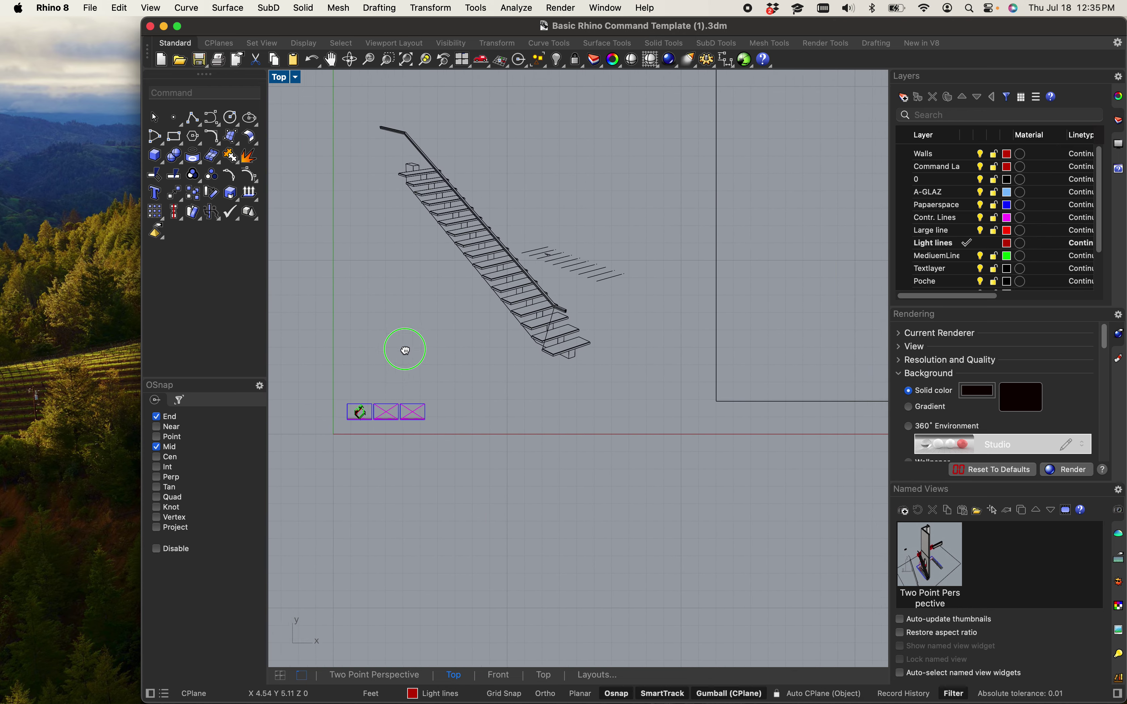
# - Pan and zoom the Top viewport to frame the green construction sheet
pyautogui.scroll(-8, 409, 336)
pyautogui.moveTo(445, 339); pyautogui.dragTo(343, 353, button='right')
pyautogui.scroll(-10, 408, 343)
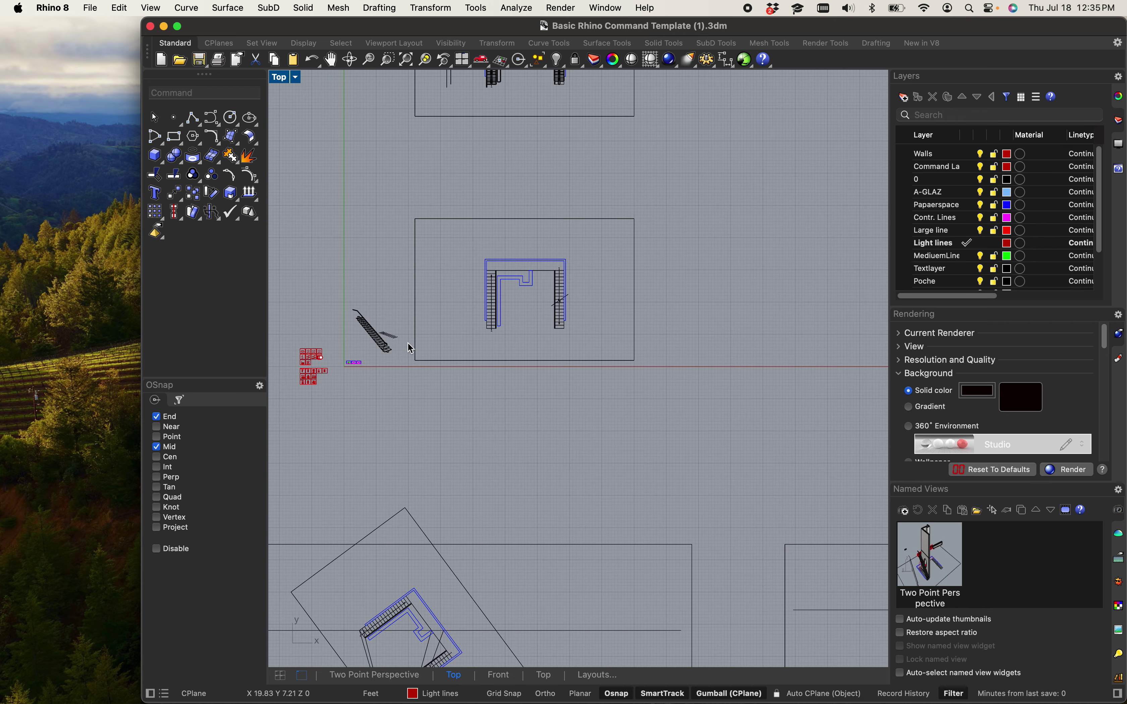
pyautogui.moveTo(582, 431); pyautogui.dragTo(509, 397, button='right')
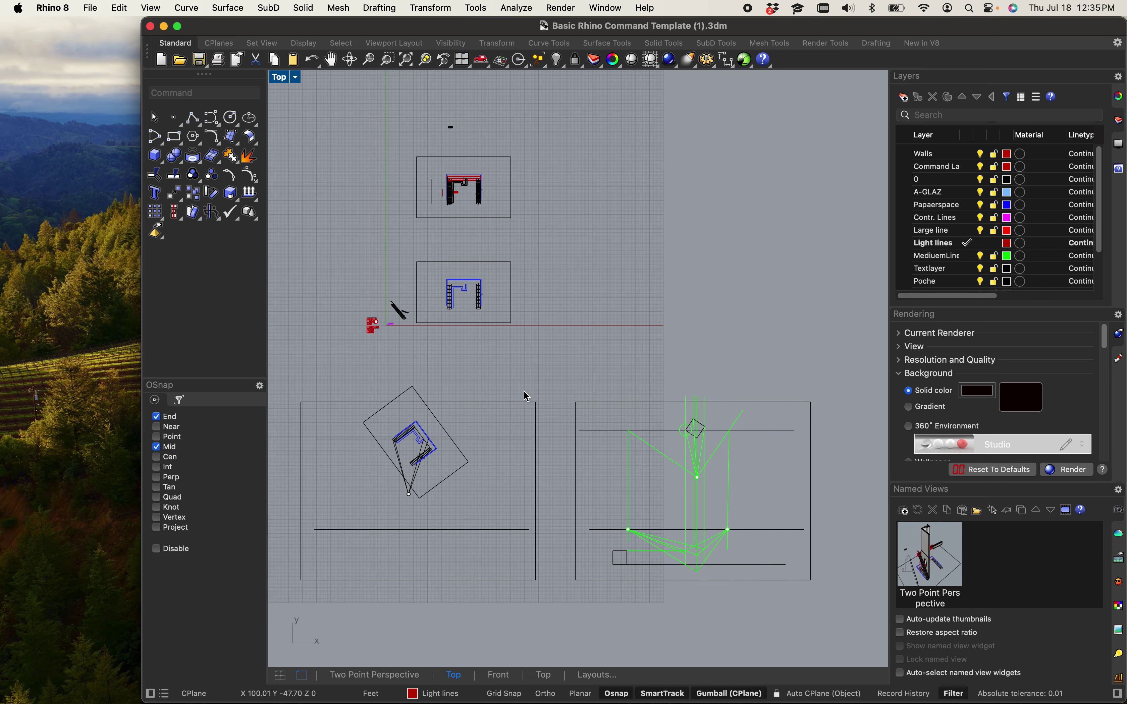
pyautogui.scroll(-5, 663, 514)
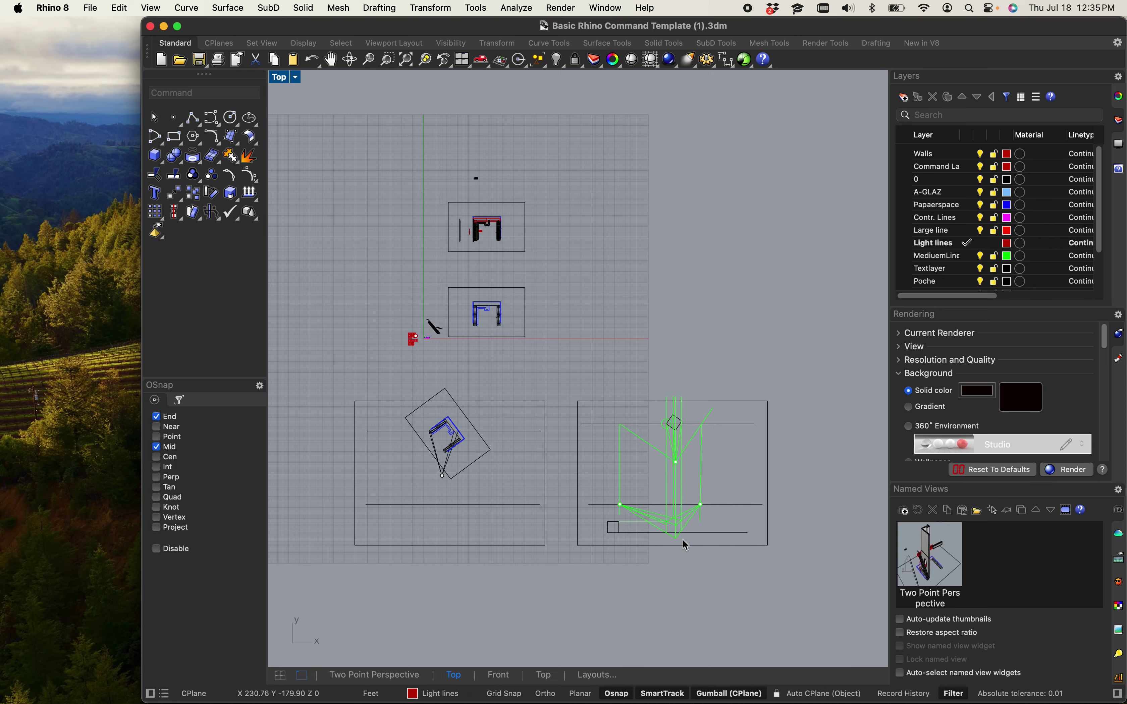
pyautogui.scroll(5, 694, 444)
pyautogui.moveTo(612, 508); pyautogui.dragTo(833, 446, button='right')
pyautogui.moveTo(310, 493); pyautogui.dragTo(562, 477, button='right')
pyautogui.scroll(6, 496, 487)
pyautogui.scroll(-5, 732, 440)
pyautogui.scroll(5, 561, 444)
pyautogui.moveTo(533, 535); pyautogui.dragTo(562, 494, button='right')
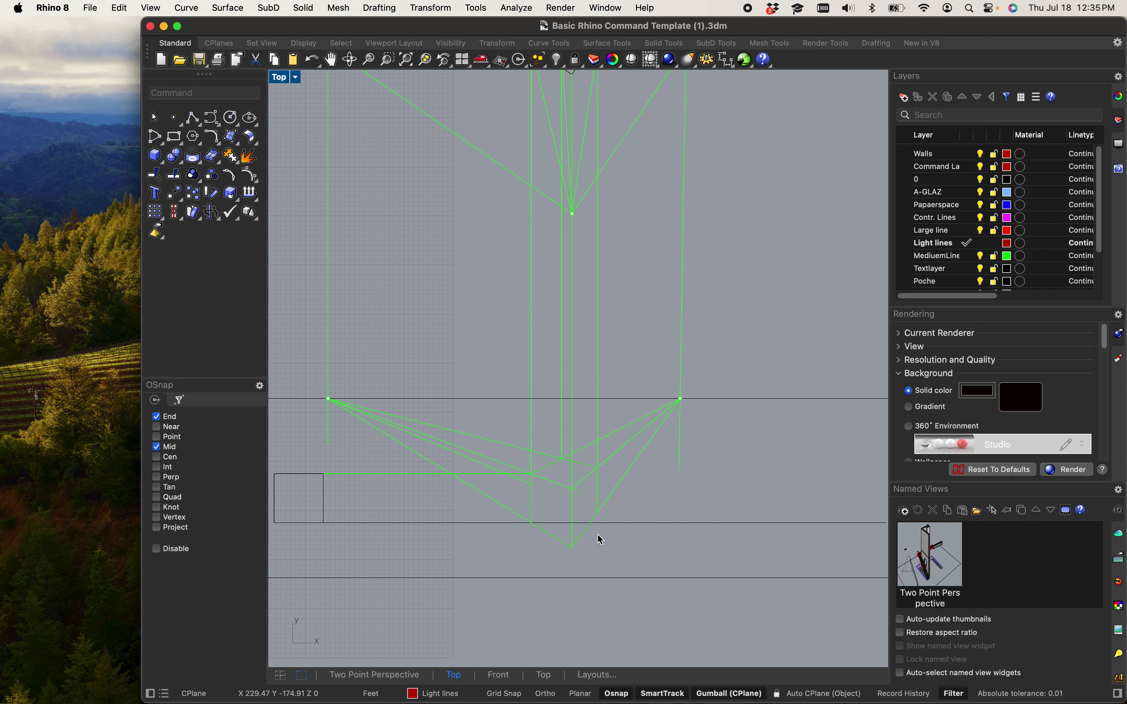
pyautogui.scroll(-8, 610, 438)
pyautogui.moveTo(674, 382); pyautogui.dragTo(592, 350, button='right')
pyautogui.hscroll(3, 592, 352)
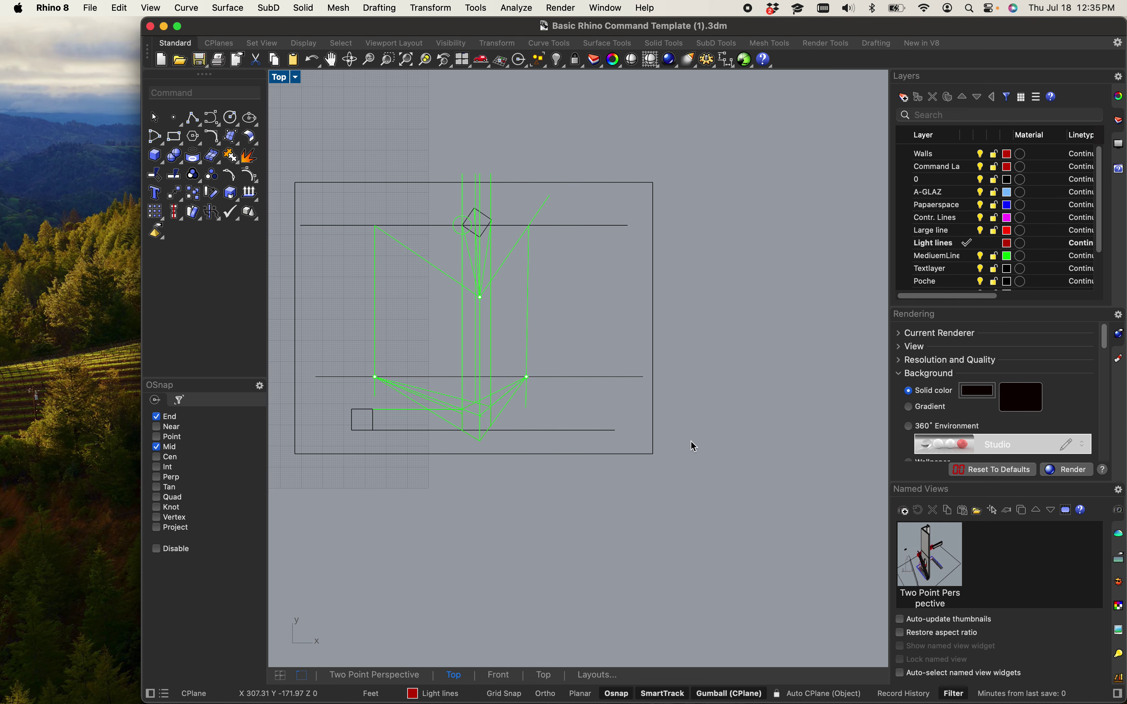
# - Crossing-select the sheet's black border and horizontal lines, then add the small square
pyautogui.moveTo(698, 485); pyautogui.dragTo(603, 112)
pyautogui.hscroll(-3, 626, 287)
pyautogui.hscroll(-2, 627, 288)
pyautogui.scroll(5, 479, 382)
pyautogui.keyDown('shift'); pyautogui.moveTo(381, 331); pyautogui.dragTo(636, 543); pyautogui.keyUp('shift')
pyautogui.scroll(-10, 624, 512)
pyautogui.scroll(10, 723, 337)
pyautogui.moveTo(447, 265); pyautogui.dragTo(657, 487)
pyautogui.scroll(-10, 636, 438)
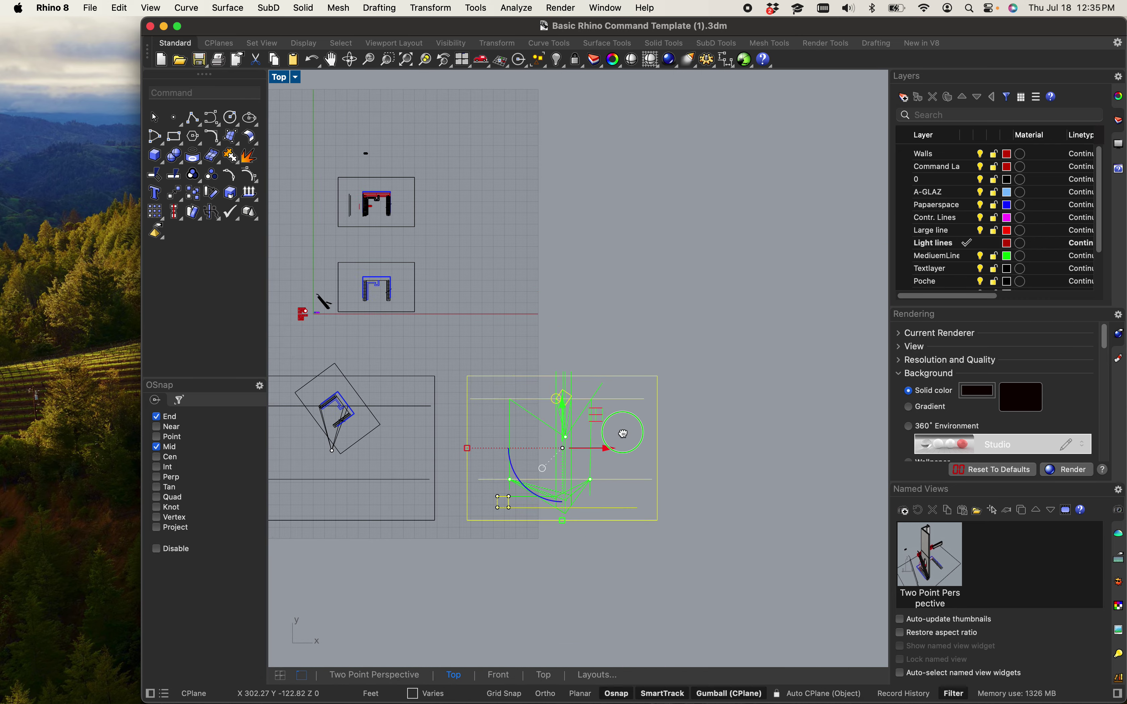
# - Copy the selected sheet curves to the right of the original
pyautogui.write('copy')
pyautogui.press('Return')
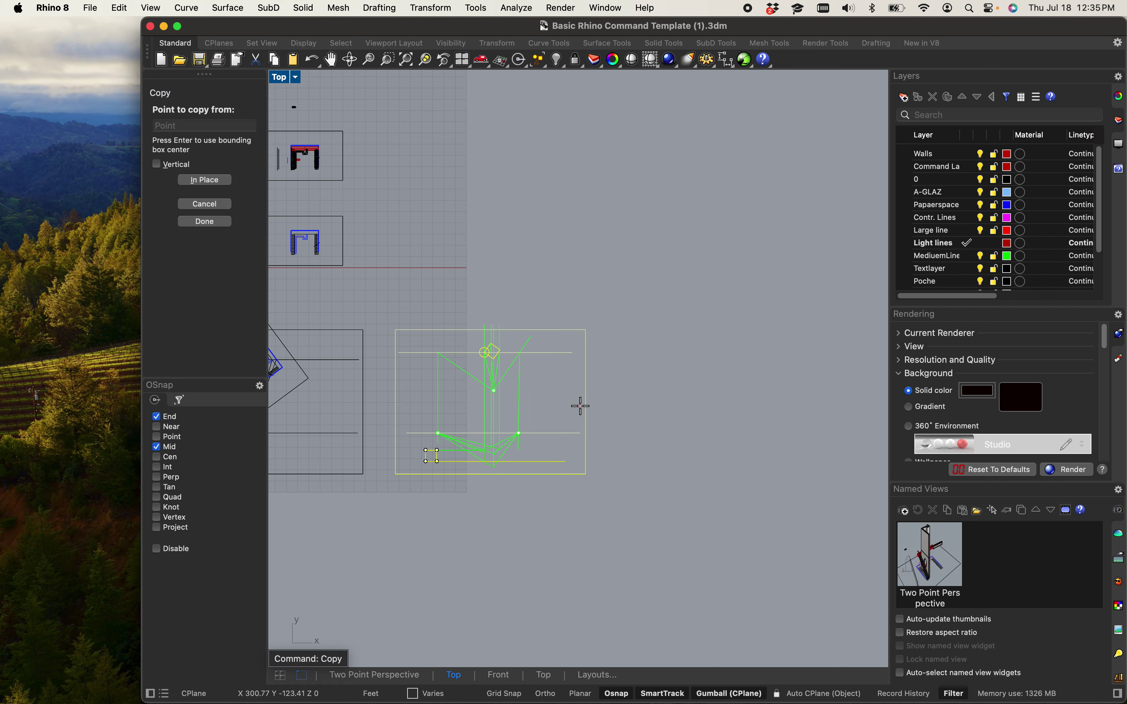
pyautogui.click(513, 520)
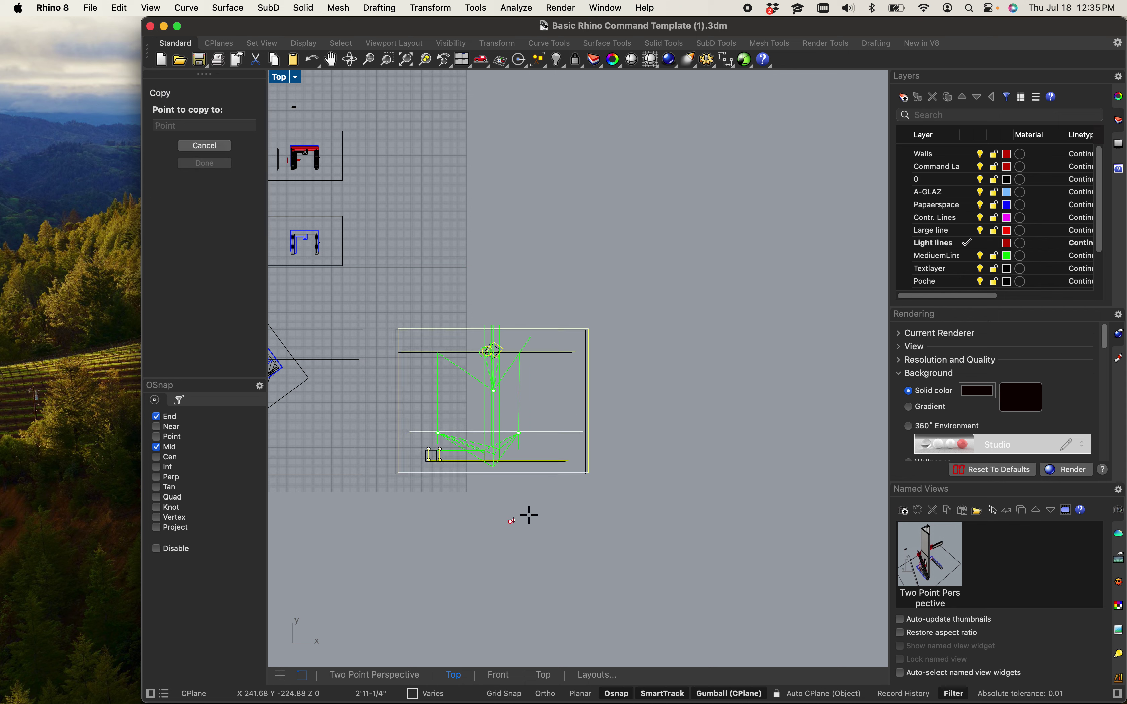
pyautogui.click(730, 509)
pyautogui.press('Return')
# - Delete the stray circle beside the copy's rotated square and select its outer border
pyautogui.scroll(6, 704, 391)
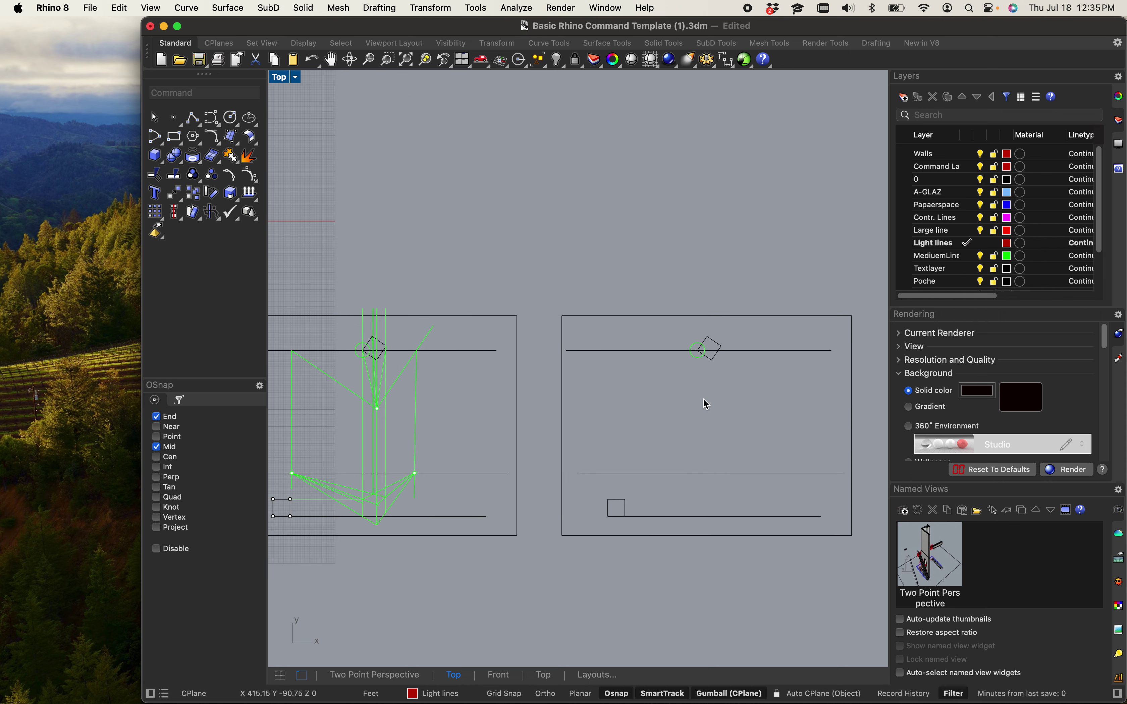
pyautogui.moveTo(679, 410); pyautogui.dragTo(598, 440, button='right')
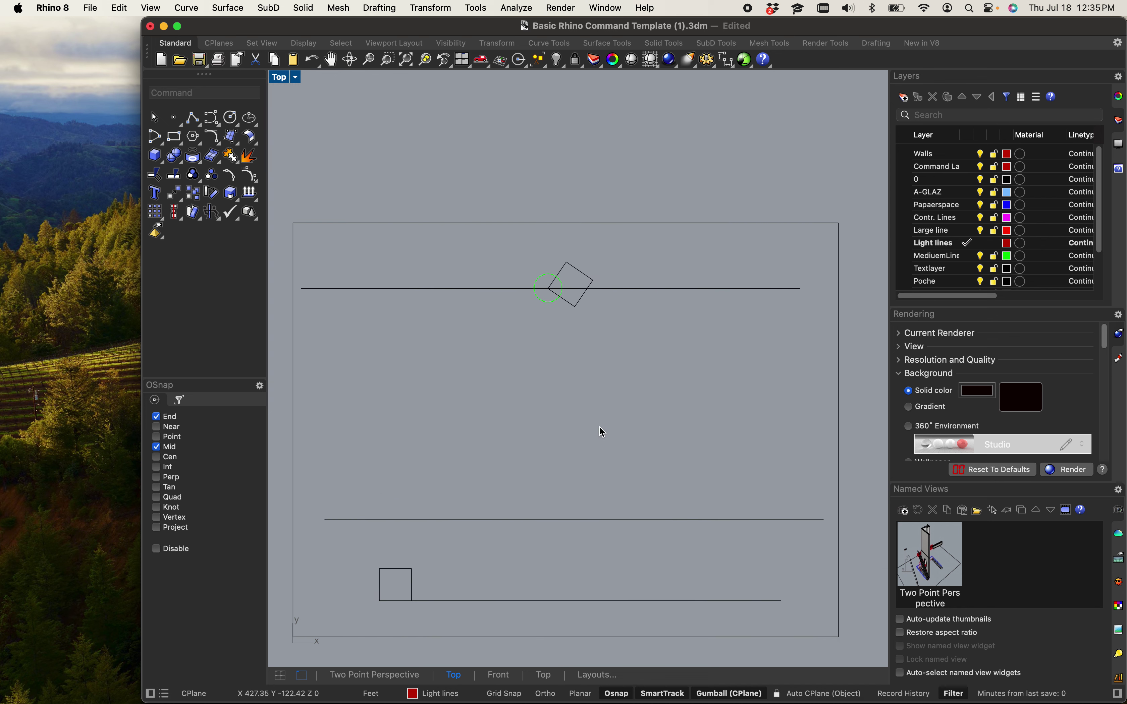
pyautogui.scroll(4, 554, 317)
pyautogui.click(536, 289)
pyautogui.press('Delete')
pyautogui.scroll(-3, 589, 339)
pyautogui.click(509, 274)
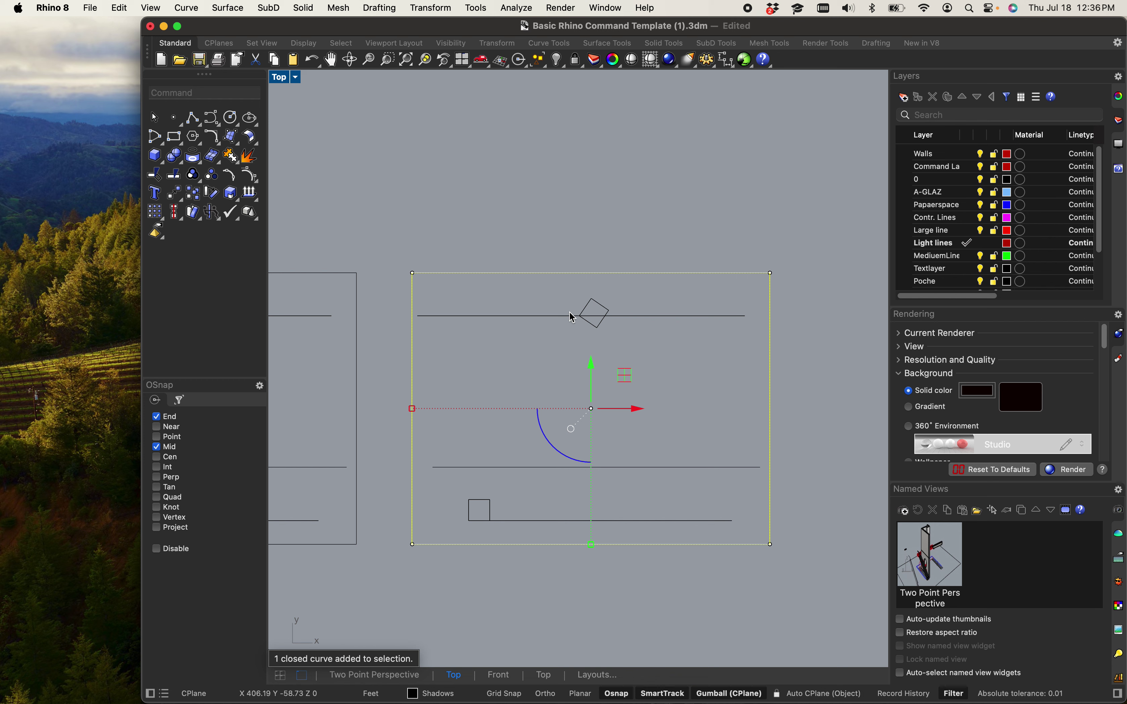
pyautogui.click(602, 186)
pyautogui.scroll(-14, 602, 186)
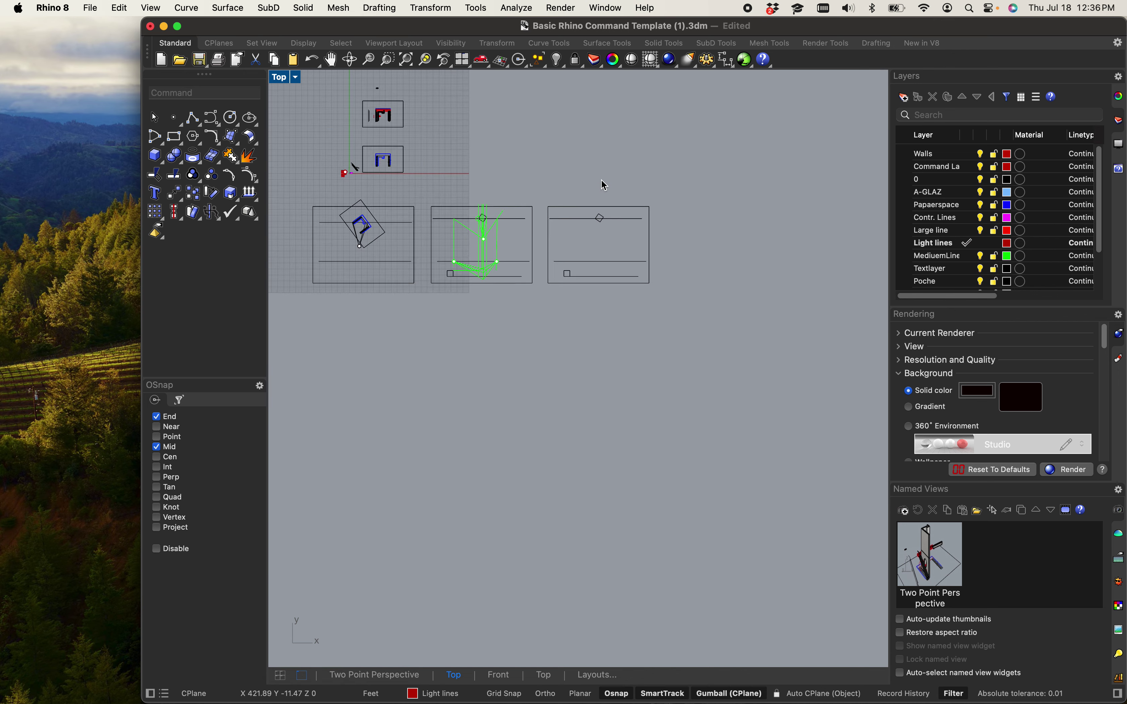
pyautogui.moveTo(428, 201); pyautogui.dragTo(548, 452, button='right')
pyautogui.scroll(10, 548, 452)
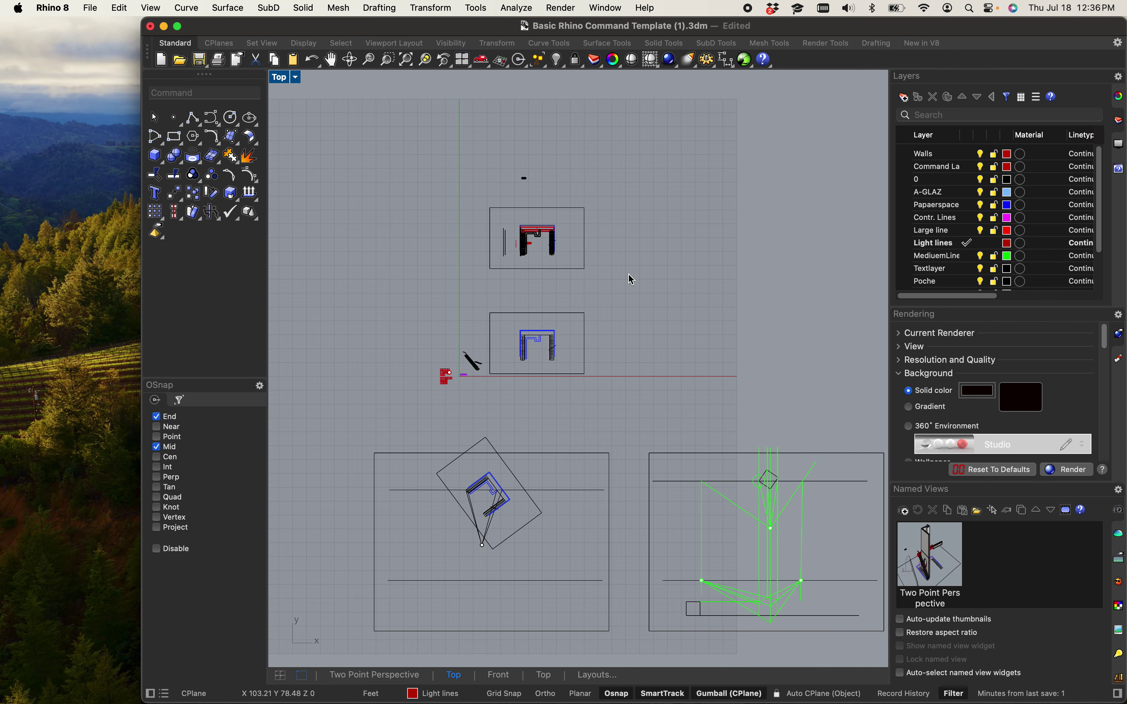
pyautogui.scroll(-5, 483, 272)
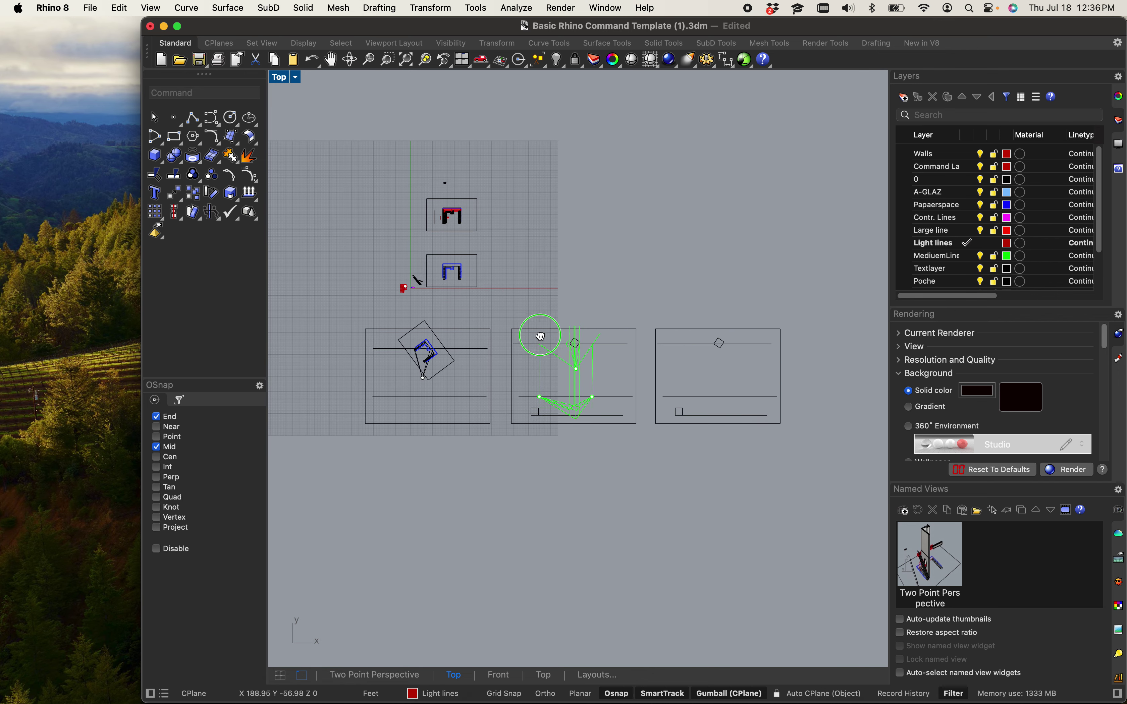
pyautogui.hscroll(-5, 550, 385)
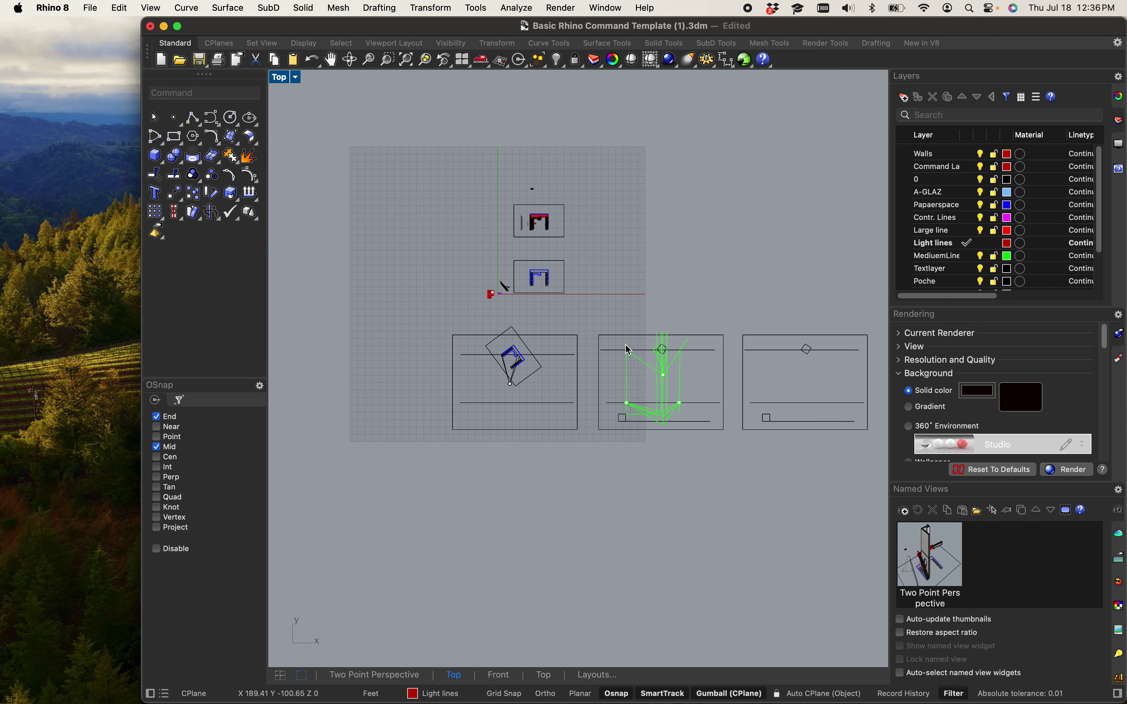
pyautogui.scroll(3, 420, 176)
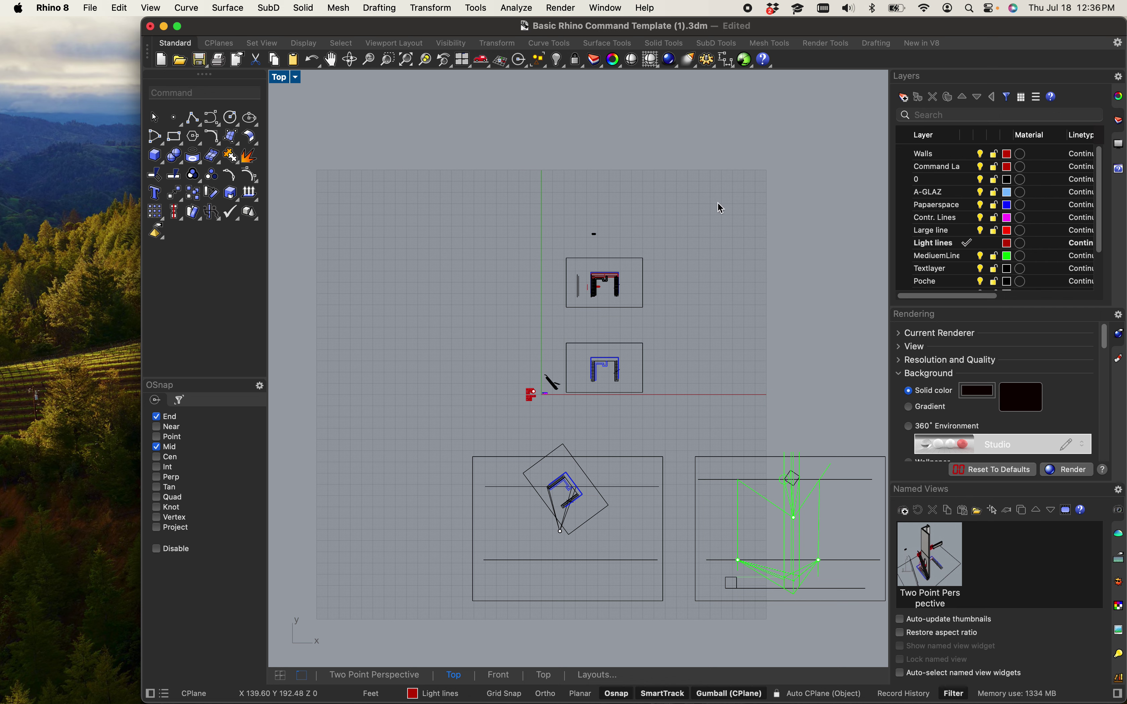
pyautogui.scroll(-10, 674, 207)
pyautogui.scroll(-10, 541, 419)
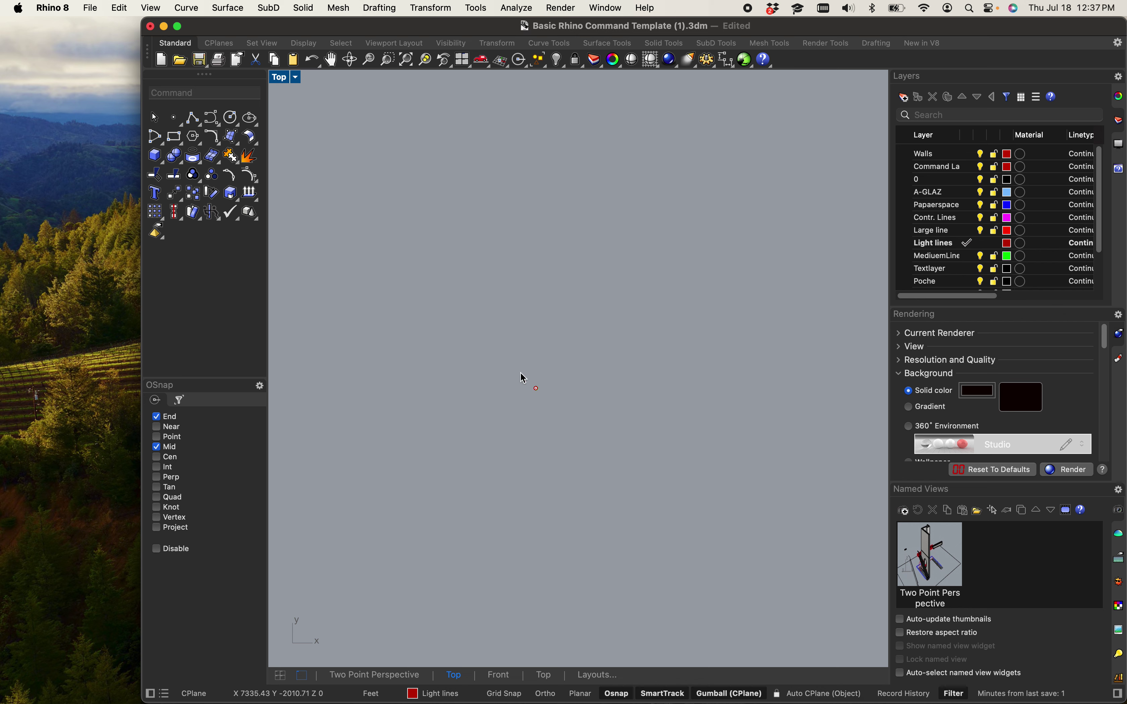
# - Zoom to fit the whole drawing, then clear the selection
pyautogui.moveTo(350, 224); pyautogui.dragTo(781, 612)
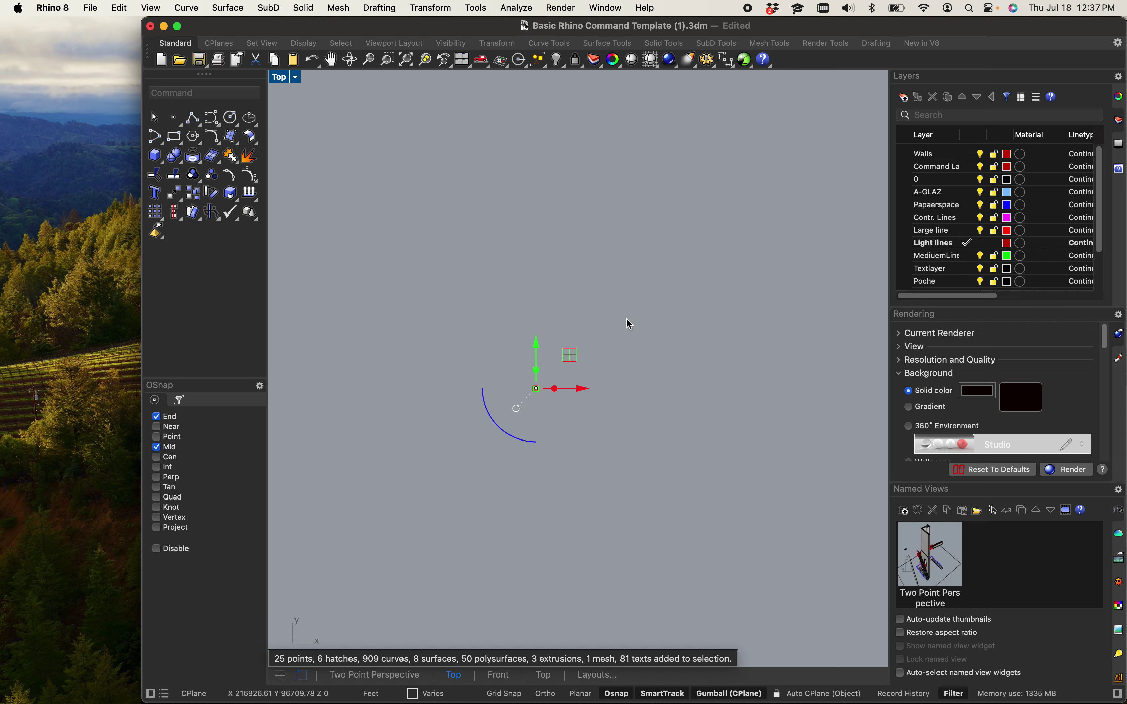
pyautogui.click(427, 61)
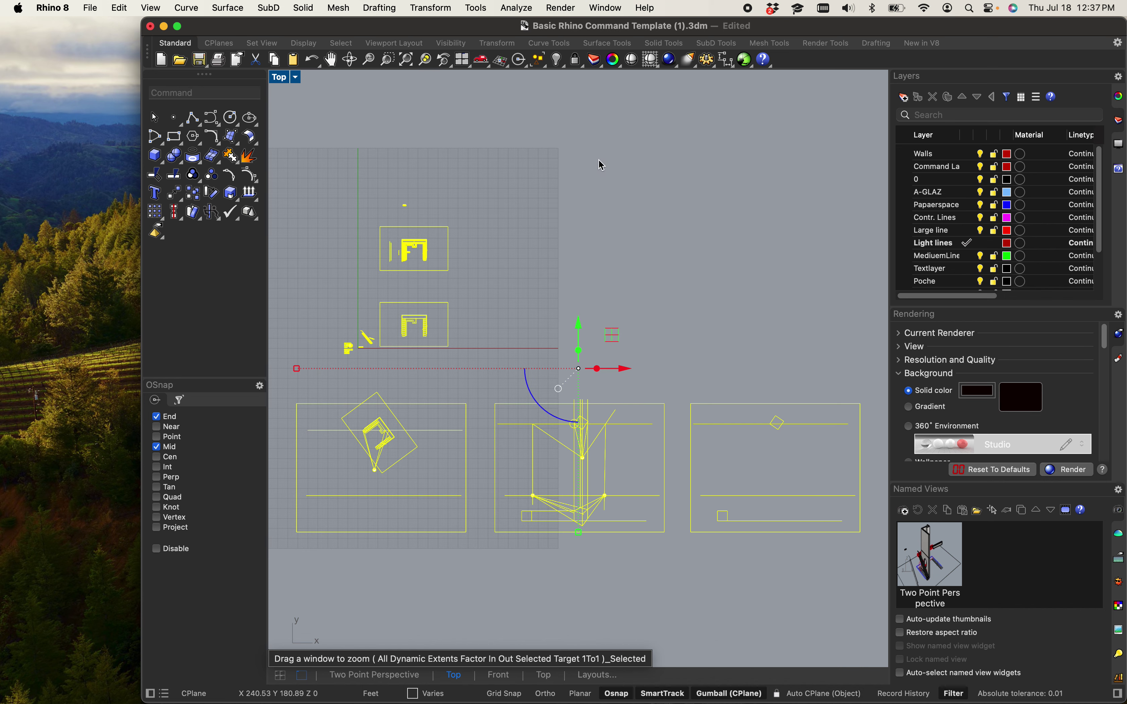
pyautogui.press('Escape')
# - Zoom and pan onto the right-hand copied sheet with its rotated square
pyautogui.scroll(-2, 539, 246)
pyautogui.hscroll(3, 538, 252)
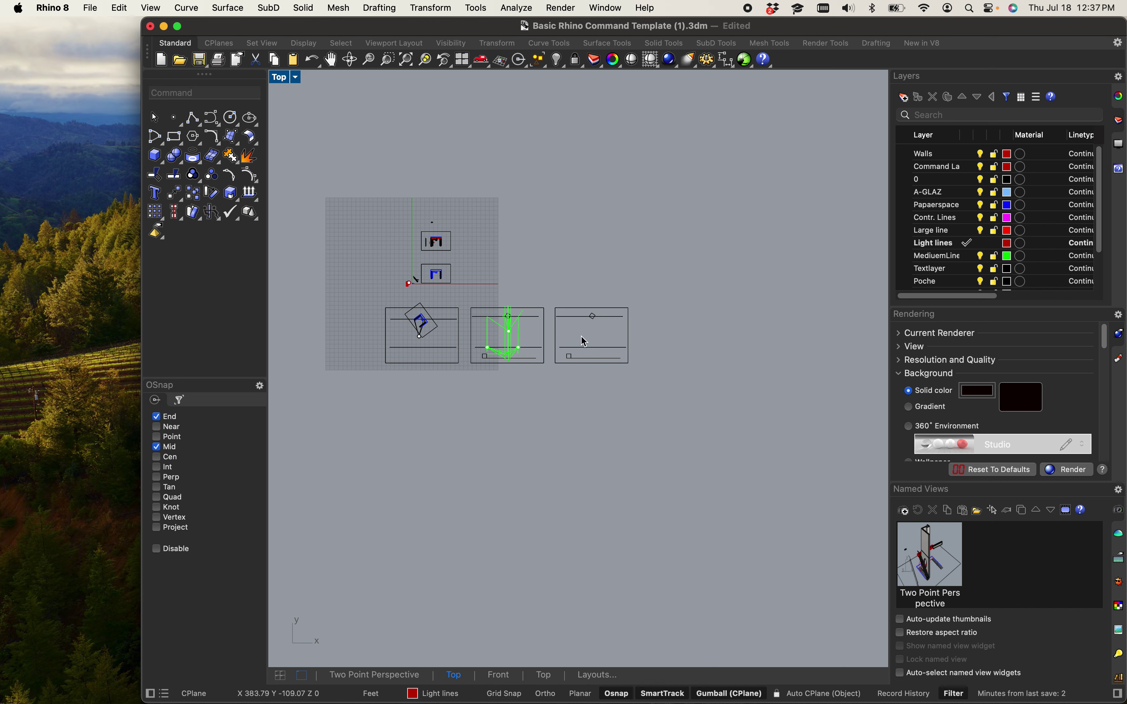
pyautogui.scroll(2, 636, 370)
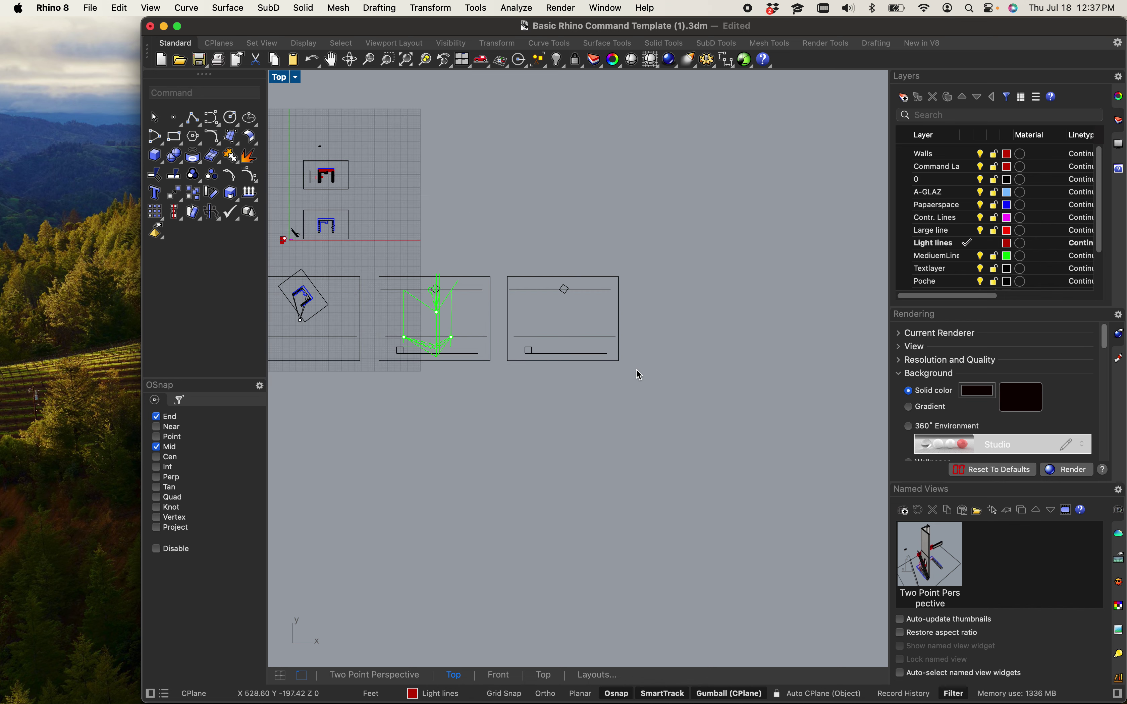
pyautogui.scroll(6, 583, 322)
pyautogui.moveTo(552, 330); pyautogui.dragTo(645, 383, button='right')
pyautogui.scroll(5, 634, 388)
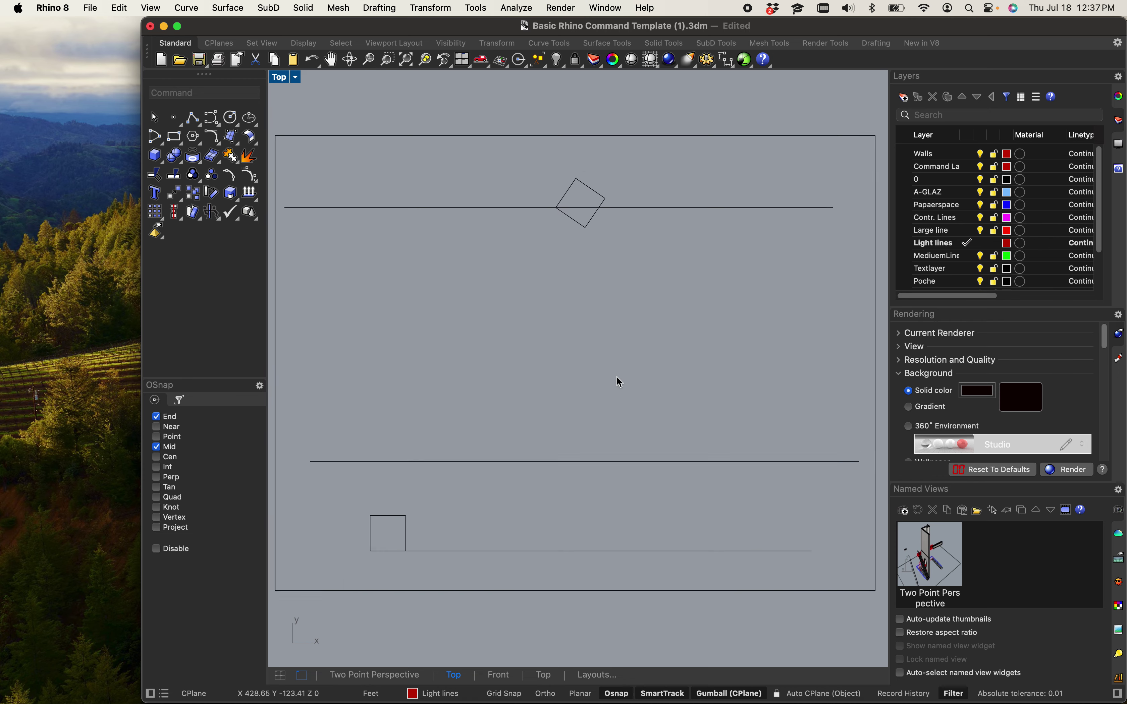
pyautogui.moveTo(600, 420); pyautogui.dragTo(600, 422, button='right')
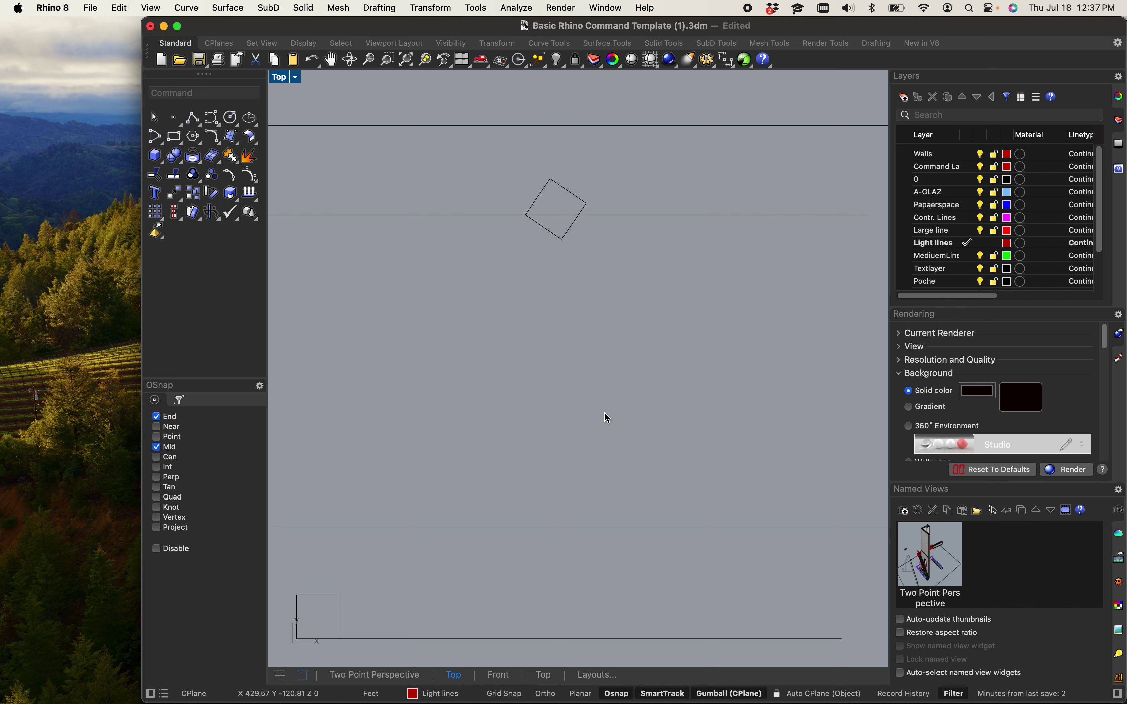
pyautogui.scroll(-3, 704, 450)
pyautogui.scroll(-2, 703, 451)
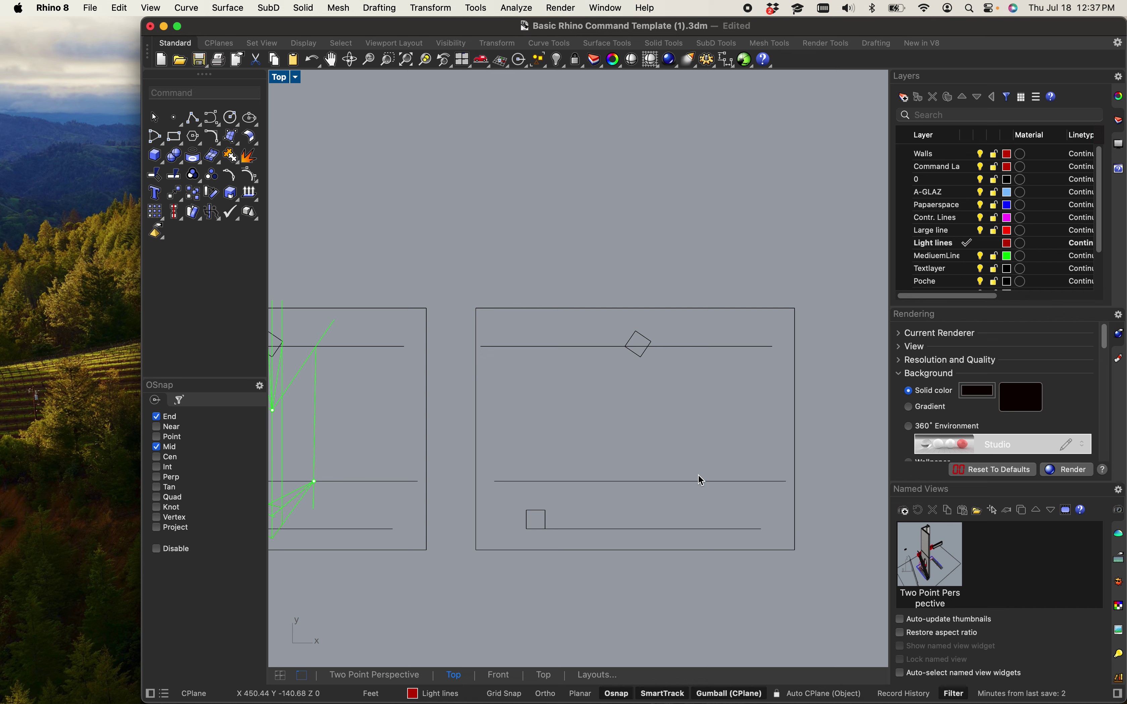
pyautogui.scroll(8, 633, 385)
pyautogui.moveTo(634, 386); pyautogui.dragTo(596, 382, button='right')
pyautogui.scroll(-6, 596, 382)
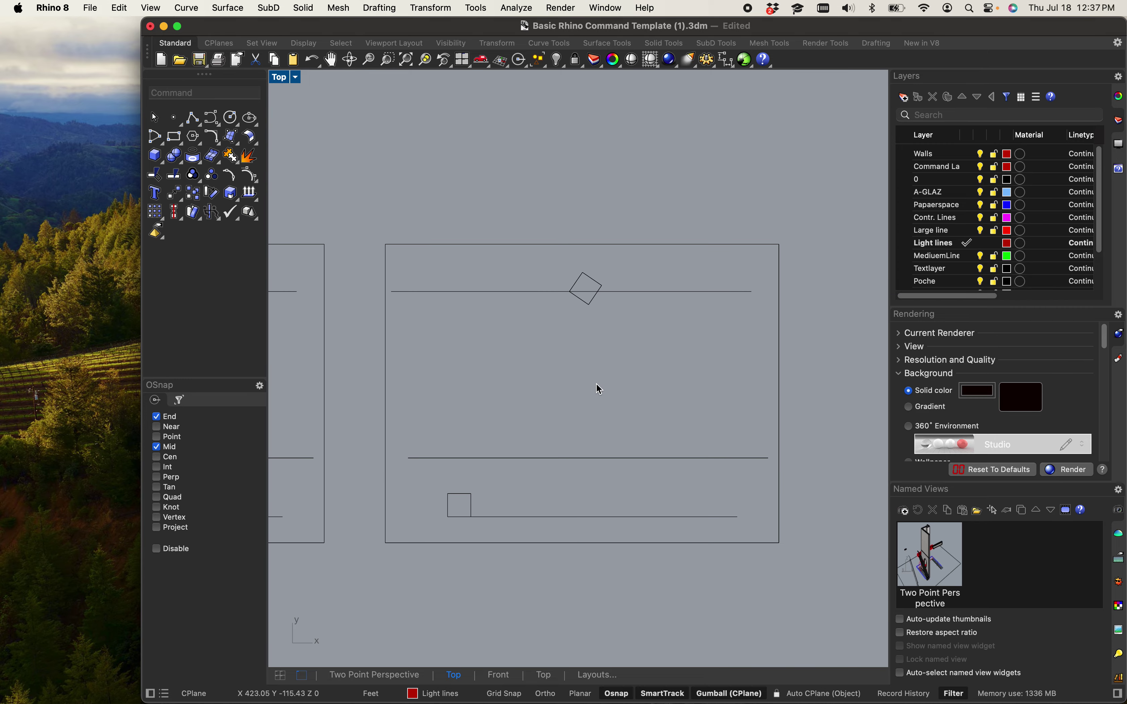
pyautogui.scroll(2, 598, 386)
pyautogui.scroll(-3, 608, 379)
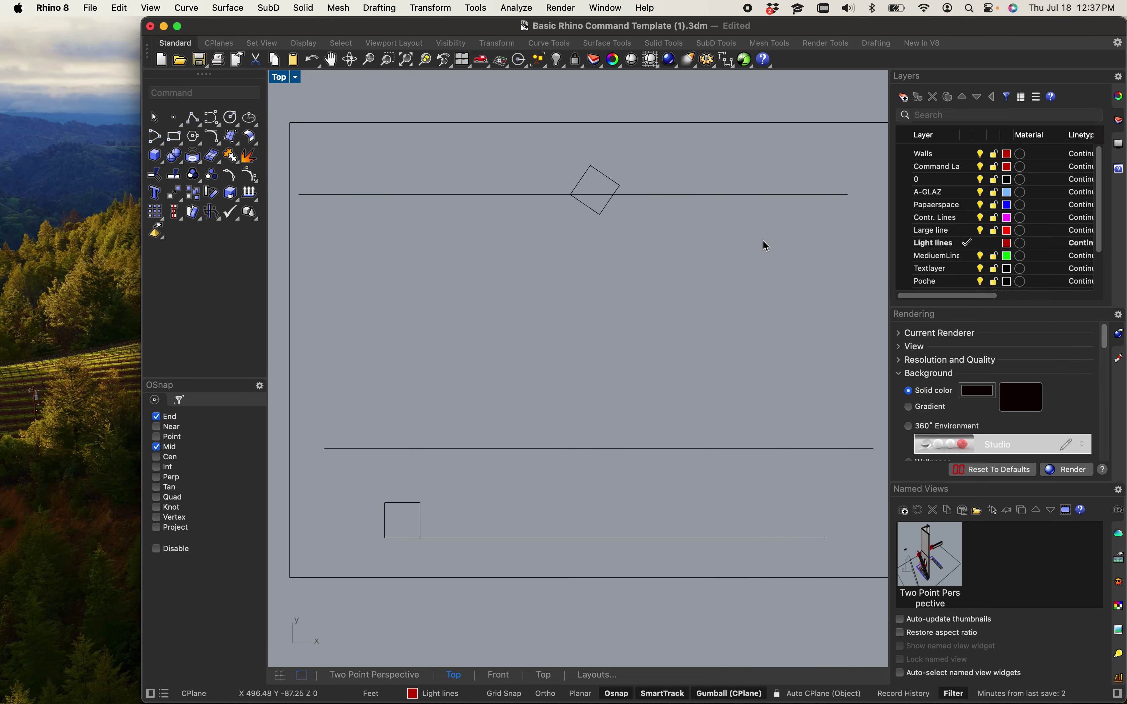
pyautogui.click(928, 260)
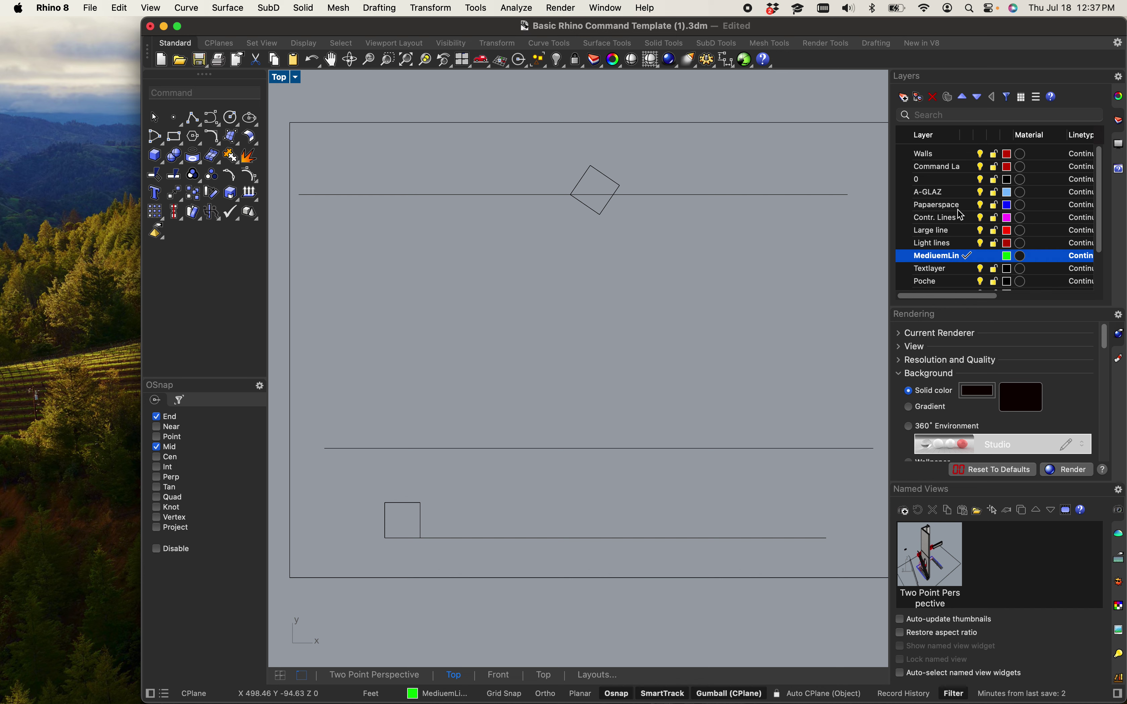
pyautogui.doubleClick(953, 218)
pyautogui.write('line')
pyautogui.press('Return')
pyautogui.scroll(4, 633, 148)
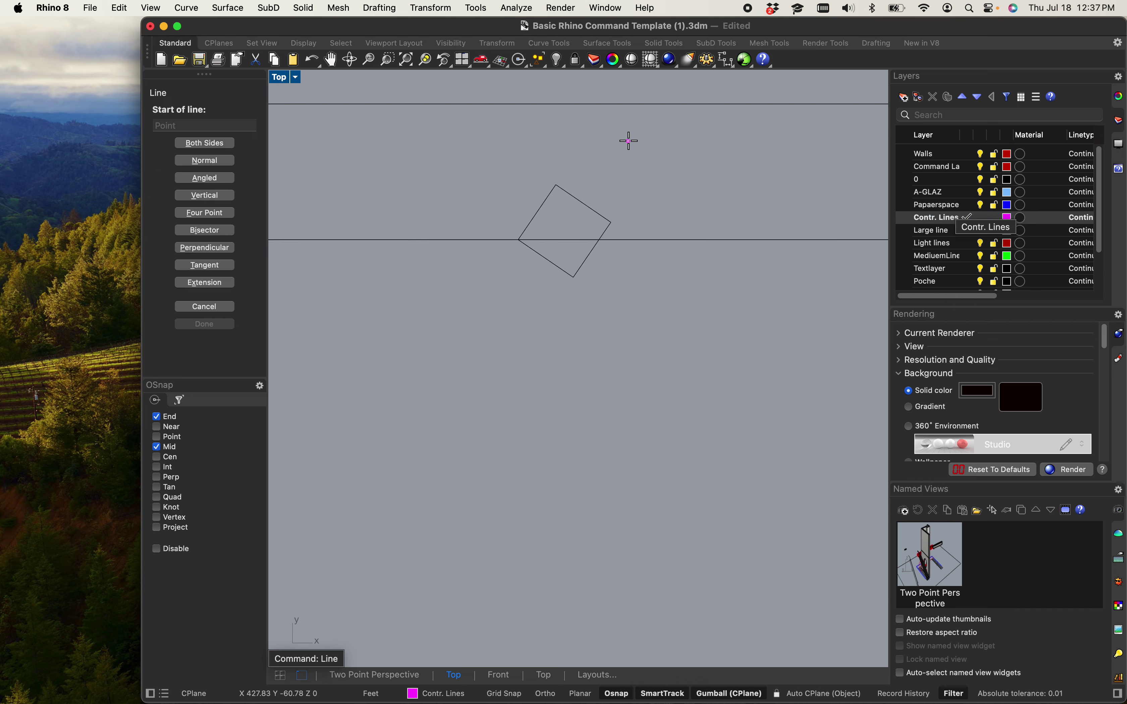
pyautogui.press('Escape')
pyautogui.scroll(4, 582, 201)
pyautogui.click(580, 202)
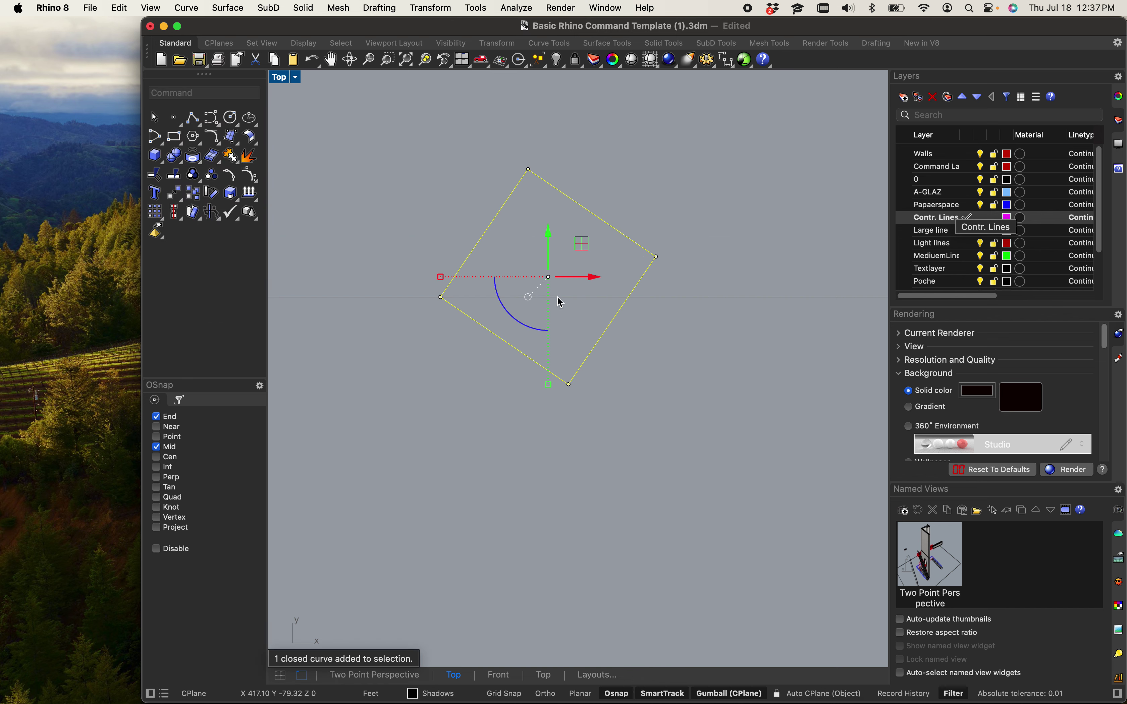
pyautogui.scroll(-6, 464, 340)
pyautogui.moveTo(484, 396); pyautogui.dragTo(572, 413, button='right')
pyautogui.scroll(8, 593, 338)
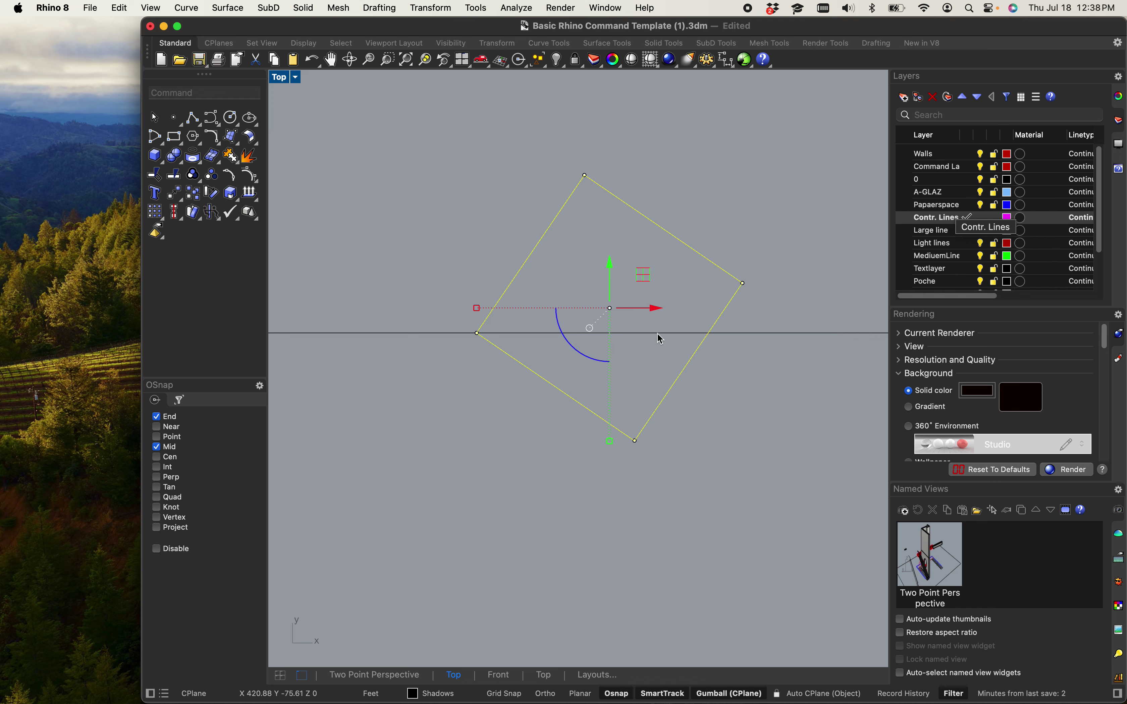
pyautogui.write('Allign')
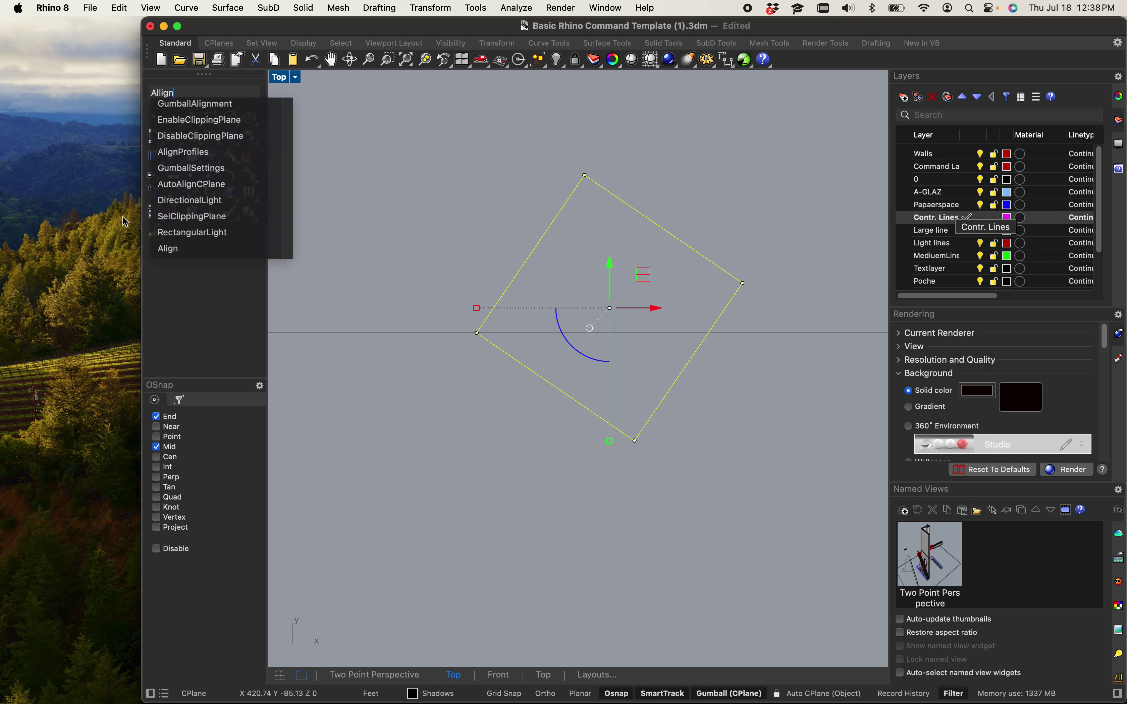
pyautogui.click(181, 252)
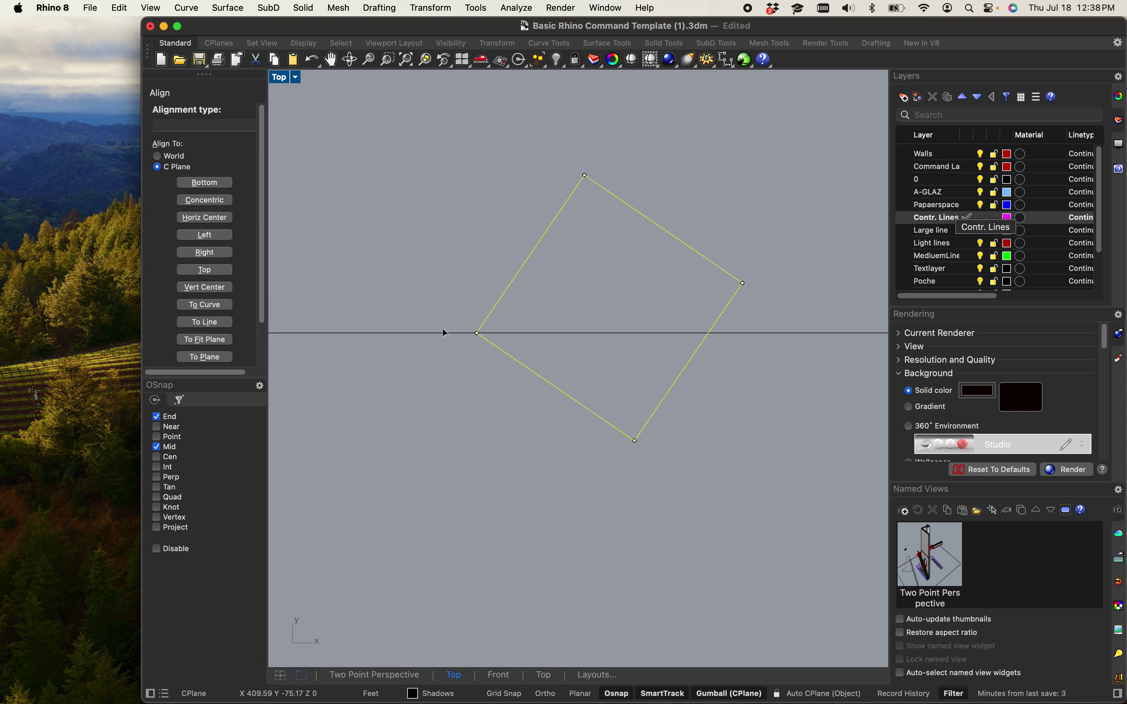
pyautogui.press('Escape')
pyautogui.press('Escape')
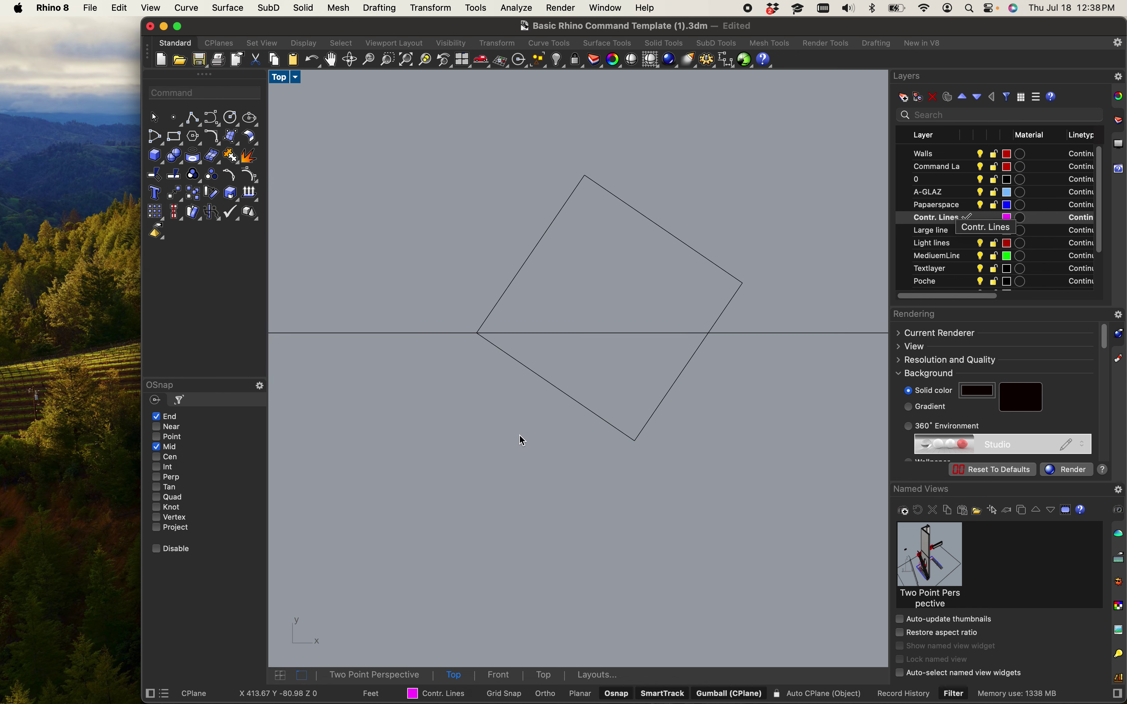
# - Rotate the tilted square about its left corner, swinging its bottom corner onto the horizontal line
pyautogui.write('Revolve')
pyautogui.press('Return')
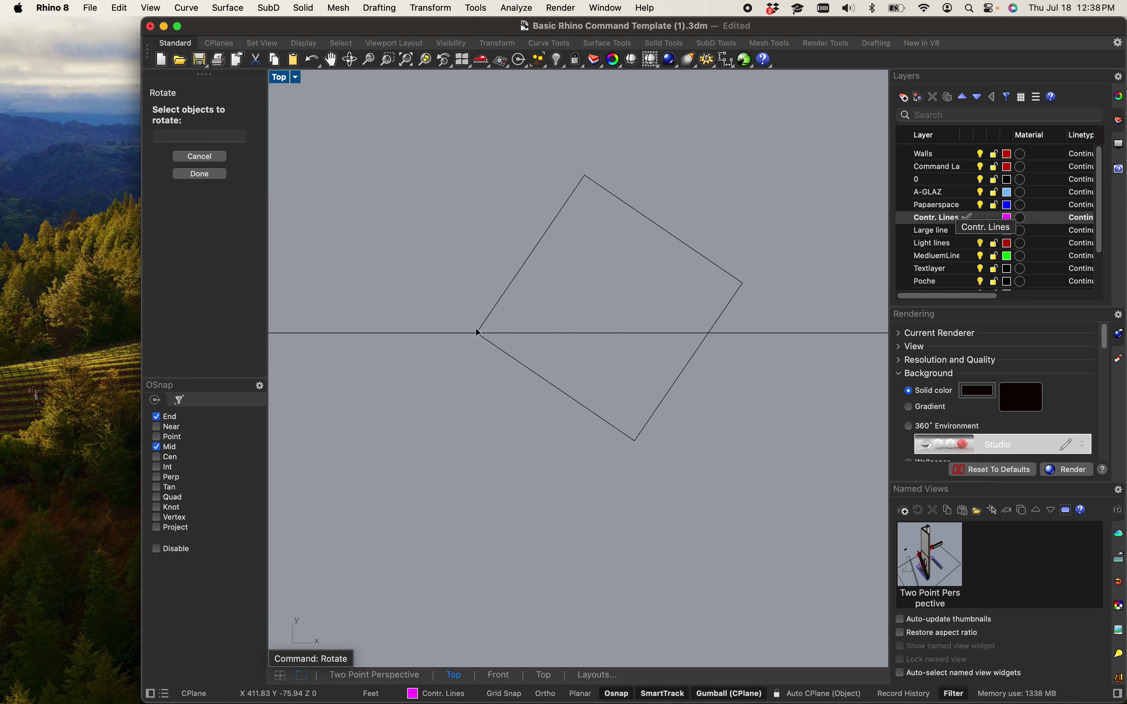
pyautogui.press('Escape')
pyautogui.click(505, 304)
pyautogui.press('Return')
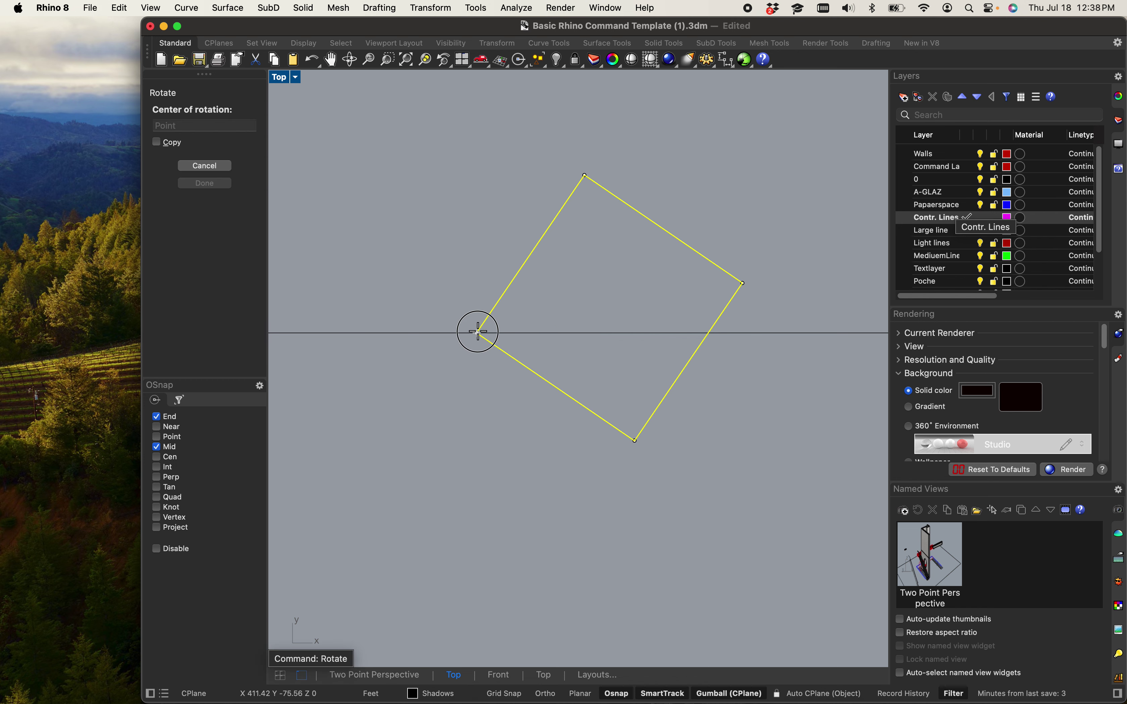
pyautogui.click(478, 332)
pyautogui.click(635, 441)
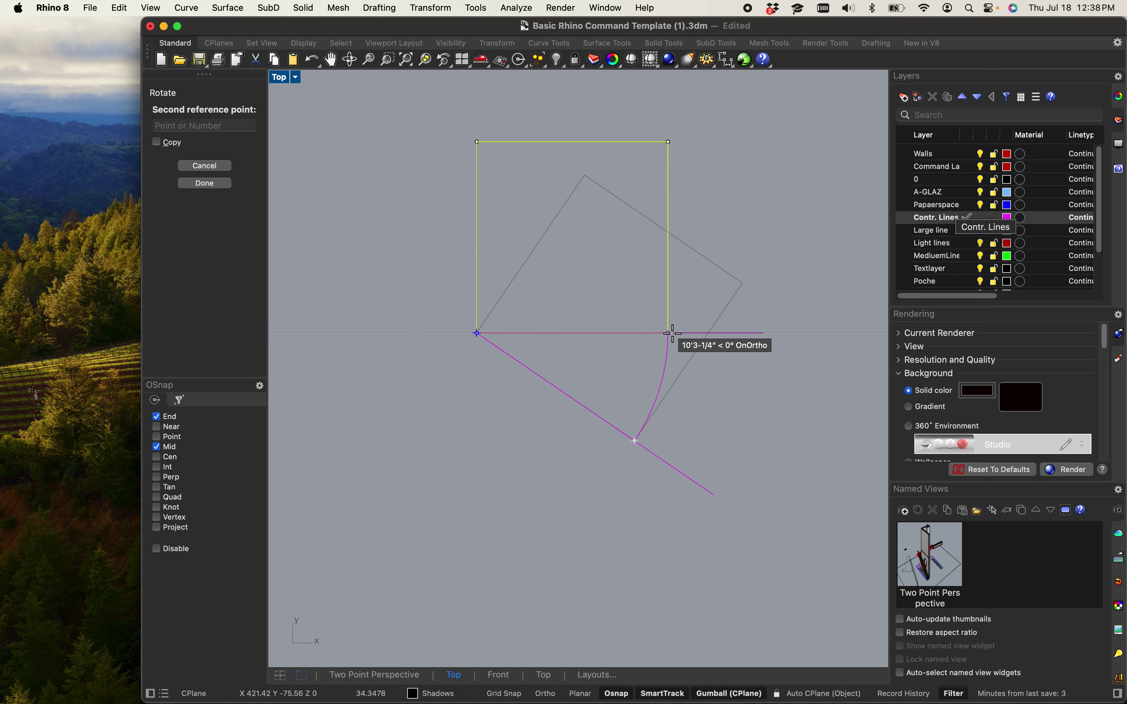
pyautogui.click(672, 333)
pyautogui.scroll(-5, 578, 466)
pyautogui.press('Escape')
pyautogui.scroll(-4, 560, 449)
pyautogui.moveTo(564, 456); pyautogui.dragTo(596, 297, button='right')
pyautogui.moveTo(579, 392); pyautogui.dragTo(547, 345, button='right')
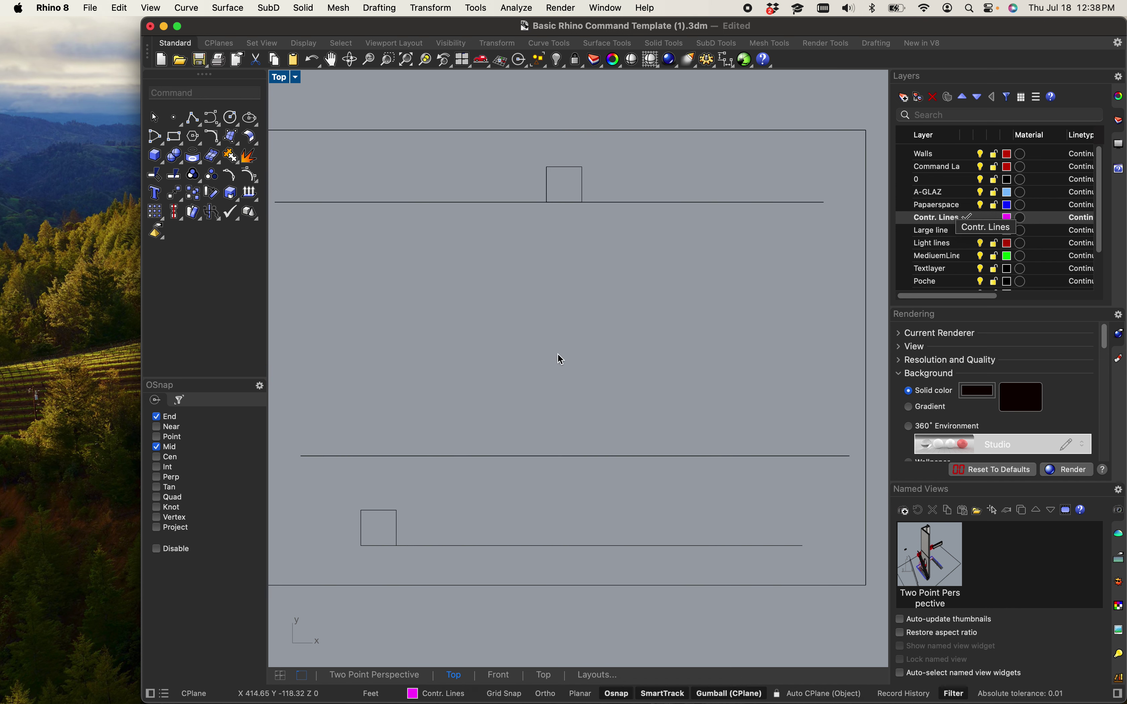
# - Drag the base line under the upper square upward with the gumball's Y arrow
pyautogui.write('line')
pyautogui.press('Return')
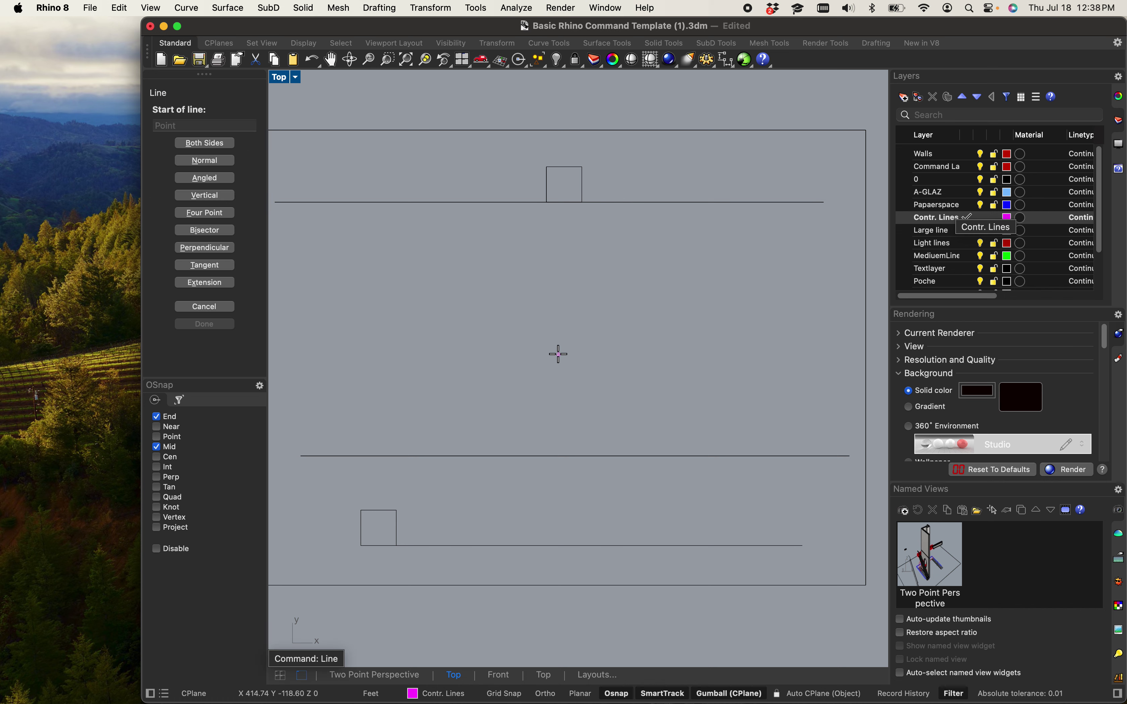
pyautogui.moveTo(588, 396); pyautogui.dragTo(625, 416, button='right')
pyautogui.press('Escape')
pyautogui.scroll(8, 705, 307)
pyautogui.moveTo(643, 283); pyautogui.dragTo(721, 518, button='right')
pyautogui.click(609, 341)
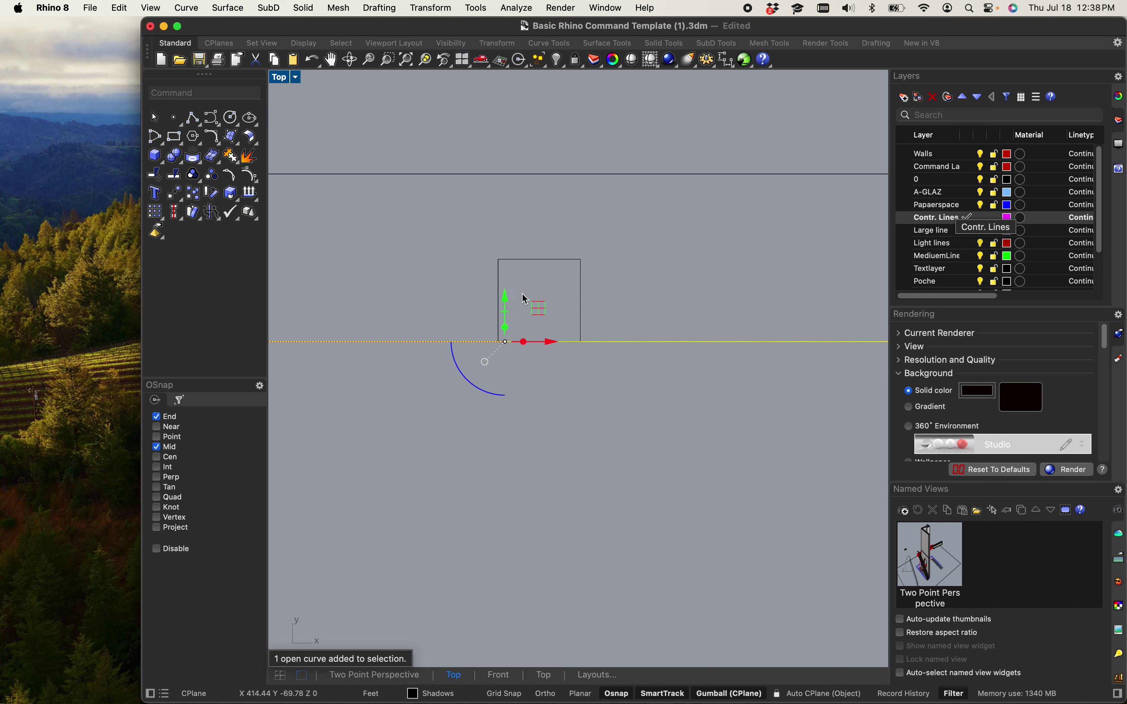
pyautogui.moveTo(505, 293); pyautogui.dragTo(522, 258)
pyautogui.moveTo(522, 259)
pyautogui.mouseDown()
pyautogui.moveTo(511, 260)
pyautogui.moveTo(521, 262)
pyautogui.mouseUp()
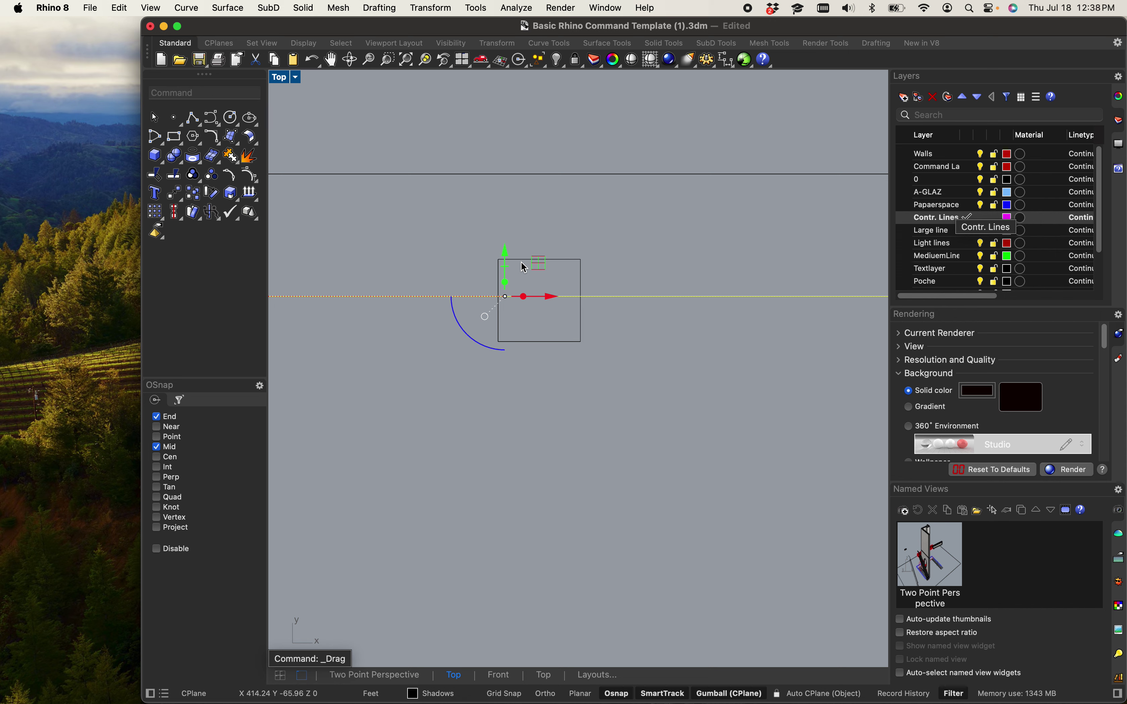
# - Move the horizontal line down to the upper square's bottom-left corner
pyautogui.scroll(4, 475, 253)
pyautogui.click(479, 286)
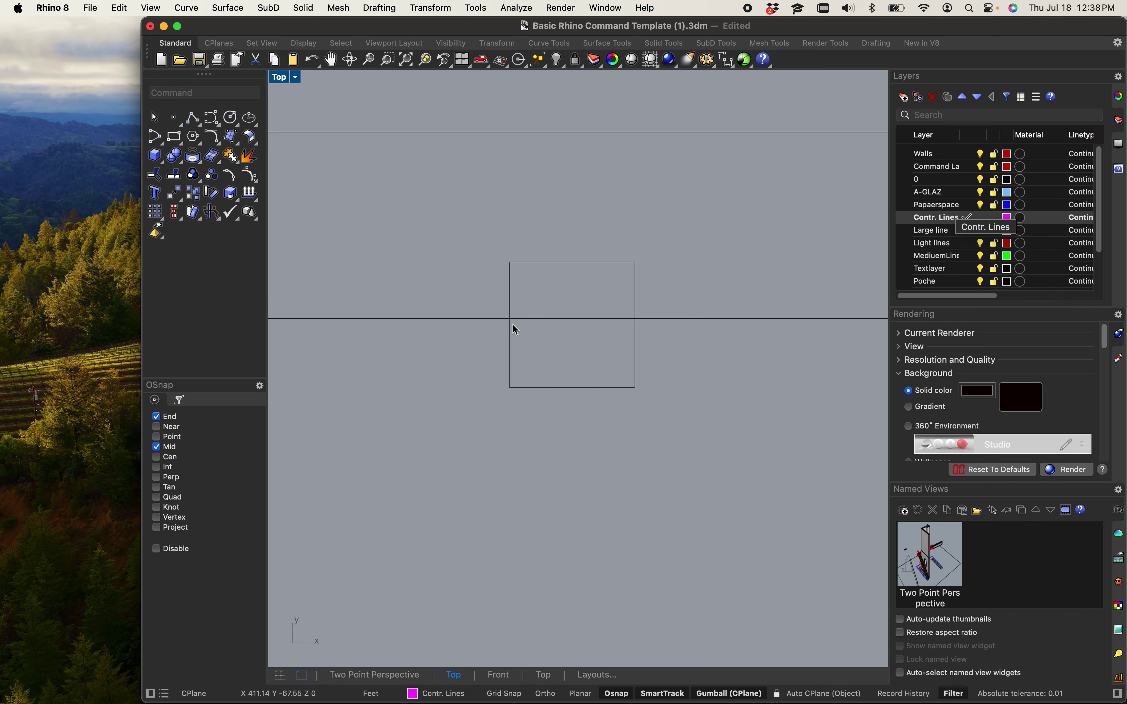
pyautogui.click(476, 318)
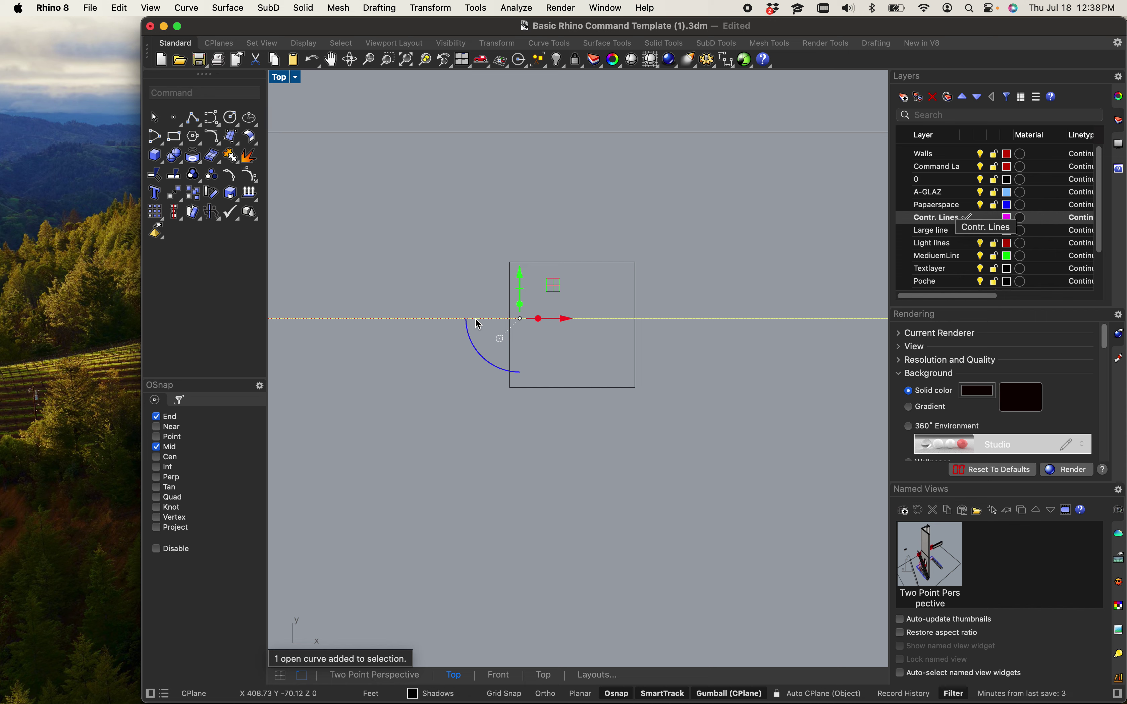
pyautogui.press('Return')
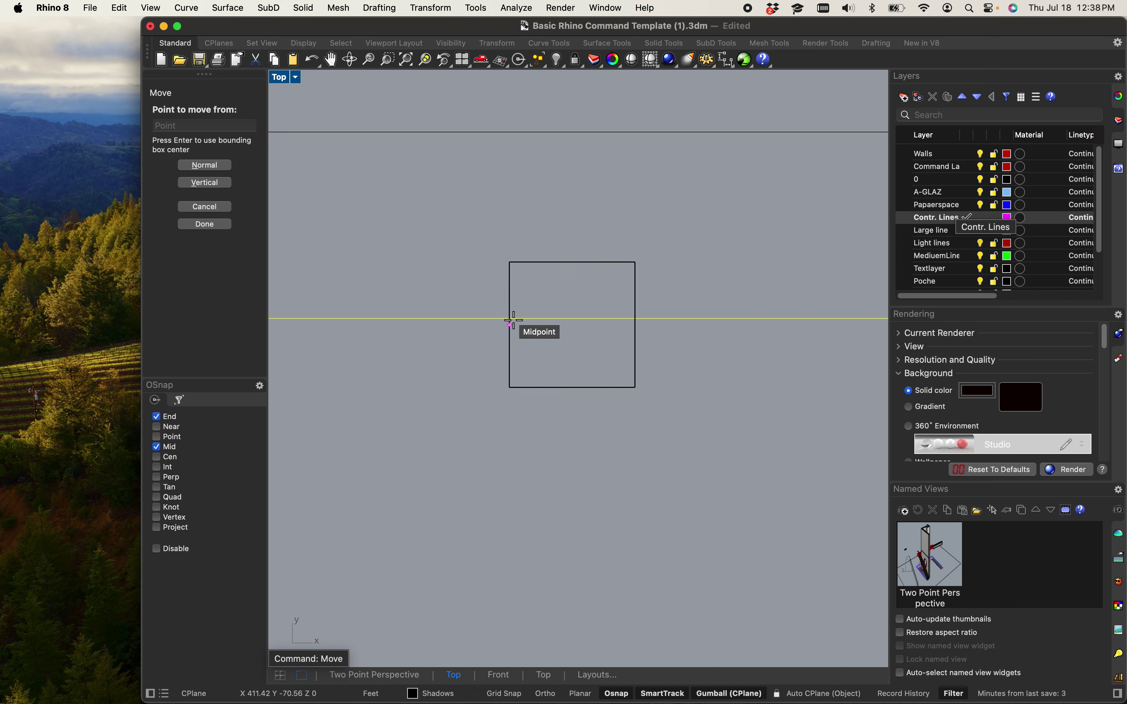
pyautogui.click(513, 318)
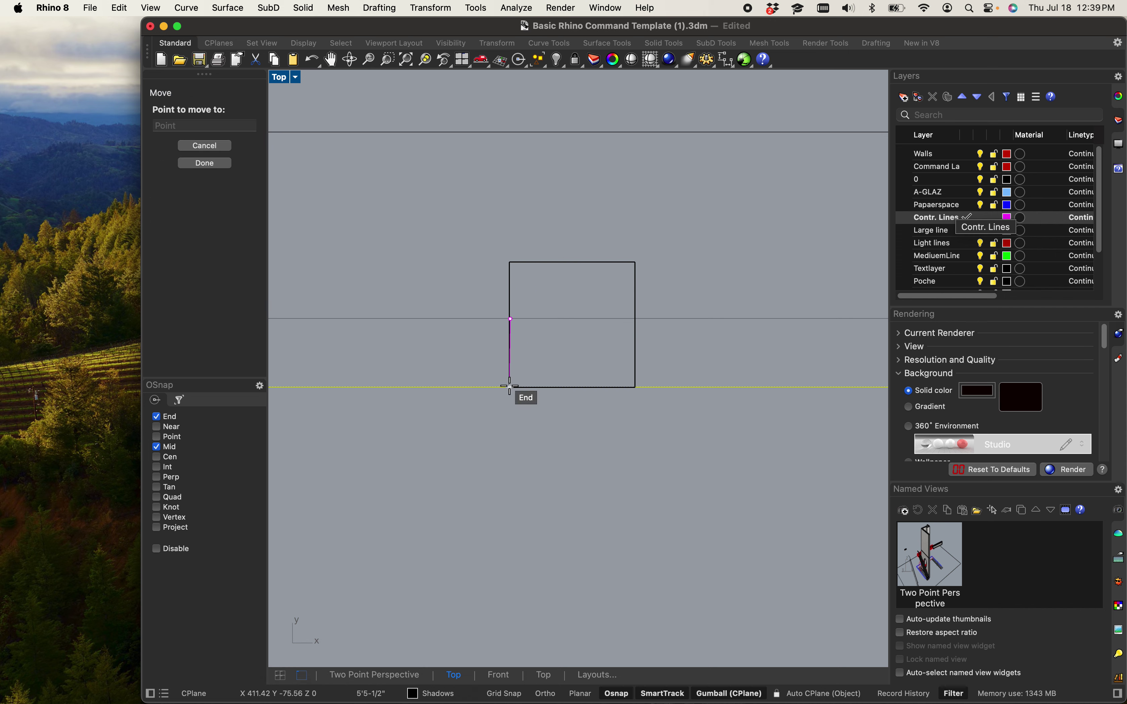
pyautogui.click(511, 387)
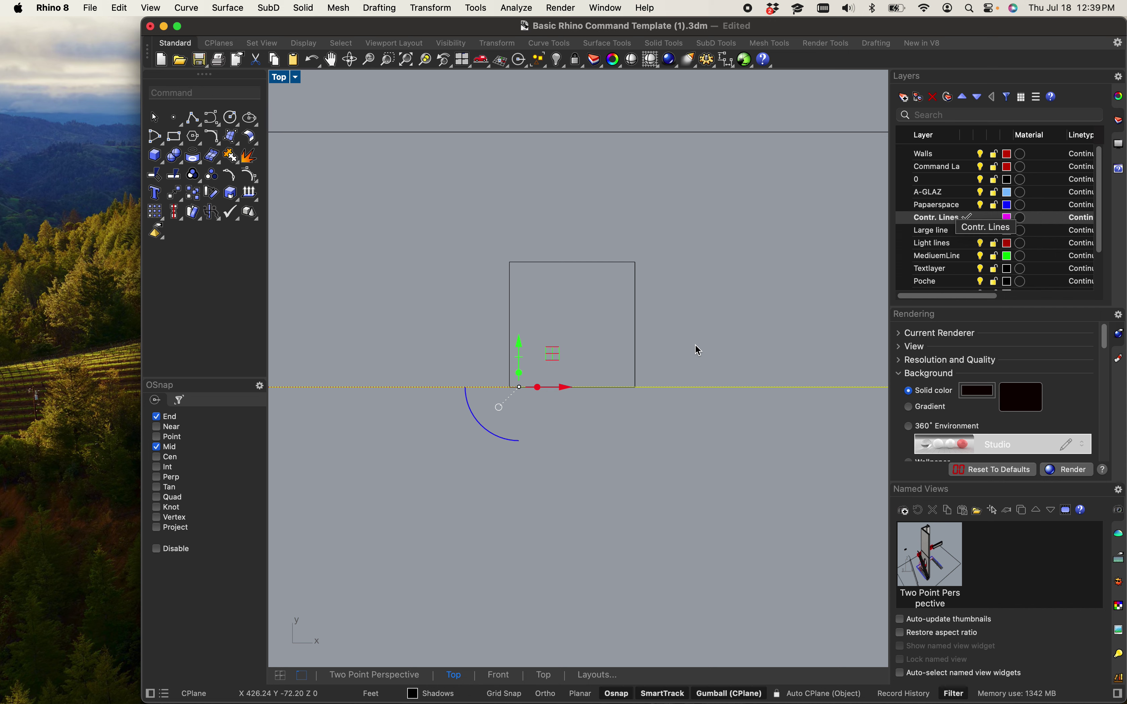
pyautogui.scroll(-5, 683, 301)
pyautogui.scroll(-6, 684, 303)
pyautogui.click(674, 396)
pyautogui.scroll(5, 674, 395)
pyautogui.moveTo(693, 392); pyautogui.dragTo(633, 350, button='right')
# - Move the line from the square's lower-left corner up to its top-left corner
pyautogui.write('Line')
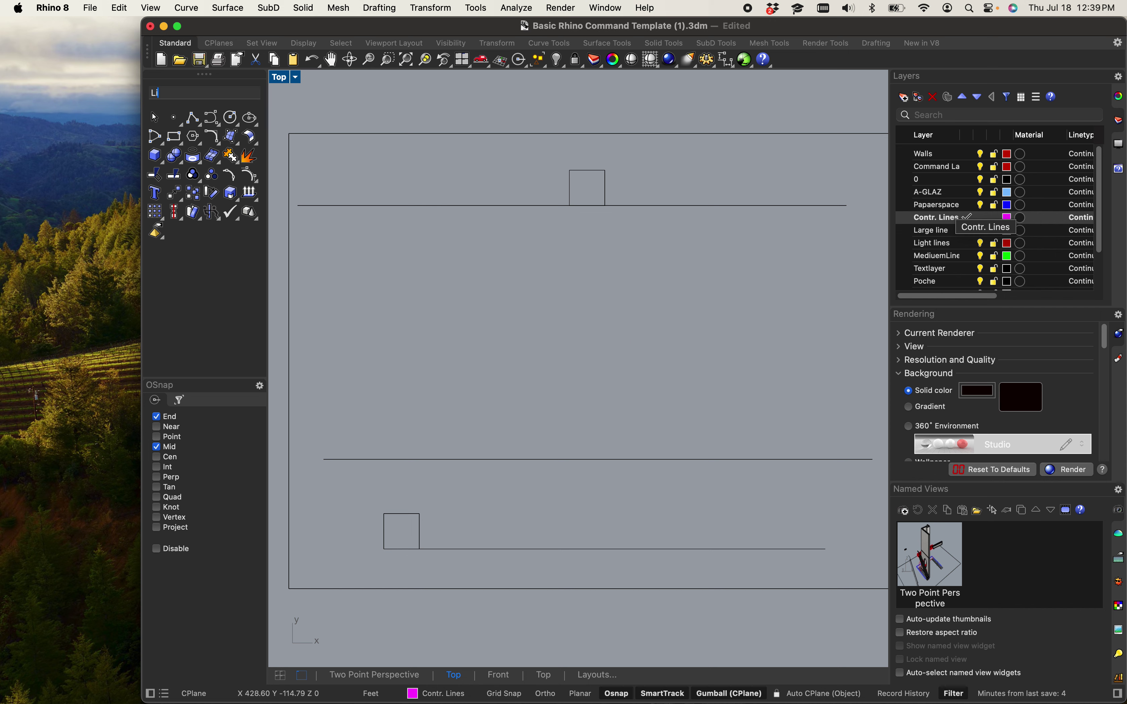
pyautogui.press('Return')
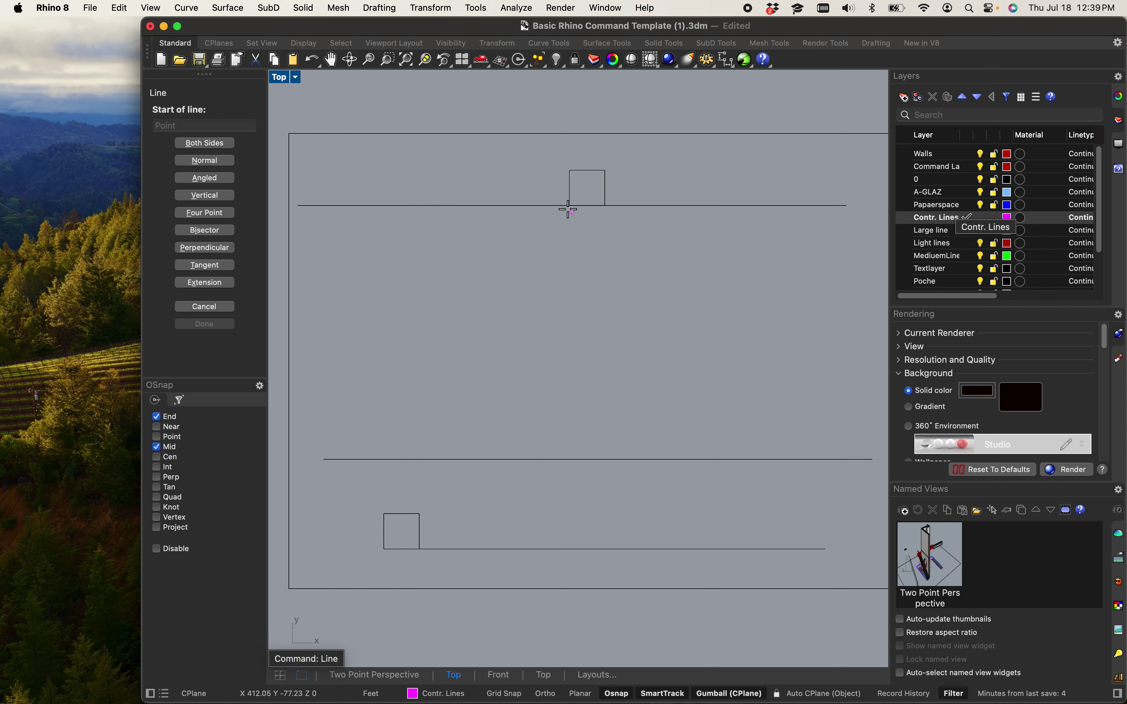
pyautogui.press('Escape')
pyautogui.scroll(5, 611, 177)
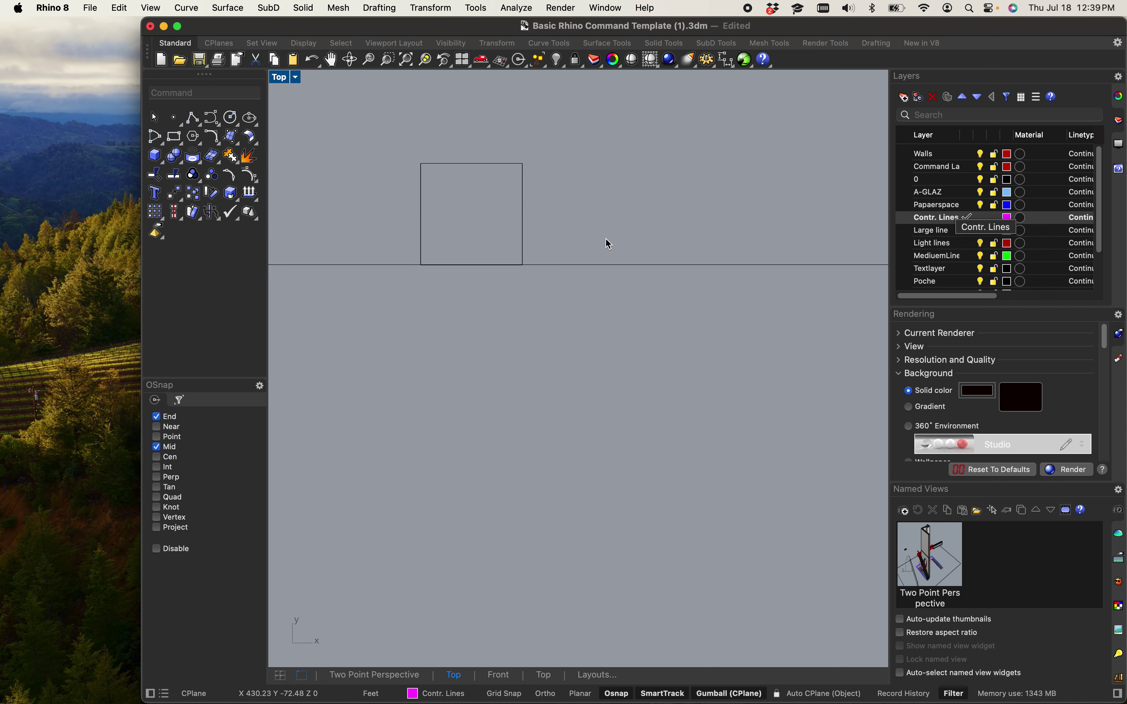
pyautogui.click(598, 266)
pyautogui.write('m')
pyautogui.press('Return')
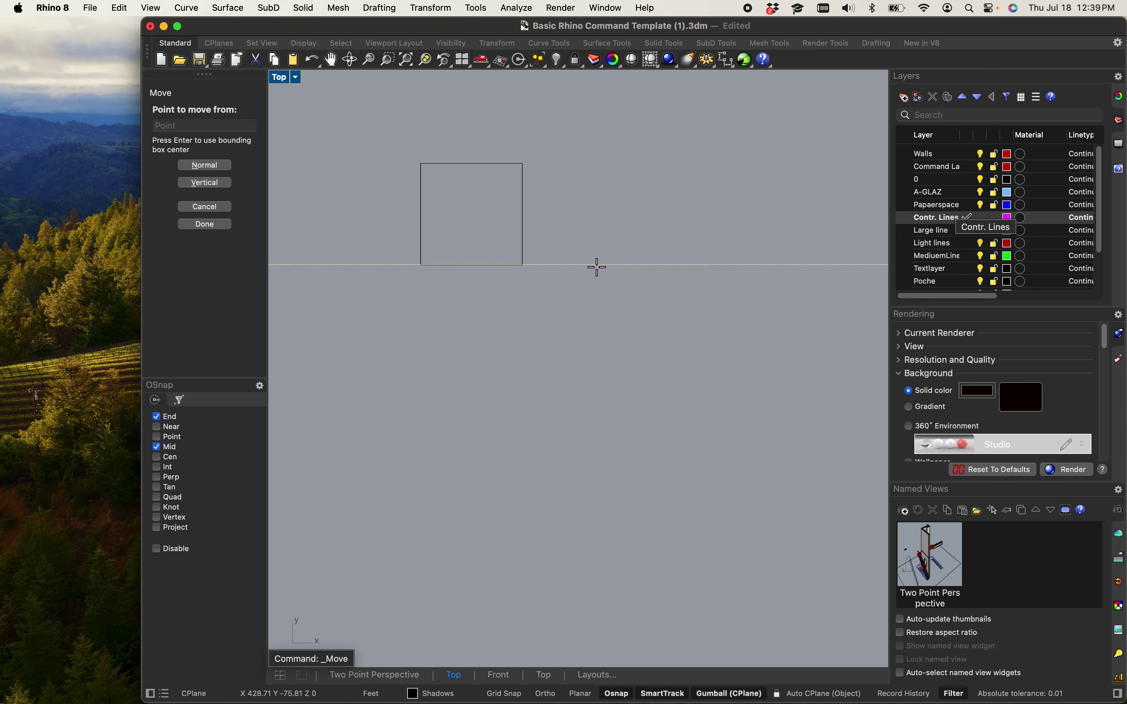
pyautogui.click(422, 265)
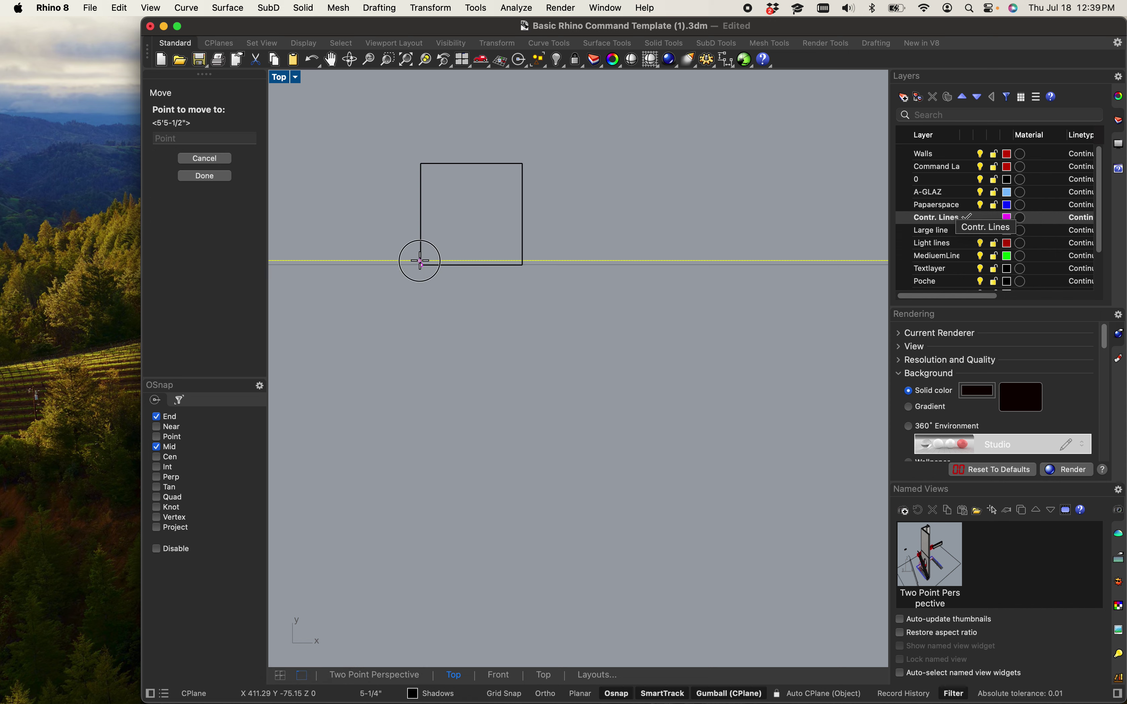
pyautogui.click(420, 162)
pyautogui.scroll(-8, 468, 226)
pyautogui.moveTo(468, 227); pyautogui.dragTo(553, 231, button='right')
pyautogui.press('Escape')
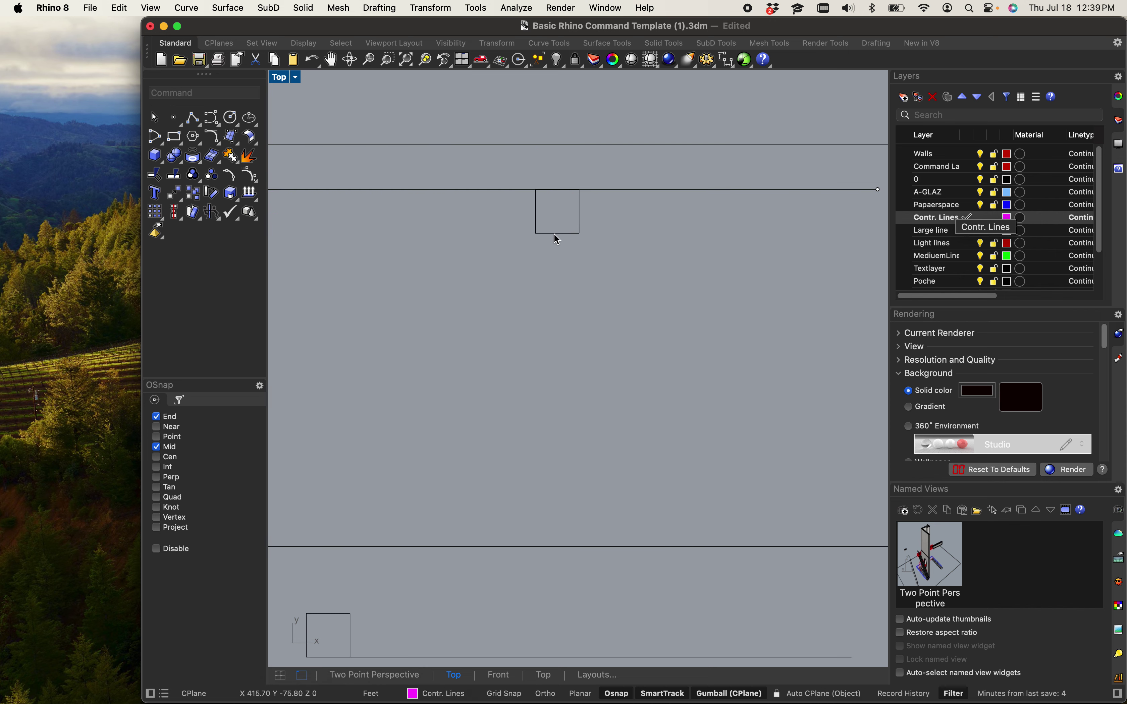
pyautogui.moveTo(614, 343); pyautogui.dragTo(659, 322, button='right')
pyautogui.scroll(5, 576, 169)
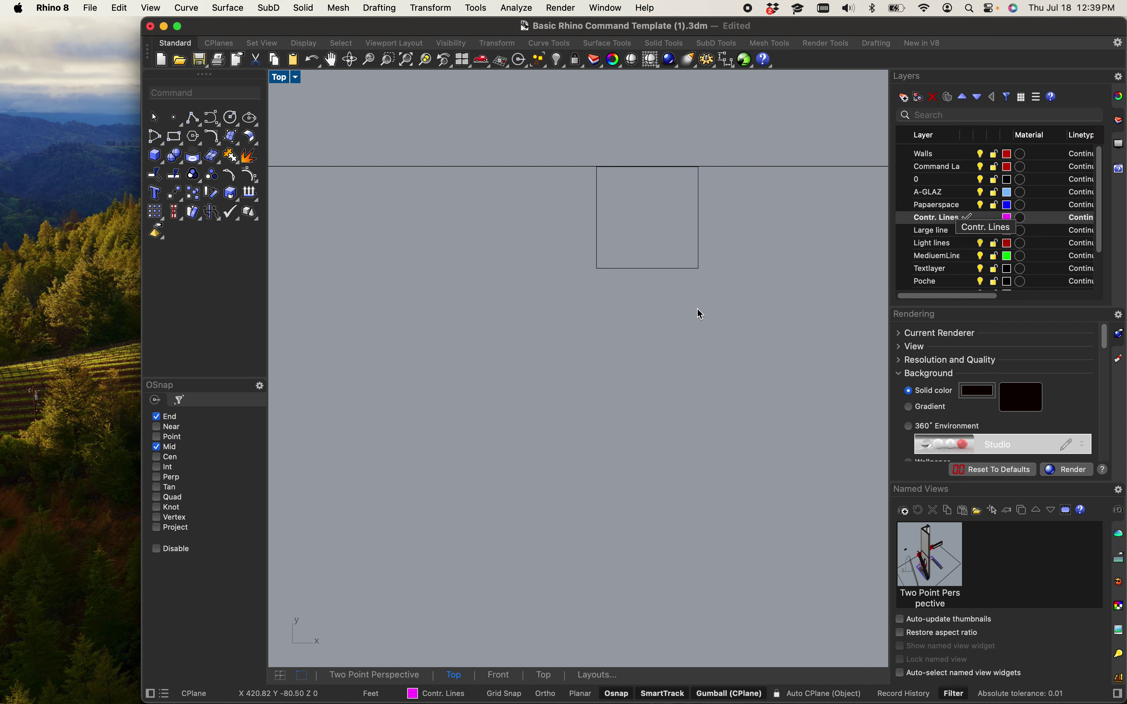
pyautogui.scroll(-5, 606, 275)
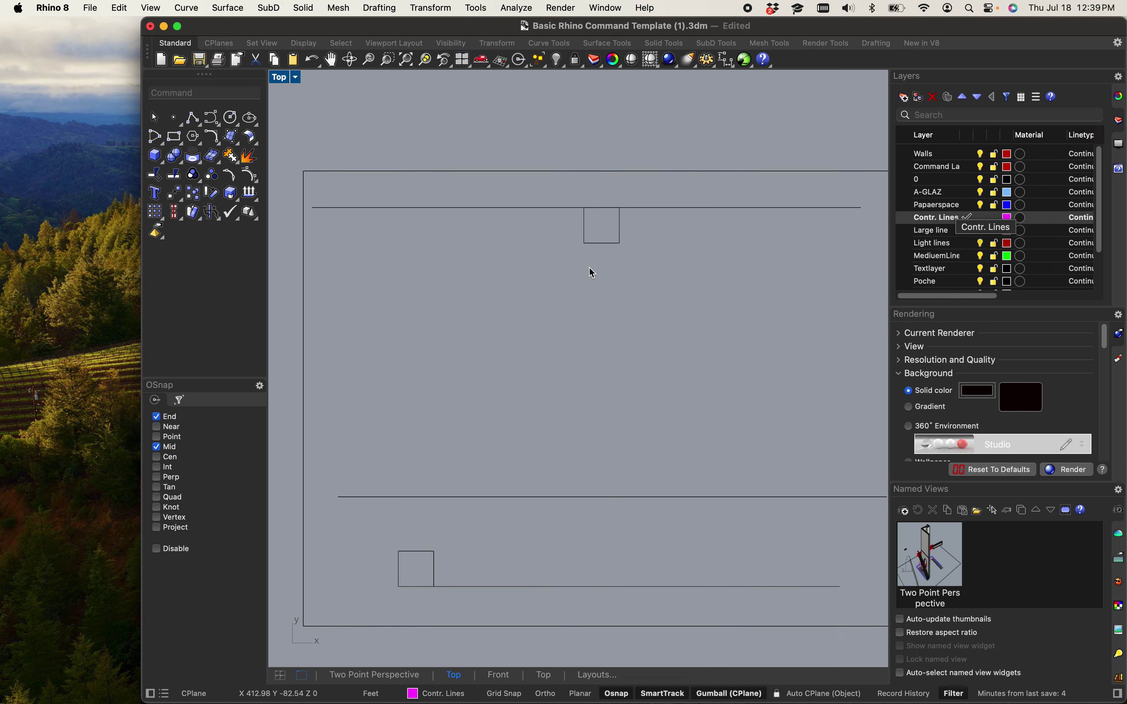
# - Start the Point command to mark the square's bottom-edge midpoint
pyautogui.write('point')
pyautogui.press('Return')
pyautogui.scroll(5, 566, 262)
# - Mark the square's bottom-edge midpoint and place a station point below it, nudged upward
pyautogui.click(611, 157)
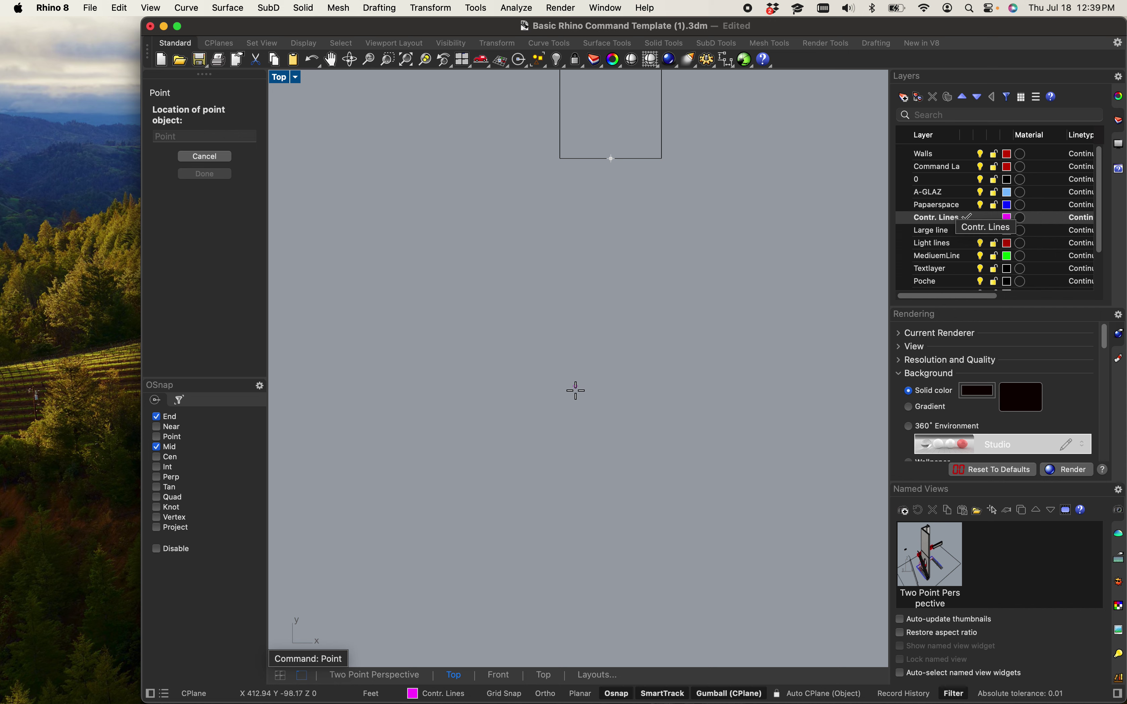
pyautogui.click(577, 404)
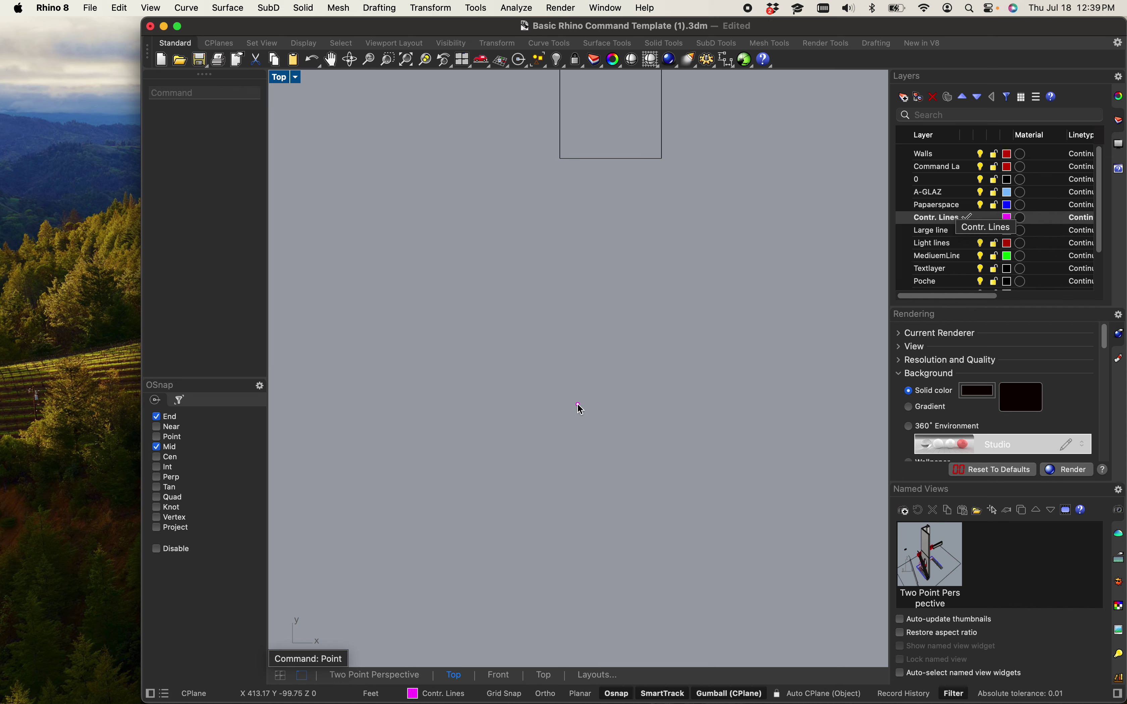
pyautogui.moveTo(654, 363); pyautogui.dragTo(654, 446, button='right')
pyautogui.moveTo(578, 488); pyautogui.dragTo(623, 366)
pyautogui.click(641, 296)
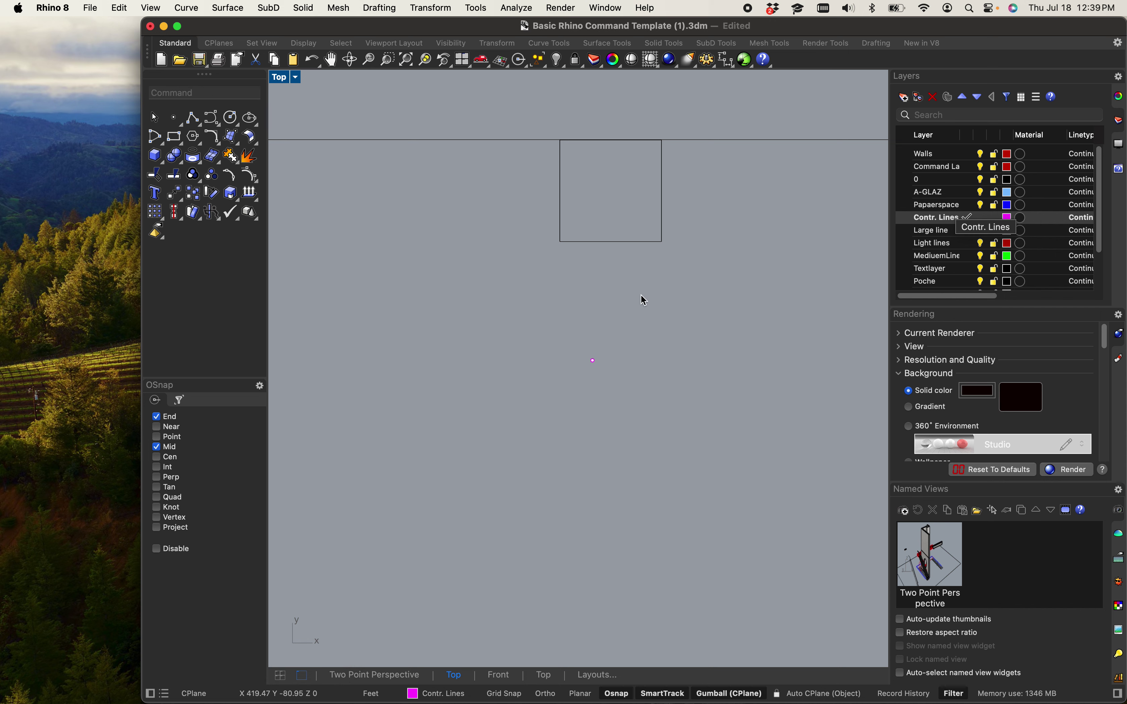
# - Draw a construction line extending right from the lower square's top corner
pyautogui.scroll(-5, 659, 329)
pyautogui.write('line')
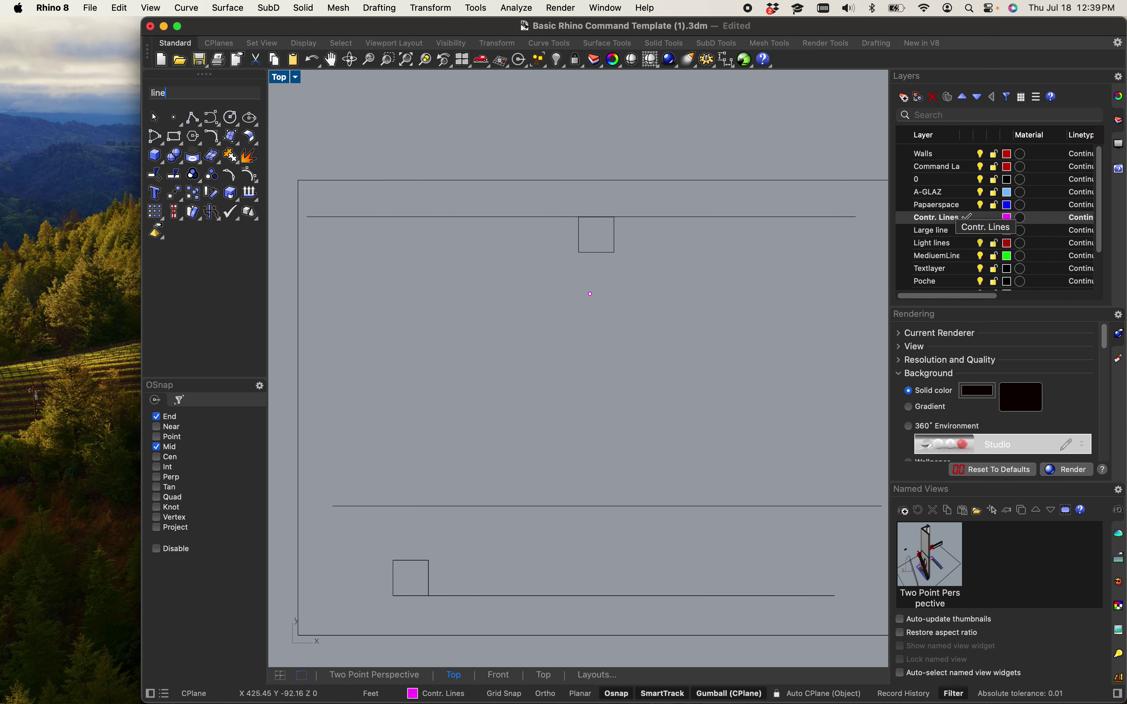
pyautogui.press('Return')
pyautogui.scroll(4, 606, 331)
pyautogui.moveTo(605, 330); pyautogui.dragTo(693, 54, button='right')
pyautogui.moveTo(485, 363); pyautogui.dragTo(602, 335, button='right')
pyautogui.moveTo(582, 404); pyautogui.dragTo(492, 370, button='right')
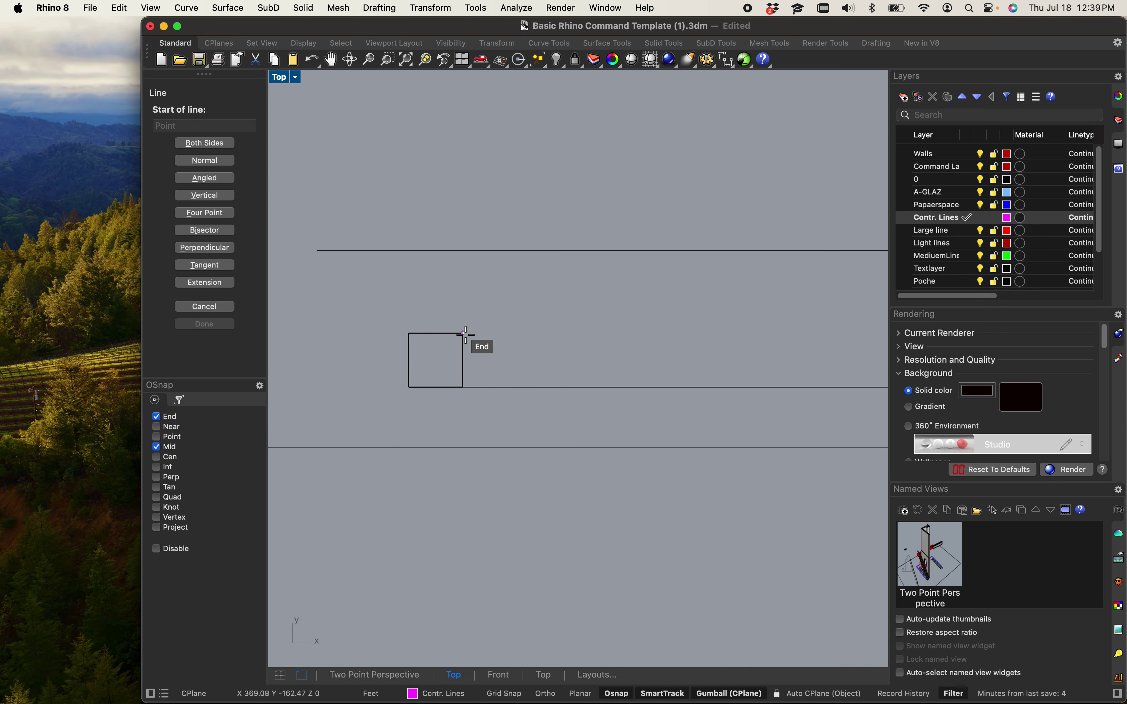
pyautogui.click(461, 333)
pyautogui.scroll(-5, 473, 339)
pyautogui.click(690, 339)
pyautogui.scroll(4, 484, 370)
pyautogui.press('Return')
pyautogui.scroll(3, 499, 304)
pyautogui.moveTo(515, 355); pyautogui.dragTo(493, 387, button='right')
pyautogui.scroll(-4, 591, 375)
pyautogui.press('Escape')
# - Zoom and pan to bring the small square into view
pyautogui.scroll(-3, 465, 384)
pyautogui.scroll(5, 484, 386)
pyautogui.scroll(-5, 605, 387)
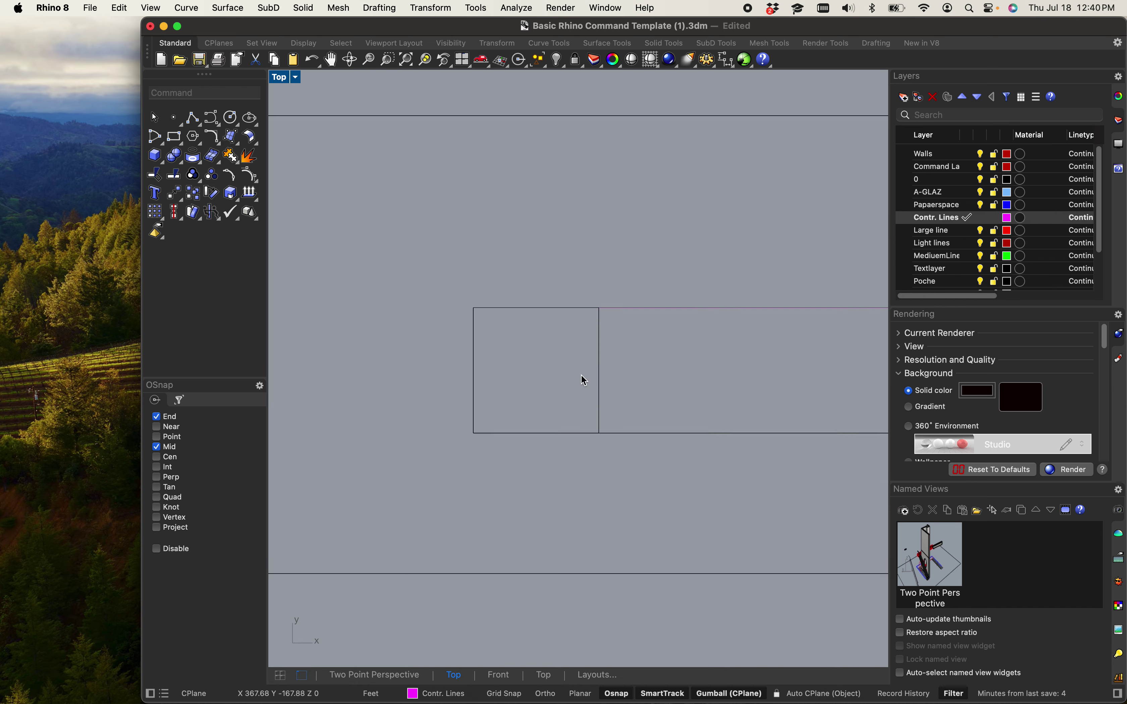
pyautogui.moveTo(620, 359); pyautogui.dragTo(538, 524, button='right')
pyautogui.scroll(10, 604, 268)
pyautogui.moveTo(629, 470); pyautogui.dragTo(511, 279, button='right')
# - Cancel the polyline and offset the plan square 0.5 to the inside
pyautogui.write('Polyl')
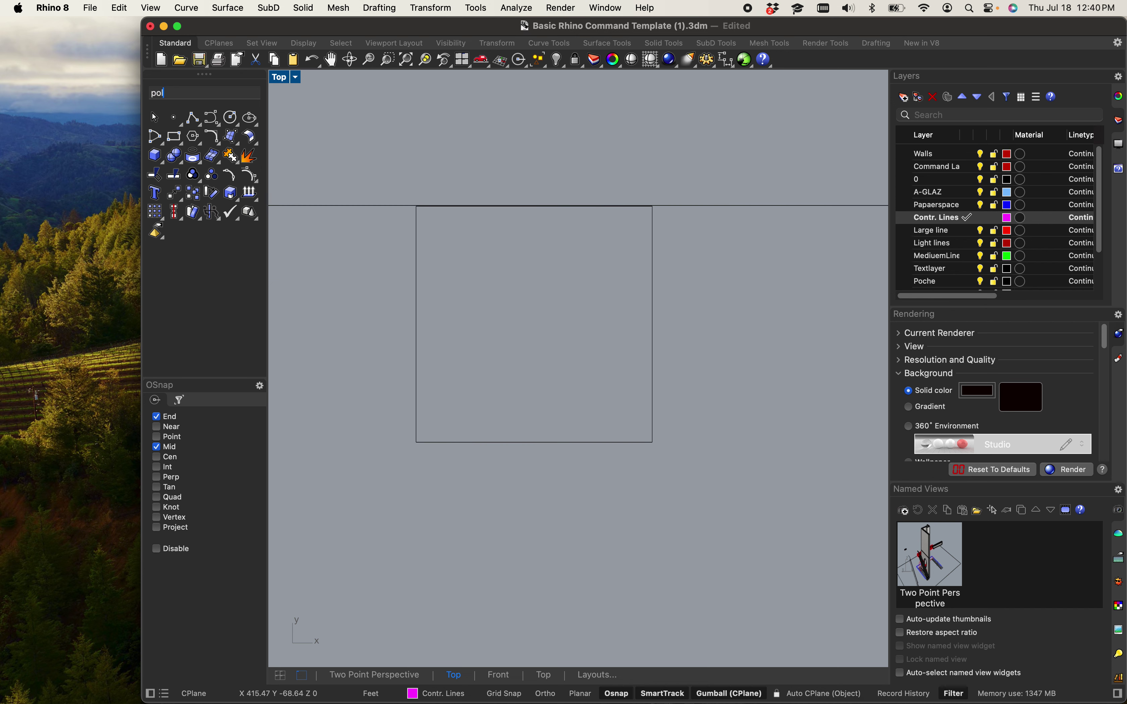
pyautogui.press('Return')
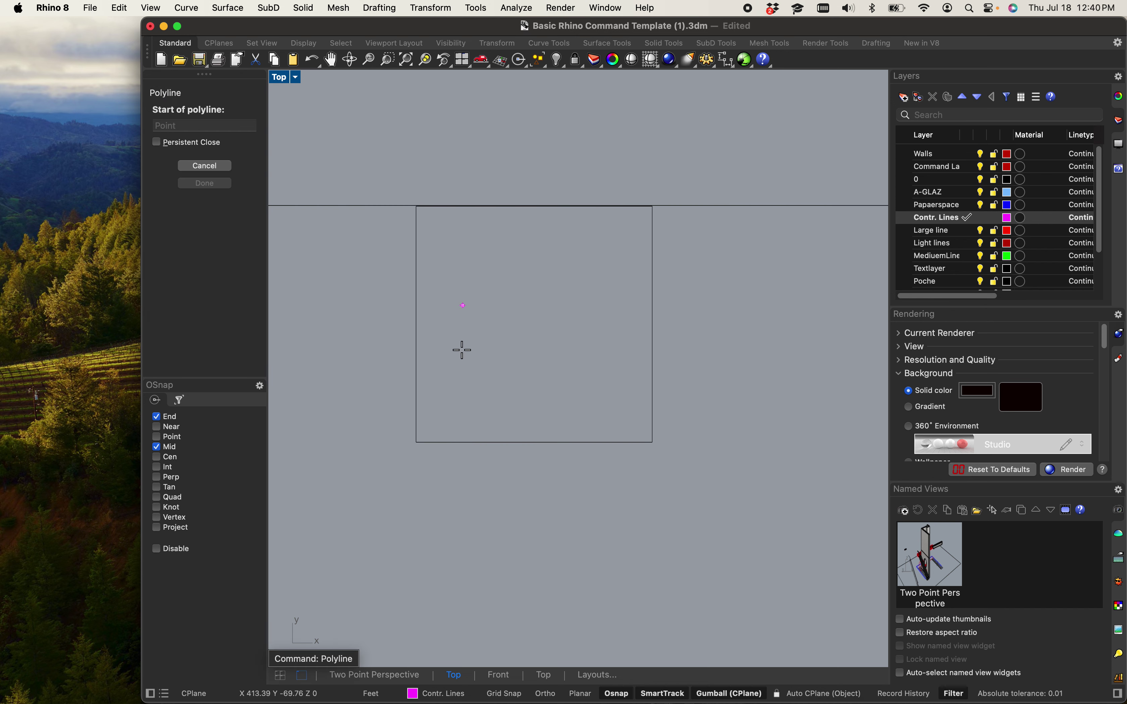
pyautogui.press('Escape')
pyautogui.click(458, 442)
pyautogui.write('offset')
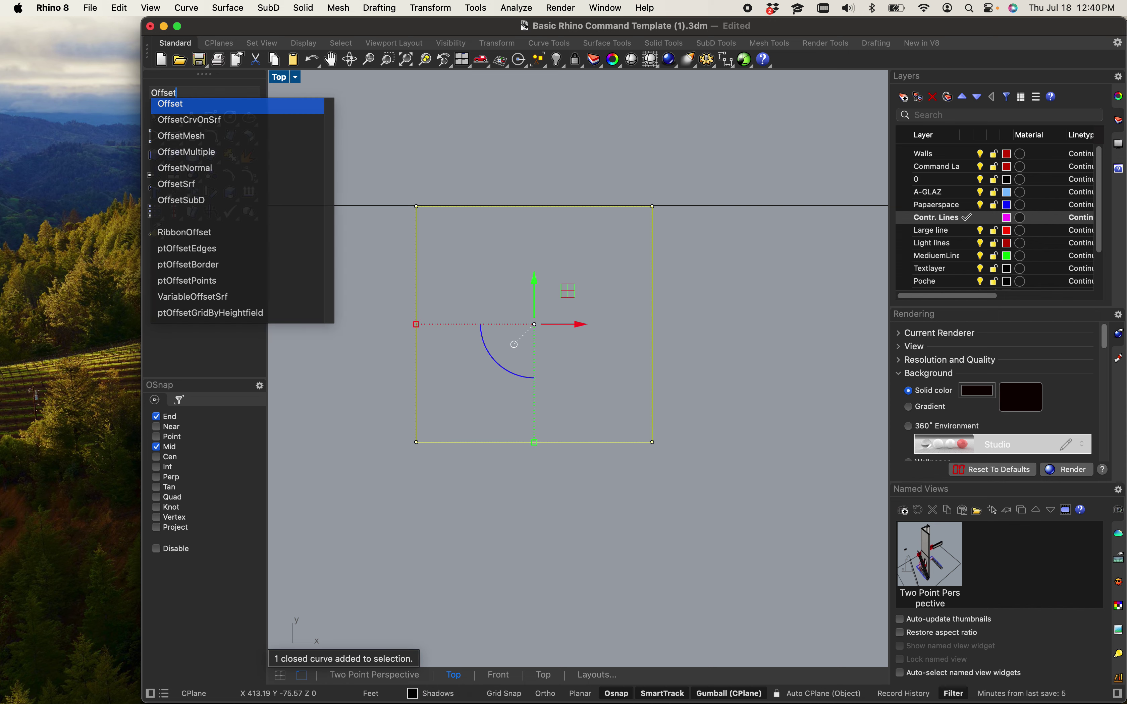
pyautogui.press('Return')
pyautogui.write('0.5')
pyautogui.press('Return')
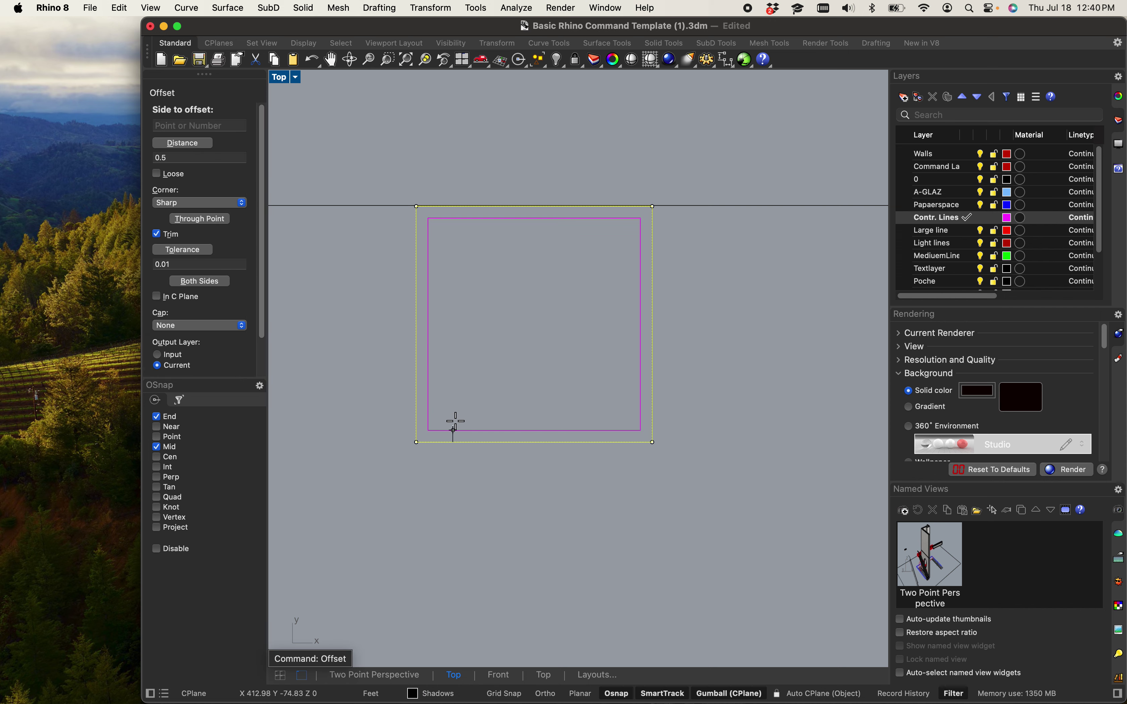
pyautogui.click(454, 423)
pyautogui.moveTo(484, 391); pyautogui.dragTo(520, 377, button='right')
pyautogui.press('Escape')
# - Explode the inner offset square and delete its bottom side
pyautogui.scroll(4, 549, 368)
pyautogui.moveTo(557, 414); pyautogui.dragTo(523, 486, button='right')
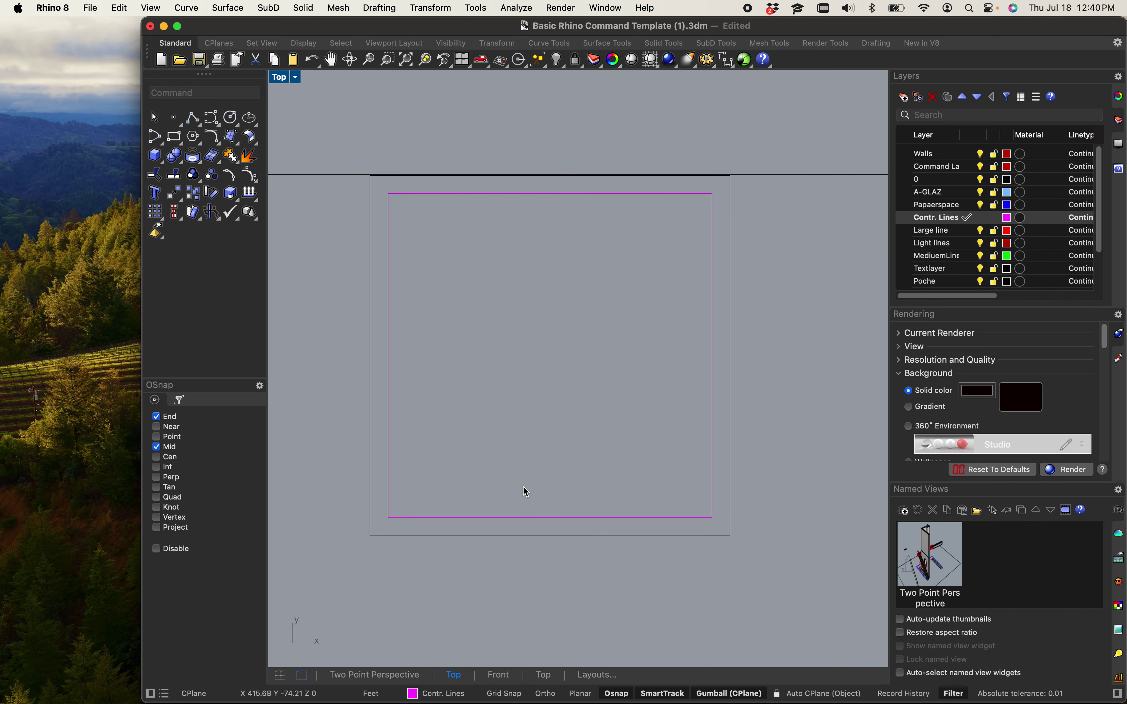
pyautogui.scroll(-1, 569, 536)
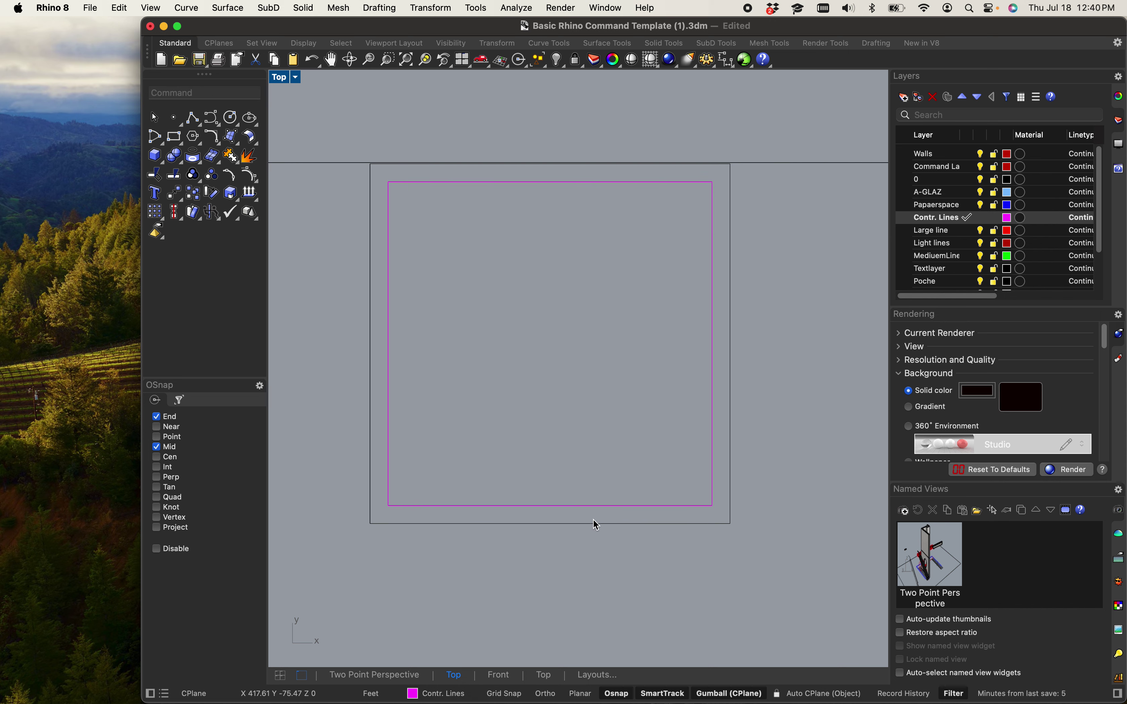
pyautogui.click(620, 505)
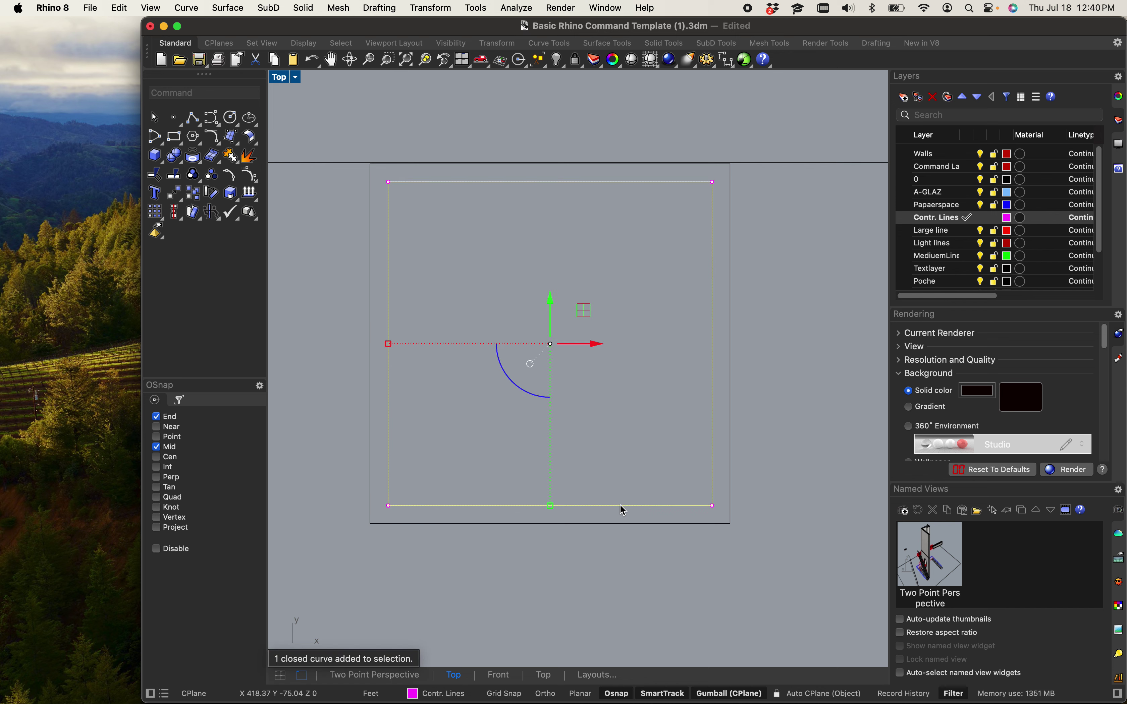
pyautogui.press('Return')
pyautogui.click(661, 506)
pyautogui.press('Delete')
# - Extend the inner square's side lines down to the outer square's edge
pyautogui.moveTo(584, 560); pyautogui.dragTo(551, 489)
pyautogui.write('extend')
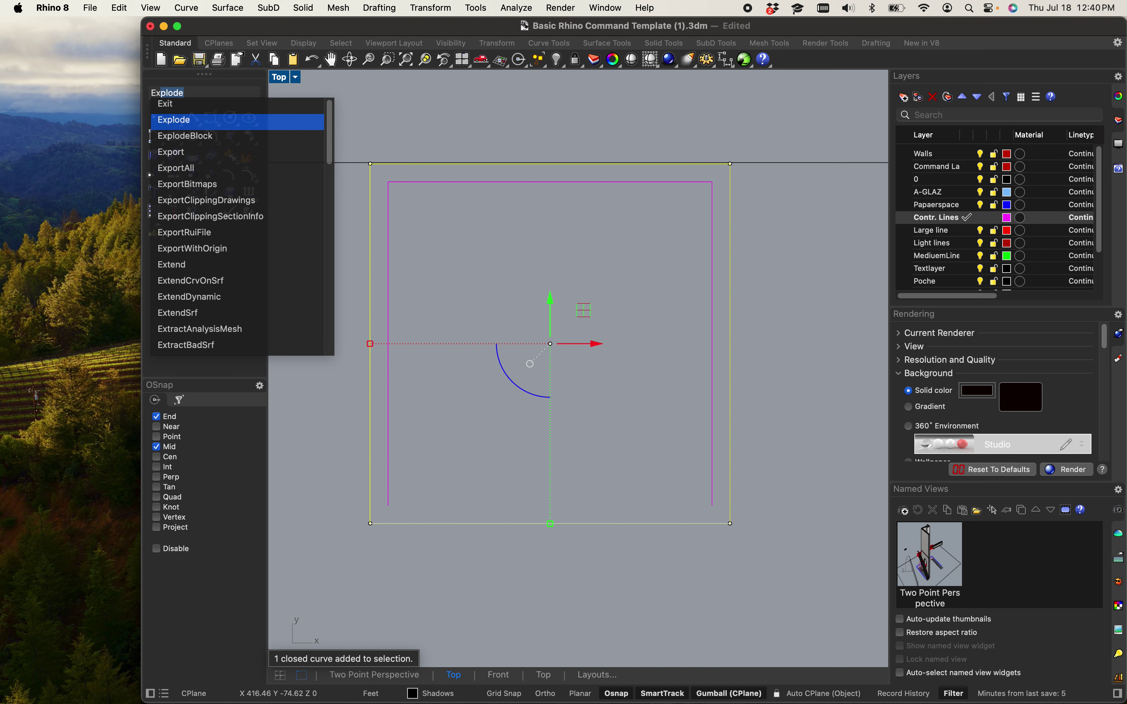
pyautogui.press('Return')
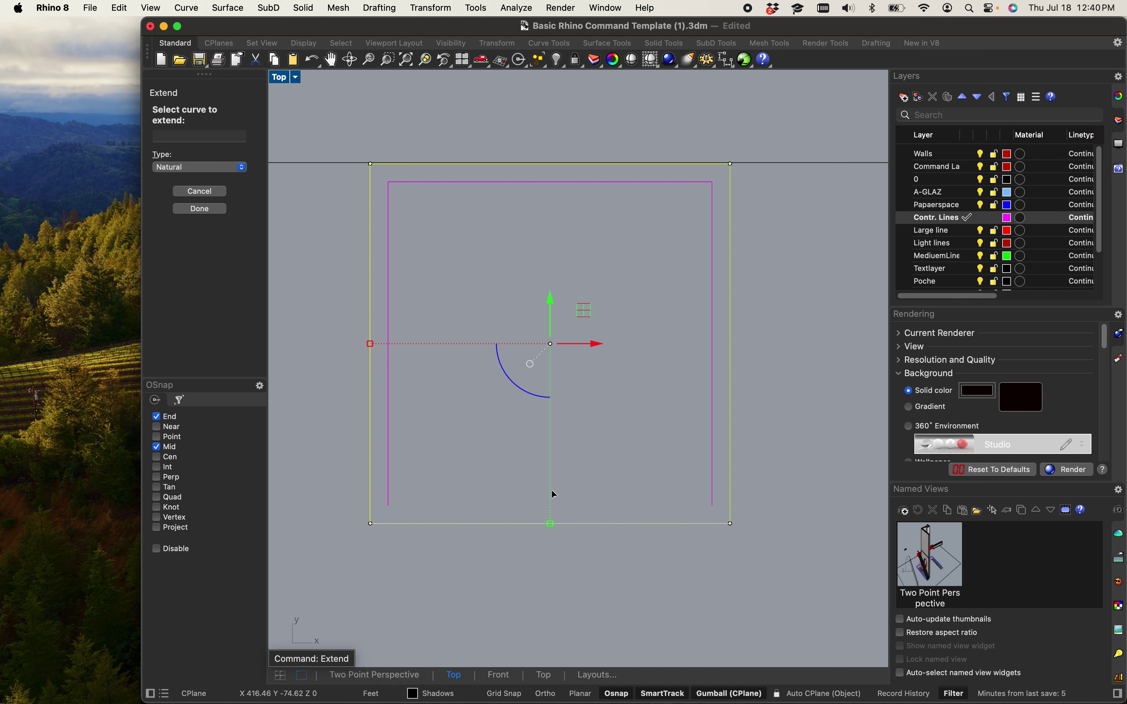
pyautogui.click(391, 486)
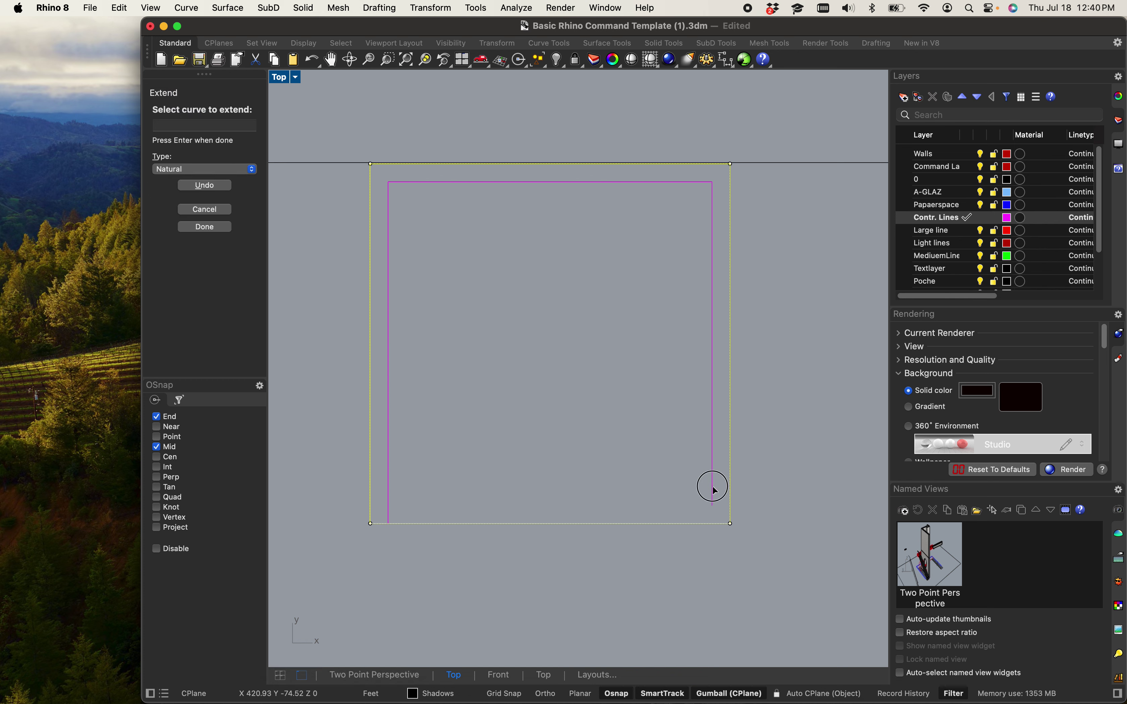
pyautogui.press('Escape')
pyautogui.press('Escape')
pyautogui.scroll(-8, 652, 455)
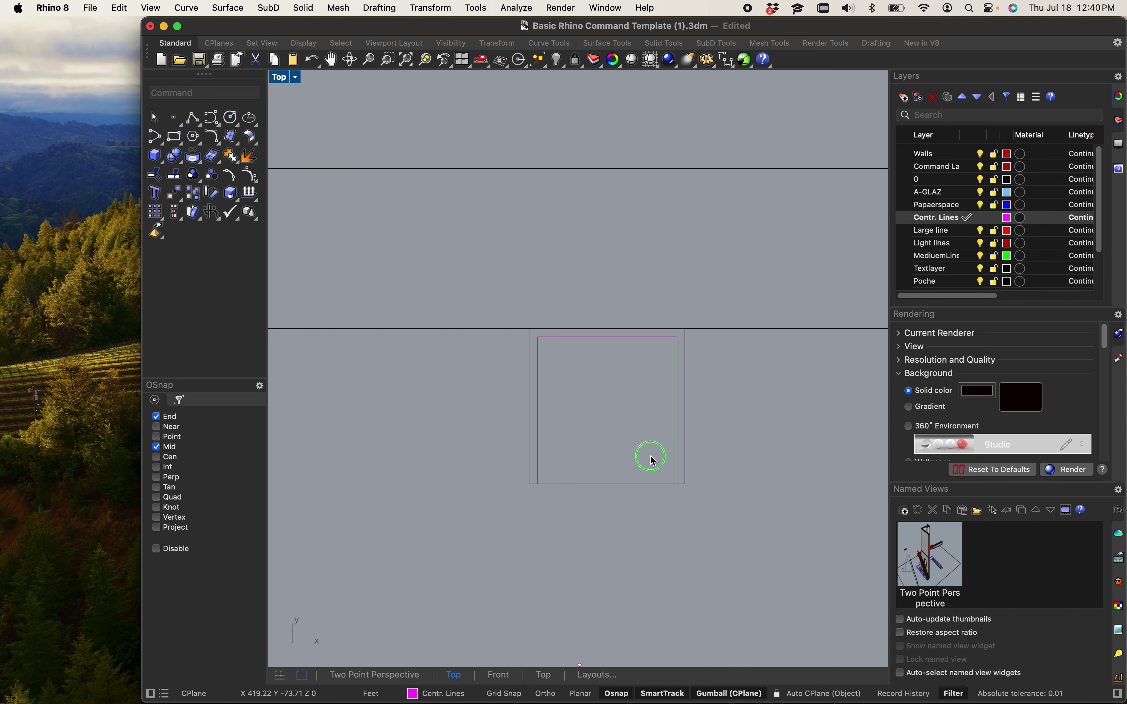
pyautogui.scroll(5, 577, 401)
pyautogui.moveTo(591, 385); pyautogui.dragTo(544, 417, button='right')
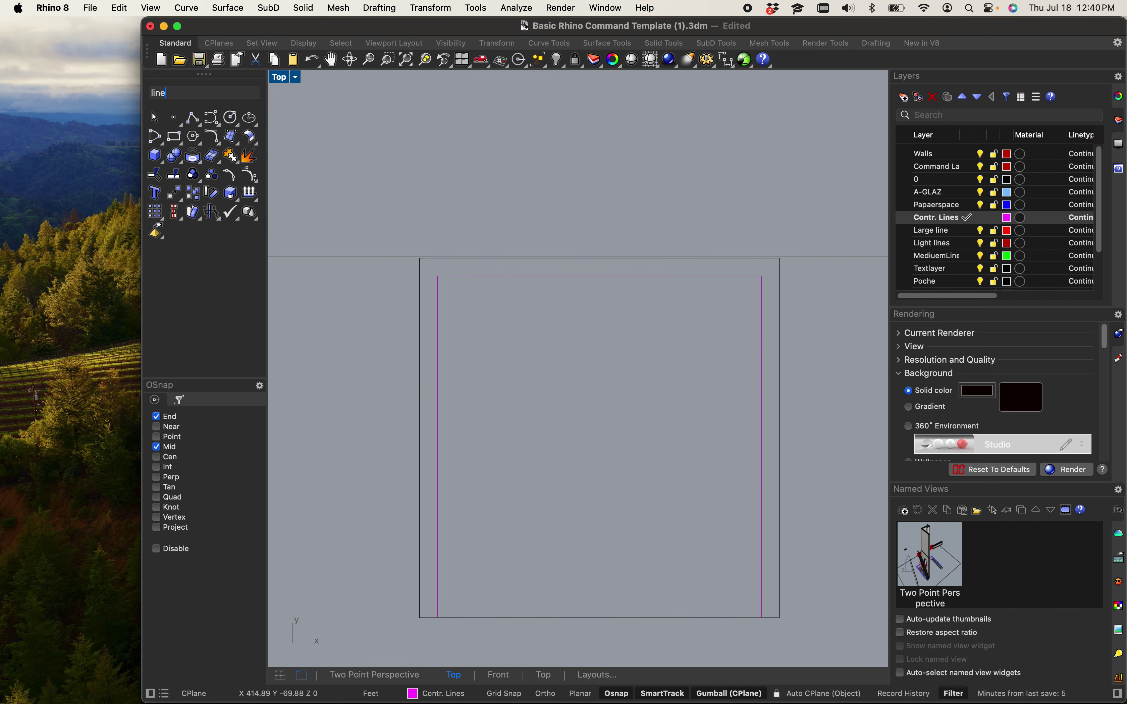
# - Draw a short jamb line from the top edge midpoint to the inner top wall
pyautogui.press('Return')
pyautogui.scroll(4, 462, 413)
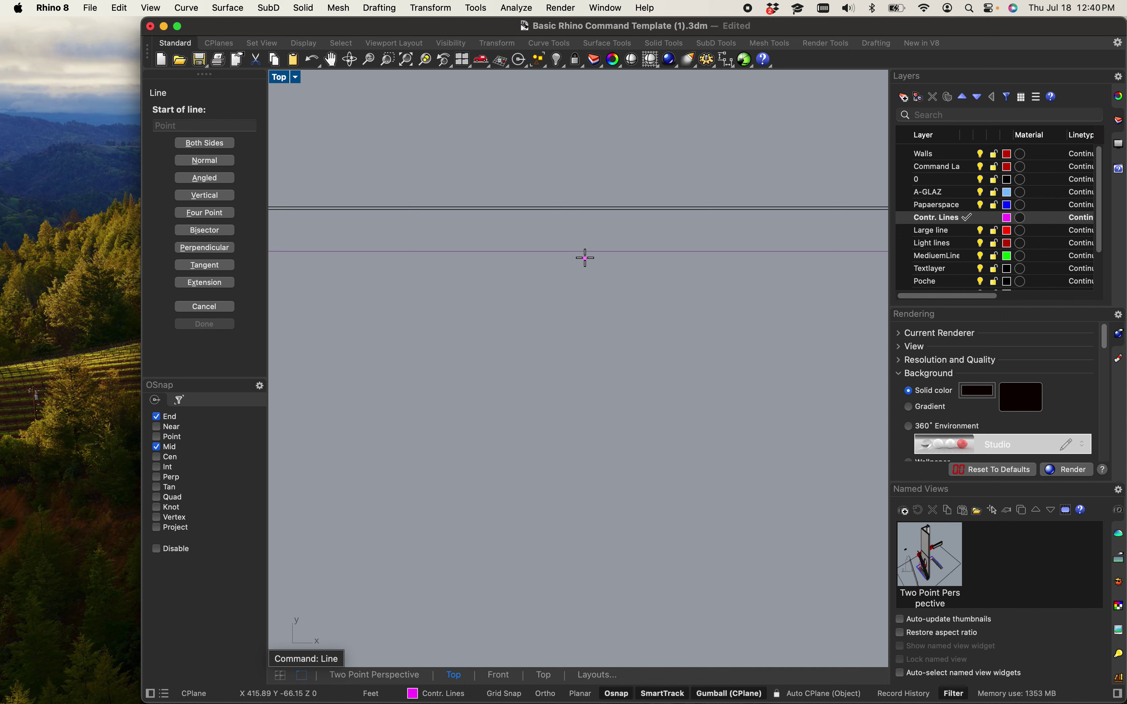
pyautogui.scroll(-3, 586, 251)
pyautogui.click(601, 249)
pyautogui.scroll(3, 602, 243)
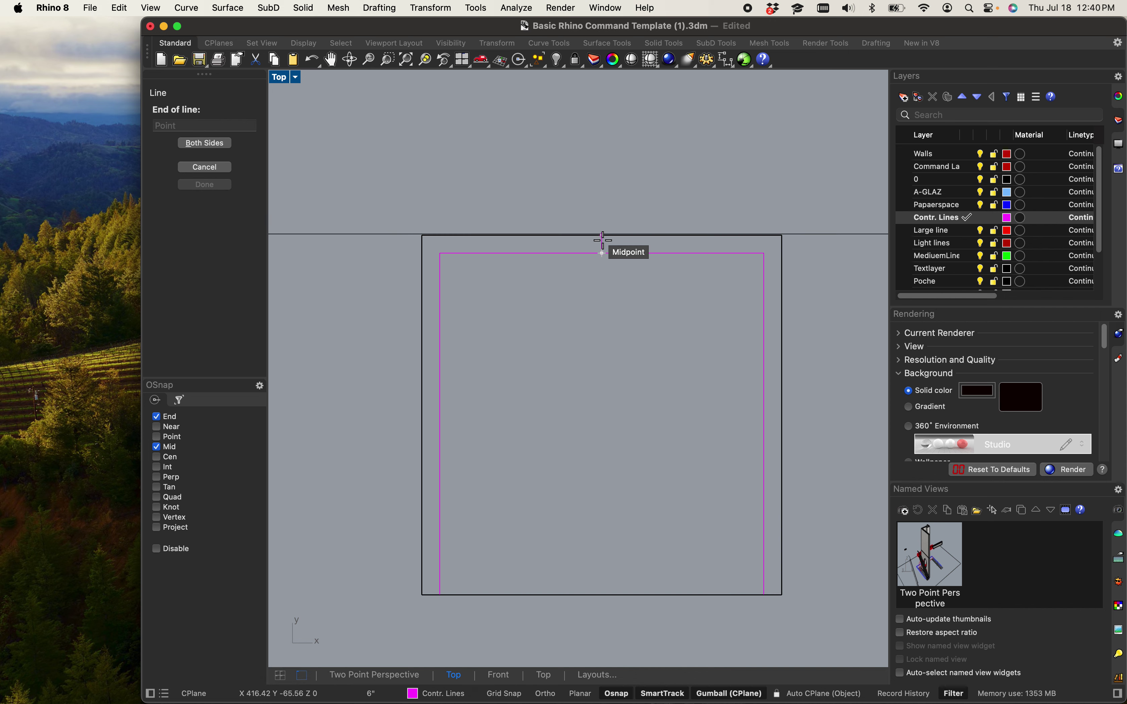
pyautogui.click(601, 233)
pyautogui.scroll(4, 644, 252)
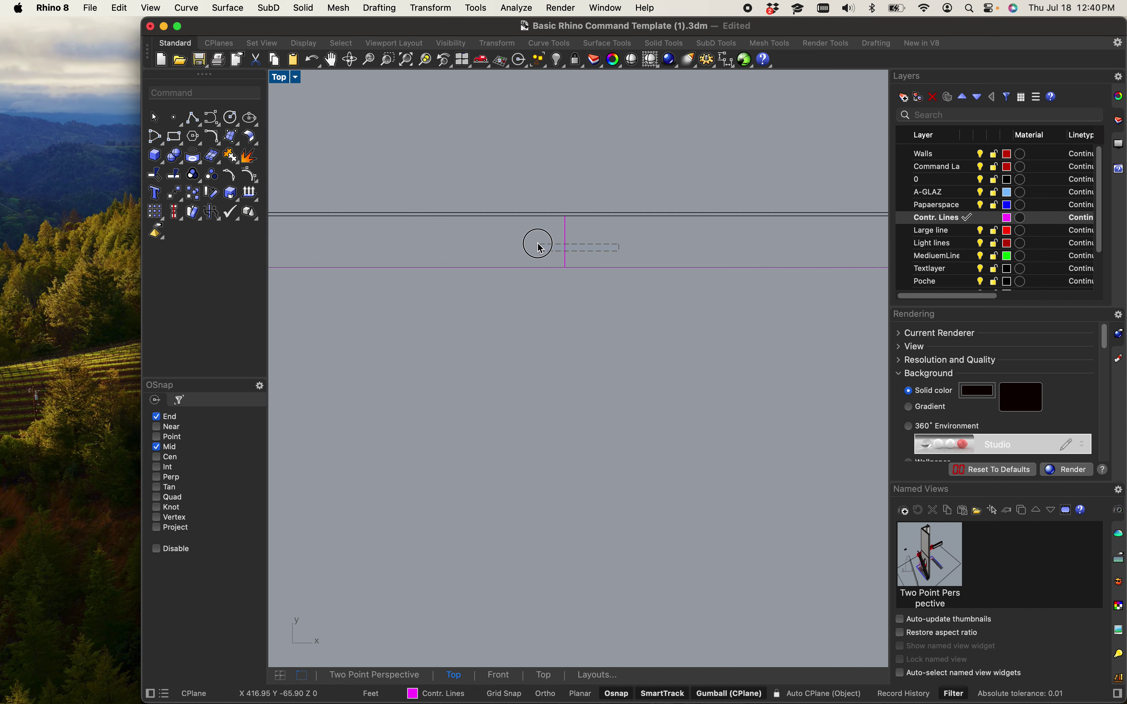
# - Copy the jamb line further right along the top wall to close the door opening
pyautogui.click(539, 248)
pyautogui.write('copy')
pyautogui.press('Return')
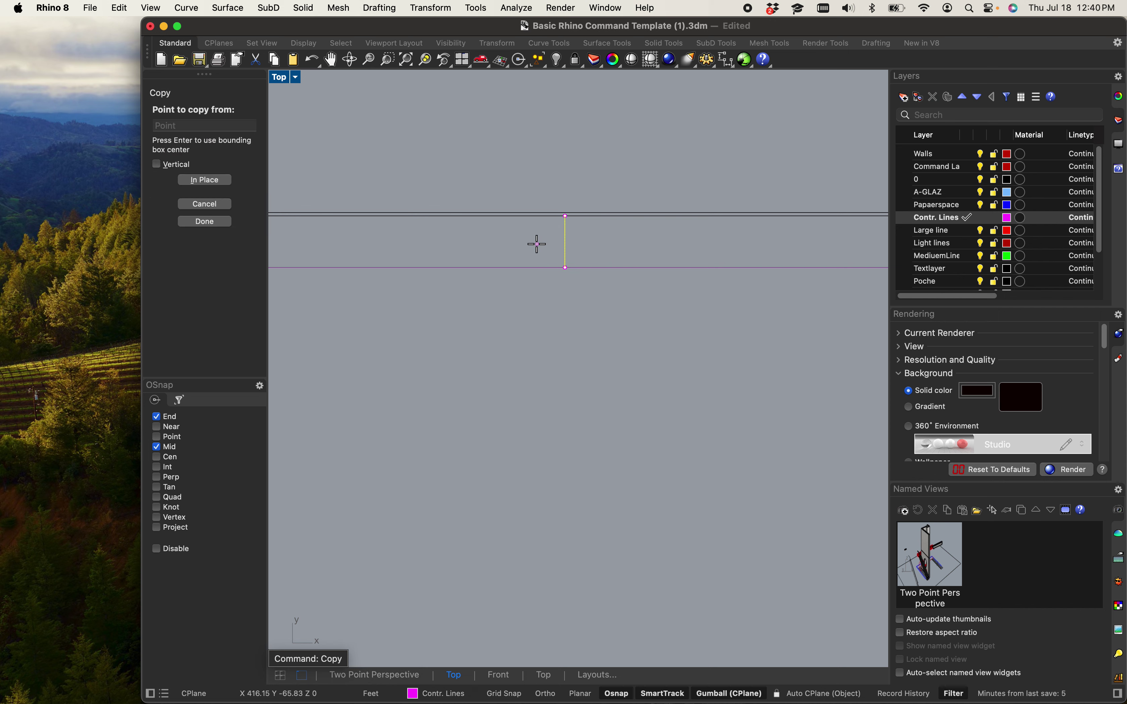
pyautogui.click(599, 243)
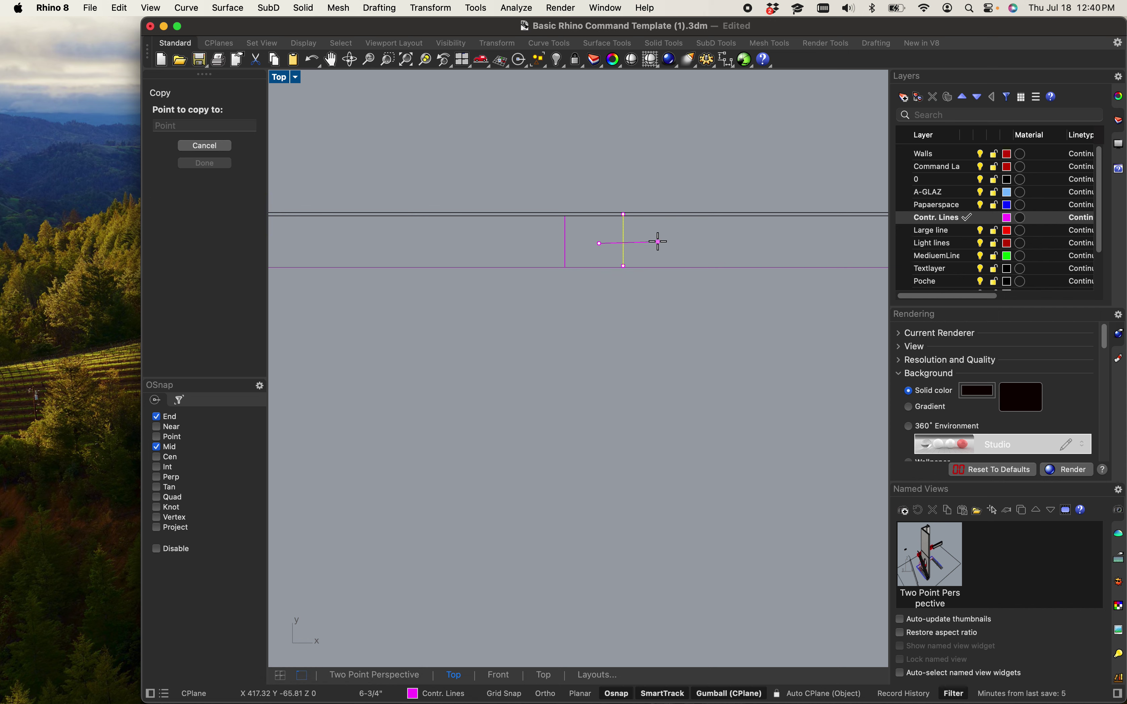
pyautogui.scroll(-2, 590, 281)
pyautogui.scroll(-3, 590, 282)
pyautogui.click(812, 269)
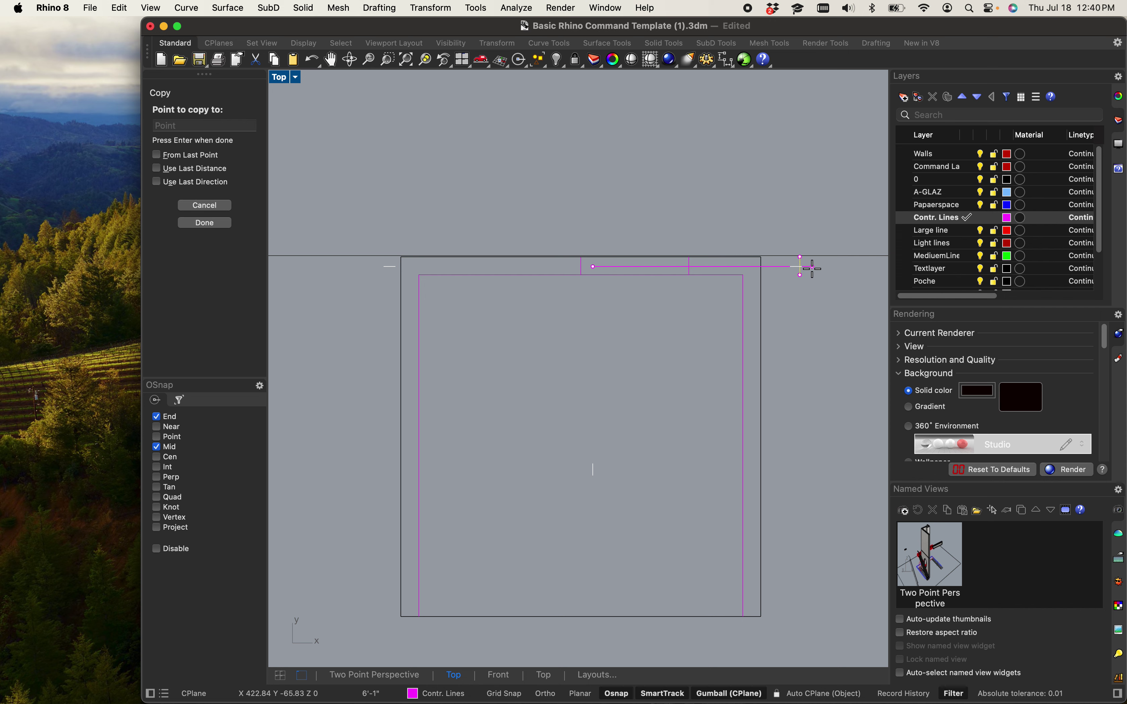
pyautogui.scroll(10, 678, 273)
pyautogui.moveTo(636, 329); pyautogui.dragTo(603, 333, button='right')
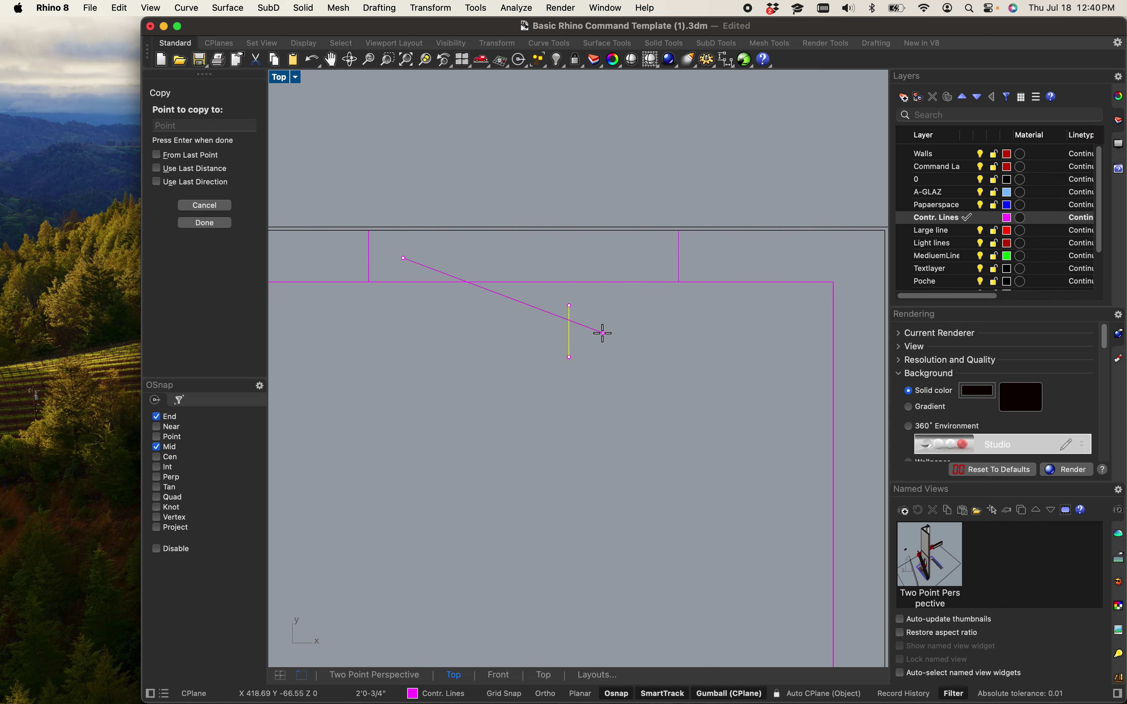
pyautogui.press('Return')
# - Window-select all six wall curves of the plan
pyautogui.scroll(-3, 627, 340)
pyautogui.moveTo(423, 273); pyautogui.dragTo(689, 378)
pyautogui.scroll(-5, 598, 302)
pyautogui.moveTo(468, 287); pyautogui.dragTo(694, 483)
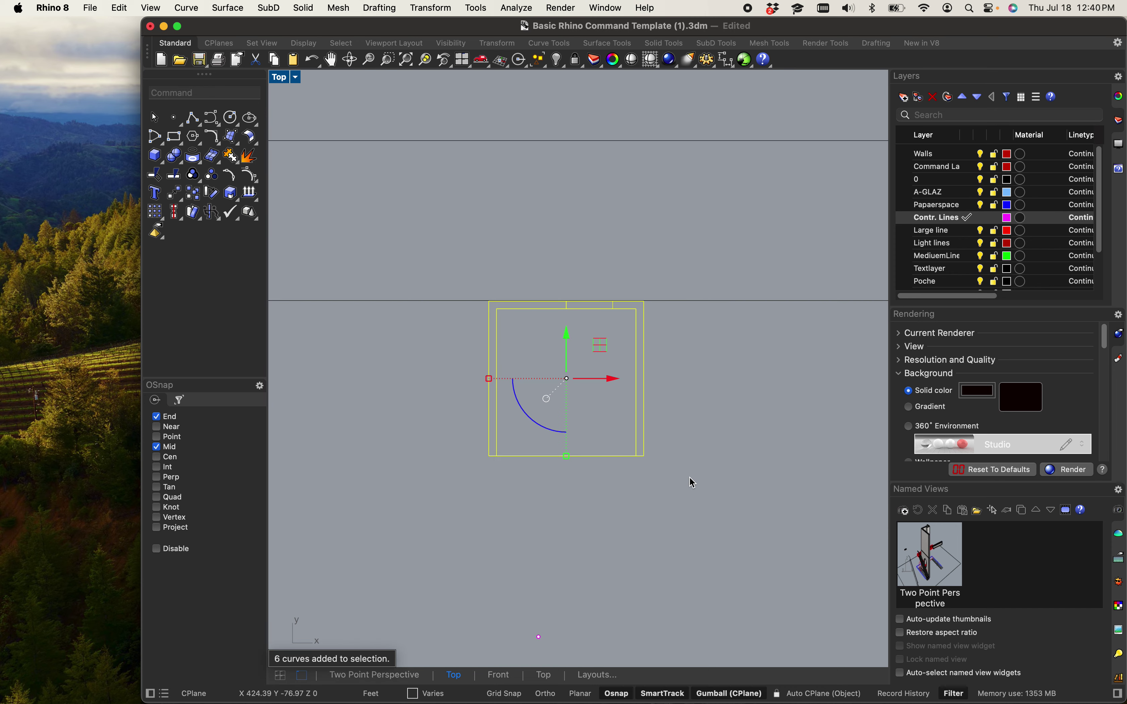
# - Run Hatch on the six selected wall curves and inspect the preview
pyautogui.write('hatc')
pyautogui.write('hatch')
pyautogui.press('Return')
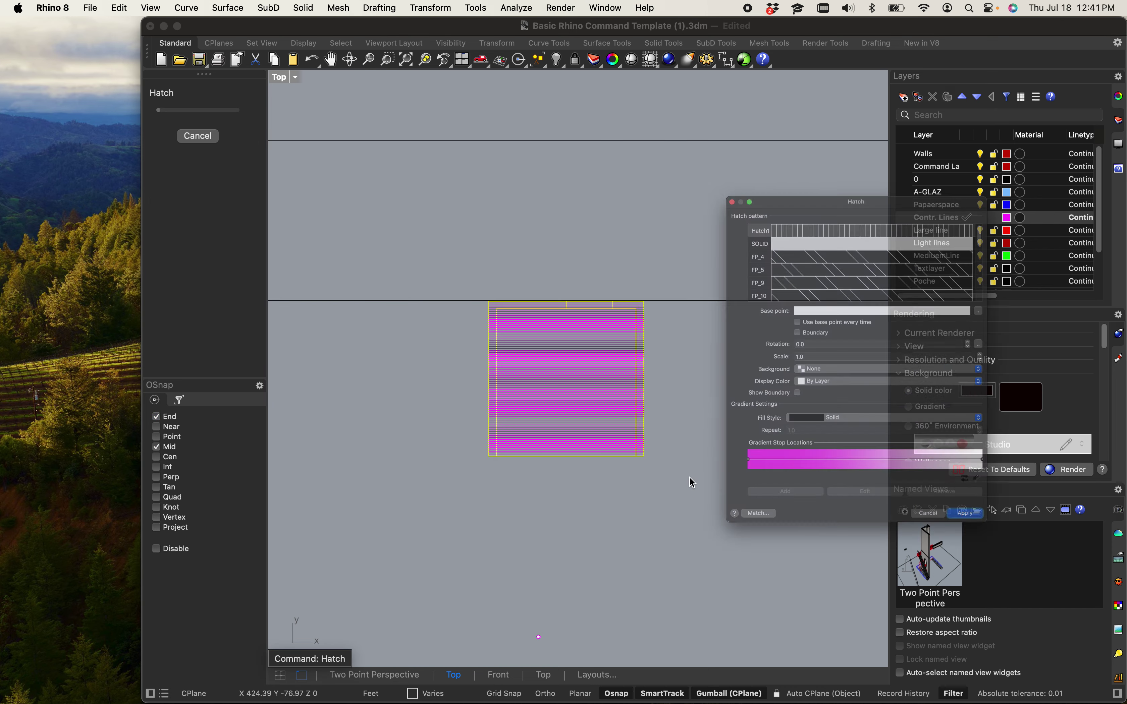
pyautogui.scroll(10, 573, 371)
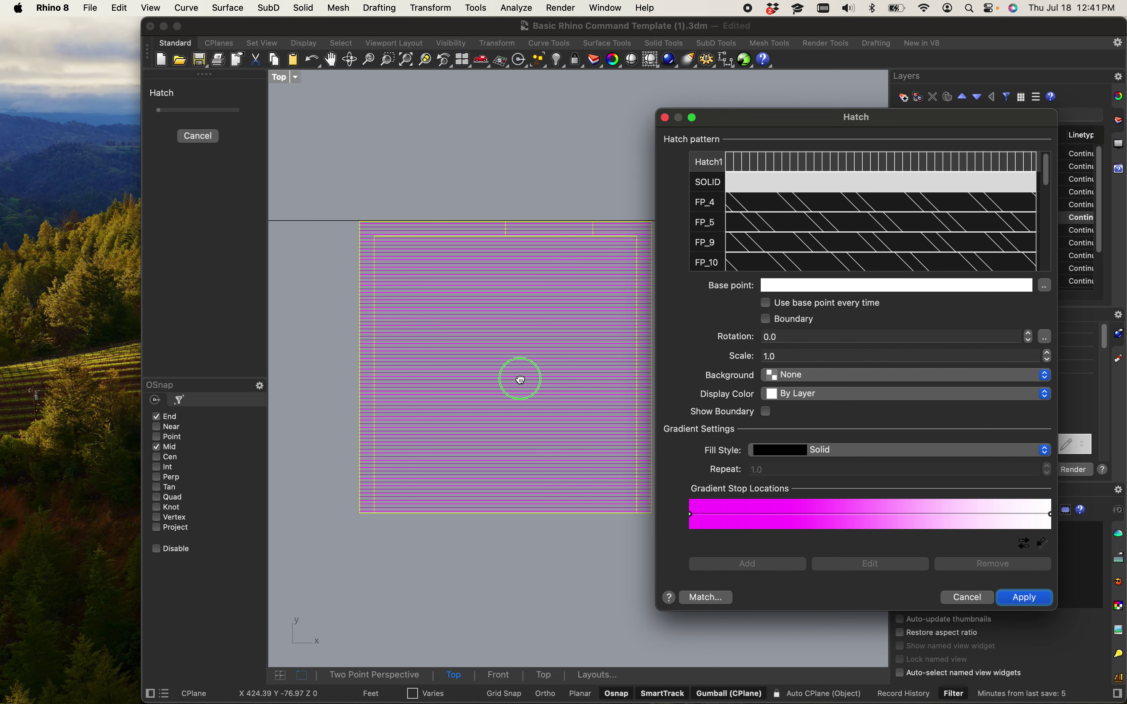
pyautogui.scroll(-10, 460, 417)
pyautogui.moveTo(498, 390); pyautogui.dragTo(430, 427, button='right')
pyautogui.scroll(10, 558, 251)
pyautogui.moveTo(537, 212); pyautogui.dragTo(475, 324, button='right')
pyautogui.scroll(10, 519, 316)
pyautogui.scroll(-20, 505, 377)
pyautogui.moveTo(455, 518)
pyautogui.mouseDown(button='right')
pyautogui.moveTo(558, 431)
pyautogui.moveTo(552, 413)
pyautogui.mouseUp(button='right')
pyautogui.scroll(10, 496, 531)
pyautogui.moveTo(393, 493); pyautogui.dragTo(539, 487, button='right')
pyautogui.scroll(20, 382, 474)
pyautogui.scroll(3, 389, 475)
pyautogui.scroll(-8, 415, 441)
pyautogui.scroll(-3, 425, 442)
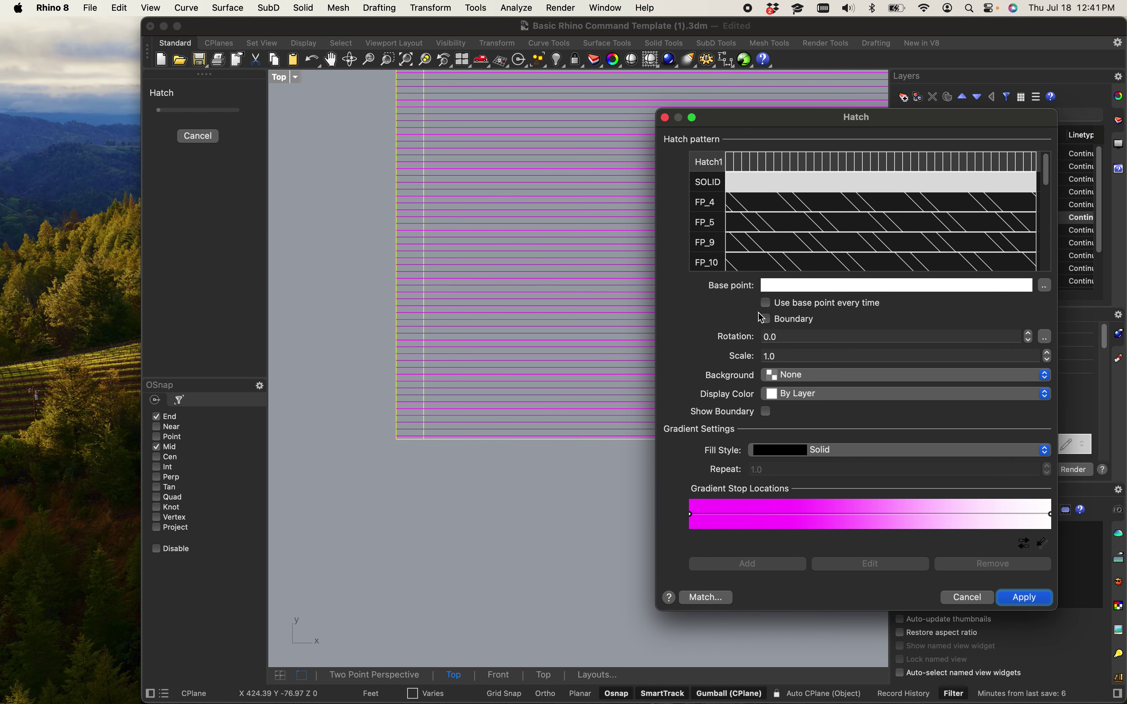
# - Pick the U-shaped wall region and apply the magenta Hatch1 hatch, leaving the door gap open
pyautogui.click(766, 319)
pyautogui.scroll(-5, 535, 332)
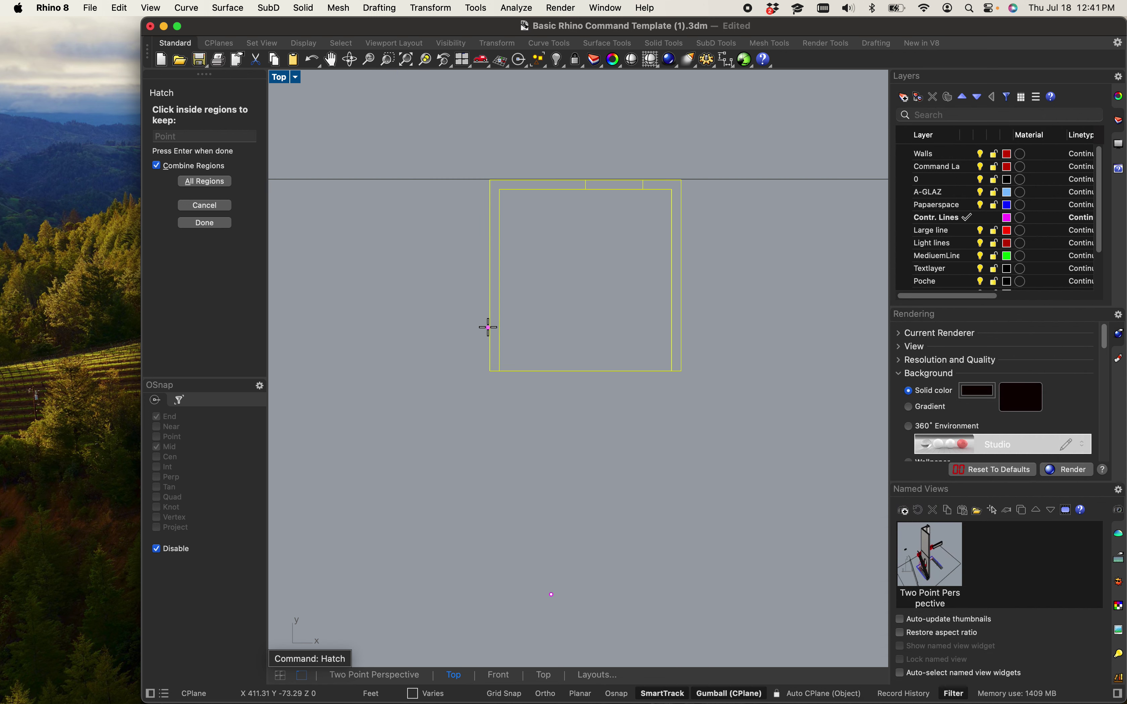
pyautogui.scroll(5, 493, 330)
pyautogui.scroll(-4, 491, 327)
pyautogui.scroll(4, 588, 239)
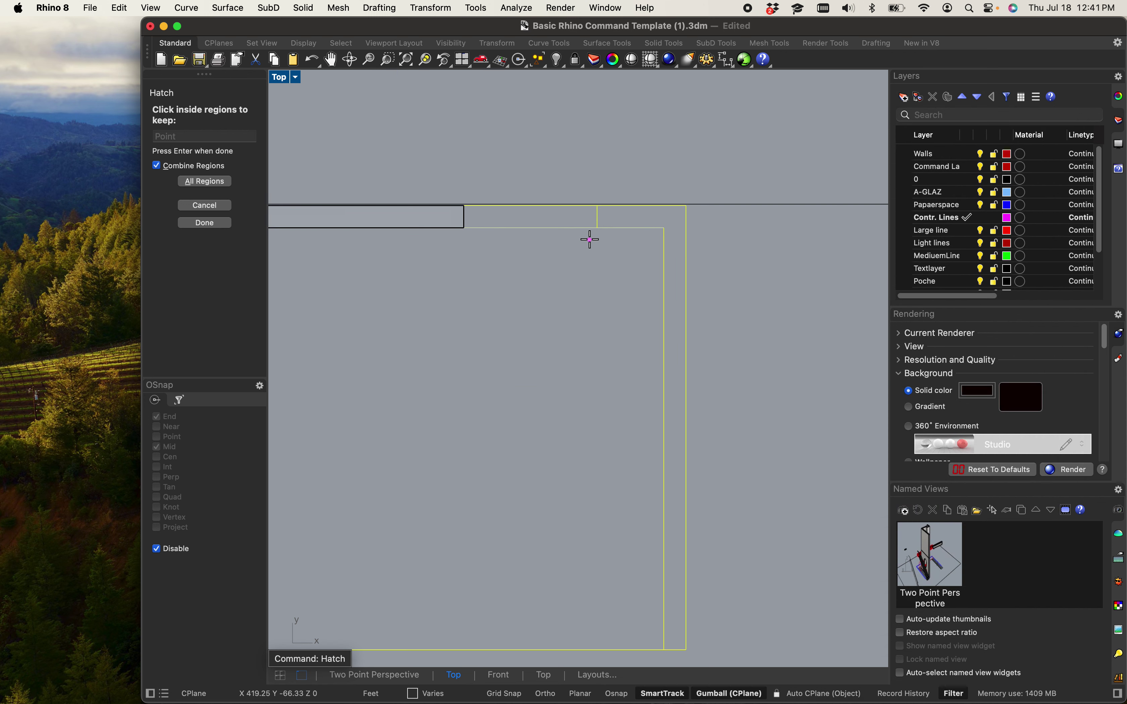
pyautogui.scroll(-5, 631, 222)
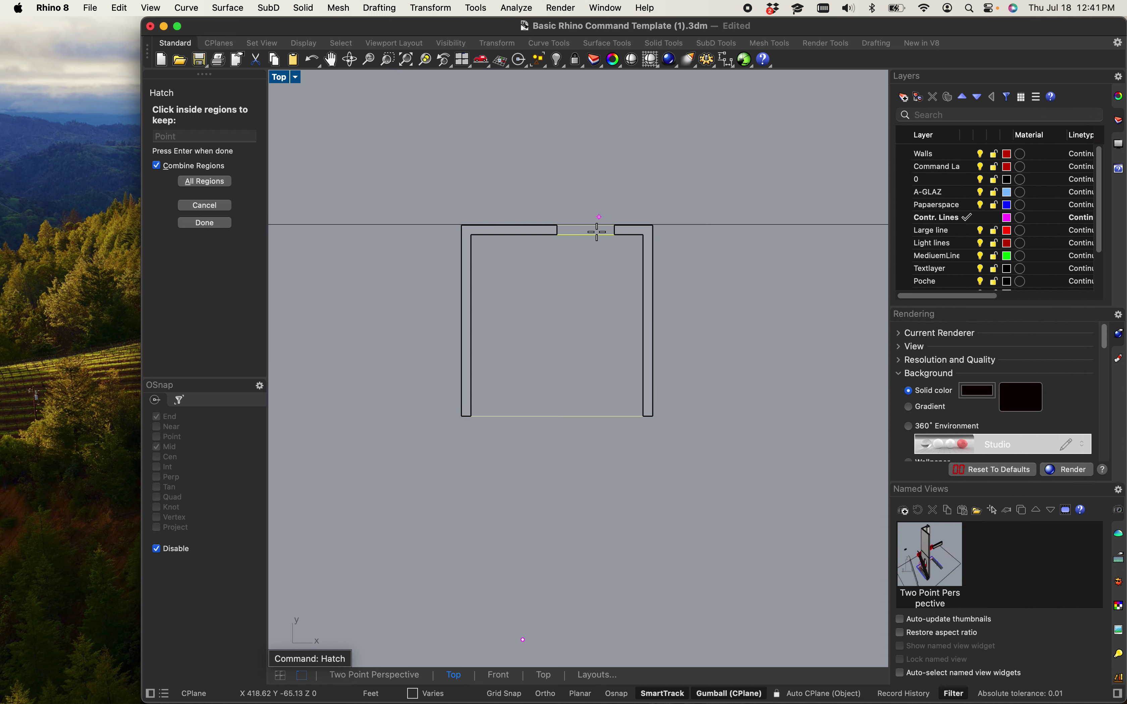
pyautogui.click(465, 231)
pyautogui.press('Return')
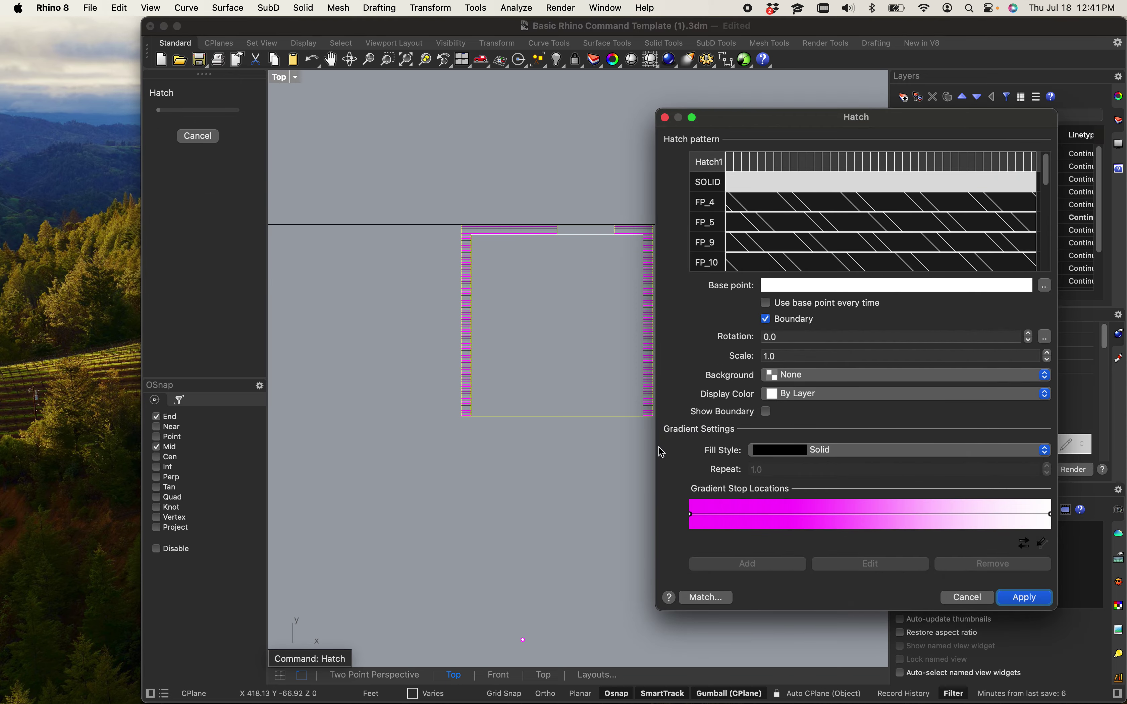
pyautogui.click(1024, 601)
pyautogui.press('Escape')
pyautogui.scroll(-3, 561, 530)
pyautogui.moveTo(535, 540); pyautogui.dragTo(523, 432, button='right')
pyautogui.scroll(4, 515, 398)
pyautogui.moveTo(588, 359); pyautogui.dragTo(504, 342, button='right')
pyautogui.scroll(6, 538, 73)
pyautogui.scroll(-4, 621, 232)
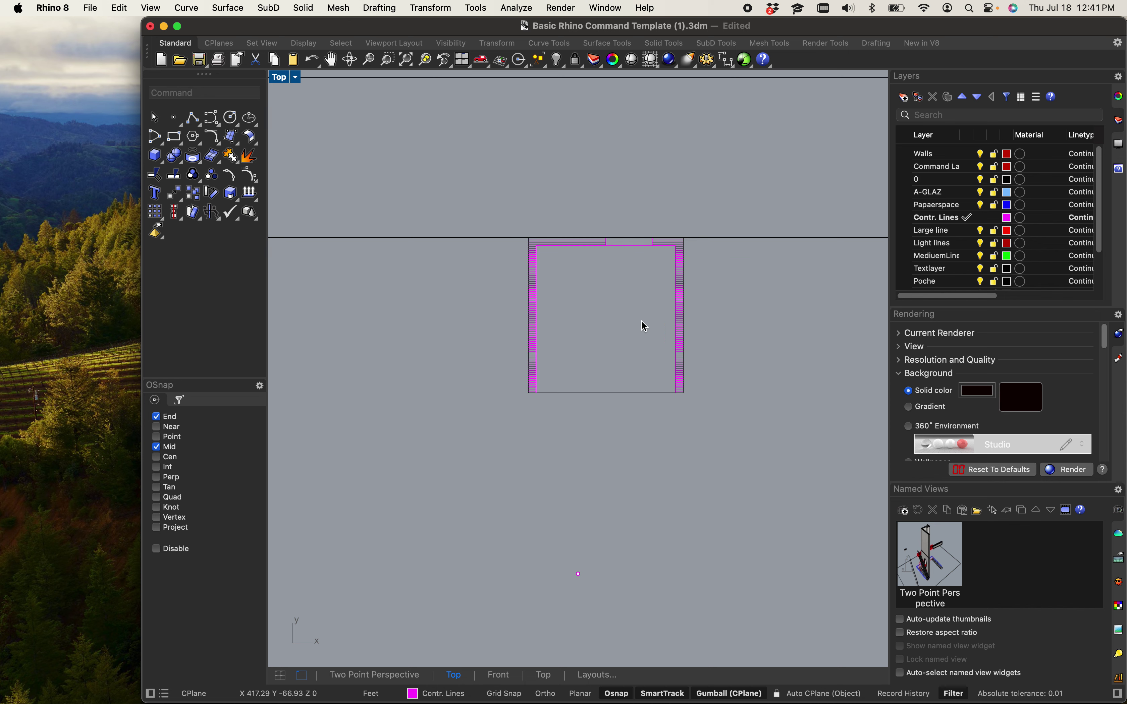
pyautogui.moveTo(634, 304); pyautogui.dragTo(566, 176, button='right')
pyautogui.scroll(-5, 513, 405)
pyautogui.moveTo(513, 397); pyautogui.dragTo(554, 311, button='right')
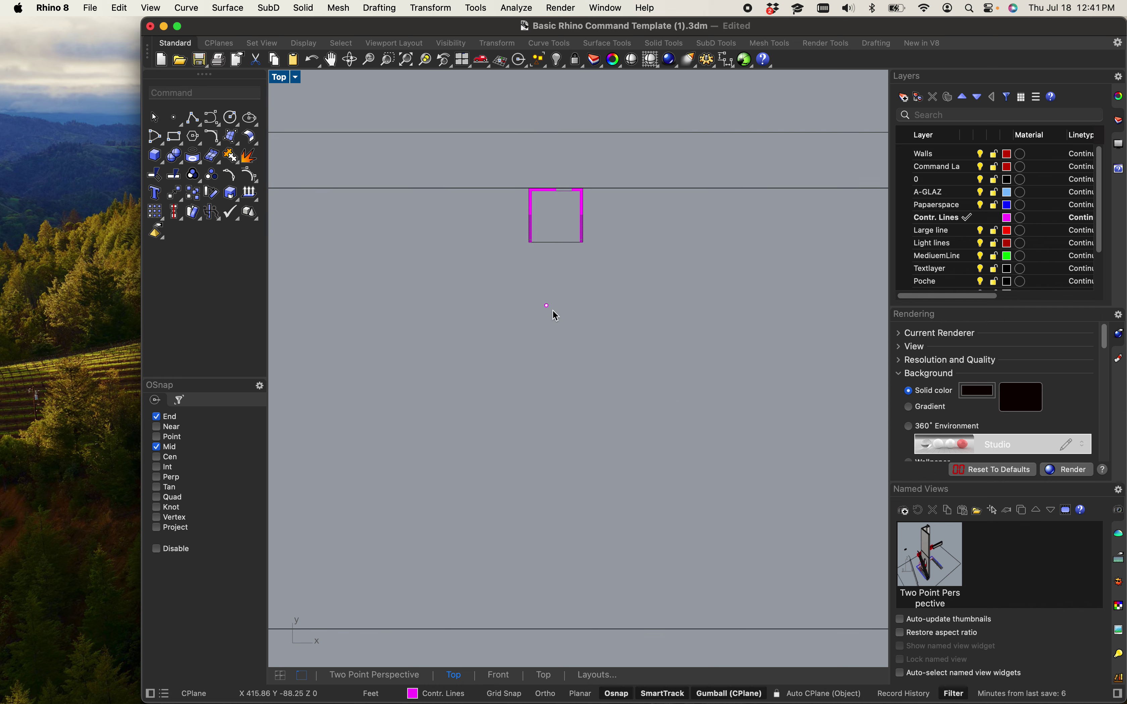
# - Draw a vertical projector line from the wall's top-left corner
pyautogui.write('ne')
pyautogui.press('Return')
pyautogui.scroll(-8, 688, 440)
pyautogui.moveTo(674, 492); pyautogui.dragTo(657, 669, button='right')
pyautogui.scroll(10, 614, 455)
pyautogui.scroll(3, 646, 344)
pyautogui.scroll(10, 601, 312)
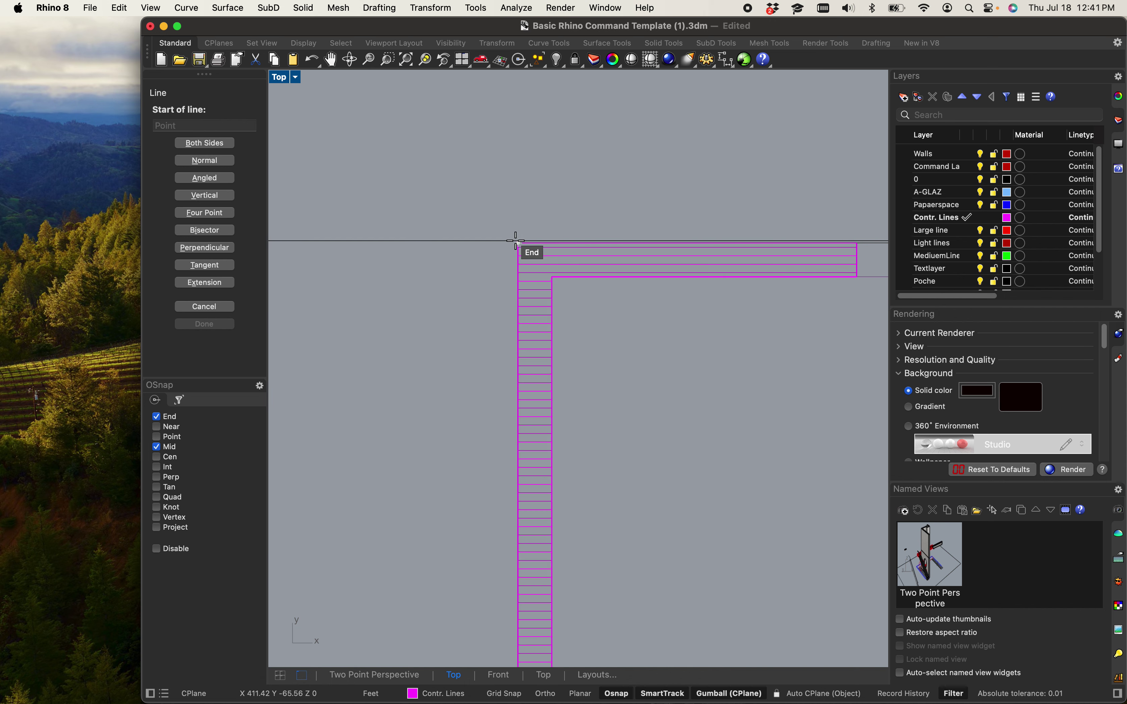
pyautogui.click(518, 242)
pyautogui.scroll(-10, 501, 298)
pyautogui.scroll(5, 504, 298)
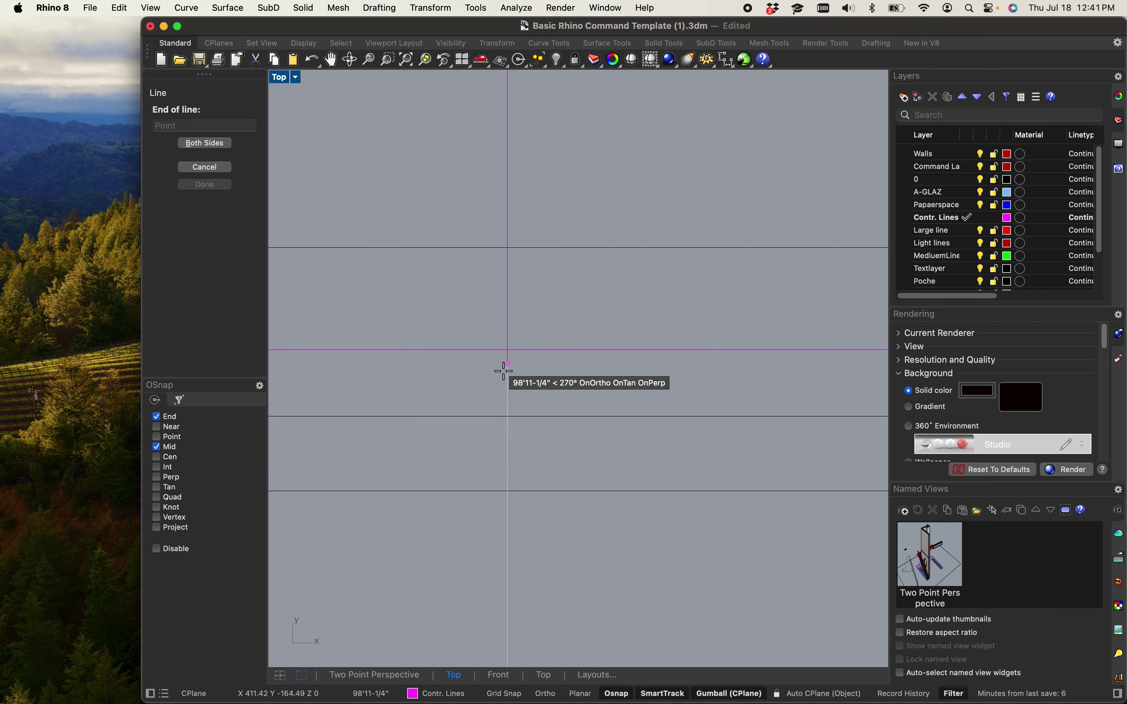
pyautogui.click(505, 452)
pyautogui.scroll(-5, 562, 473)
pyautogui.scroll(2, 562, 473)
# - Copy the projector line to the plan's other front corner
pyautogui.moveTo(580, 334); pyautogui.dragTo(465, 312)
pyautogui.write('cop')
pyautogui.press('Return')
pyautogui.scroll(8, 538, 162)
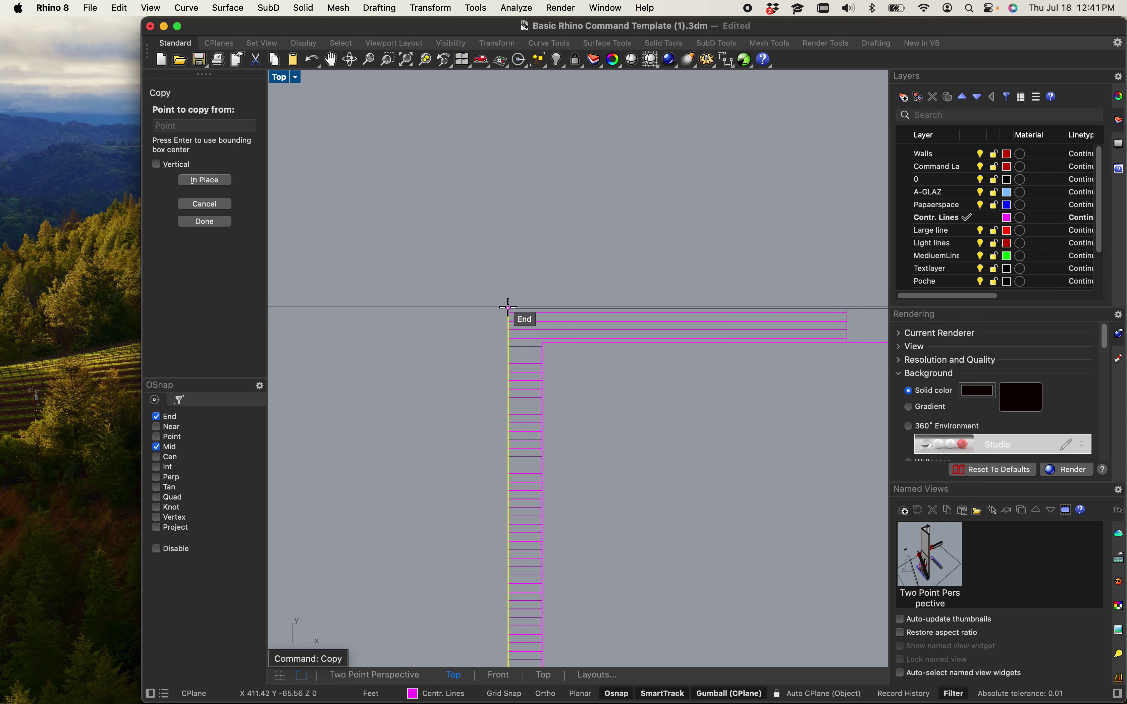
pyautogui.click(509, 308)
pyautogui.scroll(-5, 509, 308)
pyautogui.scroll(8, 689, 303)
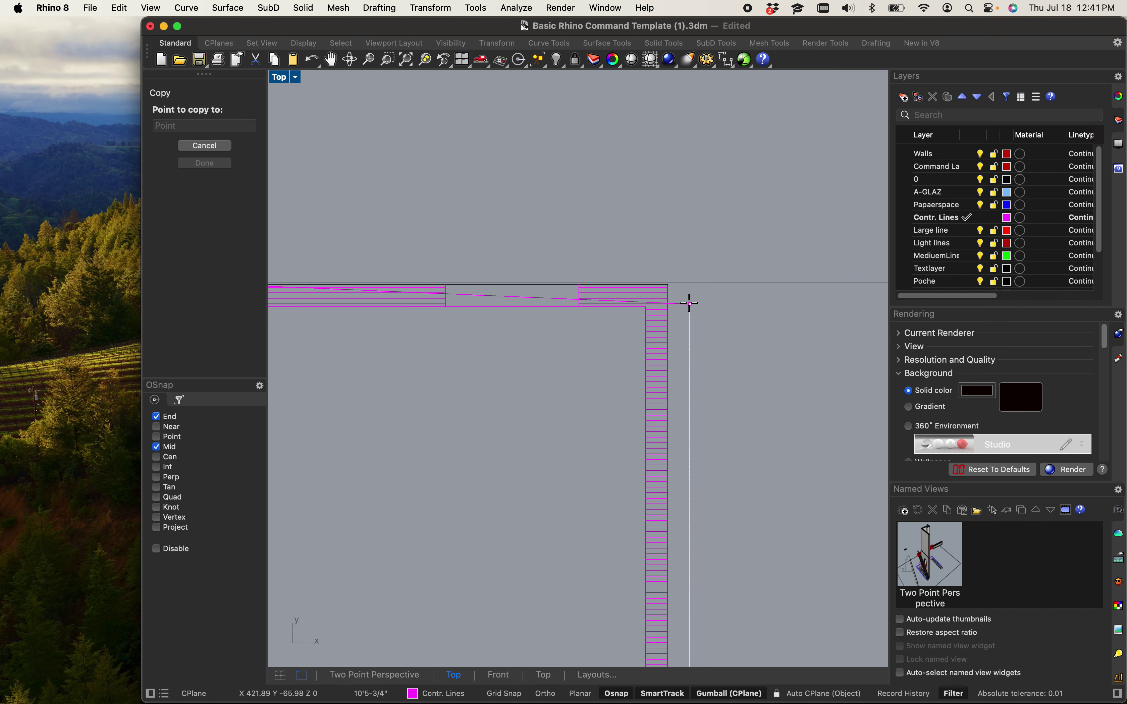
pyautogui.click(666, 277)
pyautogui.scroll(-6, 722, 367)
pyautogui.moveTo(704, 358); pyautogui.dragTo(679, 300, button='right')
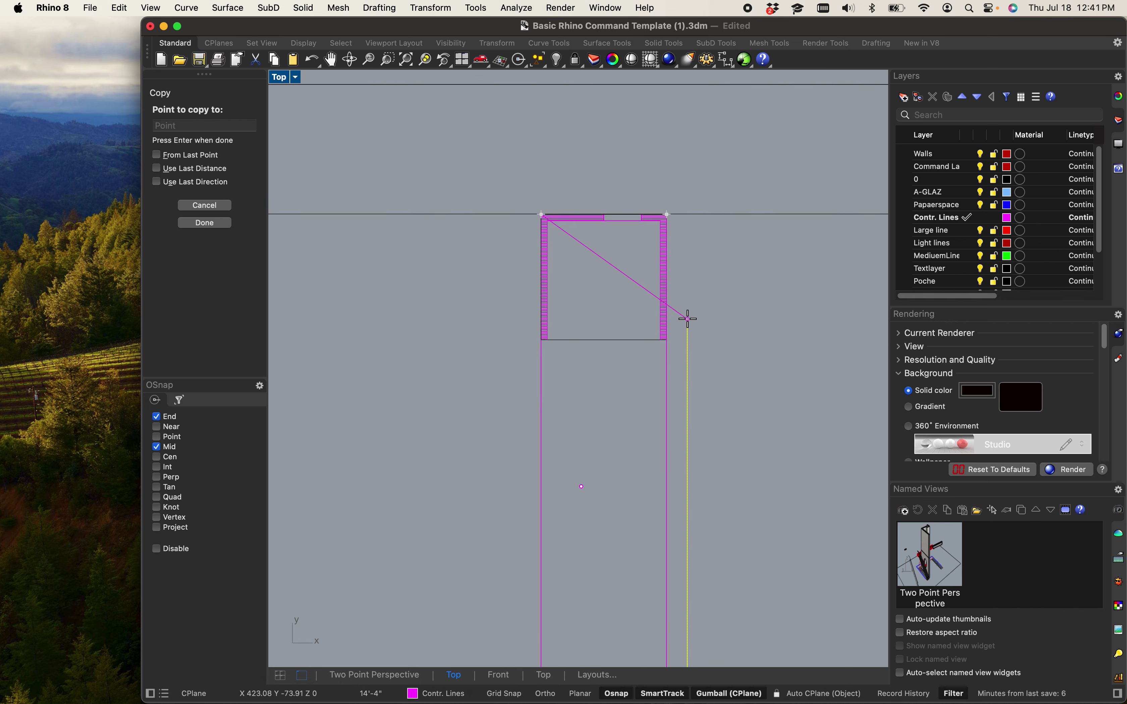
pyautogui.press('Escape')
pyautogui.press('Escape')
pyautogui.scroll(-3, 676, 392)
pyautogui.moveTo(672, 485); pyautogui.dragTo(649, 352, button='right')
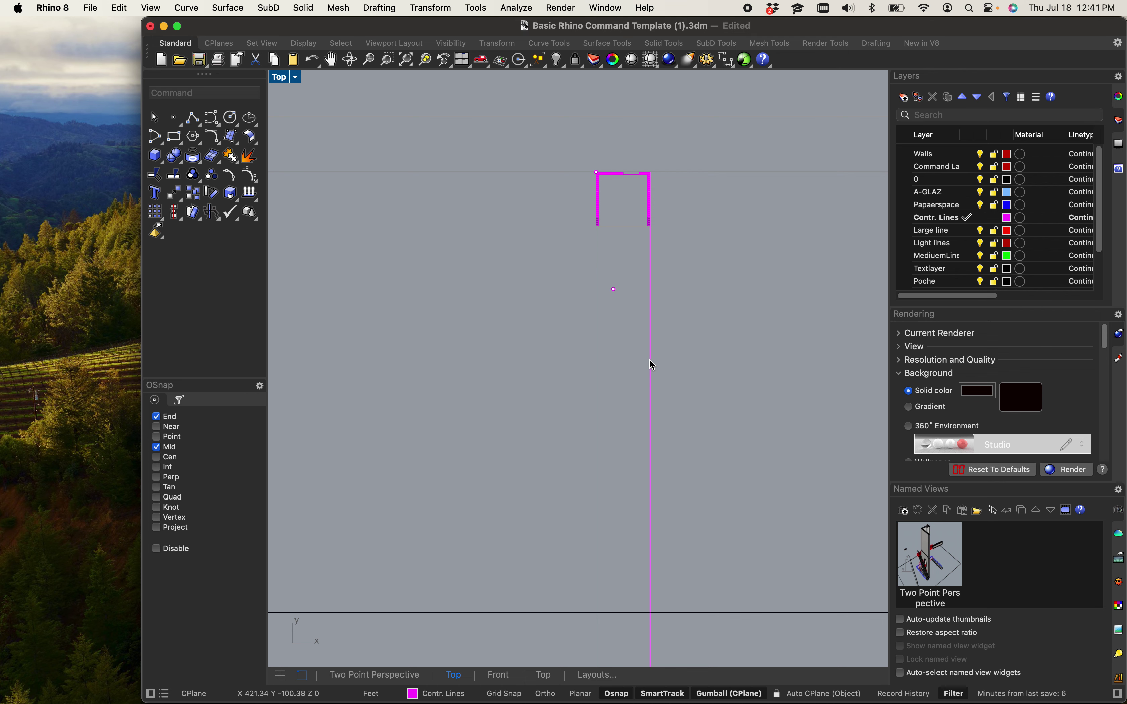
# - Pan the drawing to bring the lower-left square into view, abandoning a first Line attempt
pyautogui.scroll(8, 683, 357)
pyautogui.scroll(-12, 684, 357)
pyautogui.moveTo(683, 360); pyautogui.dragTo(632, 356, button='right')
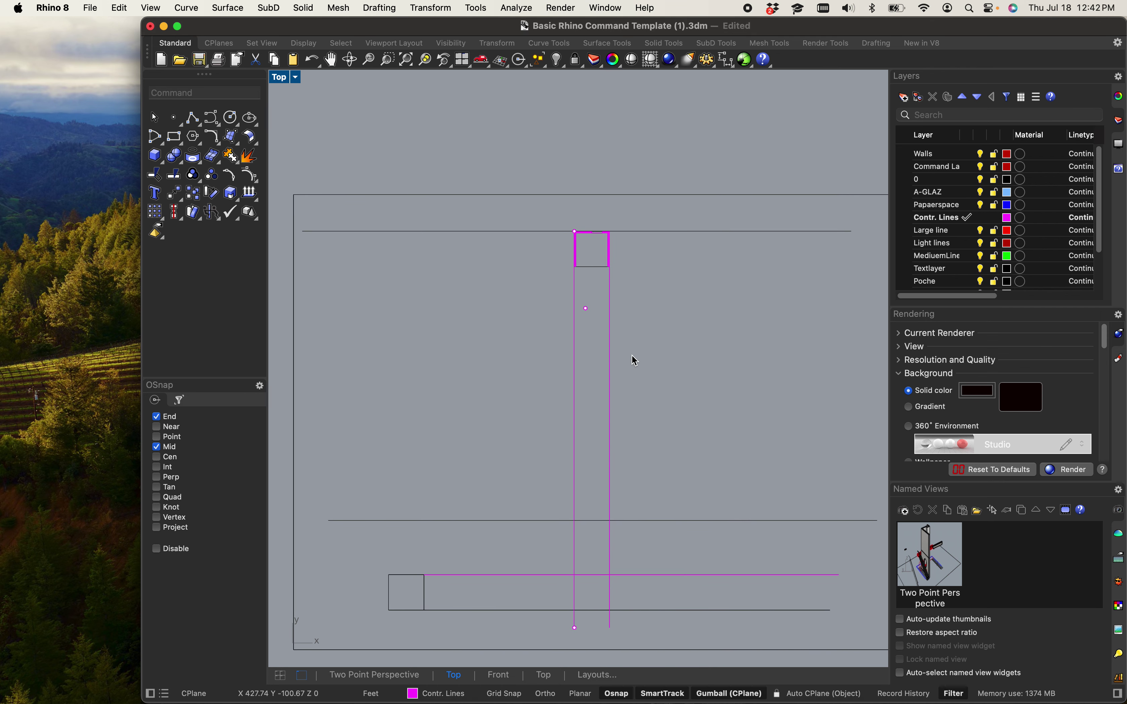
pyautogui.scroll(4, 670, 401)
pyautogui.scroll(-5, 639, 393)
pyautogui.moveTo(659, 368); pyautogui.dragTo(613, 342, button='right')
pyautogui.scroll(3, 587, 298)
pyautogui.moveTo(589, 254); pyautogui.dragTo(594, 356, button='right')
pyautogui.scroll(5, 584, 285)
pyautogui.moveTo(596, 287); pyautogui.dragTo(611, 372, button='right')
pyautogui.write('line')
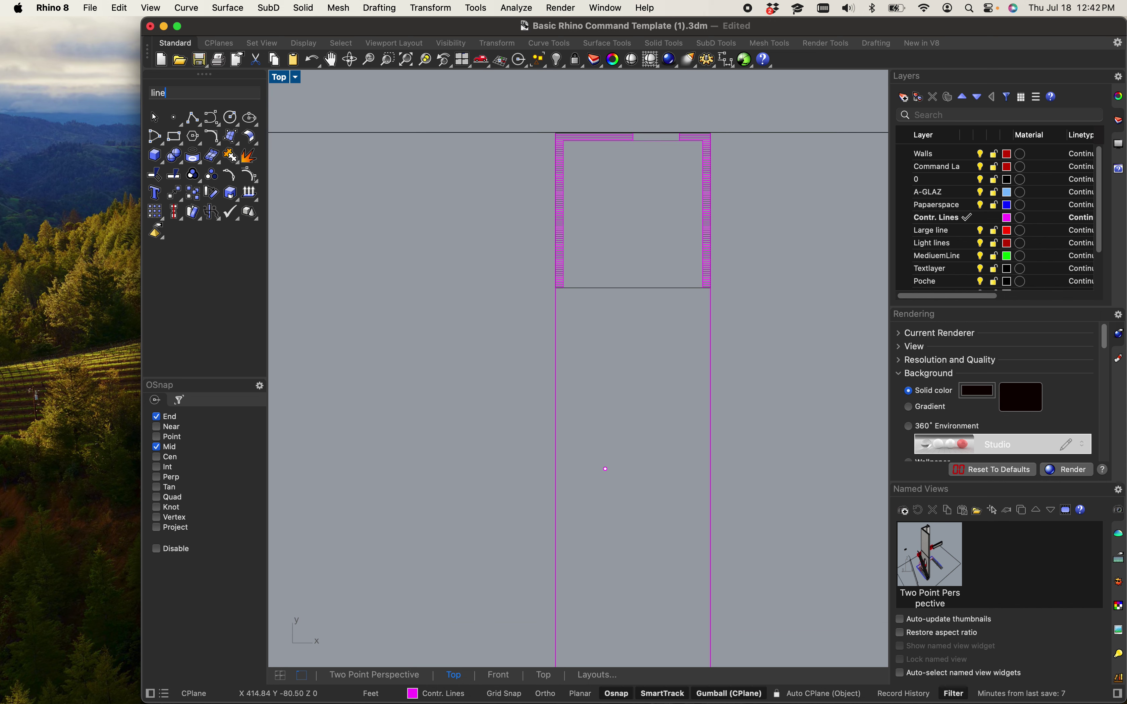
pyautogui.press('Return')
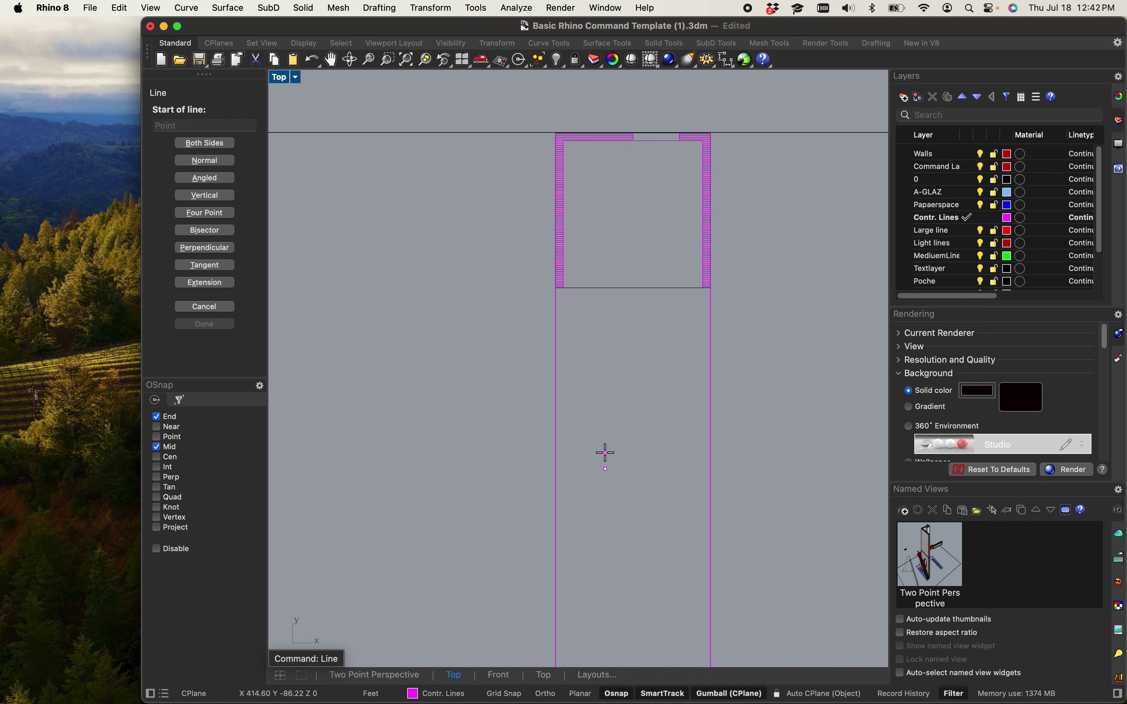
pyautogui.scroll(-10, 589, 472)
pyautogui.moveTo(594, 473); pyautogui.dragTo(599, 315, button='right')
pyautogui.moveTo(613, 649); pyautogui.dragTo(609, 328, button='right')
pyautogui.scroll(10, 601, 415)
pyautogui.scroll(-10, 574, 440)
pyautogui.moveTo(574, 440); pyautogui.dragTo(554, 403, button='right')
pyautogui.press('Escape')
pyautogui.scroll(-6, 558, 423)
pyautogui.scroll(3, 504, 412)
# - Draw the horizontal horizon line from left of the lower square across both projectors
pyautogui.write('e')
pyautogui.press('Return')
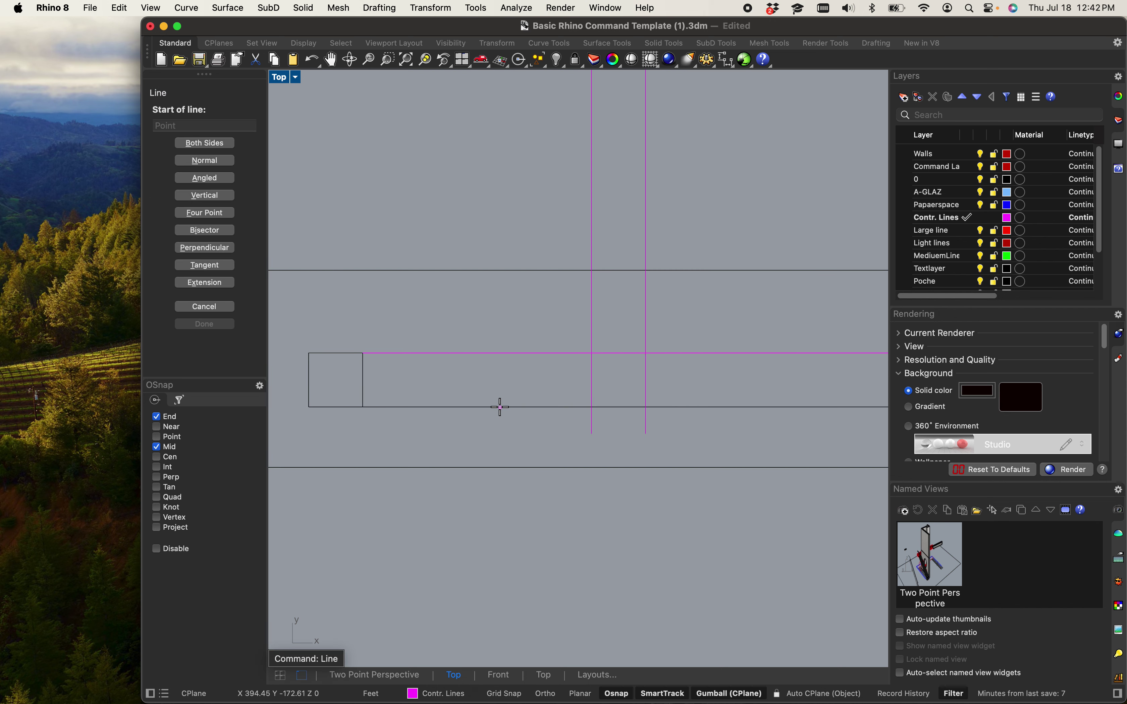
pyautogui.scroll(-5, 443, 406)
pyautogui.moveTo(422, 416); pyautogui.dragTo(503, 408, button='right')
pyautogui.scroll(12, 465, 386)
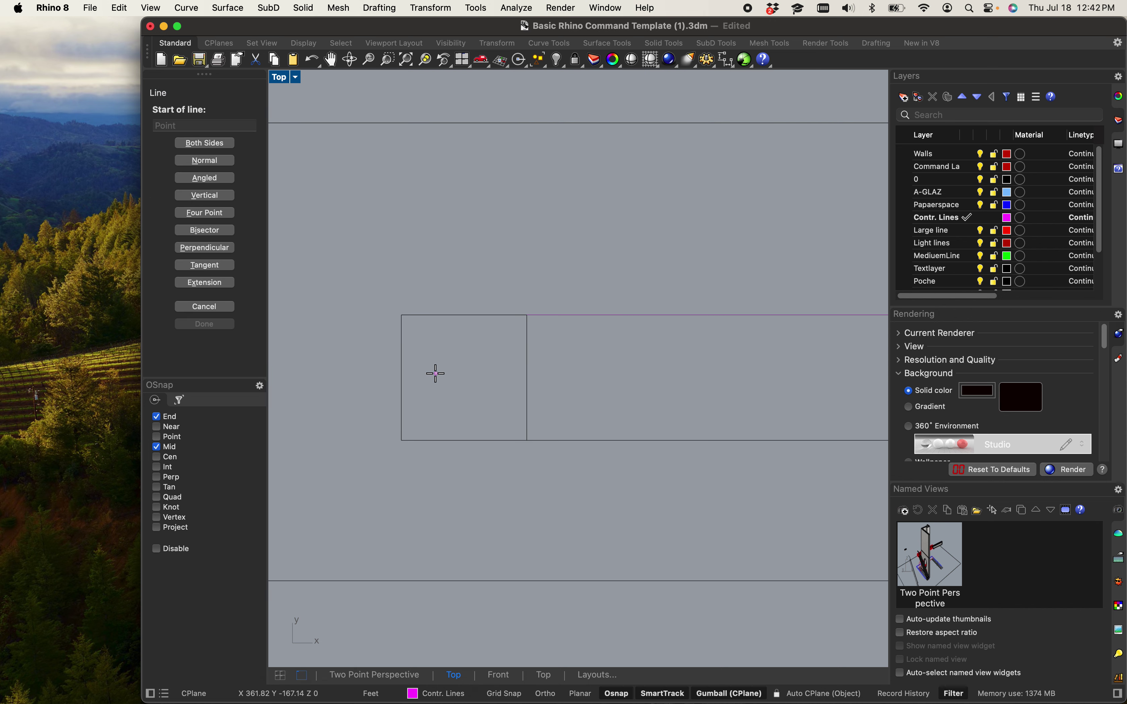
pyautogui.click(311, 406)
pyautogui.scroll(-6, 312, 405)
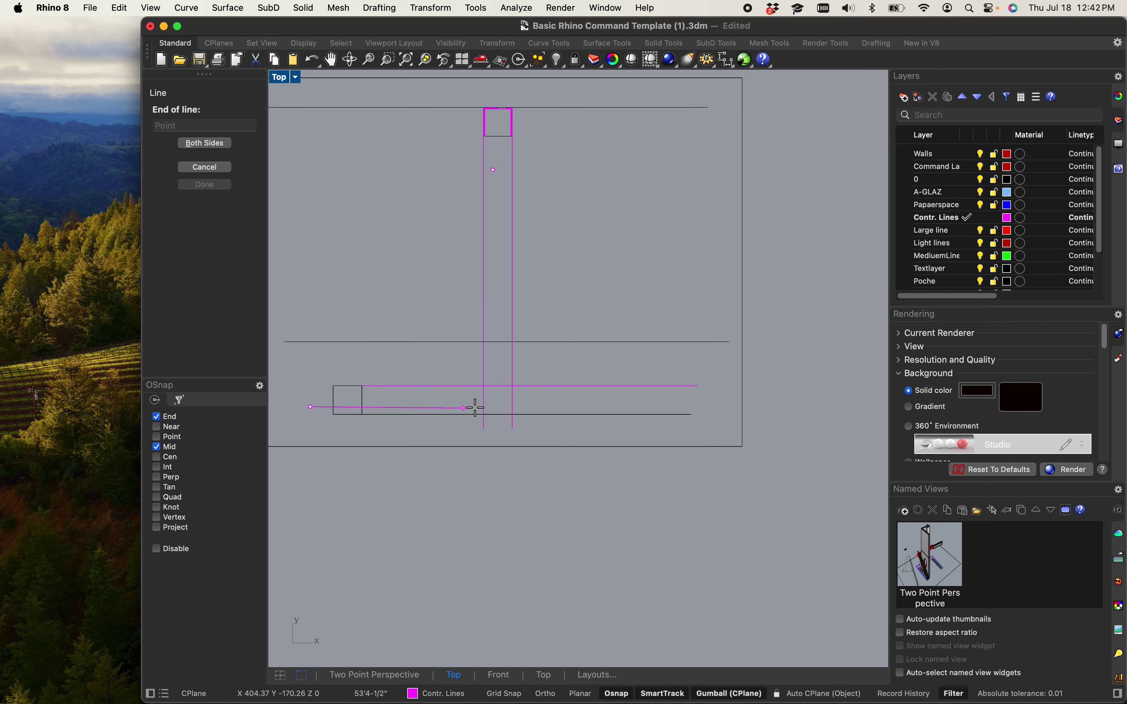
pyautogui.click(773, 406)
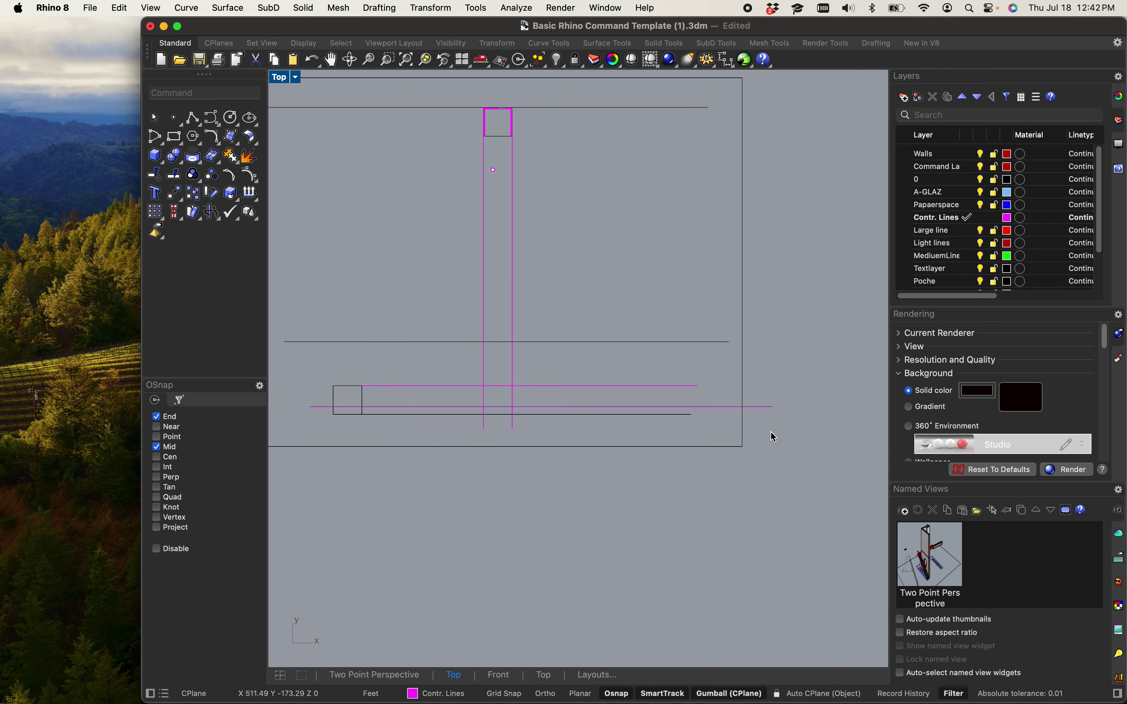
pyautogui.scroll(12, 366, 413)
pyautogui.moveTo(349, 410); pyautogui.dragTo(516, 434, button='right')
pyautogui.scroll(4, 322, 398)
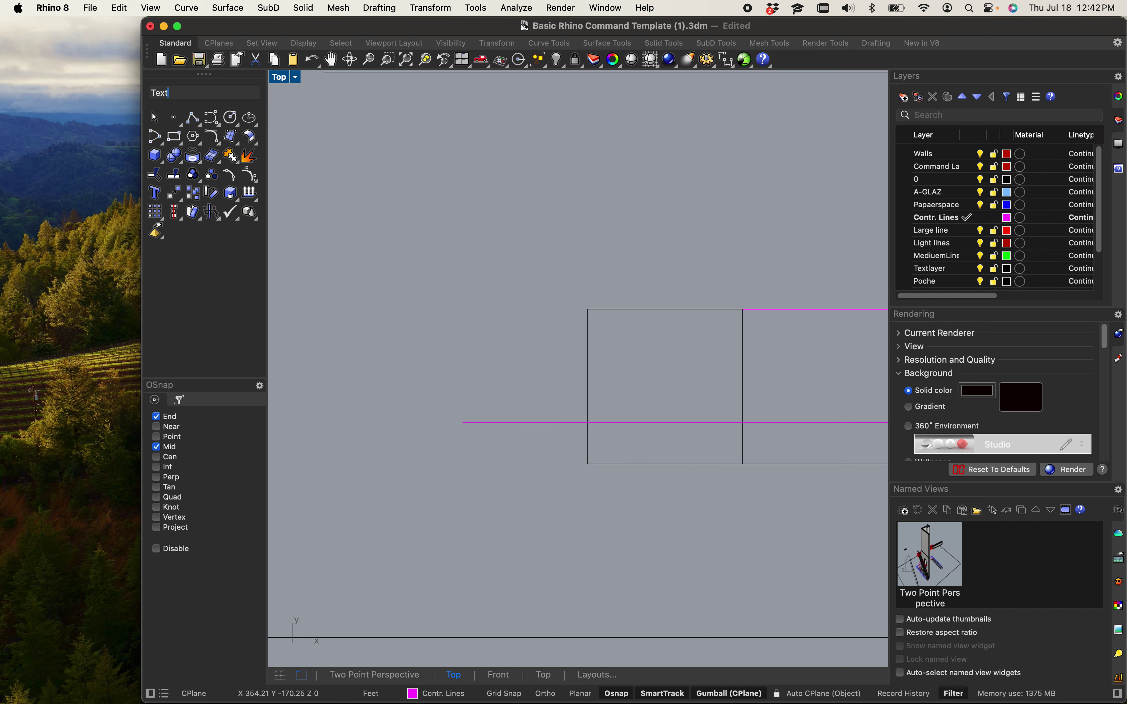
# - Add the text label 'horz.' at the left end of the horizon line
pyautogui.rightClick(490, 402)
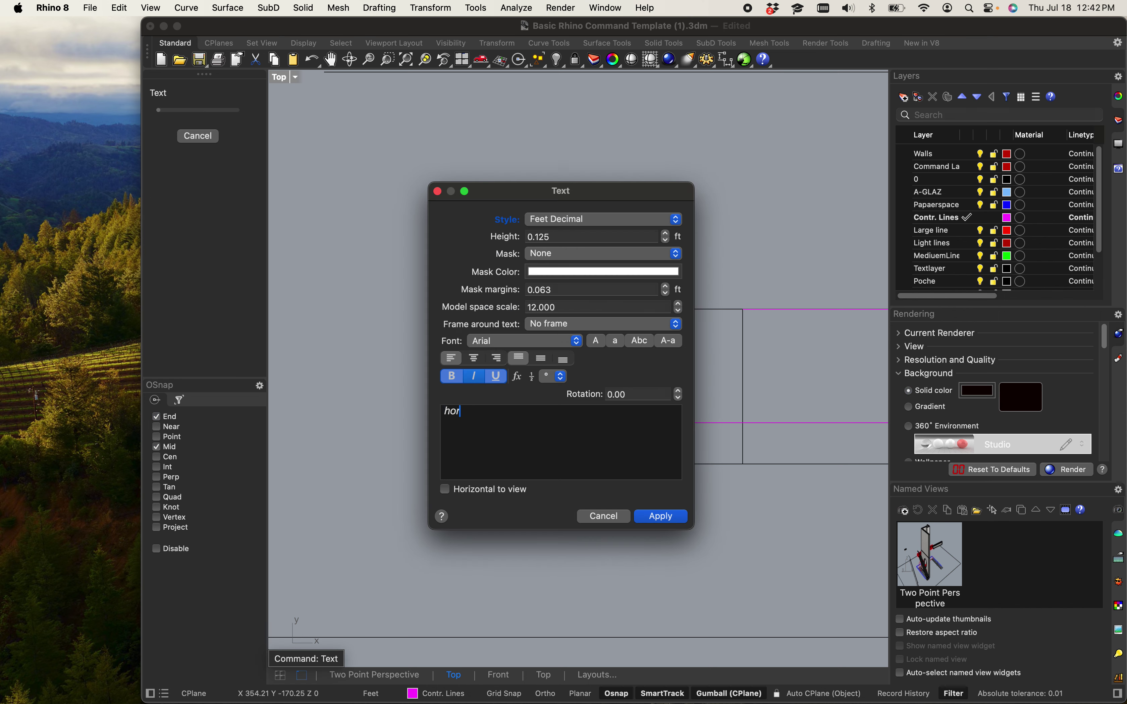
pyautogui.click(660, 516)
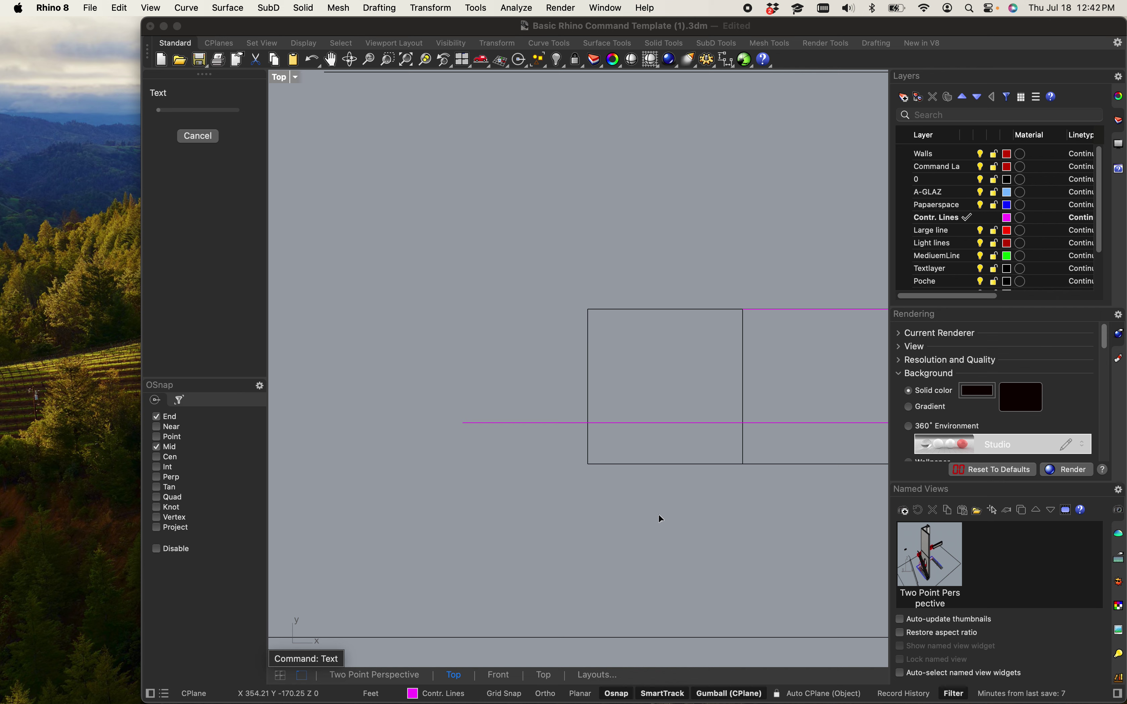
pyautogui.click(425, 394)
pyautogui.scroll(-5, 460, 503)
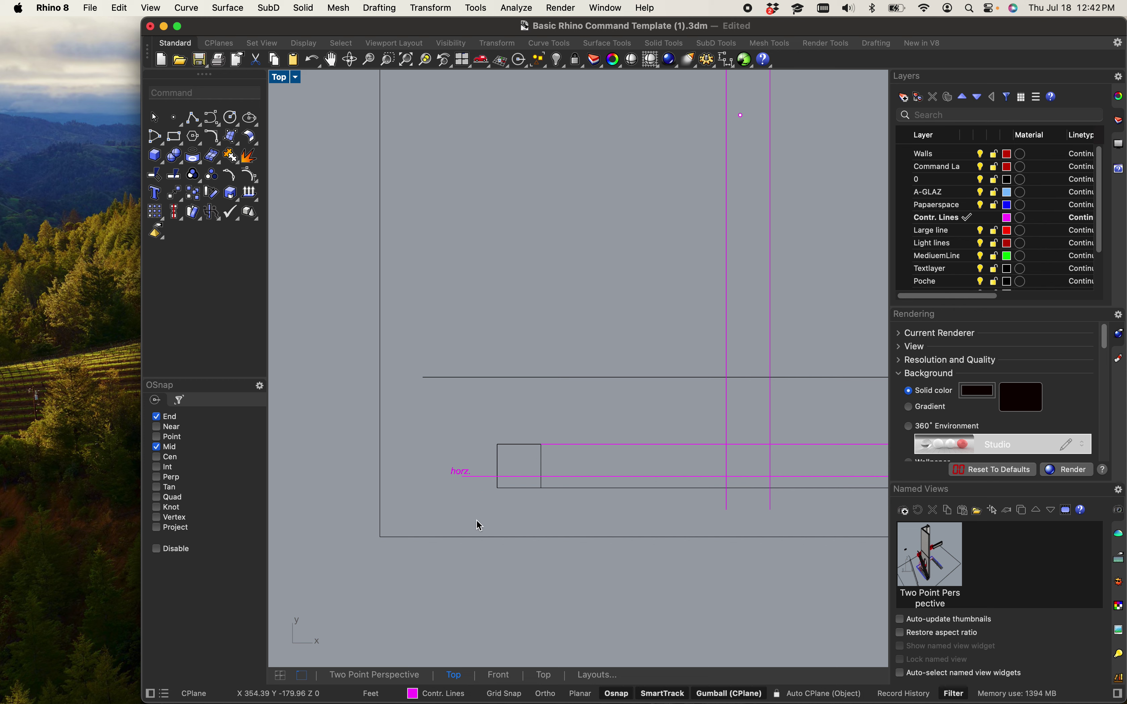
# - Zoom and pan the view back to the hatched U-shaped wall plan
pyautogui.scroll(-4, 479, 512)
pyautogui.scroll(2, 485, 476)
pyautogui.moveTo(501, 486)
pyautogui.mouseDown(button='right')
pyautogui.moveTo(465, 523)
pyautogui.moveTo(440, 522)
pyautogui.mouseUp(button='right')
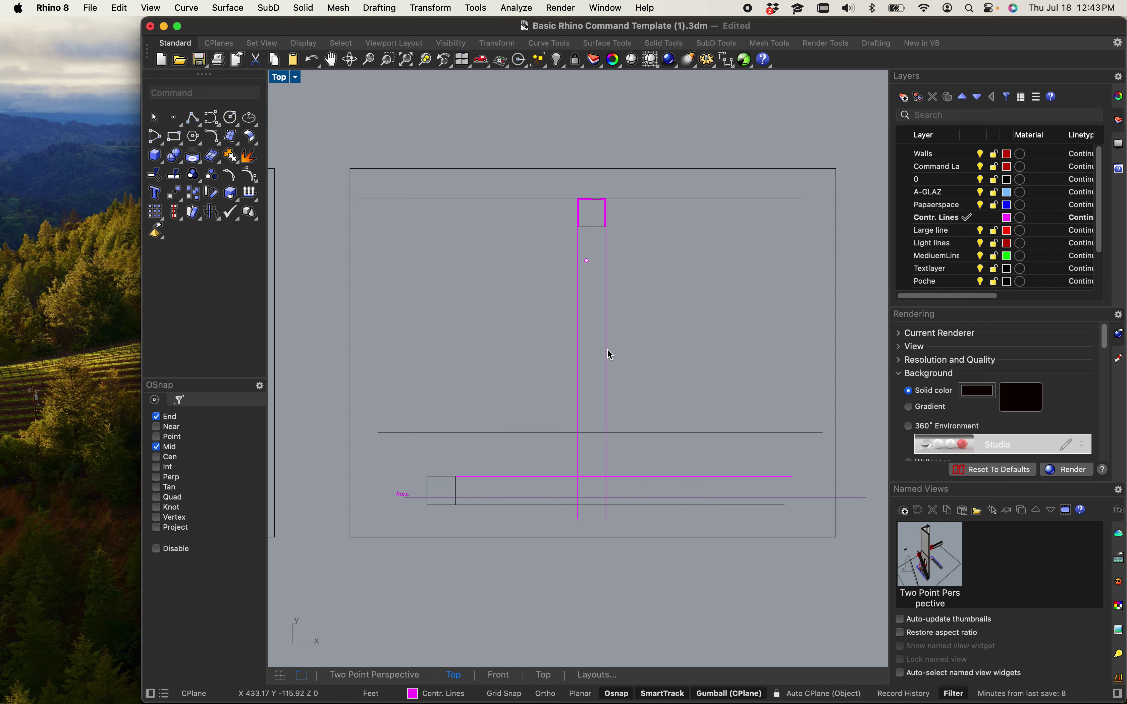
pyautogui.scroll(-3, 496, 310)
pyautogui.moveTo(496, 310); pyautogui.dragTo(498, 266, button='right')
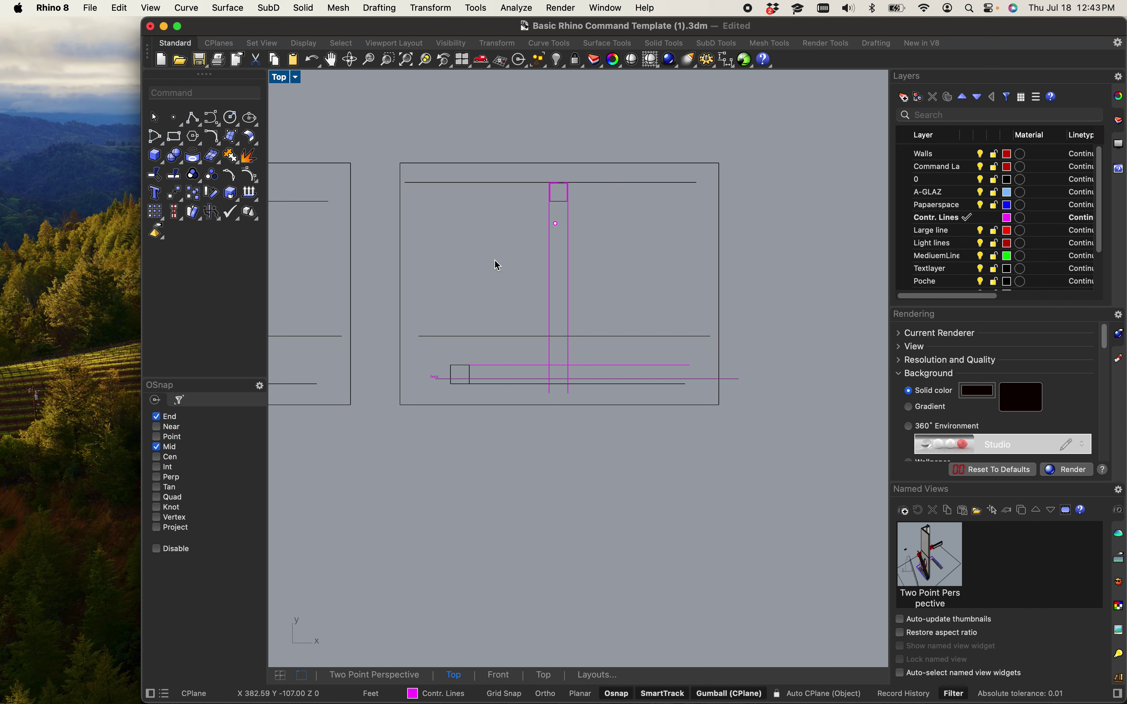
pyautogui.scroll(10, 487, 199)
pyautogui.moveTo(655, 315); pyautogui.dragTo(552, 285, button='right')
# - Start the Line command and pan to frame the plan and its front-corner projectors
pyautogui.write('line')
pyautogui.press('Return')
pyautogui.scroll(10, 698, 95)
pyautogui.moveTo(513, 322); pyautogui.dragTo(684, 271, button='right')
pyautogui.moveTo(670, 409); pyautogui.dragTo(668, 337, button='right')
pyautogui.scroll(-10, 637, 366)
pyautogui.scroll(2, 611, 367)
pyautogui.scroll(8, 596, 239)
pyautogui.moveTo(626, 307); pyautogui.dragTo(557, 259, button='right')
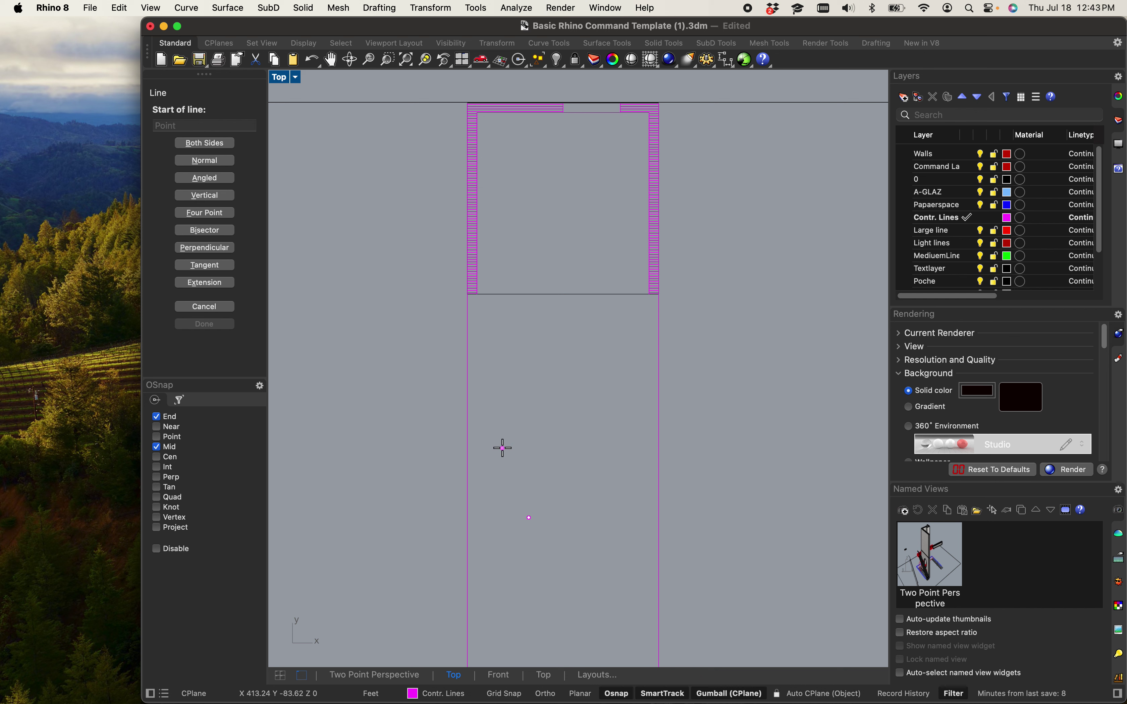
# - With Point snap on, draw a vertical line from the station point up past the top wall
pyautogui.press('Escape')
pyautogui.write('Line')
pyautogui.press('Return')
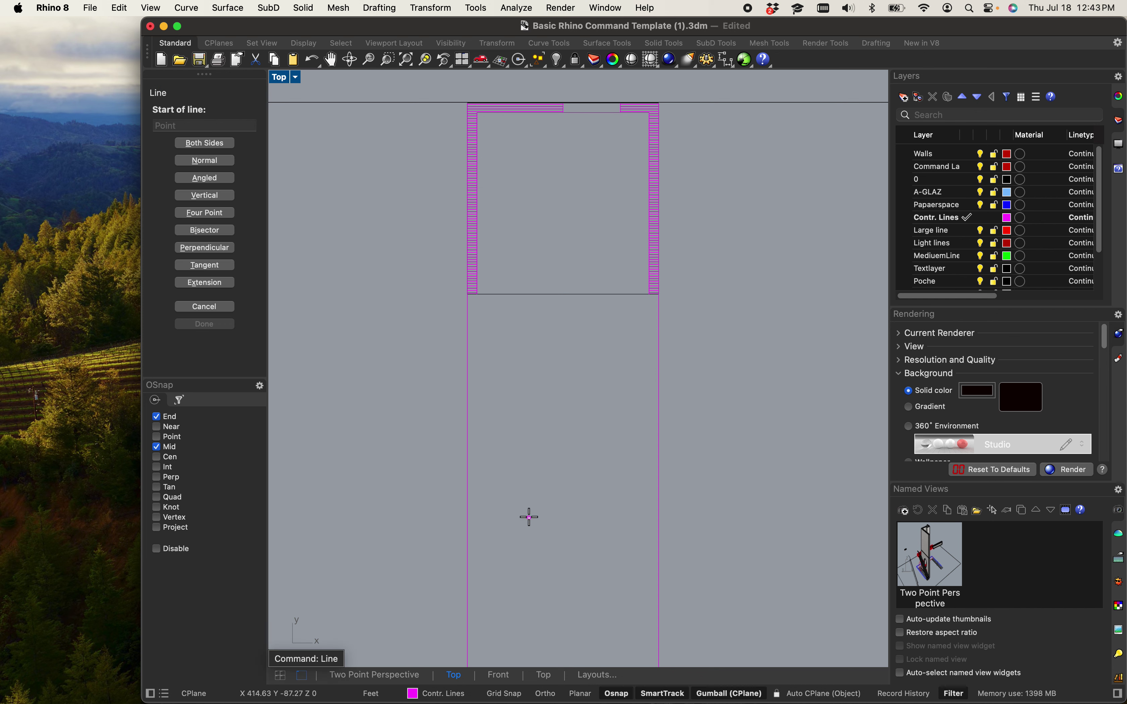
pyautogui.click(157, 437)
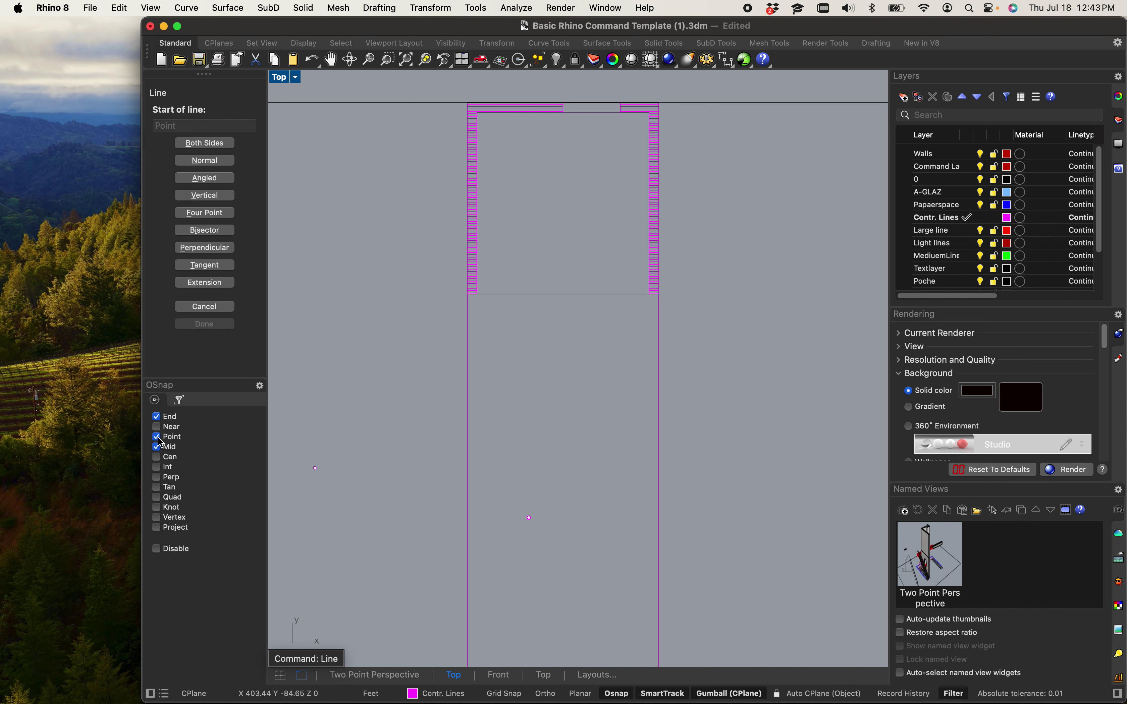
pyautogui.click(529, 518)
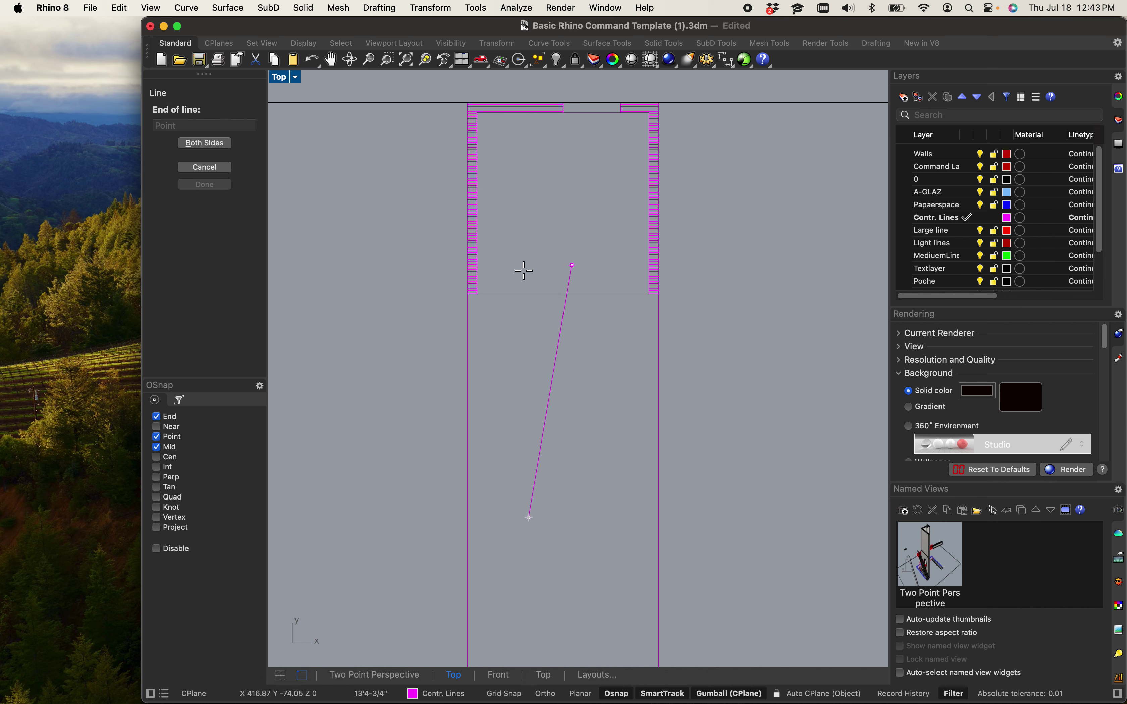
pyautogui.click(529, 84)
# - Zoom in and select the station point at the new line's lower end
pyautogui.scroll(-10, 557, 274)
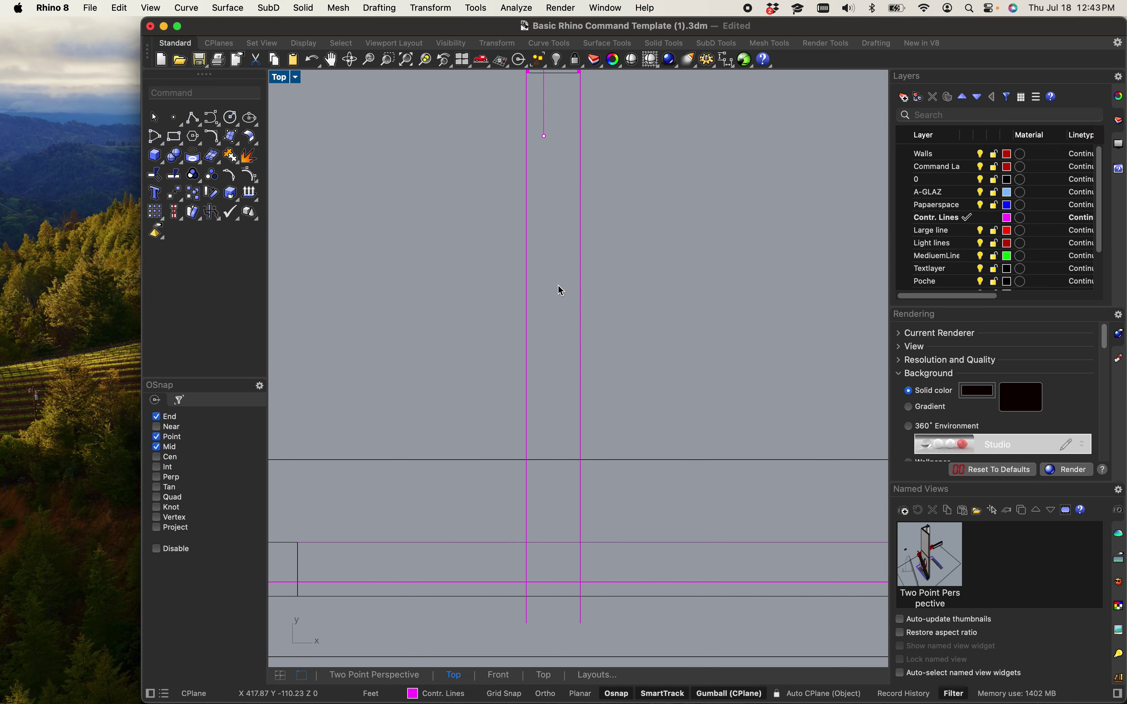
pyautogui.scroll(5, 541, 451)
pyautogui.scroll(-5, 543, 407)
pyautogui.scroll(5, 544, 395)
pyautogui.scroll(5, 548, 319)
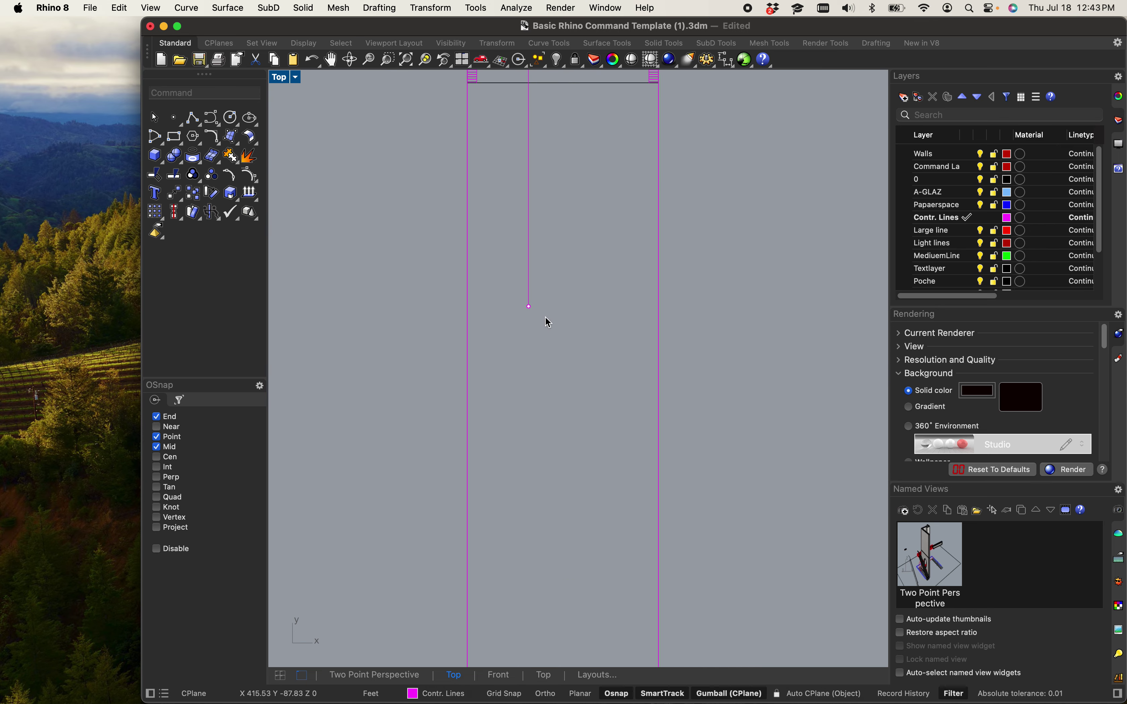
pyautogui.moveTo(503, 282); pyautogui.dragTo(565, 362)
# - Start copying the station point, using the point itself as the base
pyautogui.write('copy')
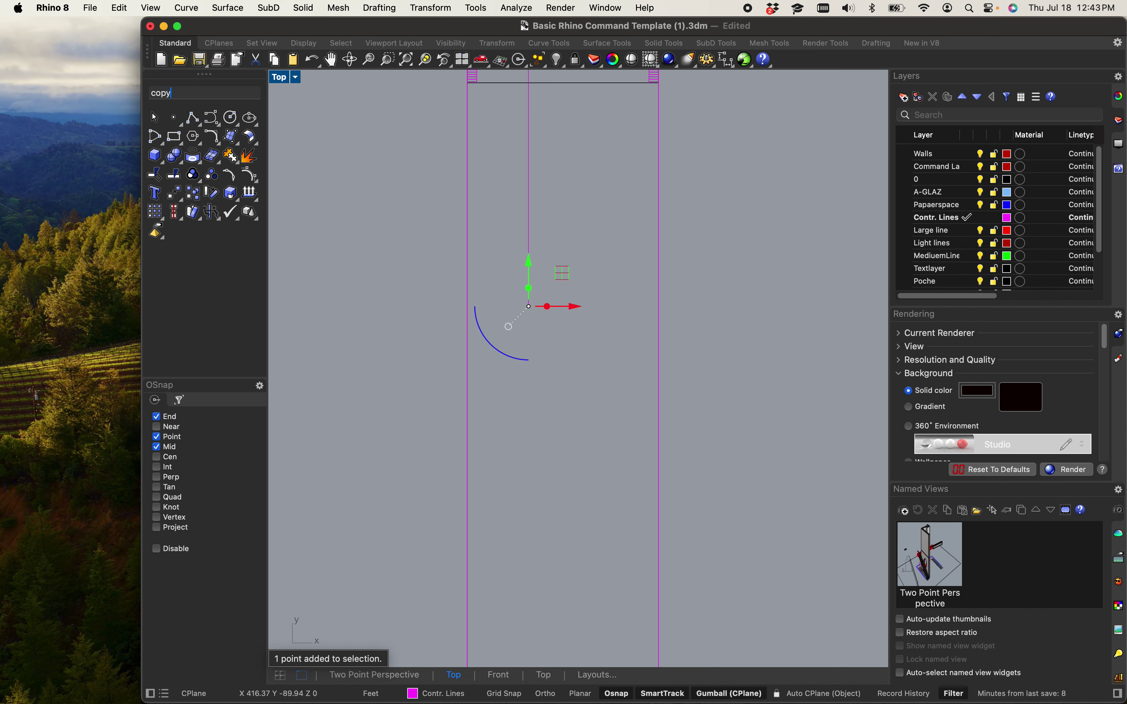
pyautogui.press('Return')
pyautogui.click(529, 305)
pyautogui.scroll(-5, 551, 420)
pyautogui.scroll(5, 560, 129)
pyautogui.scroll(5, 529, 410)
pyautogui.press('F8')
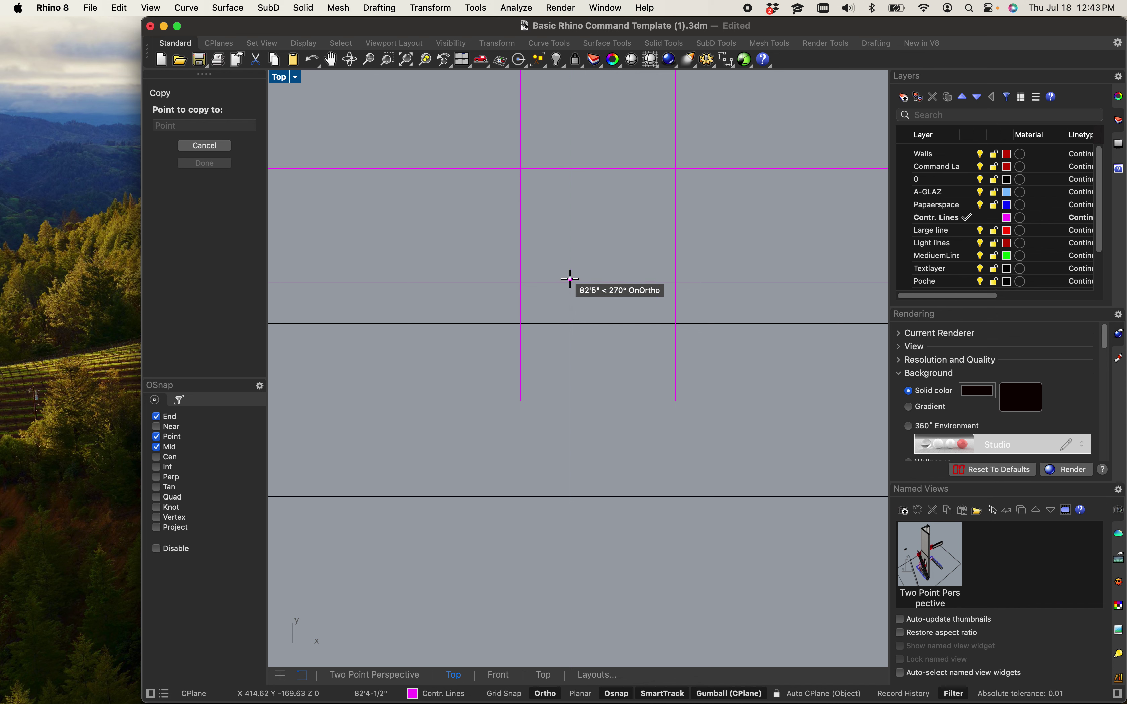
pyautogui.press('F8')
# - With Perp snap and Ortho, place the copy on the horizontal magenta line below
pyautogui.click(157, 477)
pyautogui.press('F8')
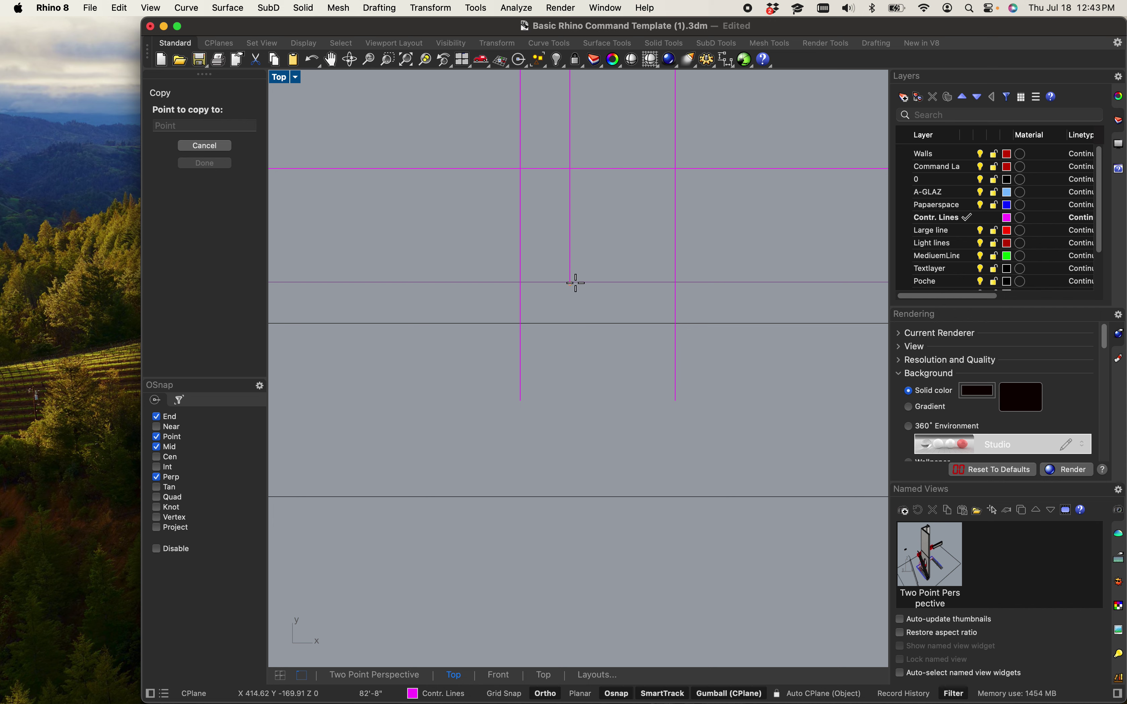
pyautogui.click(573, 282)
pyautogui.press('F8')
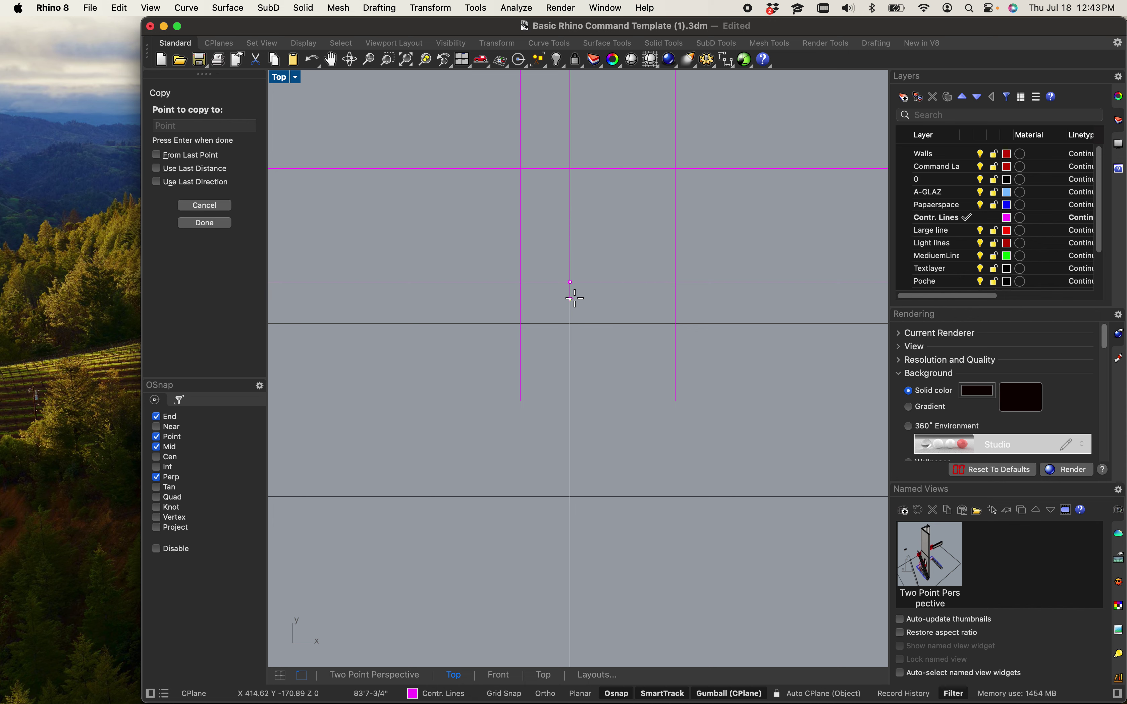
pyautogui.press('Return')
pyautogui.scroll(-8, 609, 282)
pyautogui.scroll(8, 604, 334)
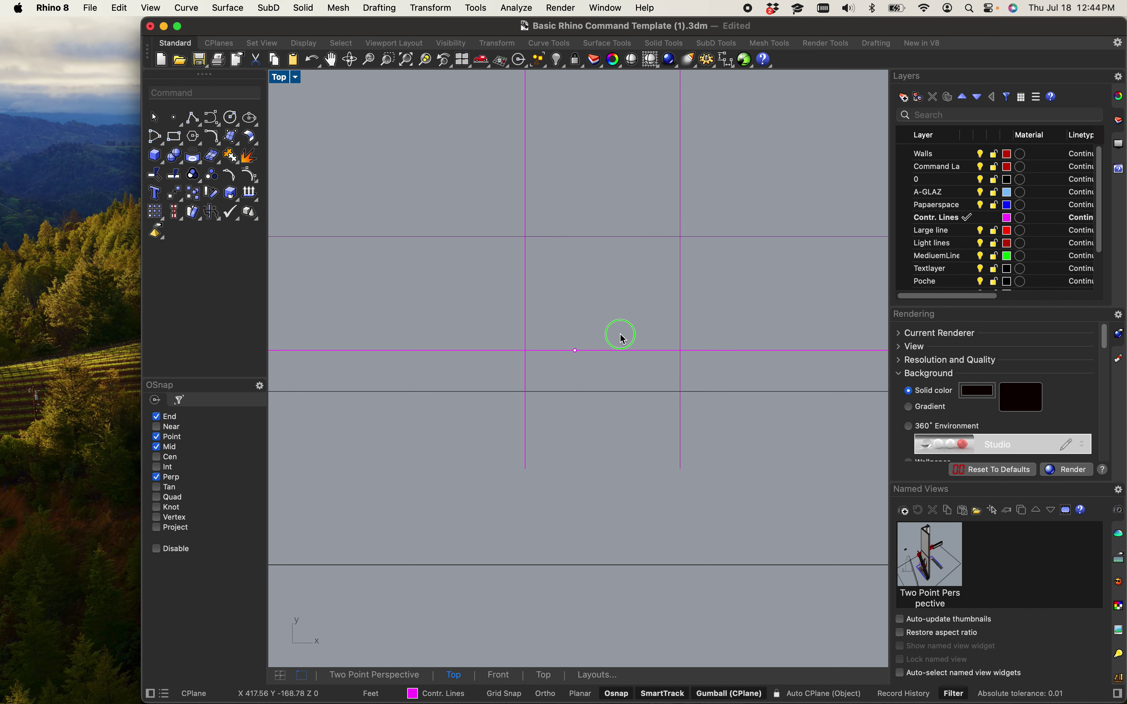
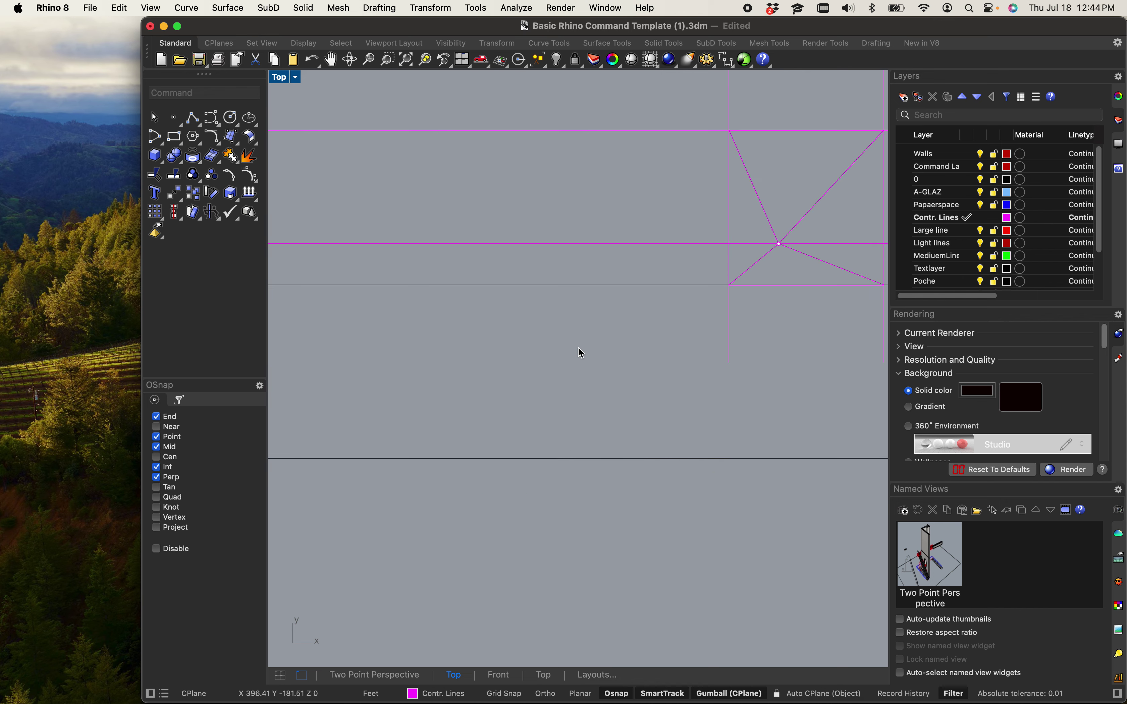
# - Offset the small square 5 units outward
pyautogui.click(546, 288)
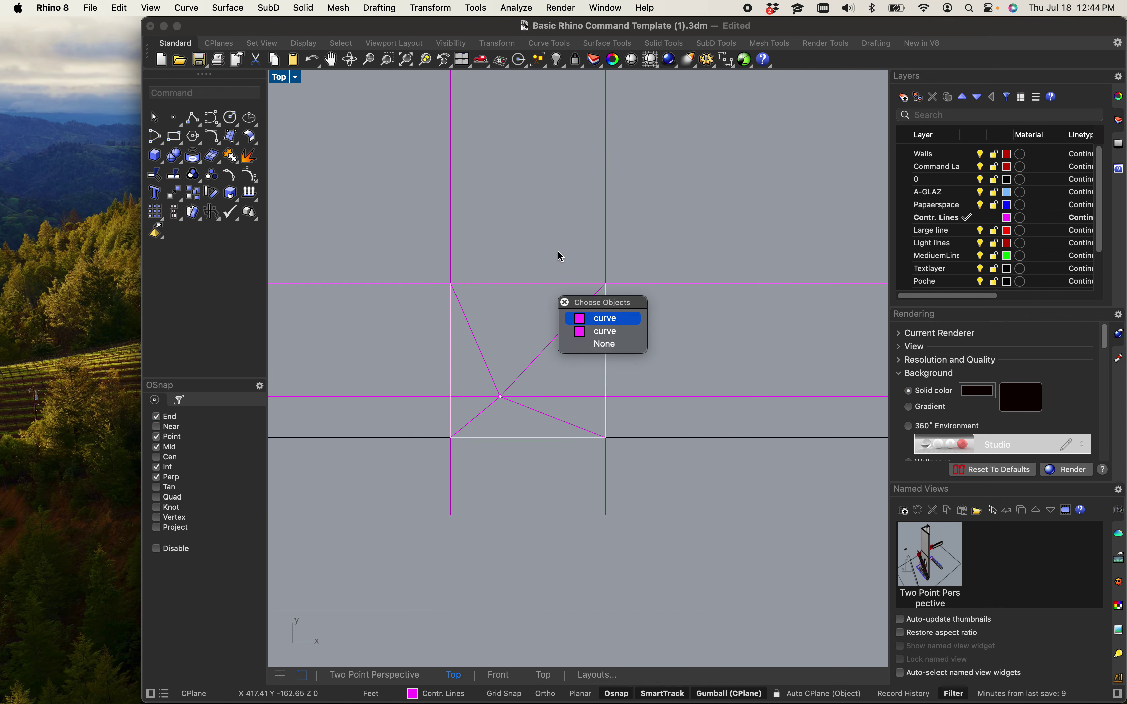
pyautogui.click(604, 322)
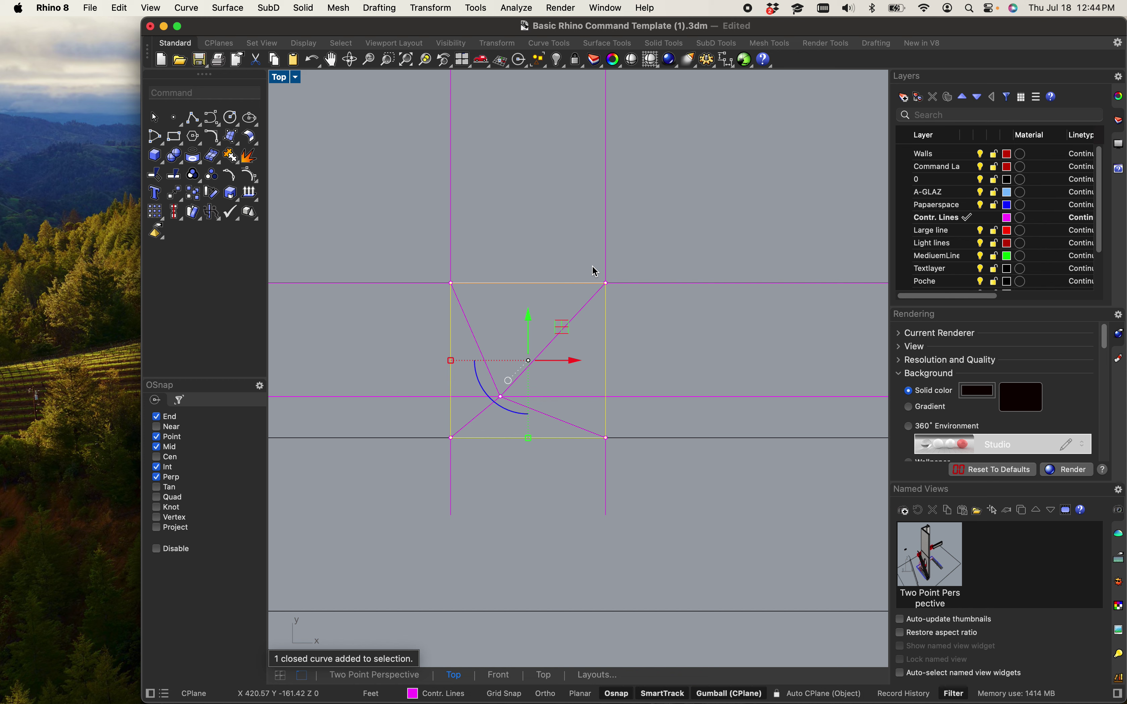
pyautogui.press('Escape')
pyautogui.write('Offset')
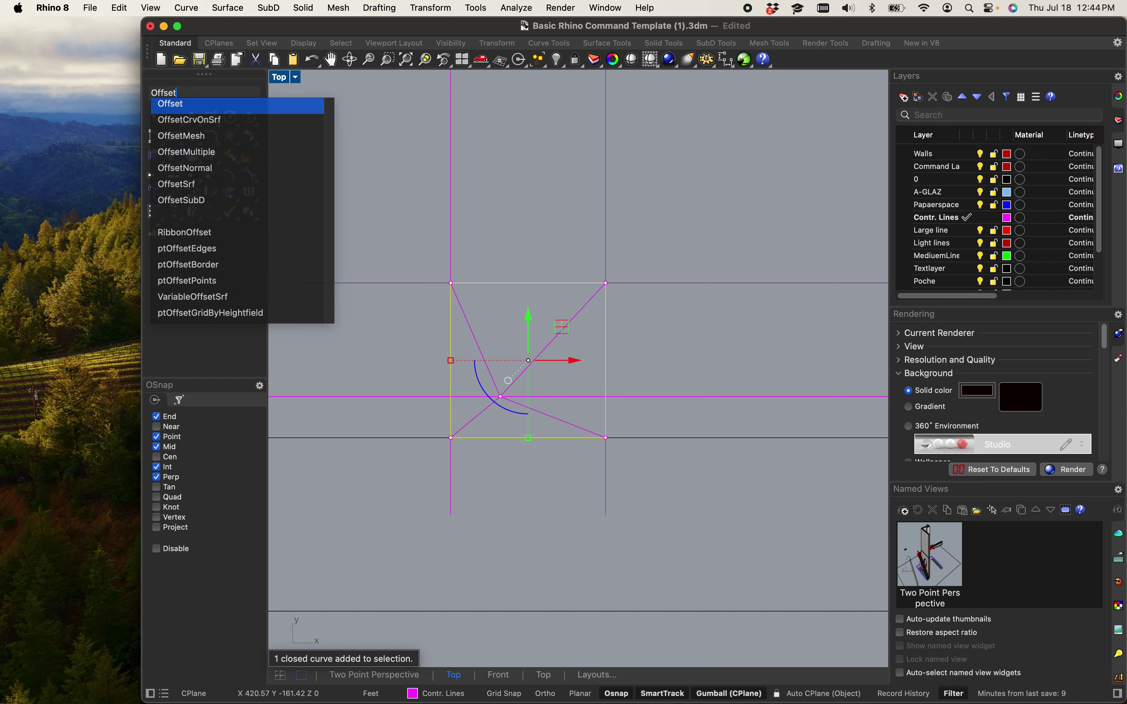
pyautogui.press('Return')
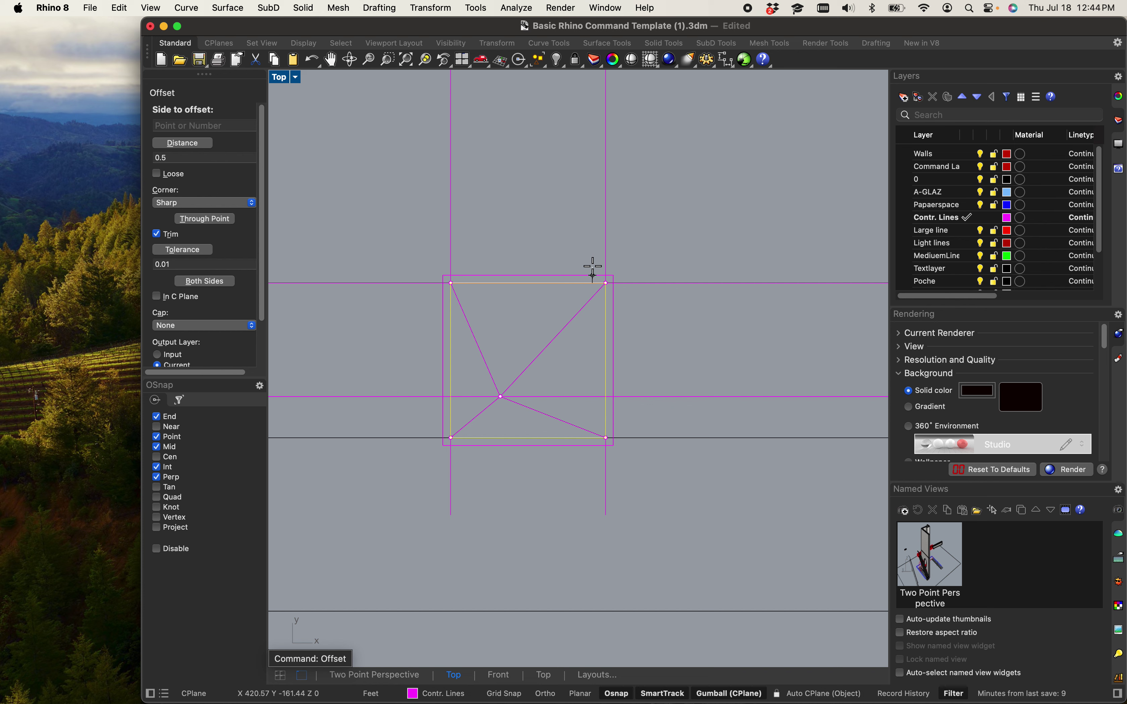
pyautogui.write('5')
pyautogui.press('Return')
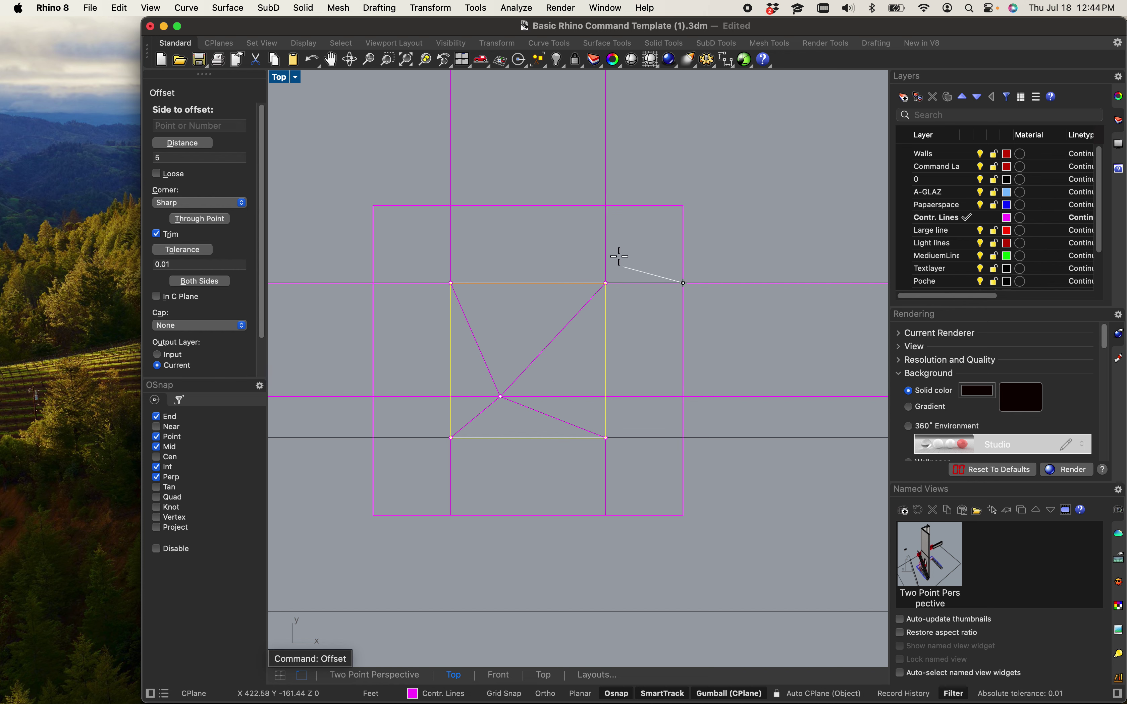
pyautogui.click(564, 170)
# - Offset the new square another 5 units outward, then delete the middle square
pyautogui.click(563, 203)
pyautogui.press('Return')
pyautogui.click(545, 137)
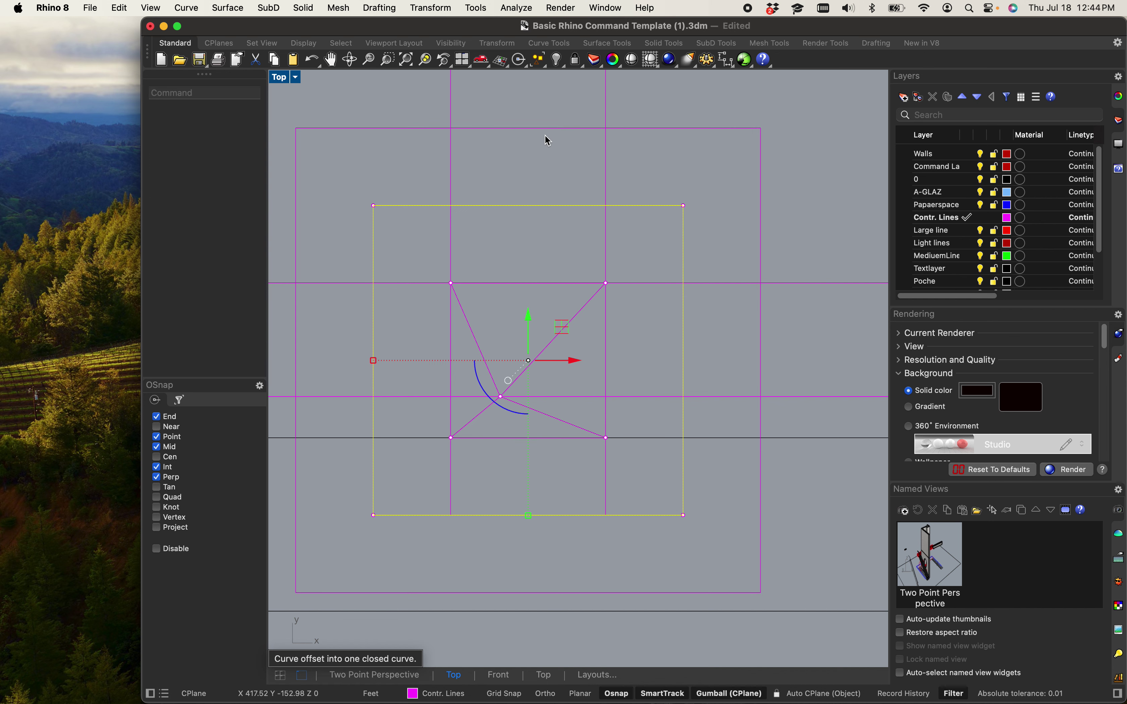
pyautogui.click(547, 216)
pyautogui.click(543, 205)
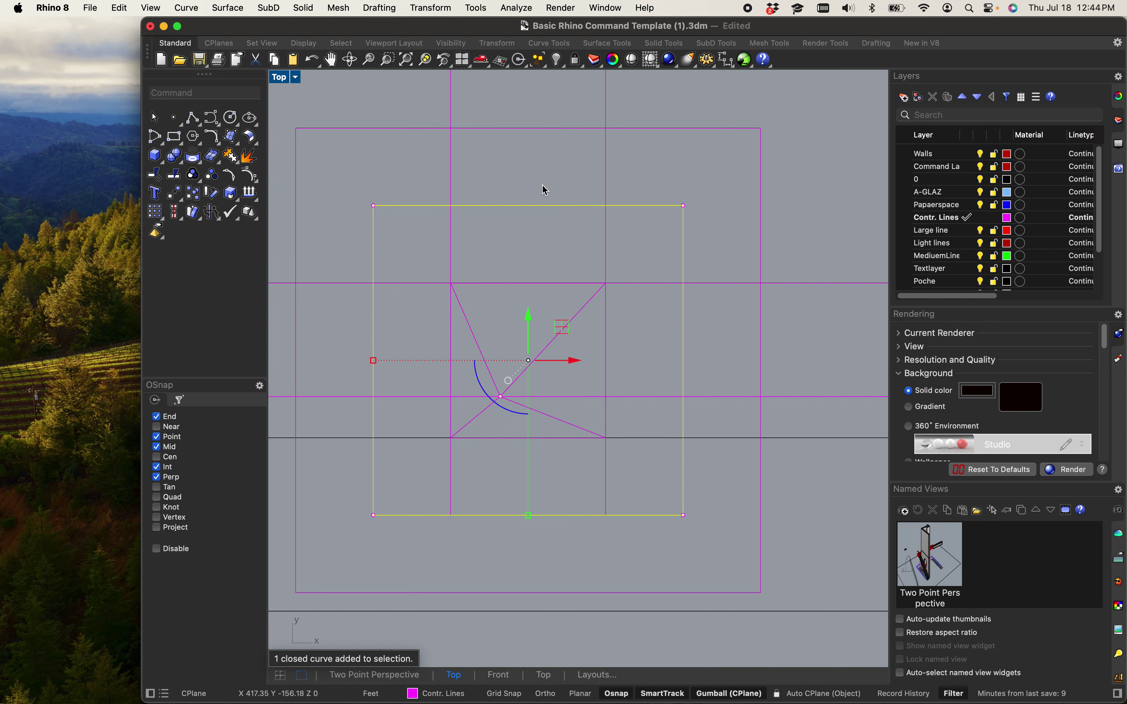
pyautogui.press('Delete')
pyautogui.scroll(-5, 540, 237)
pyautogui.scroll(3, 535, 275)
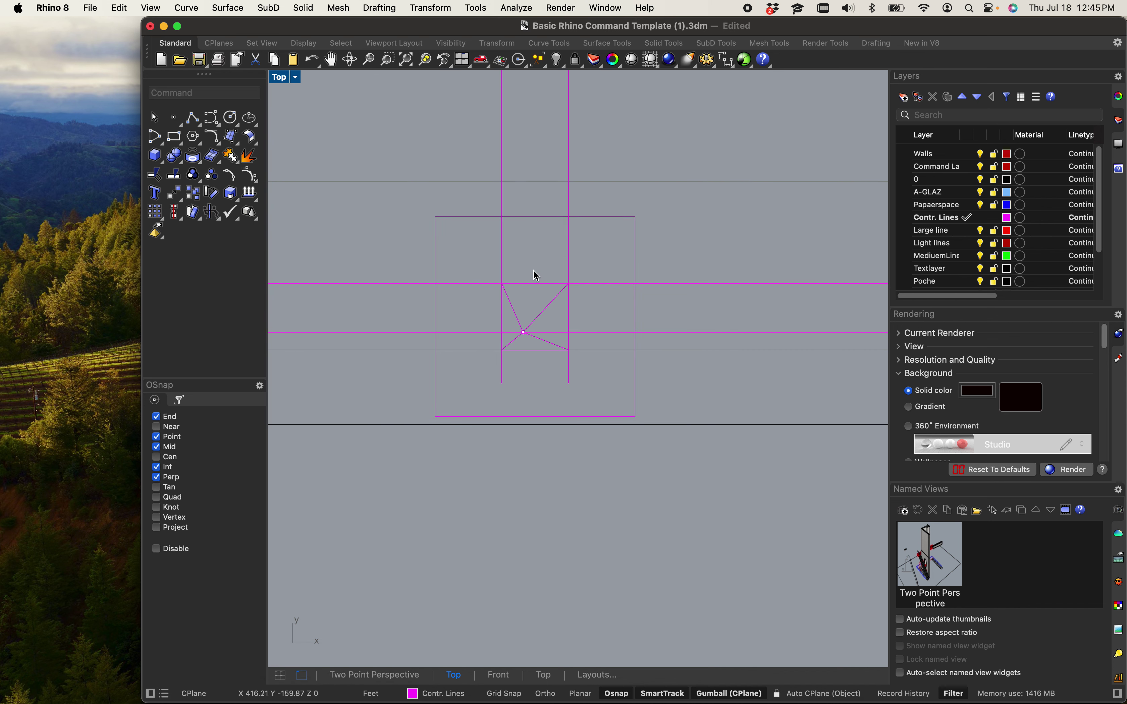
pyautogui.scroll(5, 489, 302)
pyautogui.scroll(1, 503, 304)
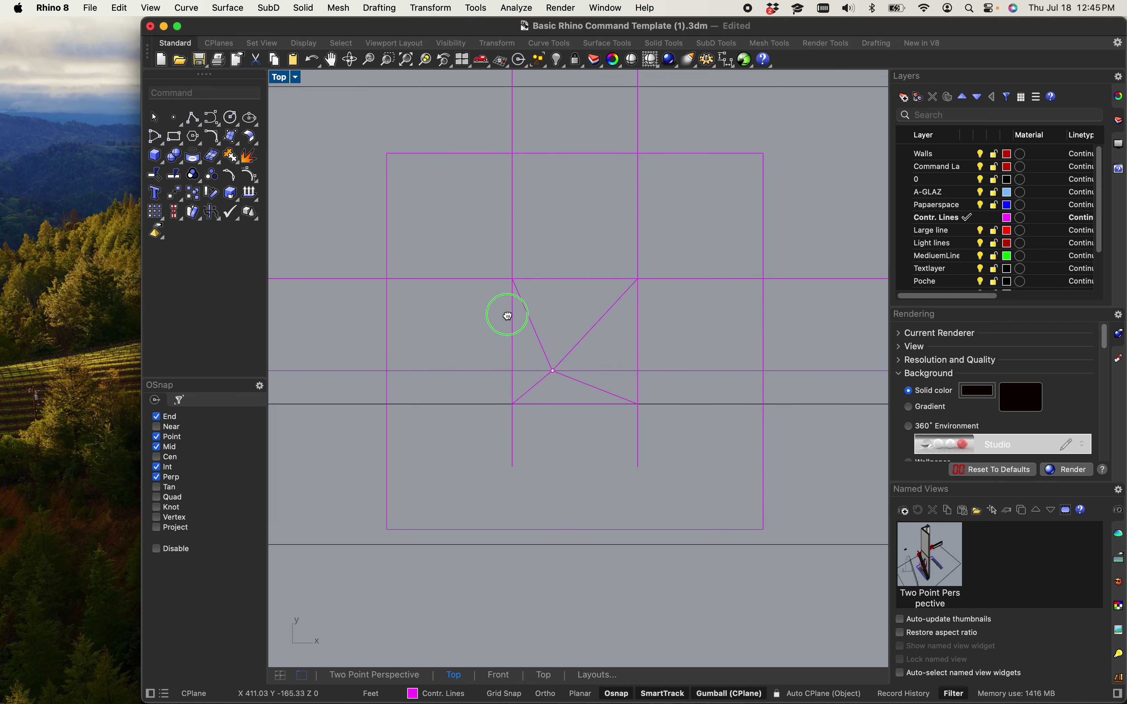
# - Extend the four construction lines to the outer square's edges
pyautogui.click(702, 156)
pyautogui.write('Ext')
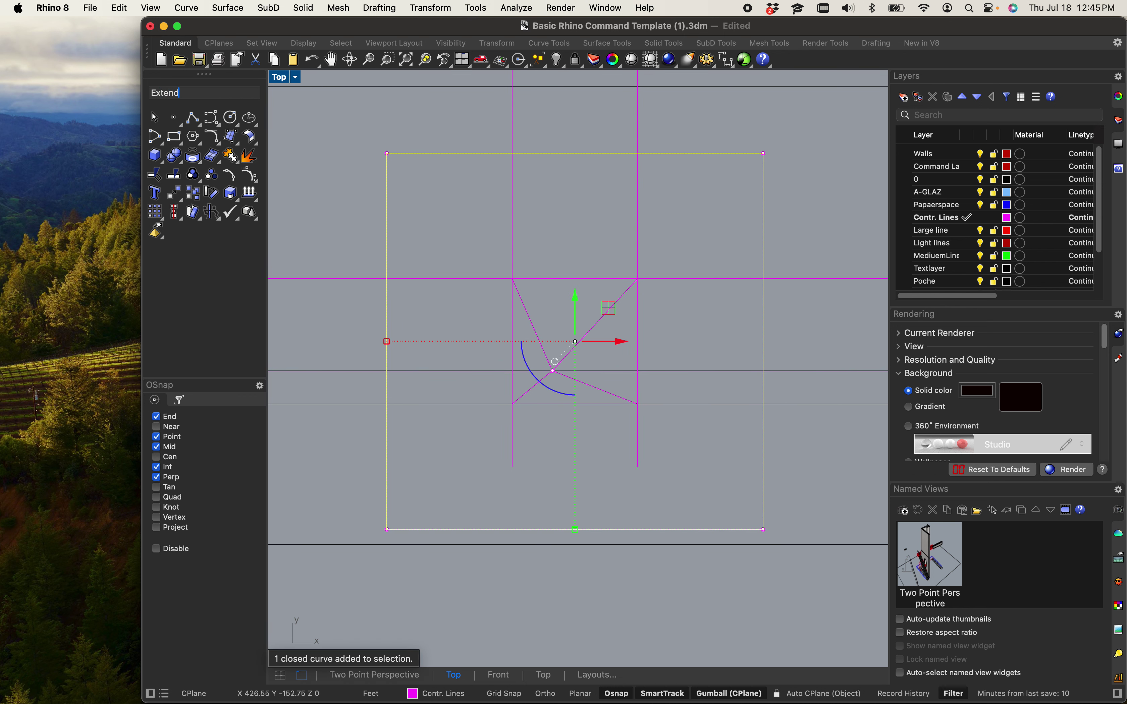
pyautogui.write('end')
pyautogui.press('Return')
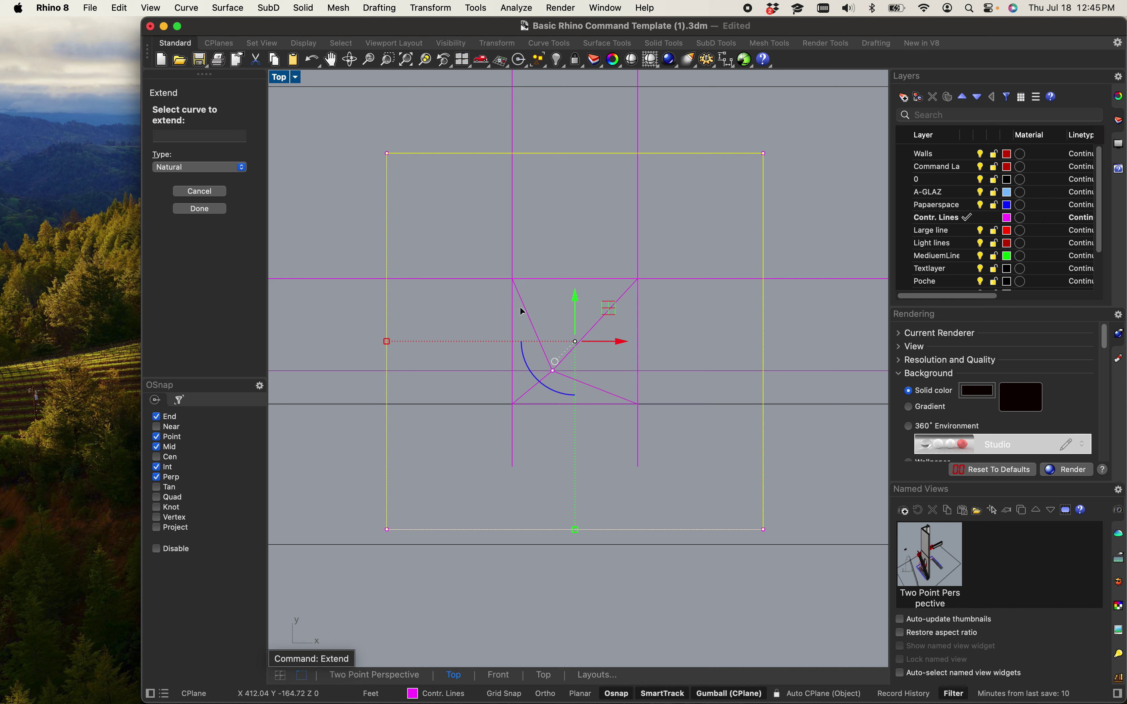
pyautogui.click(532, 315)
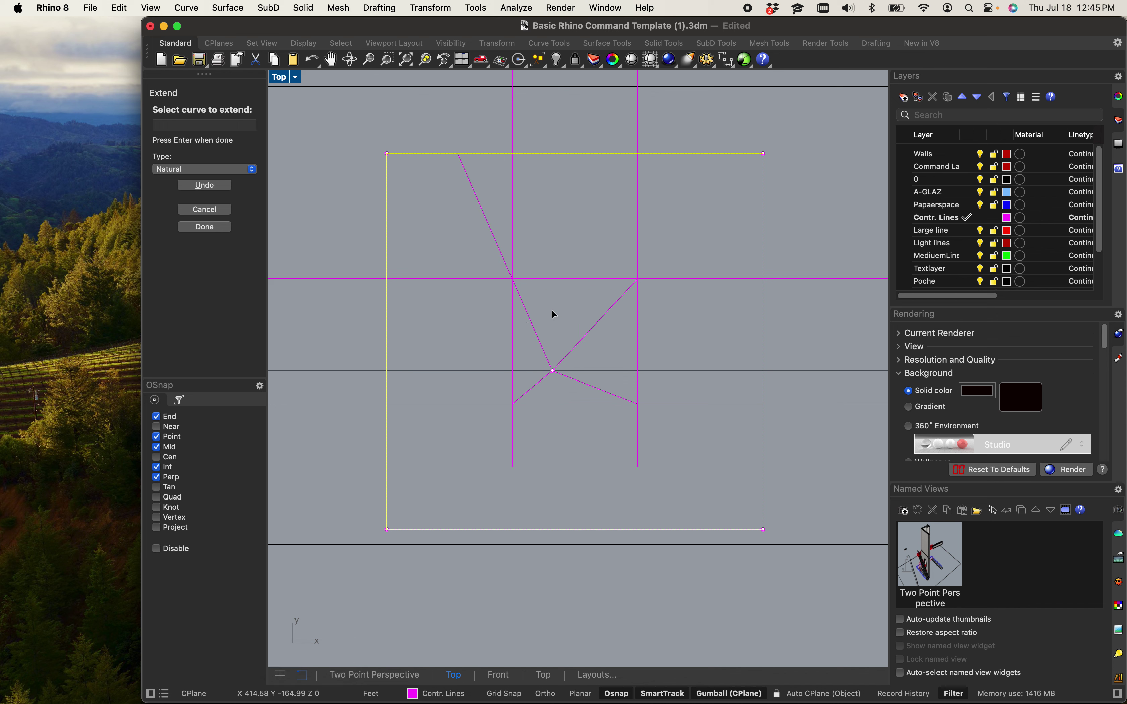
pyautogui.click(605, 320)
pyautogui.click(591, 384)
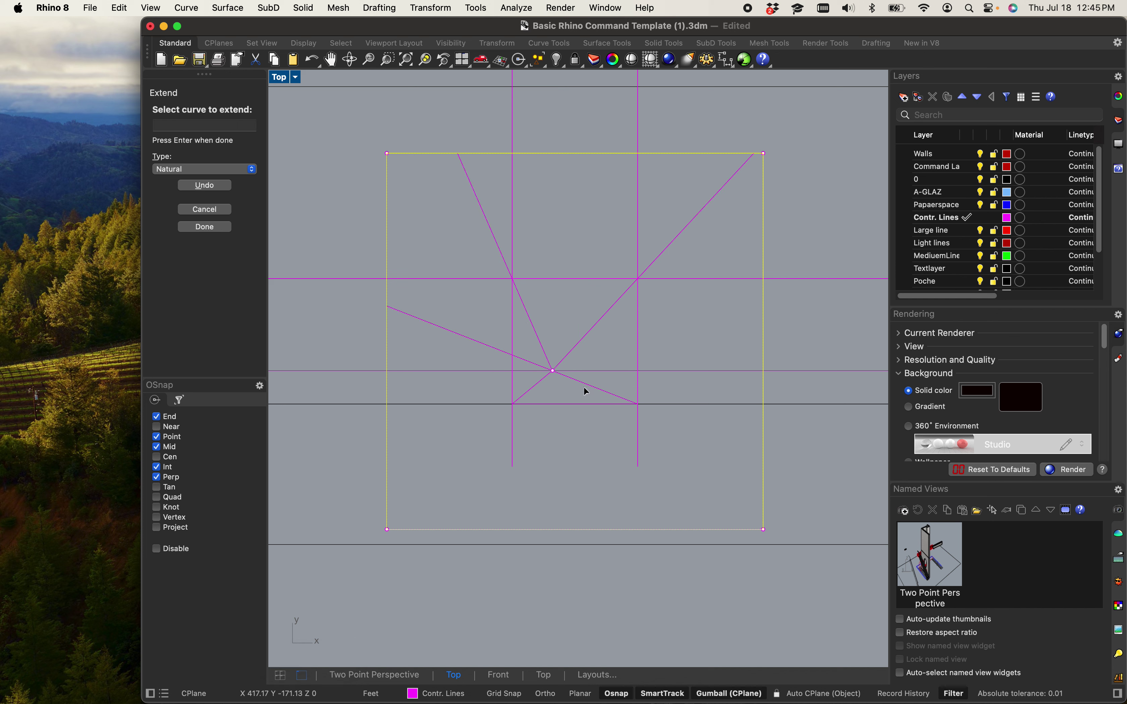
pyautogui.click(528, 394)
pyautogui.press('Return')
pyautogui.scroll(5, 573, 352)
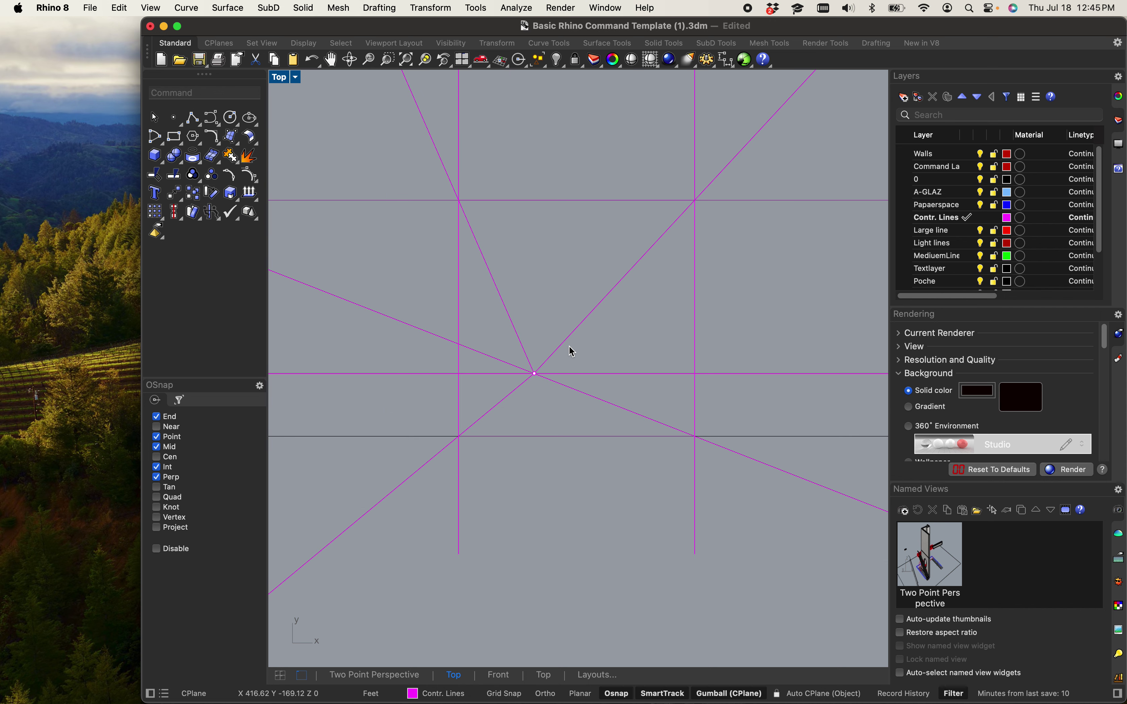
# - Trim the unwanted line portion using the diagonal as cutting edge
pyautogui.click(558, 350)
pyautogui.write('trim')
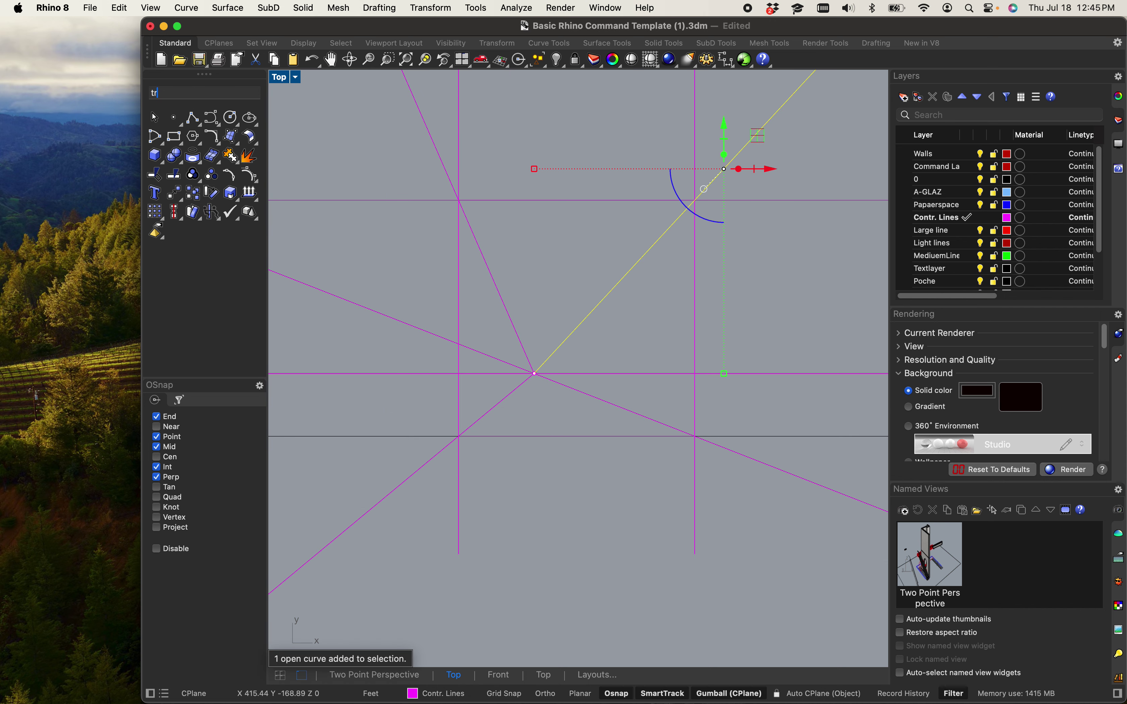
pyautogui.press('Return')
pyautogui.click(507, 363)
pyautogui.scroll(-10, 505, 363)
pyautogui.moveTo(506, 364); pyautogui.dragTo(535, 359, button='right')
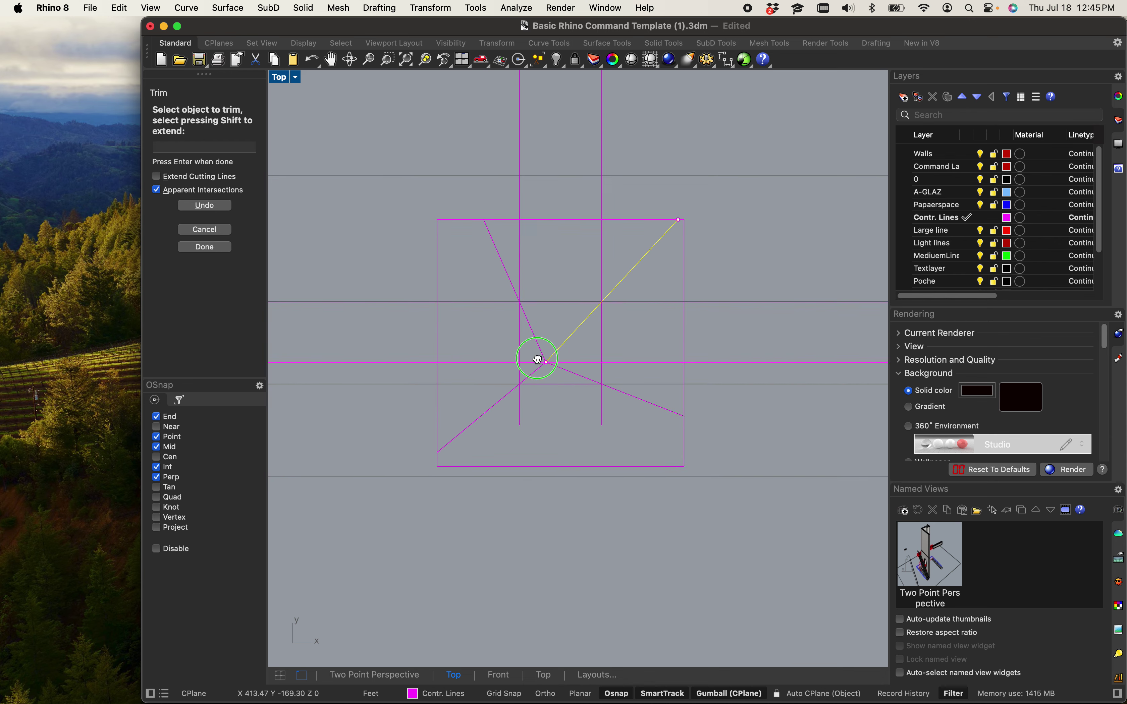
pyautogui.press('Return')
pyautogui.press('Escape')
pyautogui.scroll(-2, 559, 403)
pyautogui.scroll(4, 568, 402)
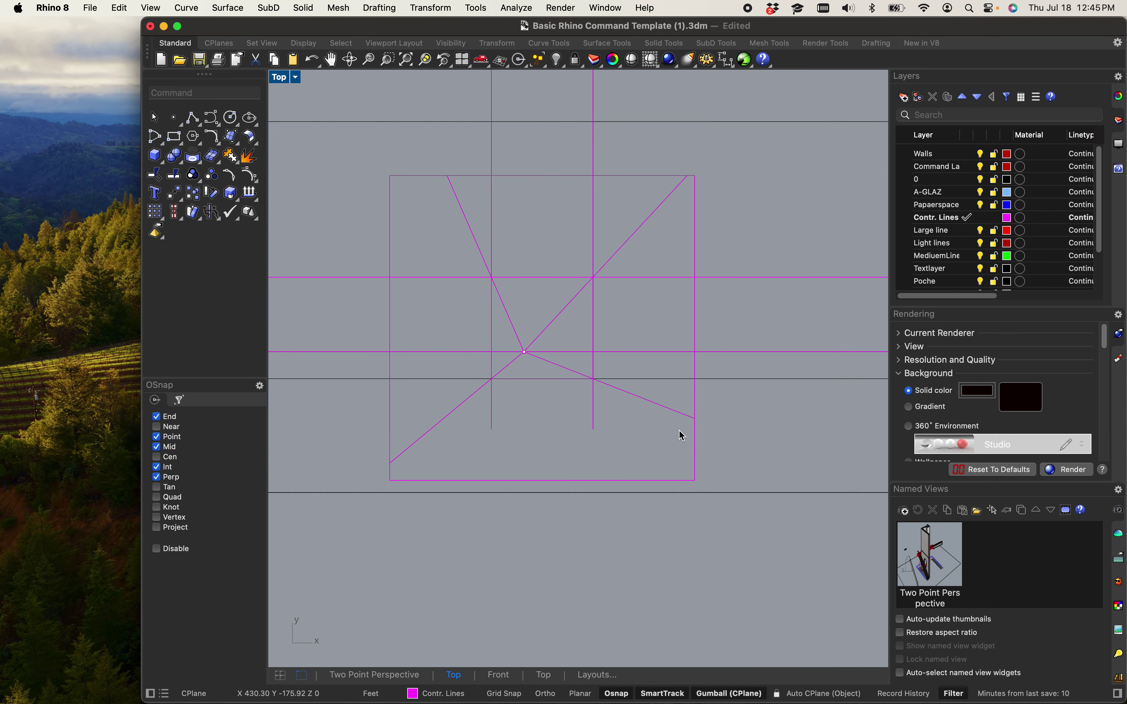
# - Delete the outer square outline
pyautogui.click(691, 453)
pyautogui.press('Delete')
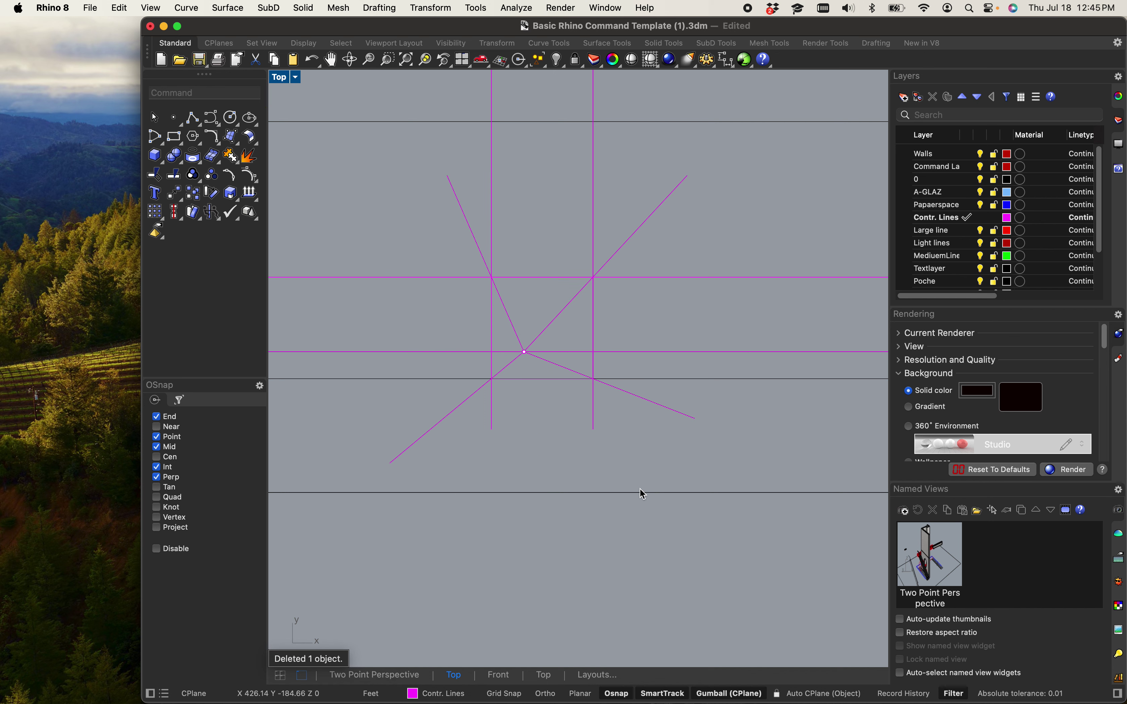
pyautogui.scroll(-8, 618, 369)
pyautogui.moveTo(615, 375); pyautogui.dragTo(541, 371, button='right')
pyautogui.scroll(12, 561, 328)
pyautogui.scroll(-3, 543, 371)
# - Place a point on the horizontal line with Nearest snap, undoing an accidental line move
pyautogui.scroll(6, 536, 440)
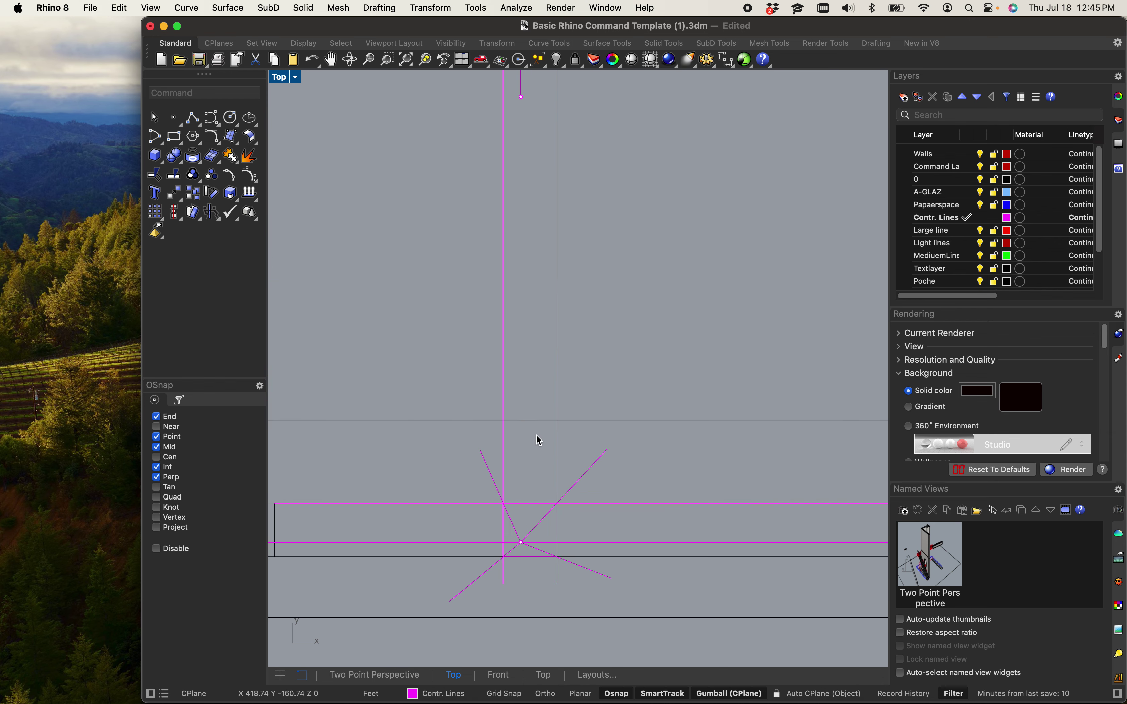
pyautogui.scroll(4, 576, 374)
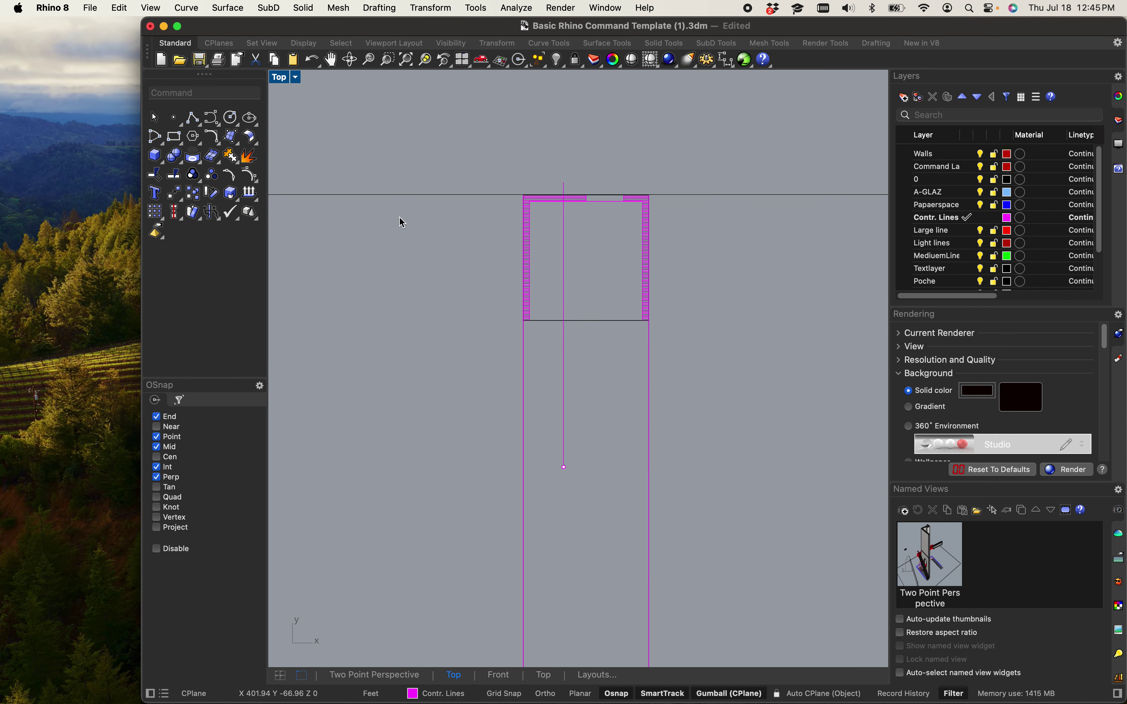
pyautogui.scroll(-3, 531, 310)
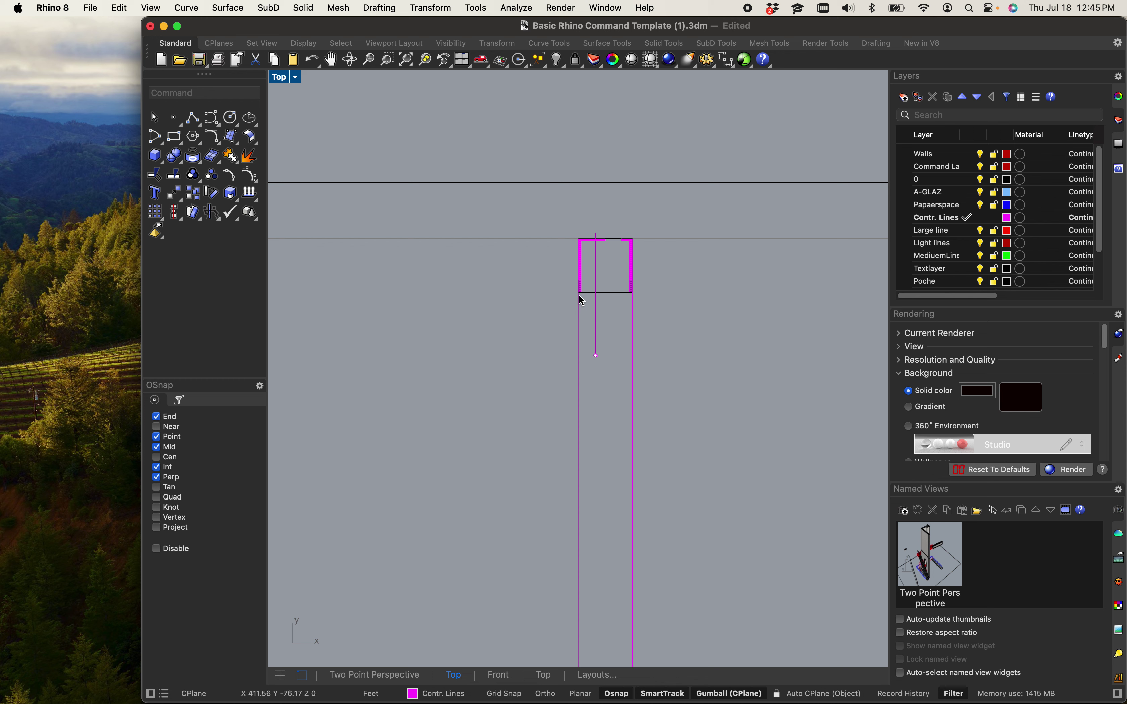
pyautogui.write('L')
pyautogui.write('Point')
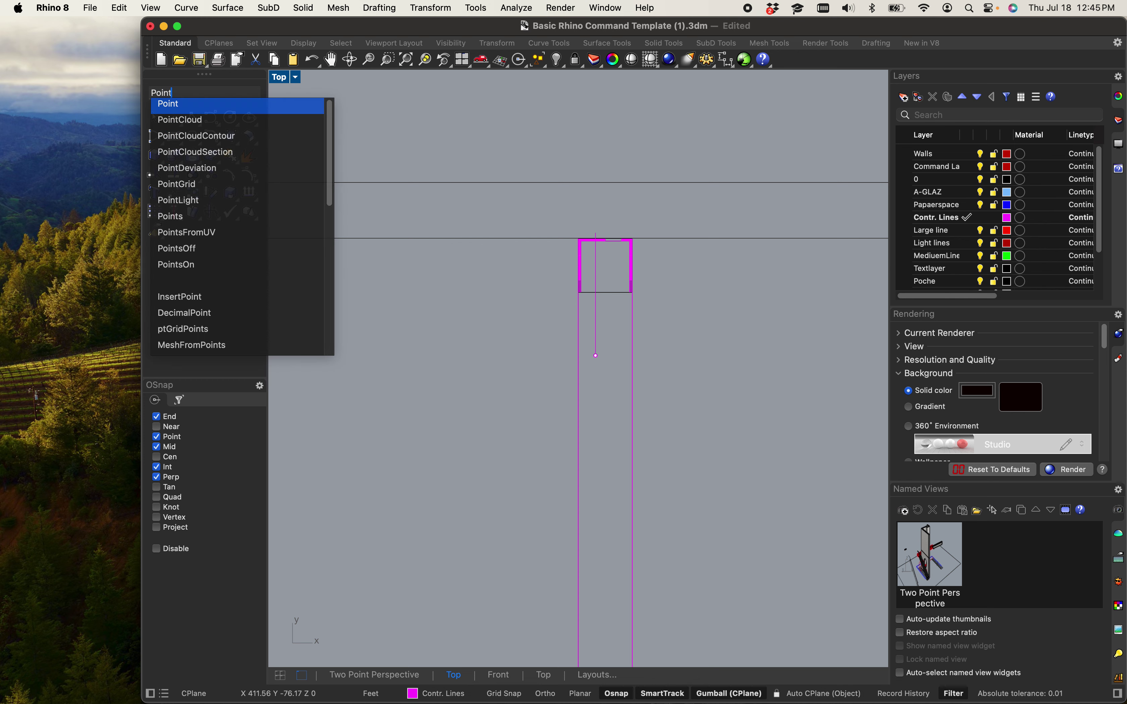
pyautogui.press('Return')
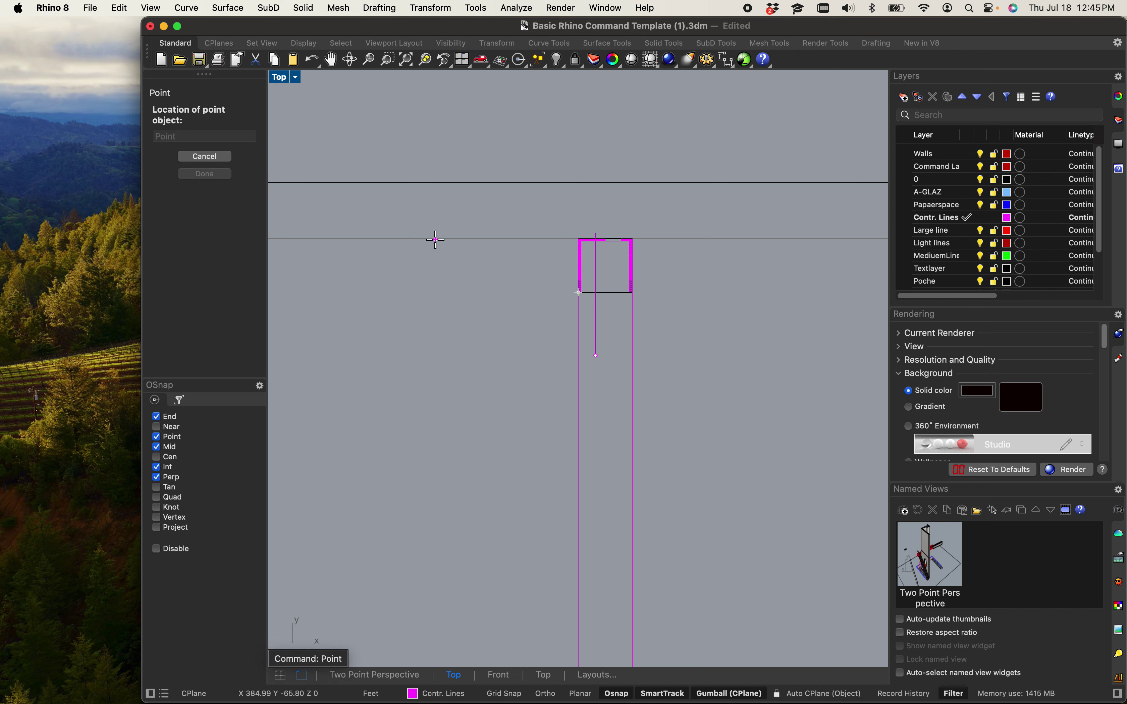
pyautogui.scroll(-5, 421, 245)
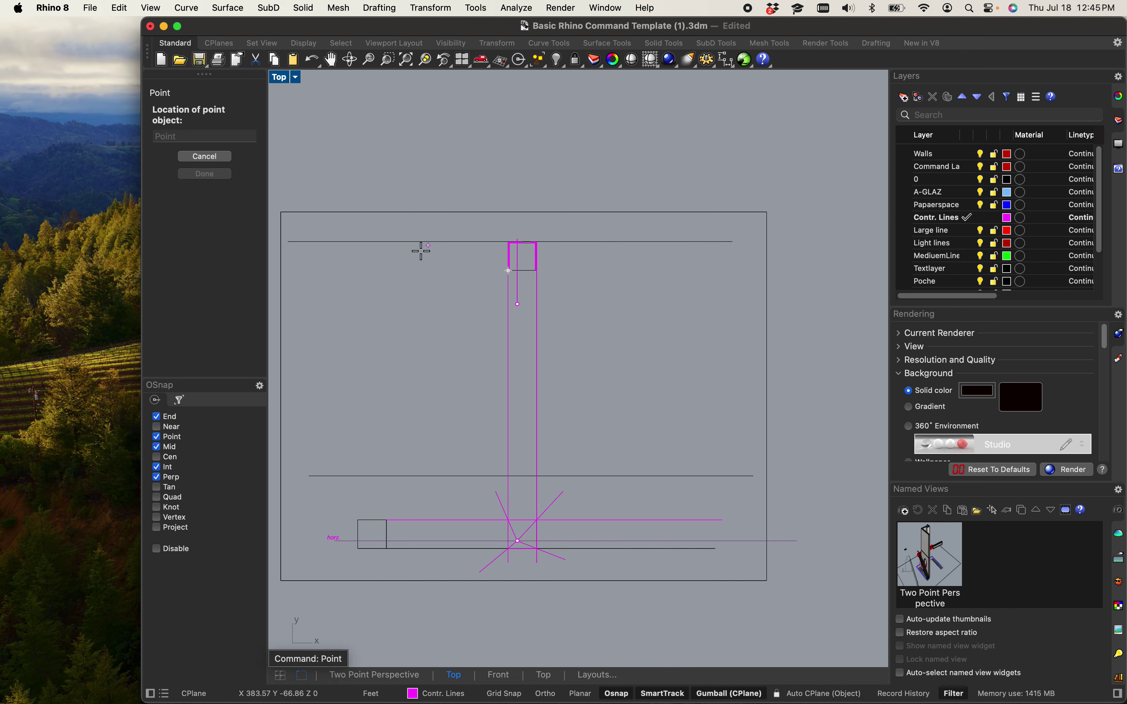
pyautogui.click(158, 428)
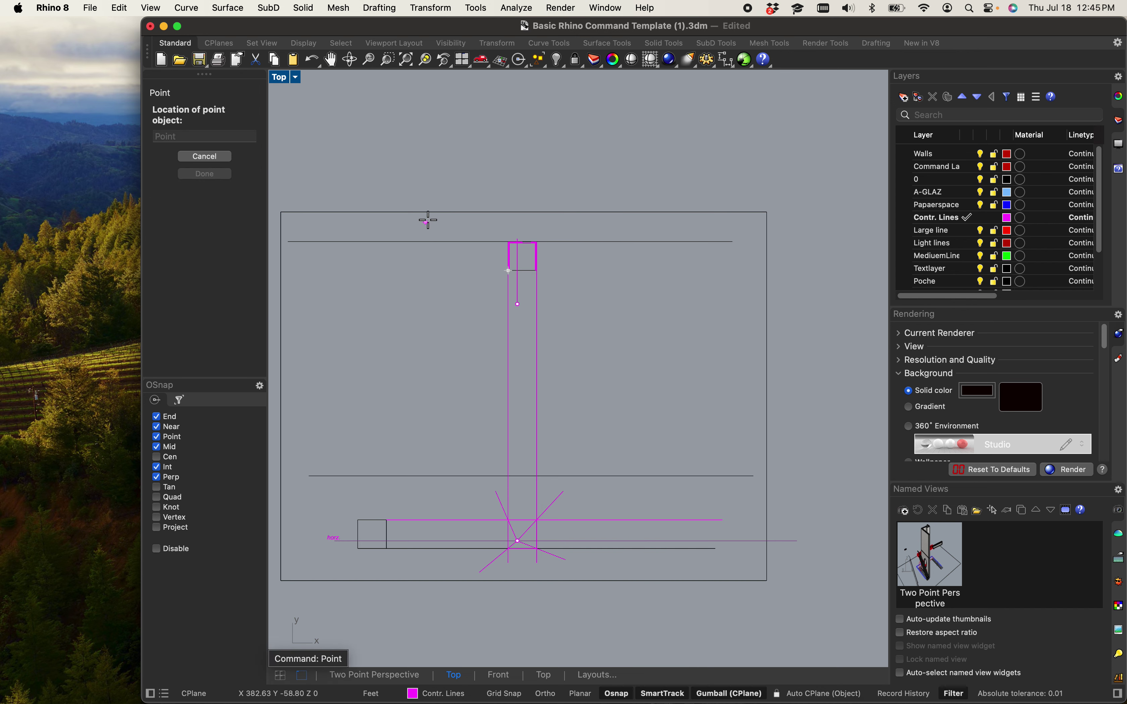
pyautogui.click(428, 242)
pyautogui.moveTo(409, 242); pyautogui.dragTo(432, 255)
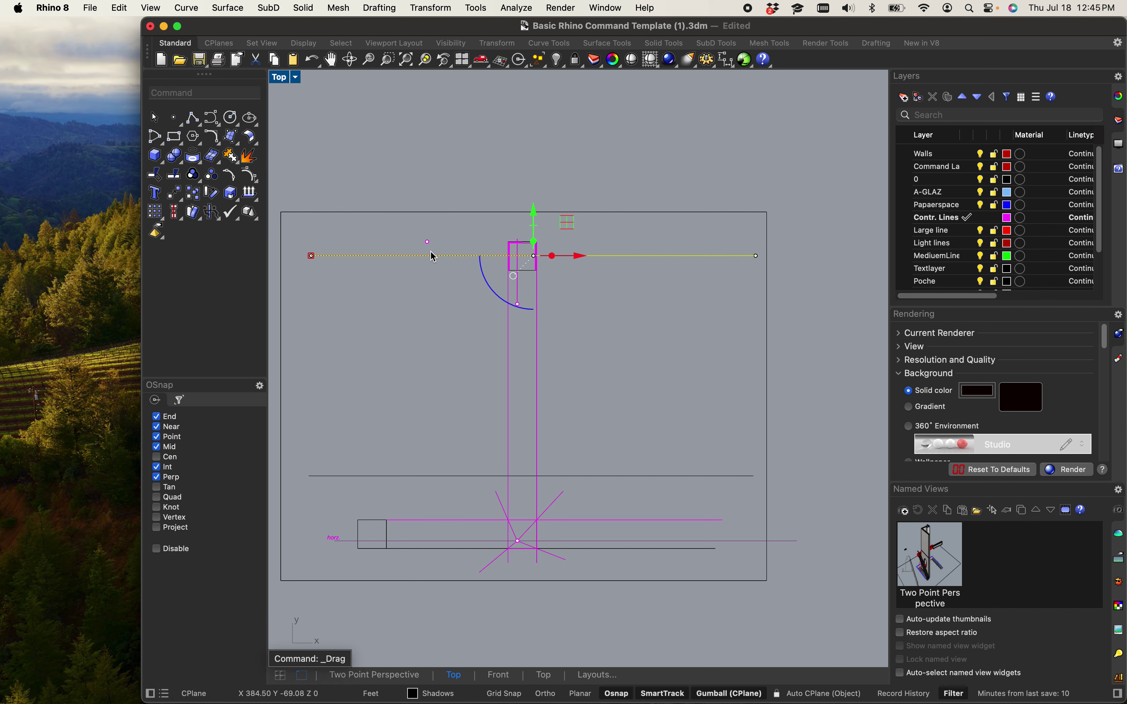
pyautogui.press('super+z')
pyautogui.scroll(10, 437, 232)
pyautogui.click(435, 313)
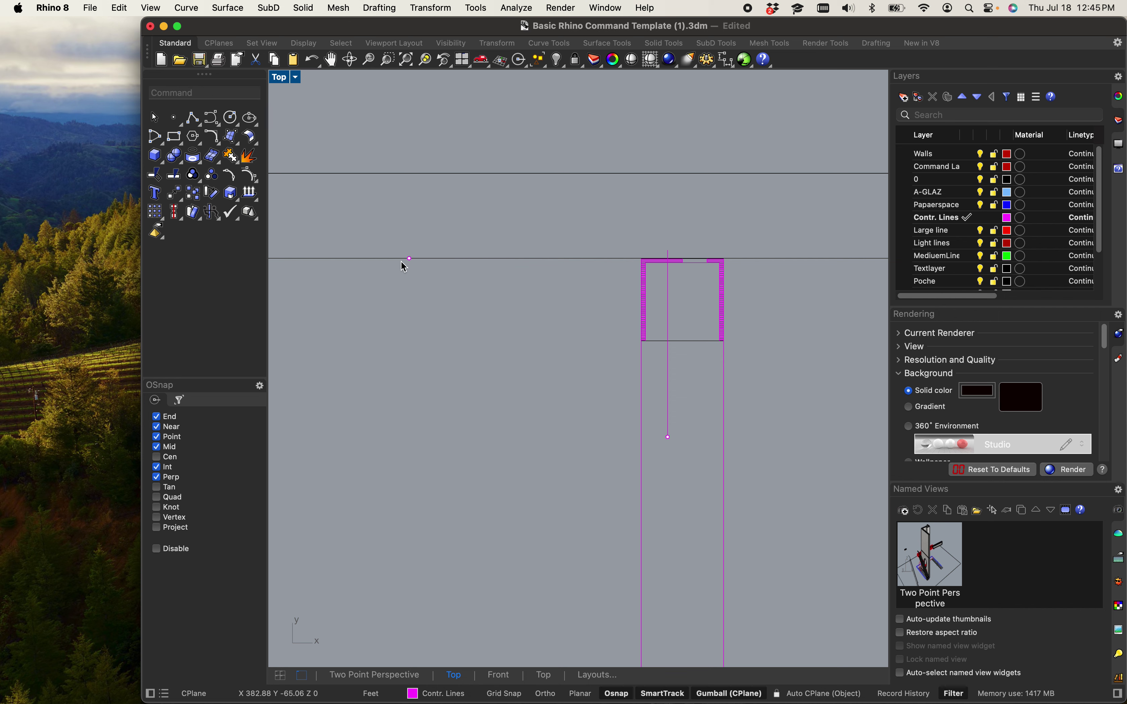
# - Copy the point onto the line intersection with Ortho on
pyautogui.moveTo(393, 236); pyautogui.dragTo(438, 285)
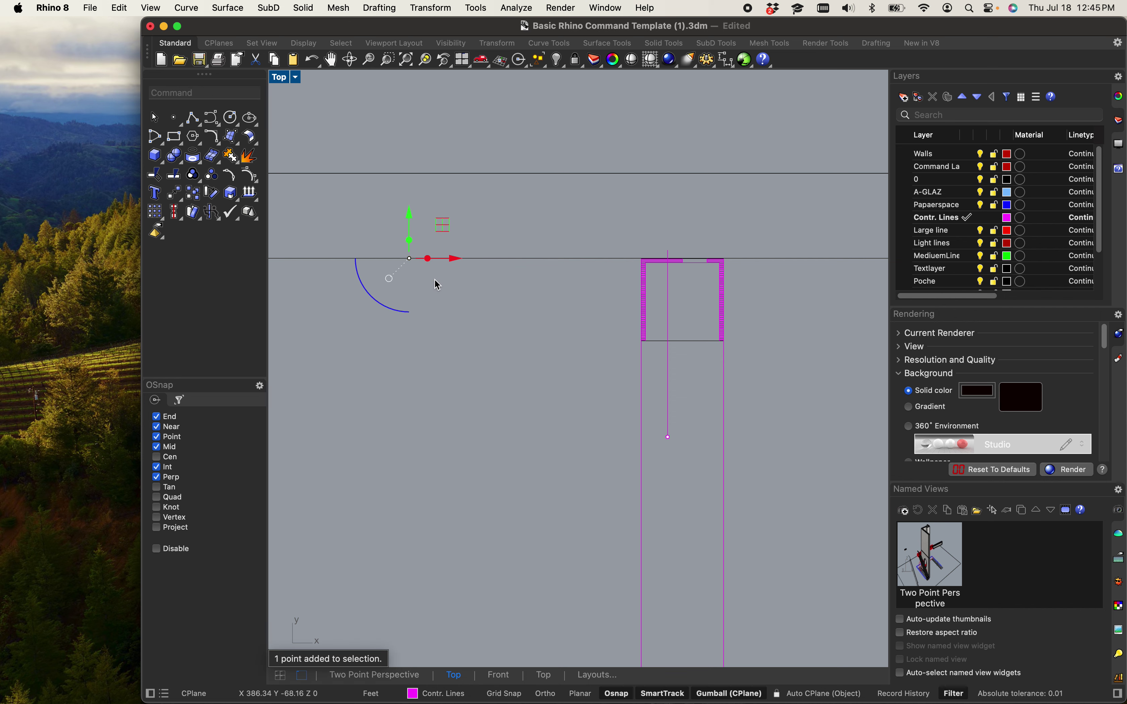
pyautogui.write('copy')
pyautogui.press('Return')
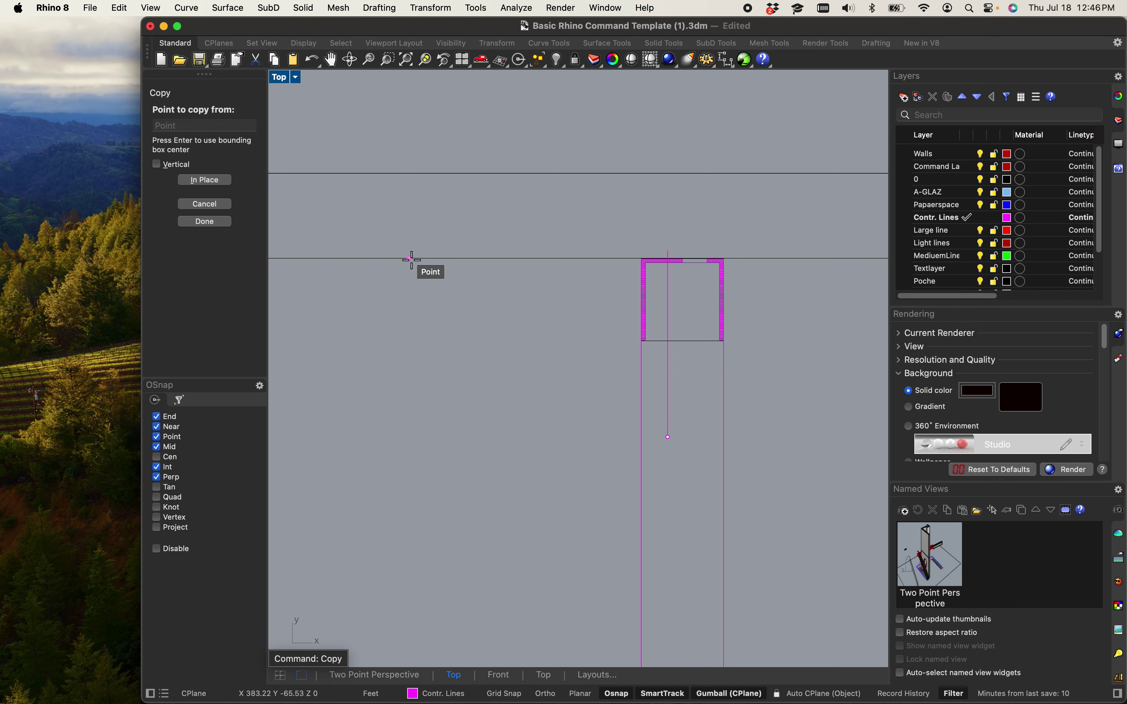
pyautogui.scroll(5, 411, 259)
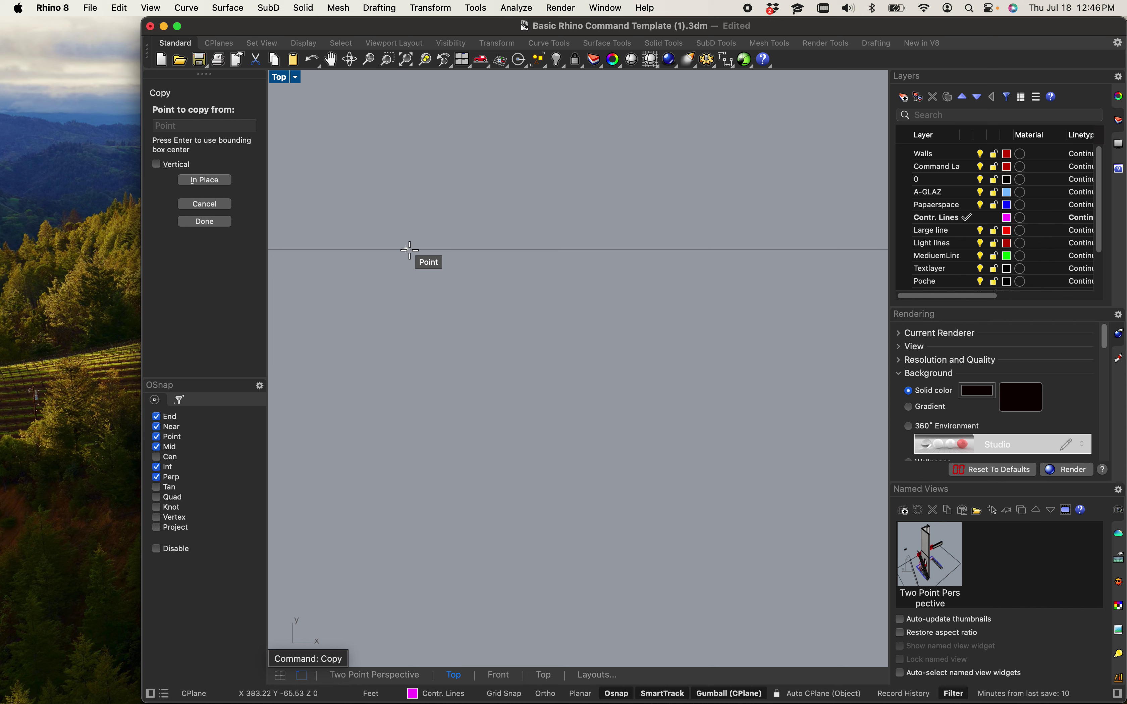
pyautogui.click(410, 250)
pyautogui.scroll(-5, 413, 284)
pyautogui.scroll(5, 401, 298)
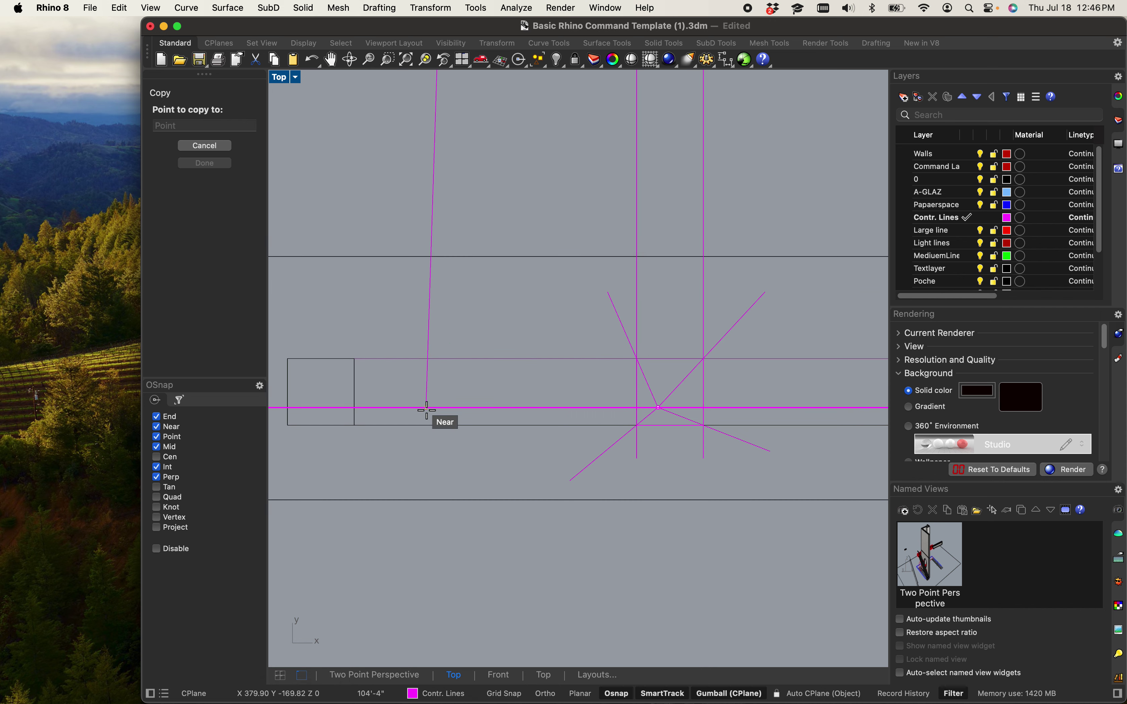
pyautogui.press('F8')
pyautogui.click(450, 406)
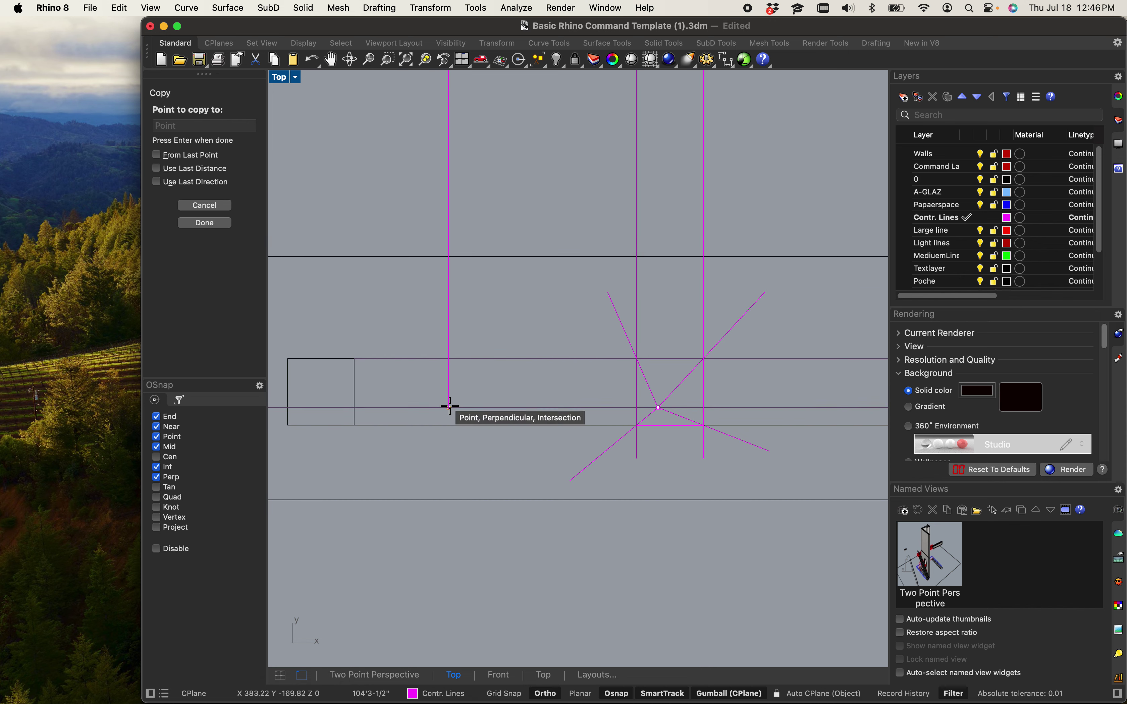
pyautogui.moveTo(470, 377); pyautogui.dragTo(429, 350, button='right')
pyautogui.press('Return')
pyautogui.moveTo(537, 409); pyautogui.dragTo(485, 391, button='right')
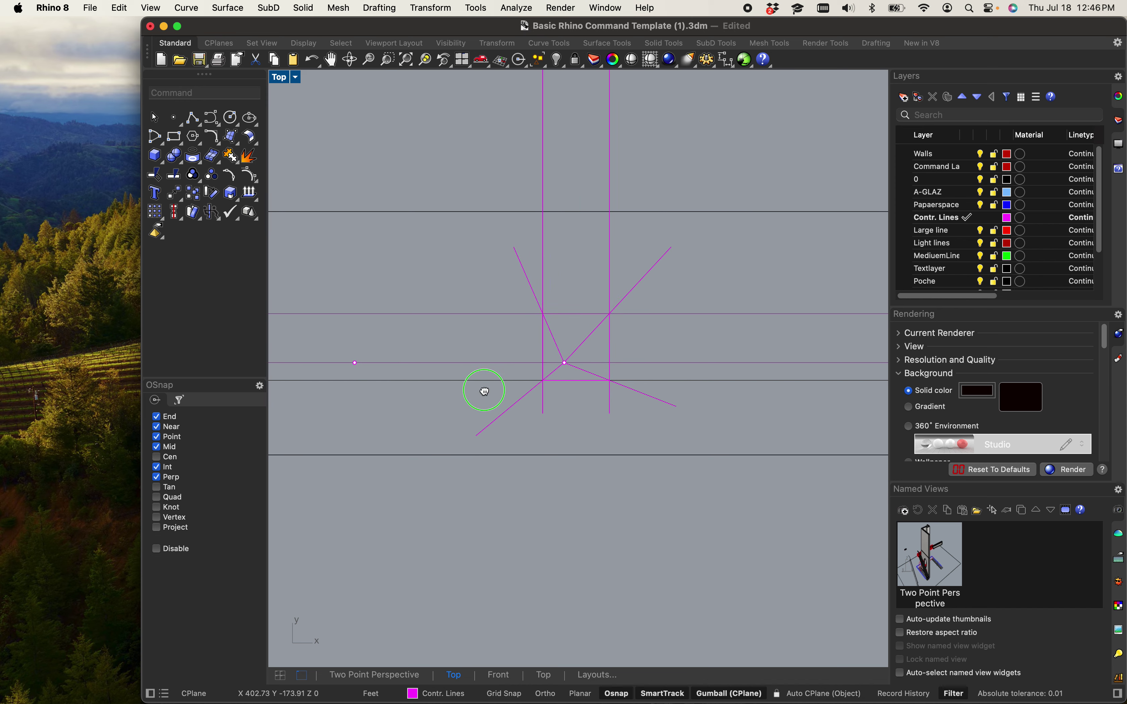
# - Draw a sloped line from the magenta guide line to the magenta intersection
pyautogui.write('line')
pyautogui.press('Return')
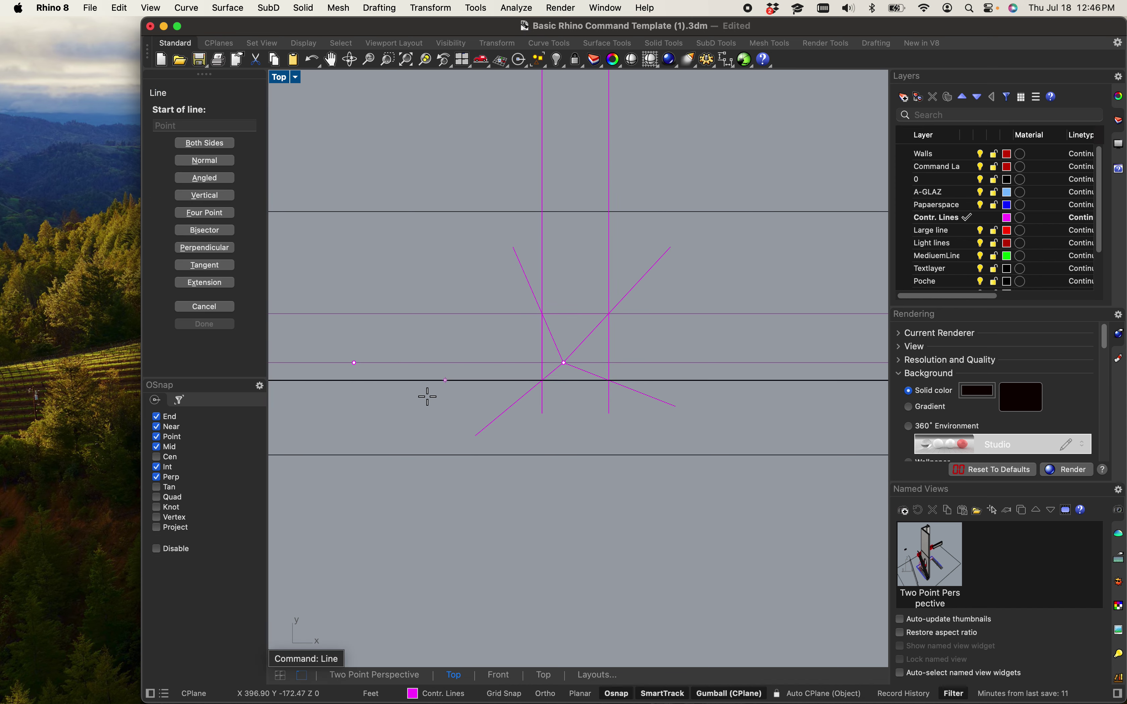
pyautogui.scroll(5, 370, 370)
pyautogui.click(334, 305)
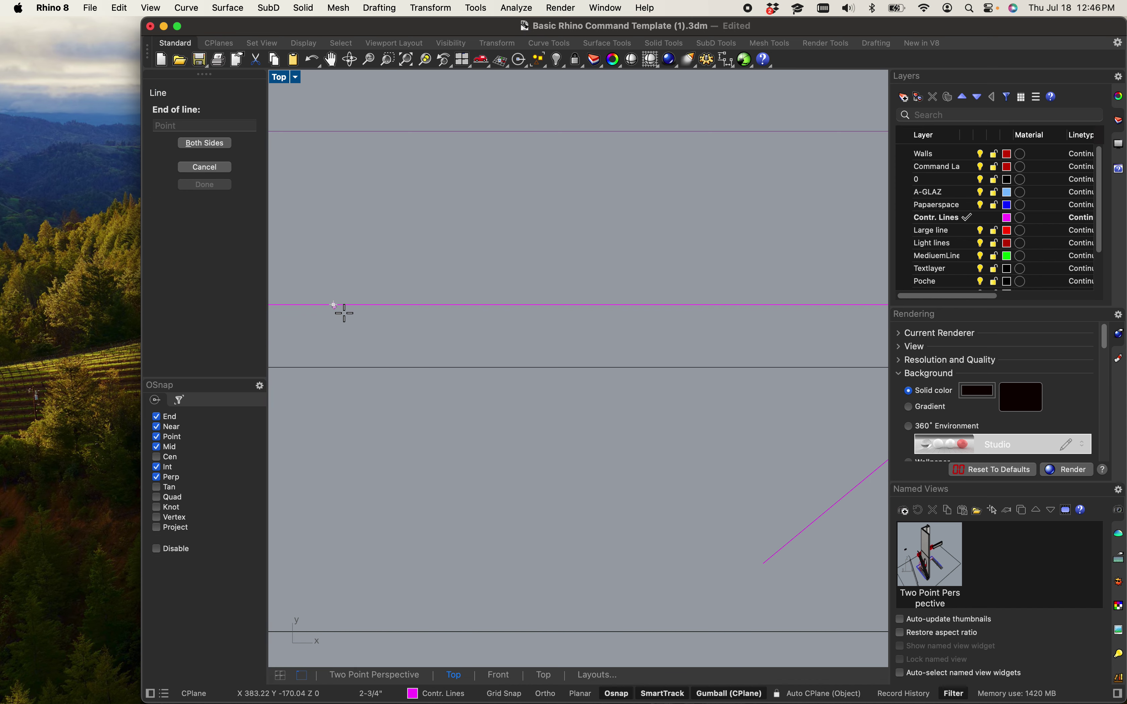
pyautogui.scroll(-8, 370, 326)
pyautogui.scroll(6, 620, 336)
pyautogui.moveTo(395, 362); pyautogui.dragTo(661, 402, button='right')
pyautogui.scroll(5, 596, 391)
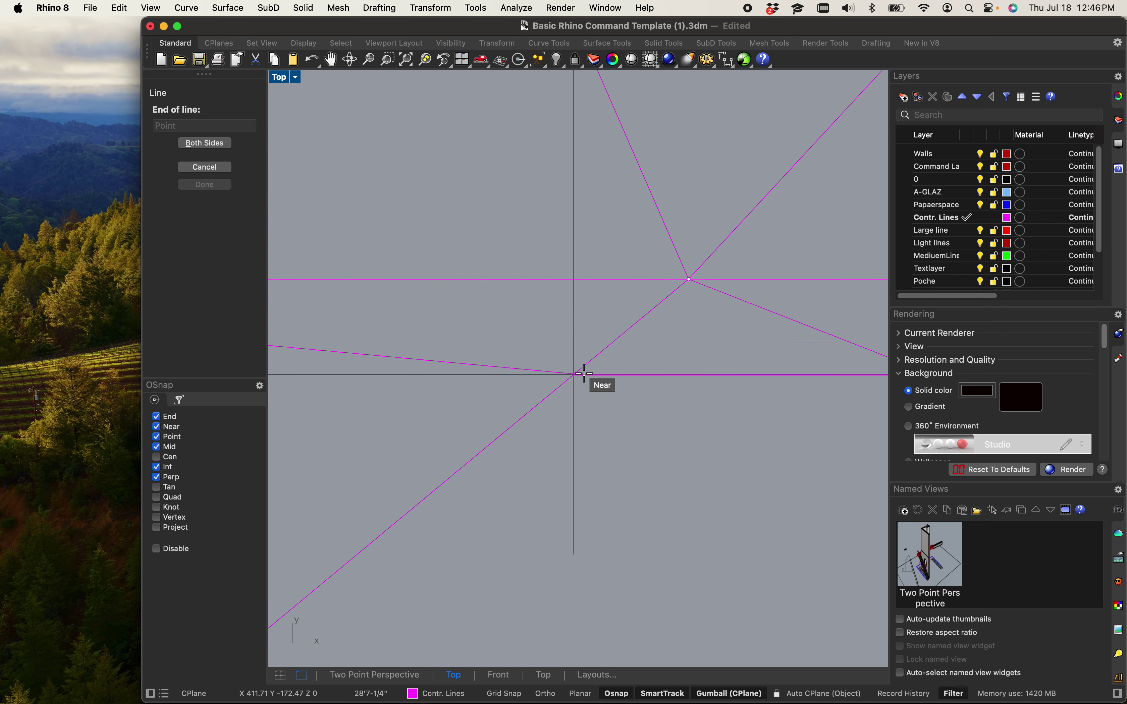
pyautogui.scroll(3, 584, 374)
pyautogui.click(569, 376)
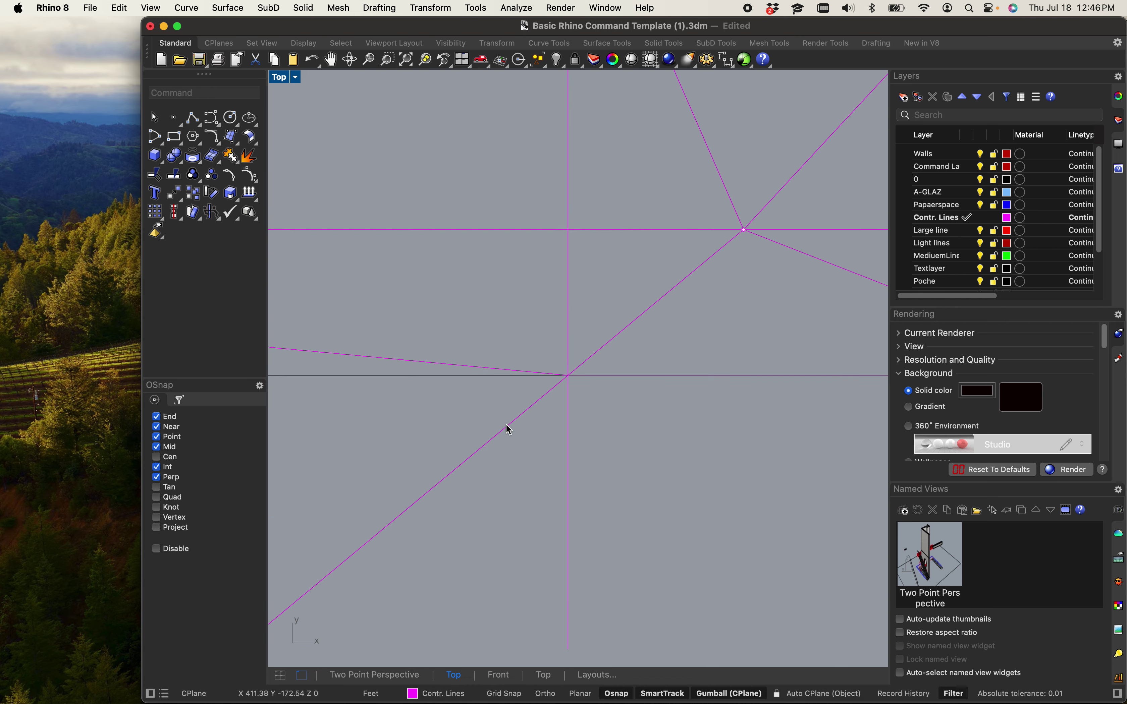
pyautogui.scroll(-5, 501, 429)
pyautogui.scroll(3, 566, 442)
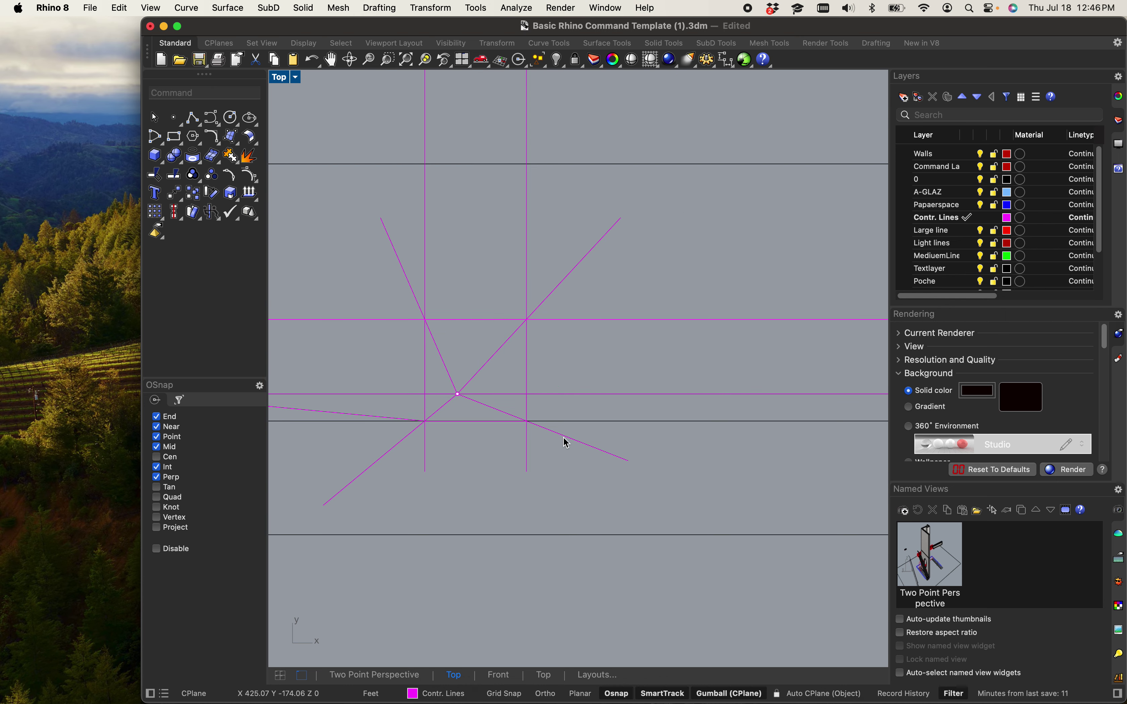
pyautogui.scroll(-4, 606, 455)
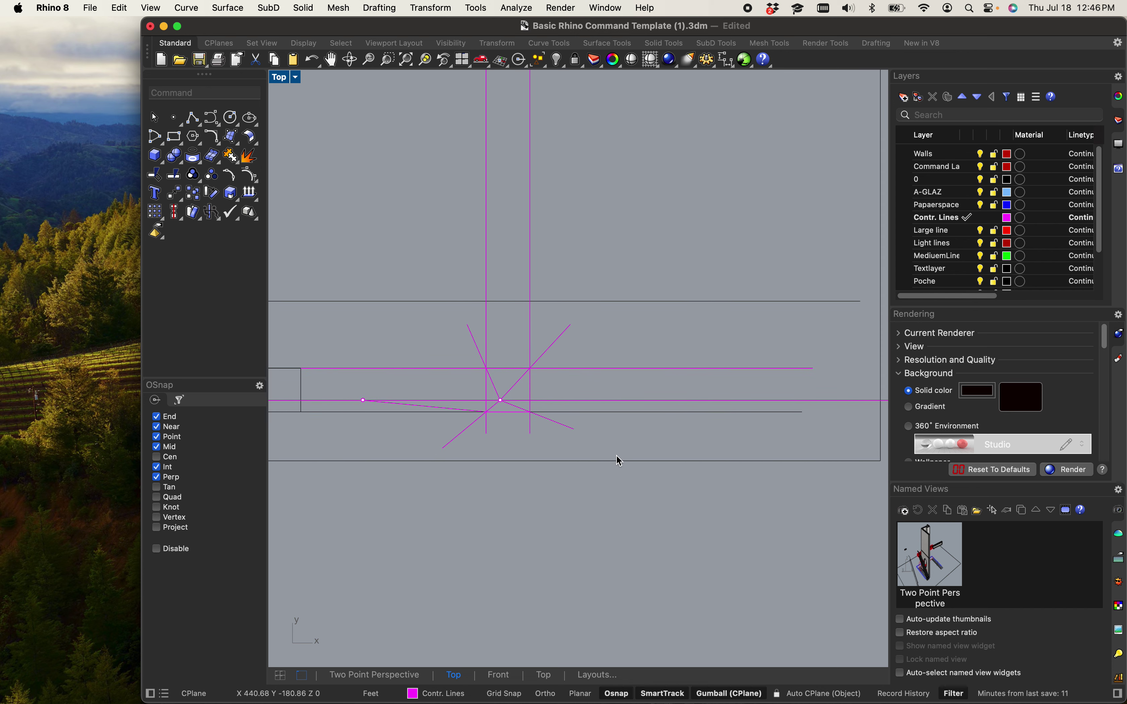
# - Extend the sloped line rightward to the closed-curve boundary
pyautogui.click(619, 461)
pyautogui.scroll(3, 316, 415)
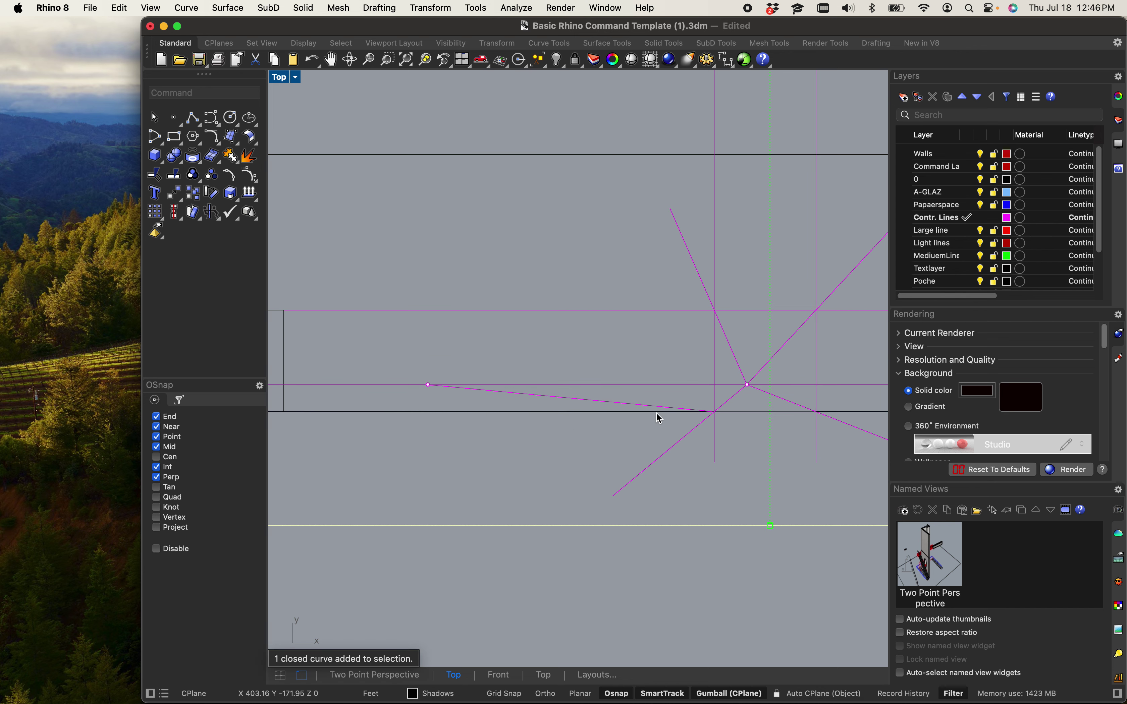
pyautogui.write('Extend')
pyautogui.press('Return')
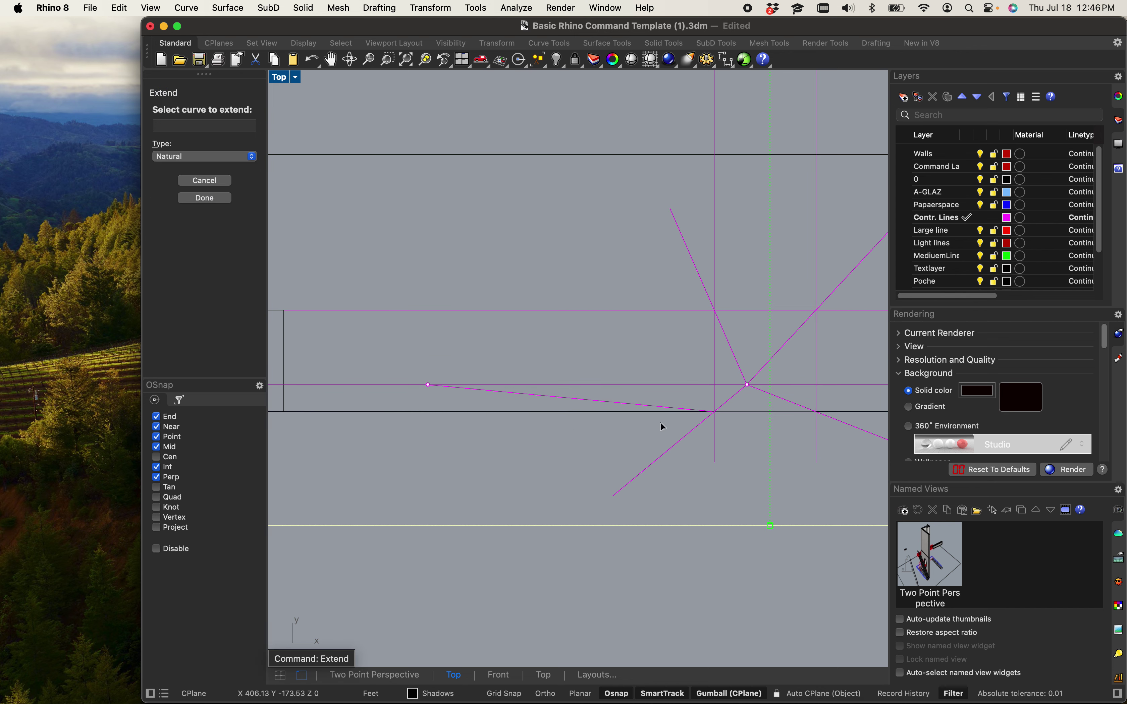
pyautogui.click(545, 399)
pyautogui.scroll(-3, 549, 395)
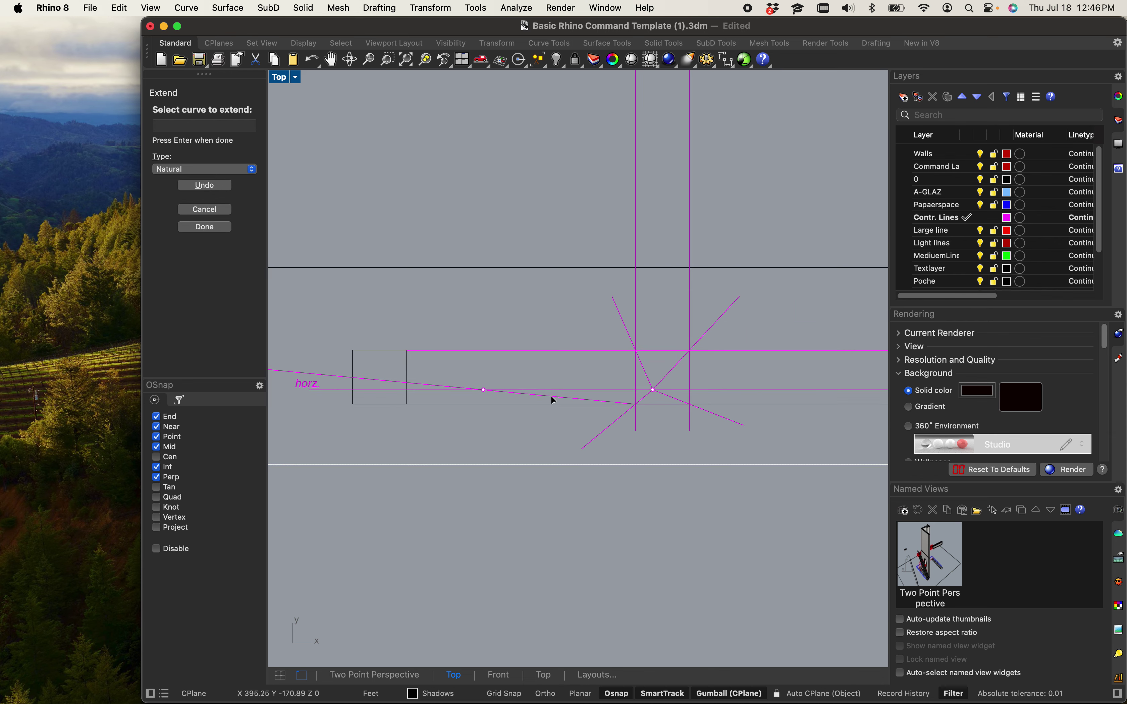
pyautogui.scroll(3, 605, 435)
pyautogui.scroll(6, 637, 438)
pyautogui.scroll(-6, 617, 439)
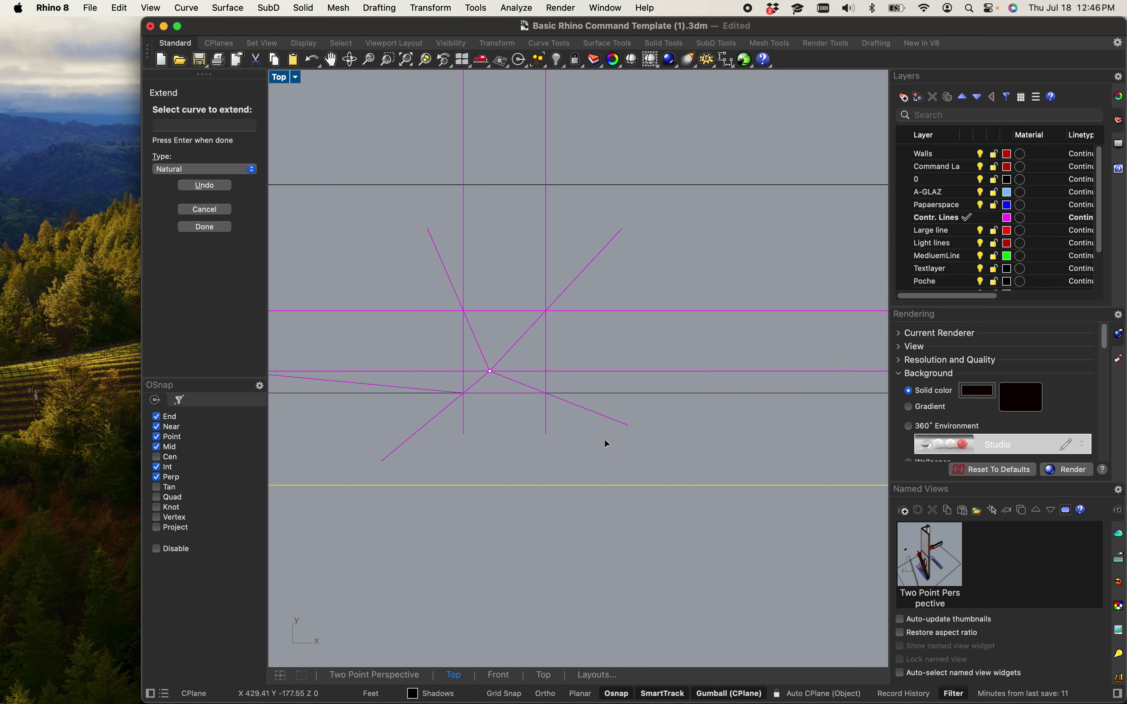
pyautogui.moveTo(588, 452); pyautogui.dragTo(634, 439, button='right')
pyautogui.scroll(4, 494, 392)
pyautogui.scroll(2, 486, 392)
pyautogui.click(476, 365)
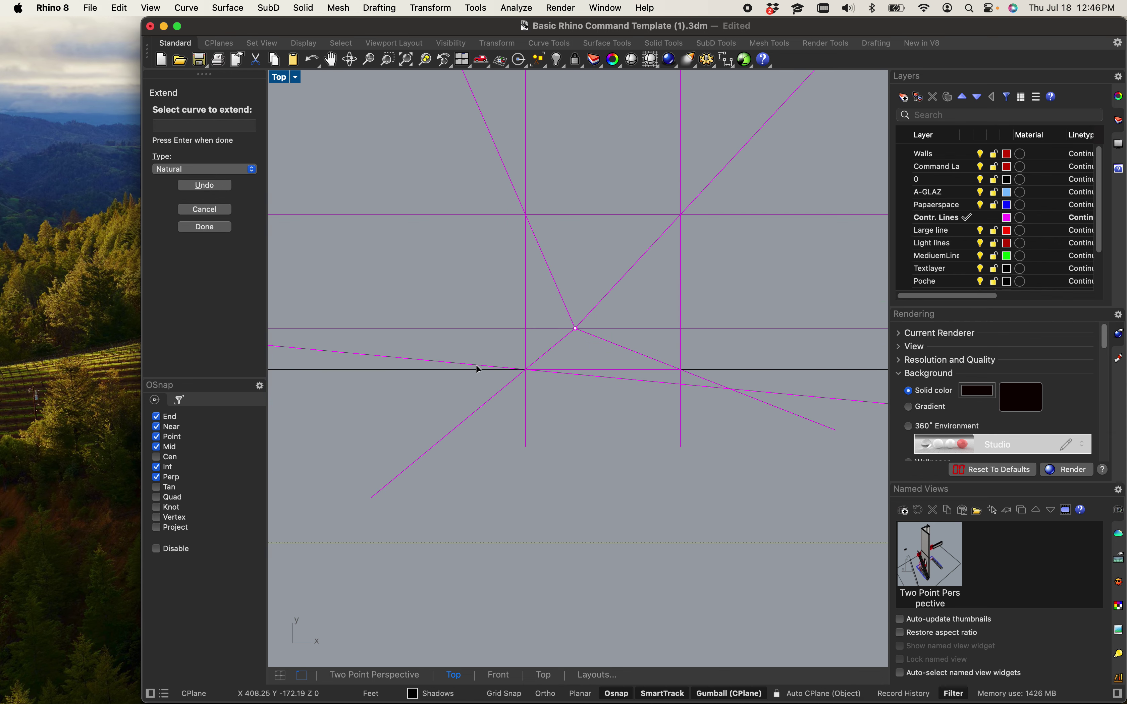
pyautogui.scroll(-8, 502, 381)
pyautogui.moveTo(488, 404); pyautogui.dragTo(475, 408, button='right')
pyautogui.press('Return')
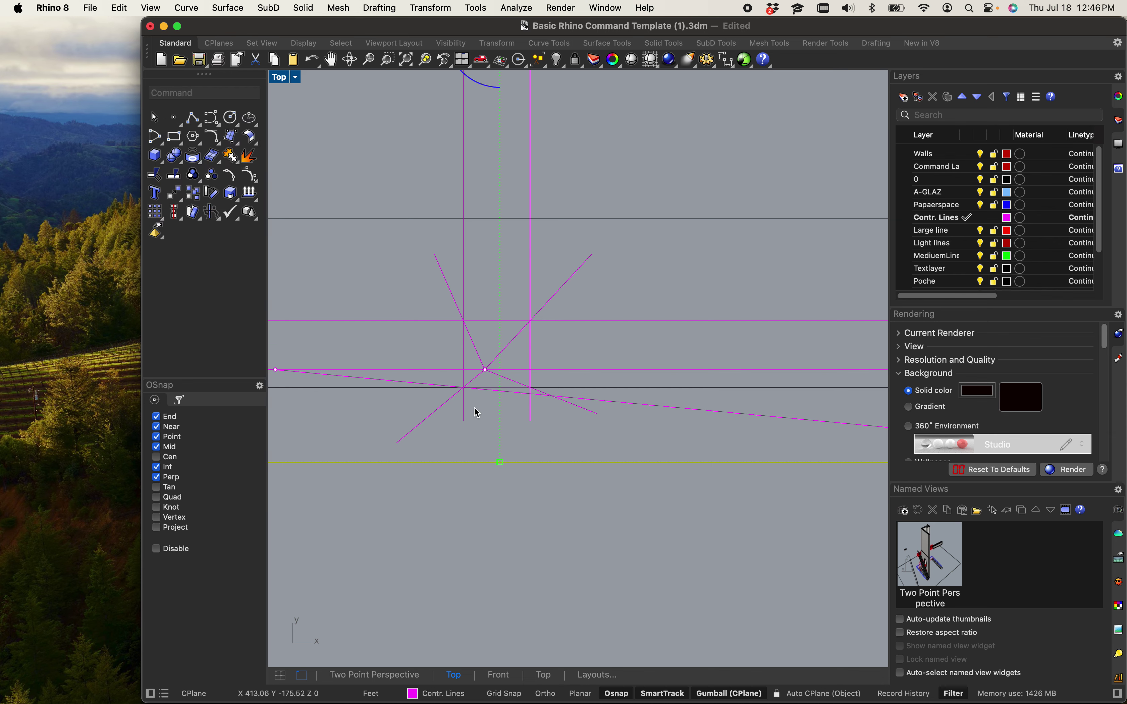
pyautogui.scroll(11, 508, 372)
pyautogui.scroll(-8, 471, 403)
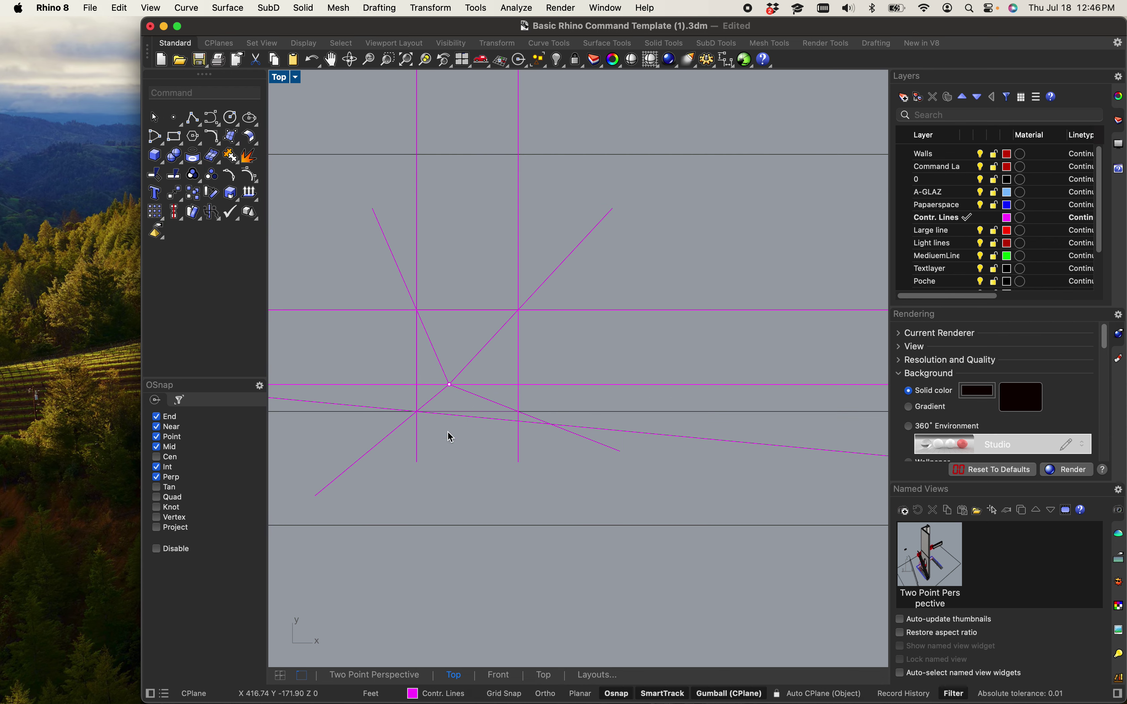
pyautogui.moveTo(449, 435); pyautogui.dragTo(497, 443, button='right')
pyautogui.scroll(14, 464, 414)
pyautogui.moveTo(560, 467); pyautogui.dragTo(442, 444, button='right')
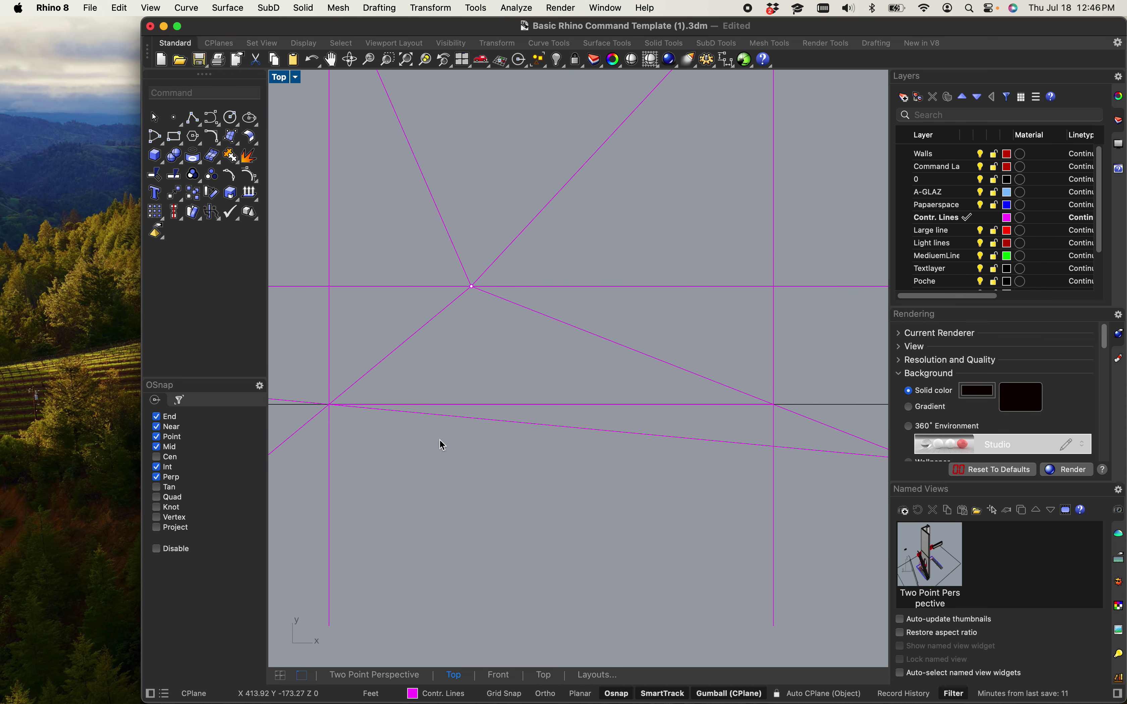
# - Explode the closed door outline into four separate lines
pyautogui.scroll(-5, 436, 437)
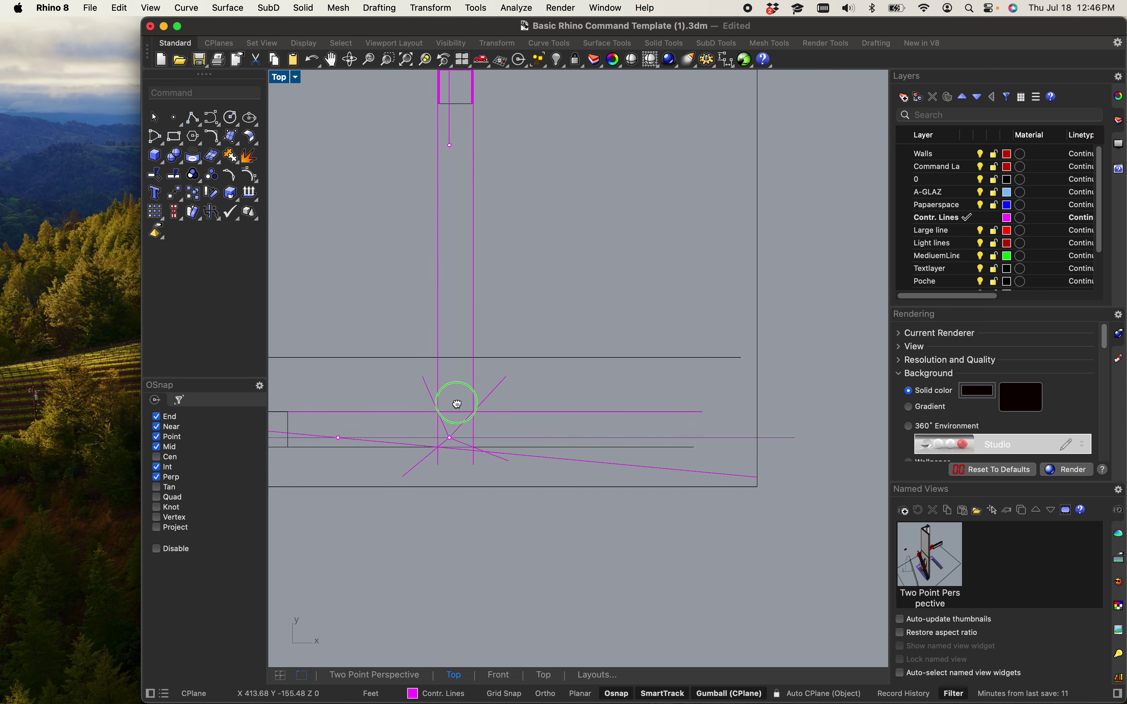
pyautogui.scroll(8, 520, 174)
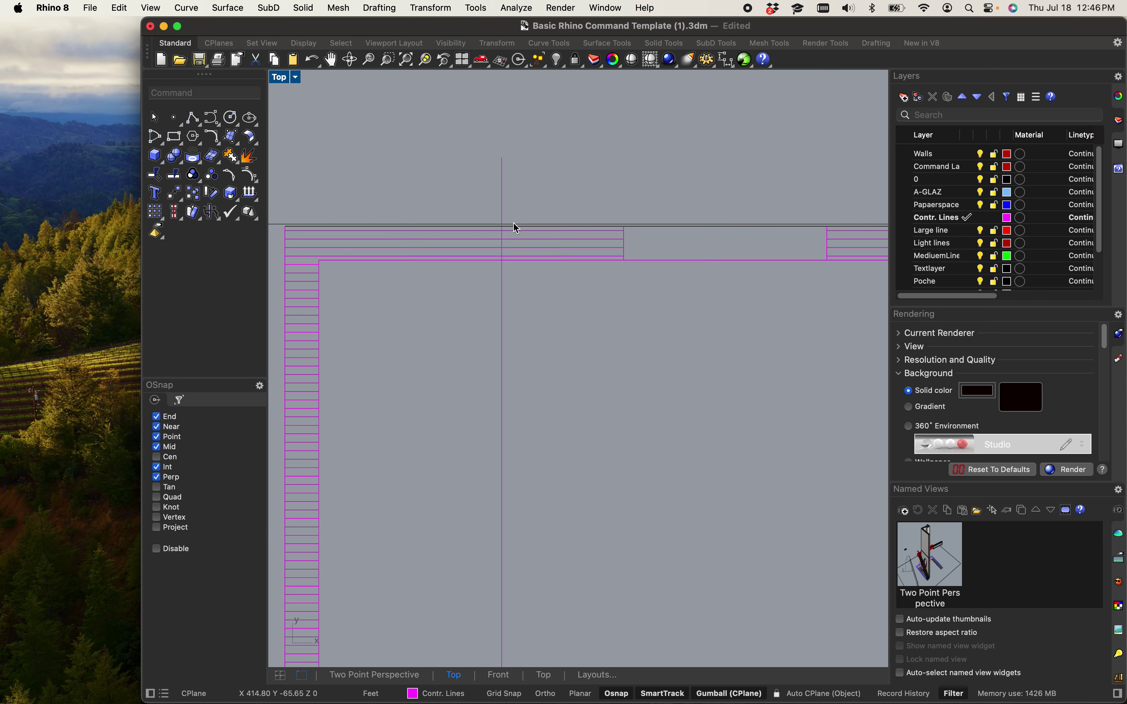
pyautogui.scroll(-5, 559, 274)
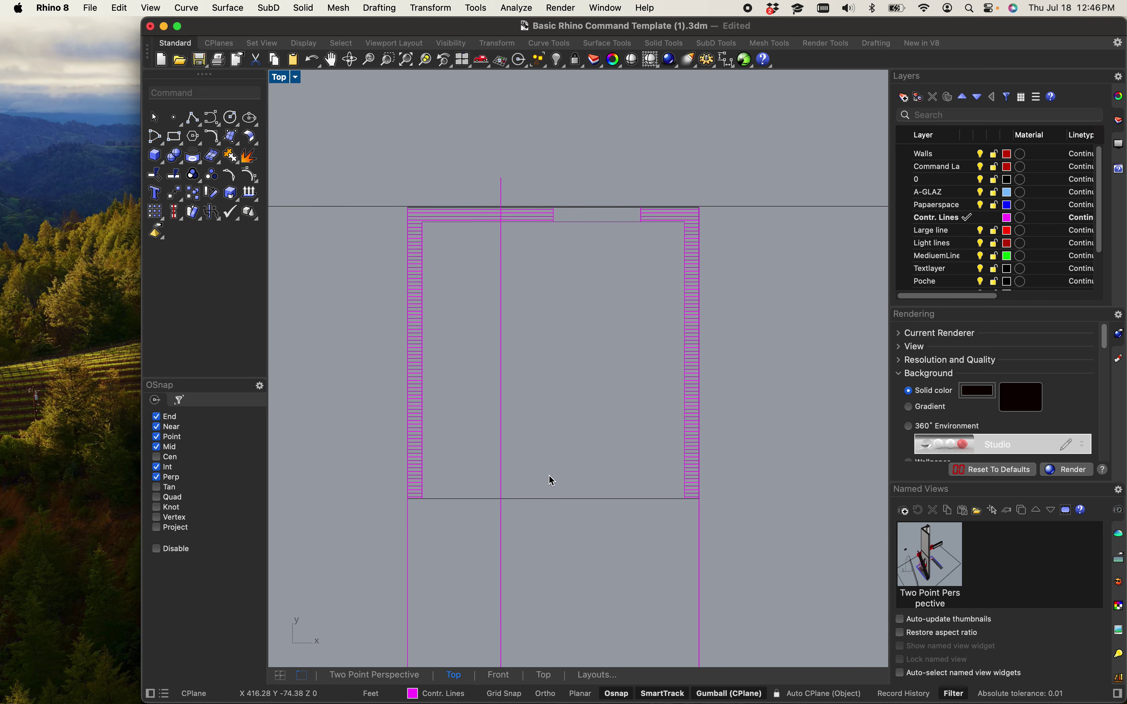
pyautogui.scroll(3, 589, 218)
pyautogui.scroll(1, 589, 218)
pyautogui.scroll(-4, 566, 465)
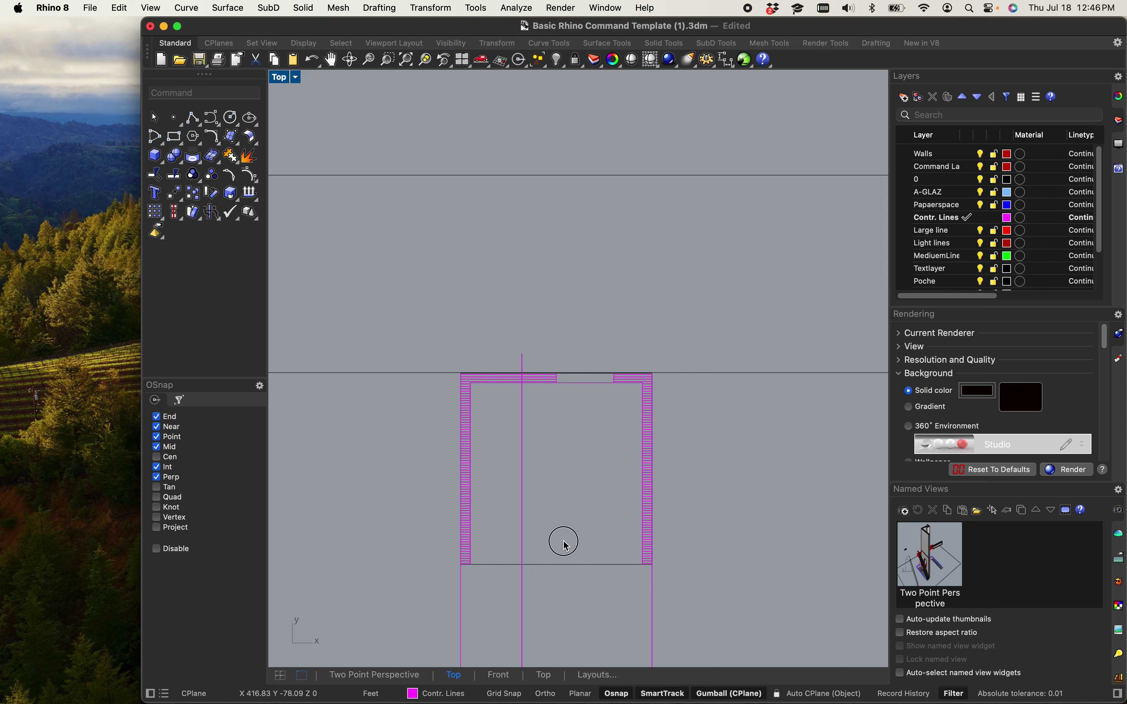
pyautogui.click(565, 540)
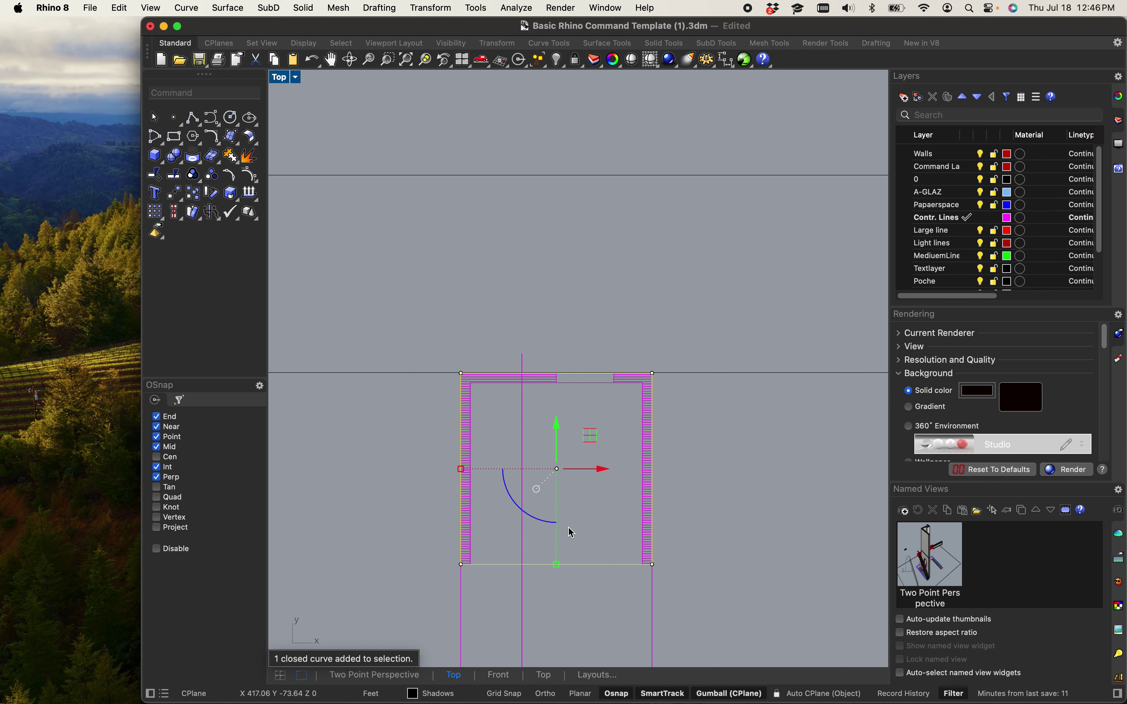
pyautogui.write('explo')
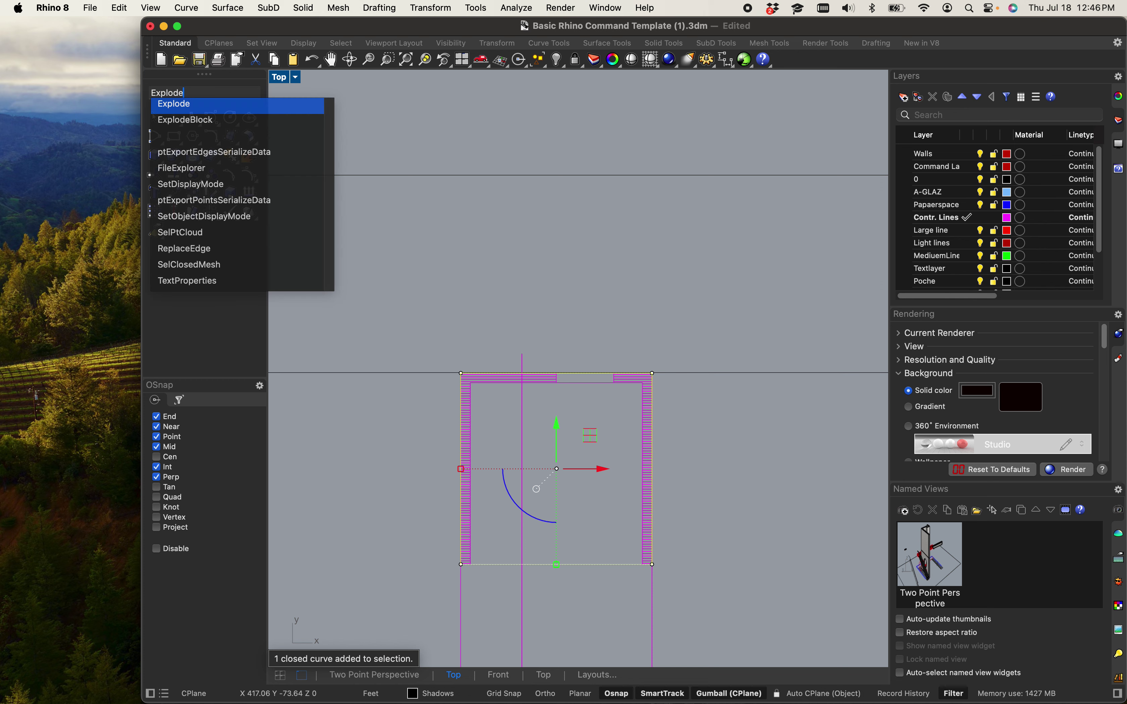
pyautogui.press('Return')
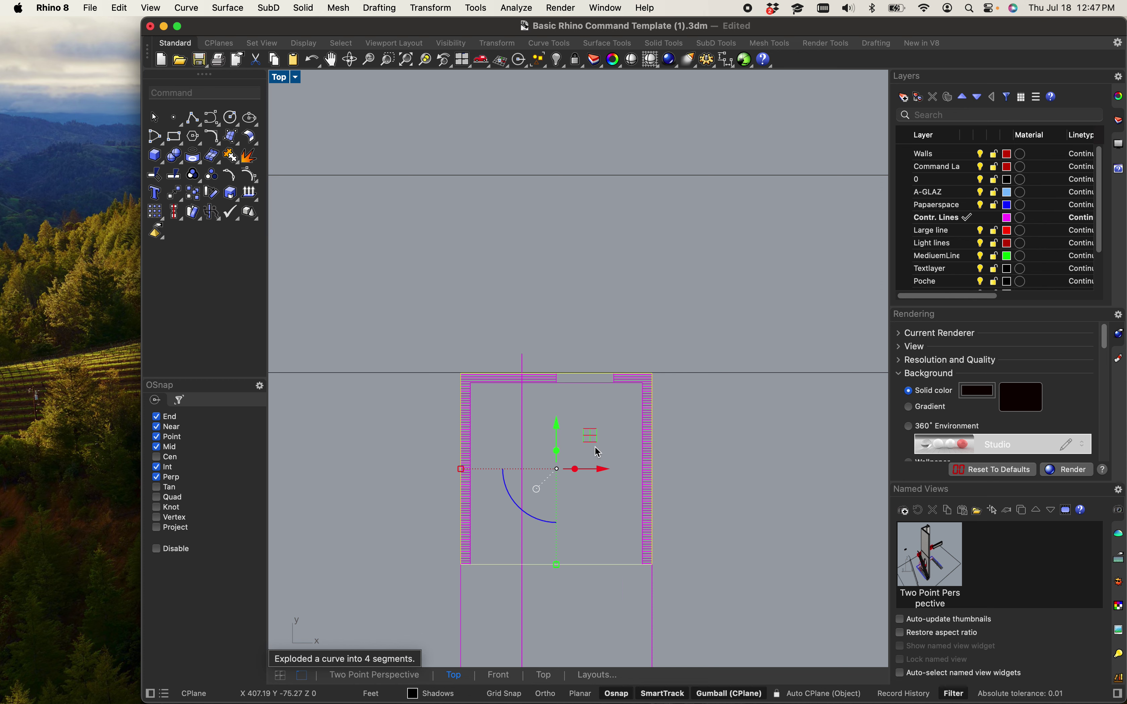
pyautogui.press('Delete')
# - Divide the outline's bottom edge line into 10 equal segments
pyautogui.click(607, 563)
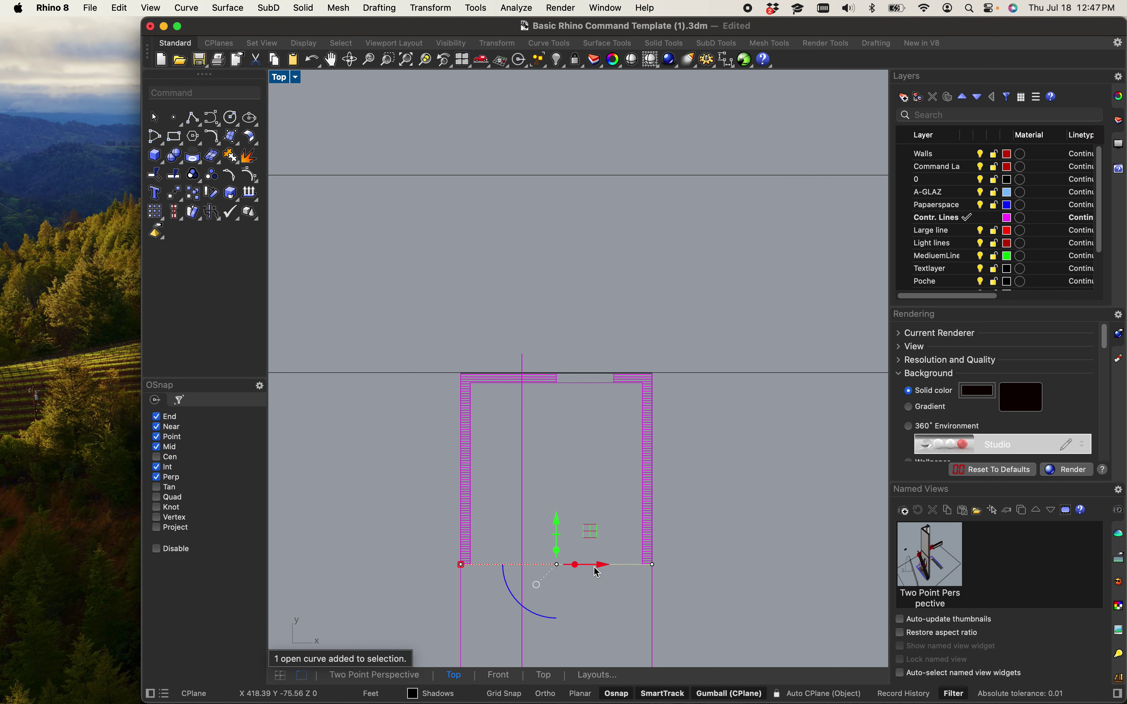
pyautogui.moveTo(601, 557); pyautogui.dragTo(598, 454, button='right')
pyautogui.write('Di')
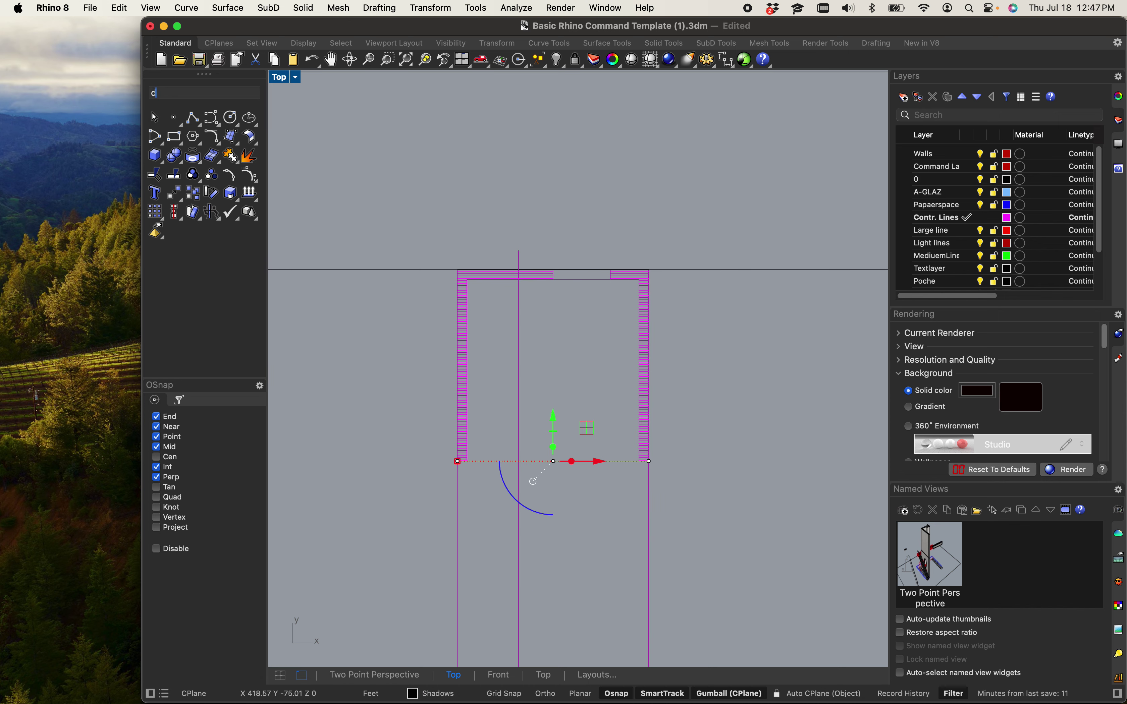
pyautogui.write('vide')
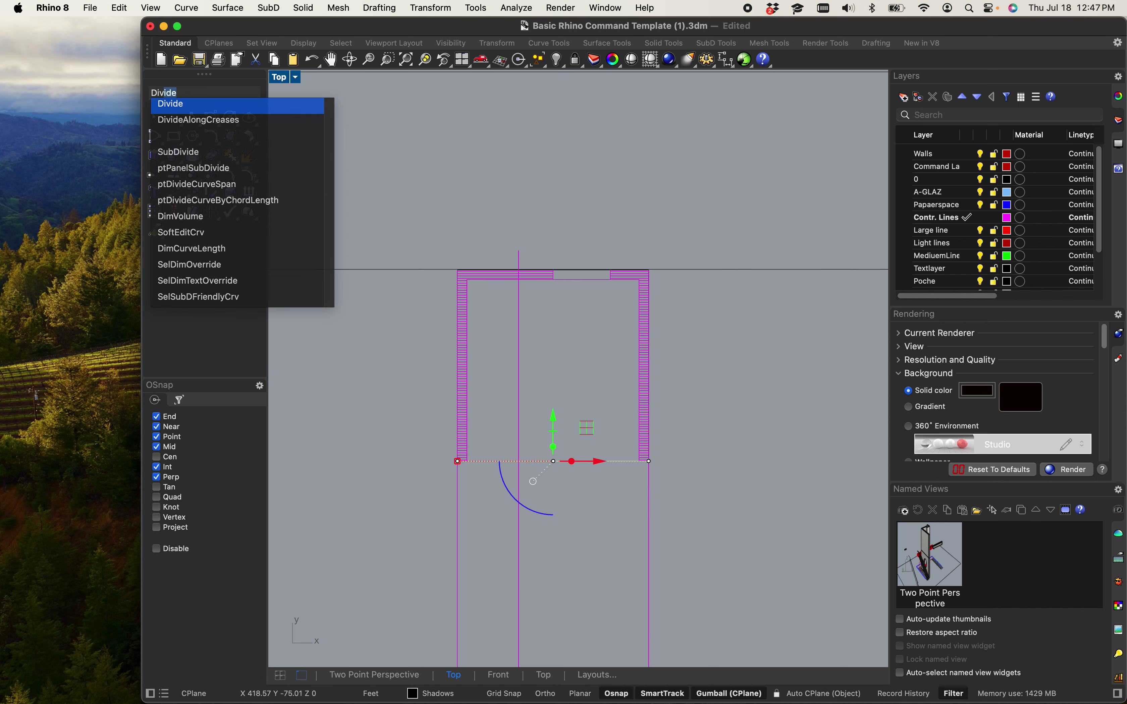
pyautogui.press('Return')
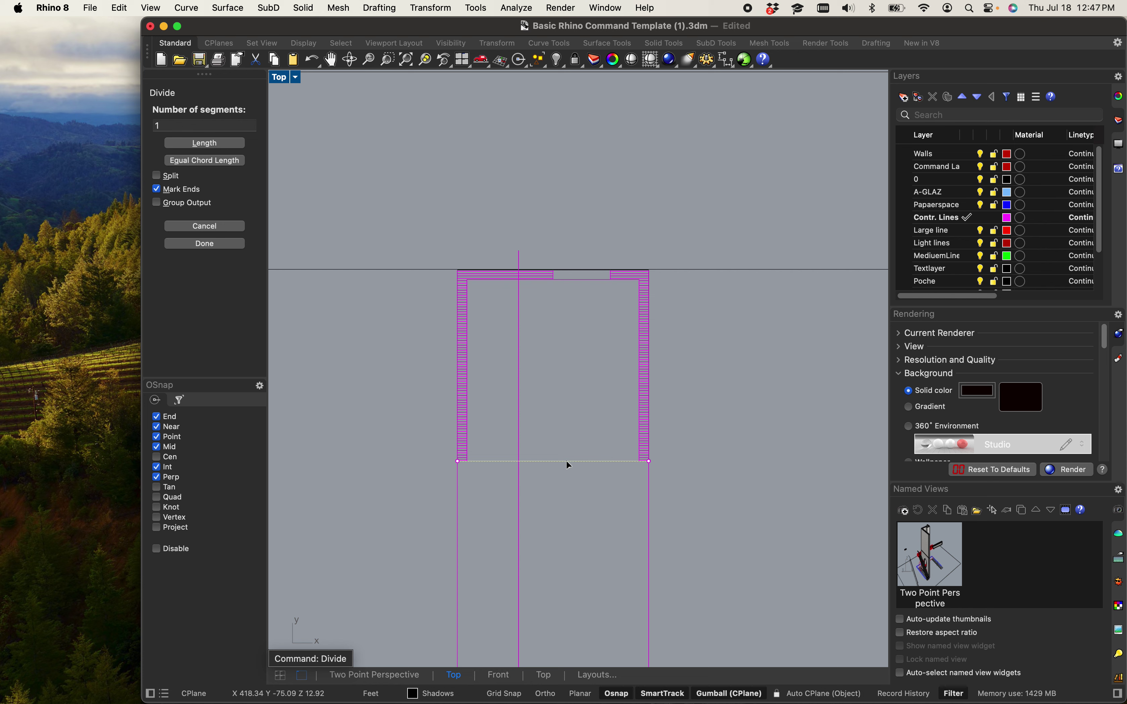
pyautogui.click(195, 123)
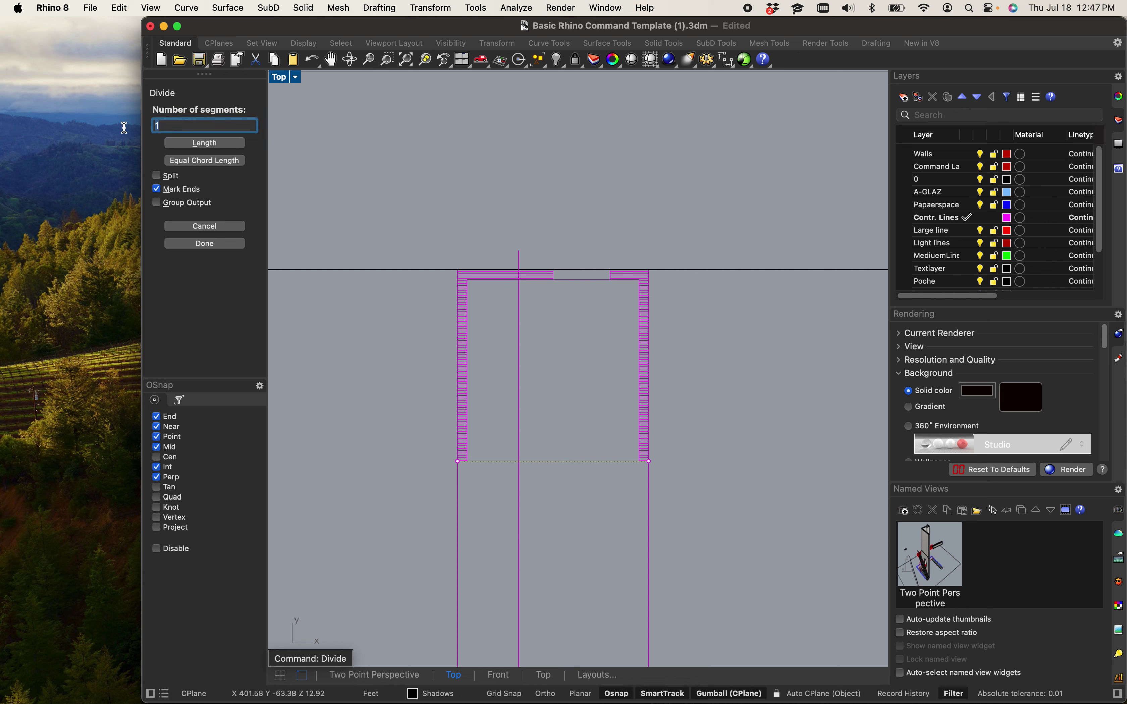
pyautogui.write('10')
pyautogui.press('Return')
pyautogui.click(360, 423)
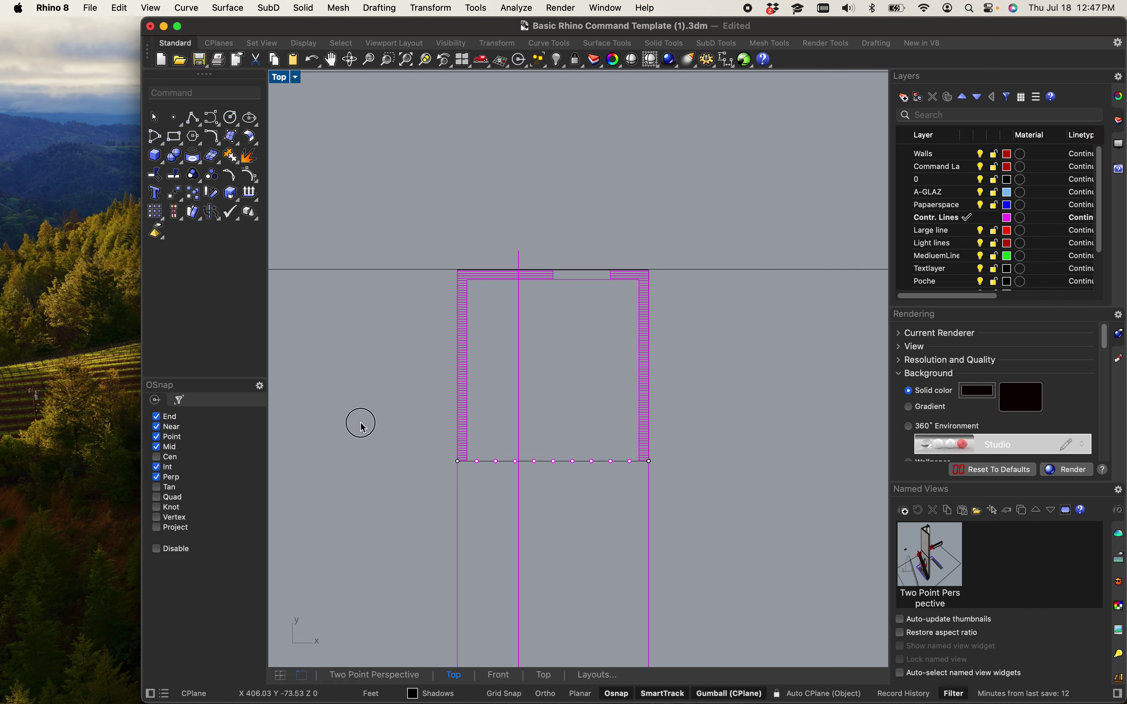
pyautogui.scroll(6, 551, 562)
pyautogui.moveTo(563, 565); pyautogui.dragTo(551, 458, button='right')
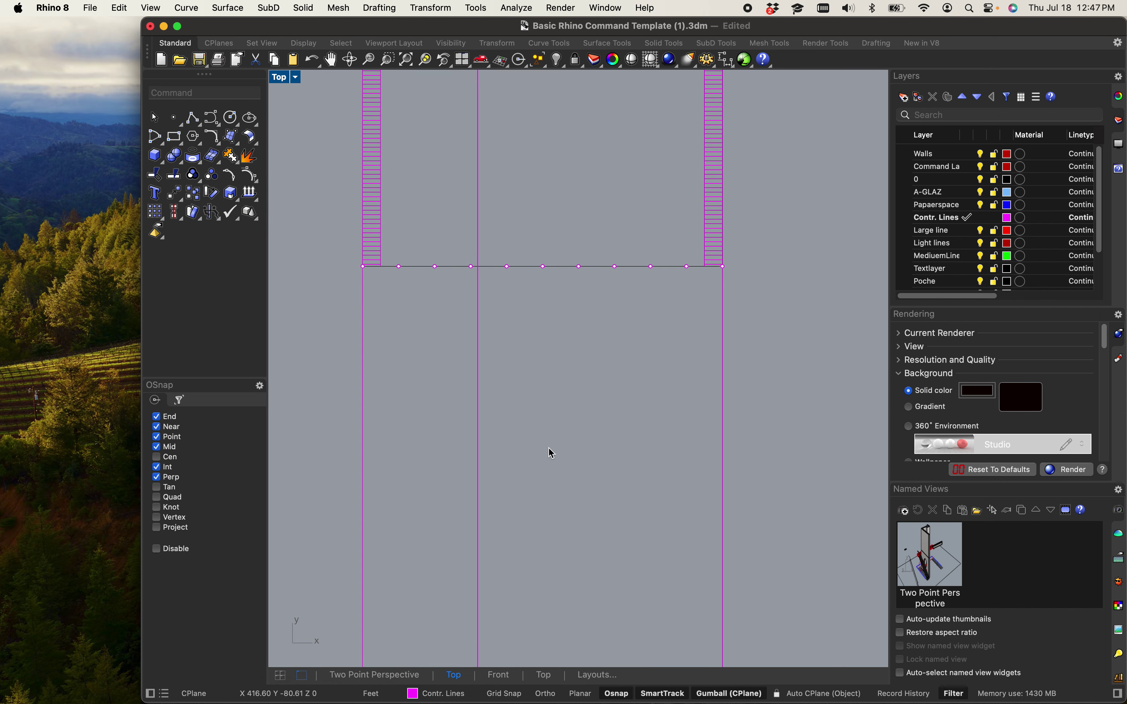
# - Begin a line at a division point, then cancel it after panning out to see the room
pyautogui.write('l')
pyautogui.press('Return')
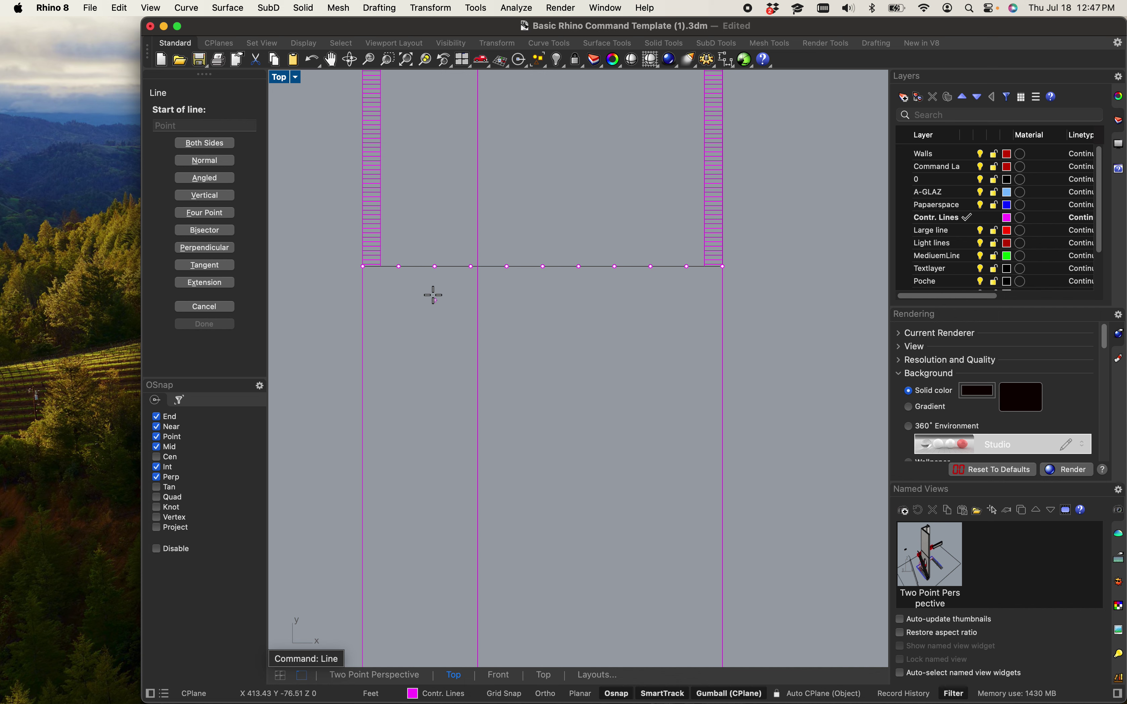
pyautogui.click(398, 267)
pyautogui.scroll(-10, 420, 428)
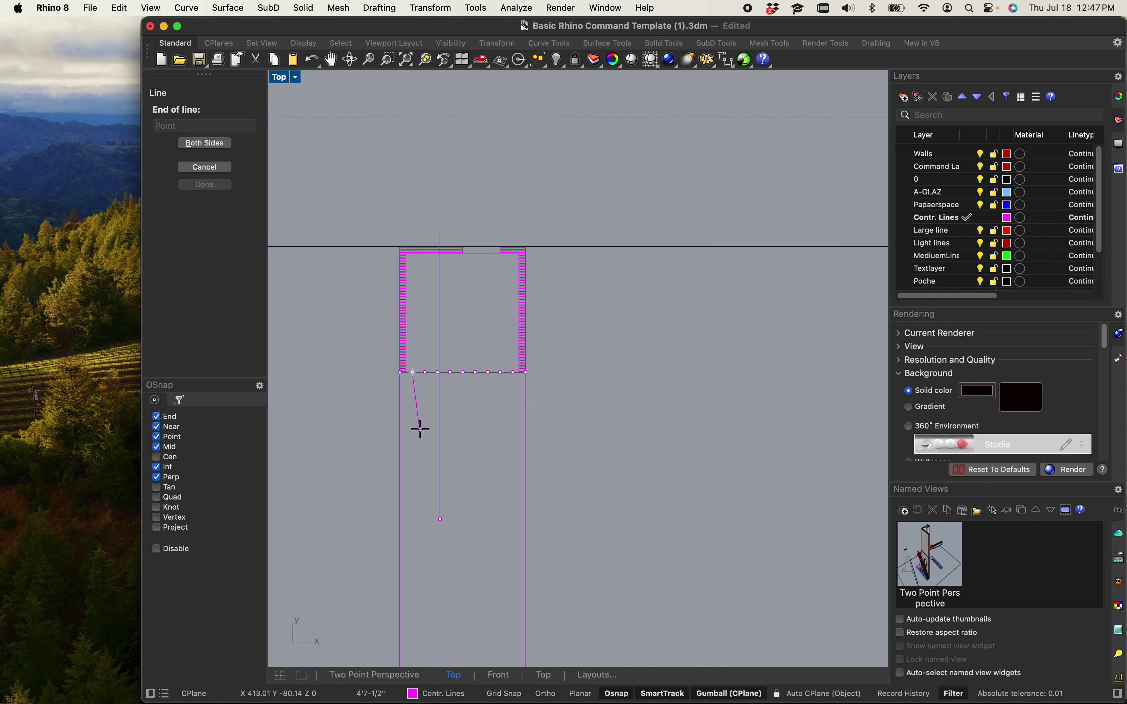
pyautogui.moveTo(420, 428); pyautogui.dragTo(419, 349, button='right')
pyautogui.press('Escape')
pyautogui.scroll(5, 404, 350)
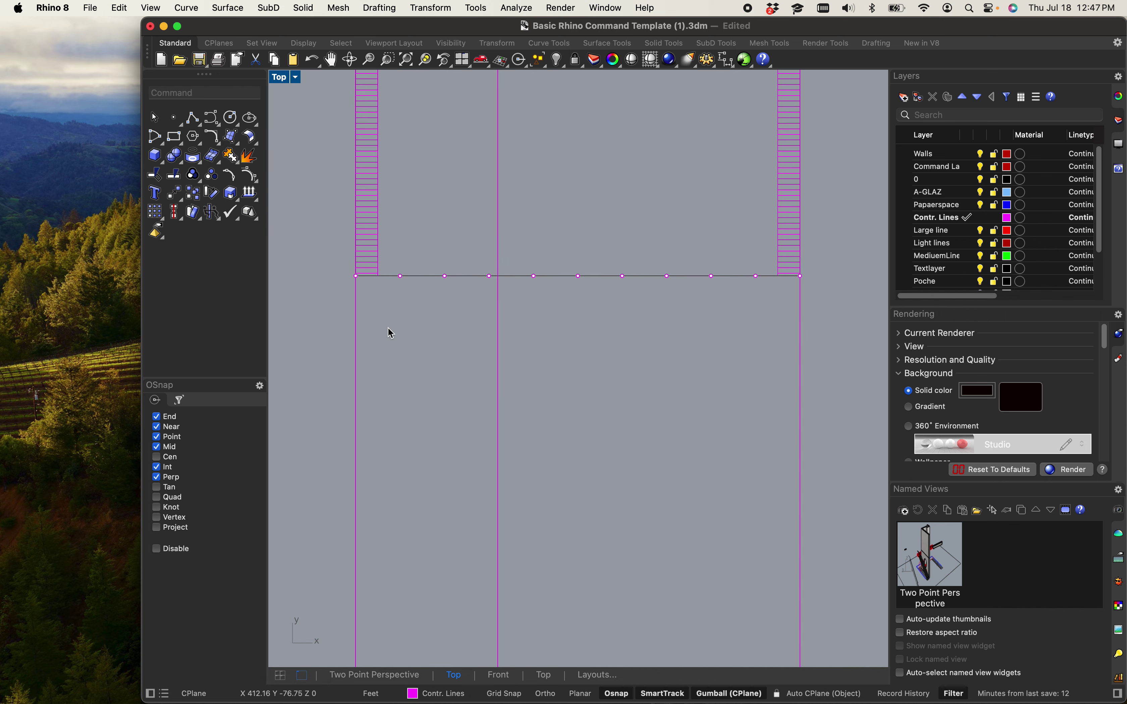
# - Select the divided line with its 11 points and copy it from the line's end
pyautogui.moveTo(334, 266); pyautogui.dragTo(859, 310)
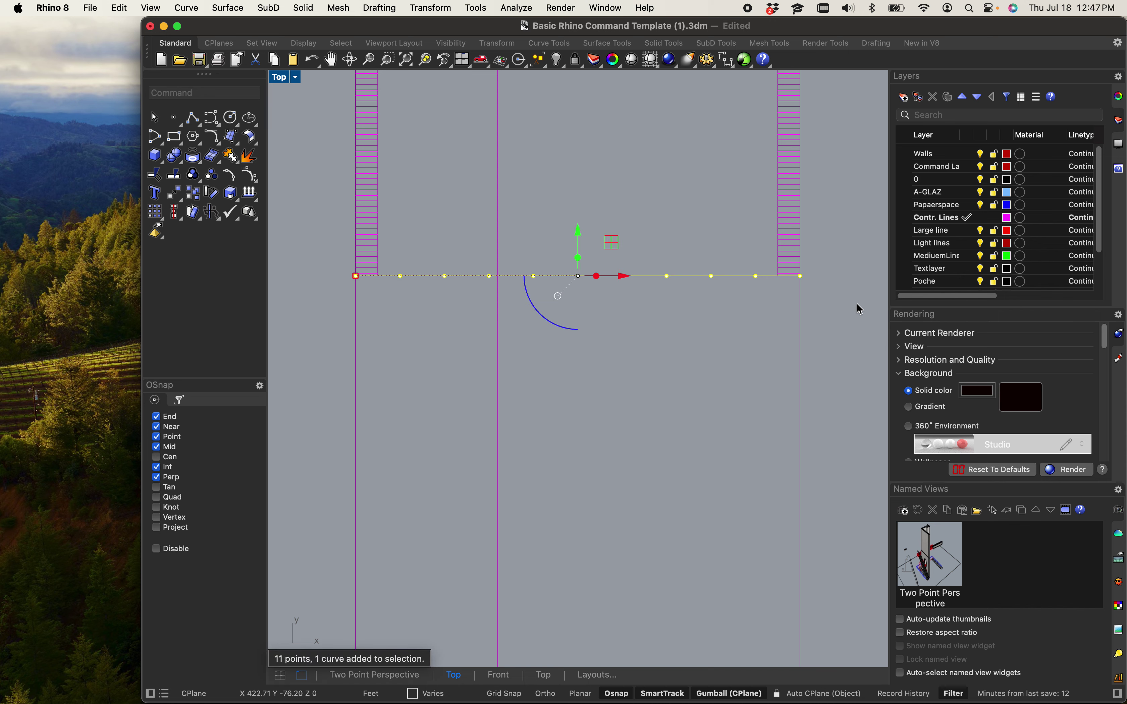
pyautogui.write('copy')
pyautogui.press('Return')
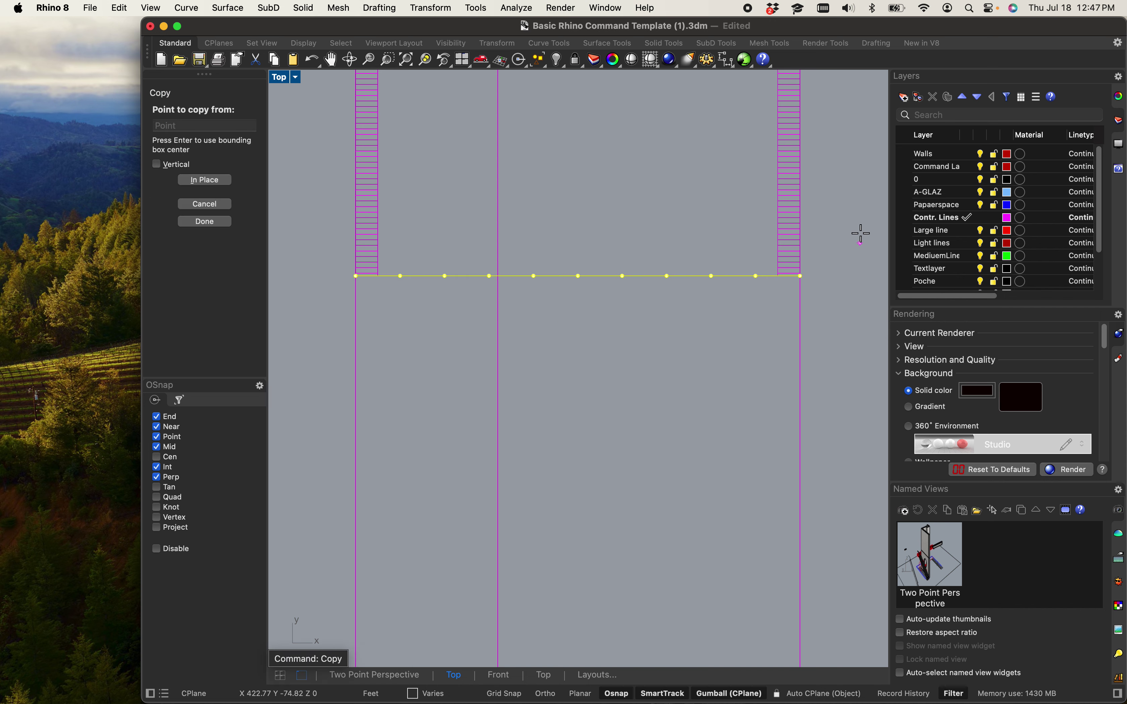
pyautogui.scroll(3, 814, 277)
pyautogui.click(773, 268)
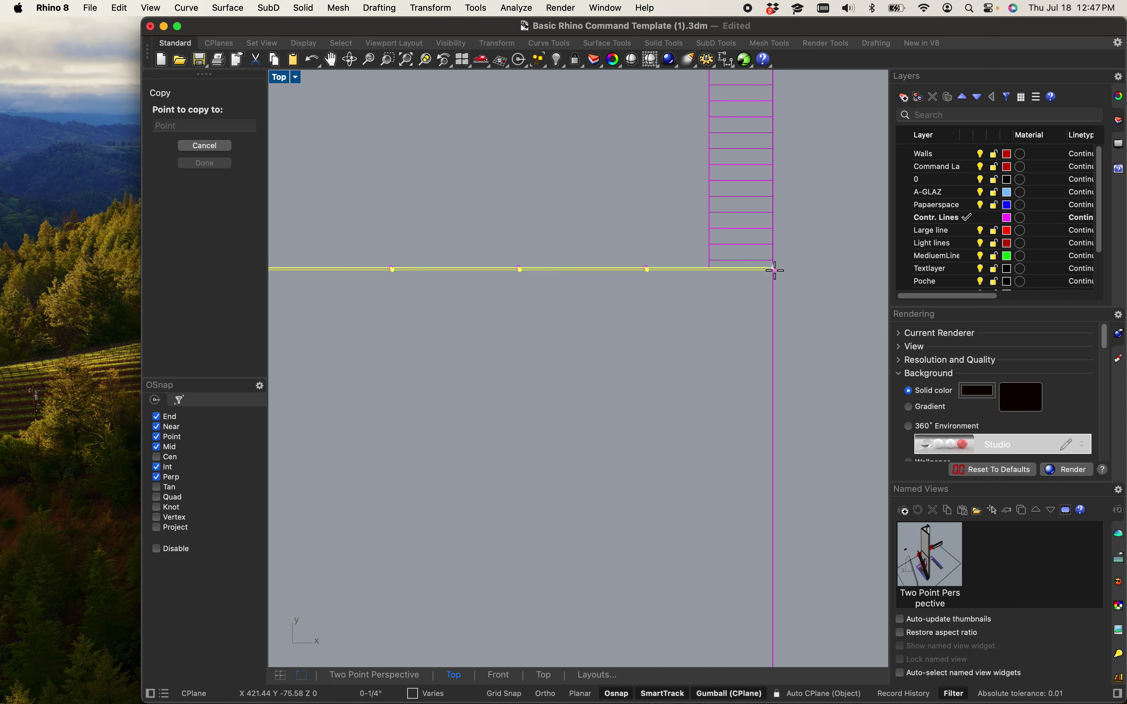
# - Place the copy on the lower construction-line intersection
pyautogui.scroll(-3, 771, 284)
pyautogui.scroll(-2, 829, 510)
pyautogui.moveTo(829, 510); pyautogui.dragTo(581, 167, button='right')
pyautogui.moveTo(548, 463); pyautogui.dragTo(635, 282, button='right')
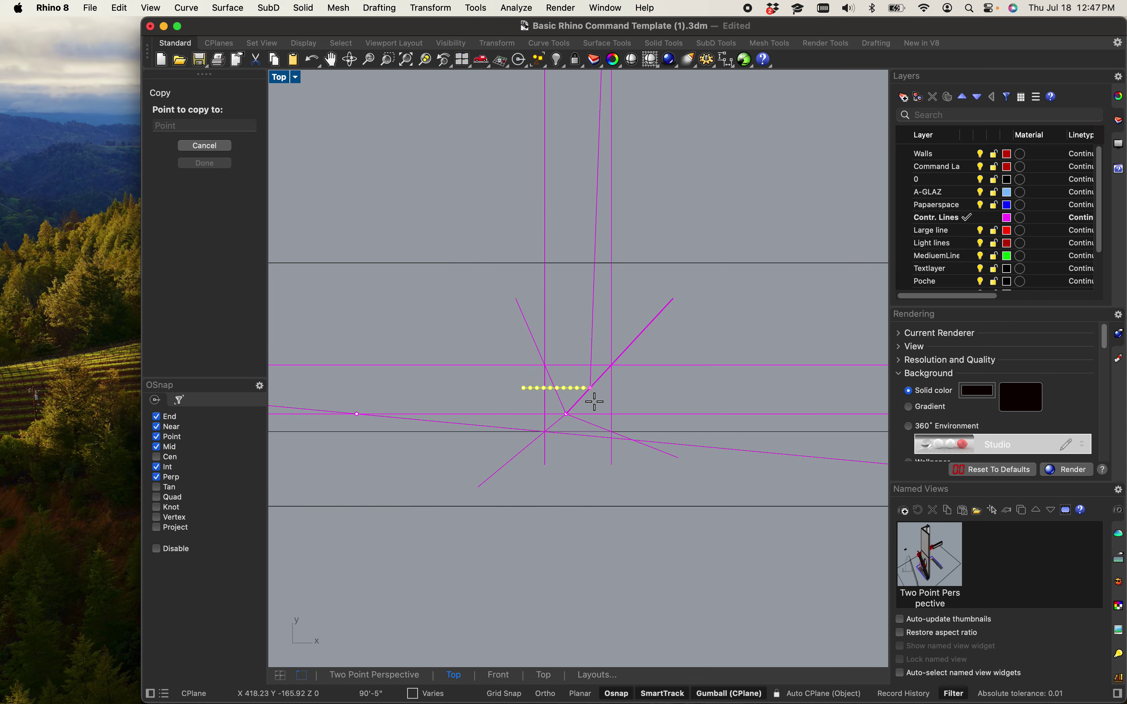
pyautogui.scroll(6, 595, 412)
pyautogui.scroll(3, 644, 466)
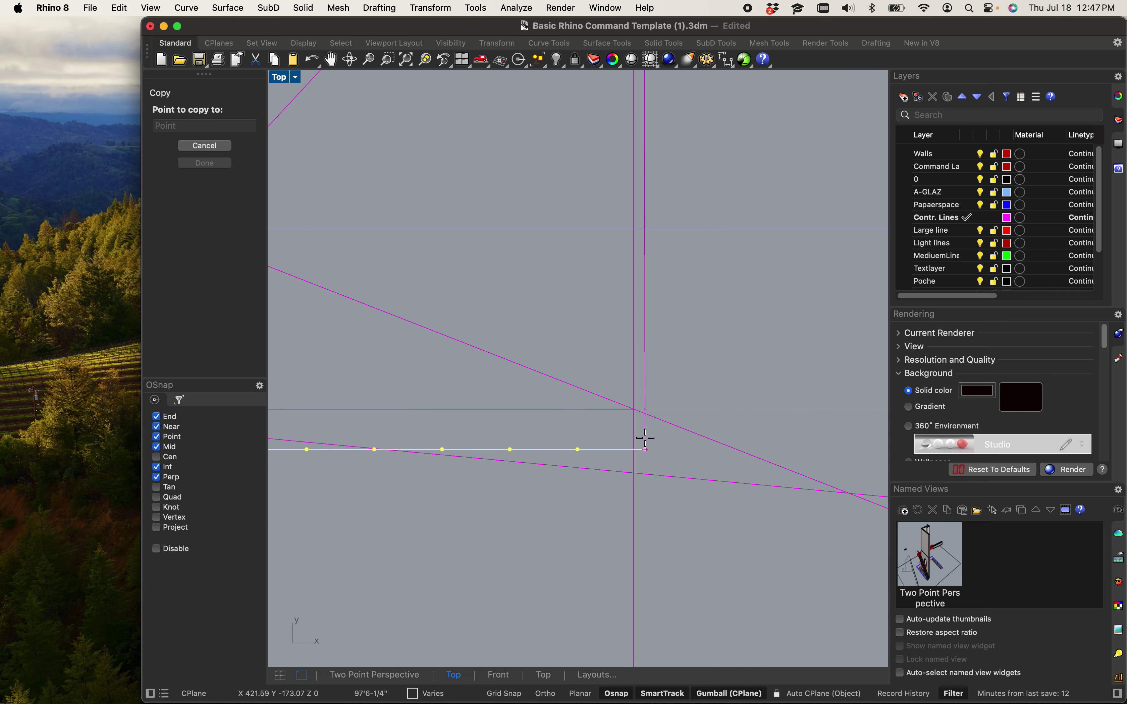
pyautogui.click(634, 409)
pyautogui.scroll(-5, 623, 418)
pyautogui.press('Return')
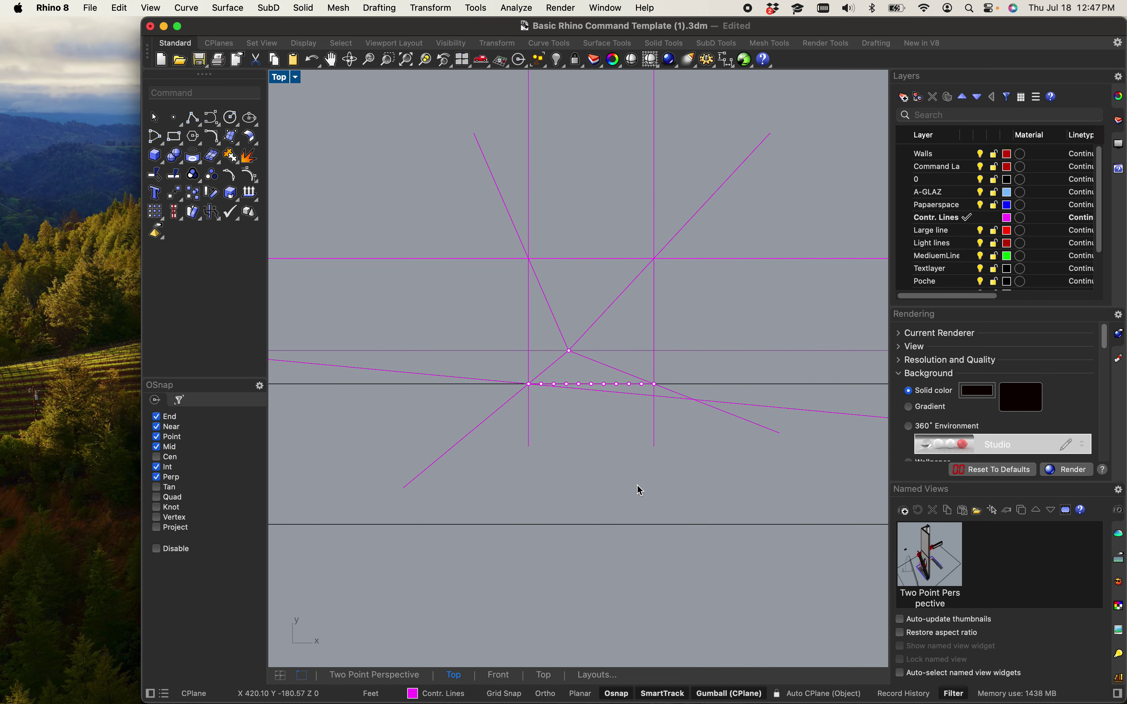
# - Draw the first line from the construction-line intersection to a division point
pyautogui.write('line')
pyautogui.press('Return')
pyautogui.scroll(4, 643, 484)
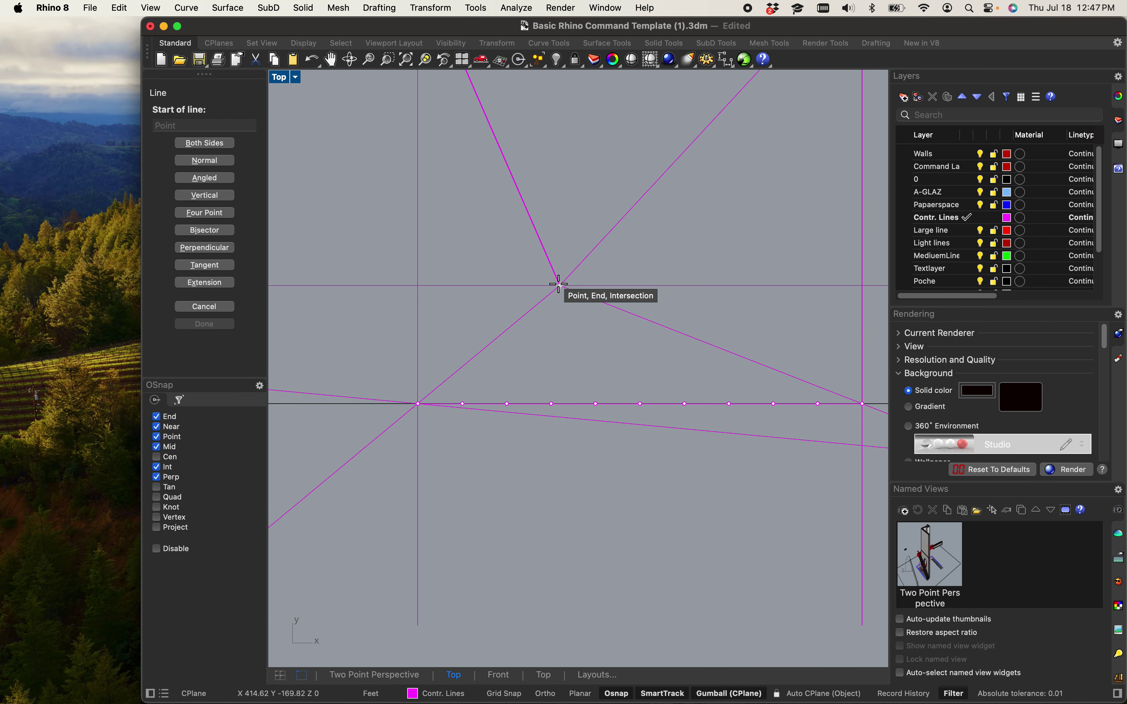
pyautogui.click(560, 286)
pyautogui.scroll(2, 460, 402)
pyautogui.scroll(2, 460, 402)
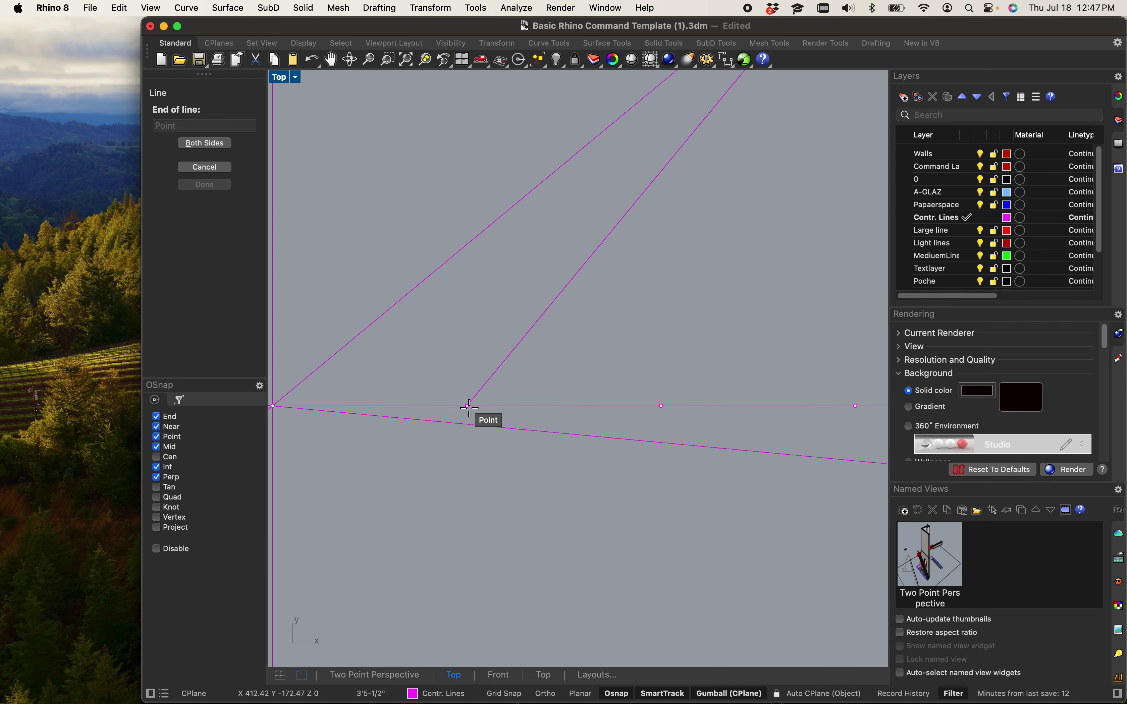
pyautogui.click(463, 403)
# - Draw lines from the next three division points up to the apex
pyautogui.scroll(-2, 464, 408)
pyautogui.moveTo(482, 444); pyautogui.dragTo(455, 465, button='right')
pyautogui.rightClick(494, 460)
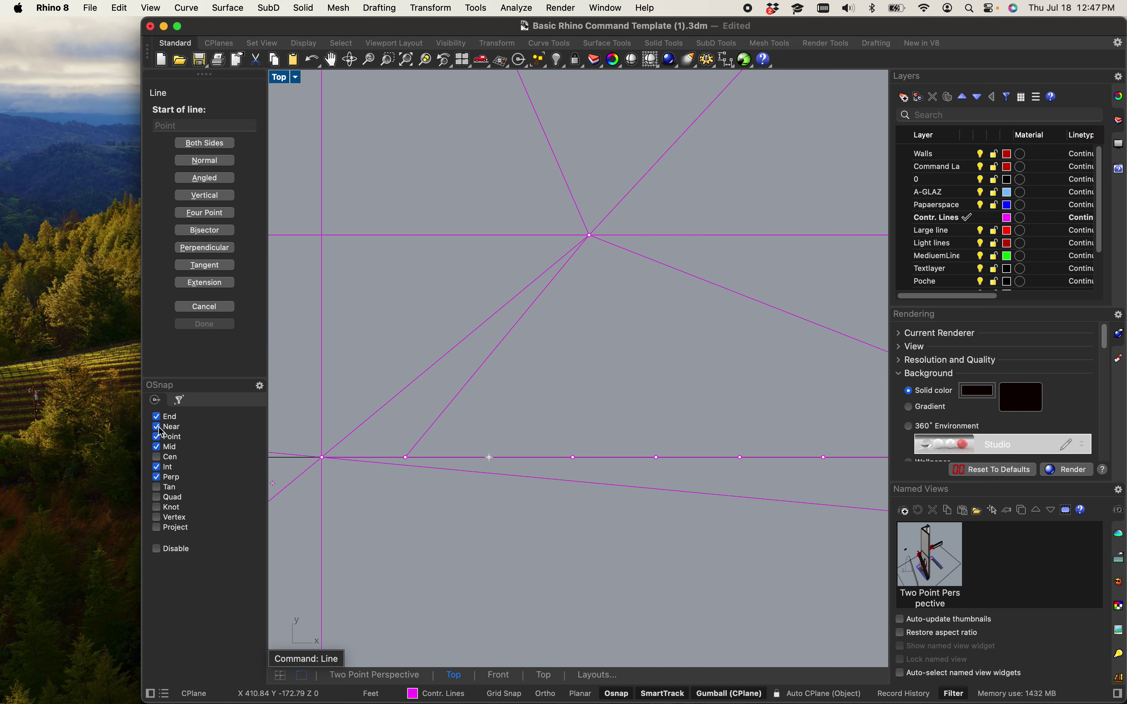
pyautogui.click(490, 459)
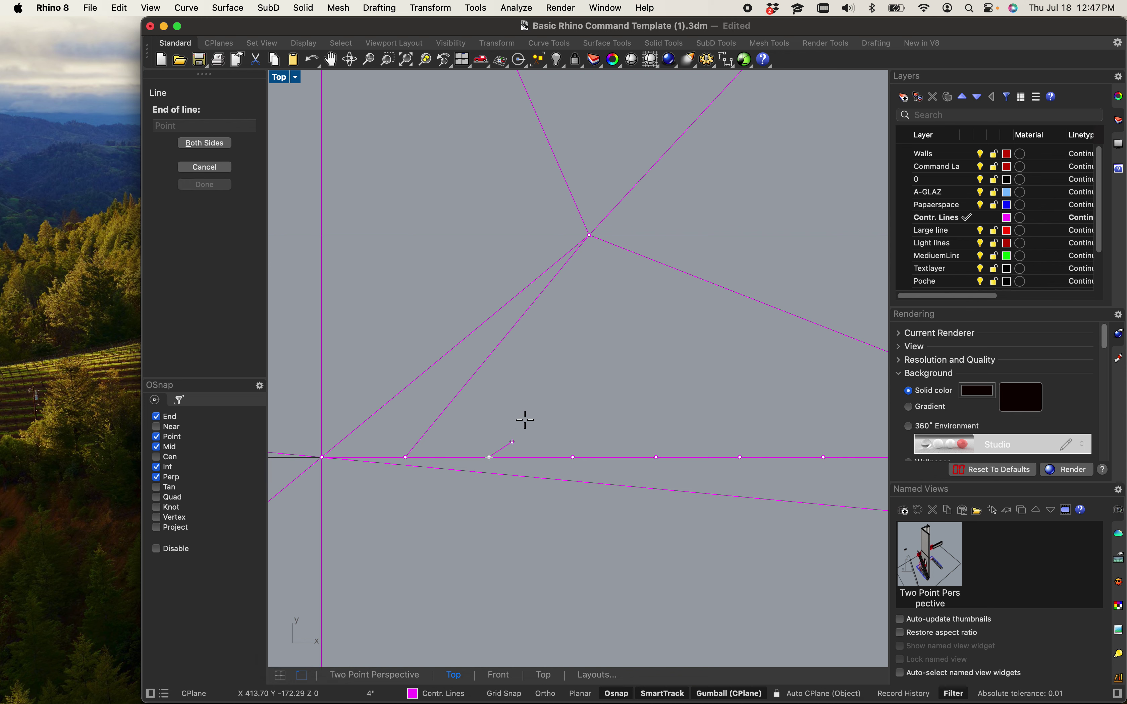
pyautogui.click(590, 235)
pyautogui.rightClick(570, 448)
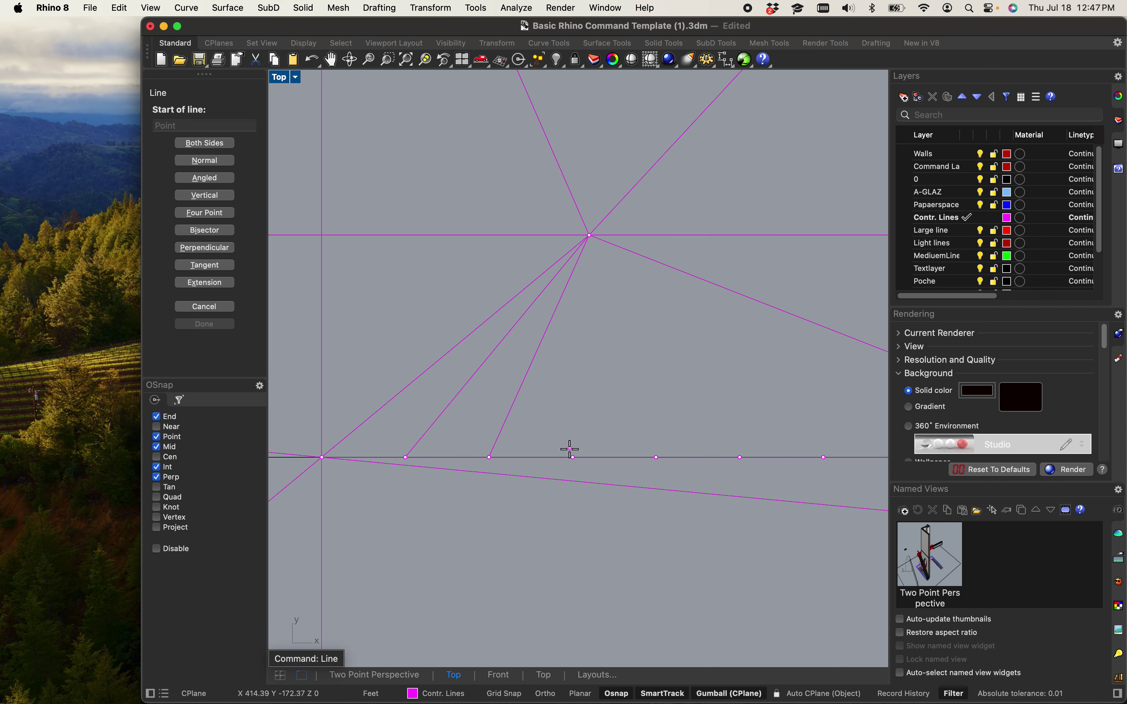
pyautogui.click(571, 457)
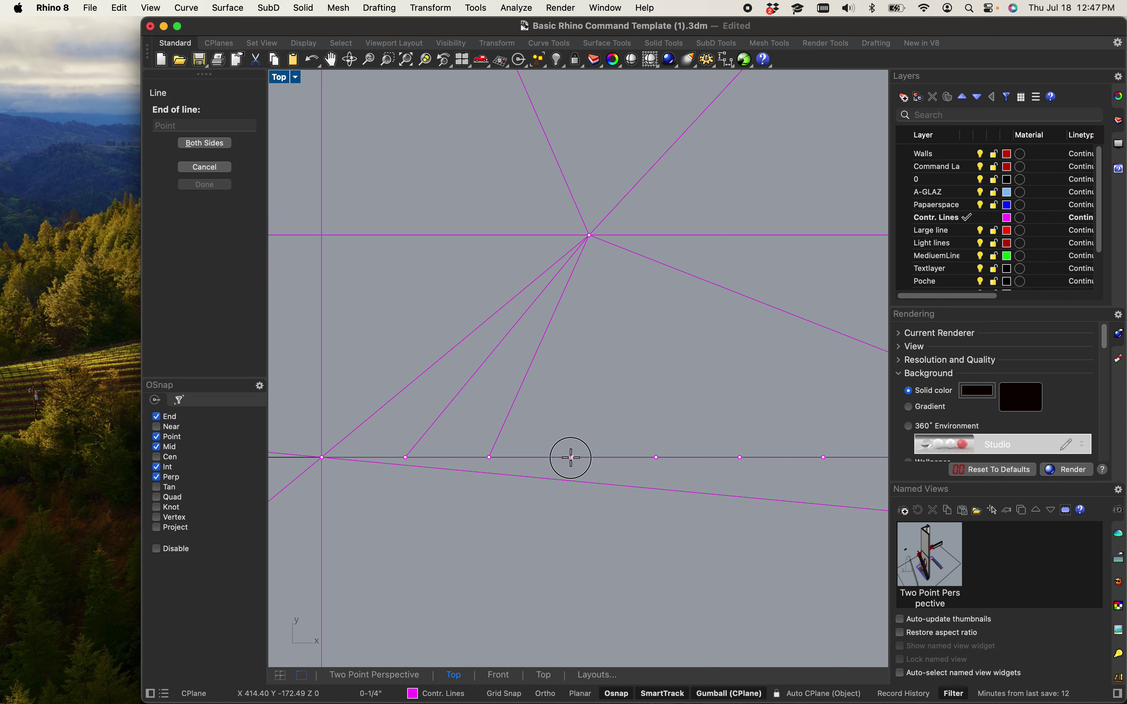
pyautogui.click(591, 239)
pyautogui.press('Return')
pyautogui.click(657, 458)
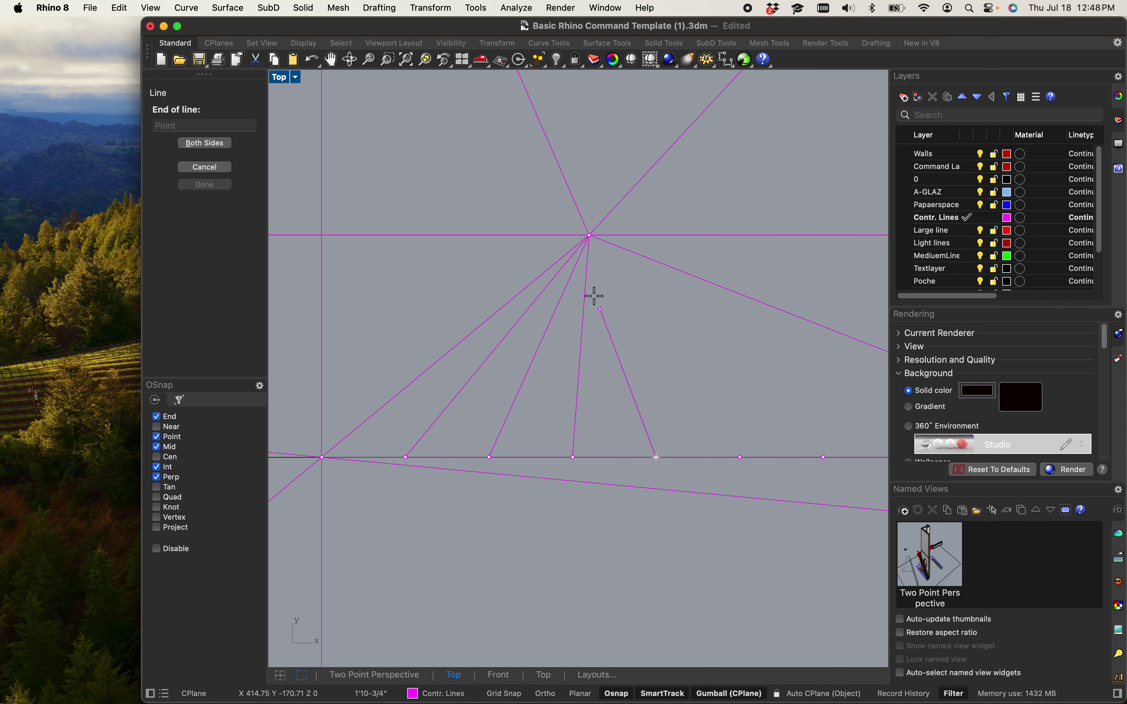
pyautogui.click(590, 236)
# - Add two more lines from division points to the apex
pyautogui.hscroll(5, 593, 355)
pyautogui.press('Return')
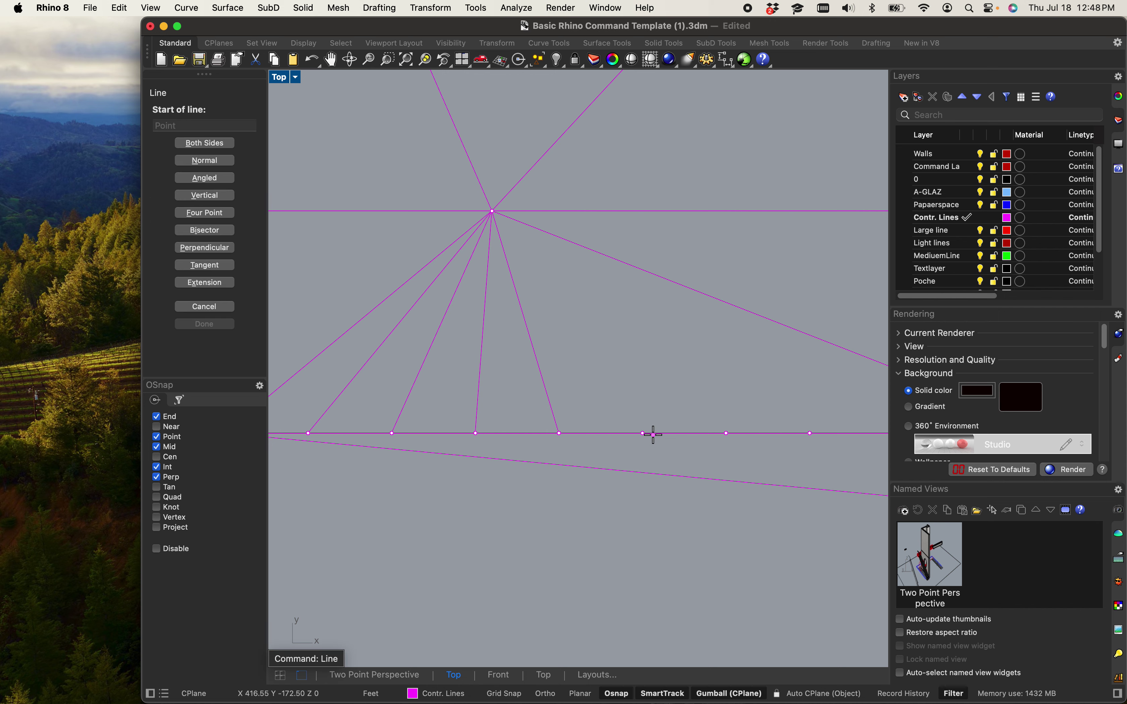
pyautogui.click(643, 434)
pyautogui.click(493, 211)
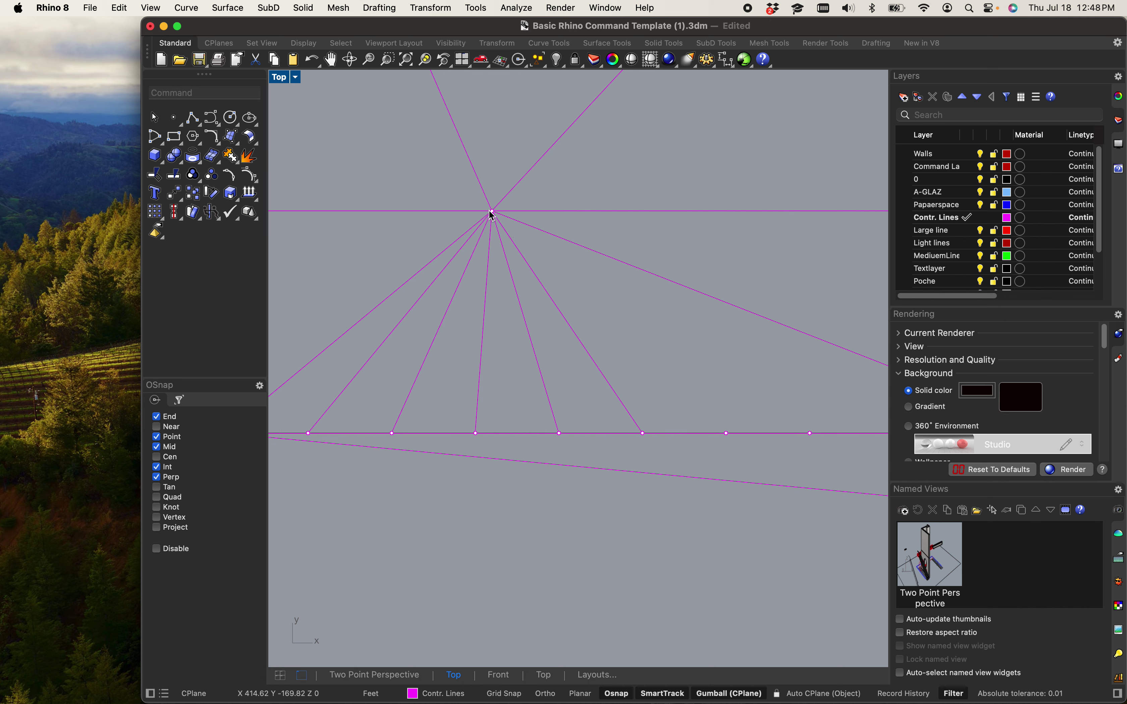
pyautogui.hscroll(3, 654, 397)
pyautogui.press('Return')
pyautogui.click(676, 462)
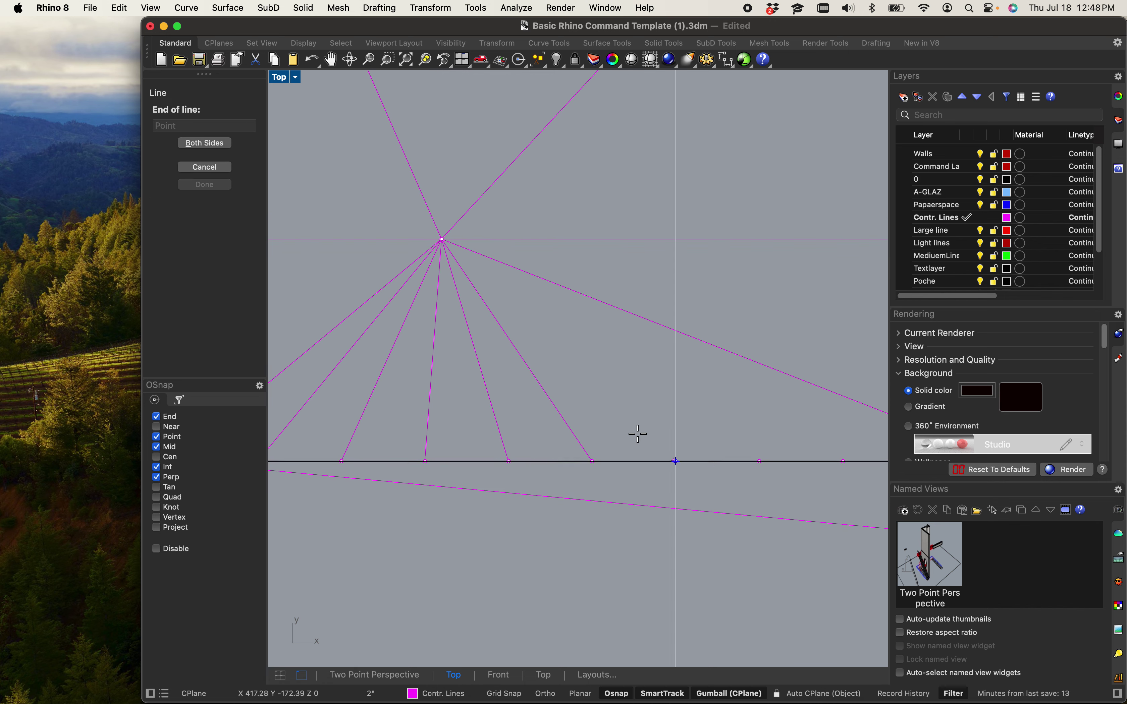
pyautogui.click(442, 241)
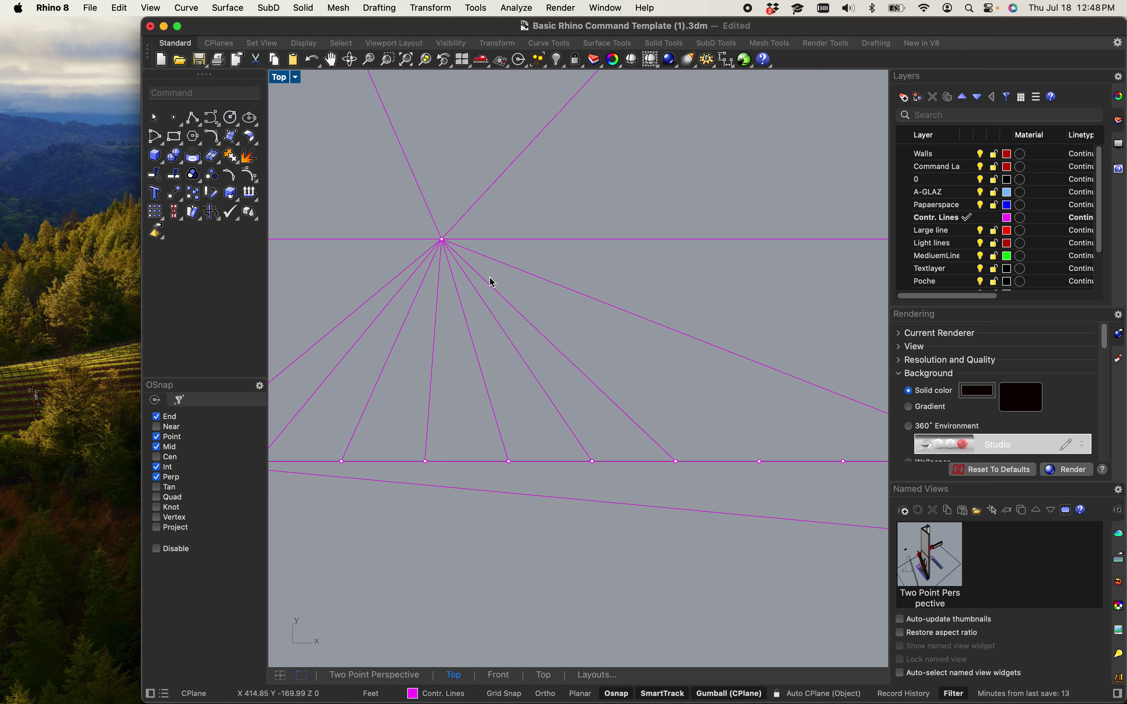
pyautogui.scroll(-3, 490, 276)
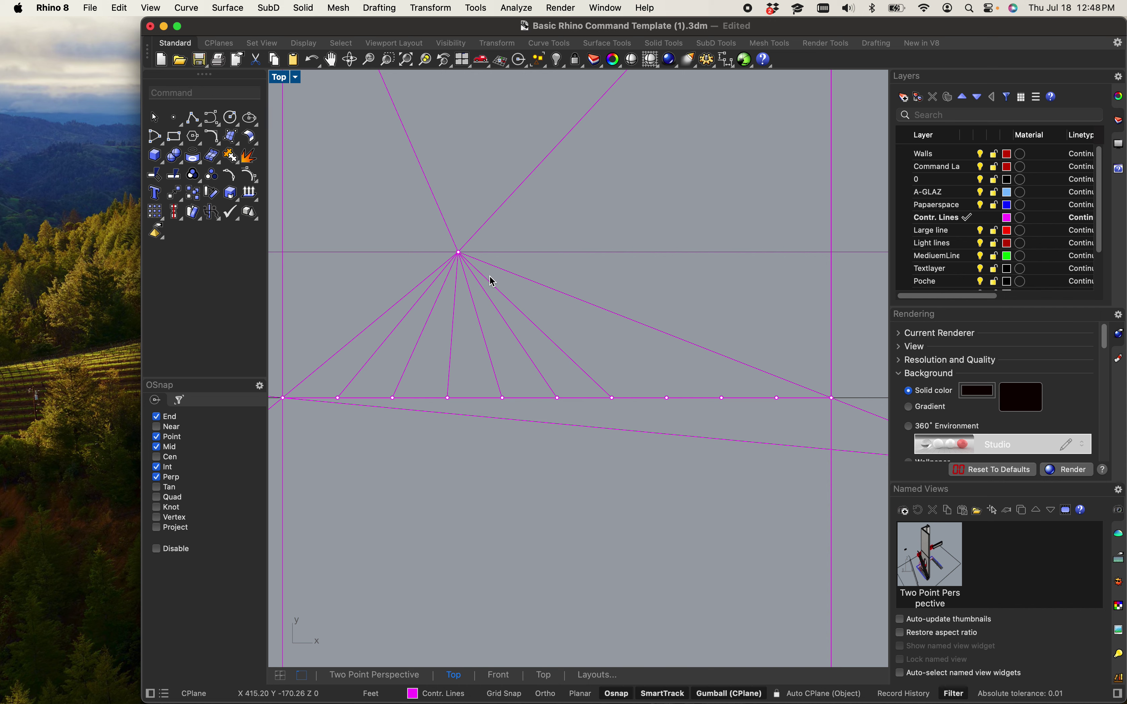
pyautogui.scroll(-4, 489, 276)
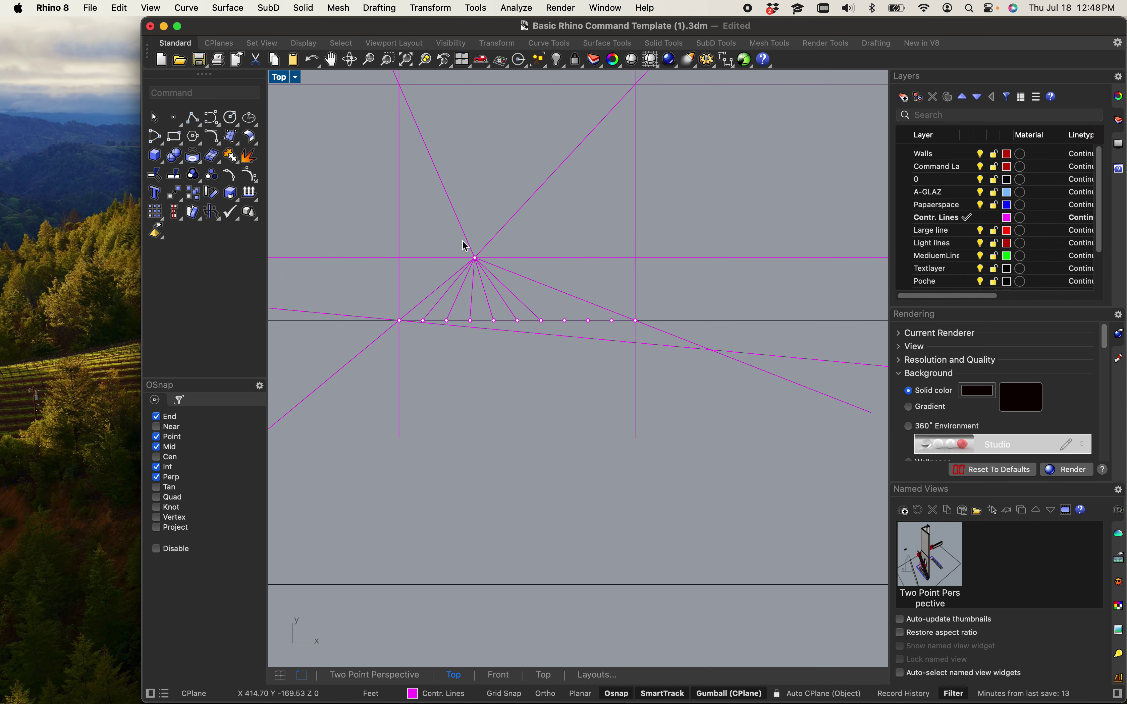
pyautogui.scroll(3, 471, 260)
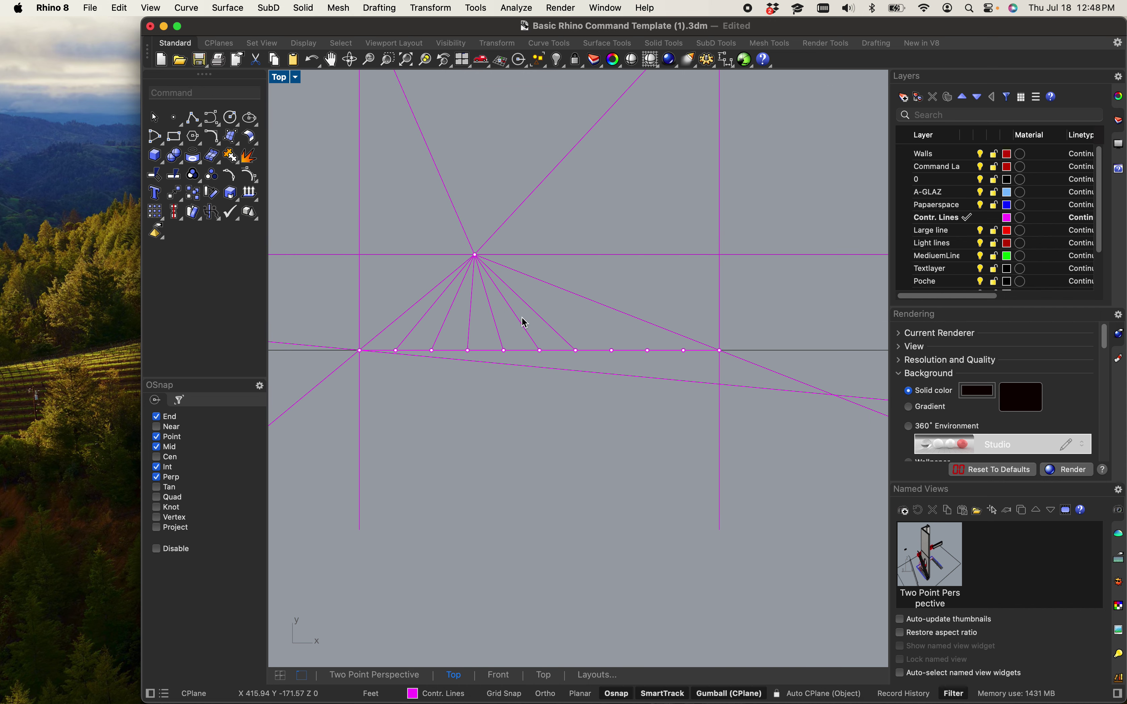
# - Draw a line from the apex down to a baseline point
pyautogui.write('line')
pyautogui.press('Return')
pyautogui.scroll(4, 389, 235)
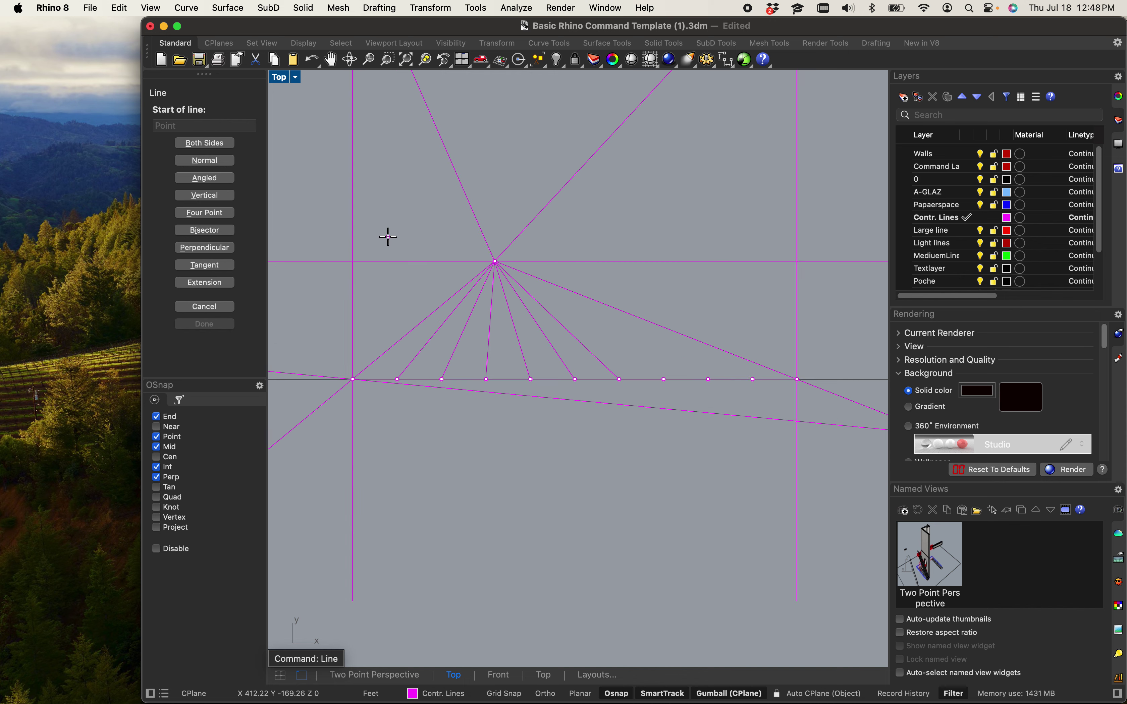
pyautogui.click(553, 274)
pyautogui.scroll(-5, 692, 373)
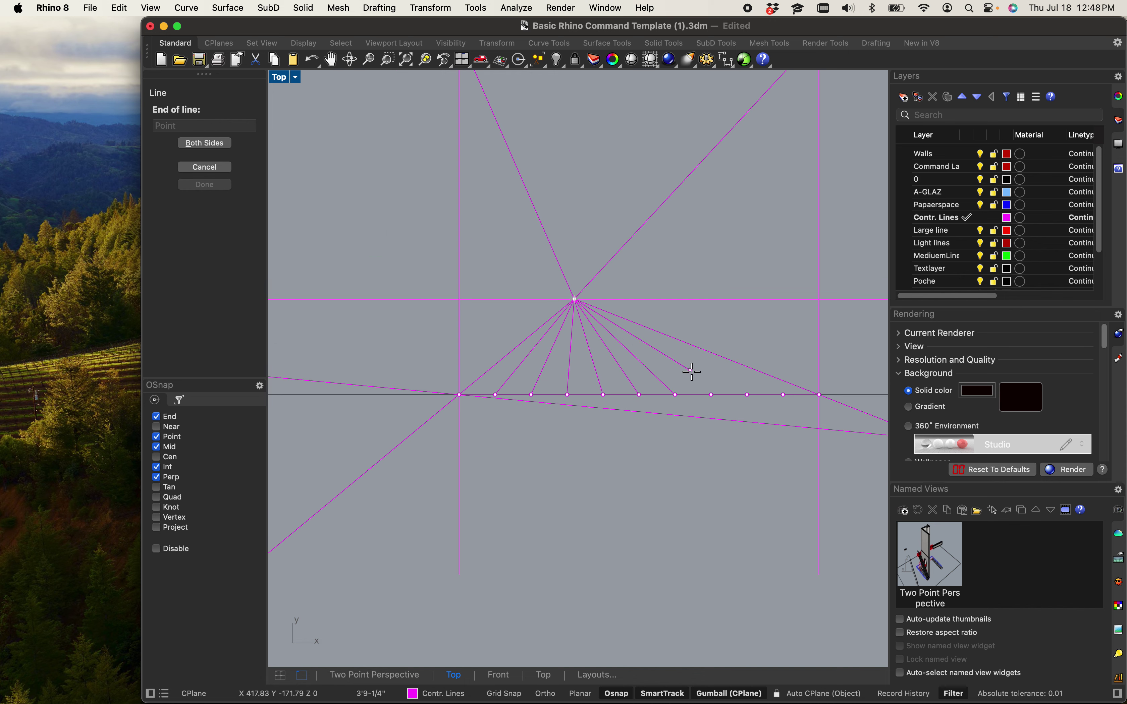
pyautogui.scroll(4, 596, 382)
pyautogui.click(588, 371)
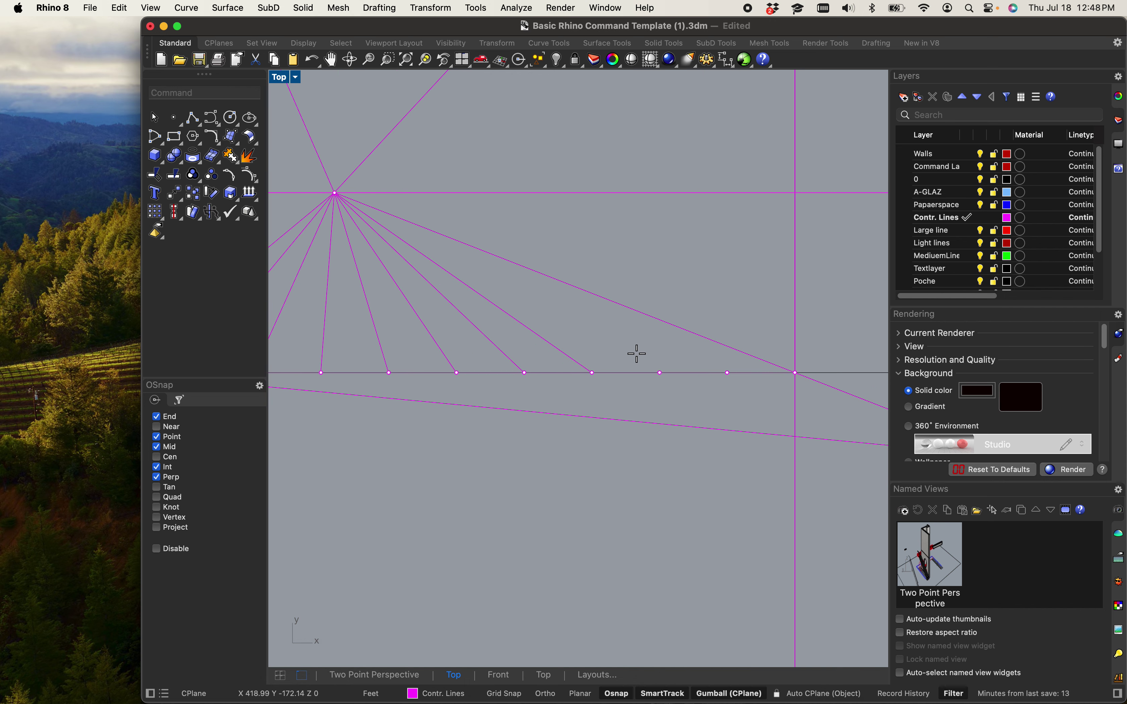
# - Draw the last two lines from division points to the apex and check the whole fan
pyautogui.press('Return')
pyautogui.click(659, 372)
pyautogui.click(336, 194)
pyautogui.press('Return')
pyautogui.click(727, 374)
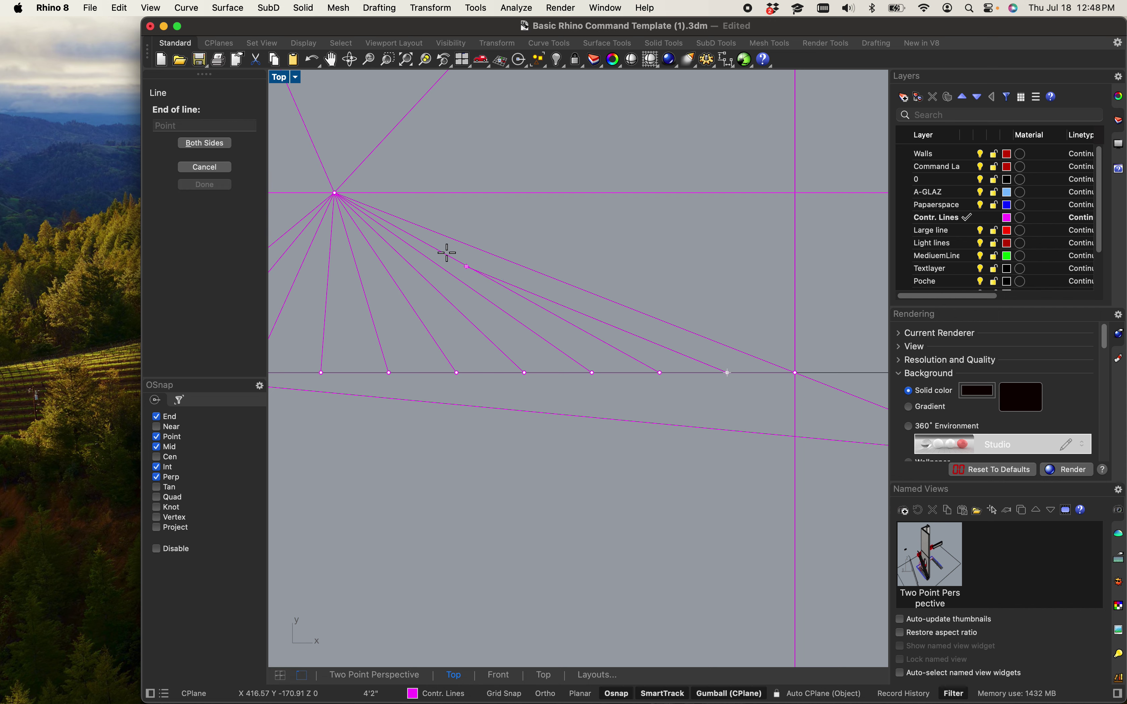
pyautogui.click(336, 193)
pyautogui.scroll(-8, 344, 217)
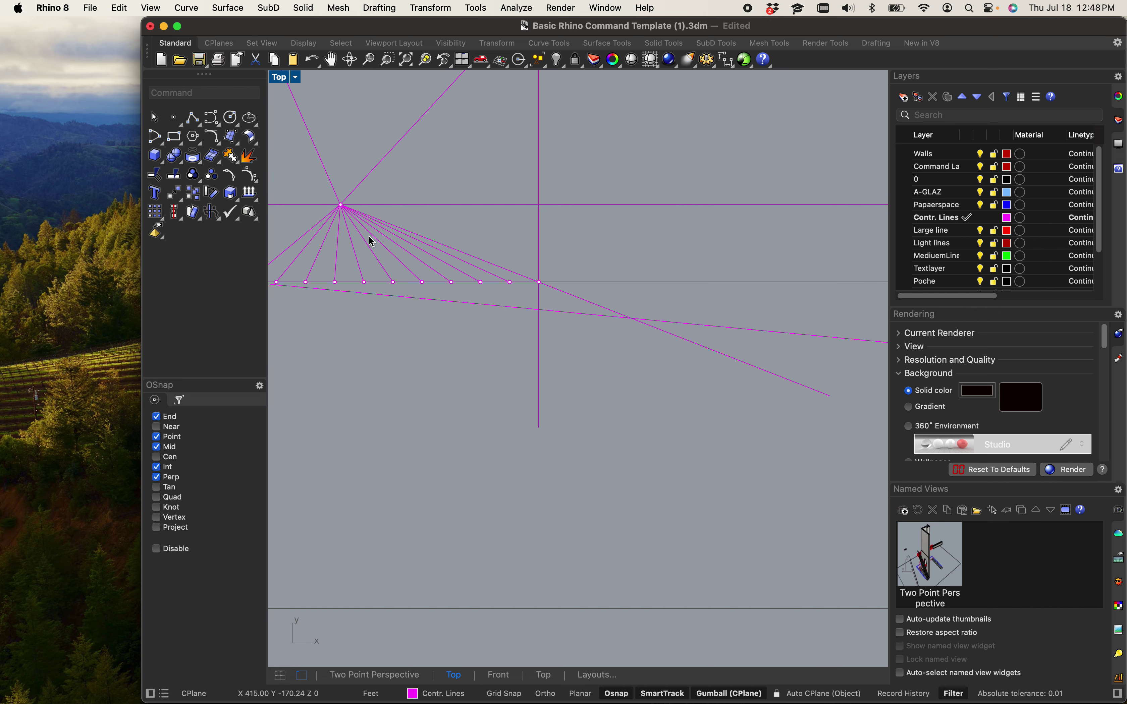
pyautogui.moveTo(397, 297); pyautogui.dragTo(520, 343, button='right')
pyautogui.scroll(10, 470, 253)
pyautogui.scroll(5, 479, 255)
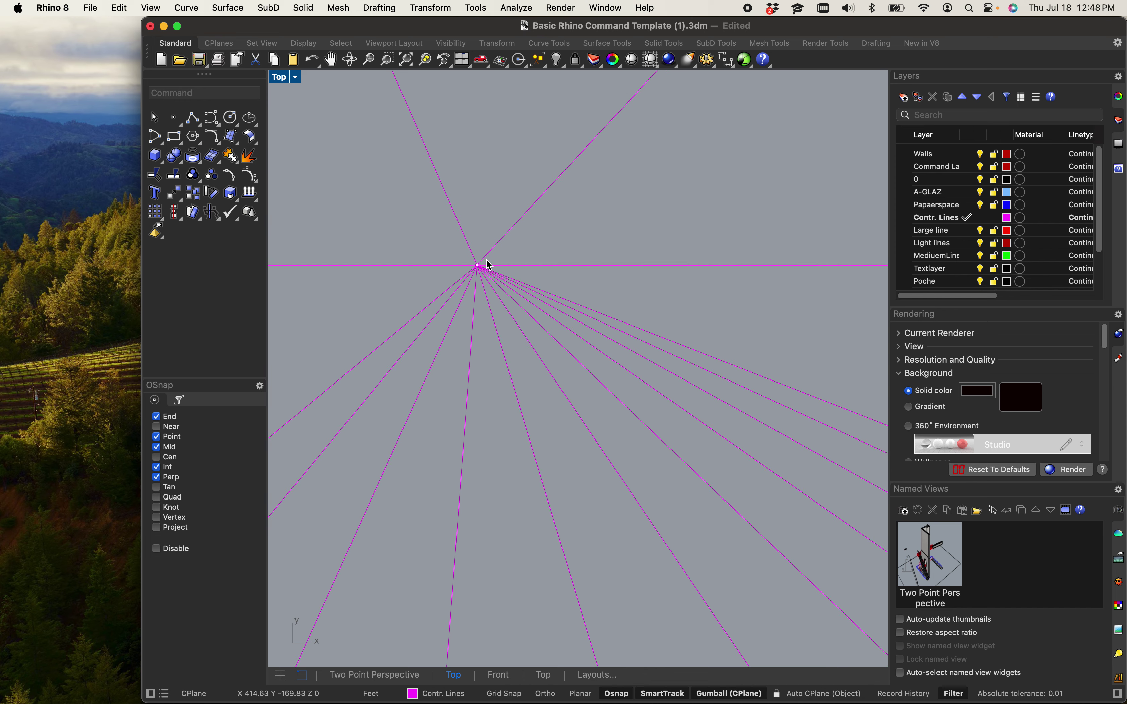
pyautogui.scroll(15, 484, 286)
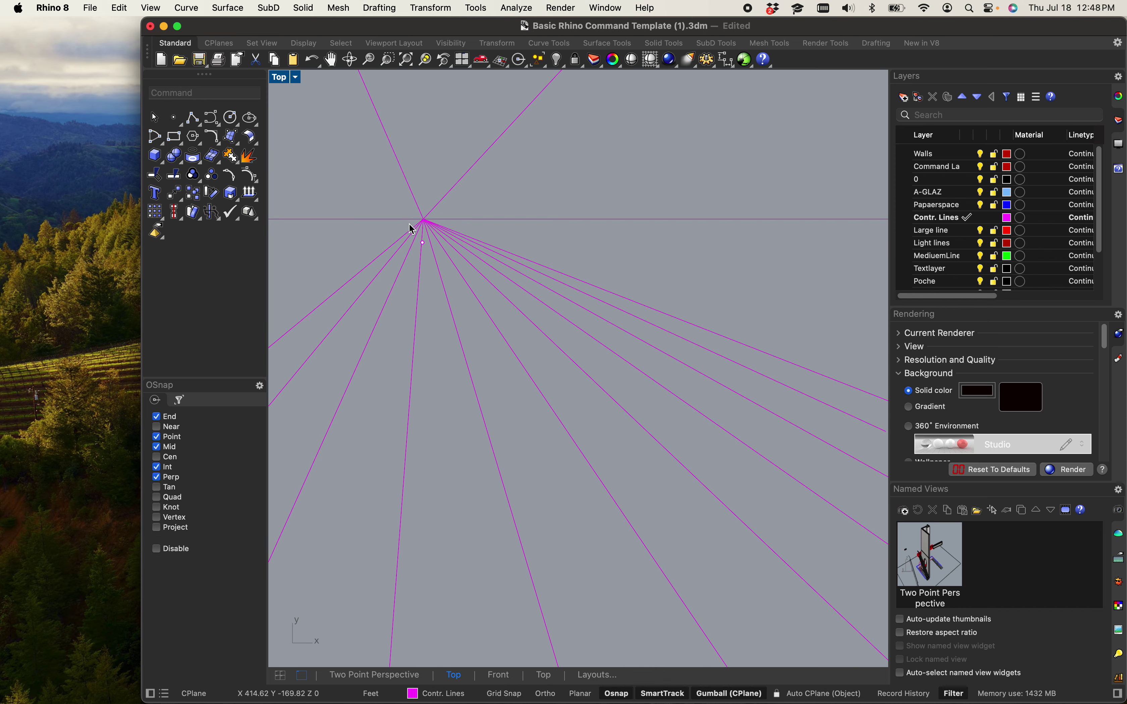
pyautogui.scroll(-15, 414, 225)
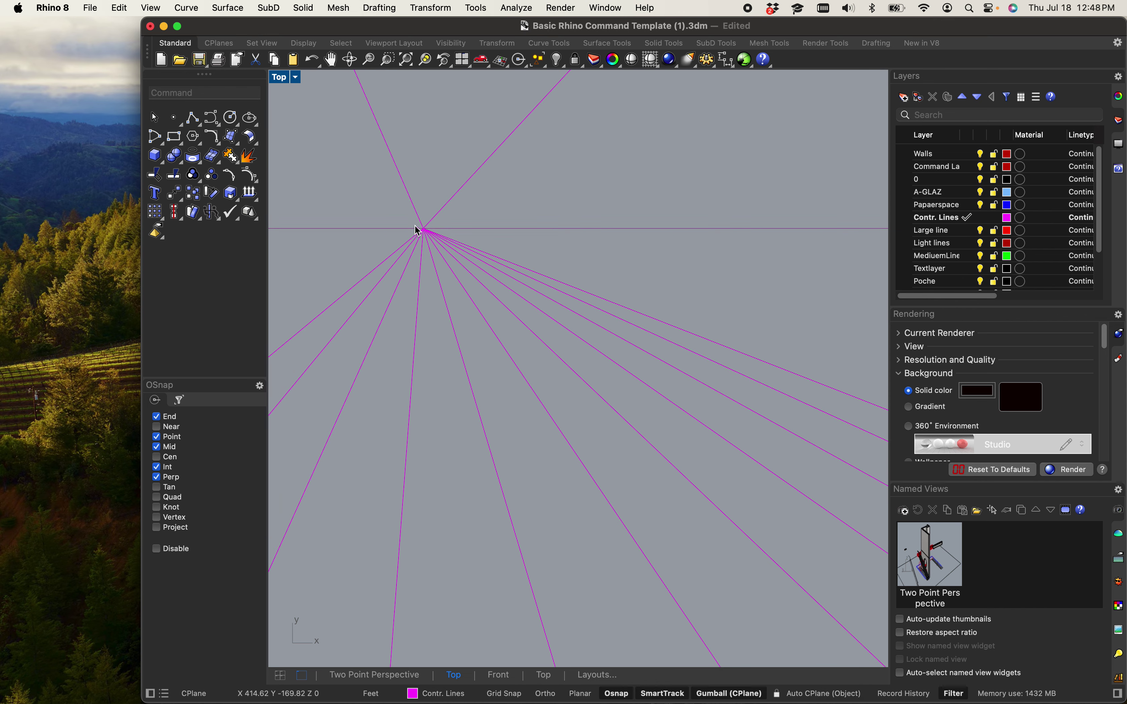
pyautogui.scroll(-5, 417, 230)
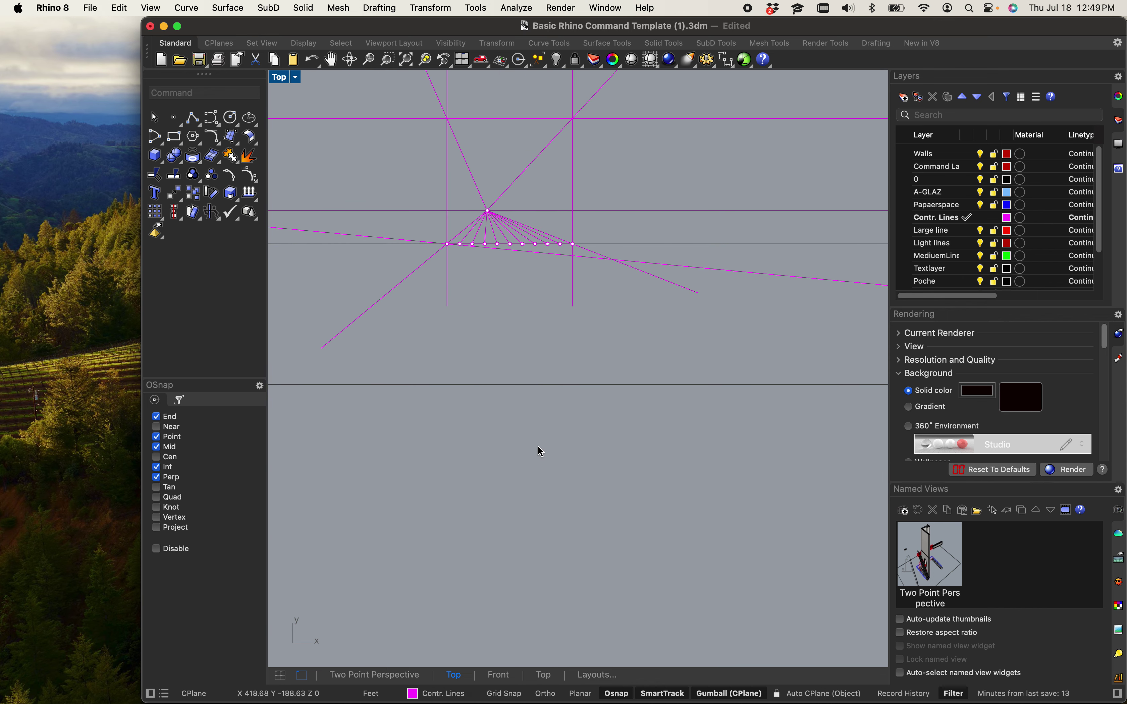
# - Extend the fan lines down to the lower horizontal curve used as boundary
pyautogui.moveTo(518, 383); pyautogui.dragTo(516, 385)
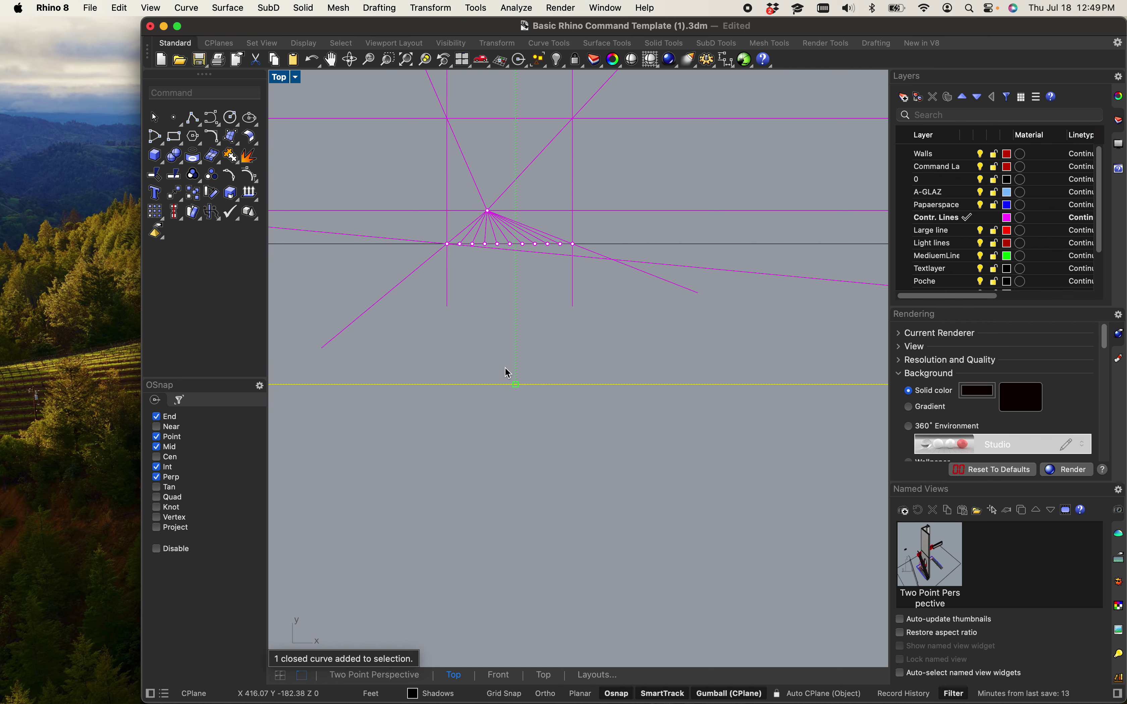
pyautogui.write('Extend')
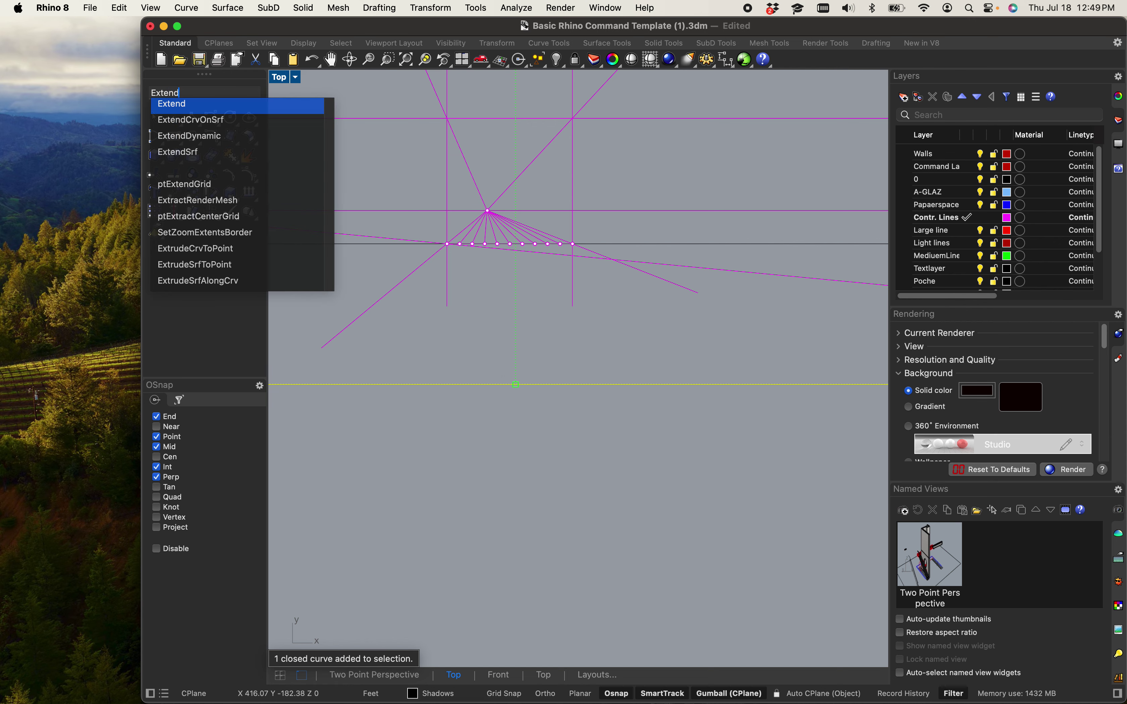
pyautogui.press('Return')
pyautogui.scroll(5, 501, 335)
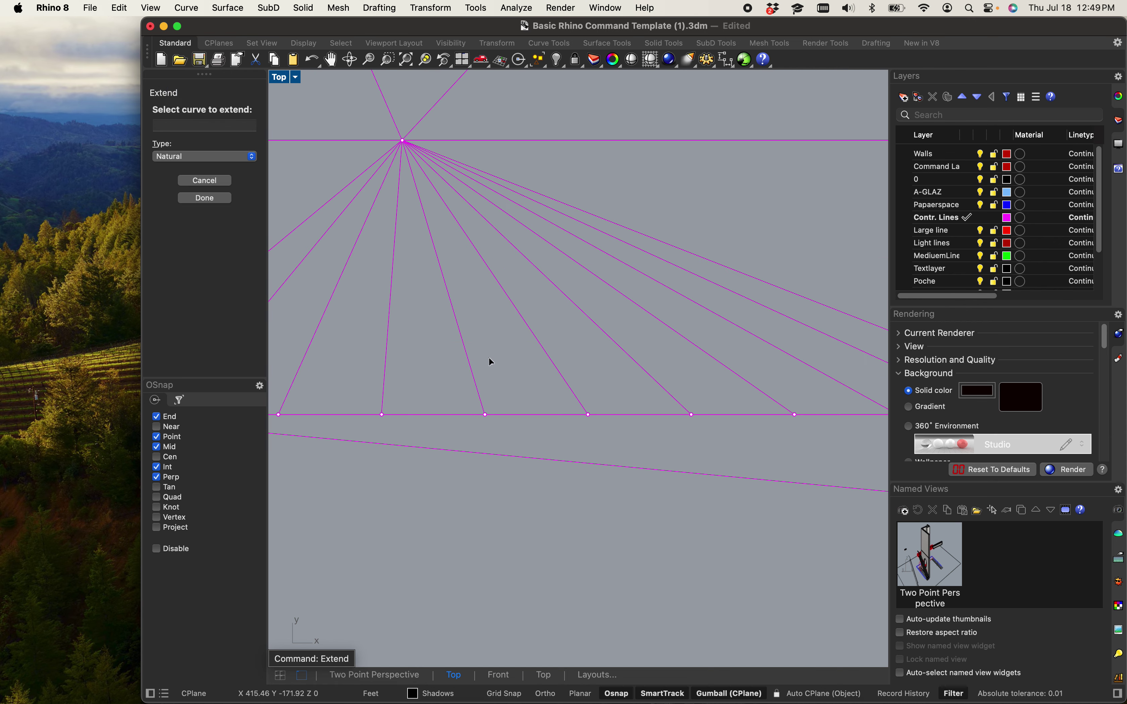
pyautogui.click(332, 294)
pyautogui.moveTo(332, 296); pyautogui.dragTo(626, 283, button='right')
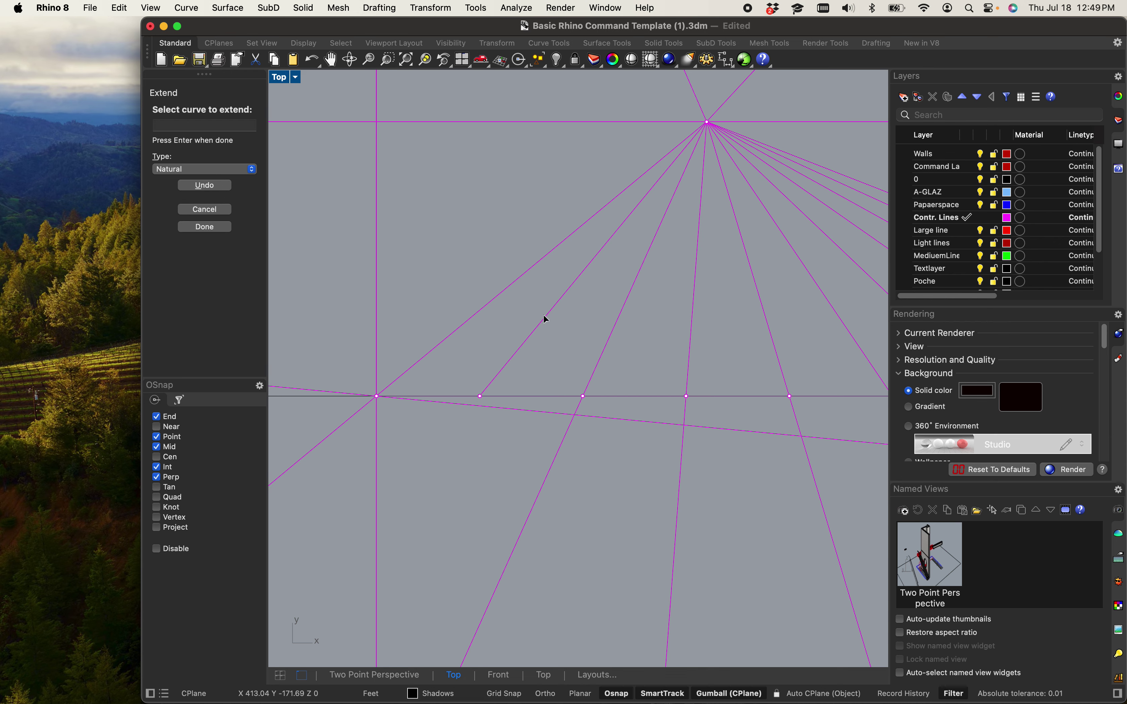
pyautogui.scroll(-5, 490, 340)
pyautogui.scroll(5, 669, 349)
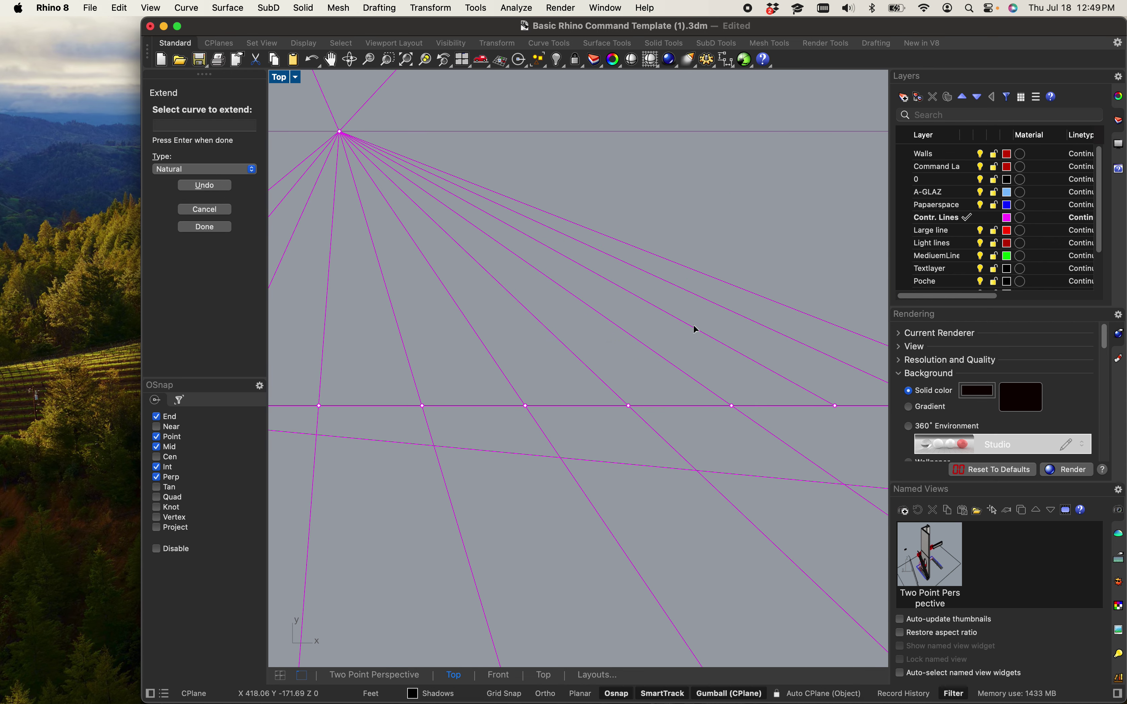
pyautogui.scroll(-5, 738, 344)
pyautogui.moveTo(737, 344); pyautogui.dragTo(609, 333, button='right')
pyautogui.press('Return')
pyautogui.scroll(-5, 605, 325)
pyautogui.scroll(10, 664, 328)
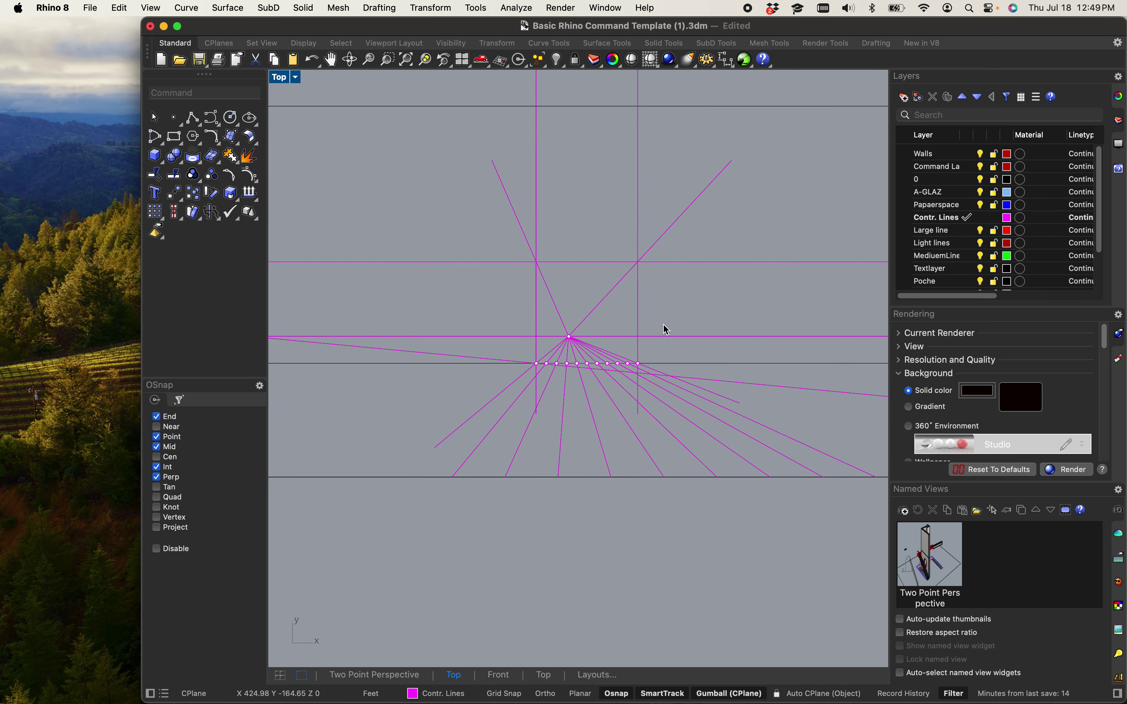
pyautogui.moveTo(526, 350); pyautogui.dragTo(666, 338, button='right')
pyautogui.moveTo(599, 379); pyautogui.dragTo(679, 373, button='right')
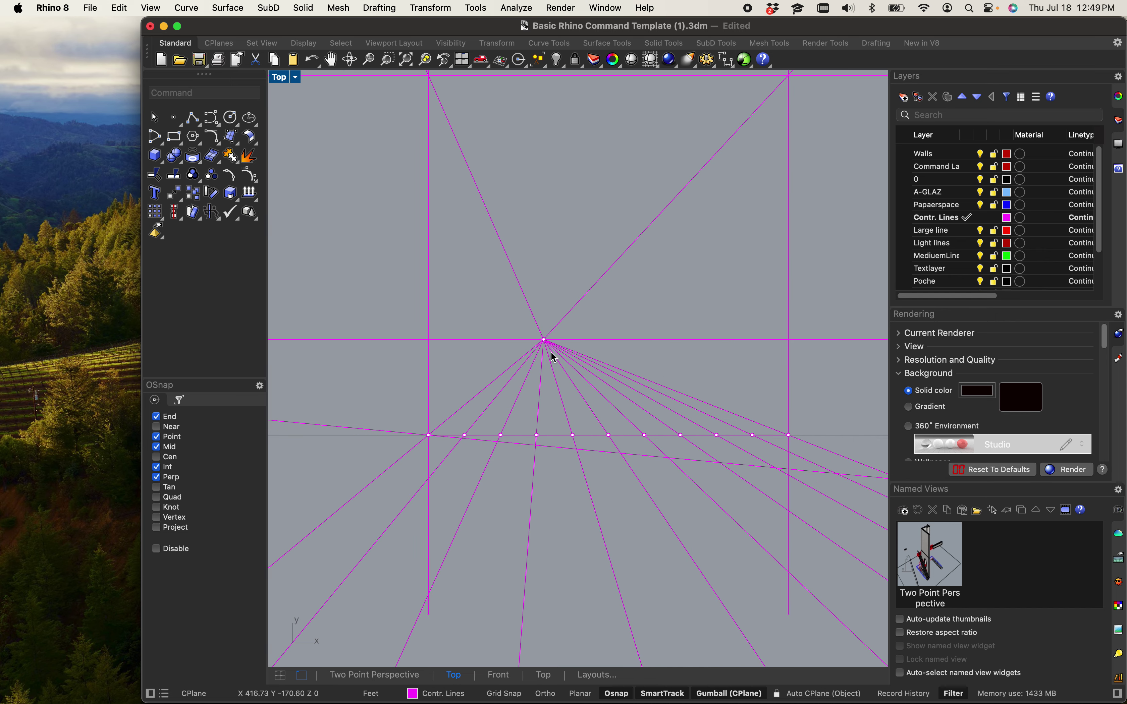
pyautogui.click(413, 342)
pyautogui.write('cop')
pyautogui.press('Return')
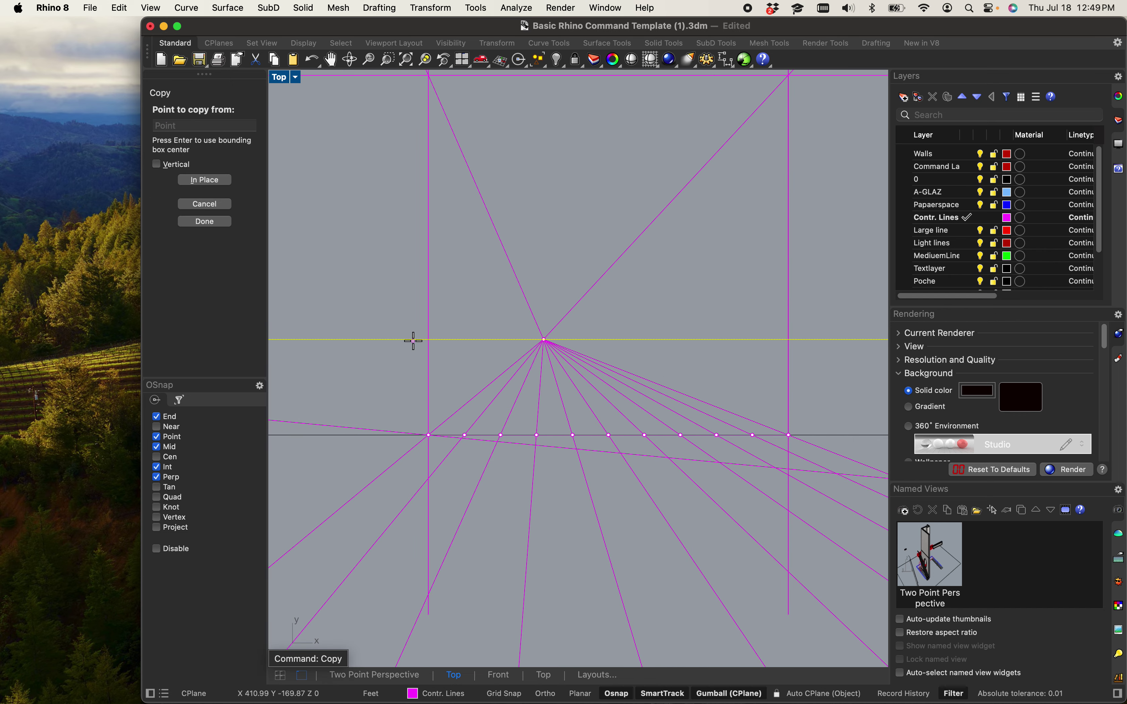
pyautogui.scroll(5, 419, 356)
pyautogui.click(433, 335)
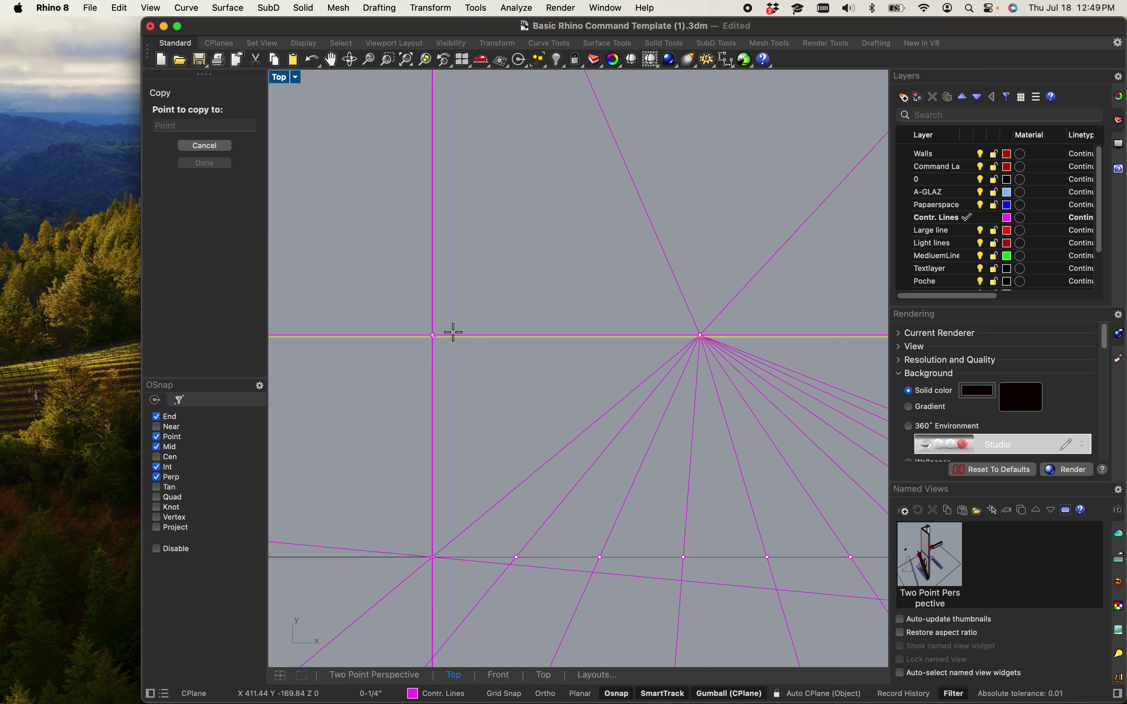
pyautogui.scroll(-3, 458, 495)
pyautogui.scroll(8, 483, 354)
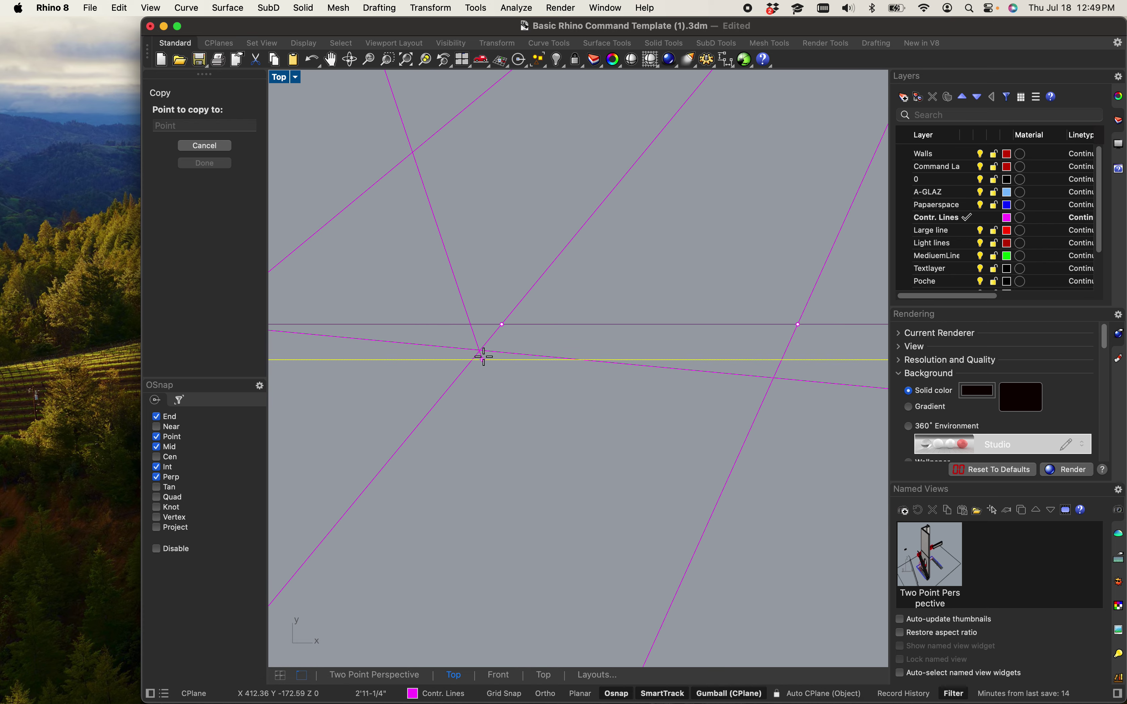
pyautogui.click(483, 350)
pyautogui.scroll(-3, 561, 377)
pyautogui.scroll(5, 405, 387)
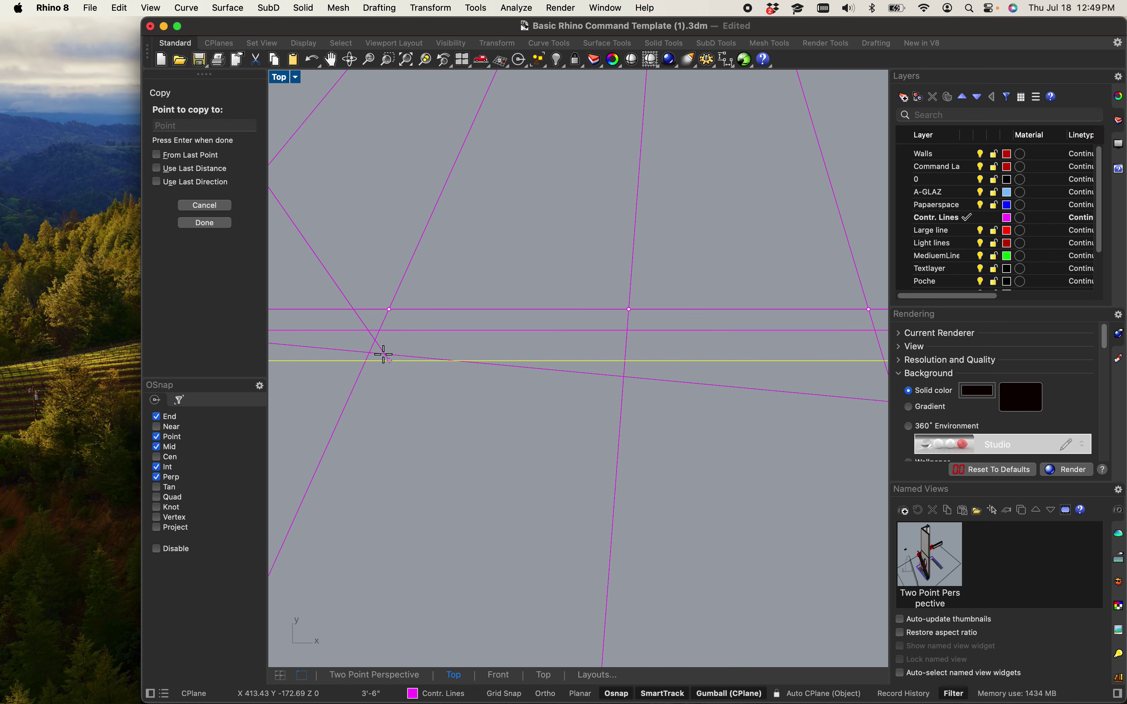
pyautogui.click(373, 352)
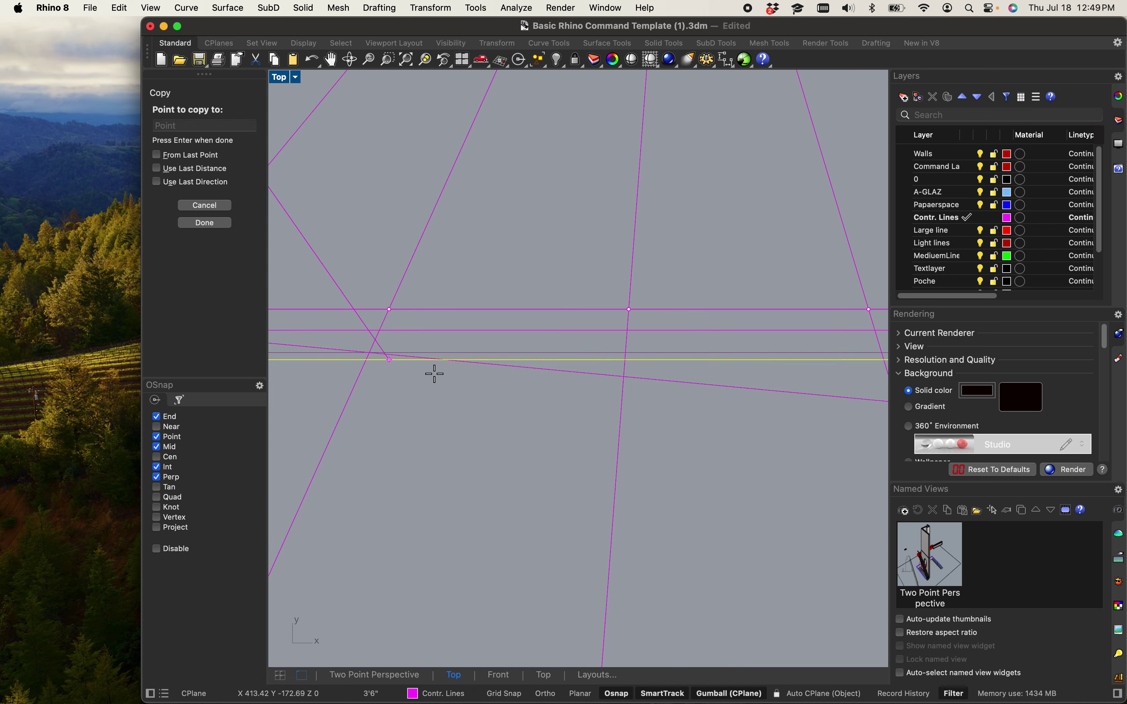
pyautogui.click(627, 378)
pyautogui.scroll(-4, 647, 407)
pyautogui.scroll(5, 514, 428)
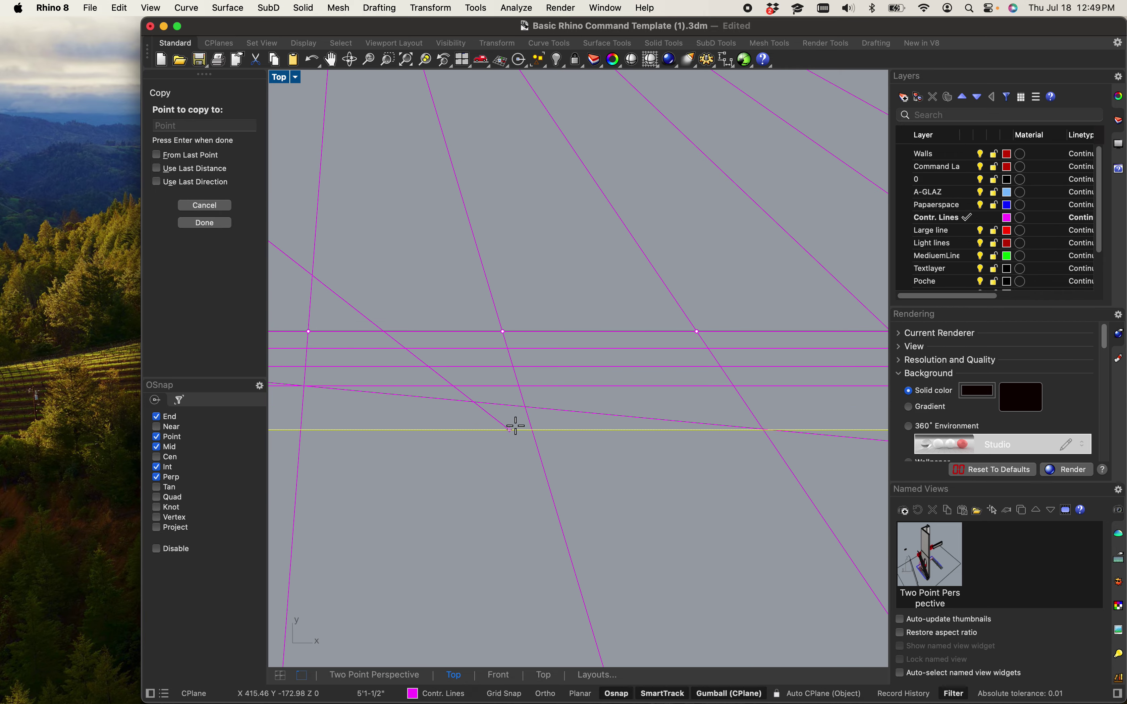
pyautogui.scroll(-3, 630, 466)
pyautogui.scroll(4, 457, 503)
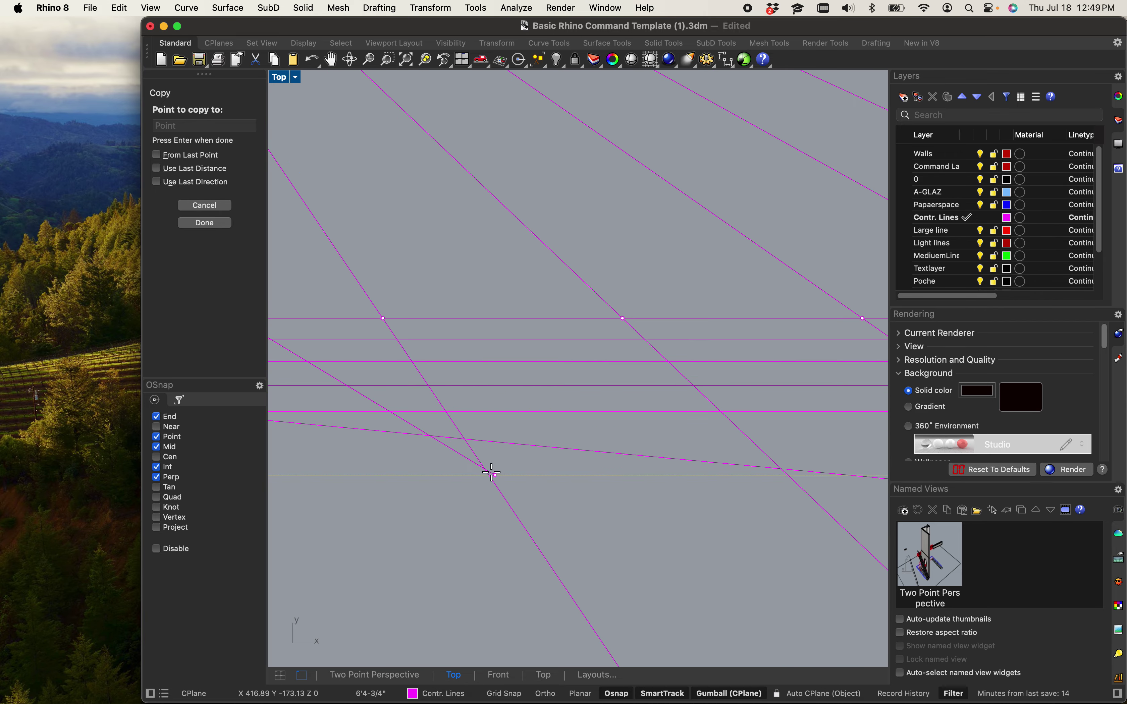
pyautogui.scroll(-3, 513, 461)
pyautogui.scroll(4, 493, 498)
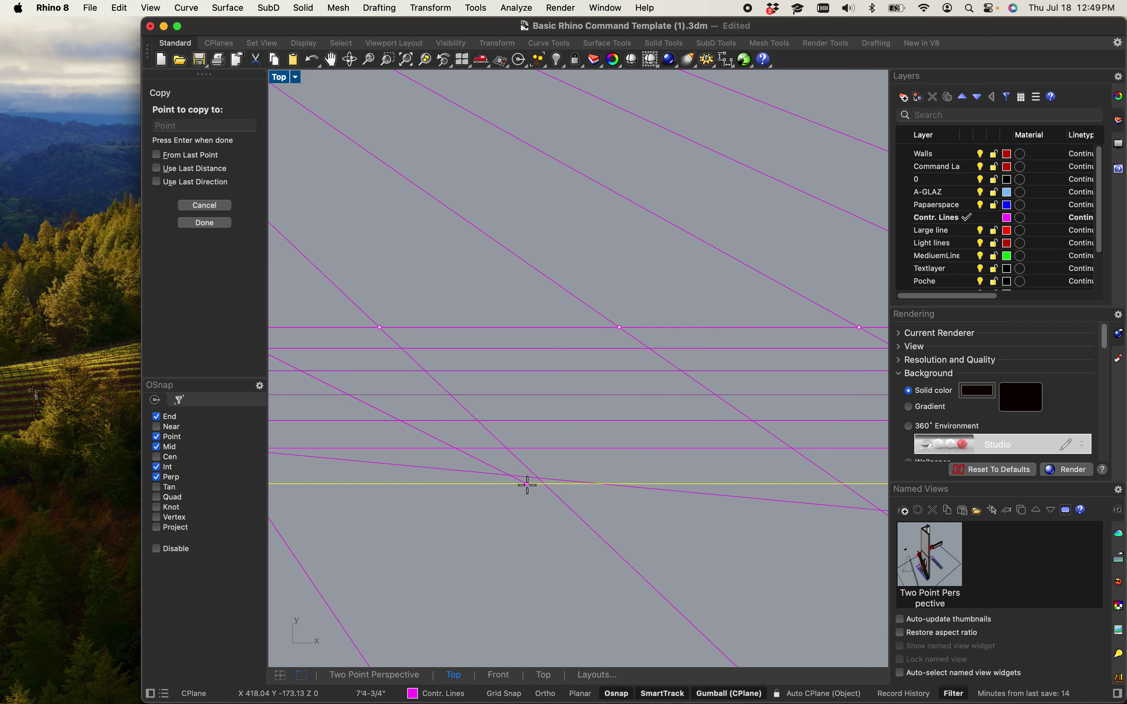
pyautogui.scroll(-3, 535, 489)
pyautogui.scroll(4, 531, 529)
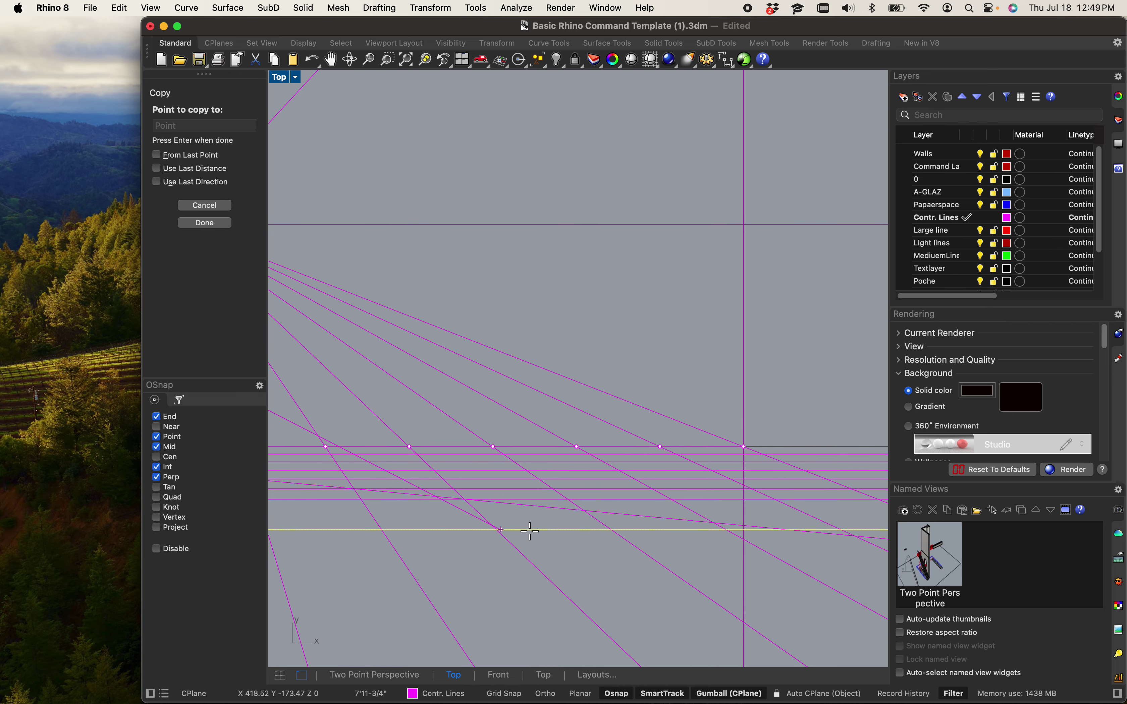
pyautogui.scroll(-3, 559, 522)
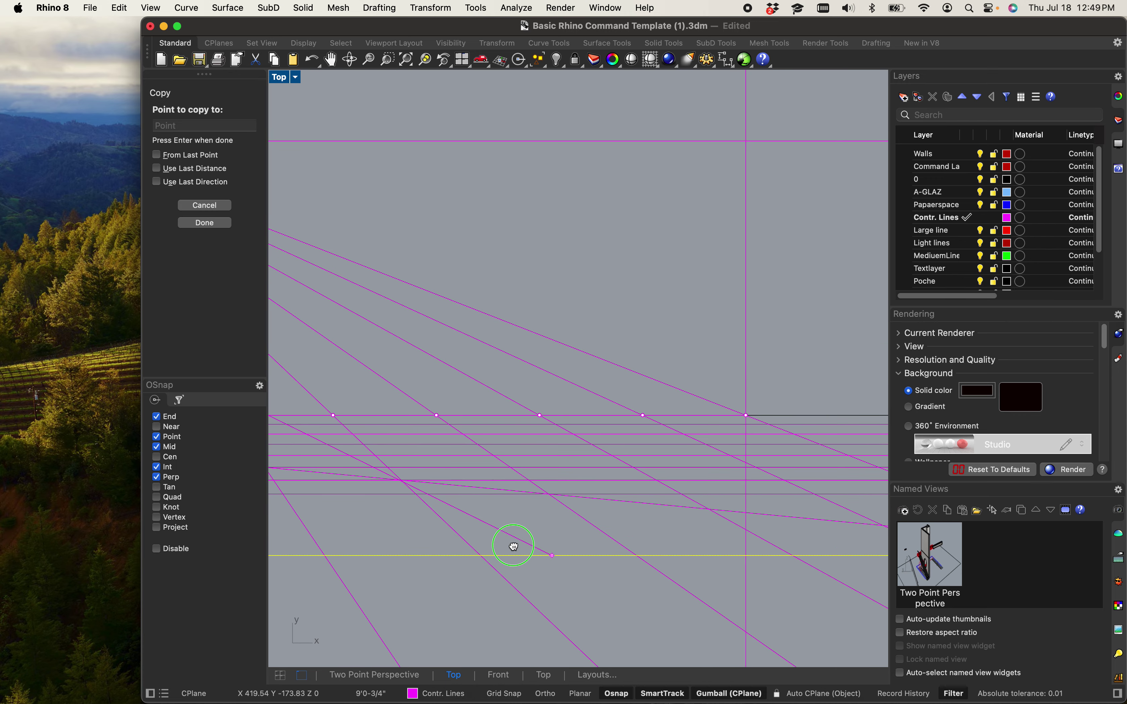
pyautogui.scroll(4, 624, 529)
pyautogui.scroll(-3, 642, 512)
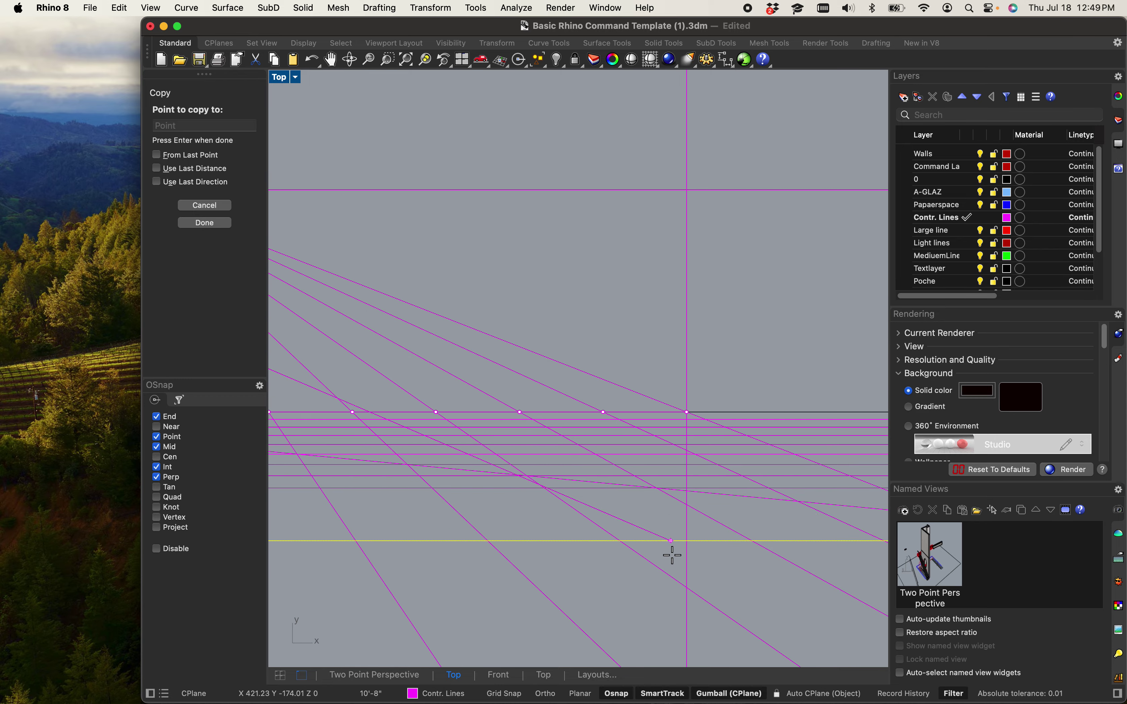
pyautogui.scroll(4, 589, 559)
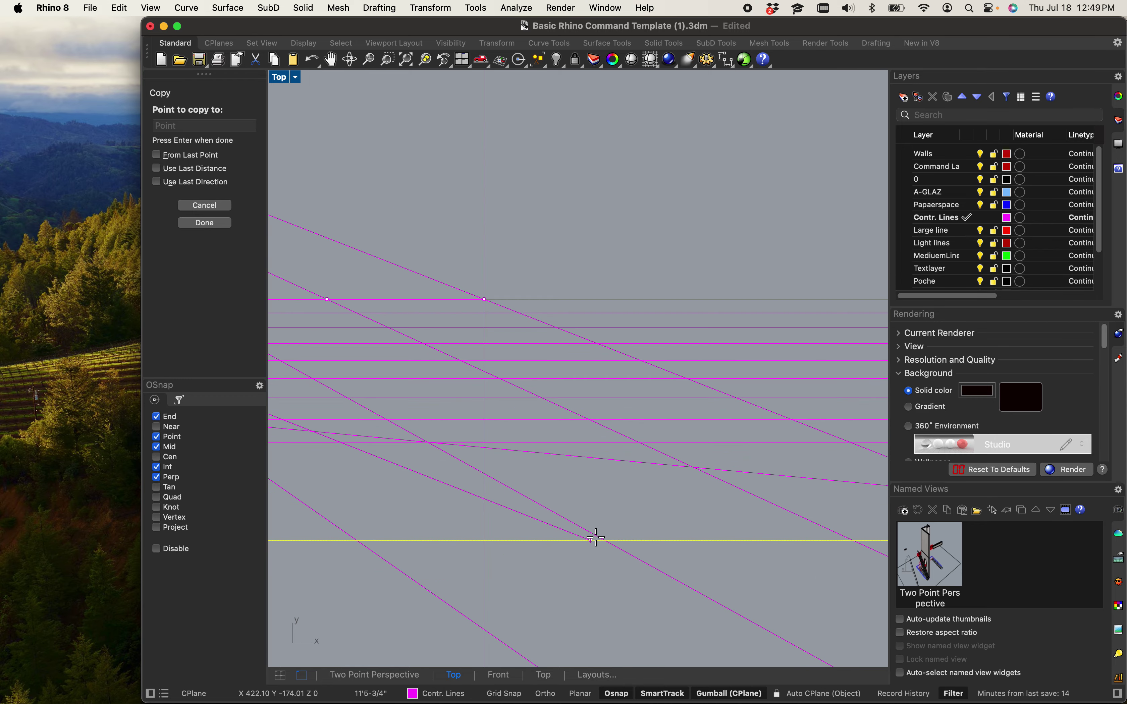
pyautogui.click(692, 468)
pyautogui.scroll(-5, 693, 486)
pyautogui.scroll(-3, 694, 491)
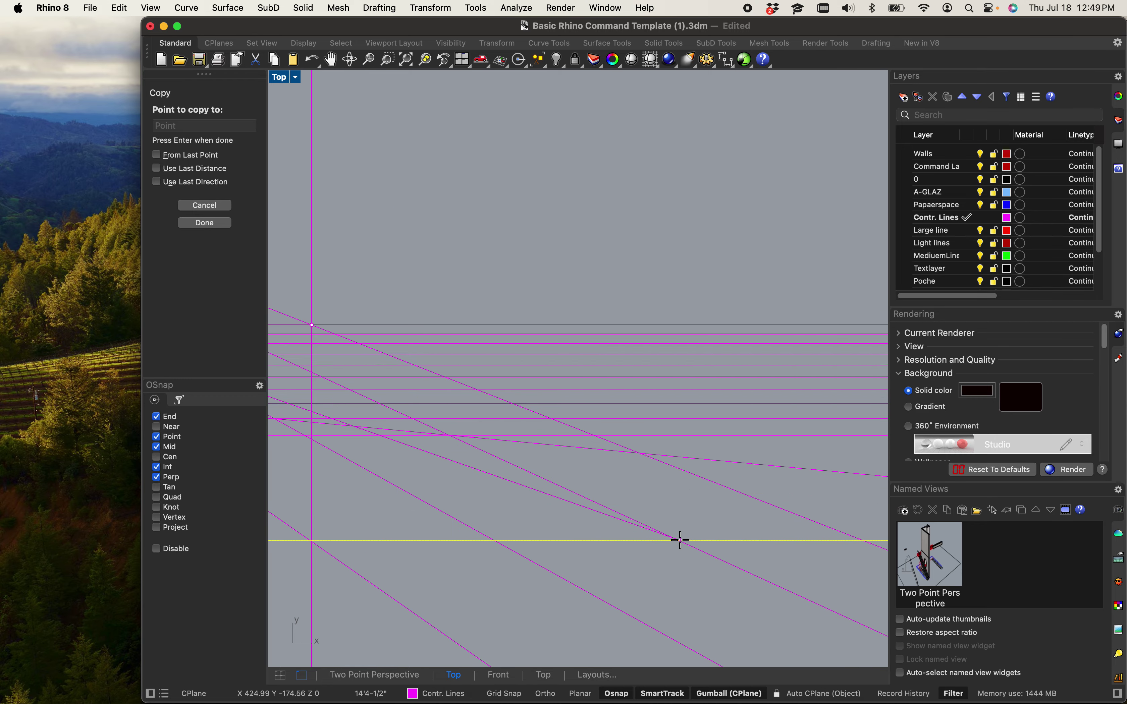
pyautogui.scroll(4, 668, 509)
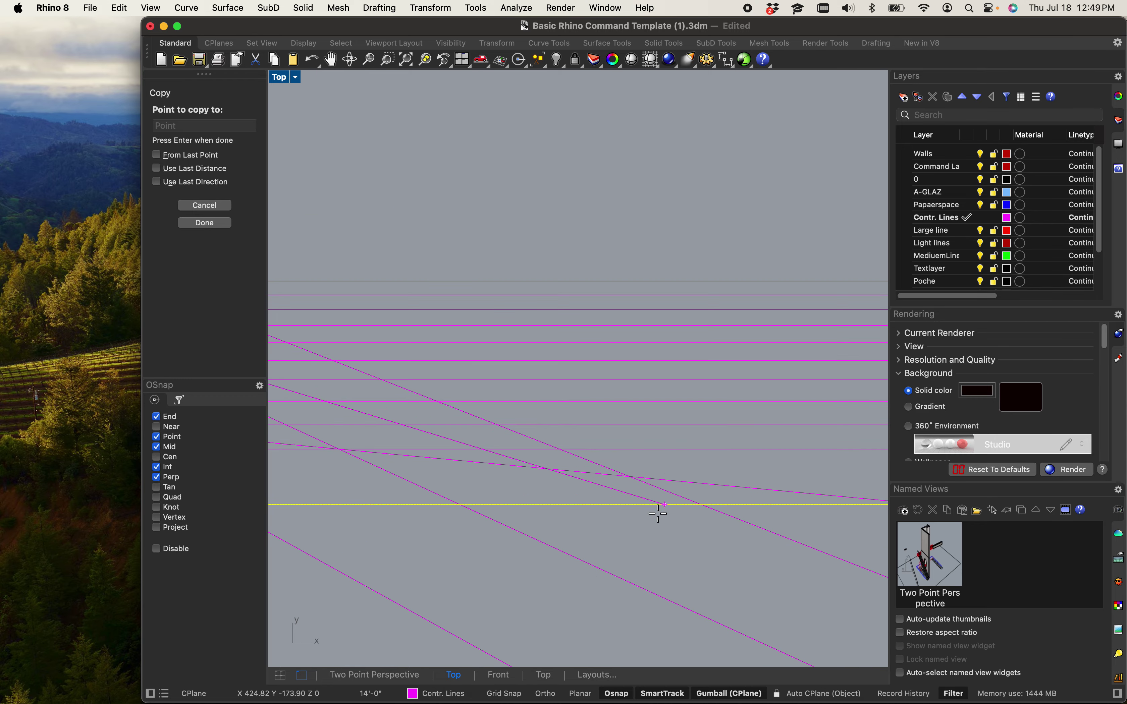
pyautogui.click(631, 477)
pyautogui.scroll(-4, 618, 508)
pyautogui.scroll(-5, 615, 510)
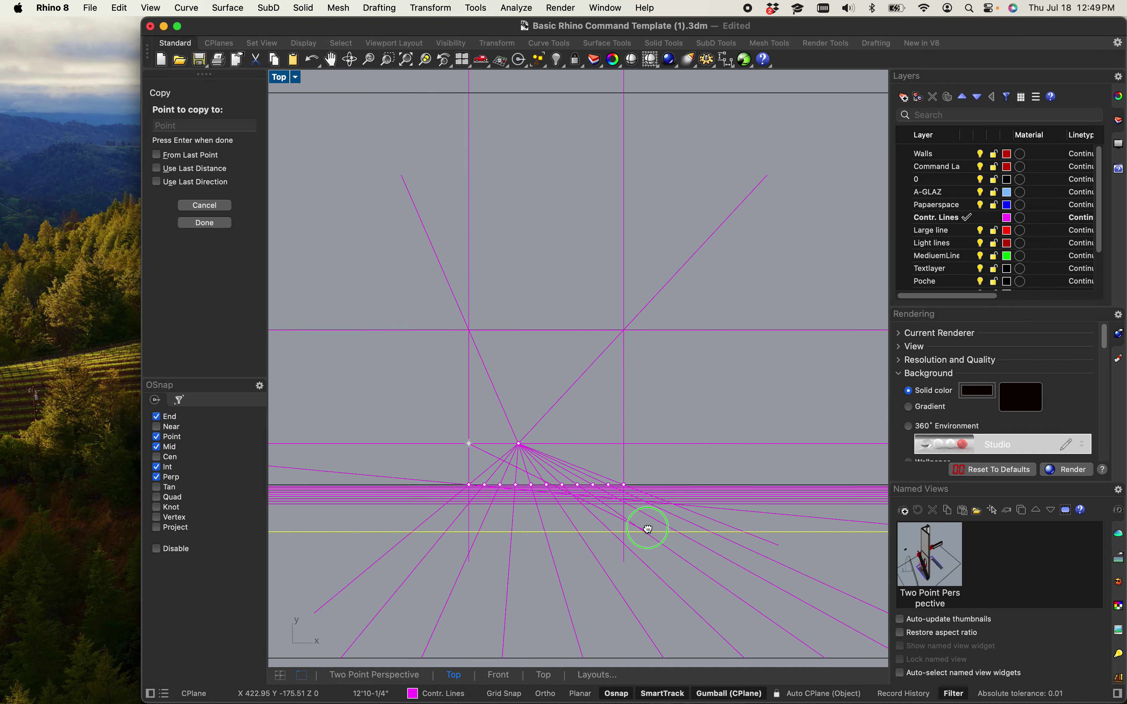
pyautogui.press('Return')
pyautogui.scroll(6, 575, 522)
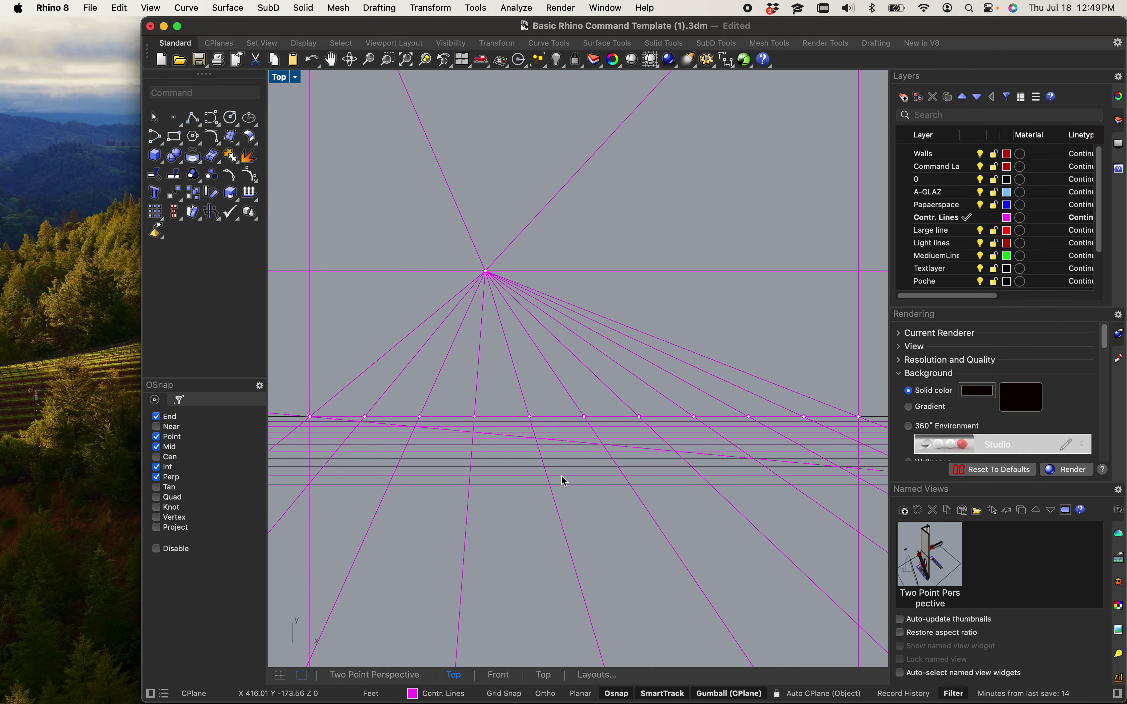
pyautogui.scroll(-3, 561, 480)
pyautogui.moveTo(566, 489); pyautogui.dragTo(612, 447, button='right')
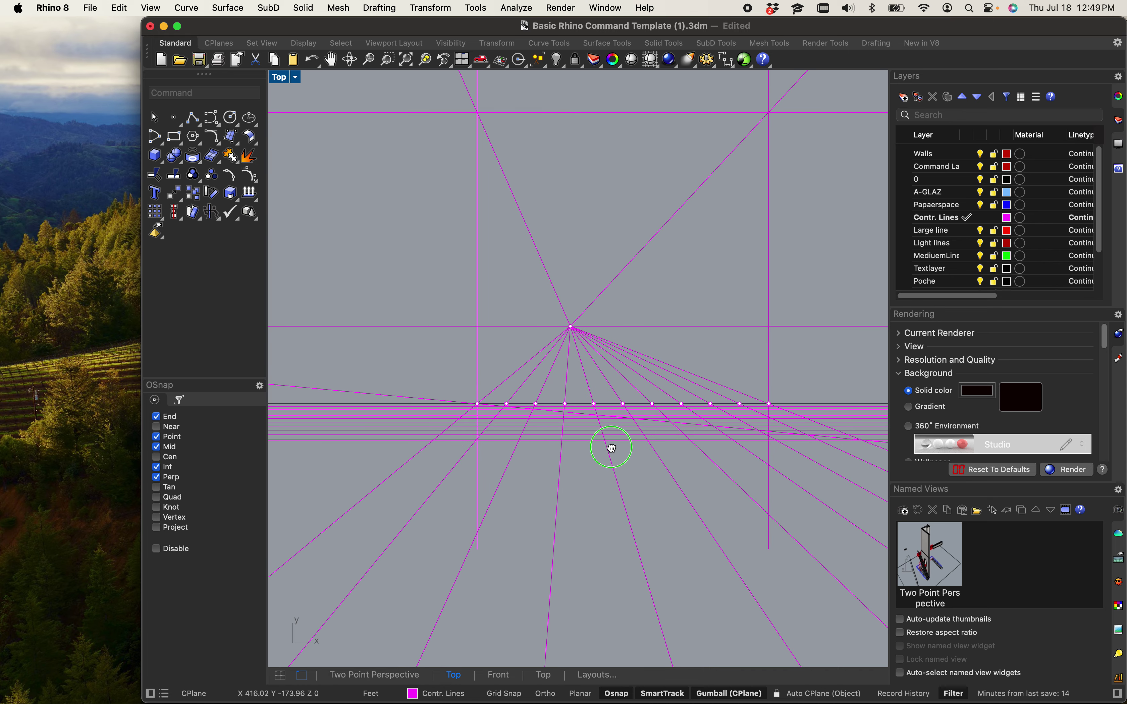
pyautogui.scroll(-3, 613, 454)
pyautogui.scroll(-4, 646, 523)
pyautogui.moveTo(613, 552); pyautogui.dragTo(657, 524, button='right')
pyautogui.scroll(4, 508, 485)
# - Trim away the slanted construction line's left part at the horizontal line
pyautogui.scroll(4, 352, 374)
pyautogui.click(519, 385)
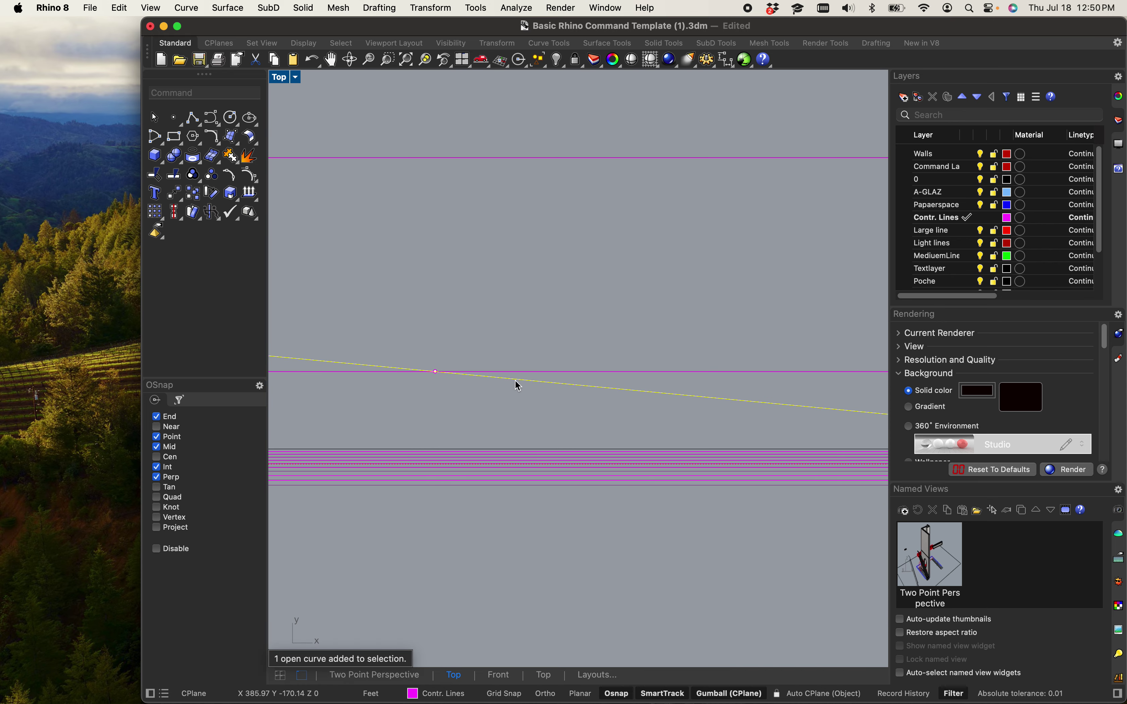
pyautogui.moveTo(422, 349); pyautogui.dragTo(455, 410)
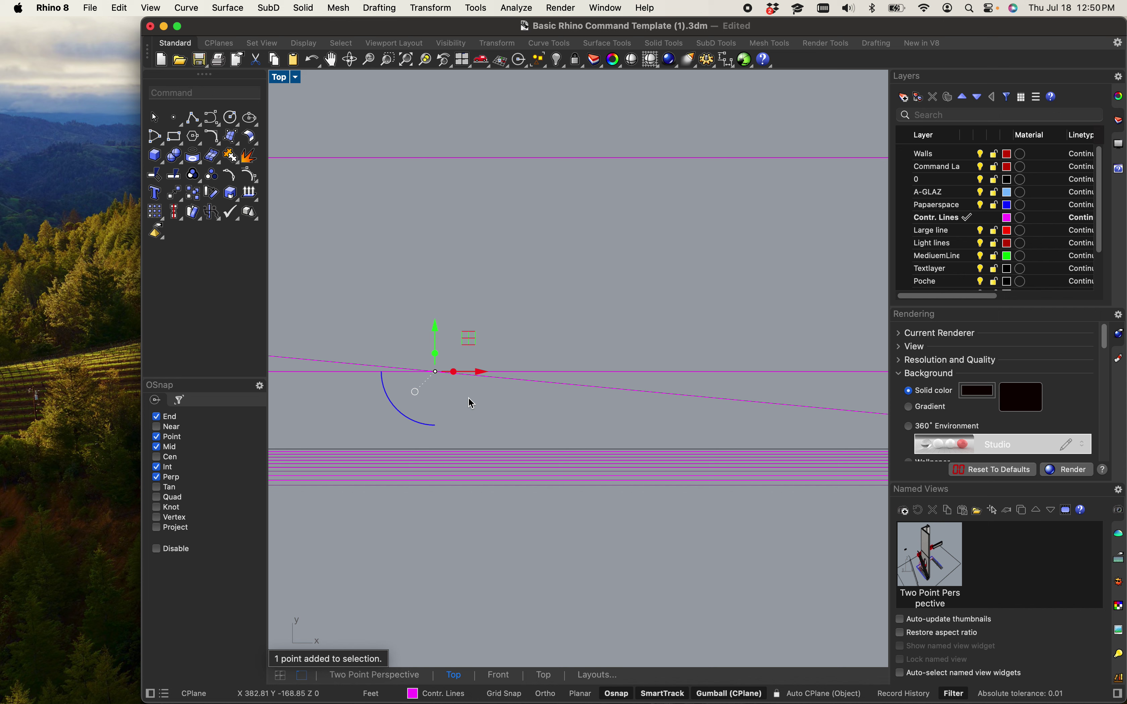
pyautogui.click(534, 372)
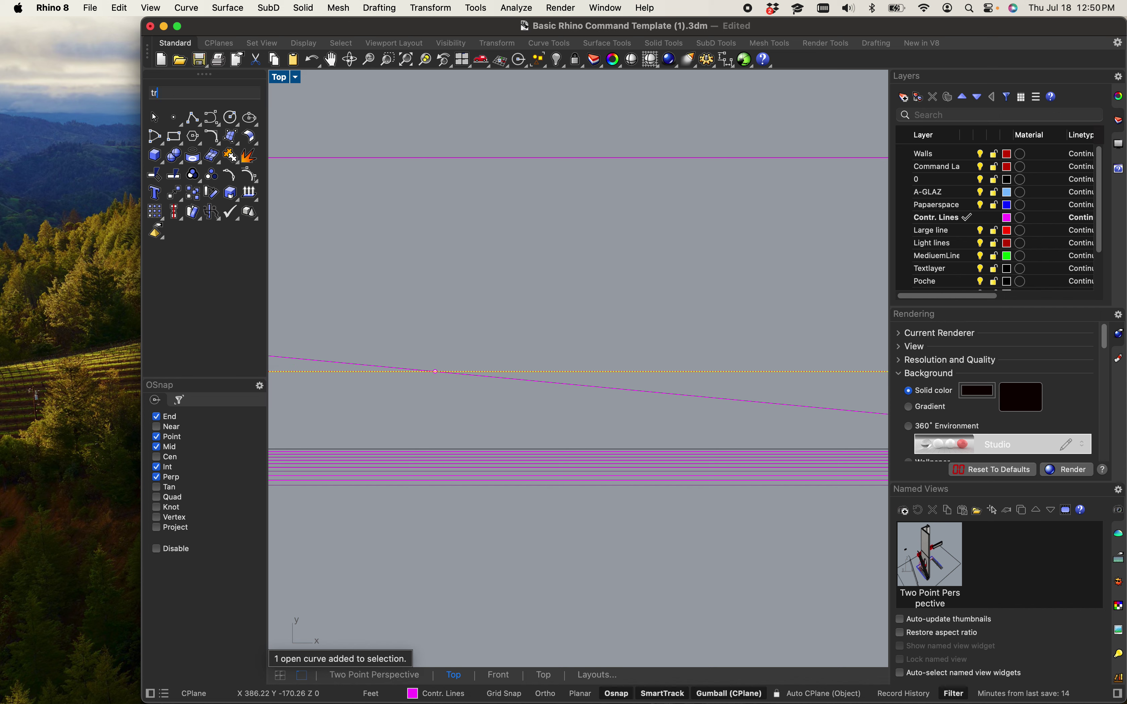
pyautogui.write('trim')
pyautogui.press('Return')
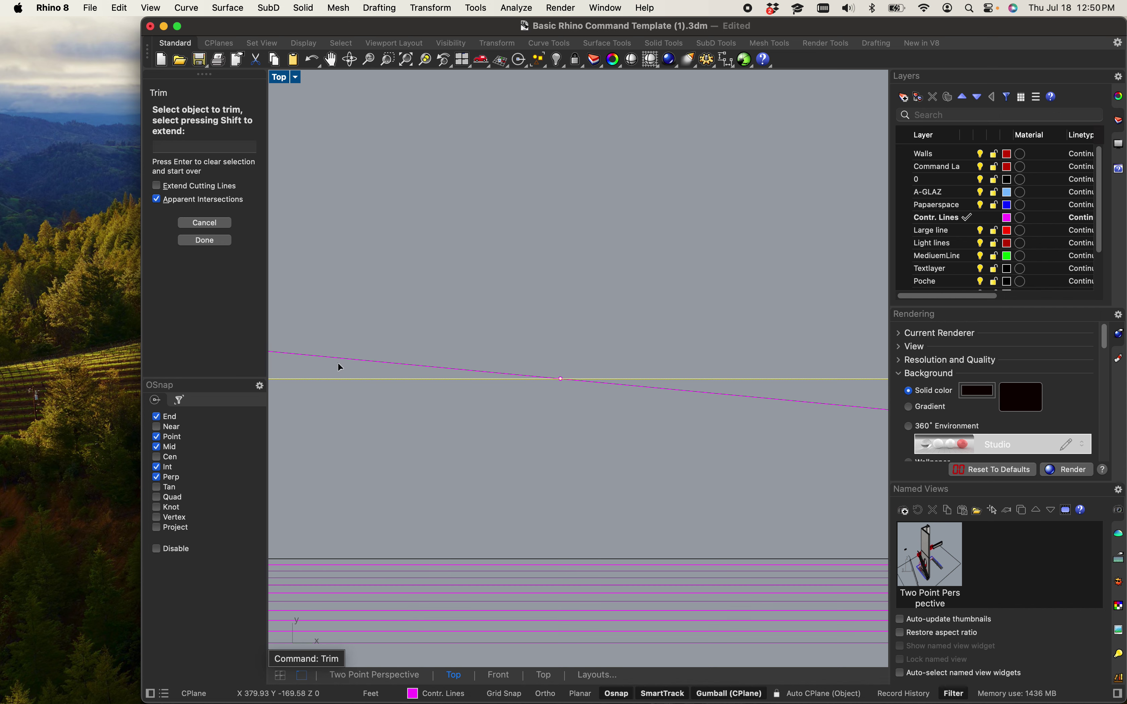
pyautogui.click(340, 358)
pyautogui.scroll(-3, 340, 354)
pyautogui.scroll(-4, 420, 365)
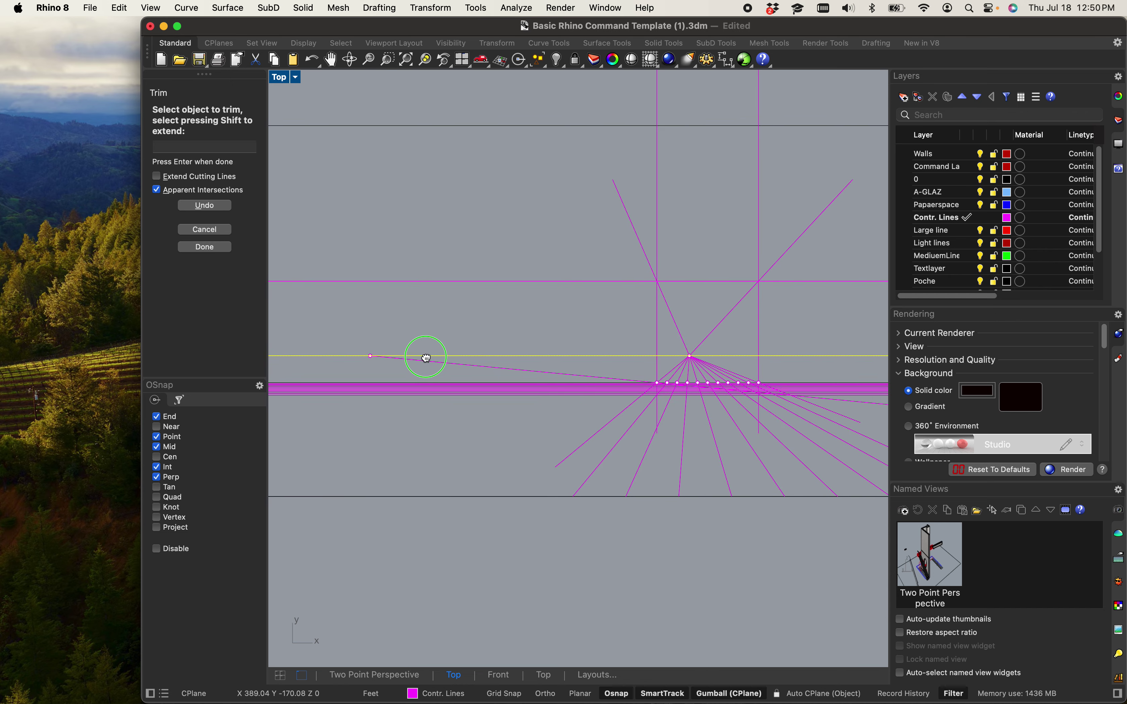
pyautogui.press('Return')
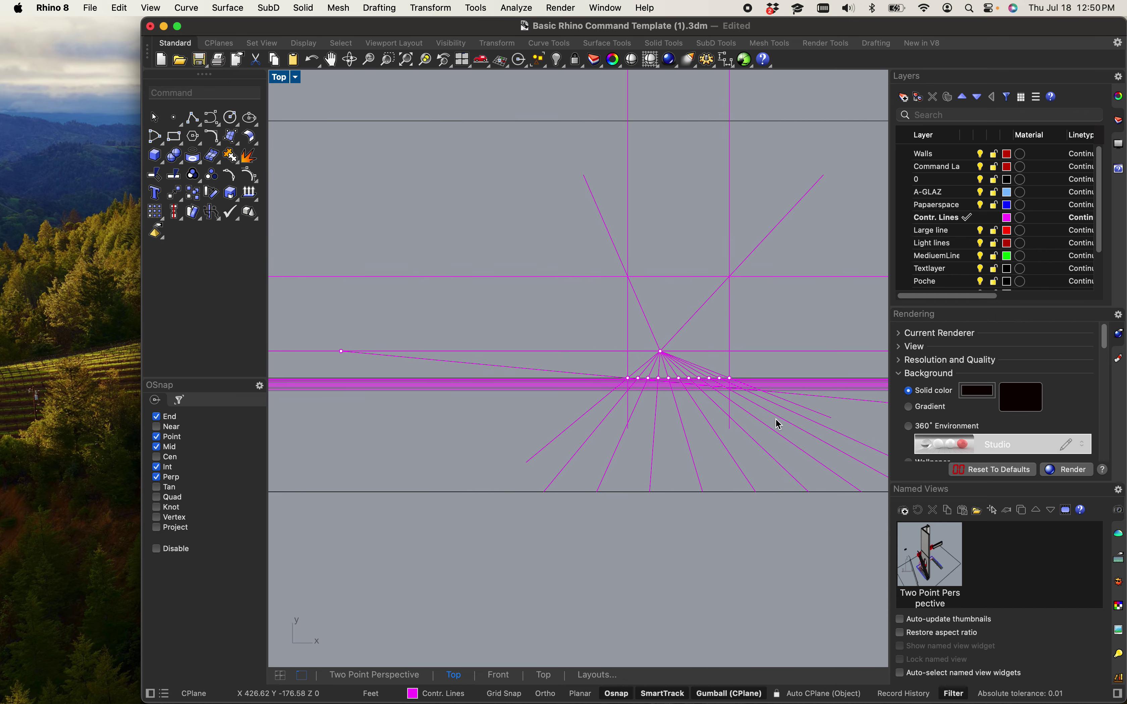
# - Drag the other slanted line's end control point downward
pyautogui.scroll(4, 768, 419)
pyautogui.moveTo(606, 395); pyautogui.dragTo(669, 443, button='right')
pyautogui.scroll(6, 533, 385)
pyautogui.scroll(-8, 534, 385)
pyautogui.moveTo(570, 440); pyautogui.dragTo(577, 444, button='right')
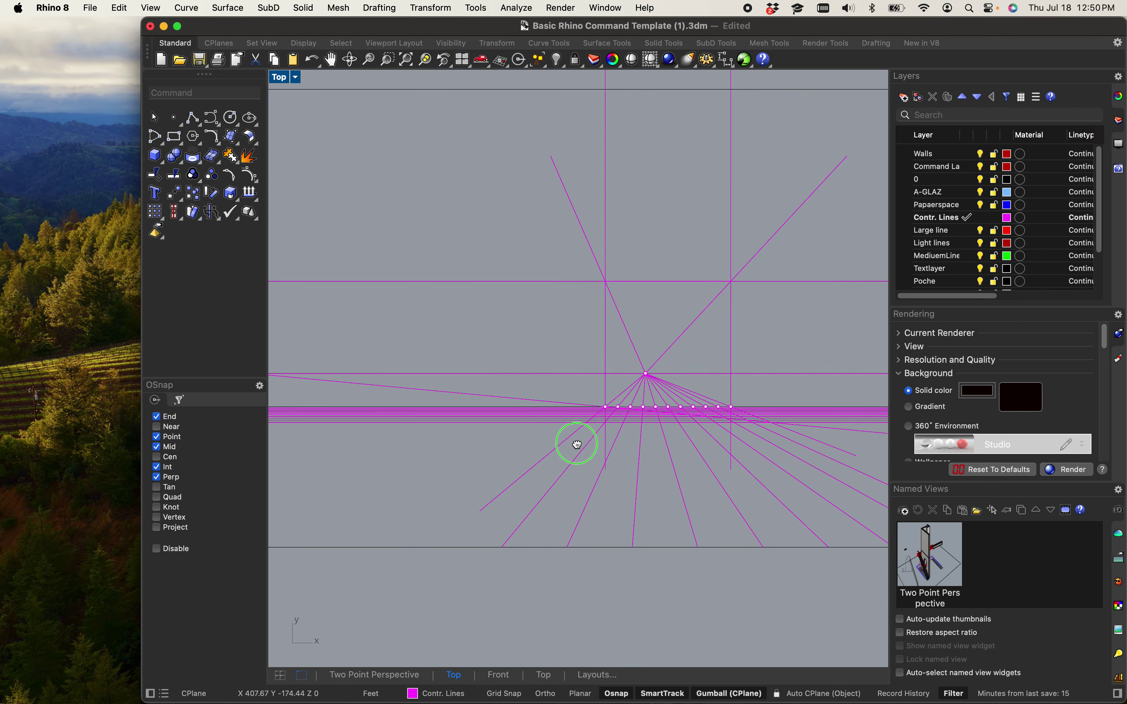
pyautogui.scroll(3, 578, 444)
pyautogui.click(584, 431)
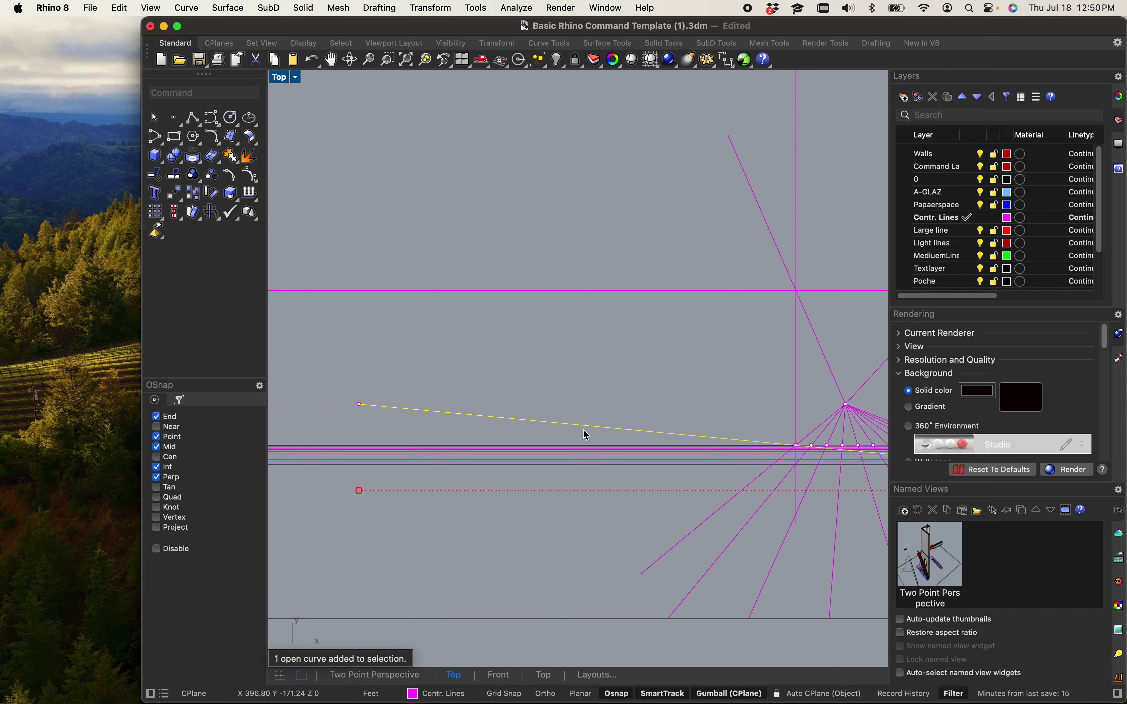
pyautogui.moveTo(752, 481); pyautogui.dragTo(372, 417, button='right')
pyautogui.scroll(-10, 659, 408)
pyautogui.moveTo(704, 433); pyautogui.dragTo(416, 433, button='right')
pyautogui.scroll(2, 841, 453)
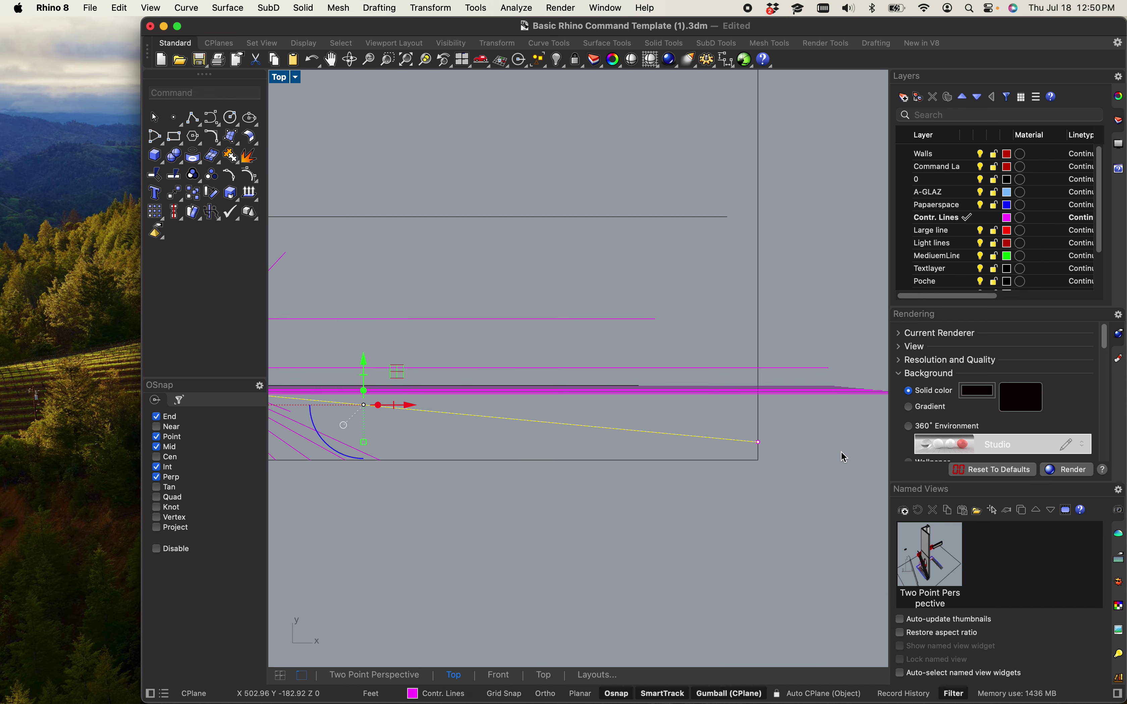
pyautogui.scroll(3, 845, 454)
pyautogui.click(719, 440)
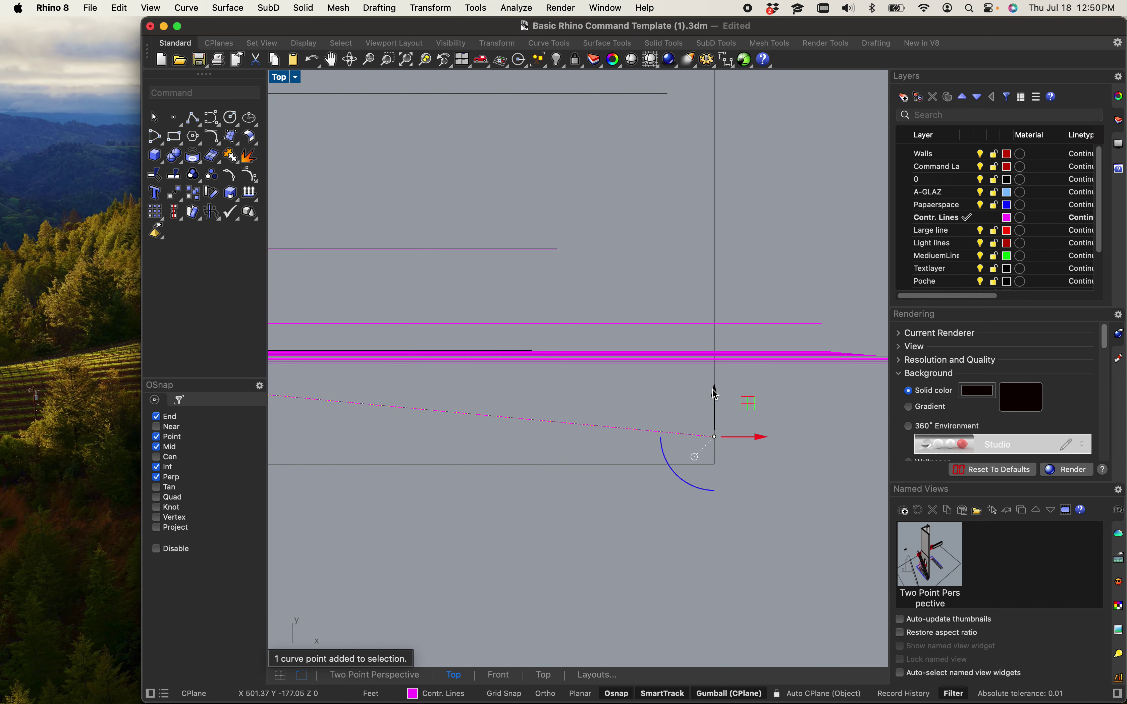
pyautogui.moveTo(715, 438); pyautogui.dragTo(714, 491)
pyautogui.scroll(-10, 554, 515)
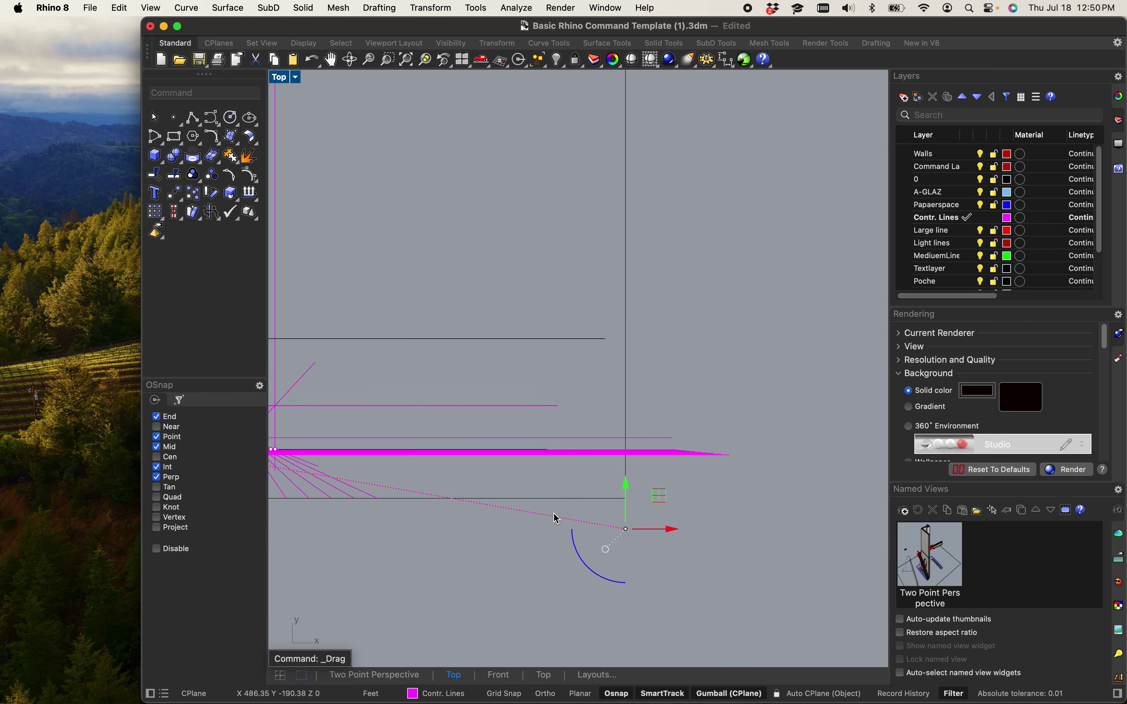
pyautogui.moveTo(509, 520); pyautogui.dragTo(815, 460, button='right')
# - Select the shallow diagonal line at the crossing where several curves overlap
pyautogui.scroll(6, 602, 383)
pyautogui.scroll(10, 601, 382)
pyautogui.scroll(7, 710, 515)
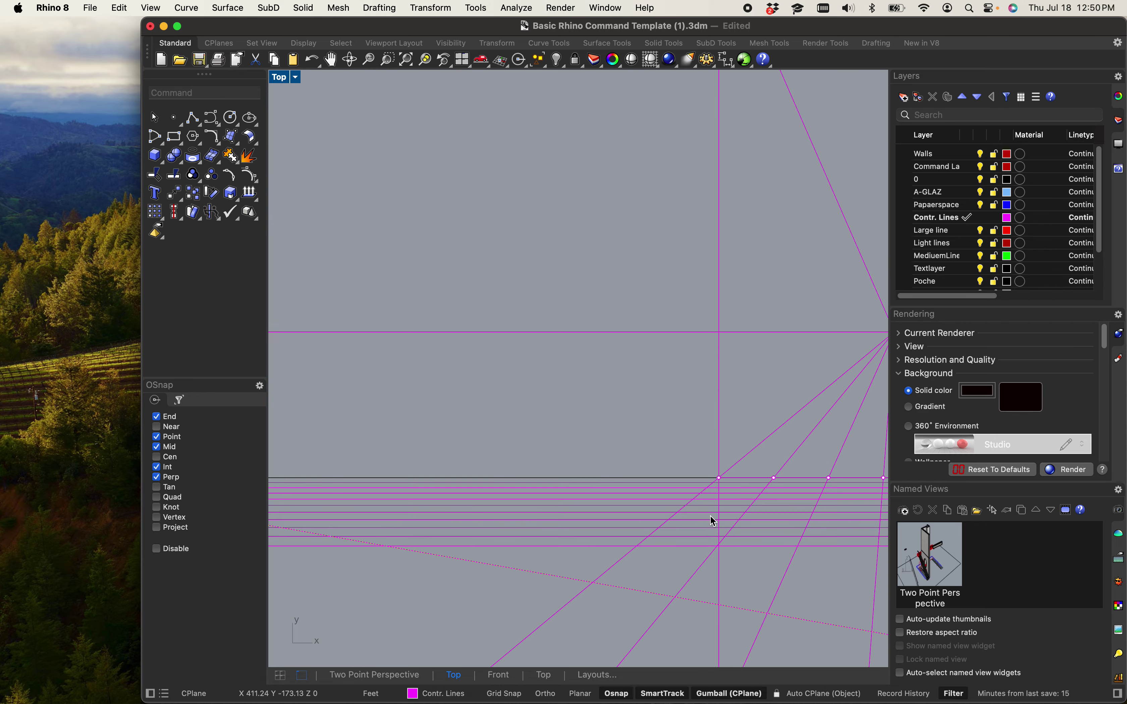
pyautogui.moveTo(709, 515); pyautogui.dragTo(581, 290, button='right')
pyautogui.scroll(-12, 570, 333)
pyautogui.scroll(-6, 573, 339)
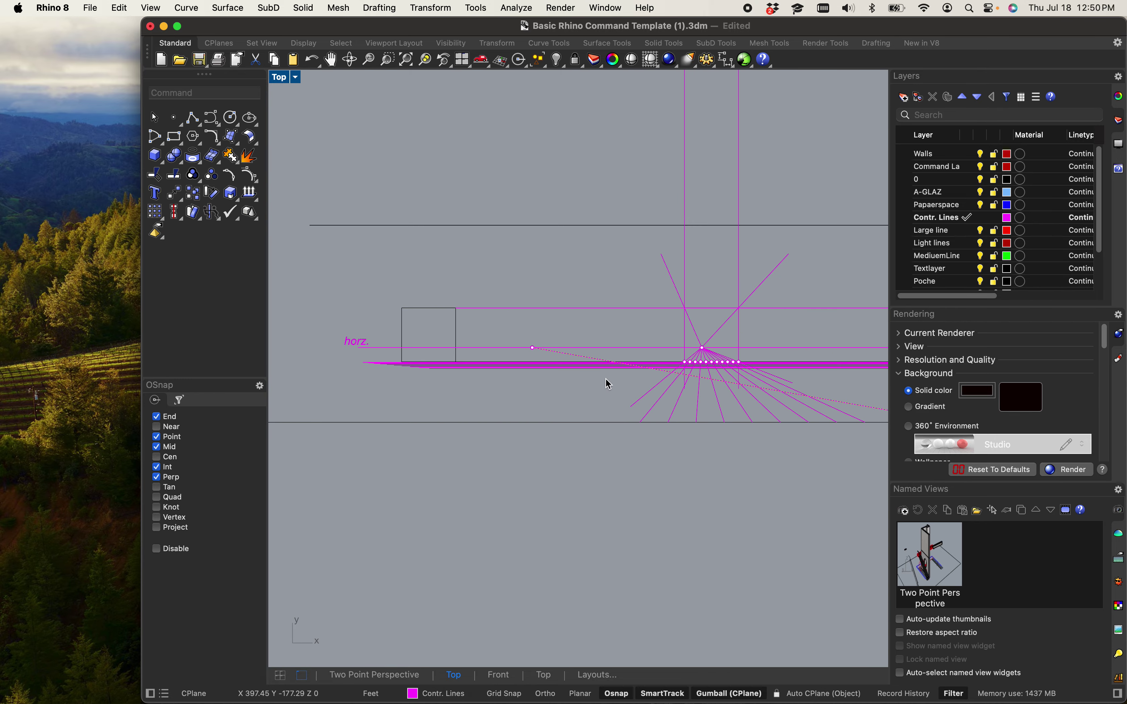
pyautogui.moveTo(598, 463); pyautogui.dragTo(582, 485, button='right')
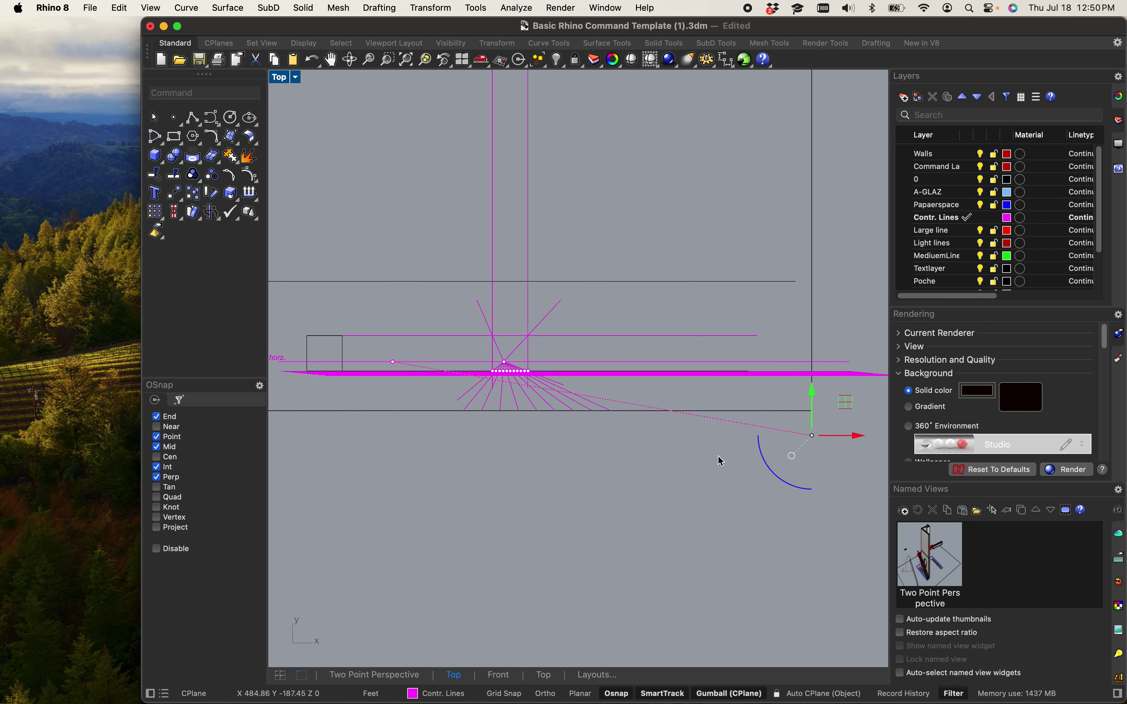
pyautogui.click(726, 428)
pyautogui.scroll(10, 459, 377)
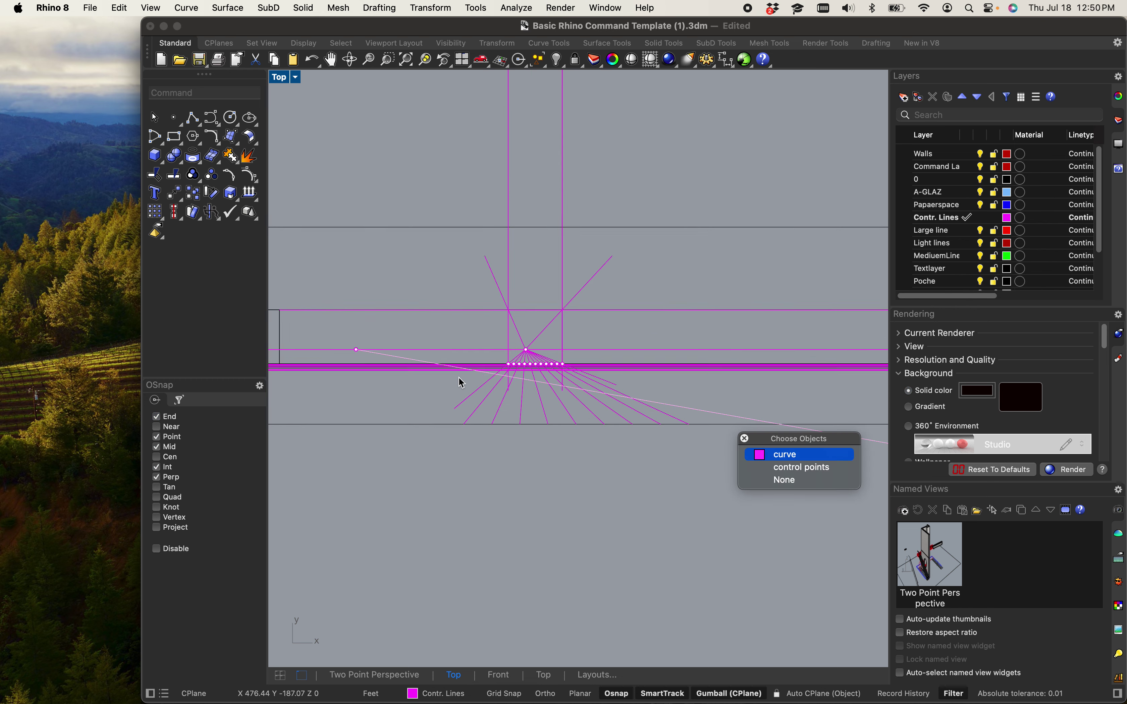
pyautogui.scroll(4, 556, 454)
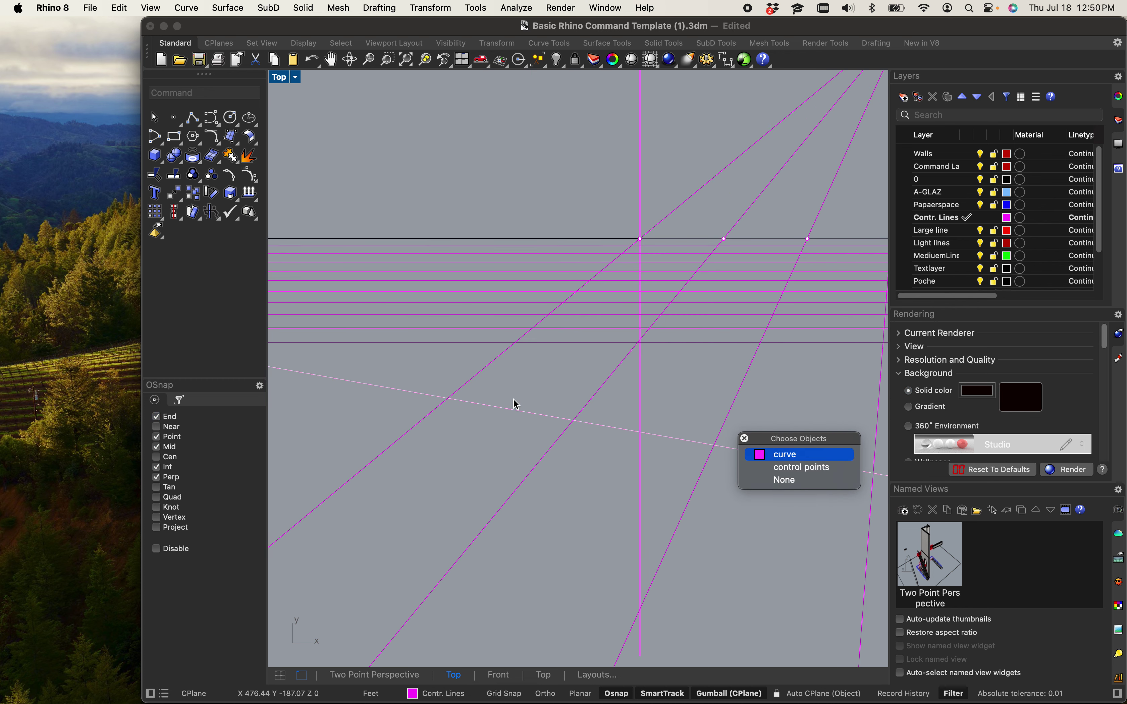
pyautogui.press('Escape')
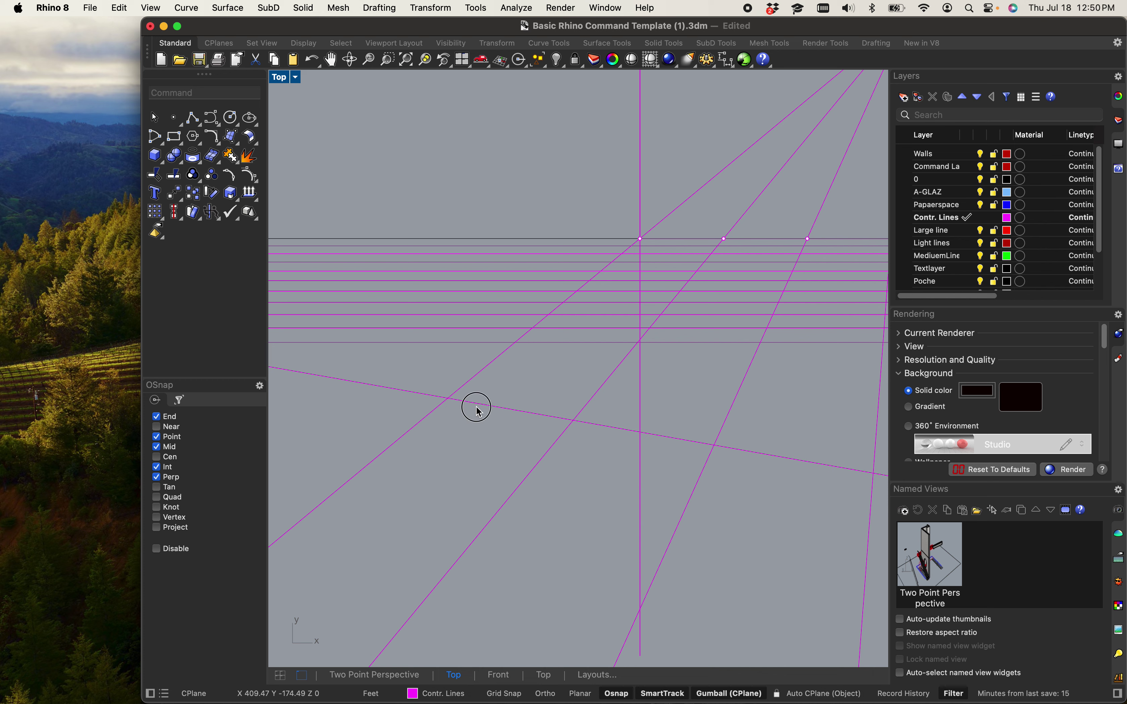
pyautogui.click(478, 409)
pyautogui.press('Escape')
pyautogui.click(467, 404)
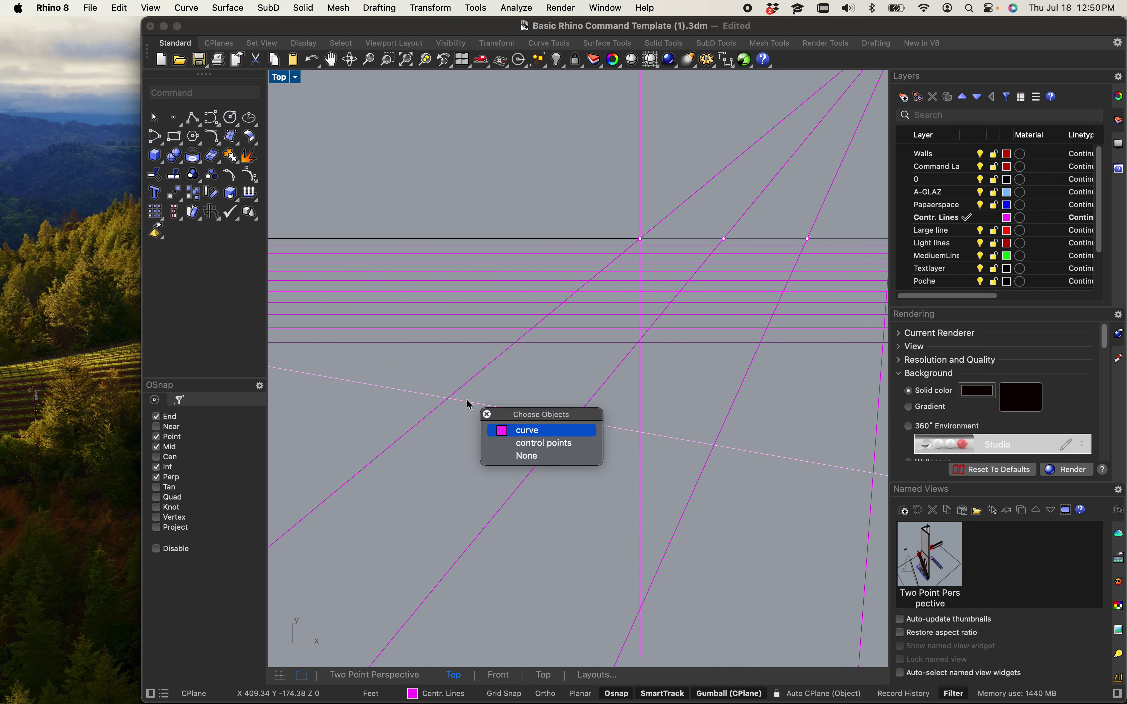
pyautogui.press('Escape')
pyautogui.click(476, 403)
# - Move the shallow diagonal line from its intersection onto the upper horizontal line's intersection
pyautogui.write('m')
pyautogui.press('Return')
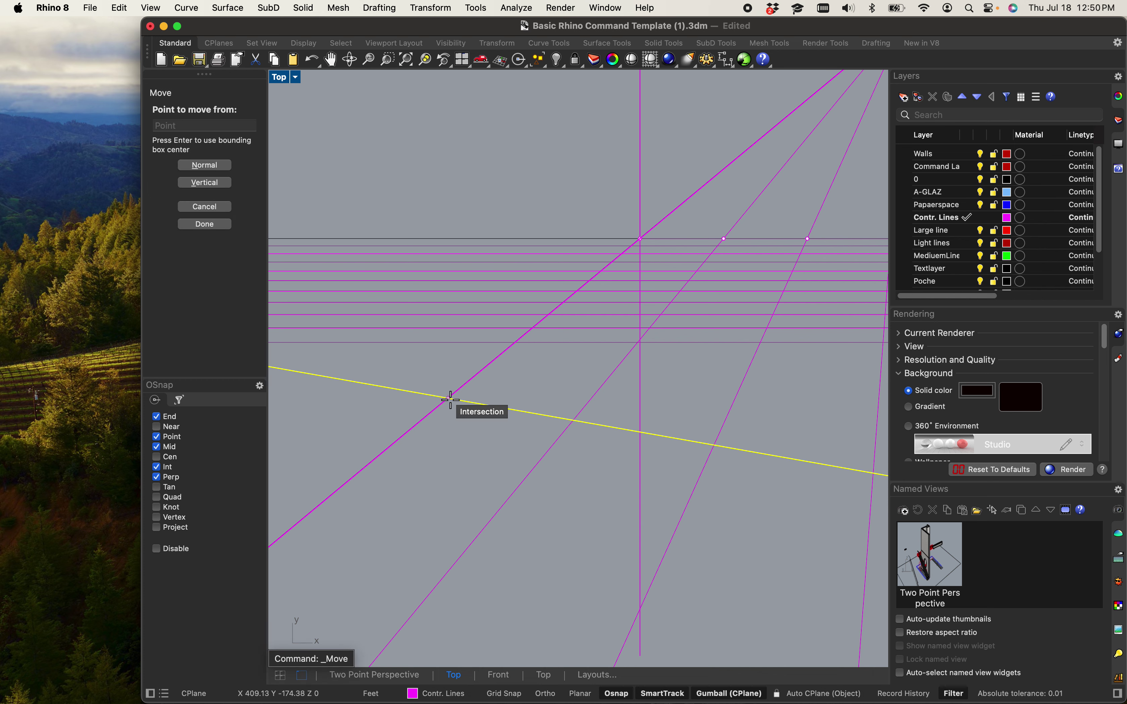
pyautogui.click(443, 397)
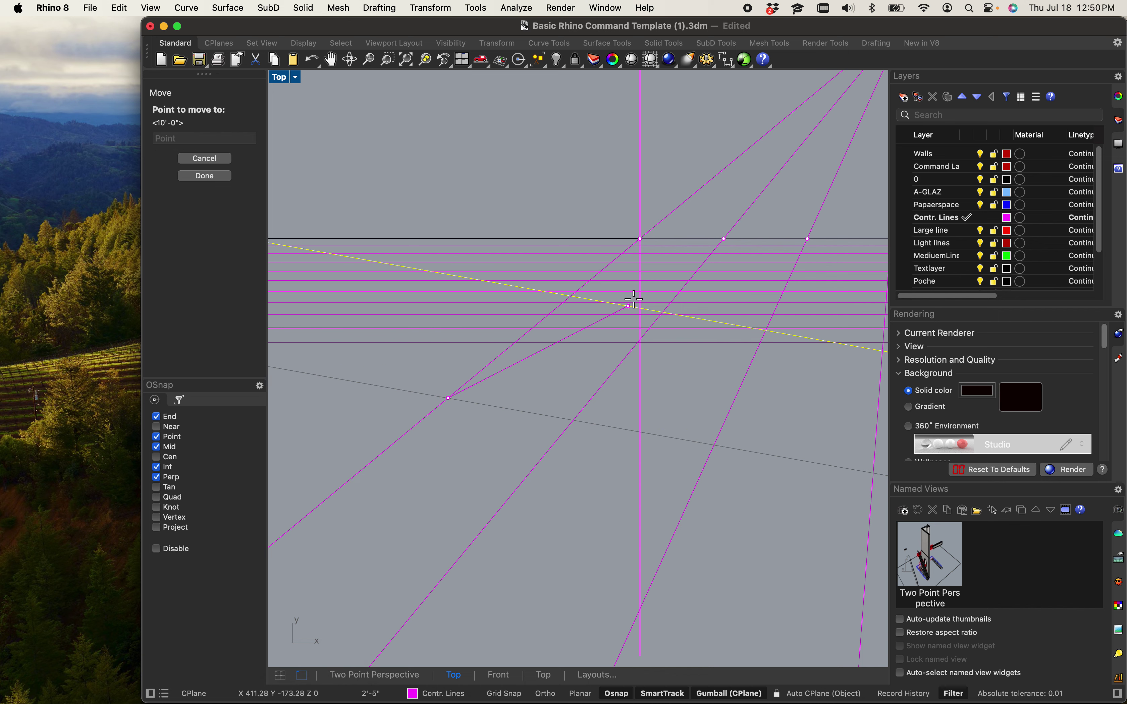
pyautogui.click(640, 240)
pyautogui.scroll(-20, 595, 290)
pyautogui.moveTo(607, 315); pyautogui.dragTo(607, 342, button='right')
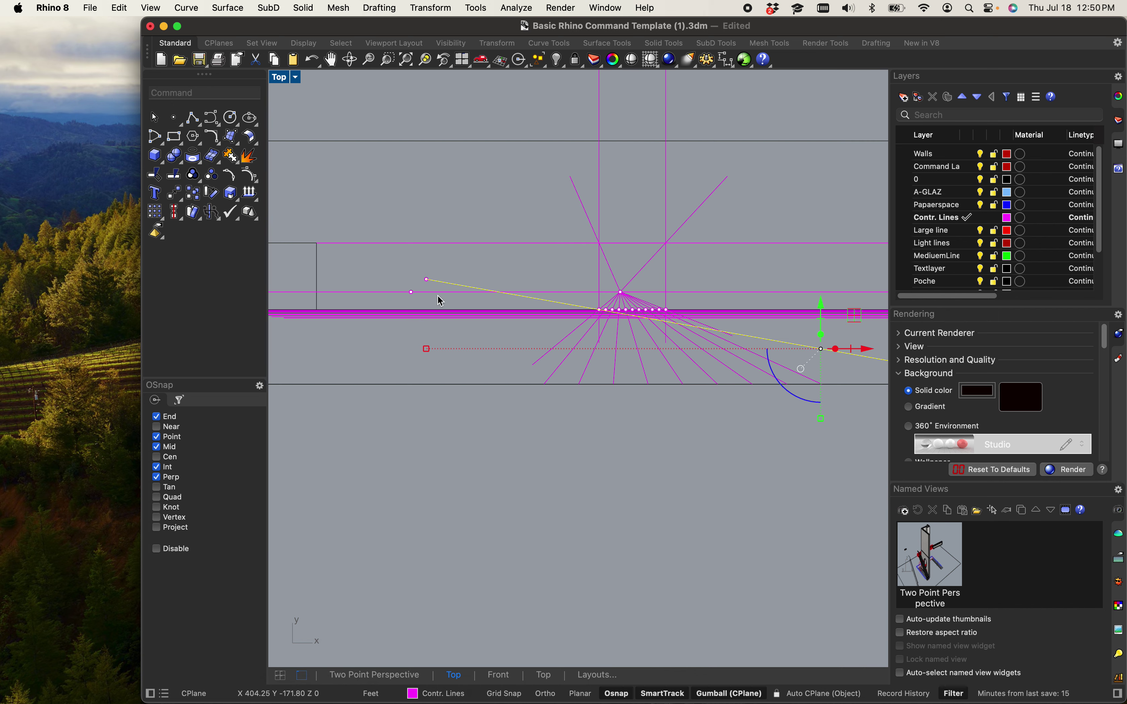
pyautogui.scroll(12, 412, 285)
pyautogui.moveTo(726, 319); pyautogui.dragTo(603, 339, button='right')
pyautogui.scroll(2, 588, 342)
pyautogui.moveTo(350, 322); pyautogui.dragTo(539, 332, button='right')
# - Move the construction point to its new position, then select the four lower horizontal lines
pyautogui.rightClick(488, 378)
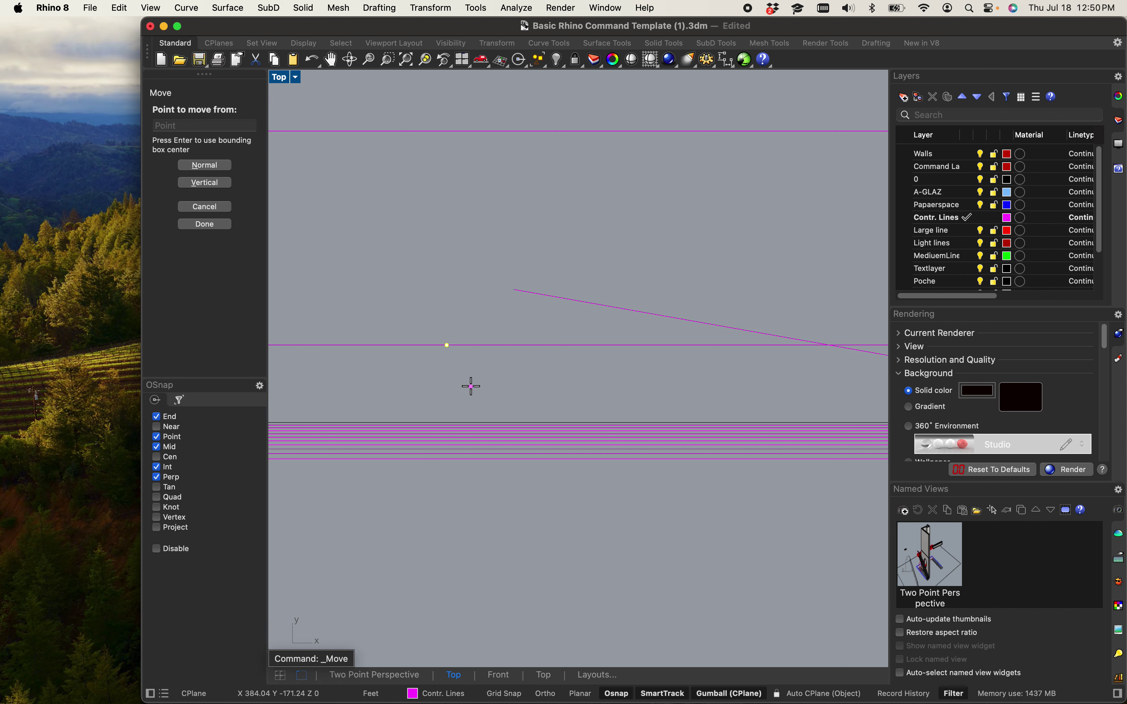
pyautogui.scroll(4, 444, 343)
pyautogui.click(448, 352)
pyautogui.scroll(-8, 524, 367)
pyautogui.moveTo(658, 392); pyautogui.dragTo(521, 406, button='right')
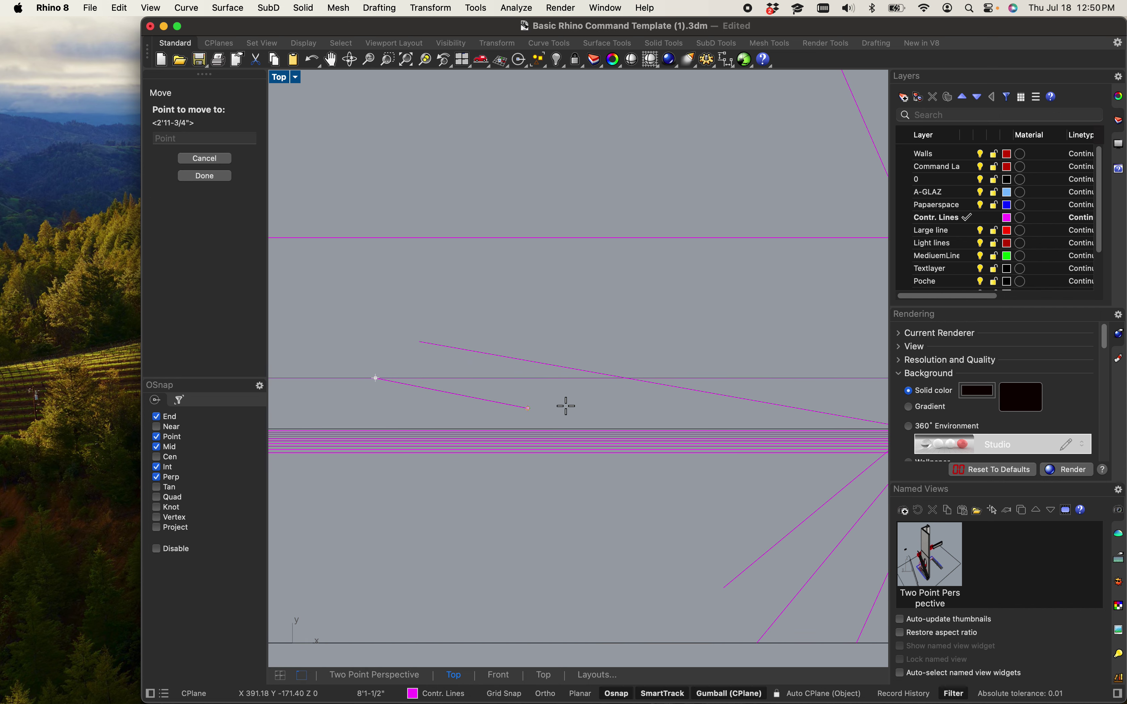
pyautogui.scroll(4, 612, 402)
pyautogui.click(631, 370)
pyautogui.scroll(-3, 527, 452)
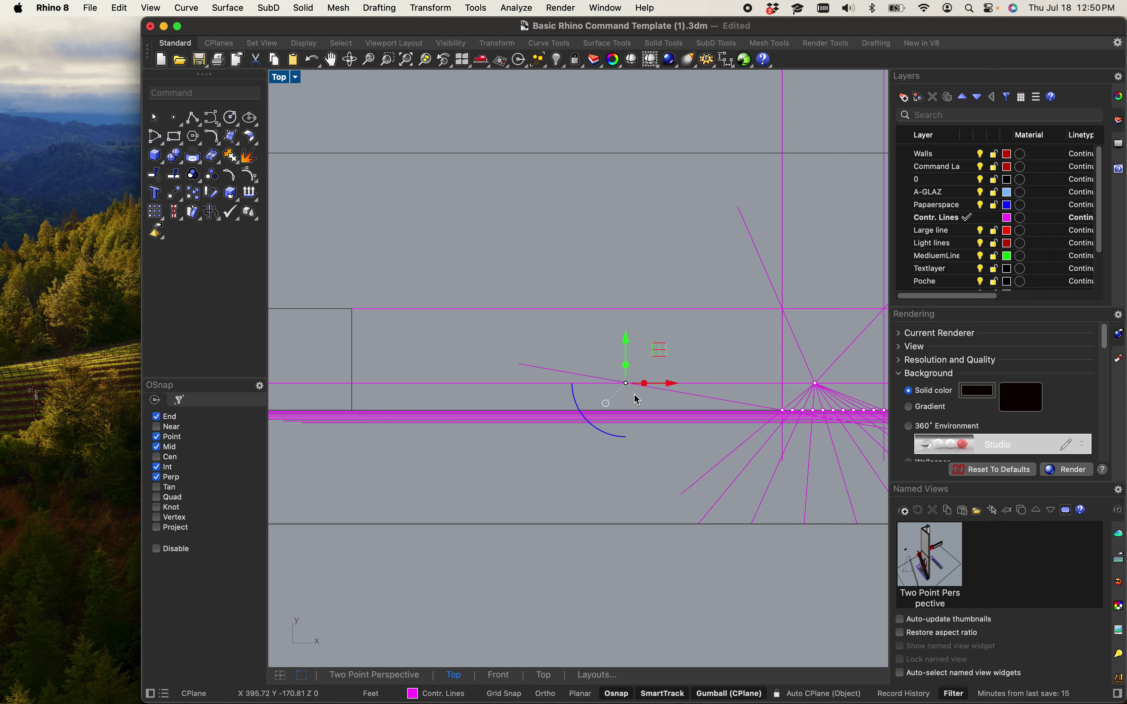
pyautogui.scroll(10, 526, 452)
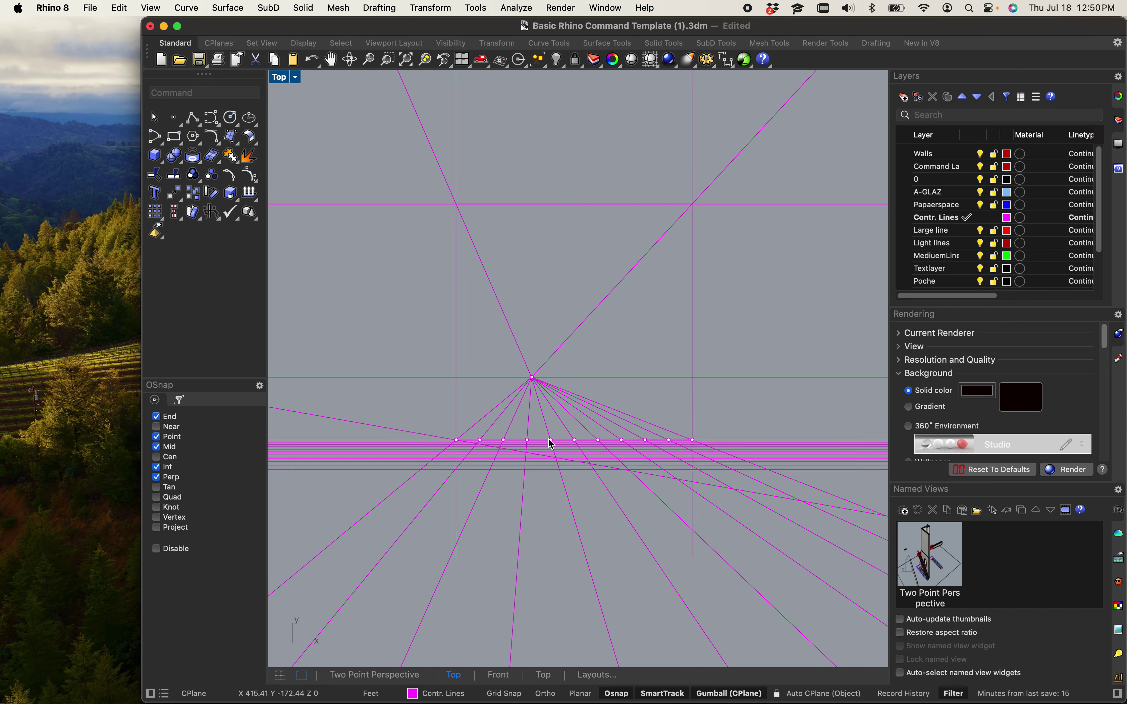
pyautogui.moveTo(560, 465); pyautogui.dragTo(600, 438, button='right')
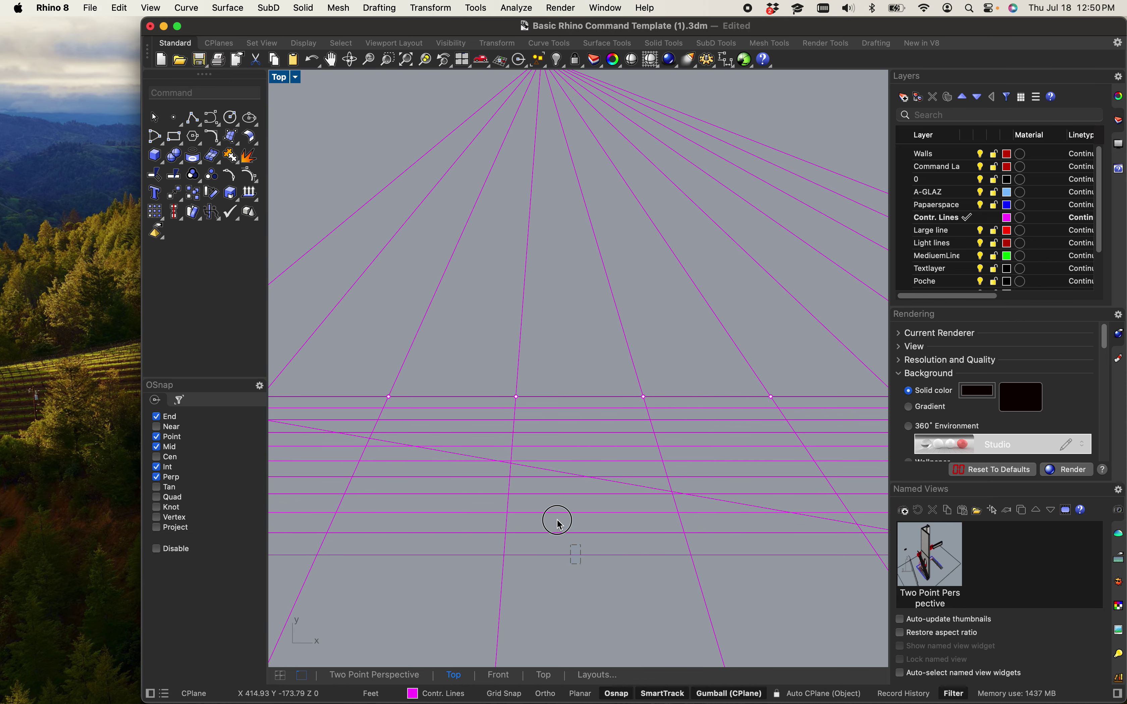
pyautogui.moveTo(560, 525); pyautogui.dragTo(547, 496)
# - Delete the surplus stacked horizontal construction lines
pyautogui.press('Delete')
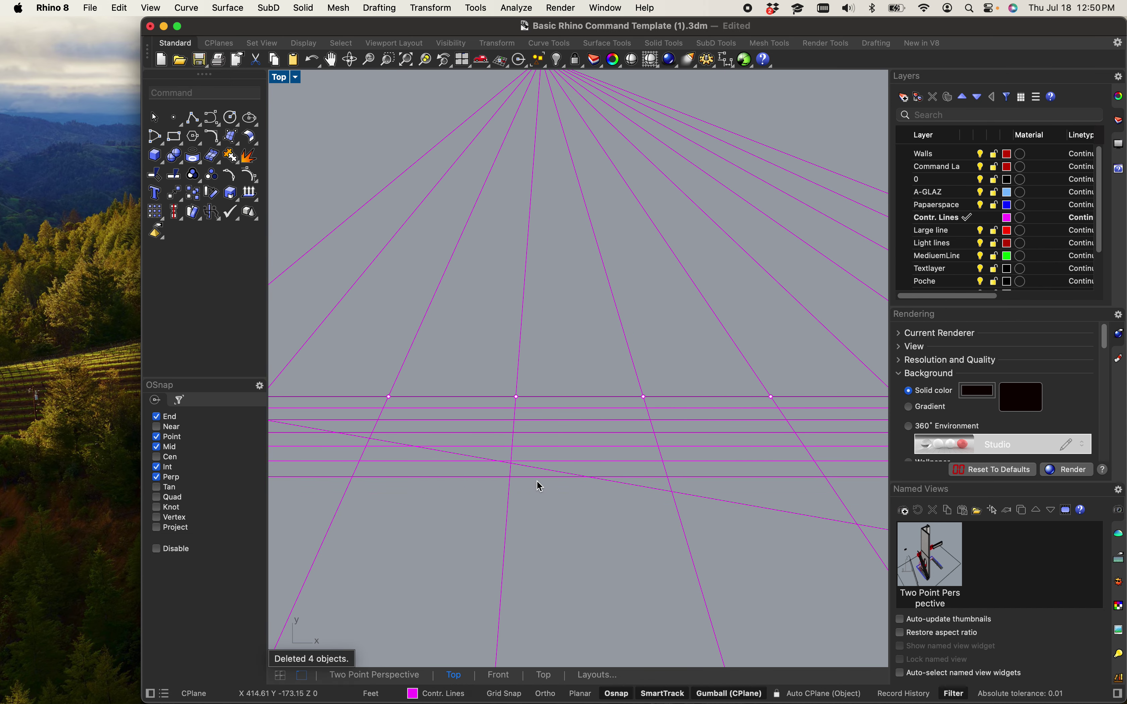
pyautogui.click(536, 480)
pyautogui.press('Delete')
pyautogui.click(606, 466)
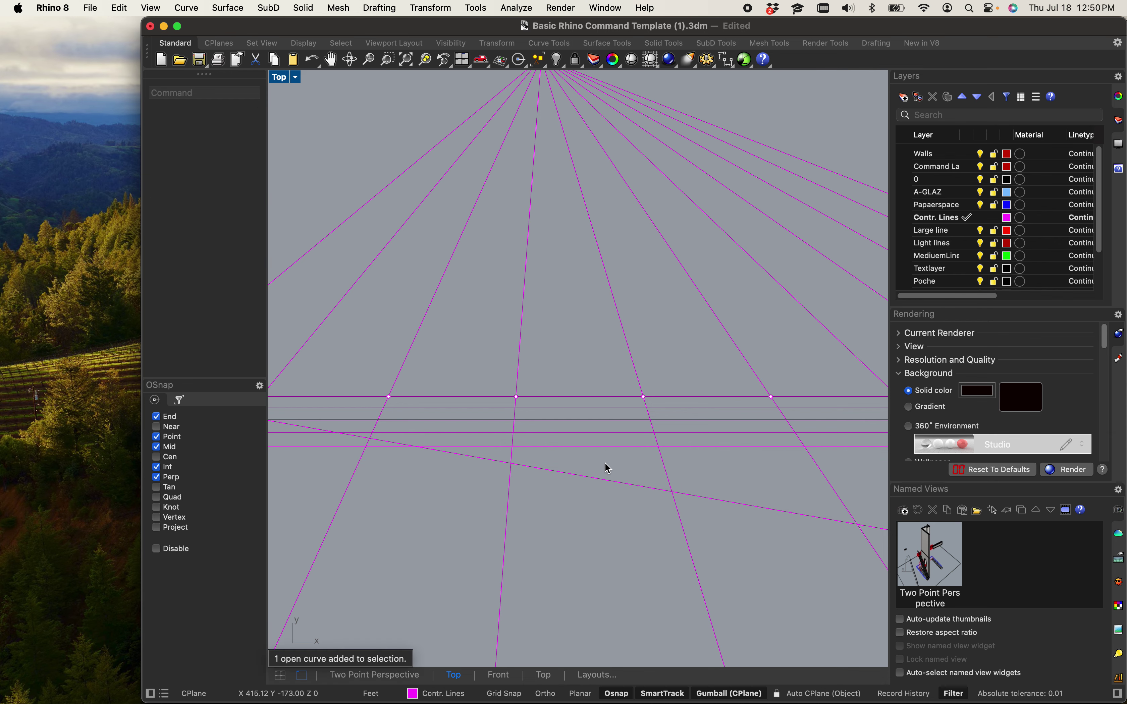
pyautogui.click(619, 444)
pyautogui.moveTo(605, 417); pyautogui.dragTo(605, 415)
pyautogui.press('Delete')
pyautogui.click(592, 408)
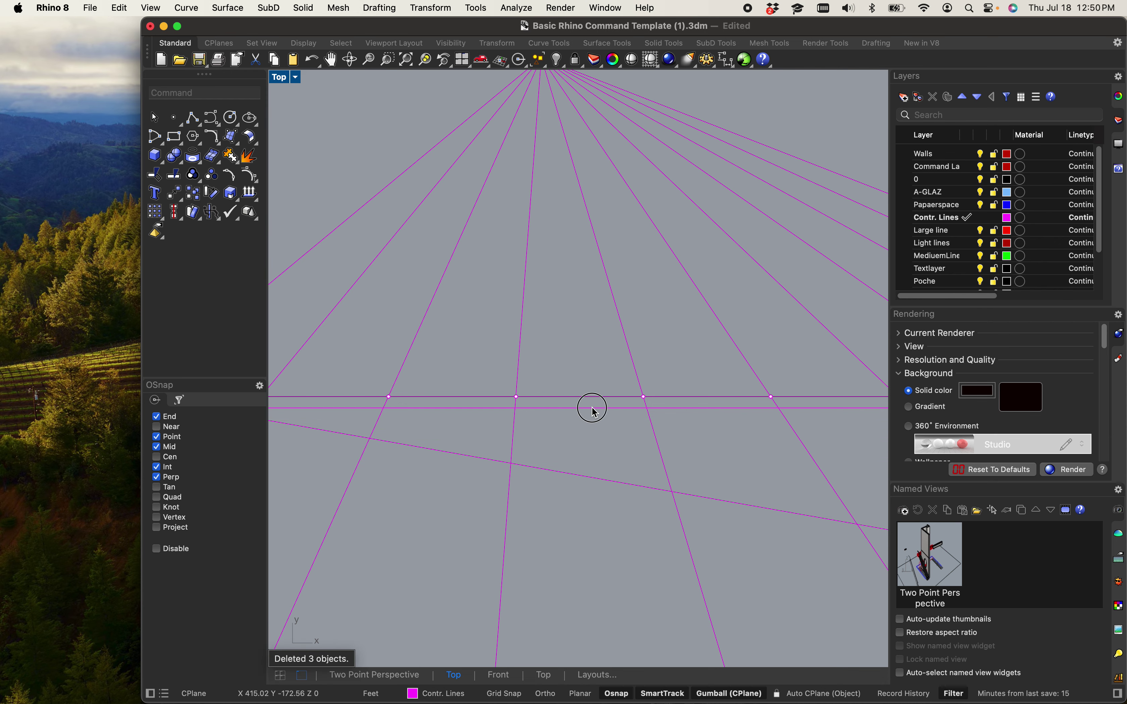
pyautogui.scroll(-8, 587, 418)
pyautogui.moveTo(589, 419); pyautogui.dragTo(742, 424, button='right')
# - Move one horizontal line down onto the lower intersection of the sloping line and a fan line
pyautogui.write('m')
pyautogui.press('Return')
pyautogui.scroll(15, 560, 421)
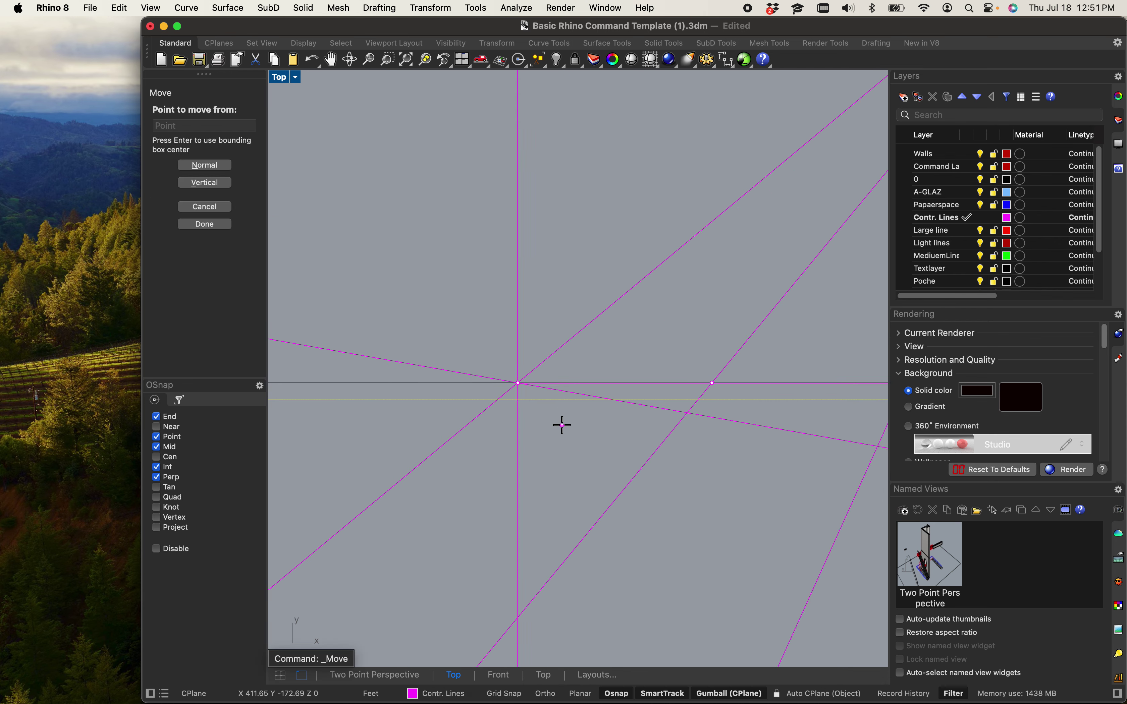
pyautogui.moveTo(676, 411); pyautogui.dragTo(506, 462, button='right')
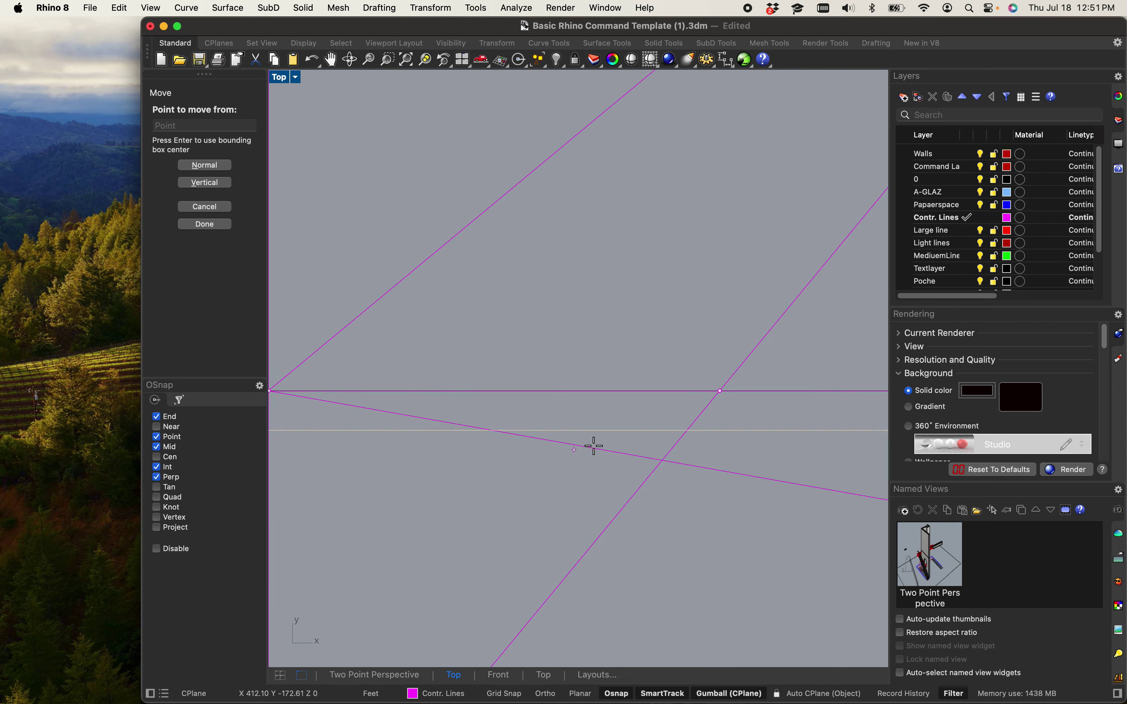
pyautogui.click(686, 430)
pyautogui.click(663, 460)
pyautogui.scroll(-2, 666, 465)
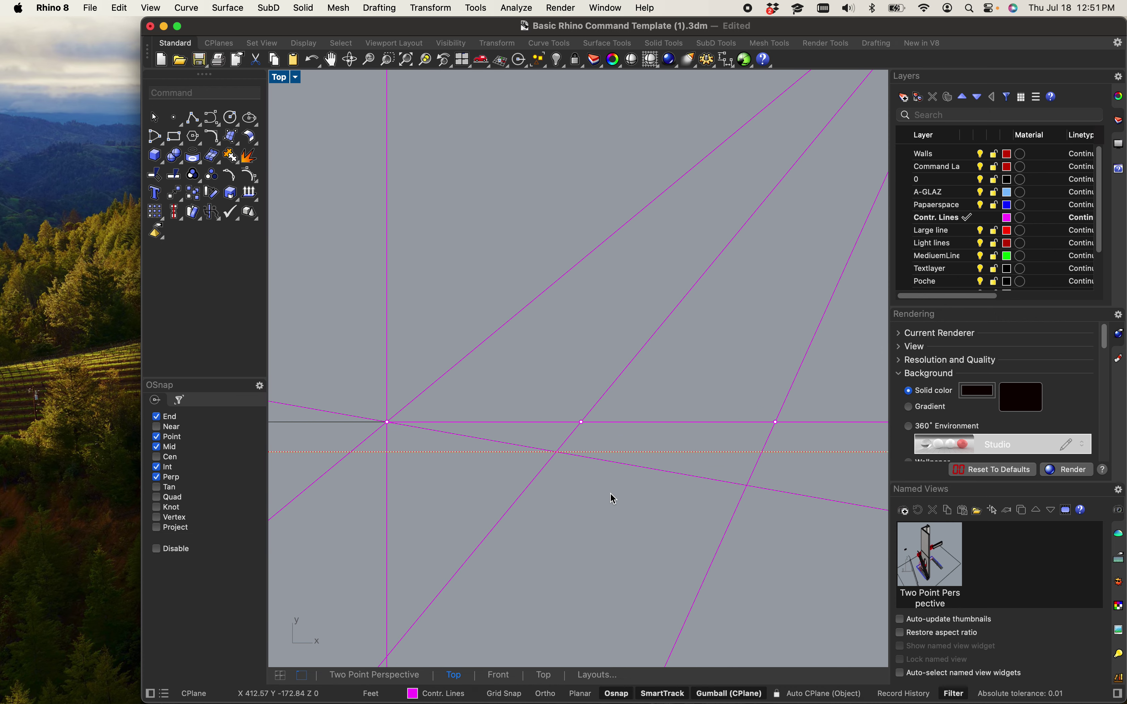
pyautogui.click(725, 452)
# - Copy the horizontal line to four successive intersections where the sloping line crosses the fan lines
pyautogui.write('copy')
pyautogui.press('Return')
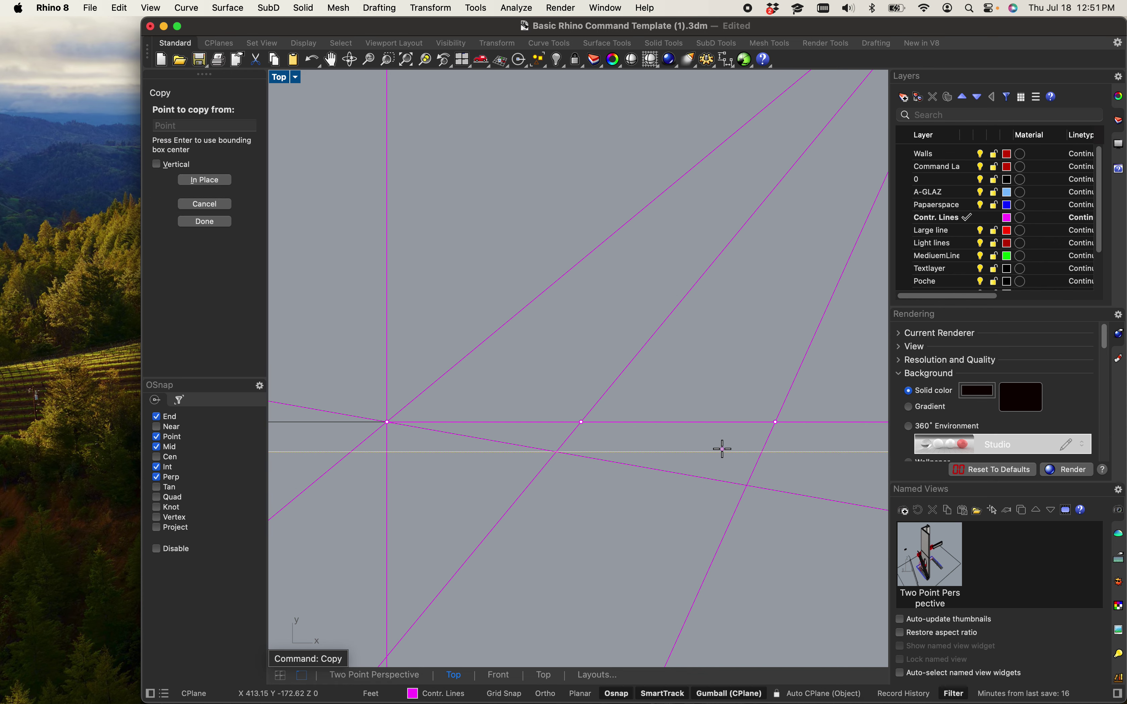
pyautogui.click(557, 452)
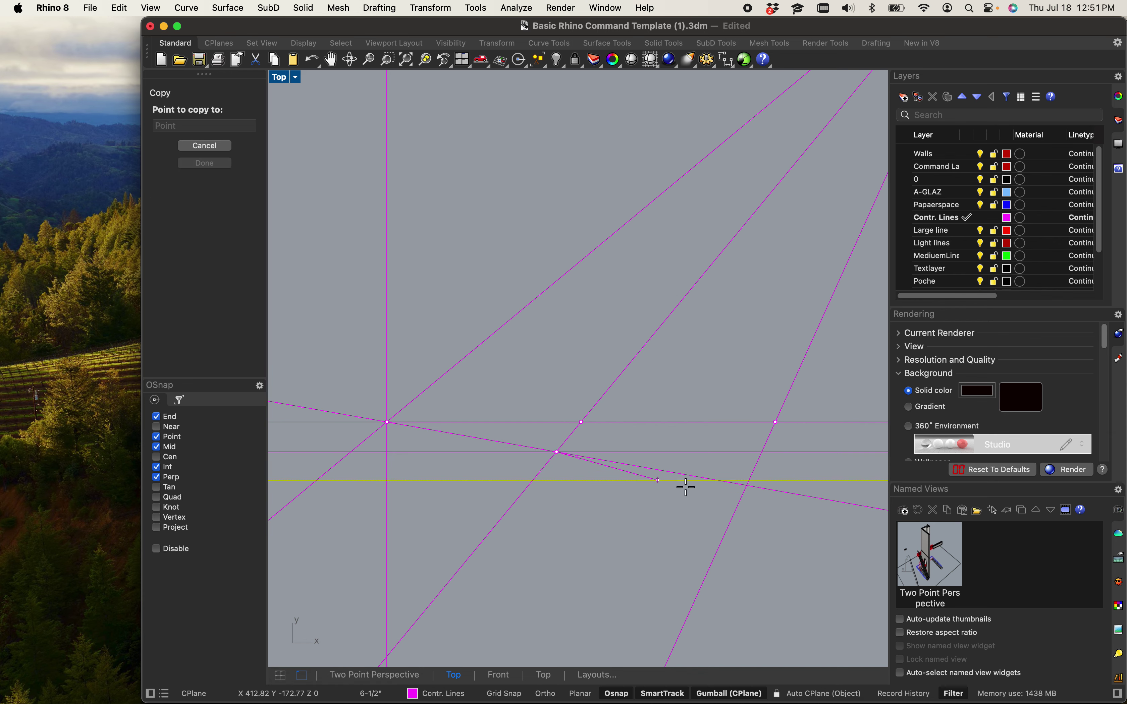
pyautogui.click(746, 485)
pyautogui.scroll(-10, 716, 513)
pyautogui.moveTo(715, 511); pyautogui.dragTo(500, 493, button='right')
pyautogui.scroll(10, 584, 507)
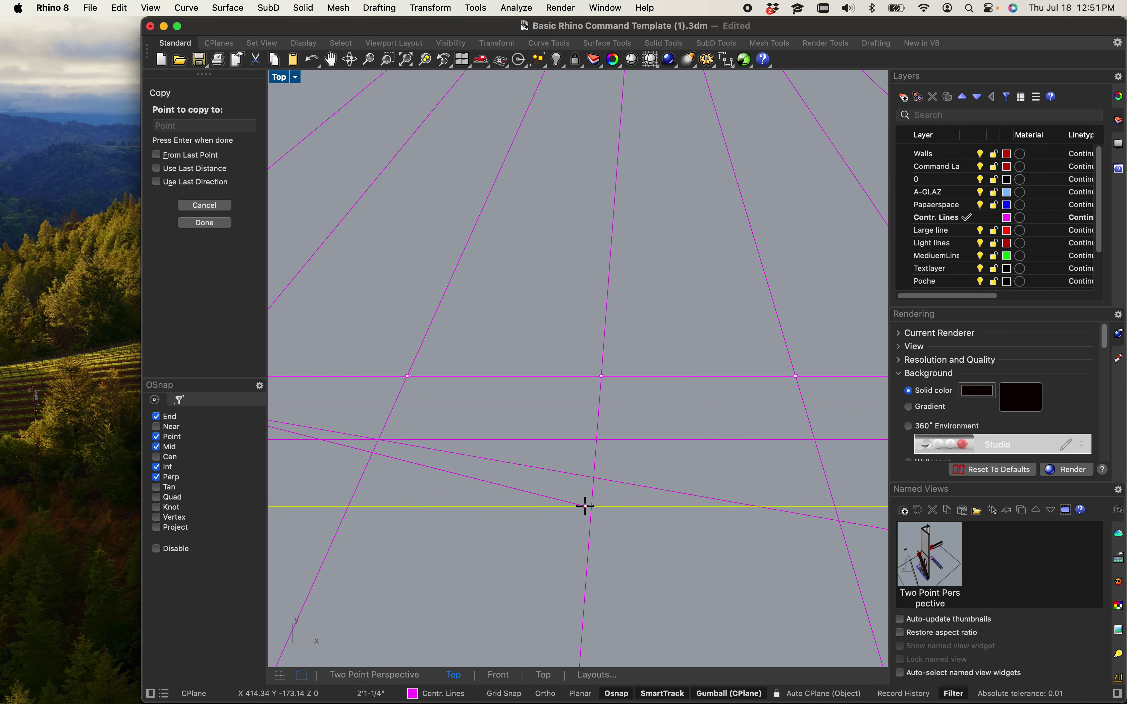
pyautogui.click(599, 475)
pyautogui.scroll(-6, 613, 489)
pyautogui.scroll(-2, 605, 531)
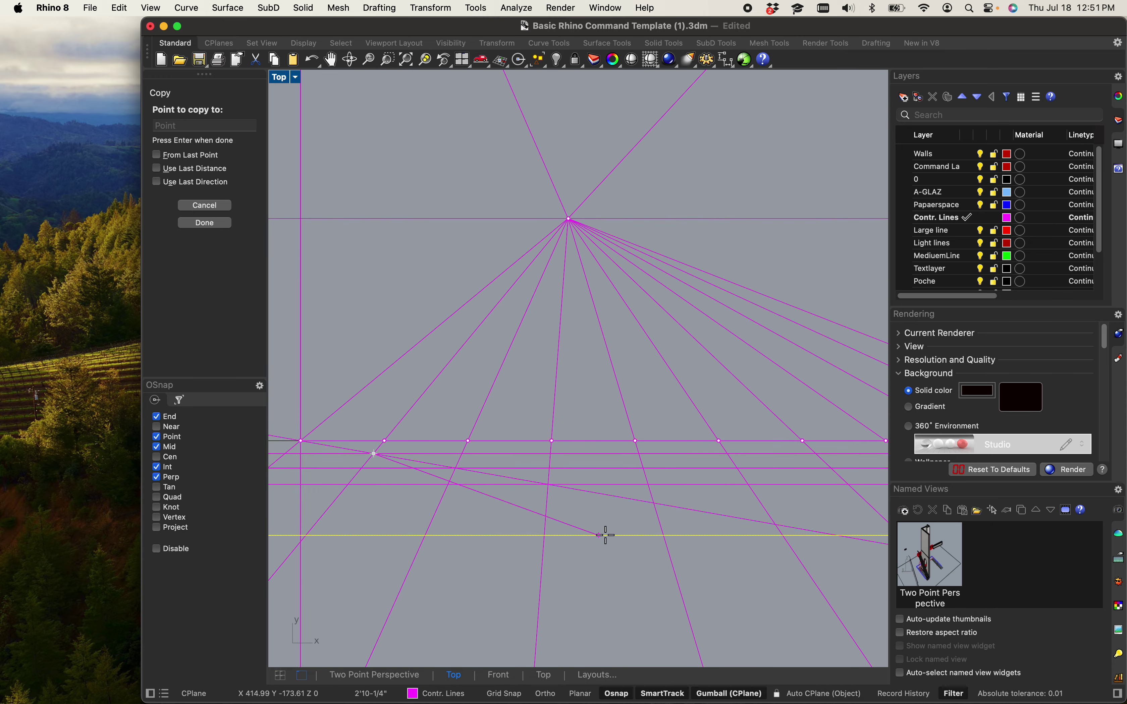
pyautogui.scroll(4, 649, 503)
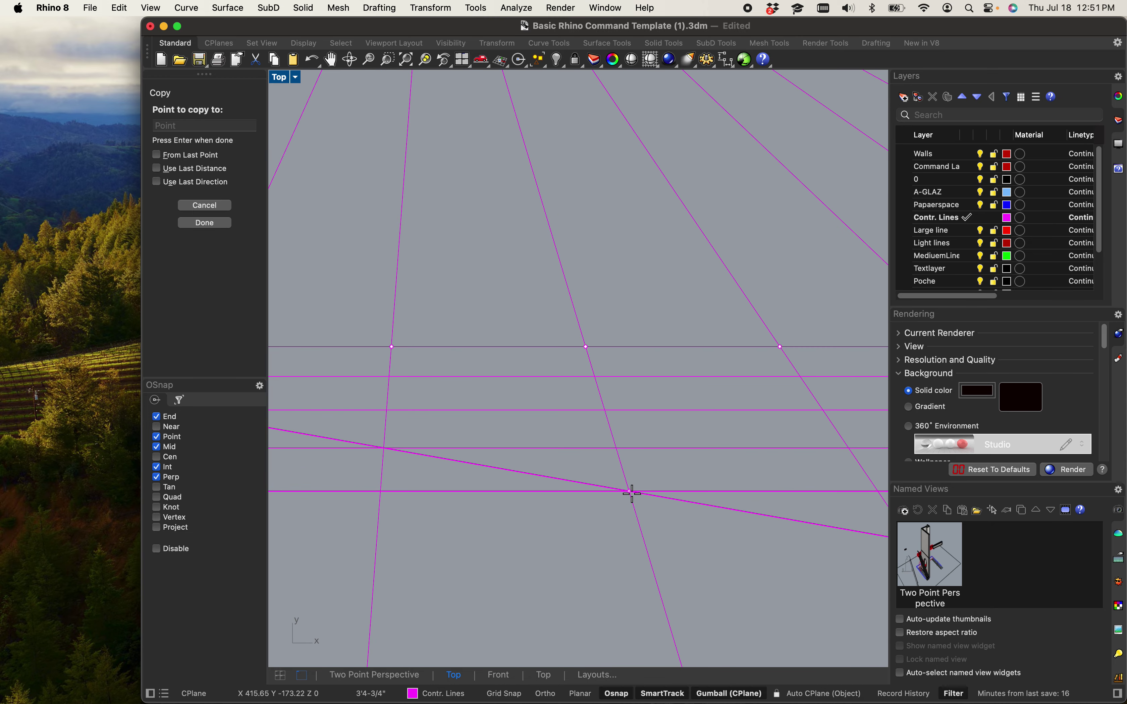
pyautogui.scroll(-4, 628, 494)
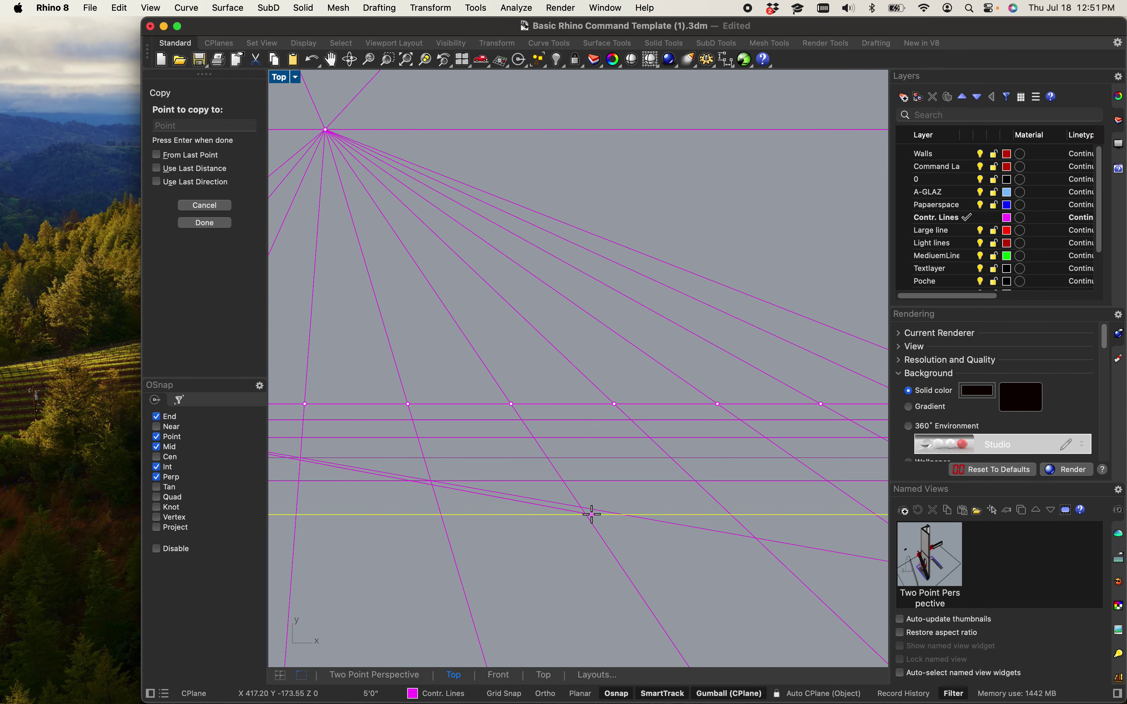
pyautogui.scroll(12, 584, 508)
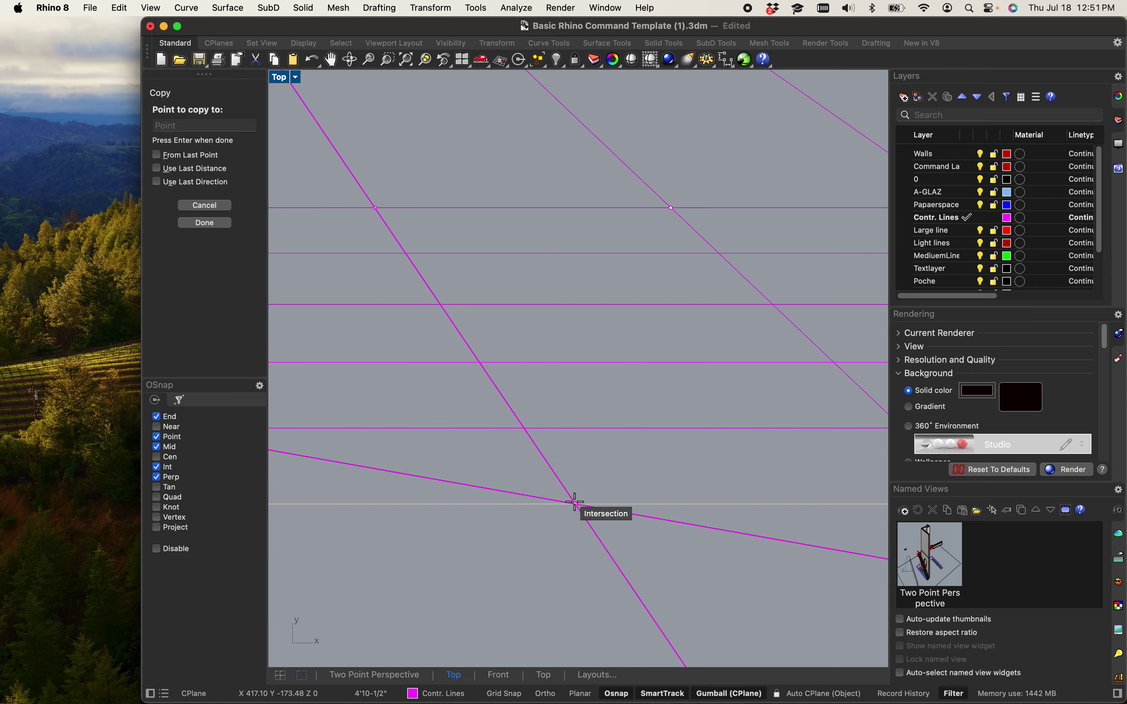
pyautogui.click(574, 504)
pyautogui.scroll(-15, 574, 505)
pyautogui.moveTo(652, 547); pyautogui.dragTo(593, 543, button='right')
pyautogui.scroll(5, 594, 544)
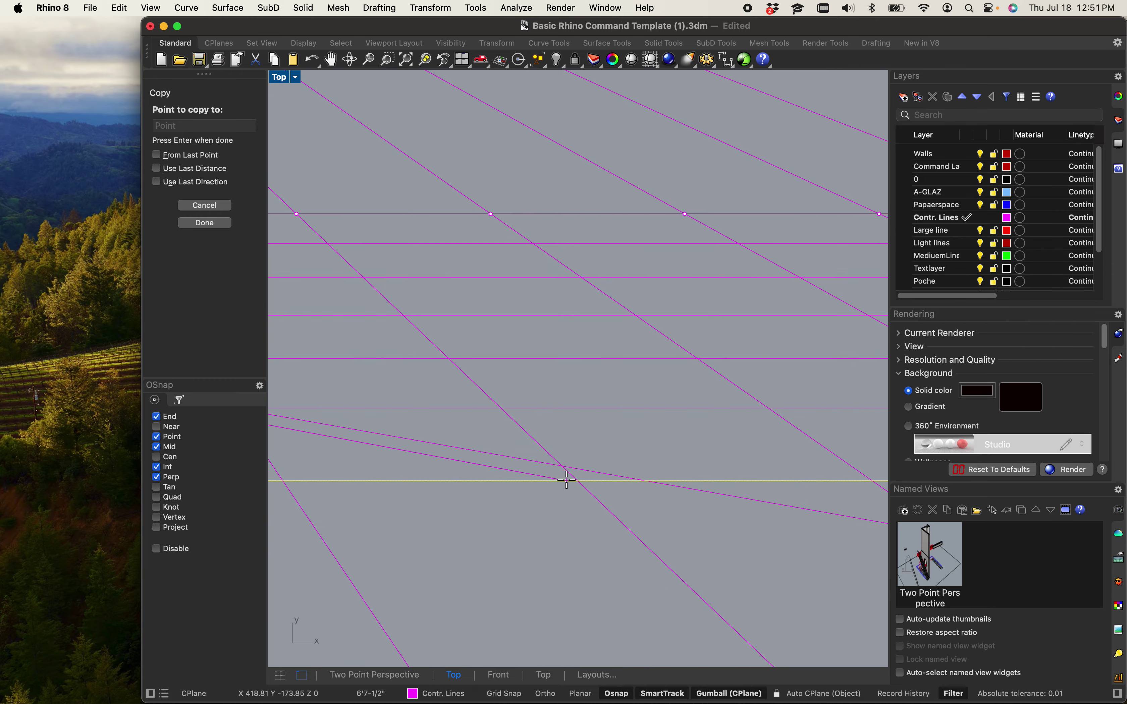
pyautogui.scroll(-5, 567, 467)
pyautogui.scroll(4, 496, 526)
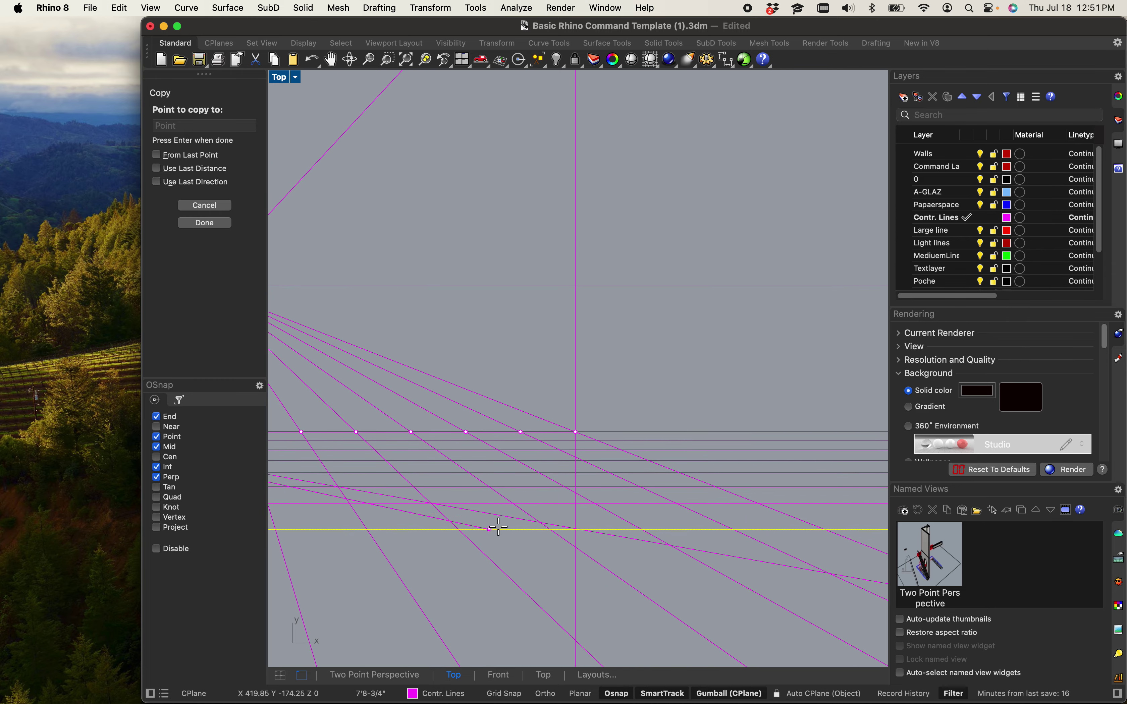
pyautogui.click(576, 544)
pyautogui.scroll(-8, 576, 544)
pyautogui.moveTo(600, 555); pyautogui.dragTo(527, 528, button='right')
pyautogui.scroll(8, 684, 543)
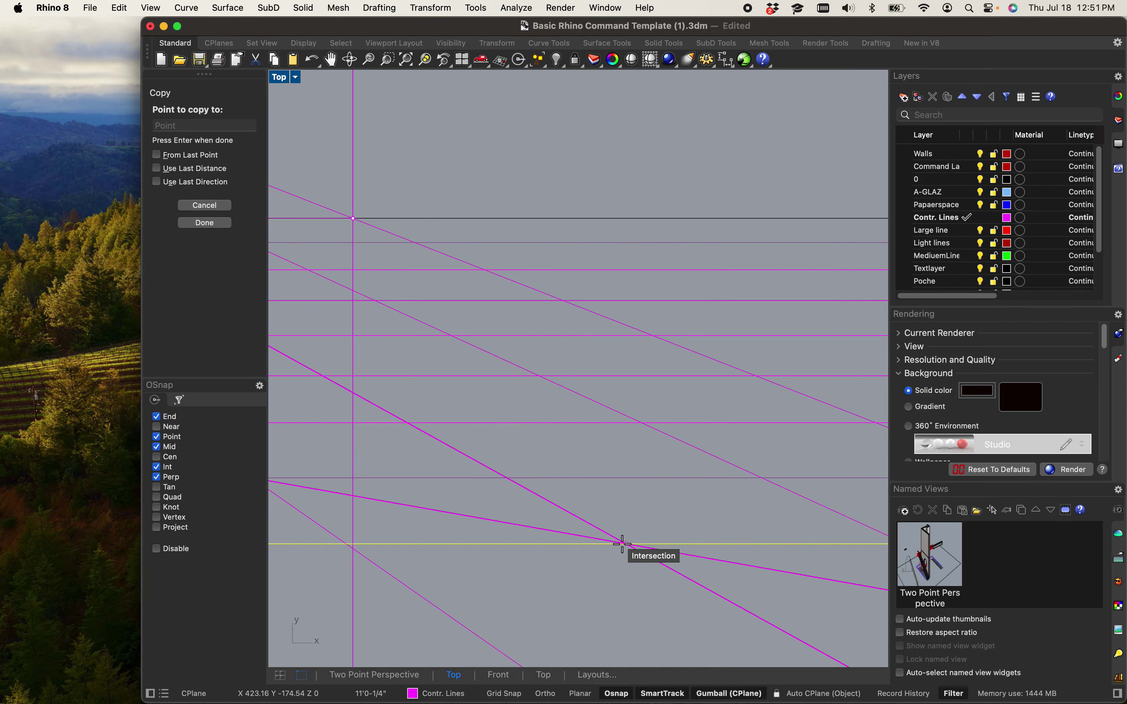
pyautogui.scroll(-4, 621, 546)
pyautogui.scroll(4, 548, 510)
pyautogui.moveTo(690, 557); pyautogui.dragTo(645, 542, button='right')
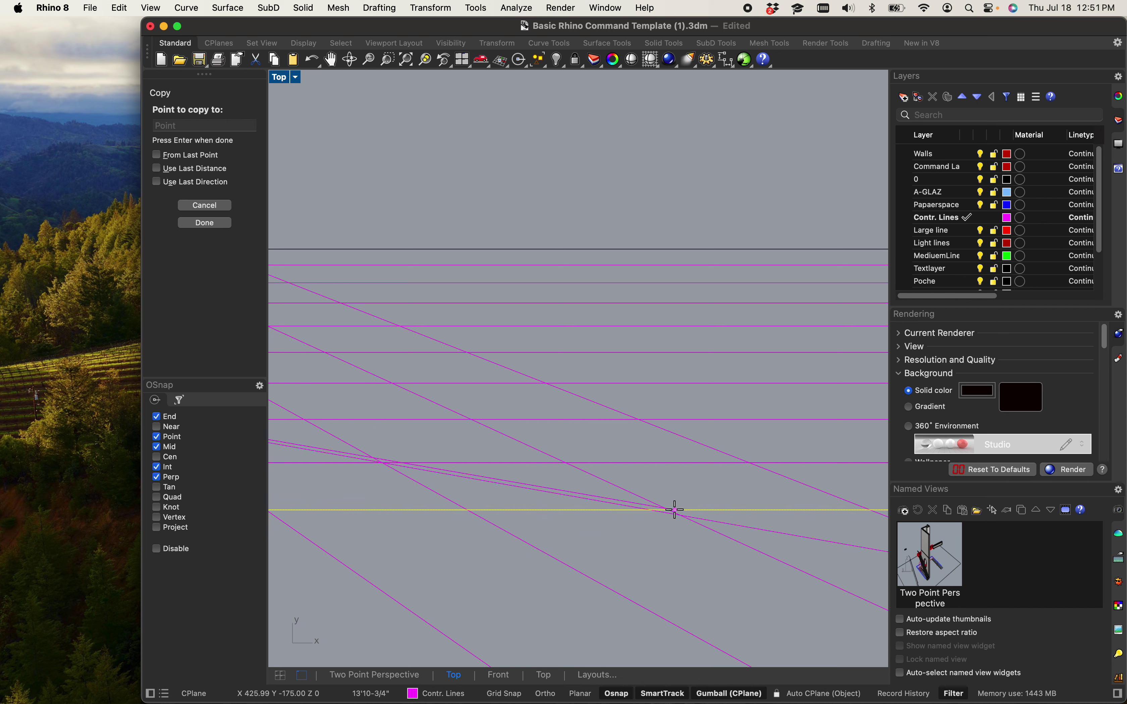
pyautogui.scroll(5, 677, 517)
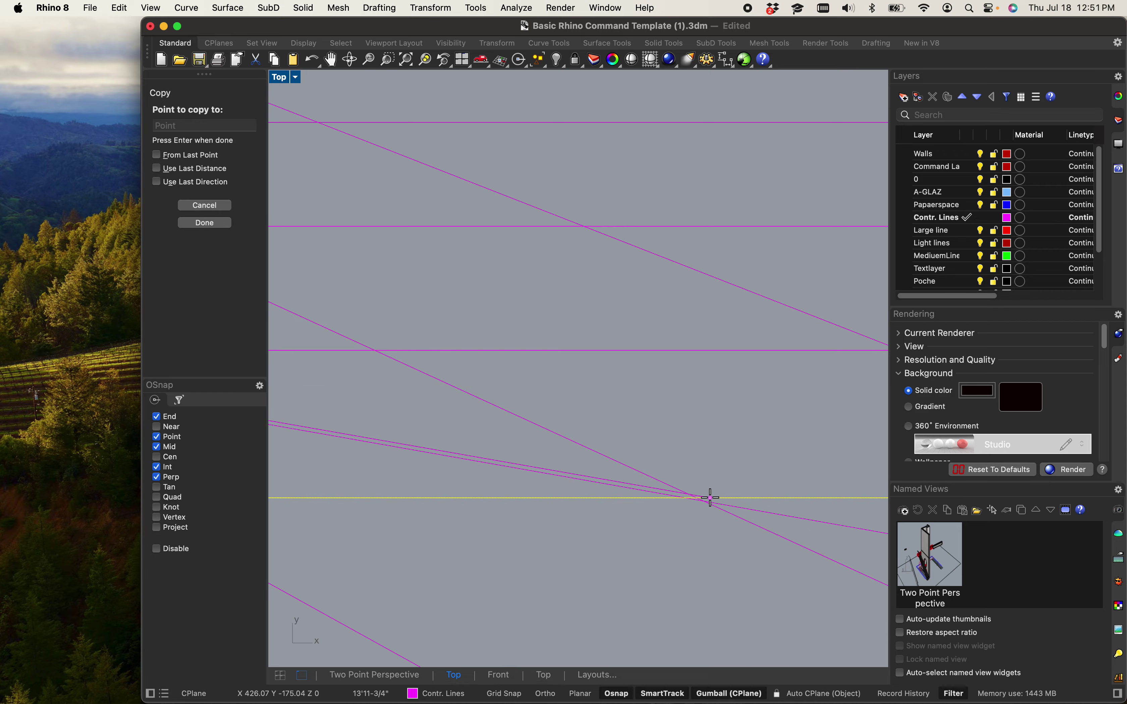
pyautogui.scroll(-5, 710, 514)
pyautogui.scroll(8, 719, 538)
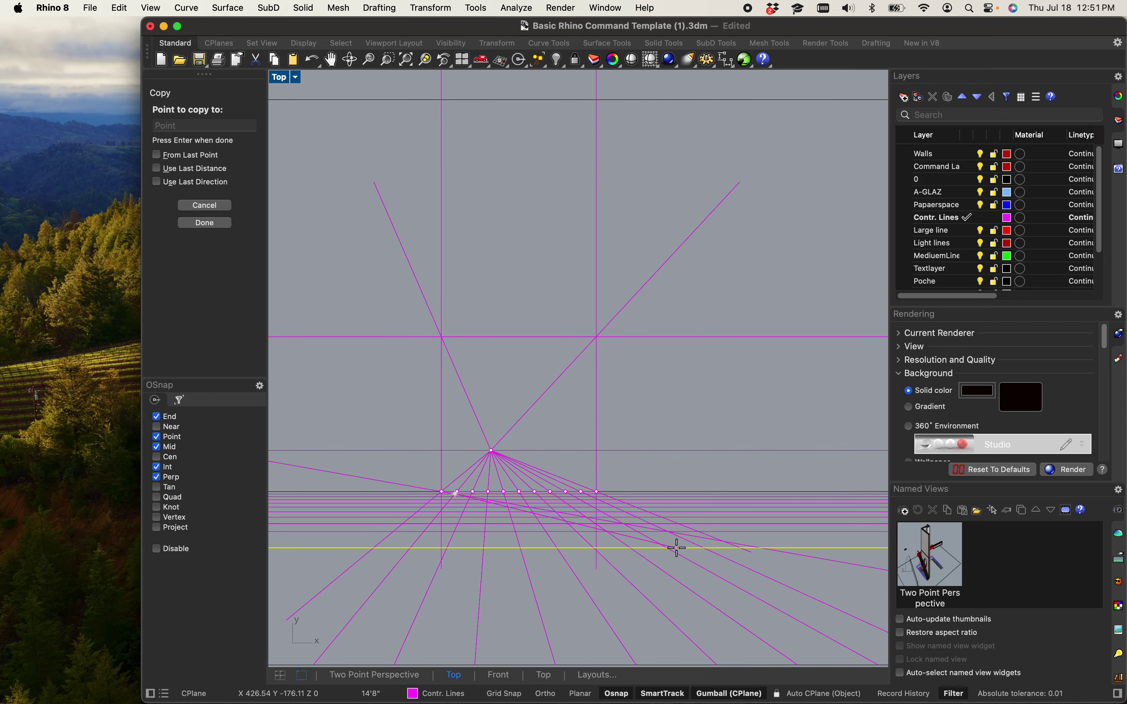
pyautogui.moveTo(768, 547); pyautogui.dragTo(604, 544, button='right')
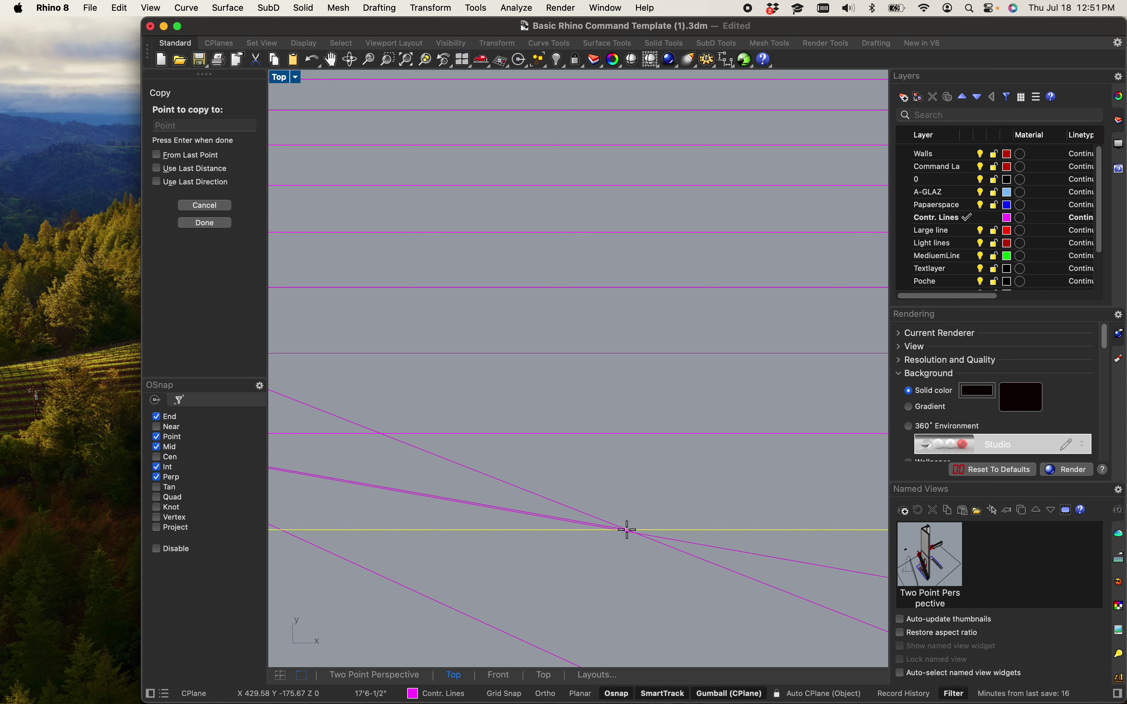
pyautogui.scroll(-5, 631, 533)
pyautogui.moveTo(630, 540); pyautogui.dragTo(728, 521, button='right')
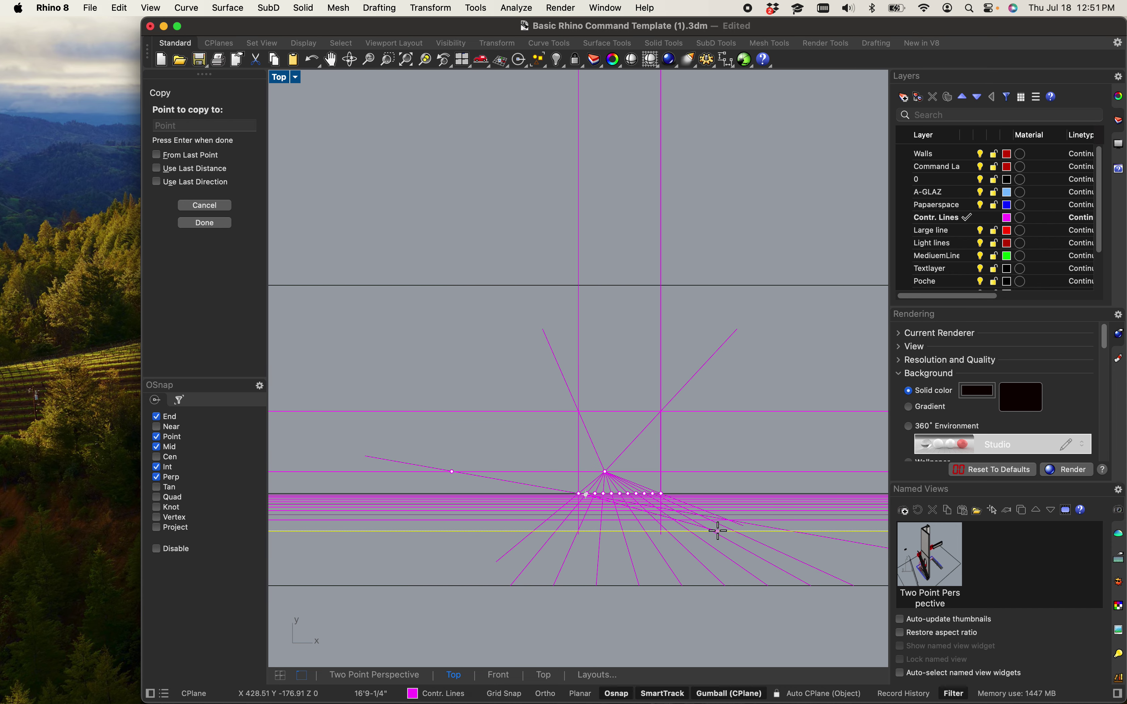
pyautogui.press('Escape')
pyautogui.press('Escape')
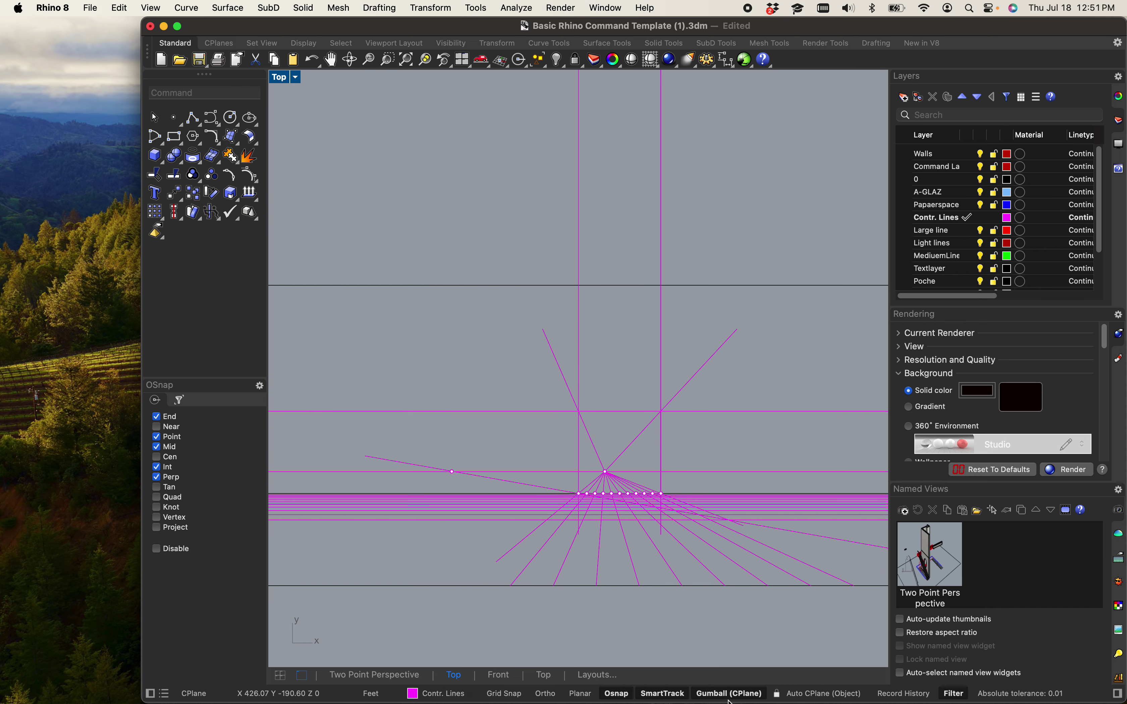
# - Zoom and pan the maximized Top viewport to frame the full stair and wall plan
pyautogui.scroll(5, 582, 533)
pyautogui.scroll(-1, 581, 533)
pyautogui.scroll(-2, 579, 525)
pyautogui.moveTo(582, 532); pyautogui.dragTo(560, 541, button='right')
pyautogui.scroll(8, 543, 487)
pyautogui.scroll(-4, 642, 495)
pyautogui.moveTo(646, 496); pyautogui.dragTo(561, 489, button='right')
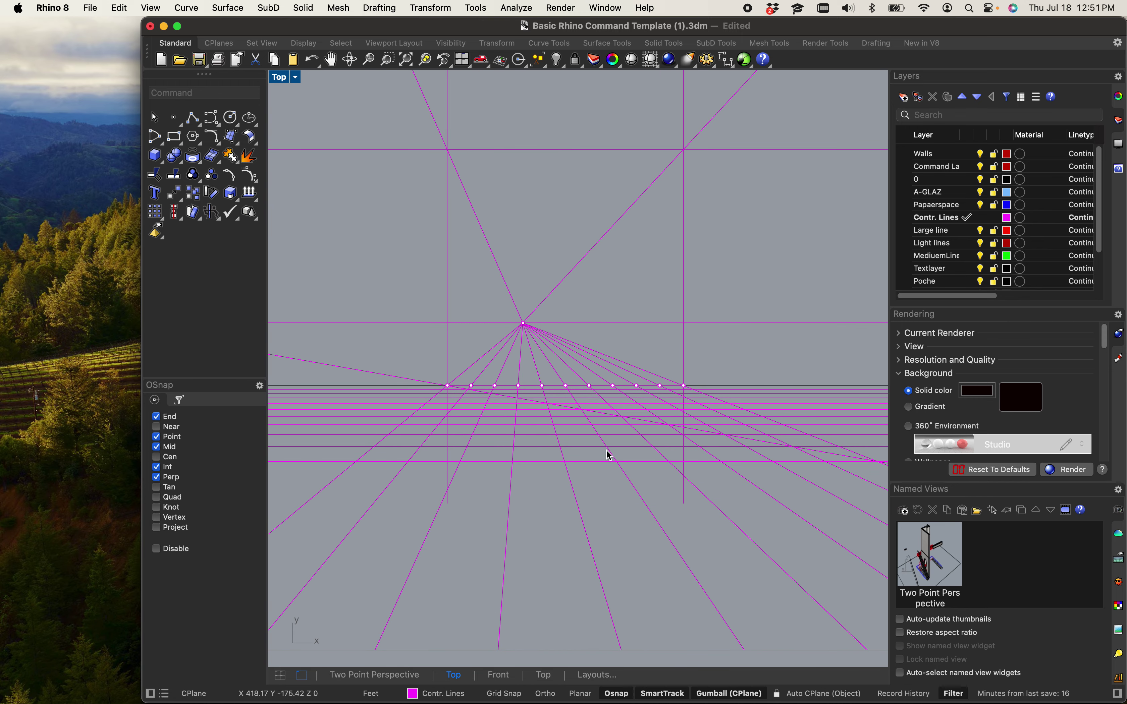
pyautogui.scroll(4, 600, 418)
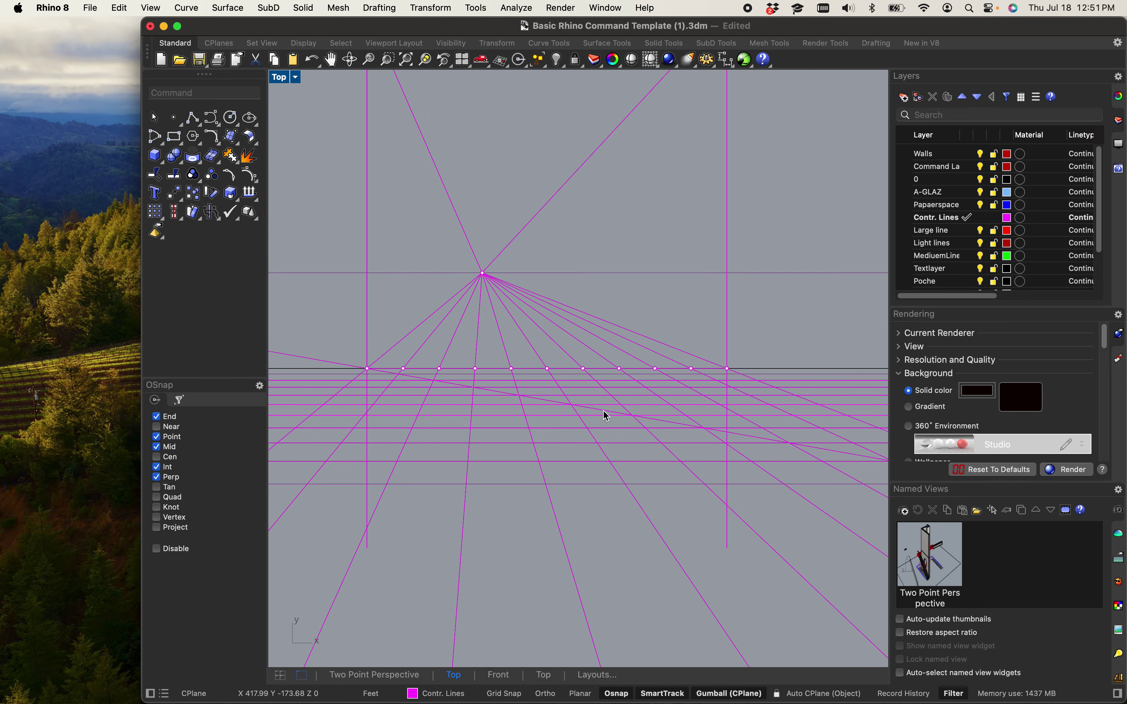
pyautogui.scroll(-8, 550, 400)
pyautogui.moveTo(551, 418); pyautogui.dragTo(649, 377, button='right')
pyautogui.scroll(8, 574, 424)
pyautogui.scroll(-6, 649, 377)
pyautogui.scroll(8, 652, 382)
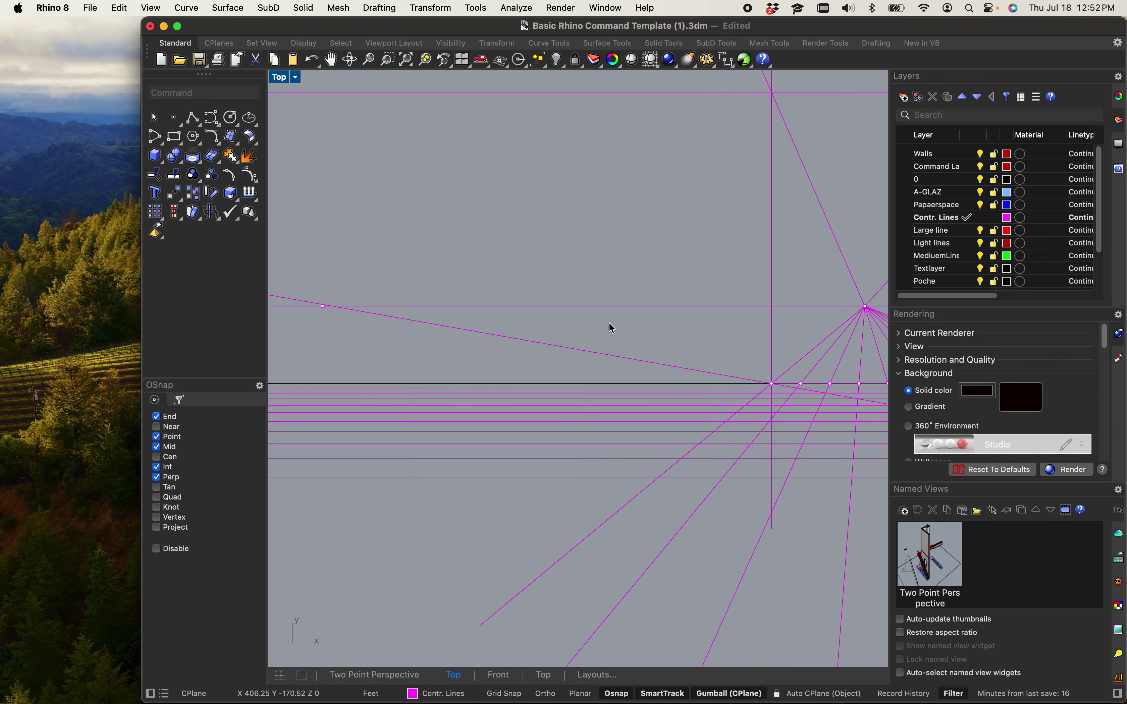
pyautogui.scroll(2, 603, 338)
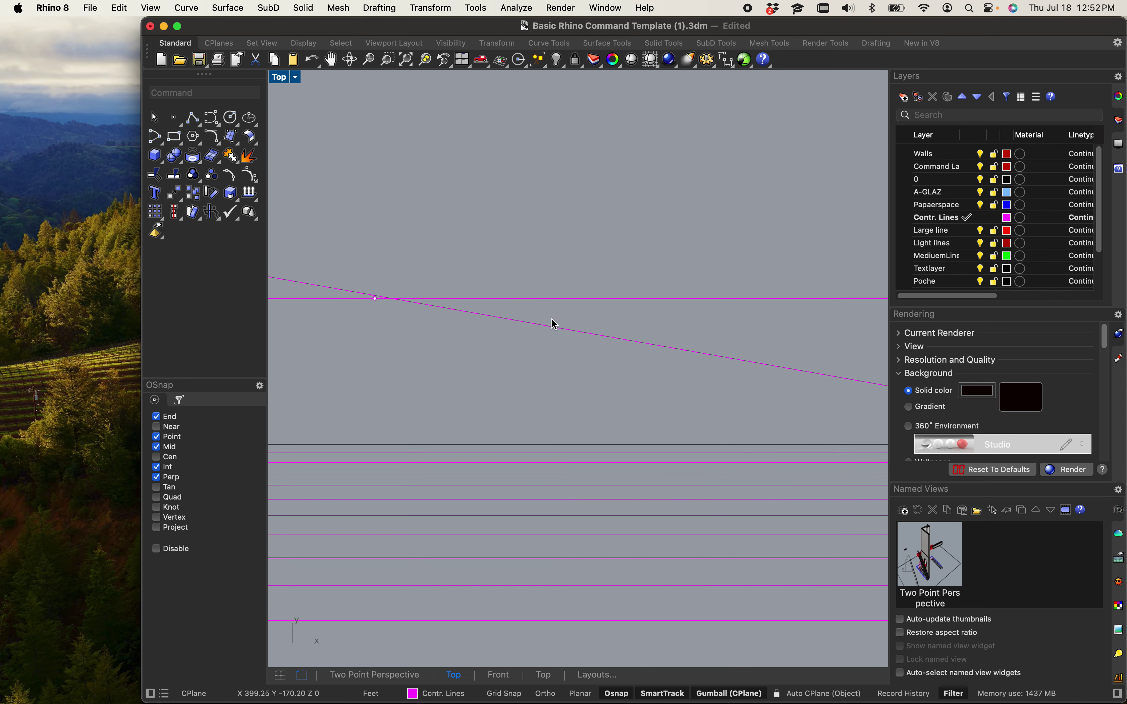
pyautogui.scroll(-8, 552, 318)
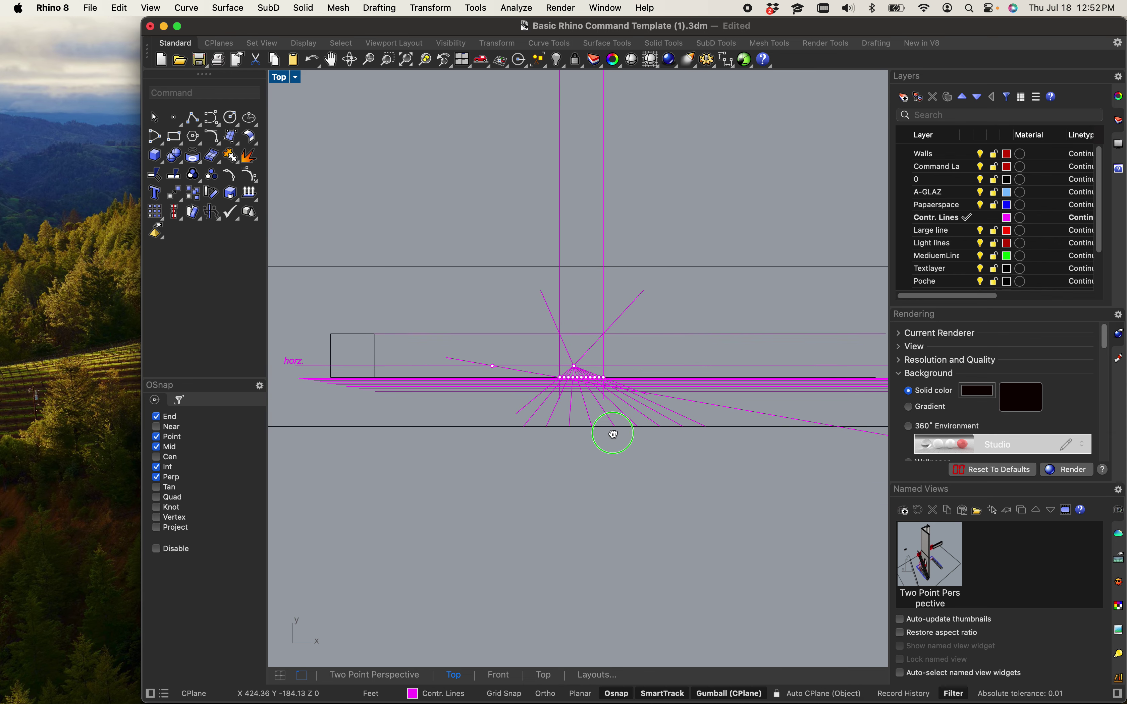
pyautogui.moveTo(613, 434); pyautogui.dragTo(589, 447, button='right')
pyautogui.scroll(10, 561, 365)
pyautogui.scroll(4, 506, 350)
pyautogui.scroll(-10, 506, 351)
pyautogui.moveTo(530, 326); pyautogui.dragTo(528, 482, button='right')
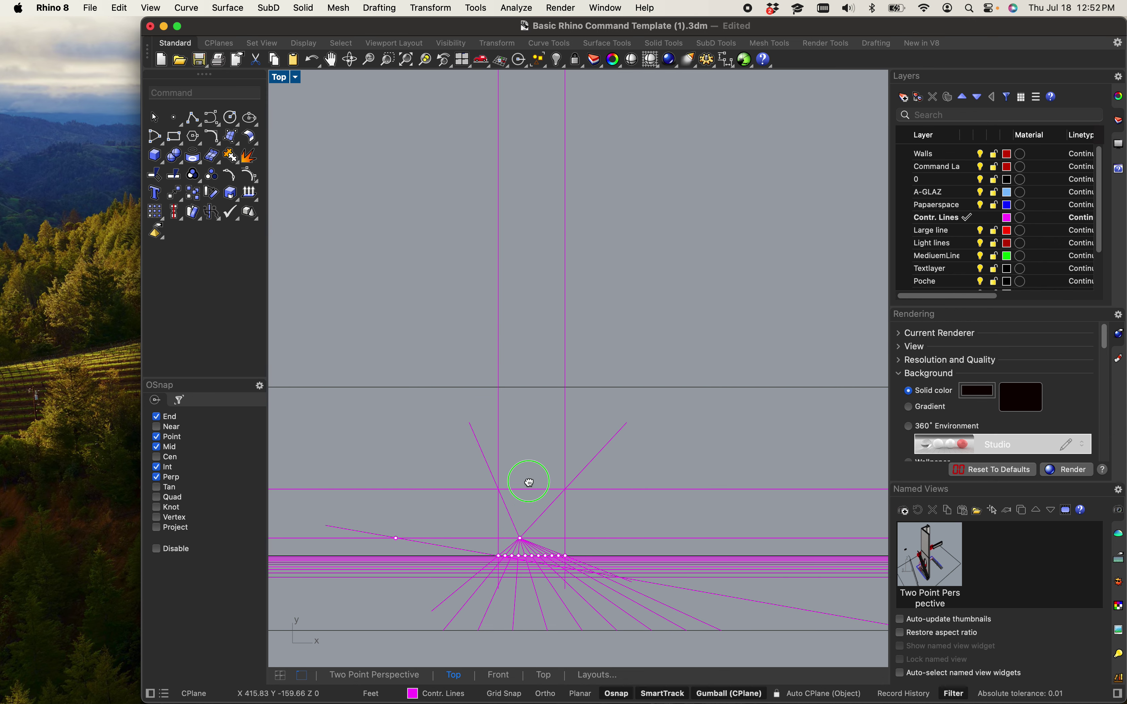
pyautogui.scroll(10, 529, 483)
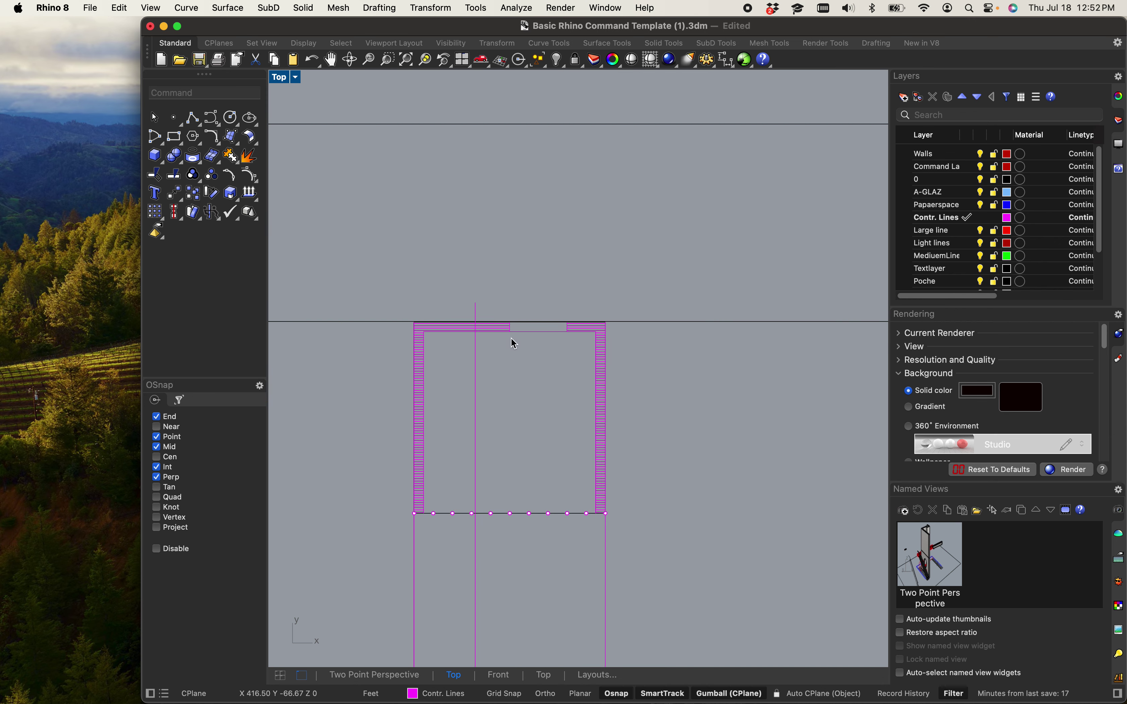
pyautogui.scroll(5, 526, 417)
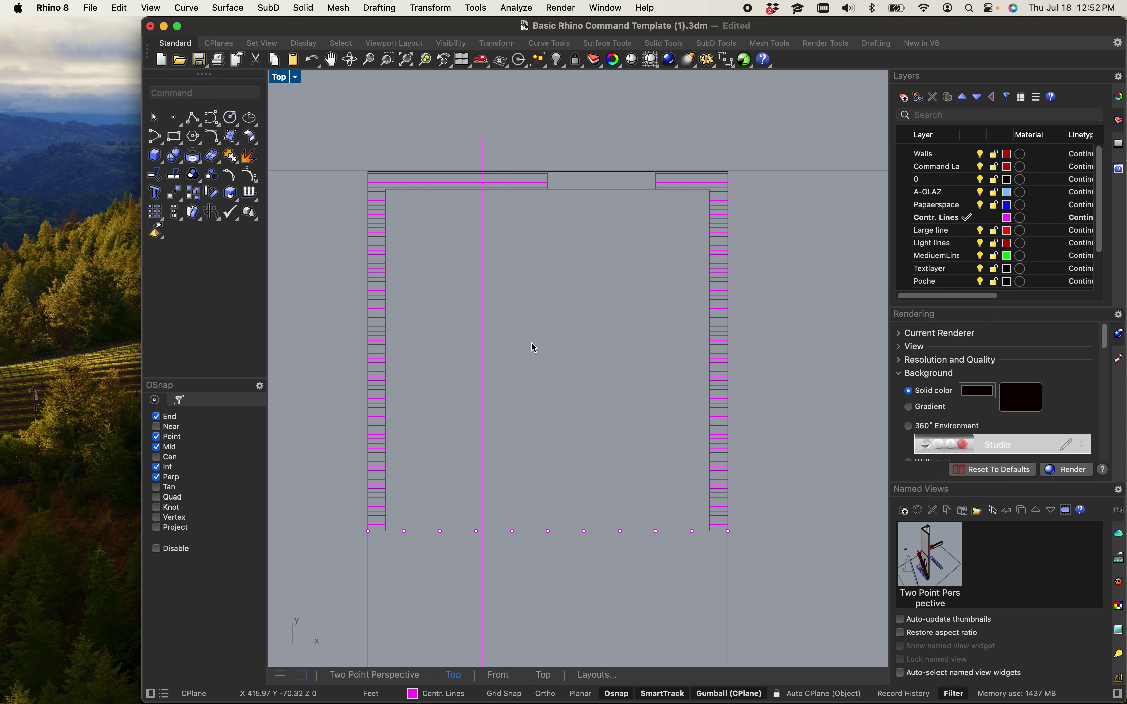
pyautogui.scroll(-6, 359, 405)
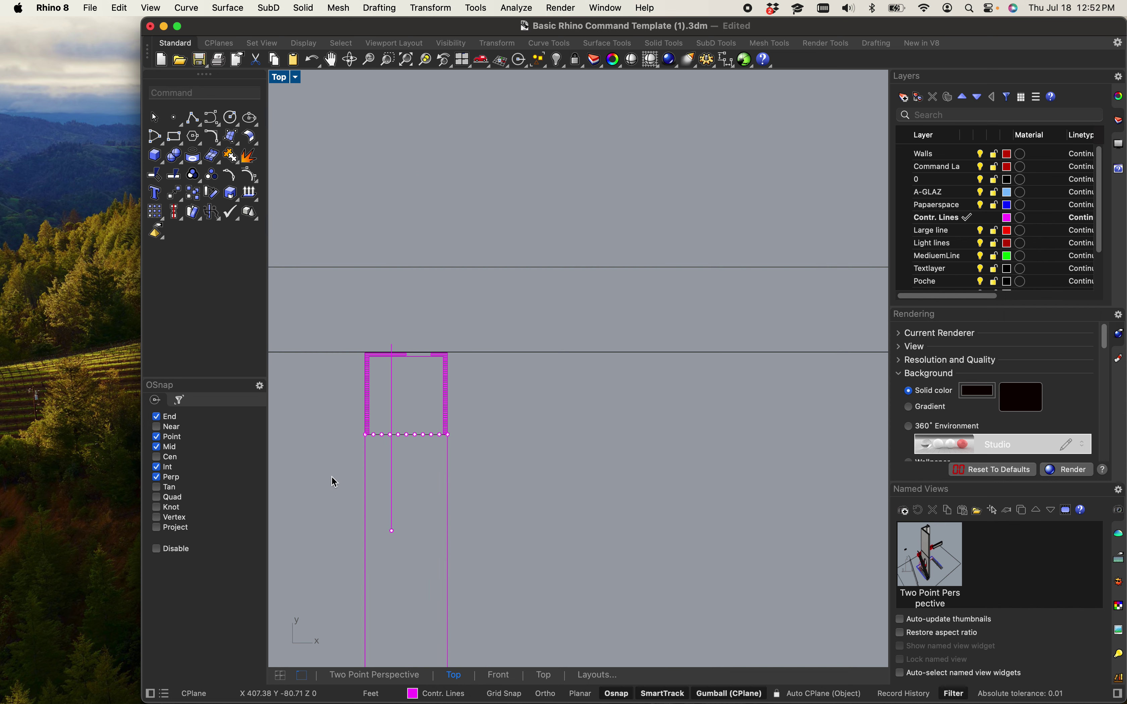
pyautogui.scroll(-6, 332, 477)
pyautogui.moveTo(309, 493); pyautogui.dragTo(387, 432, button='right')
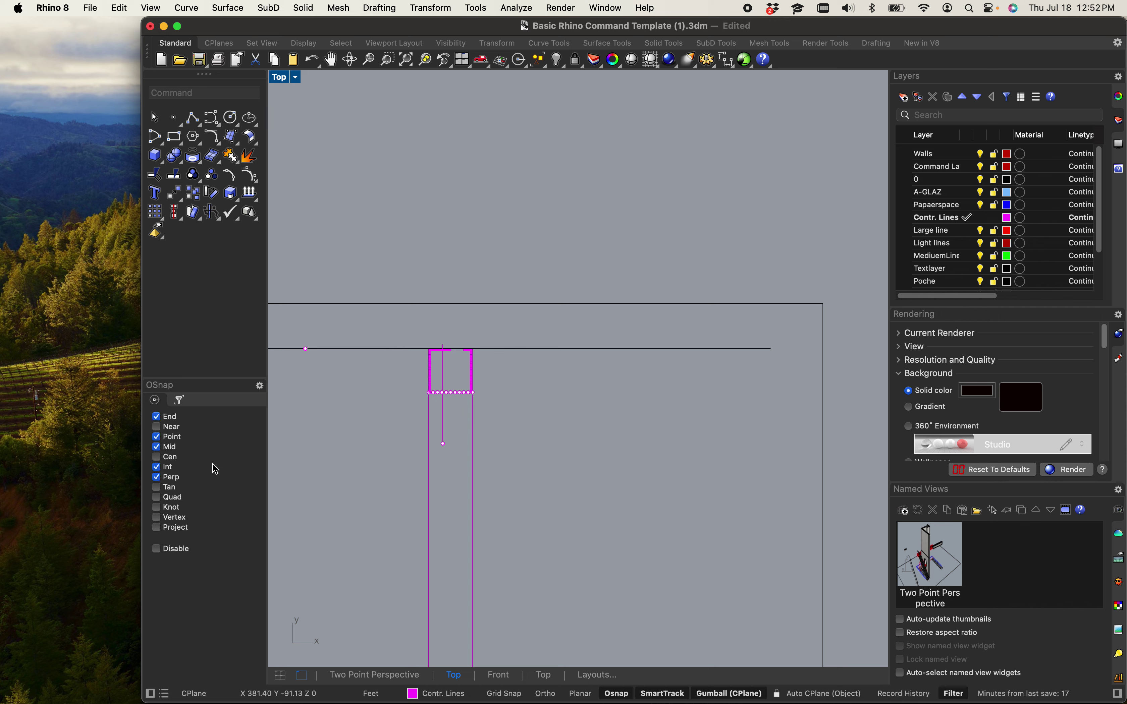
pyautogui.scroll(-3, 456, 396)
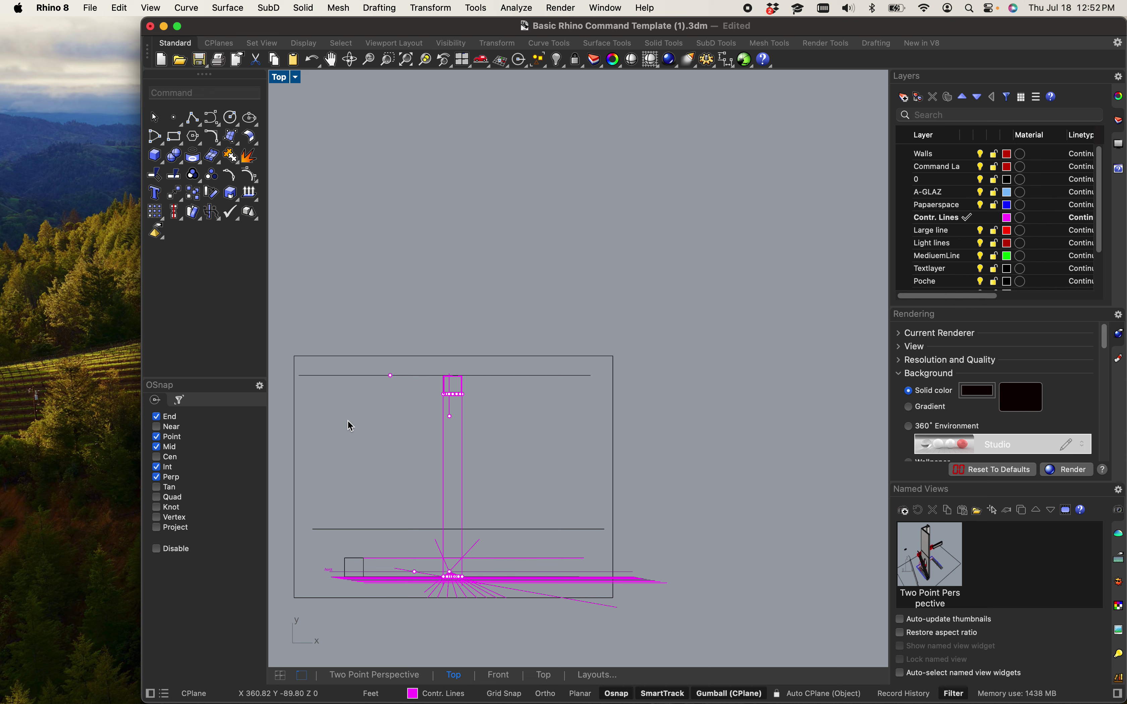
pyautogui.scroll(-3, 308, 473)
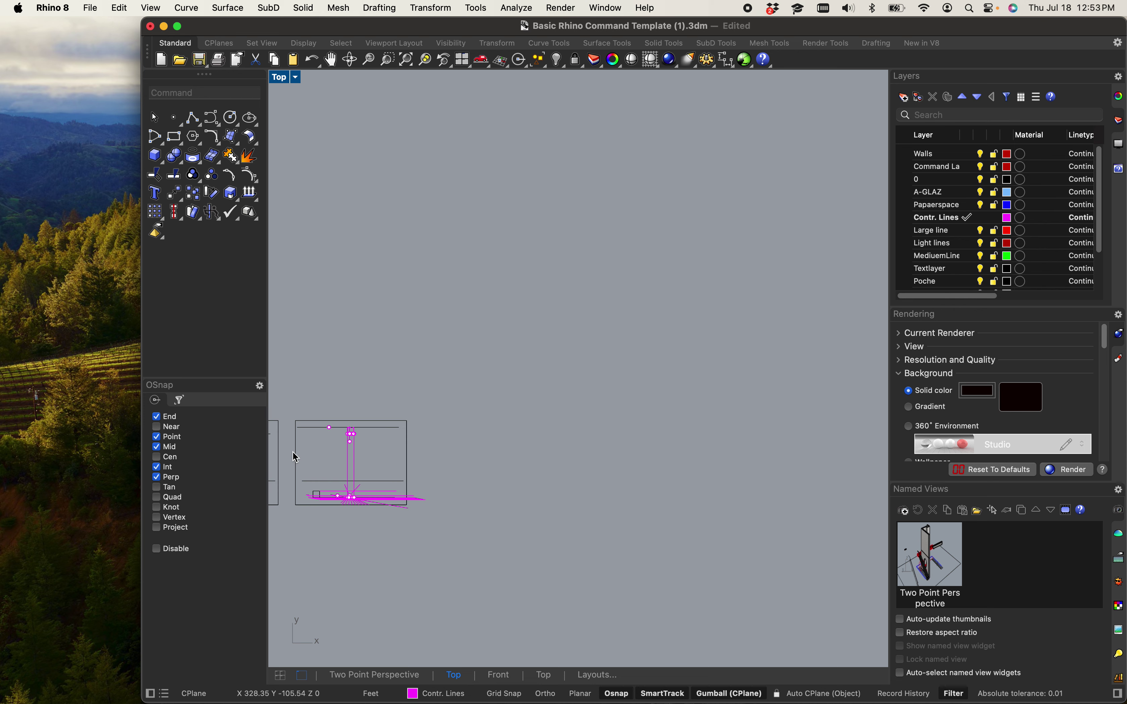
pyautogui.scroll(-3, 405, 334)
pyautogui.moveTo(405, 334); pyautogui.dragTo(838, 455, button='right')
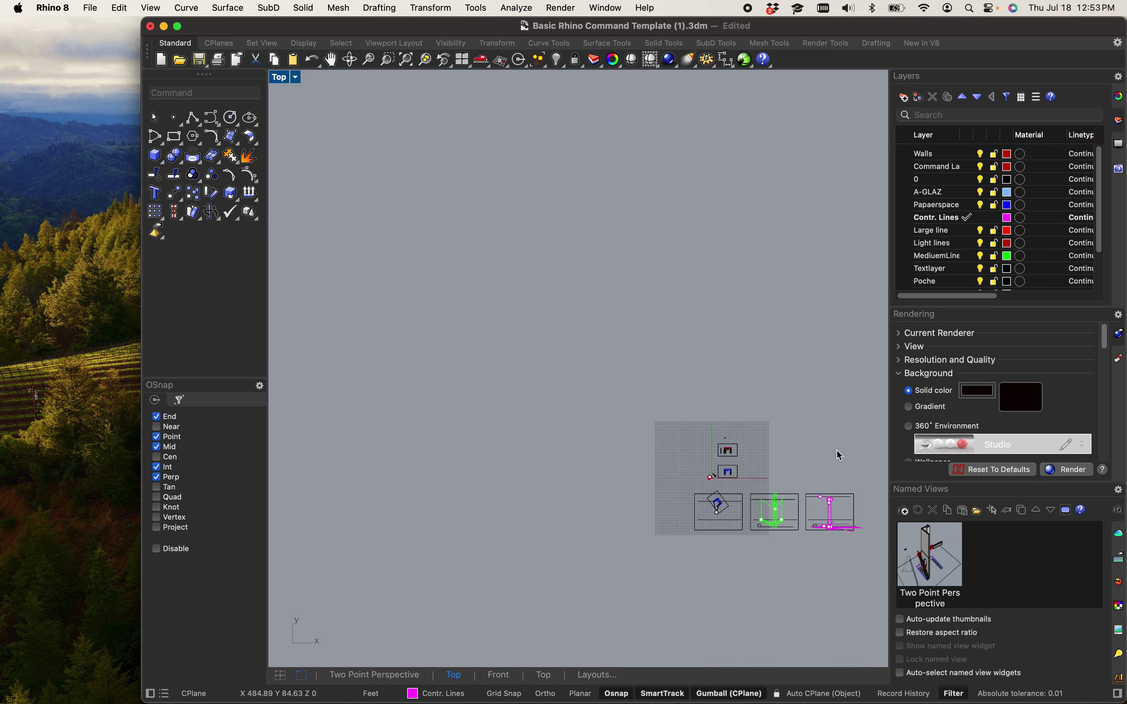
pyautogui.scroll(5, 754, 468)
pyautogui.scroll(8, 540, 373)
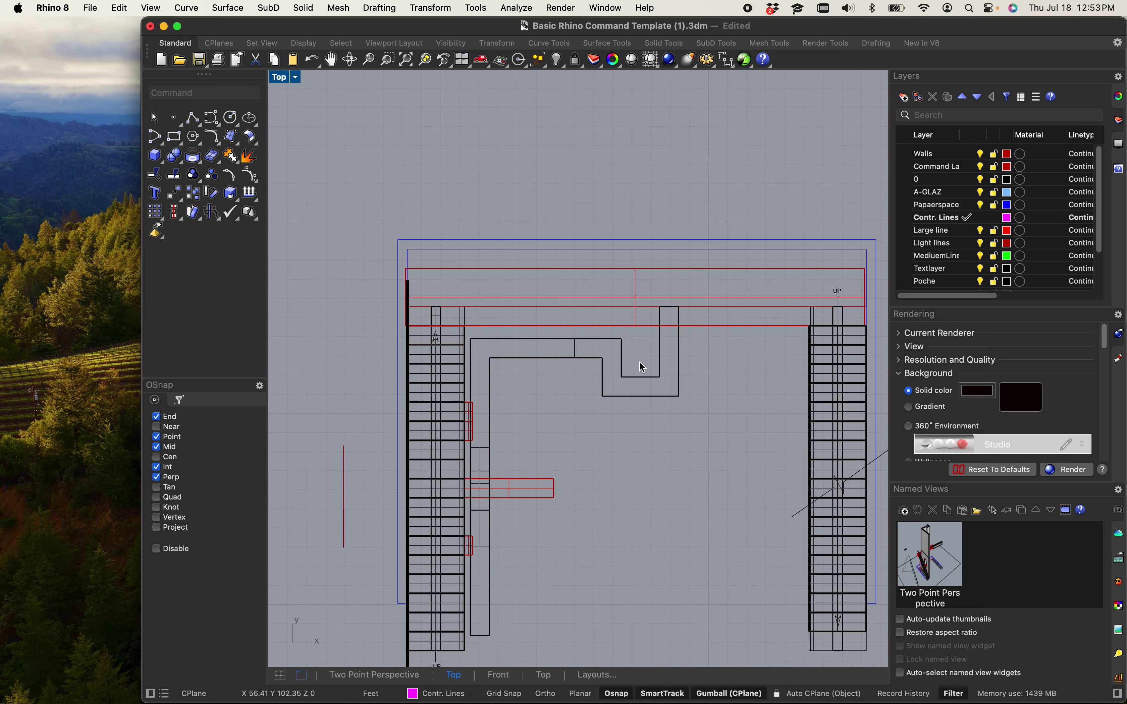
pyautogui.scroll(-5, 519, 337)
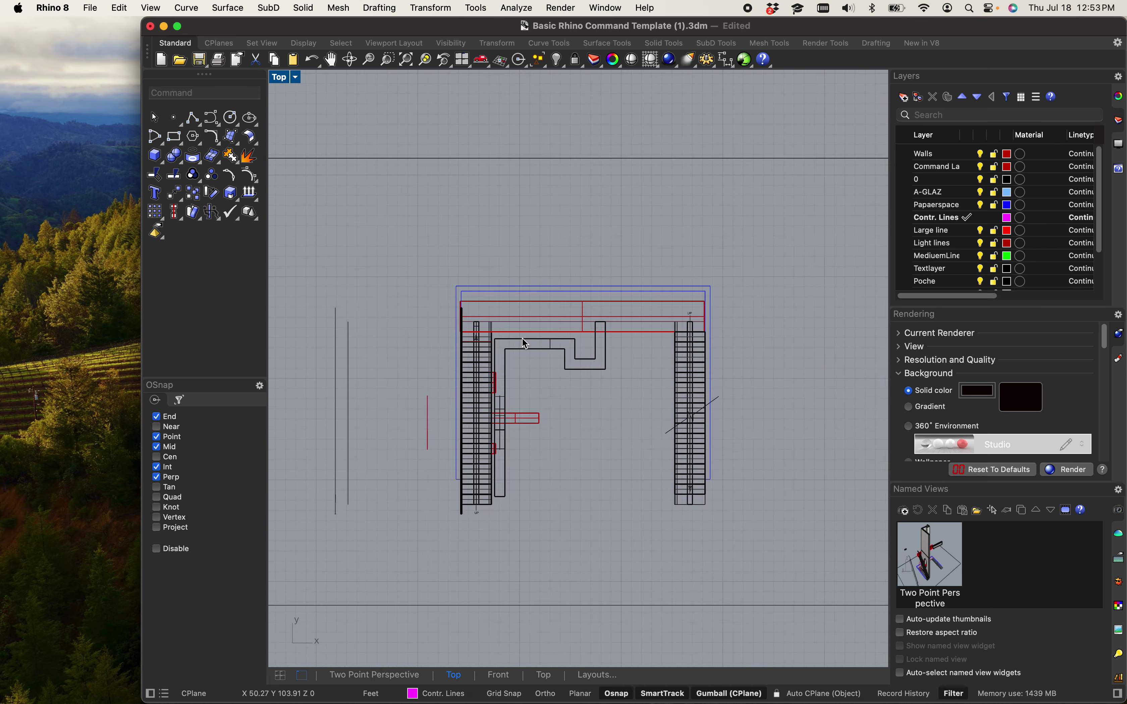
# - Restore the four-viewport layout and show the Two Point Perspective camera in the other views
pyautogui.doubleClick(281, 76)
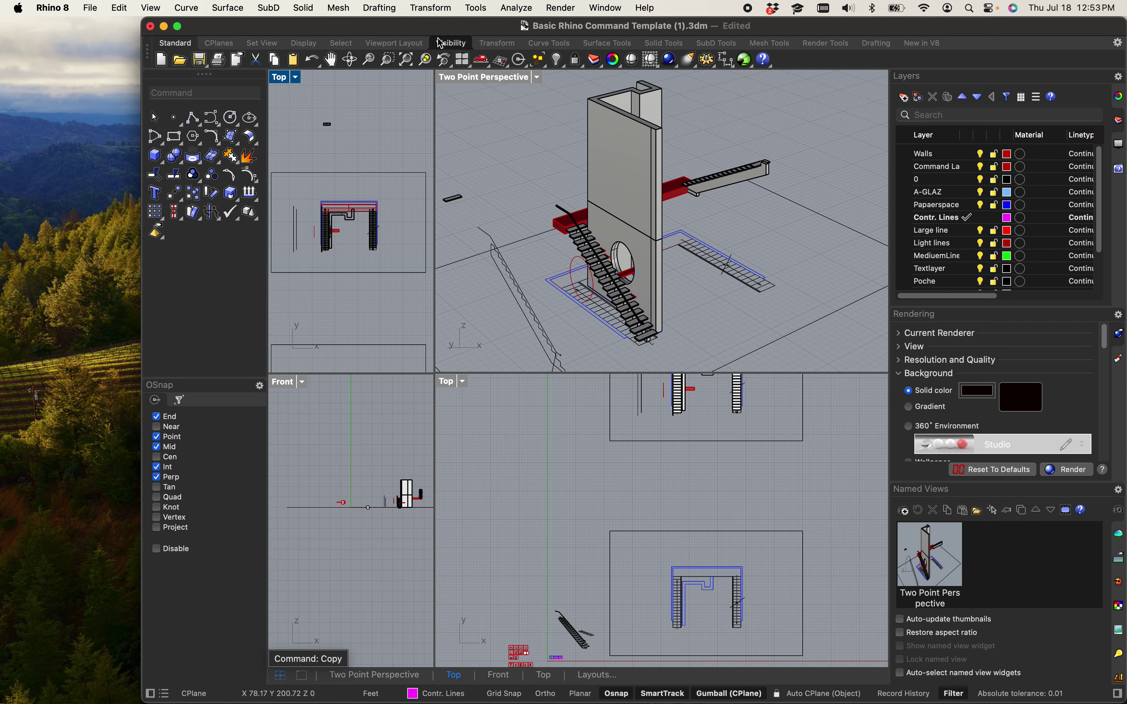
pyautogui.click(462, 76)
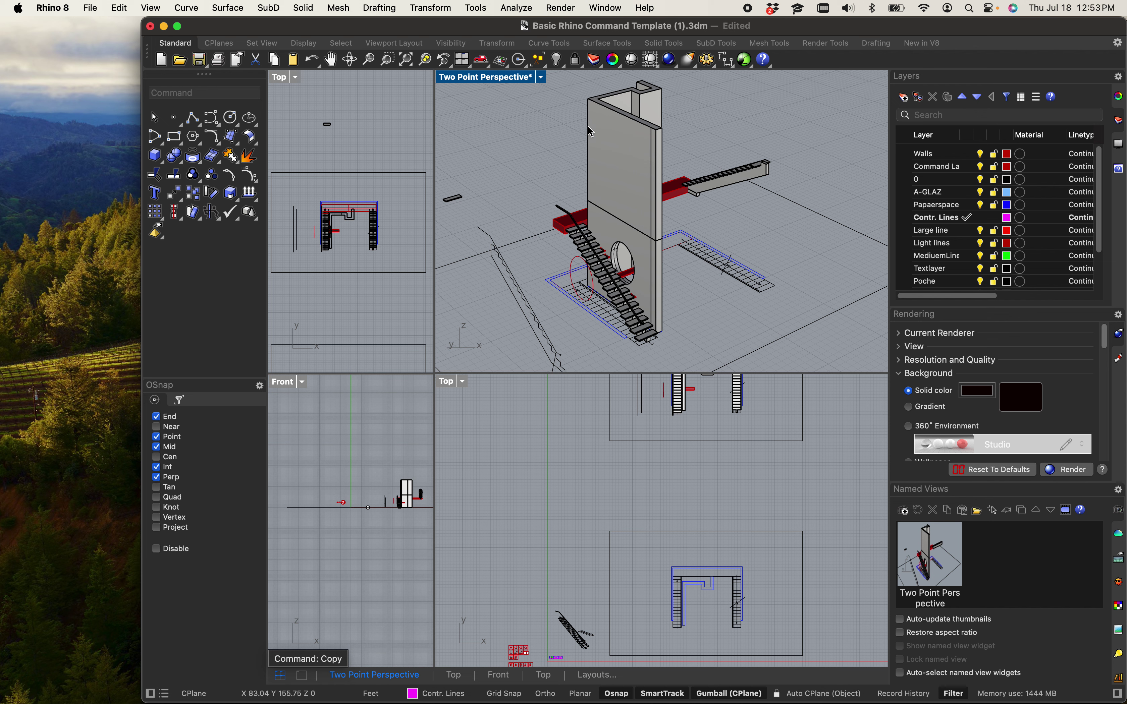
pyautogui.write('Camera')
pyautogui.press('Return')
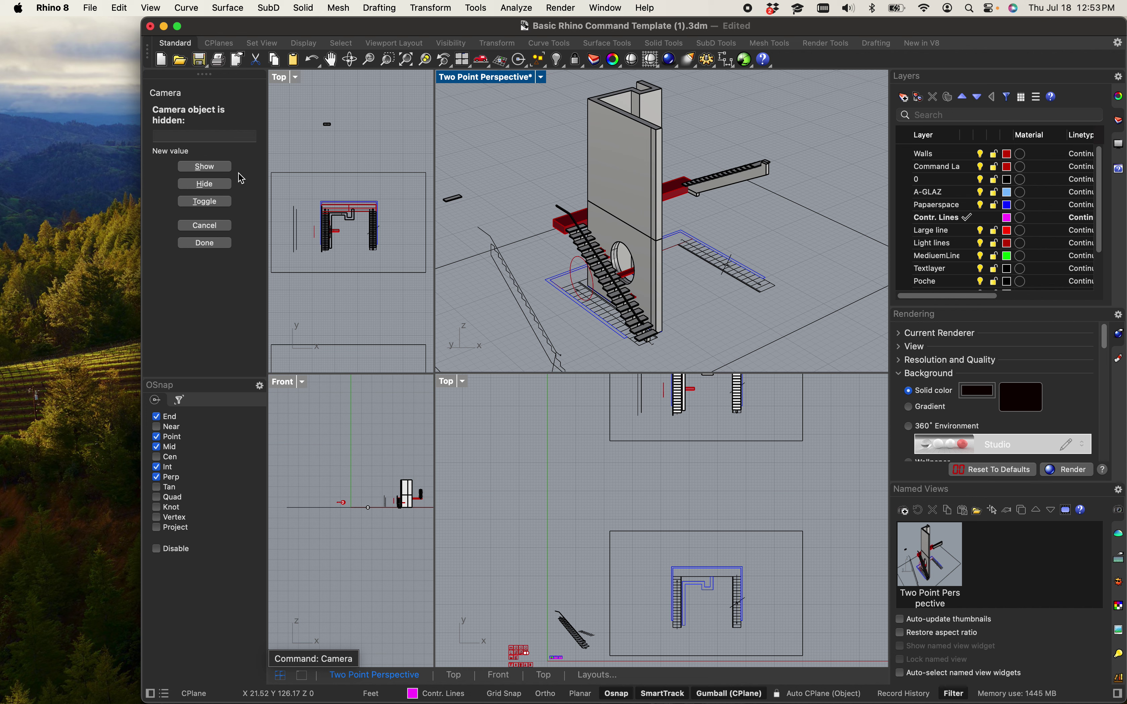
pyautogui.click(214, 167)
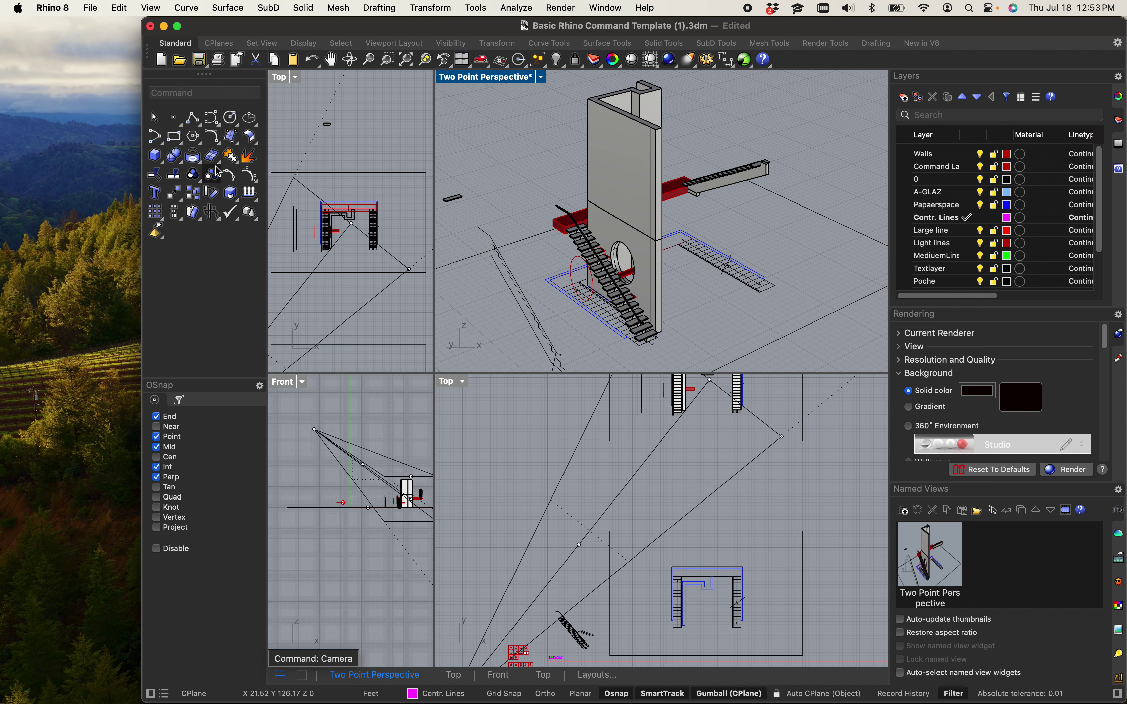
# - Lower the perspective camera's location point in the Front view to reframe the perspective
pyautogui.scroll(-12, 301, 211)
pyautogui.scroll(8, 296, 297)
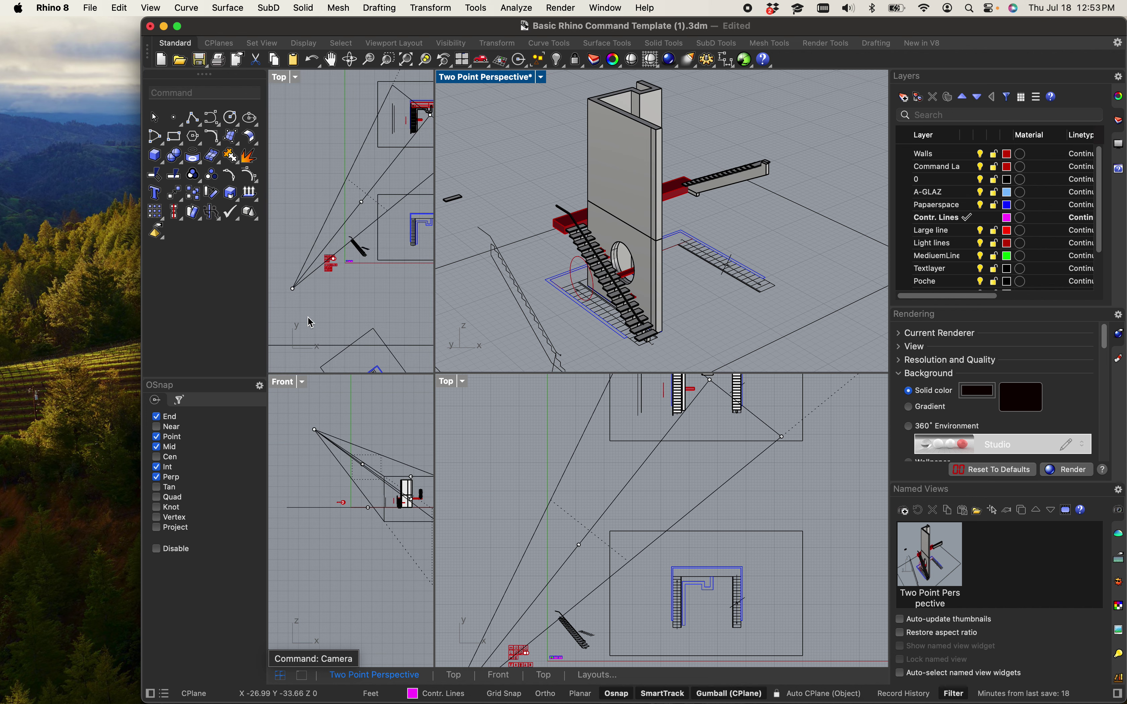
pyautogui.scroll(-10, 740, 243)
pyautogui.scroll(12, 736, 241)
pyautogui.scroll(-12, 657, 209)
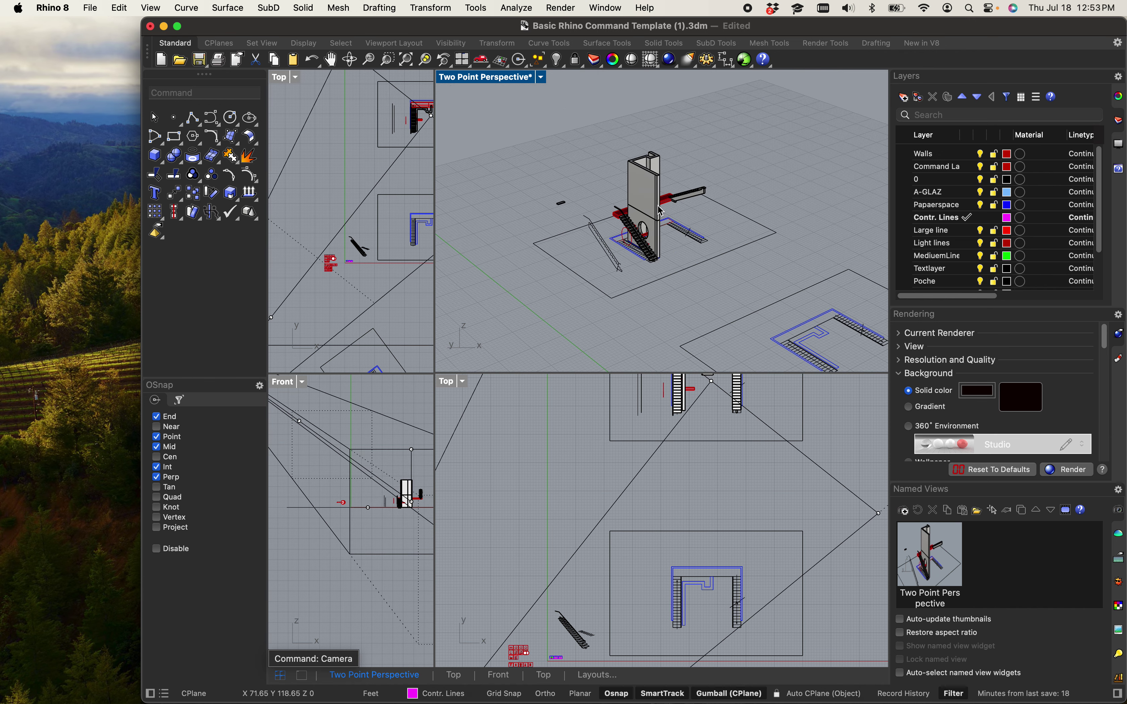
pyautogui.scroll(10, 656, 208)
pyautogui.scroll(-4, 661, 209)
pyautogui.scroll(4, 661, 208)
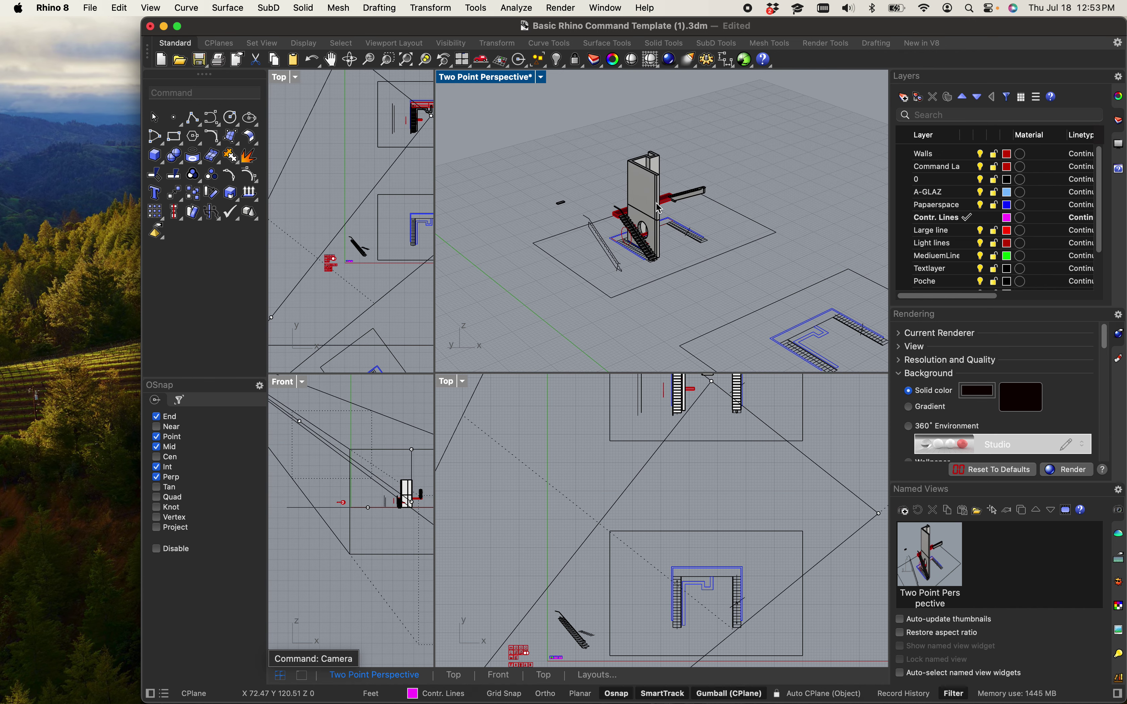
pyautogui.scroll(4, 656, 203)
pyautogui.scroll(-2, 656, 202)
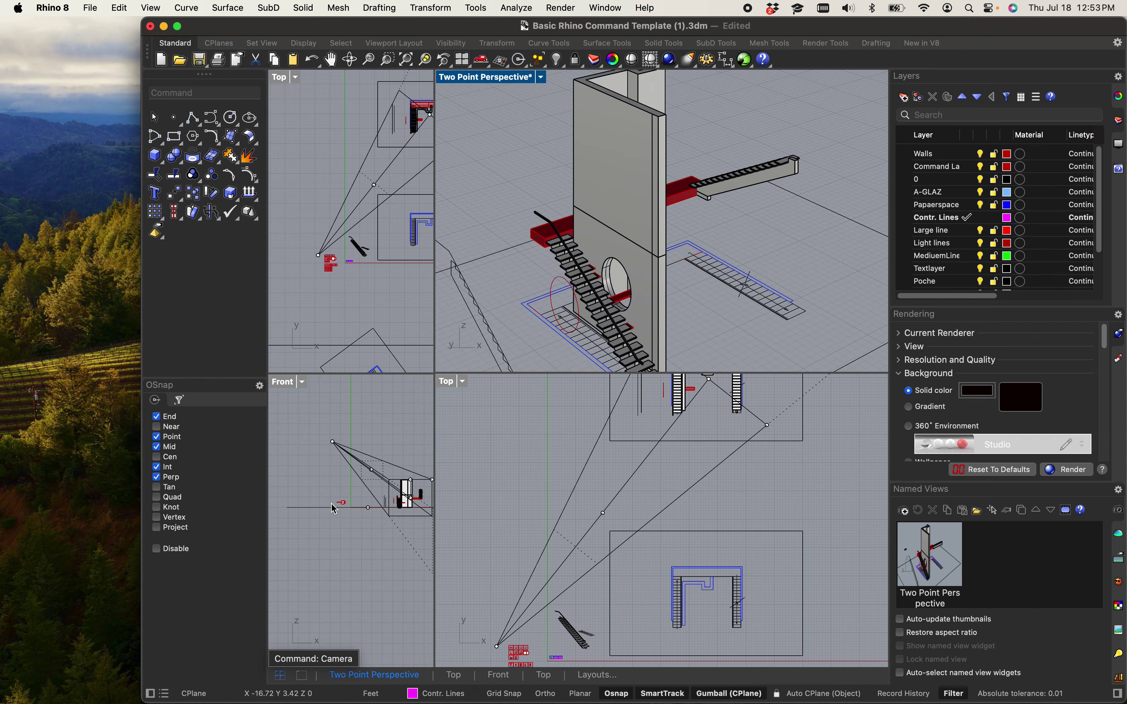
pyautogui.scroll(-8, 410, 486)
pyautogui.scroll(8, 406, 482)
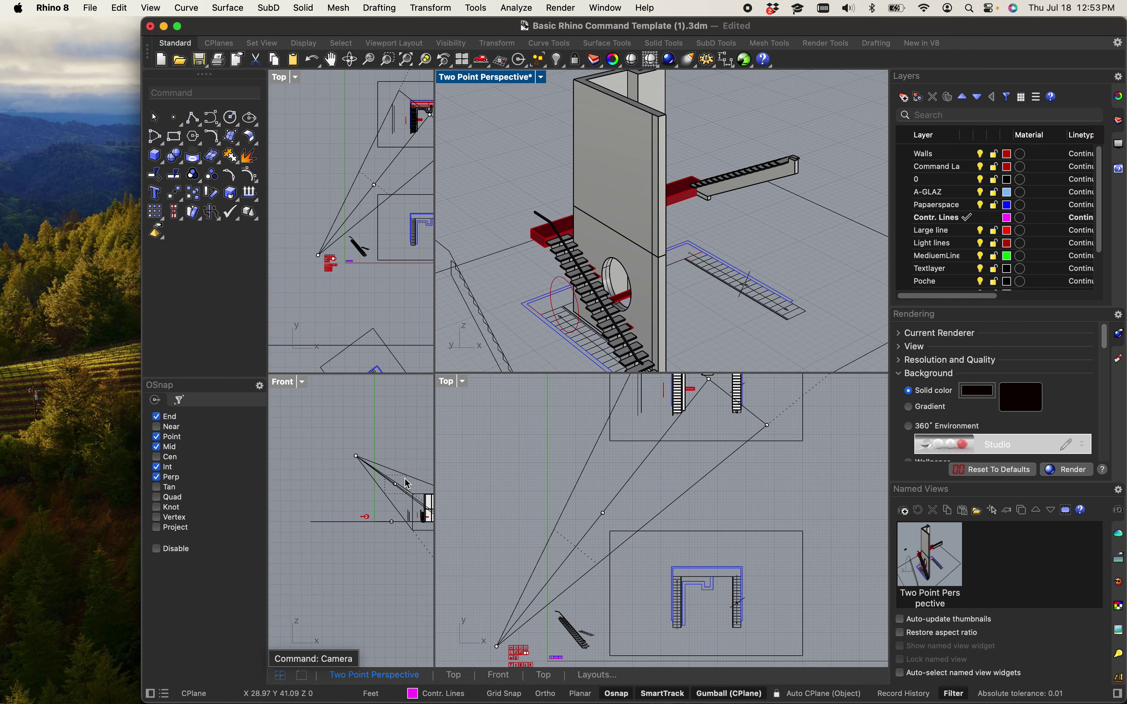
pyautogui.moveTo(405, 479); pyautogui.dragTo(363, 465, button='right')
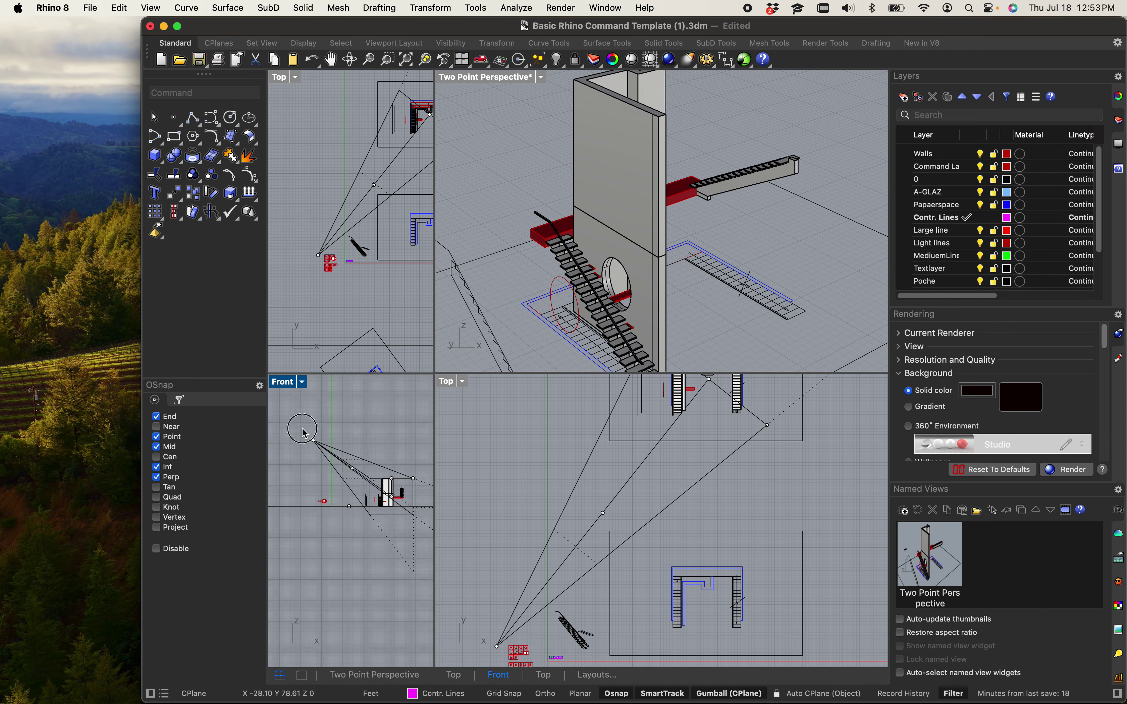
pyautogui.click(314, 440)
pyautogui.moveTo(325, 411); pyautogui.dragTo(351, 418)
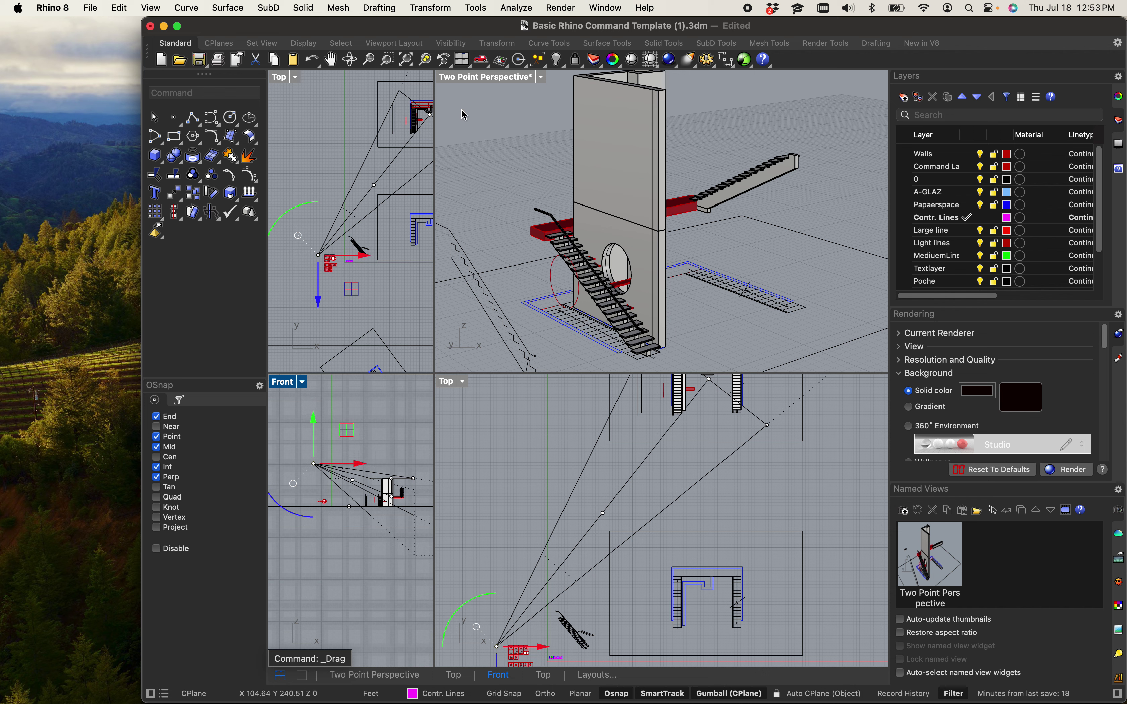
pyautogui.click(505, 83)
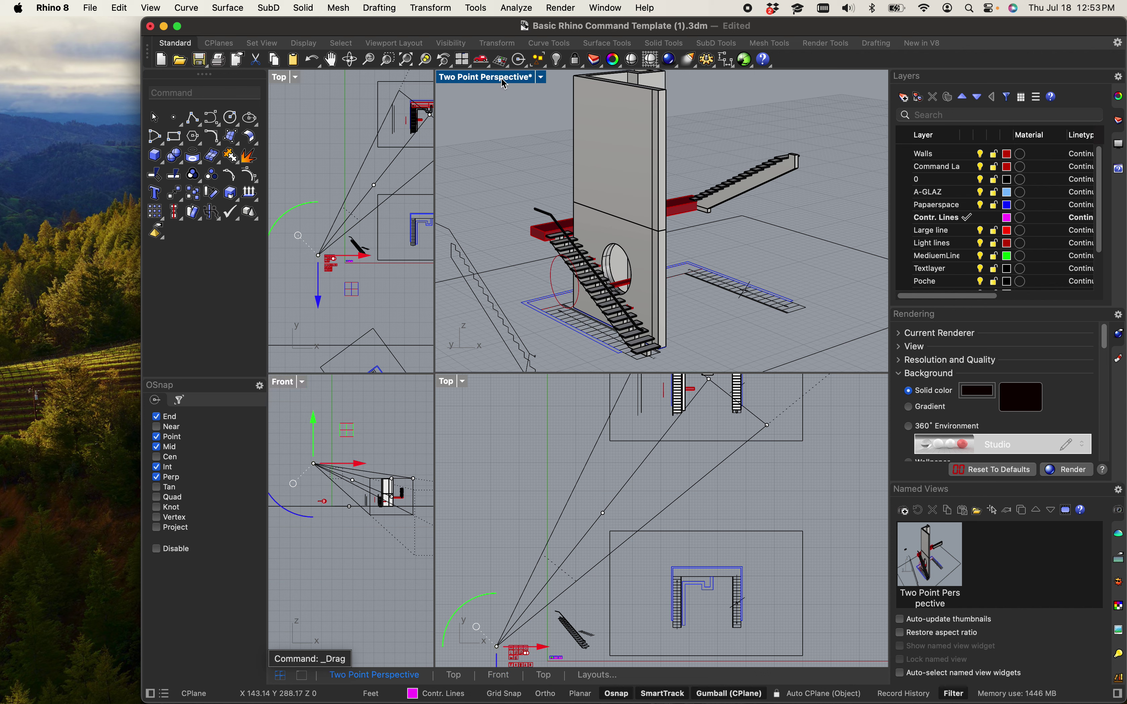
# - Switch the view to a northeast isometric and zoom and orbit toward the stairs
pyautogui.rightClick(502, 87)
pyautogui.click(499, 82)
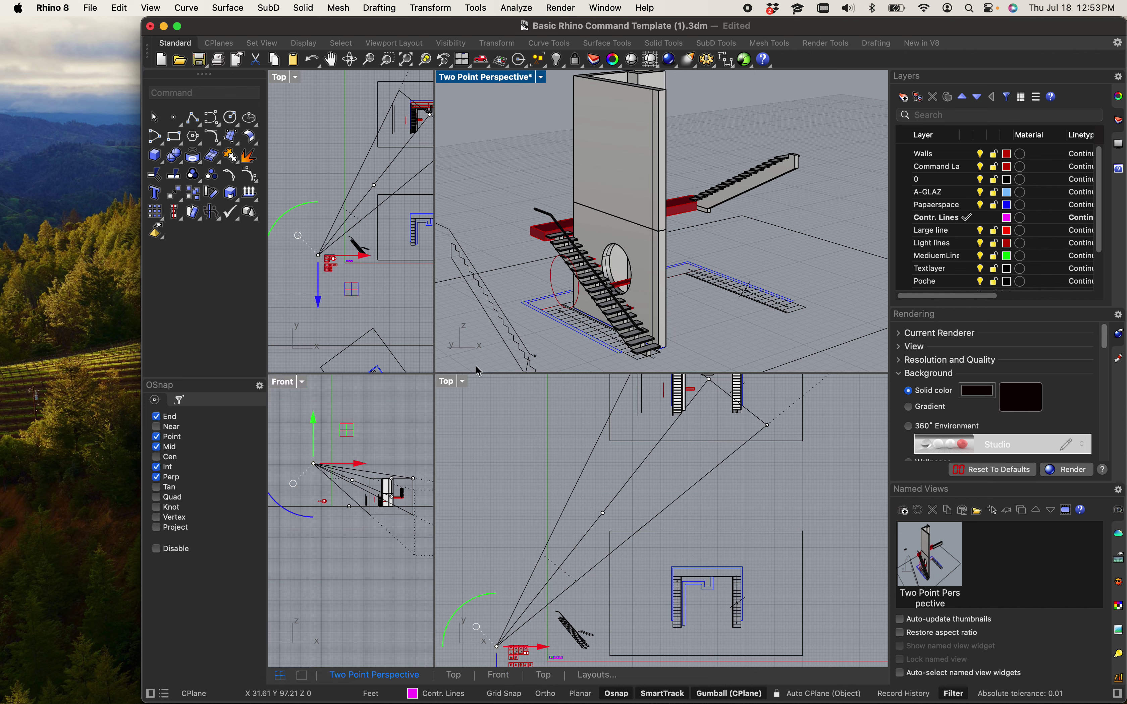
pyautogui.click(510, 83)
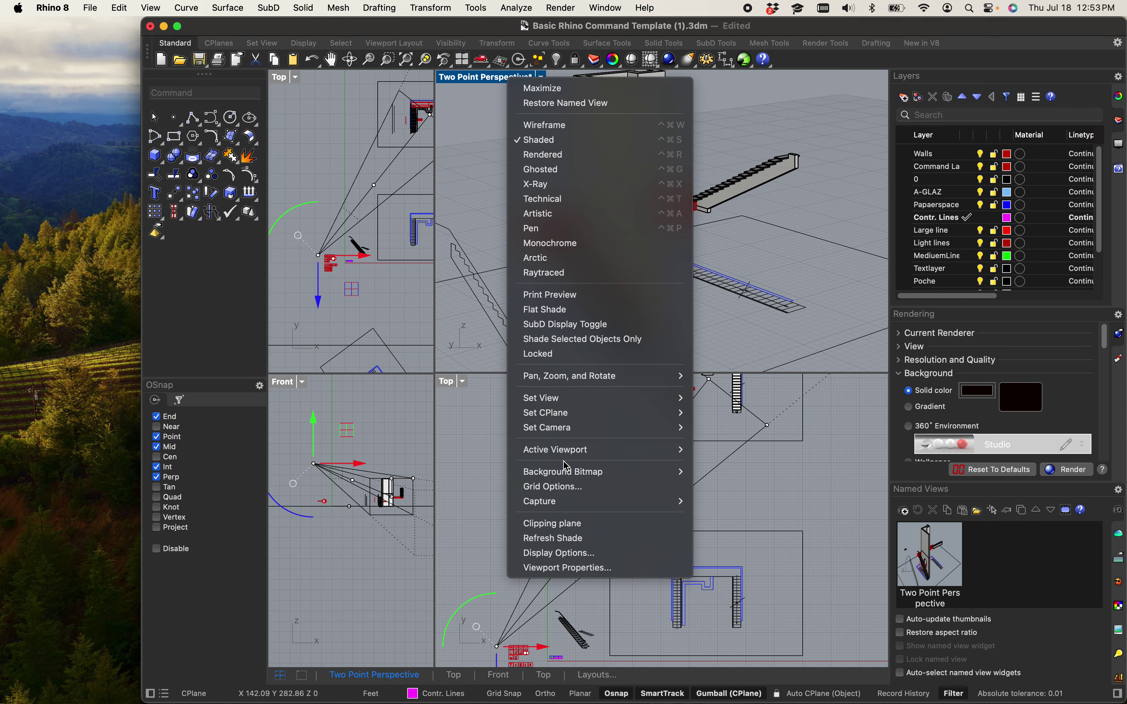
pyautogui.moveTo(571, 402)
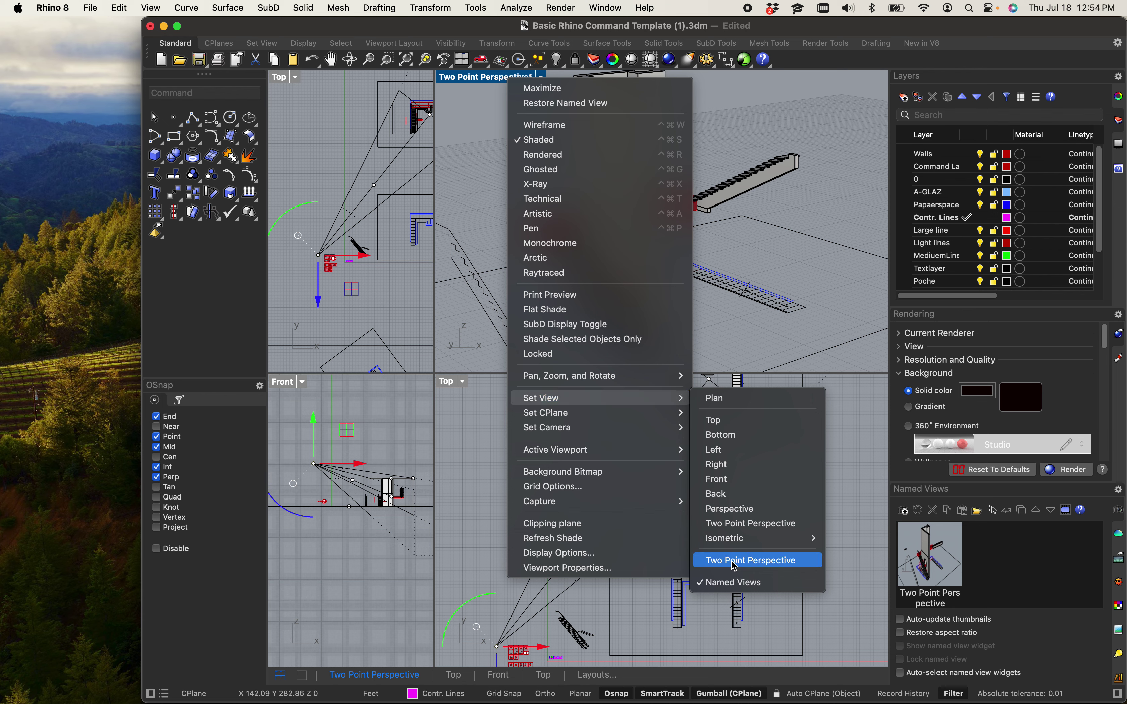
pyautogui.moveTo(738, 540)
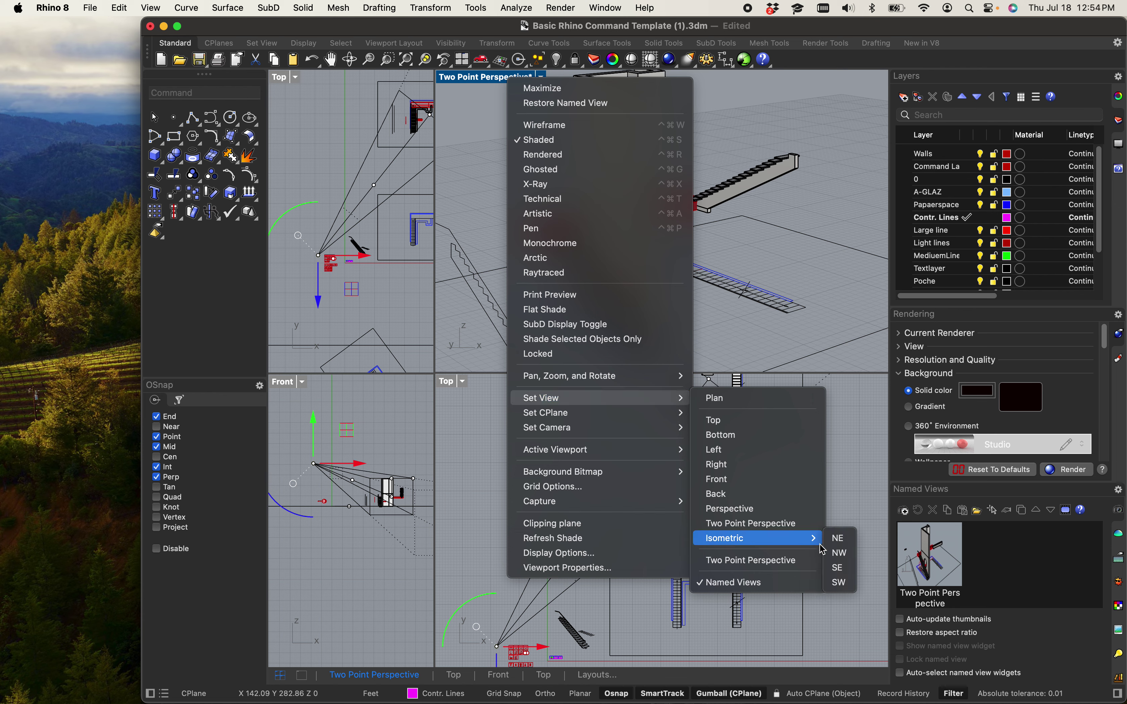
pyautogui.click(842, 539)
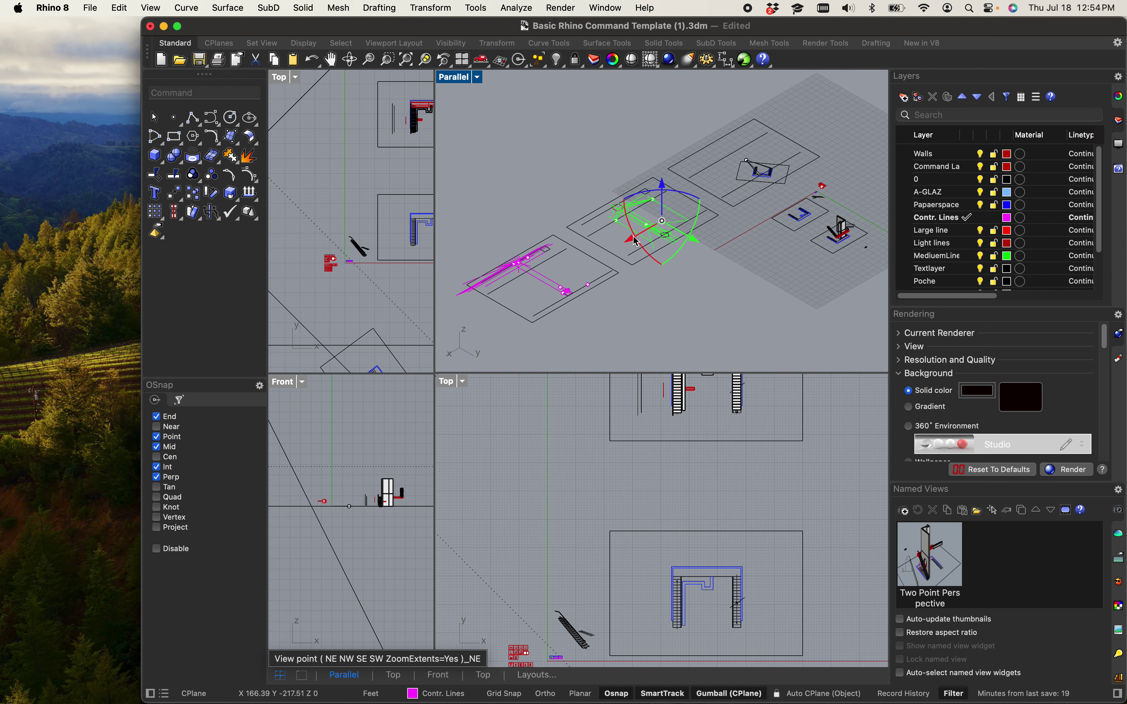
pyautogui.scroll(10, 652, 242)
pyautogui.scroll(10, 703, 120)
pyautogui.scroll(-20, 699, 144)
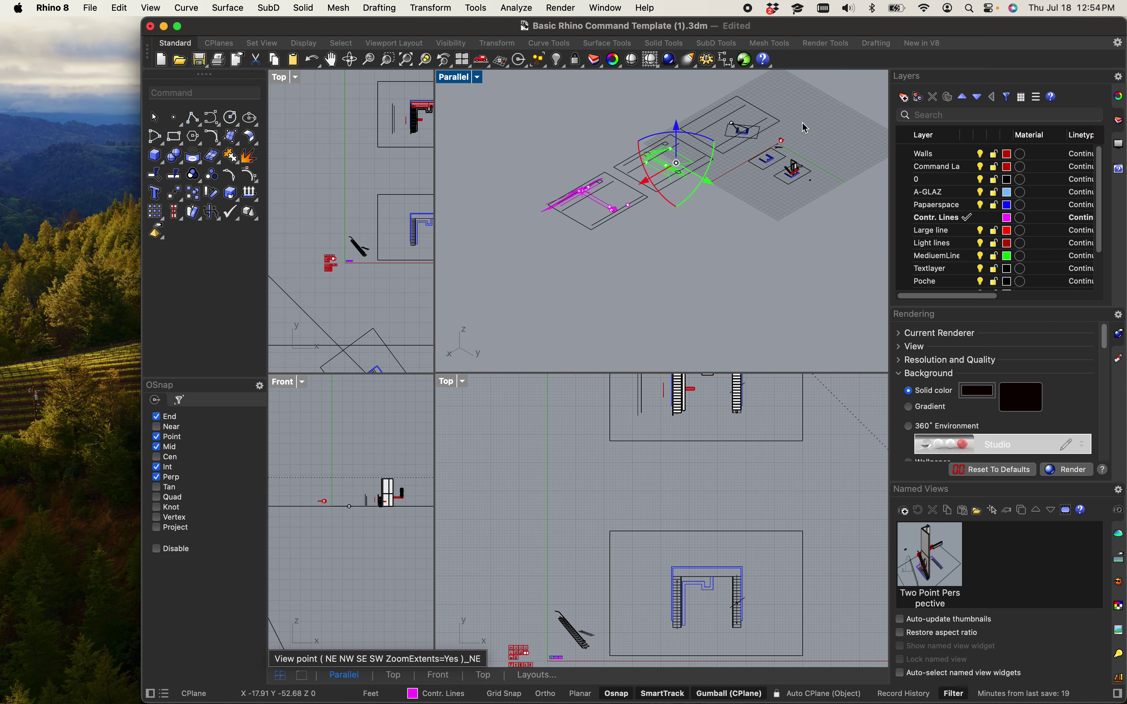
pyautogui.scroll(10, 794, 291)
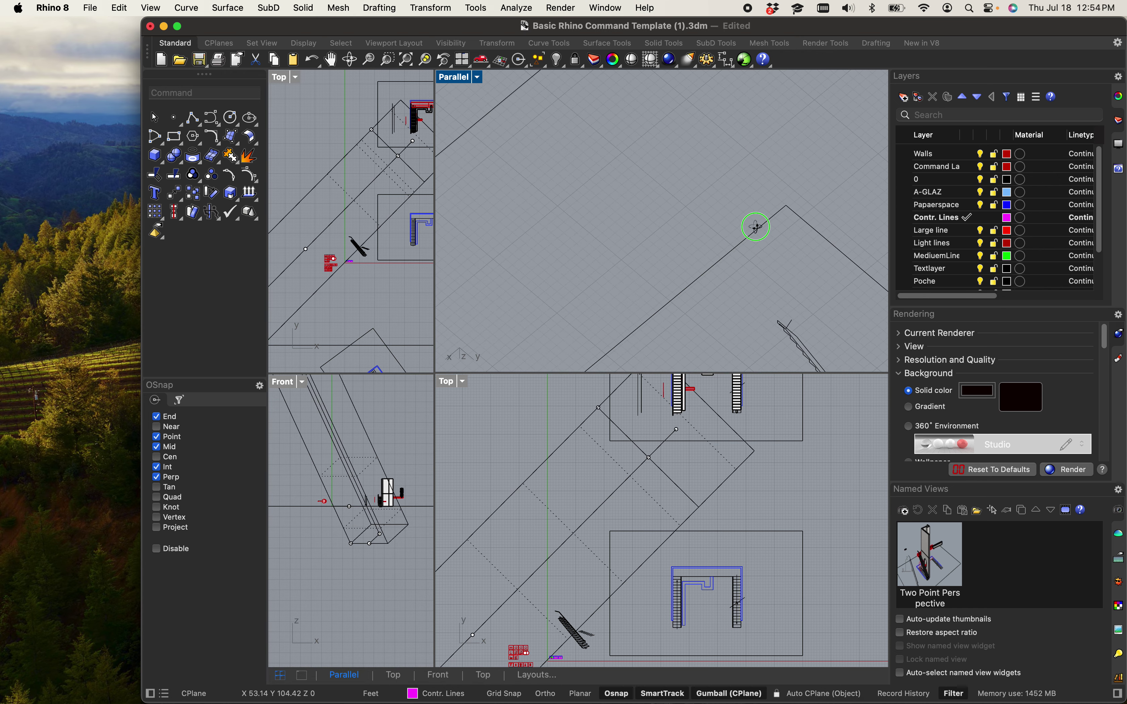
pyautogui.moveTo(756, 227); pyautogui.dragTo(753, 132, button='right')
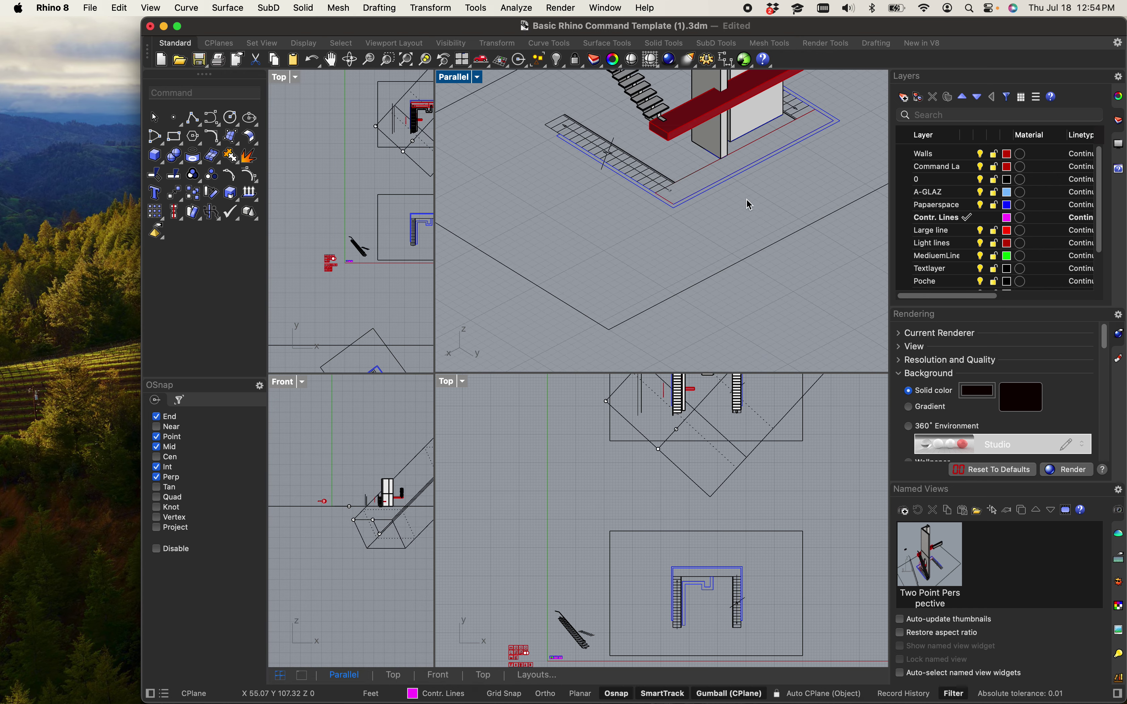
# - Set the Parallel view to Isometric NE, zoom in, and widen the program window leftward
pyautogui.click(464, 79)
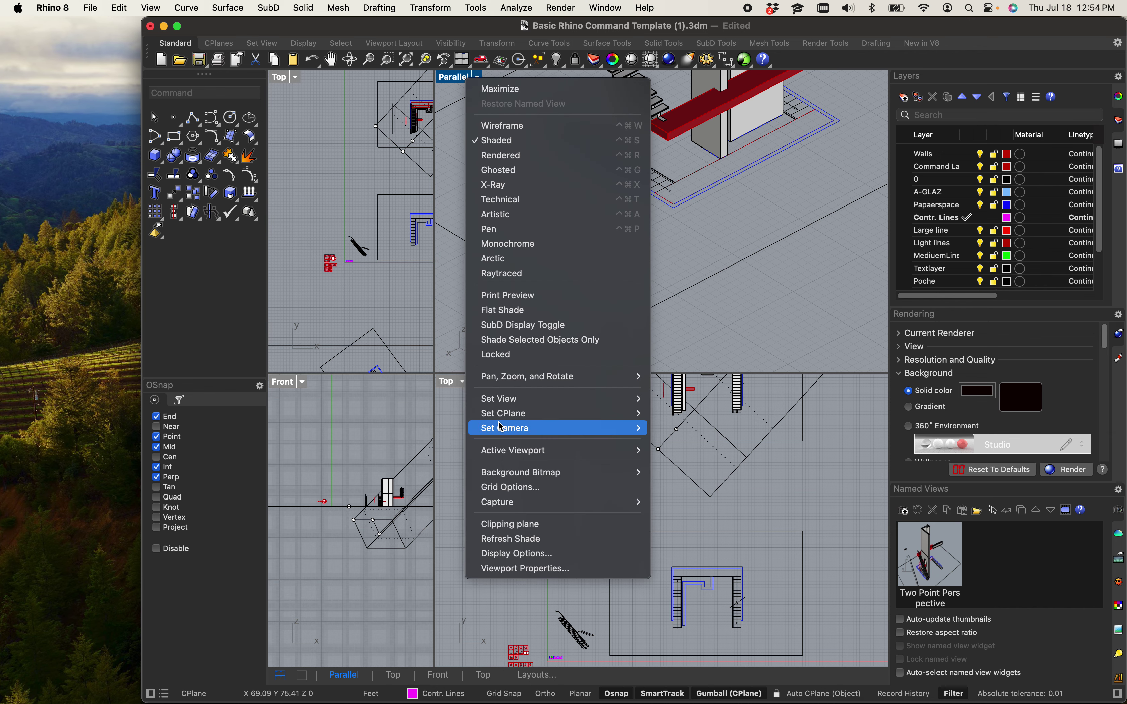
pyautogui.moveTo(508, 399)
pyautogui.moveTo(729, 542)
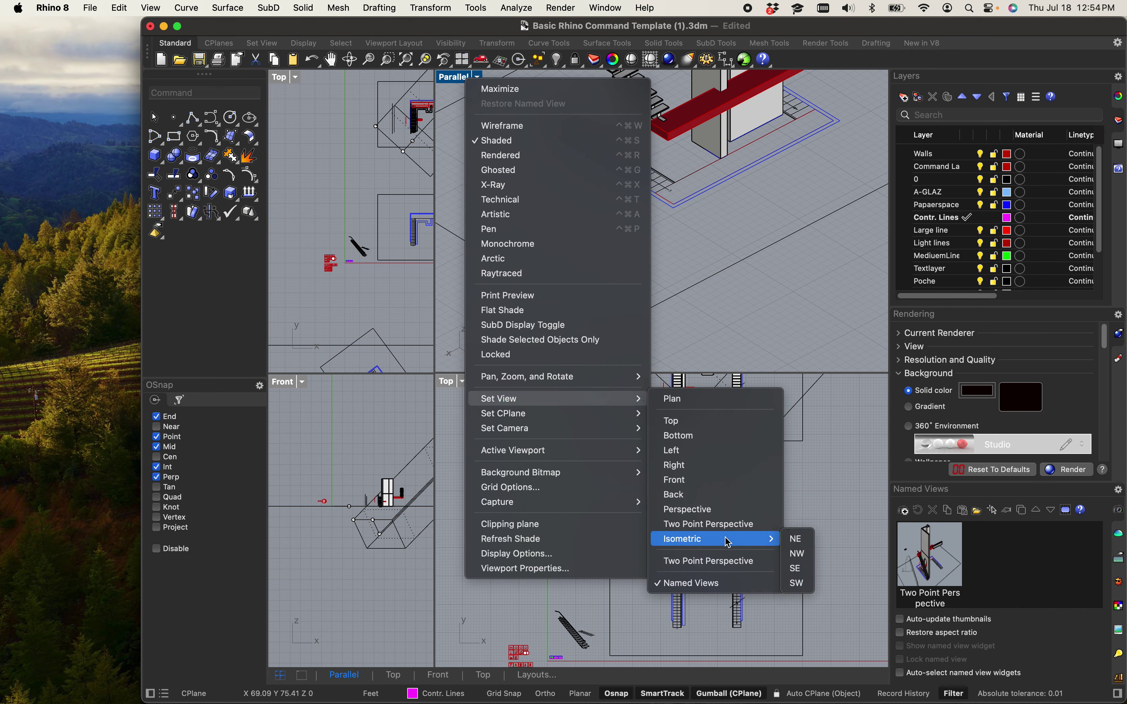
pyautogui.click(797, 539)
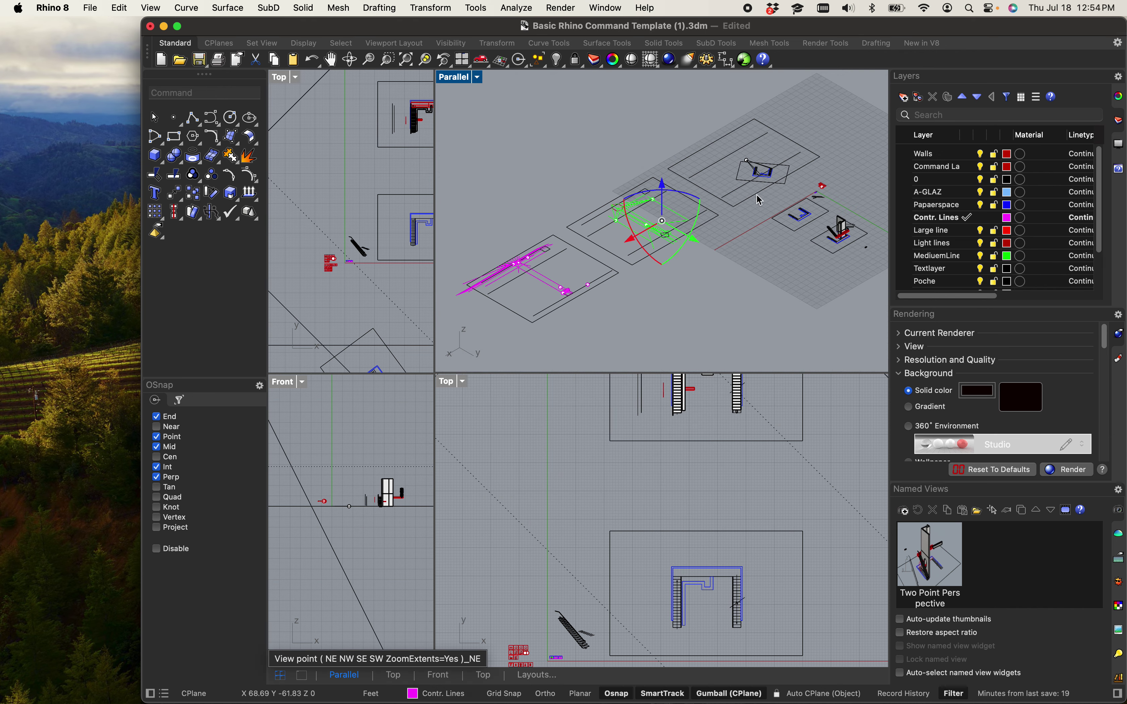
pyautogui.scroll(5, 761, 200)
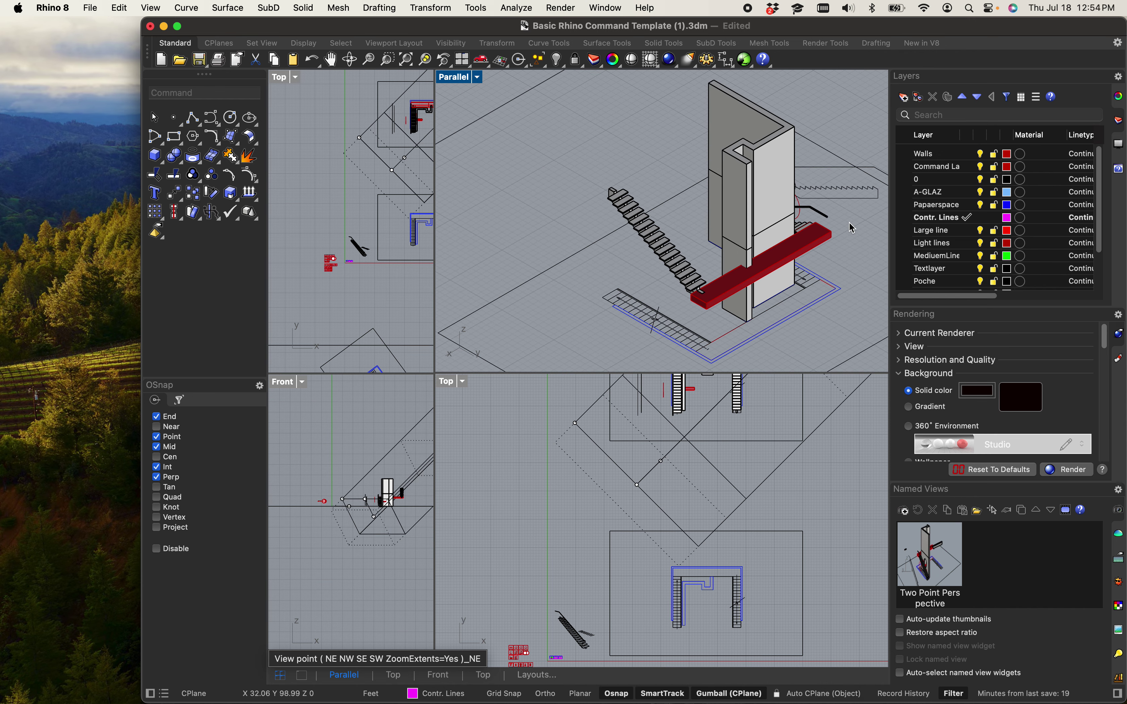
pyautogui.scroll(-2, 849, 222)
pyautogui.scroll(2, 831, 209)
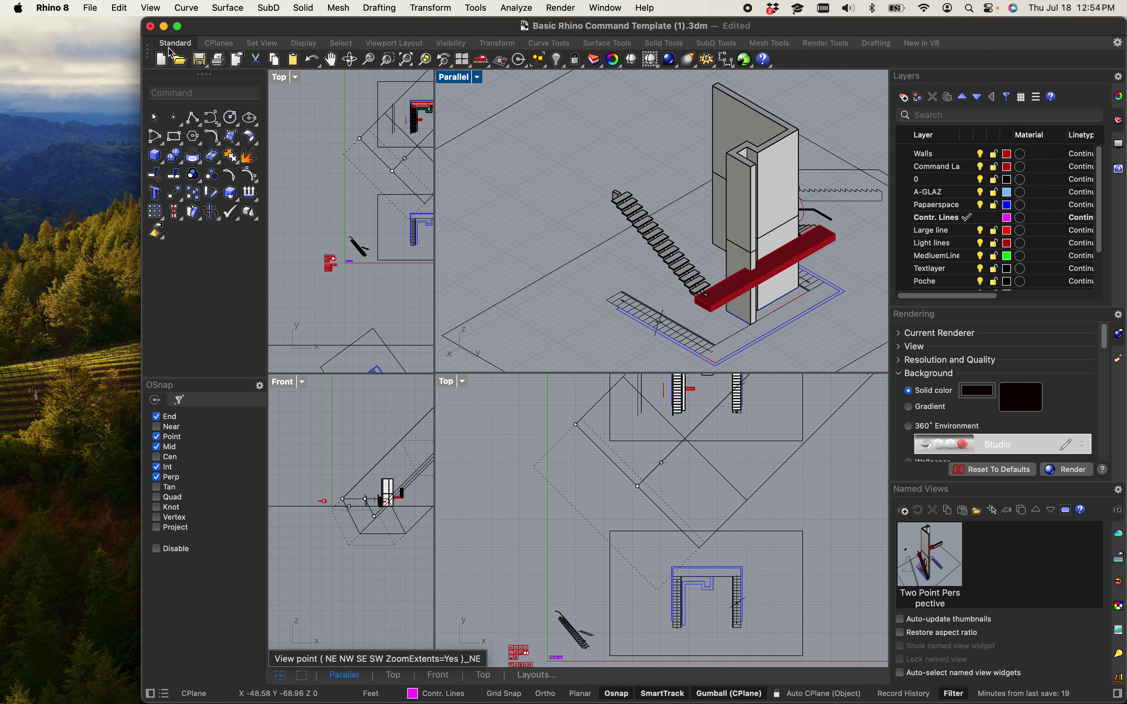
pyautogui.click(141, 17)
pyautogui.moveTo(12, 18); pyautogui.dragTo(3, 17)
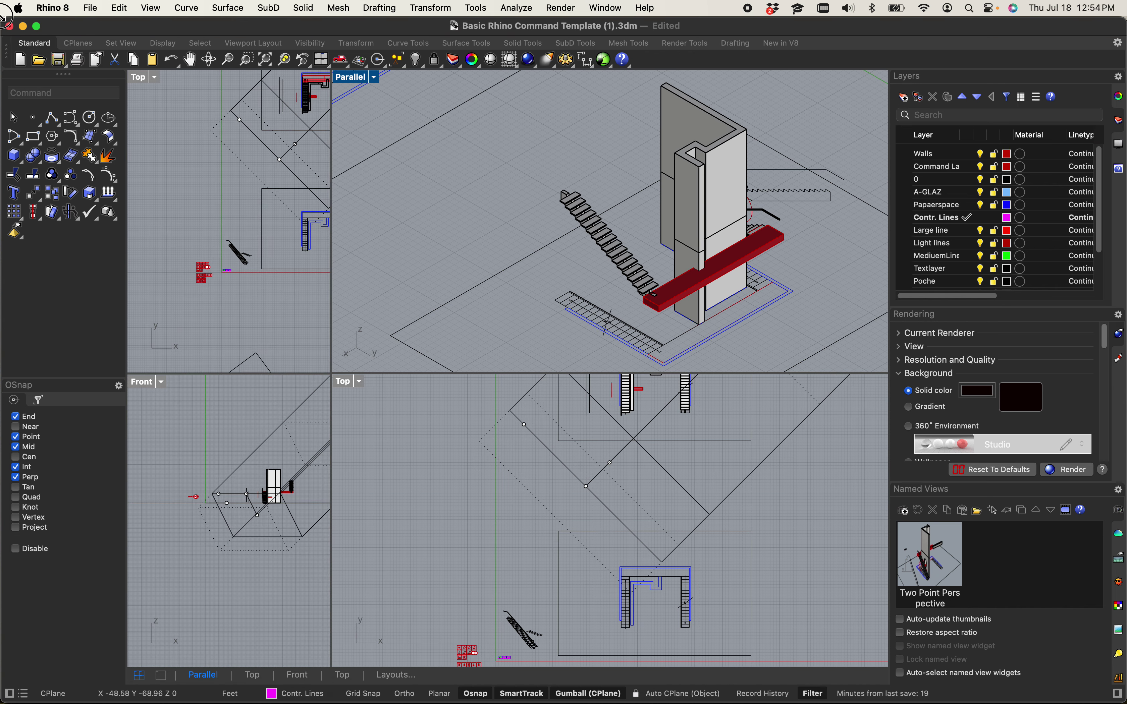
# - Maximize the Parallel viewport and trial-select the red beam, a tread and the whole stair
pyautogui.scroll(-8, 500, 193)
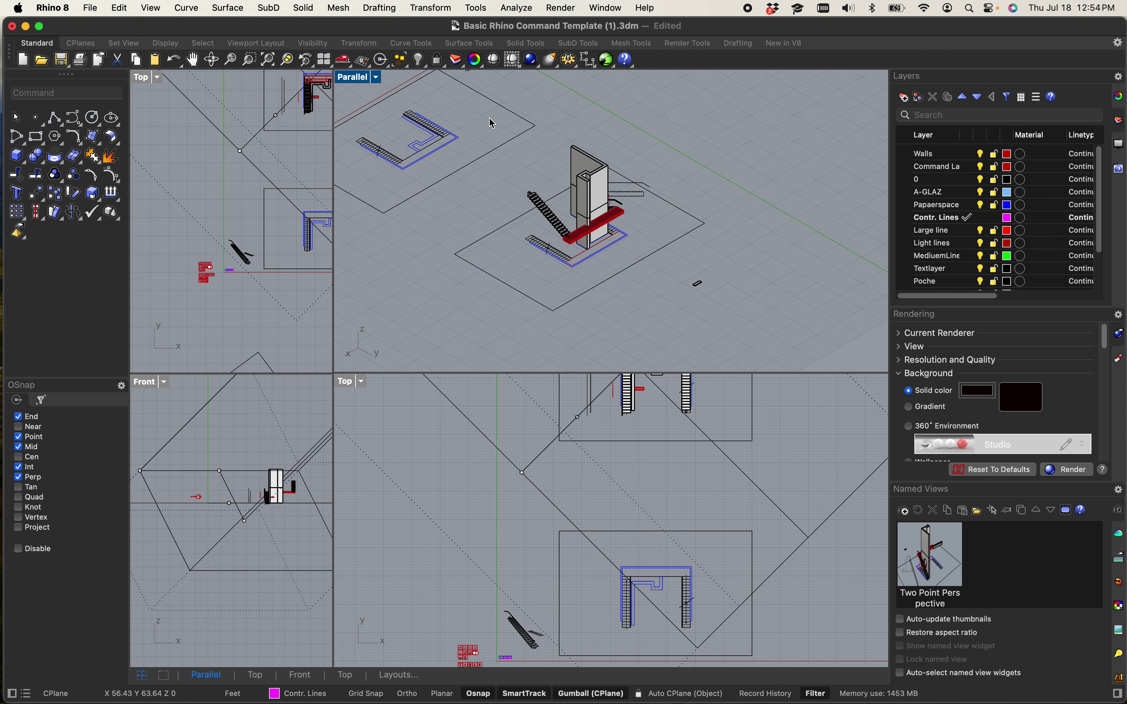
pyautogui.scroll(6, 574, 187)
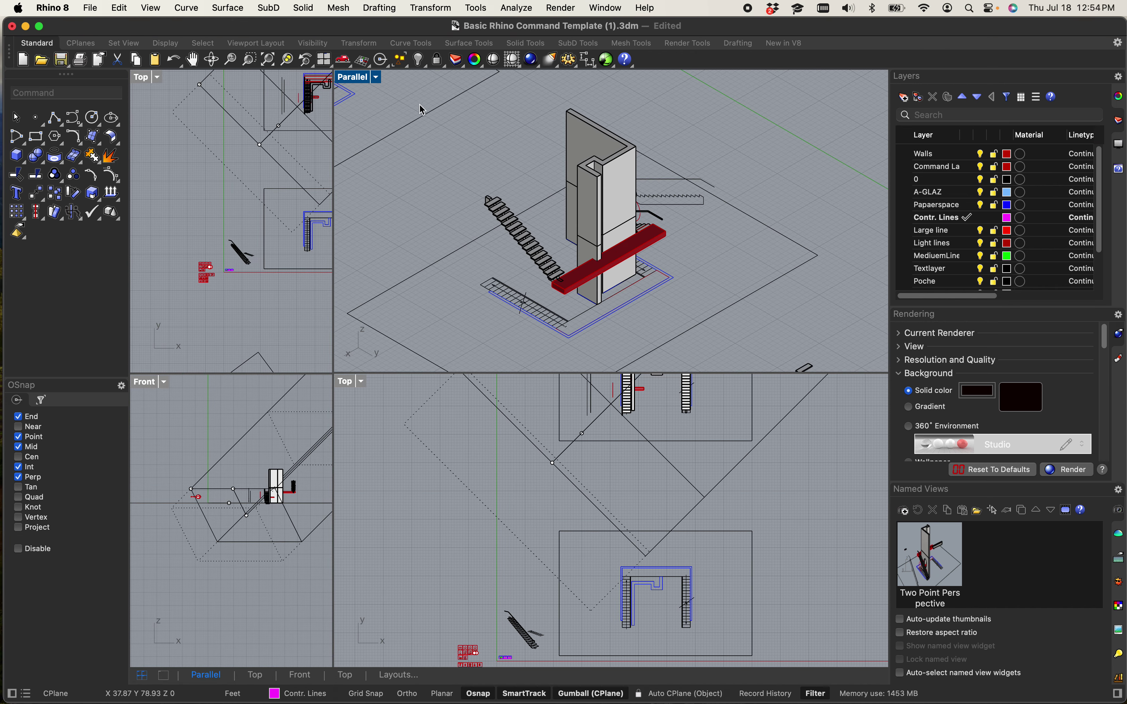
pyautogui.doubleClick(349, 79)
pyautogui.scroll(4, 433, 480)
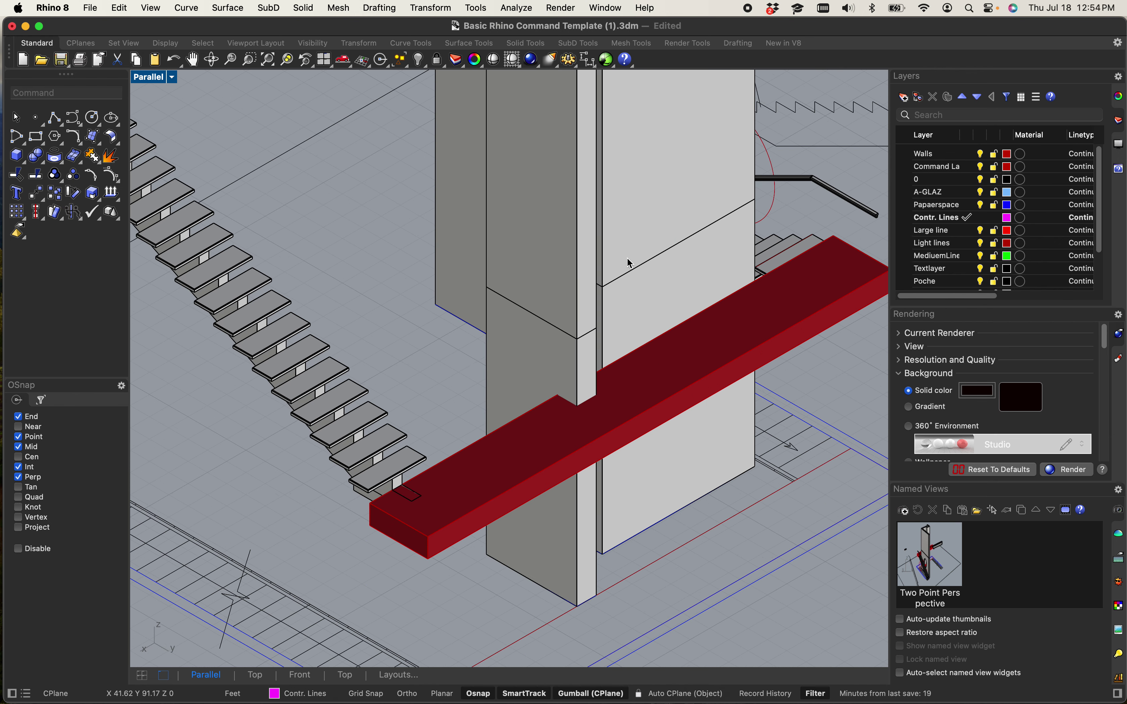
pyautogui.scroll(-5, 675, 259)
pyautogui.scroll(2, 672, 217)
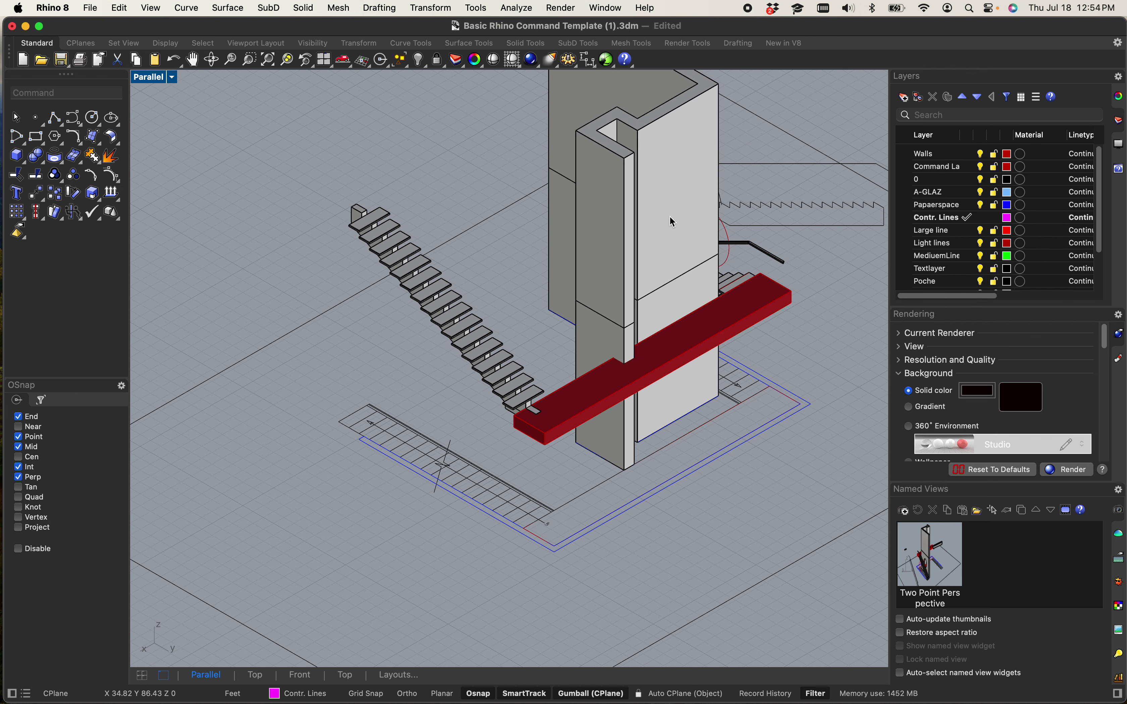
pyautogui.scroll(2, 574, 384)
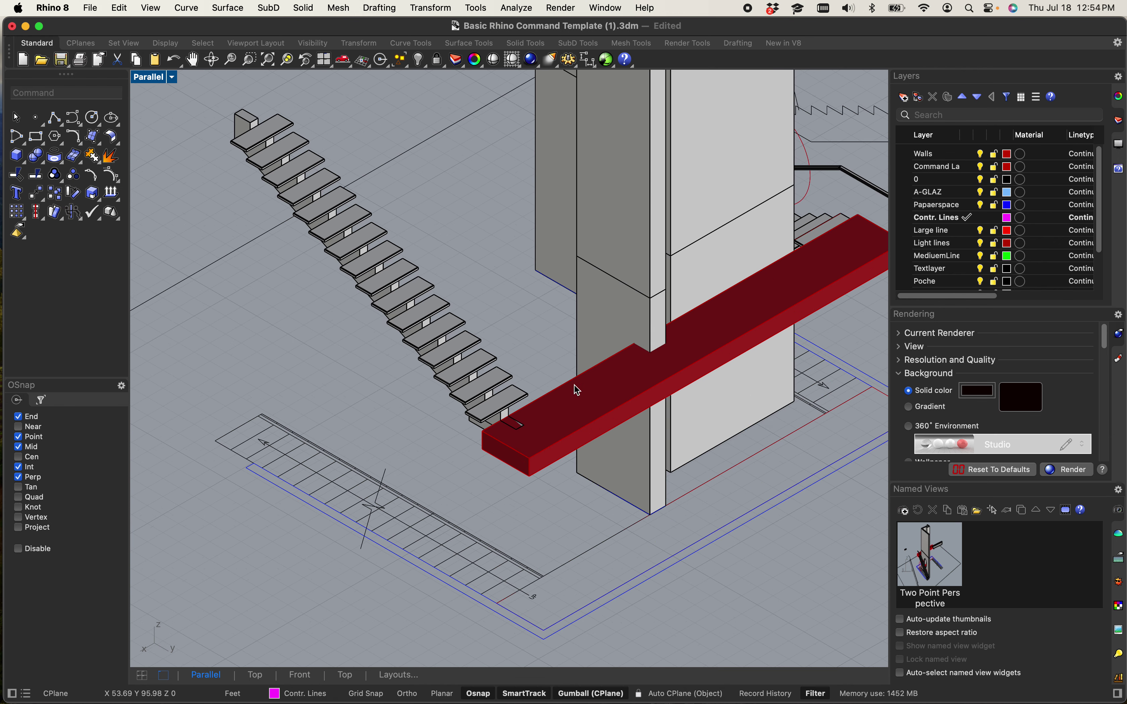
pyautogui.scroll(-4, 575, 385)
pyautogui.click(575, 396)
pyautogui.keyDown('shift'); pyautogui.click(516, 368); pyautogui.keyUp('shift')
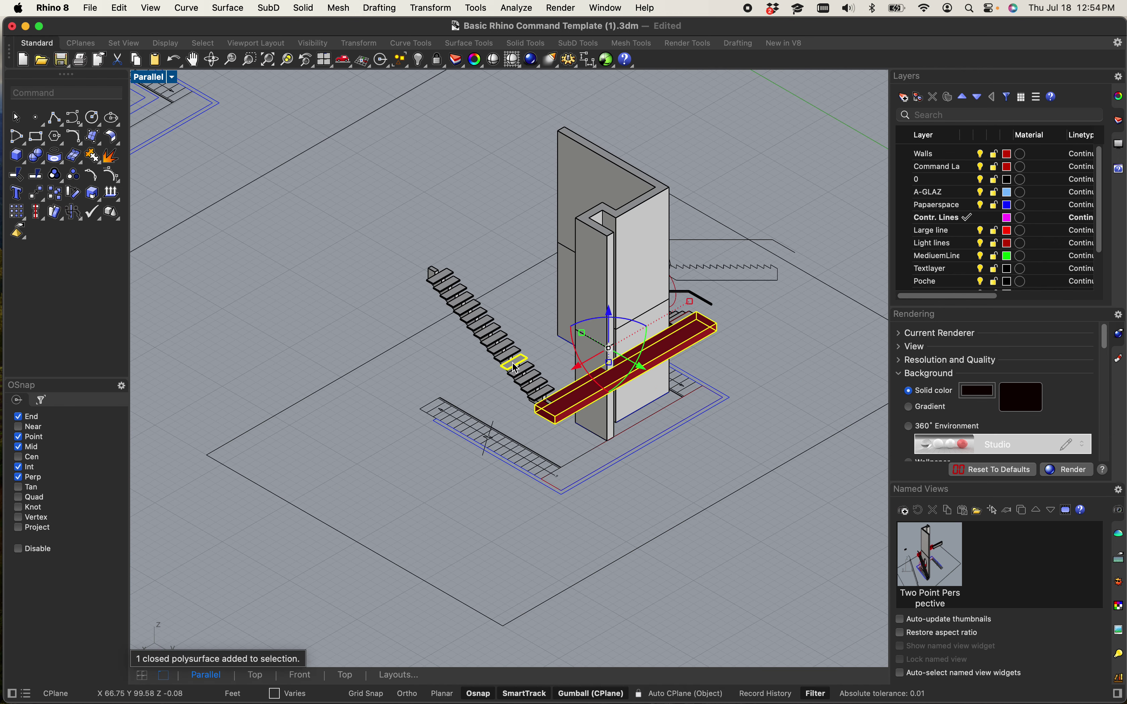
pyautogui.press('Escape')
pyautogui.moveTo(404, 250); pyautogui.dragTo(584, 454)
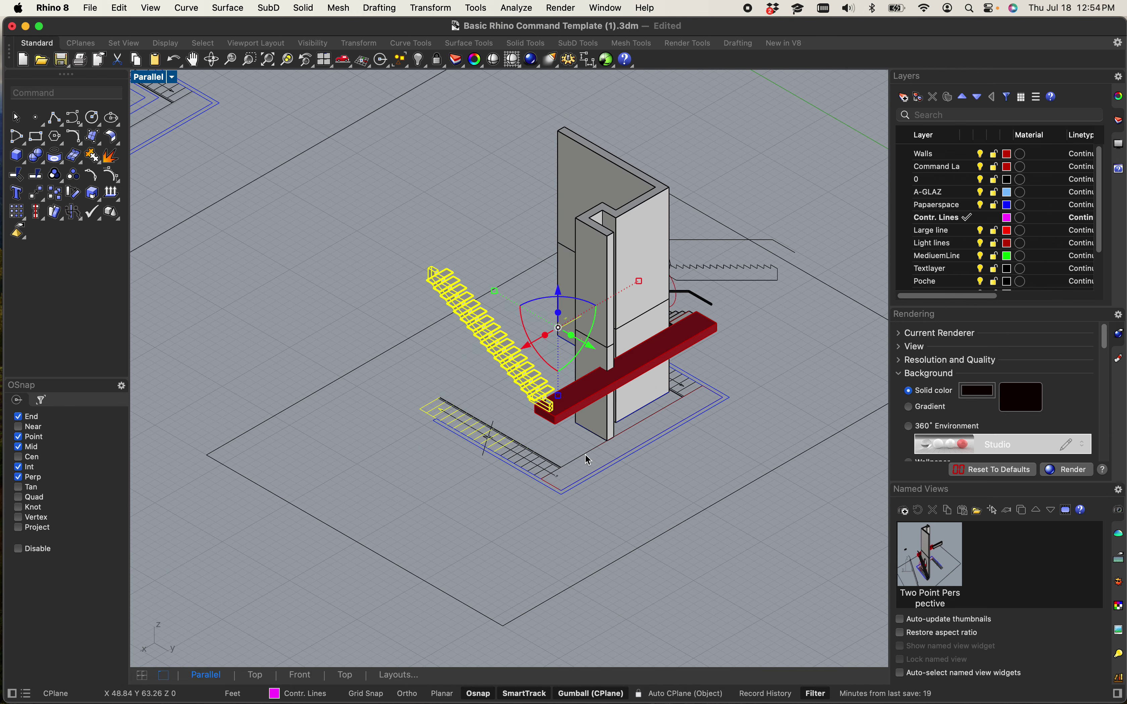
pyautogui.scroll(2, 568, 419)
pyautogui.scroll(3, 560, 377)
pyautogui.click(517, 360)
# - Orbit to a flat near-front stair elevation and window-select the upper stair's 17 pieces
pyautogui.scroll(-5, 518, 350)
pyautogui.keyDown('shift'); pyautogui.moveTo(519, 349); pyautogui.dragTo(772, 313, button='right'); pyautogui.keyUp('shift')
pyautogui.scroll(5, 649, 330)
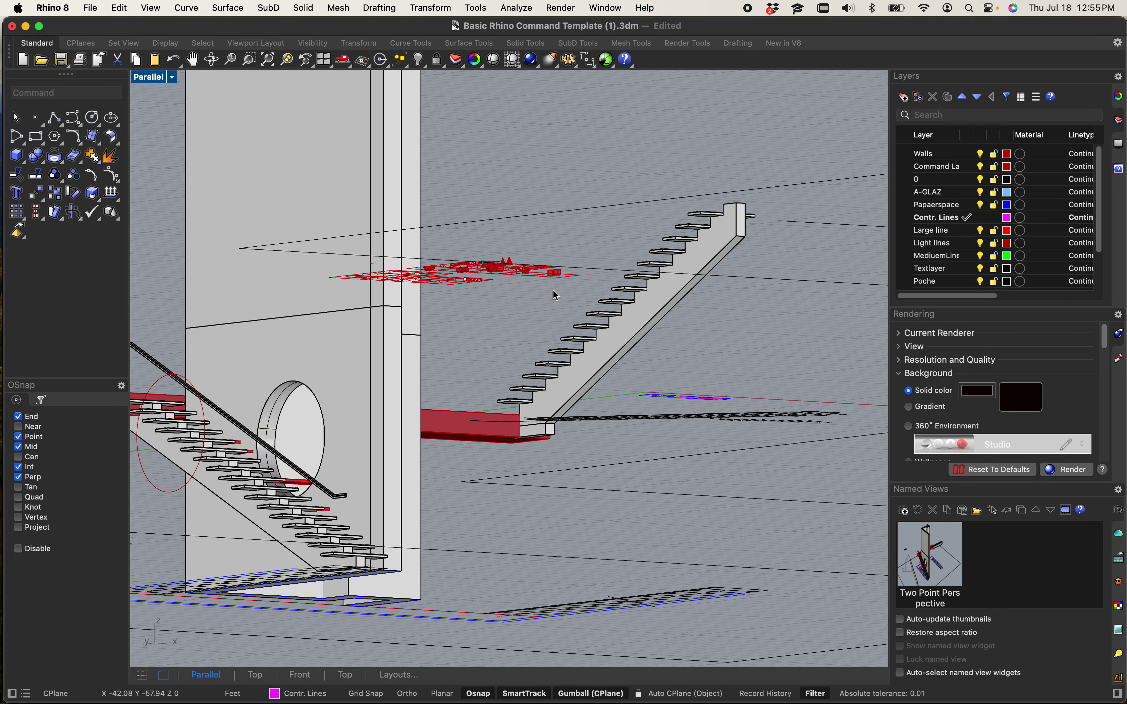
pyautogui.moveTo(636, 334); pyautogui.dragTo(638, 373, button='right')
pyautogui.moveTo(470, 134); pyautogui.dragTo(837, 438)
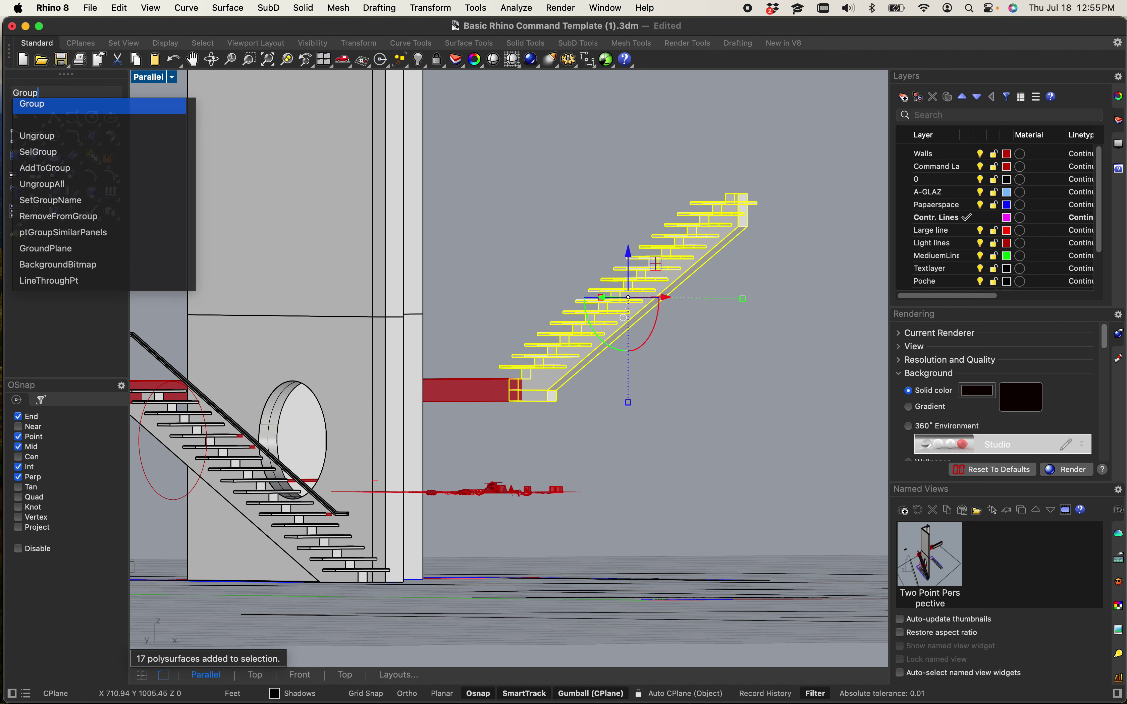
# - Group the selected upper-stair pieces and orbit the model to a new 3D angle
pyautogui.press('Return')
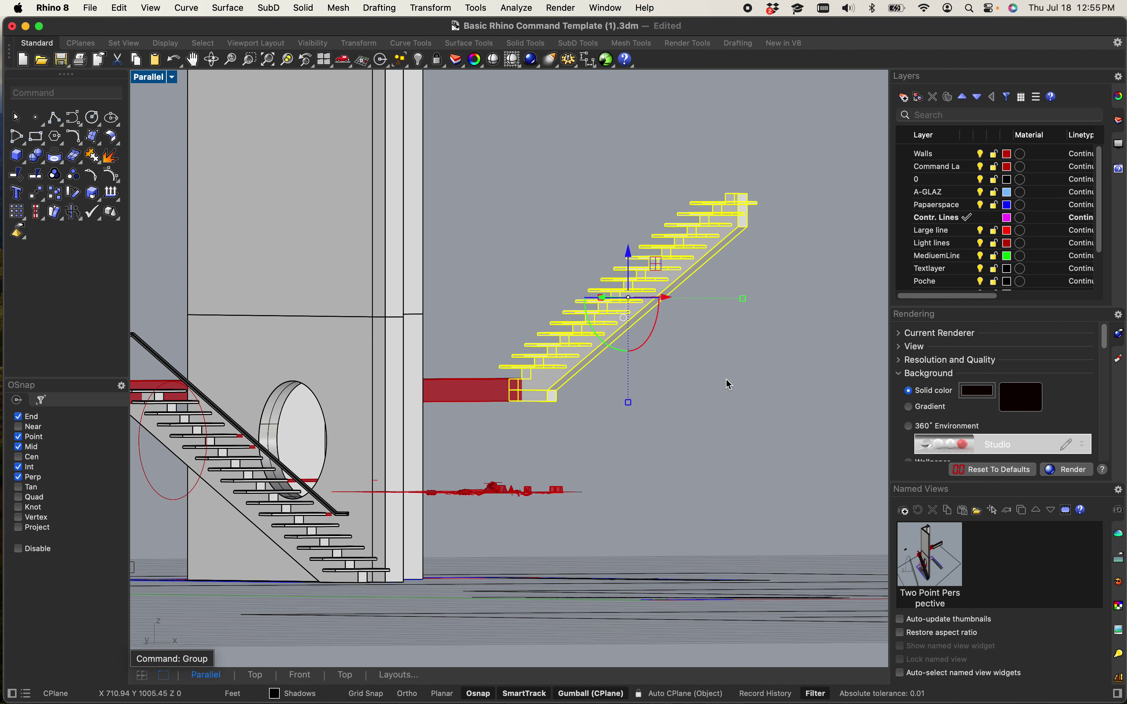
pyautogui.click(601, 214)
pyautogui.scroll(-3, 586, 233)
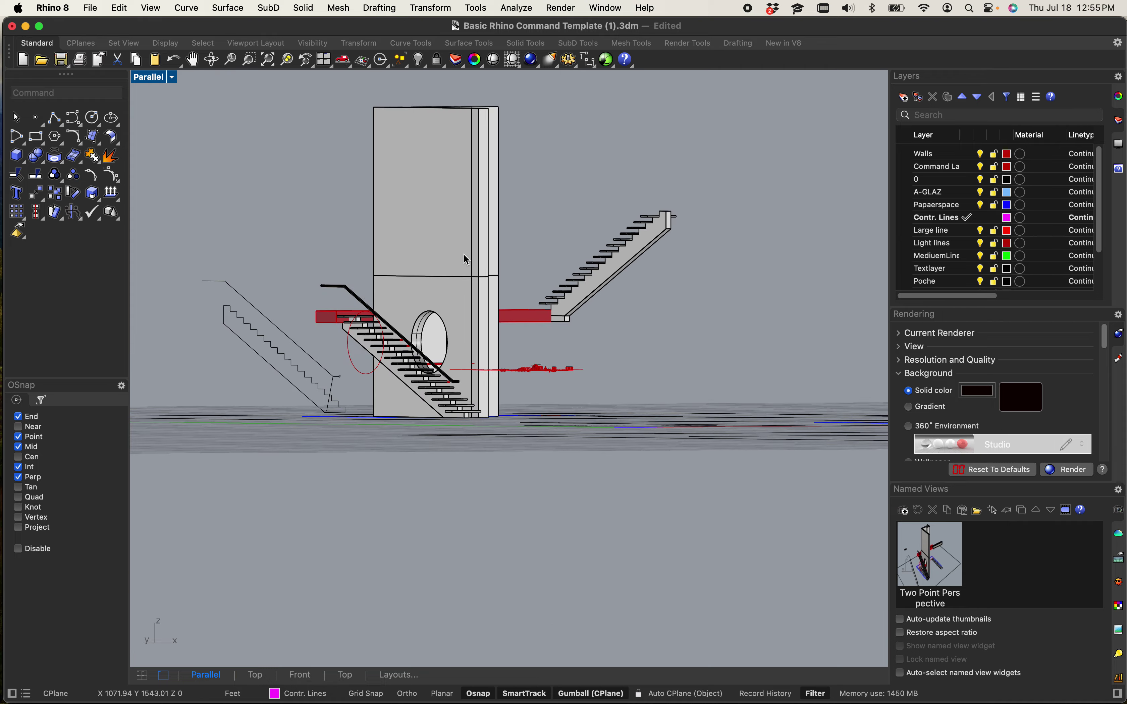
pyautogui.scroll(3, 463, 253)
pyautogui.moveTo(425, 253); pyautogui.dragTo(577, 354, button='right')
pyautogui.scroll(2, 565, 346)
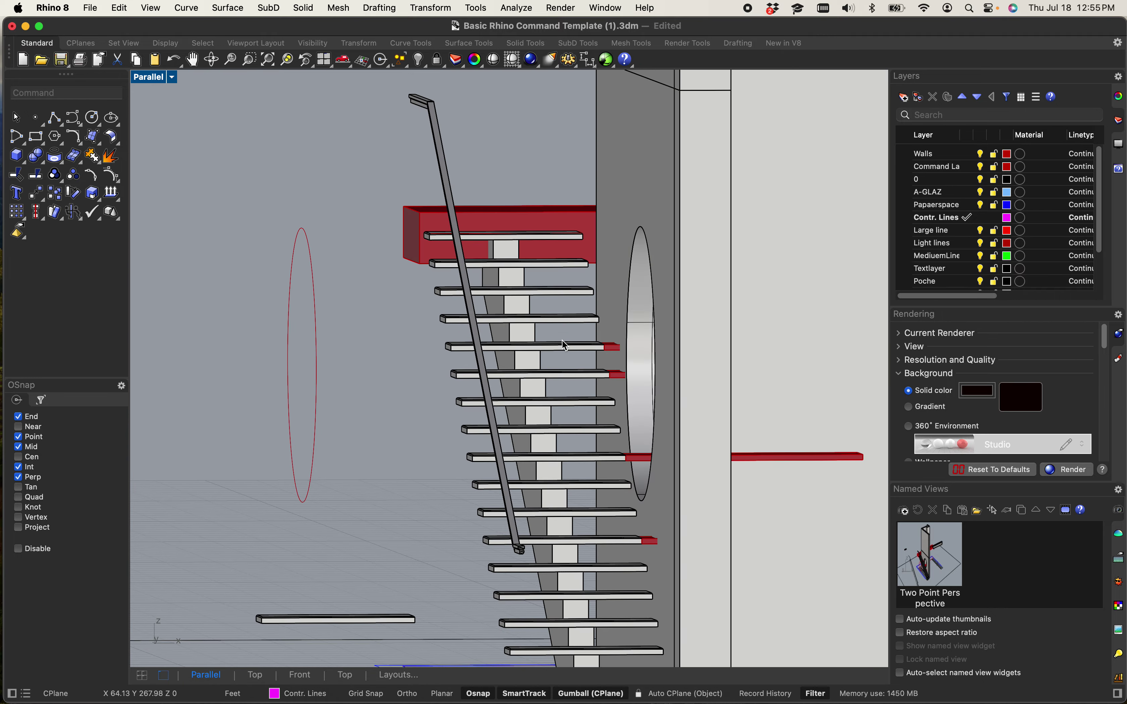
# - Select the stair group with the red beam and handrail, then clear the selection
pyautogui.click(539, 336)
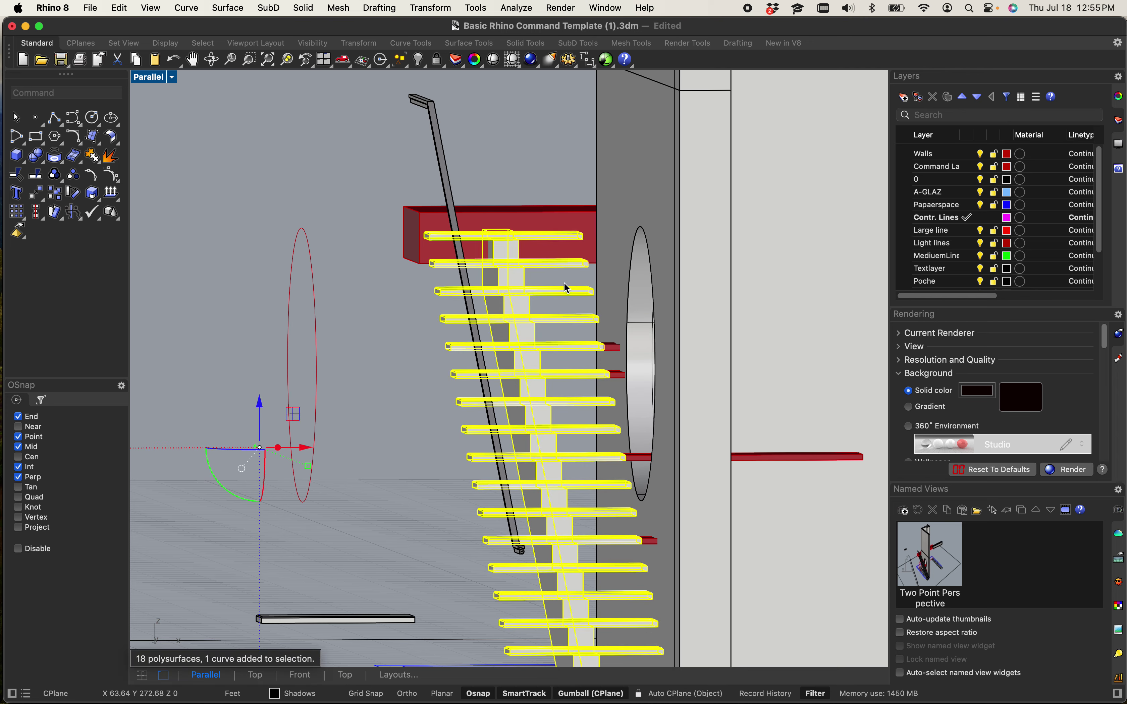
pyautogui.moveTo(568, 288); pyautogui.dragTo(519, 268, button='right')
pyautogui.keyDown('shift'); pyautogui.click(520, 276); pyautogui.keyUp('shift')
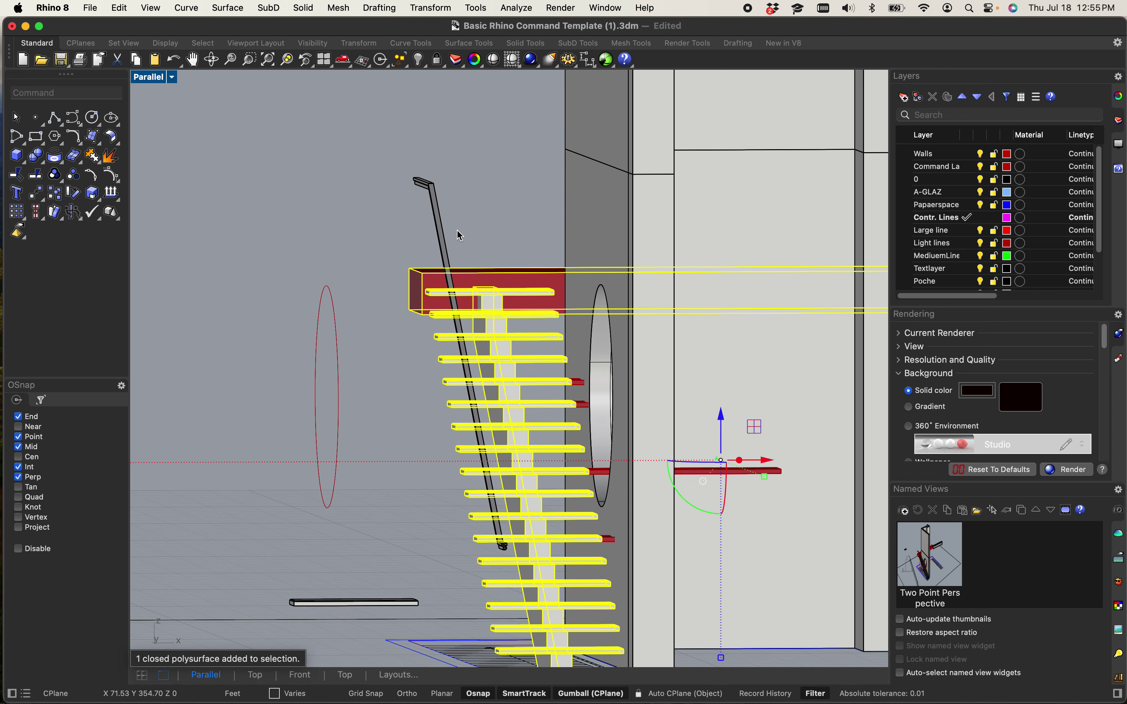
pyautogui.keyDown('shift'); pyautogui.click(445, 227); pyautogui.keyUp('shift')
pyautogui.scroll(-10, 445, 226)
pyautogui.keyDown('shift'); pyautogui.moveTo(445, 226); pyautogui.dragTo(585, 238, button='right'); pyautogui.keyUp('shift')
pyautogui.scroll(3, 630, 222)
pyautogui.click(702, 297)
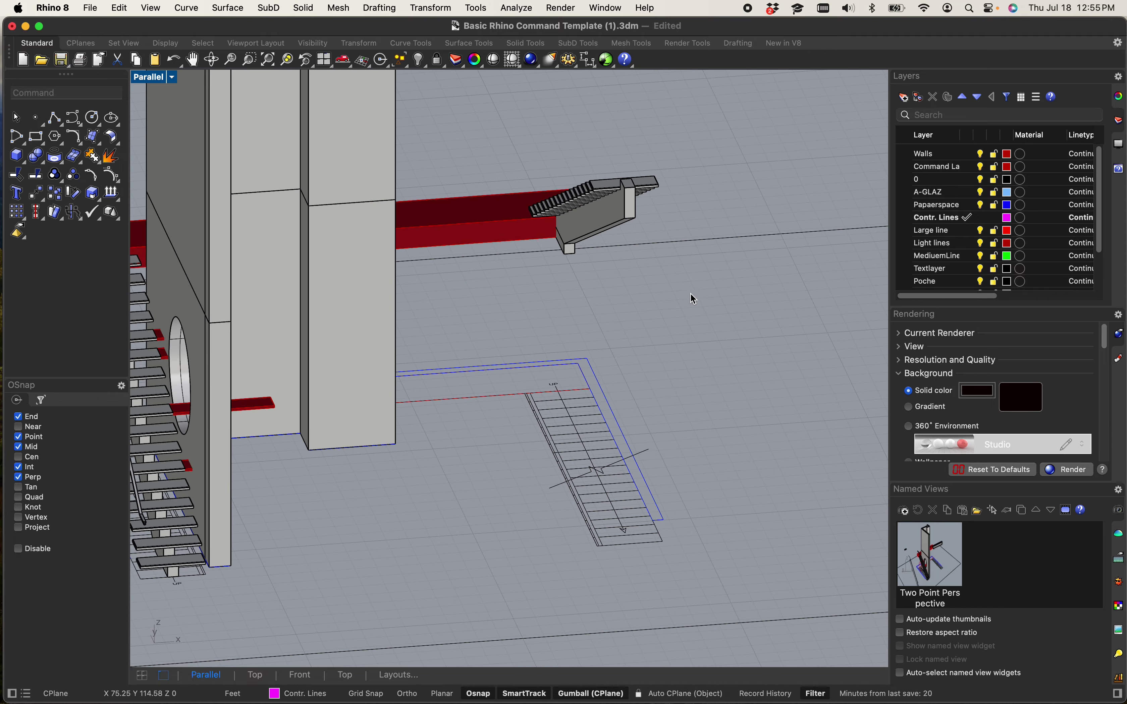
# - Regroup the upper stair's 17 pieces, then select the red beam together with the stair group
pyautogui.moveTo(707, 304); pyautogui.dragTo(644, 242)
pyautogui.moveTo(701, 367); pyautogui.dragTo(686, 442, button='right')
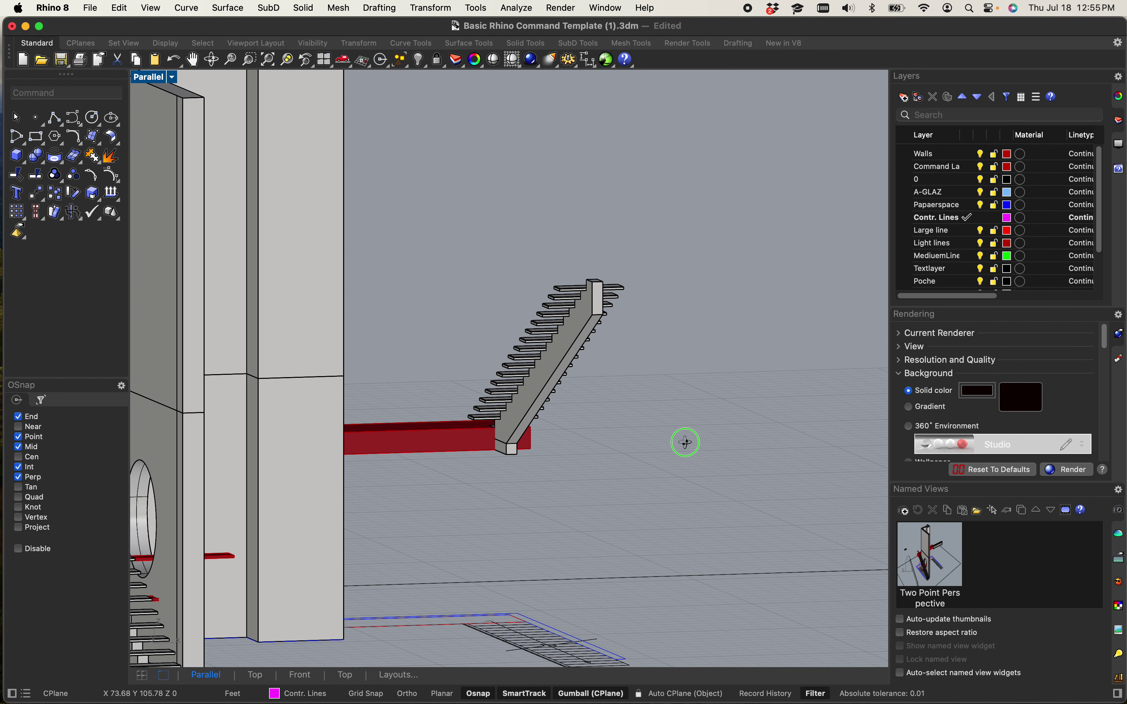
pyautogui.moveTo(403, 218); pyautogui.dragTo(671, 490)
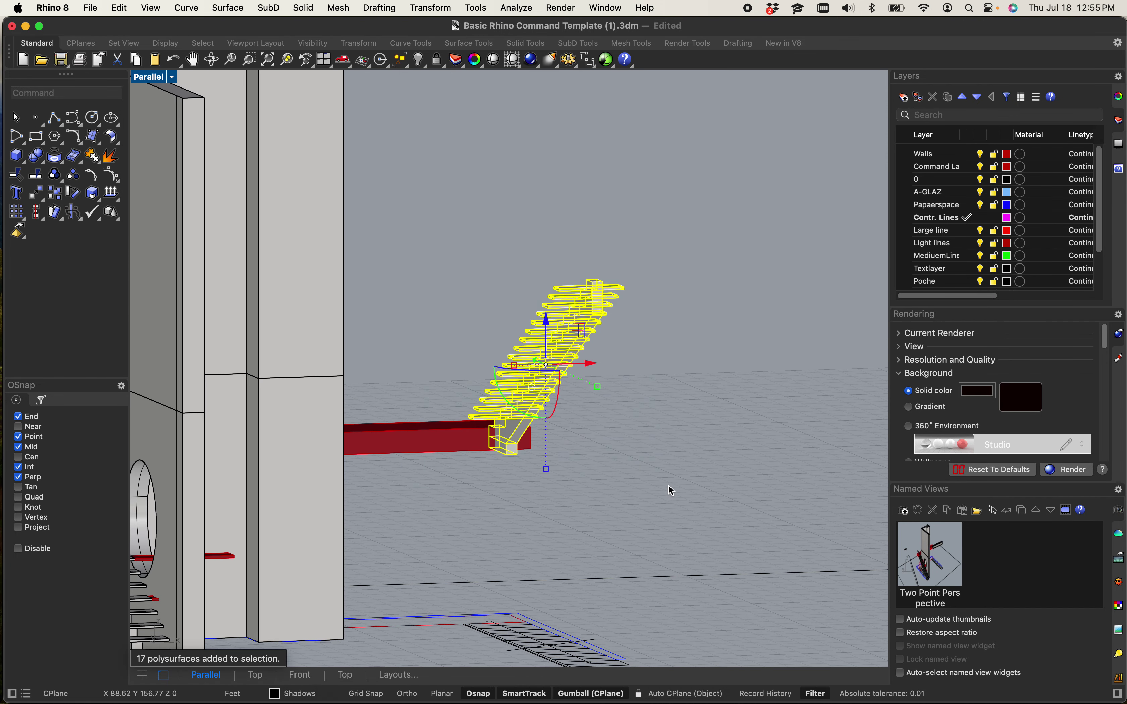
pyautogui.press('Return')
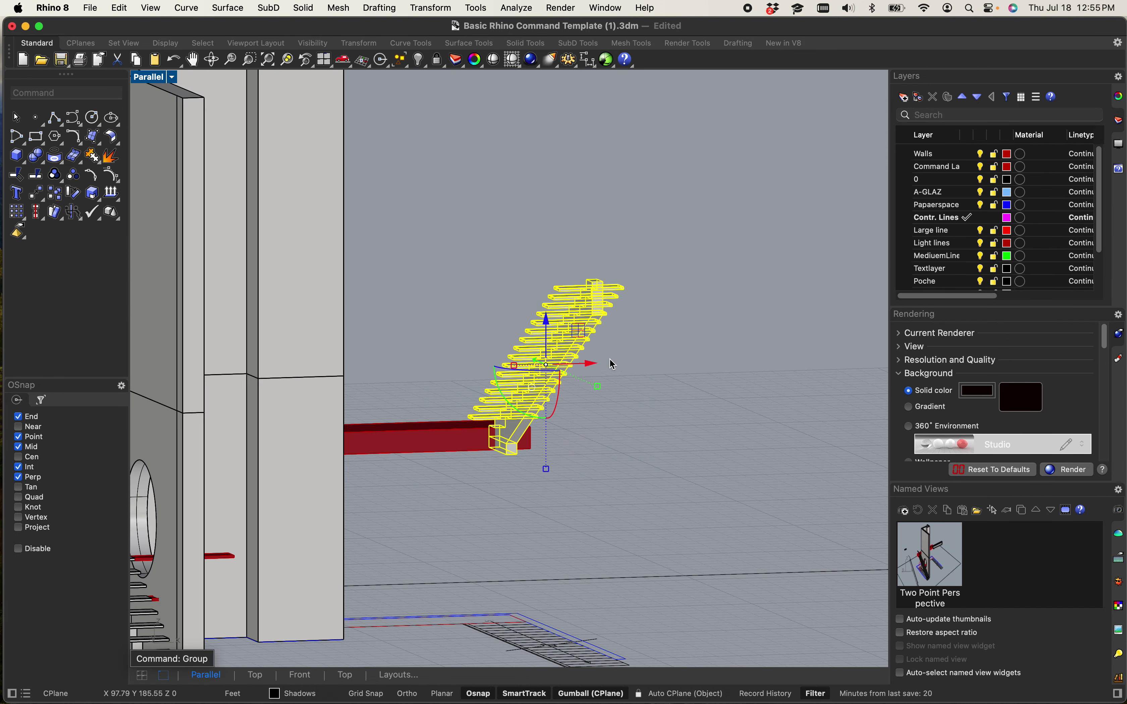
pyautogui.click(391, 229)
pyautogui.click(521, 360)
pyautogui.click(442, 302)
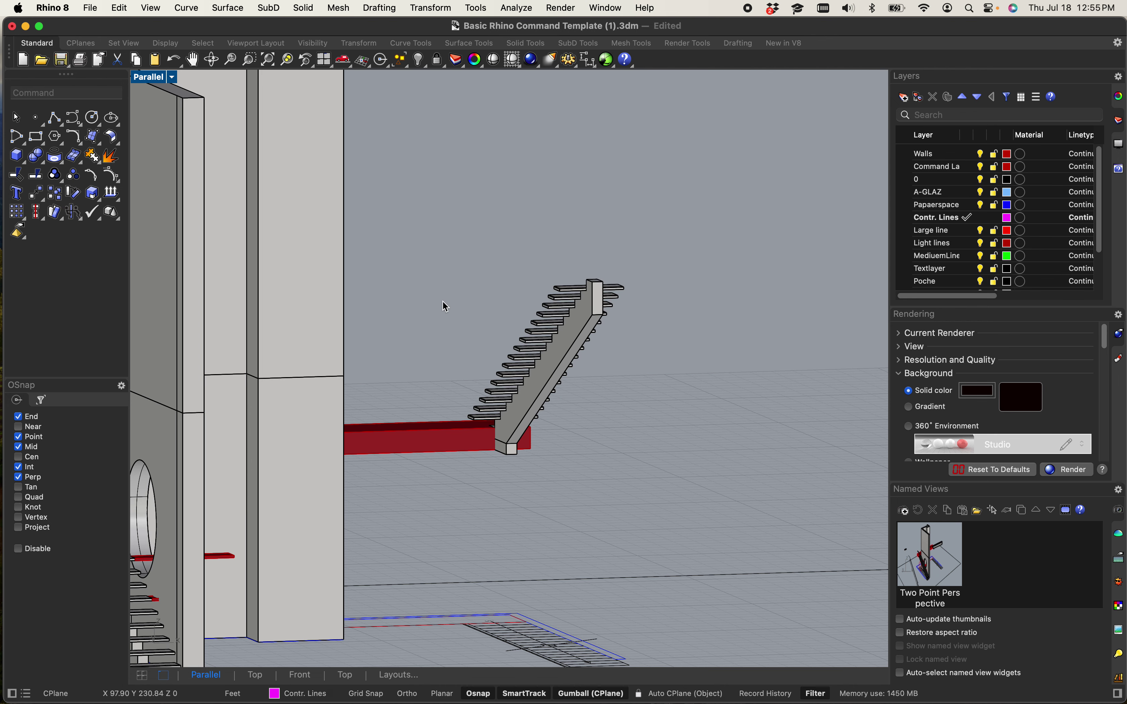
pyautogui.click(416, 437)
pyautogui.keyDown('shift'); pyautogui.click(551, 392); pyautogui.keyUp('shift')
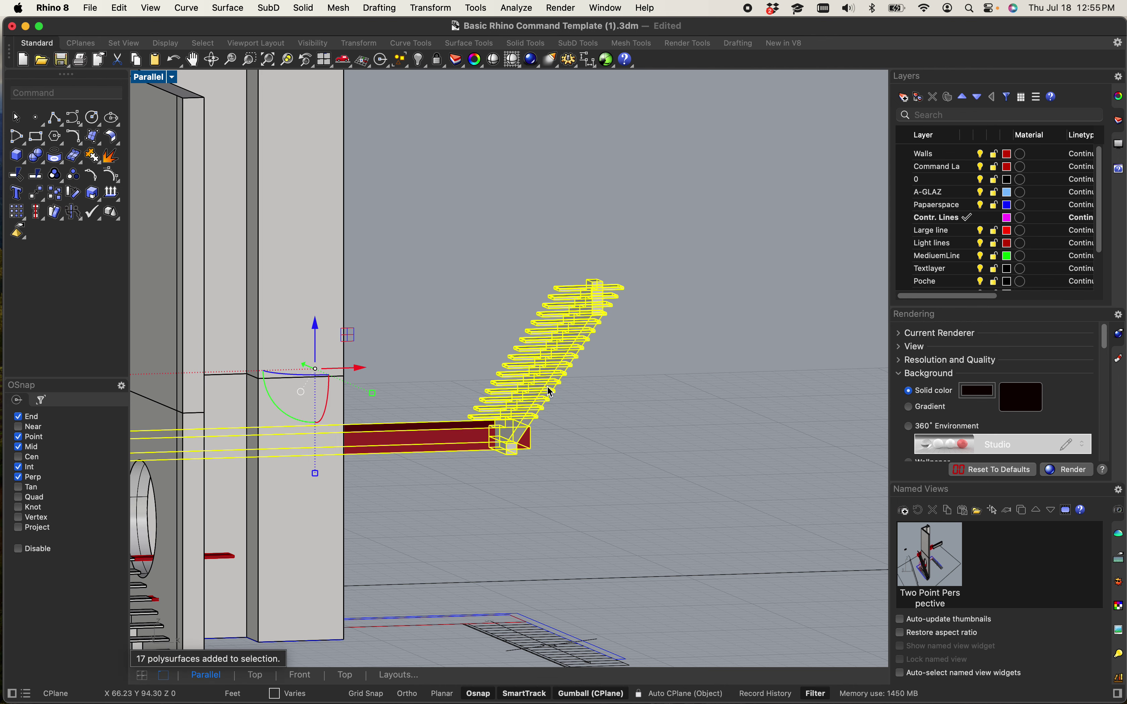
# - Copy the red beam and stair group with Ortho, placing the copy above and beside the model
pyautogui.write('copy')
pyautogui.press('Return')
pyautogui.click(434, 464)
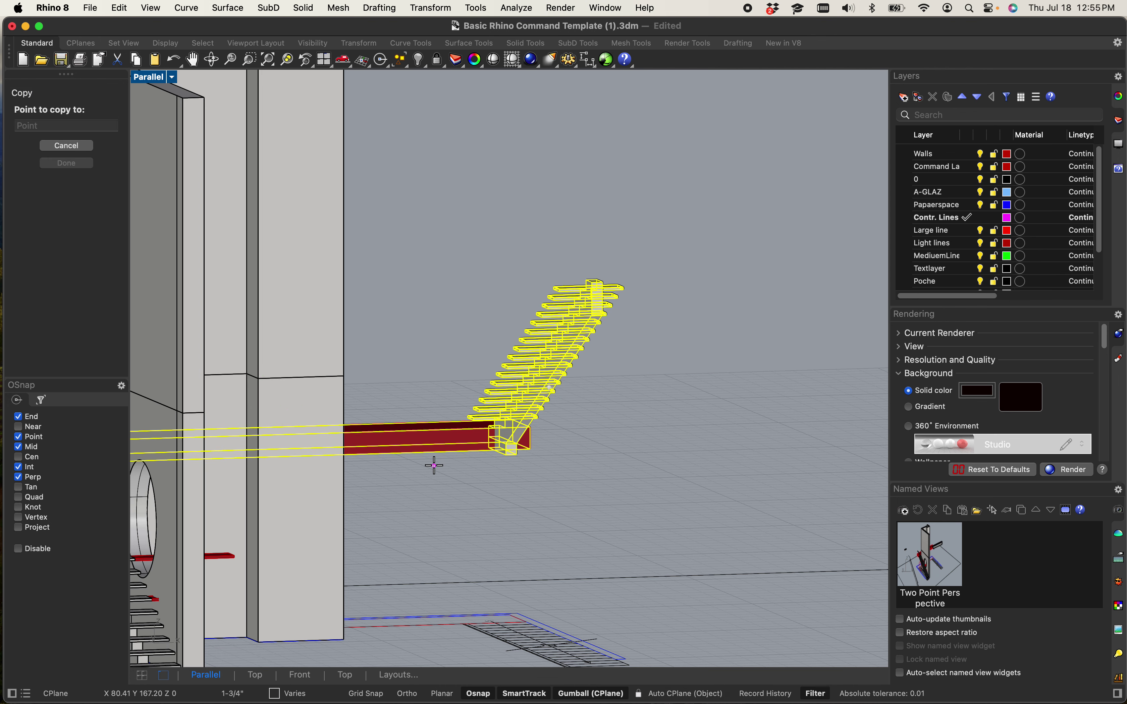
pyautogui.scroll(-10, 434, 465)
pyautogui.keyDown('shift'); pyautogui.moveTo(527, 431); pyautogui.dragTo(513, 496, button='right'); pyautogui.keyUp('shift')
pyautogui.press('shift')
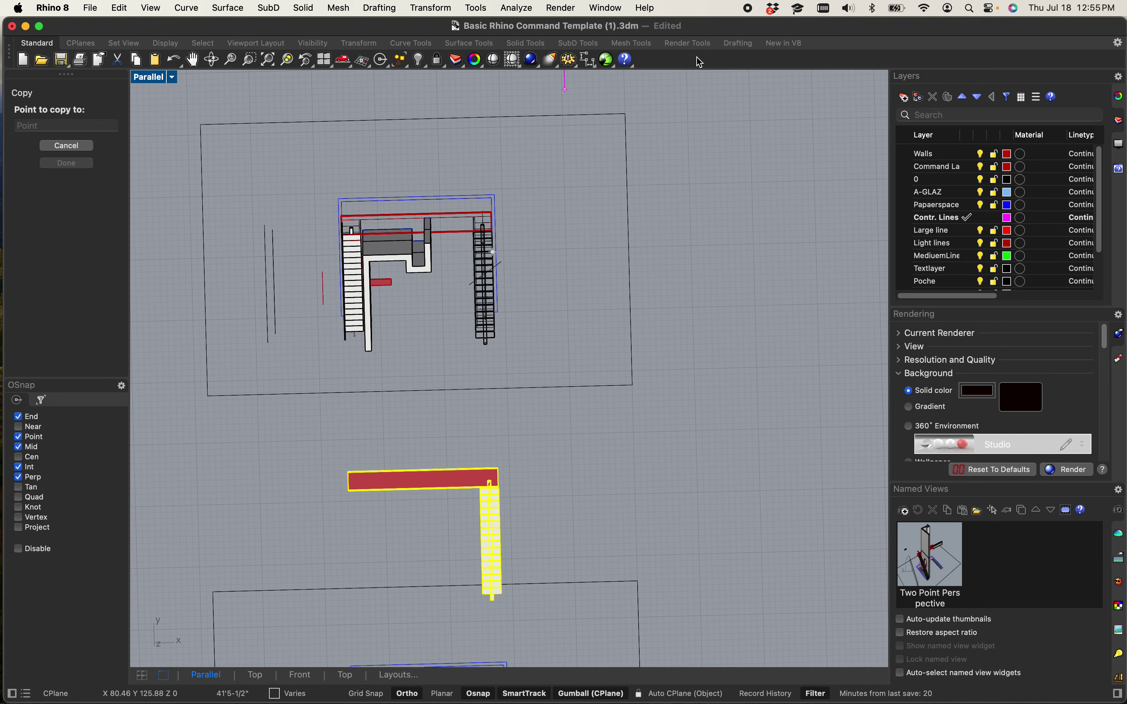
pyautogui.scroll(-8, 764, 166)
pyautogui.moveTo(626, 361); pyautogui.dragTo(745, 123, button='right')
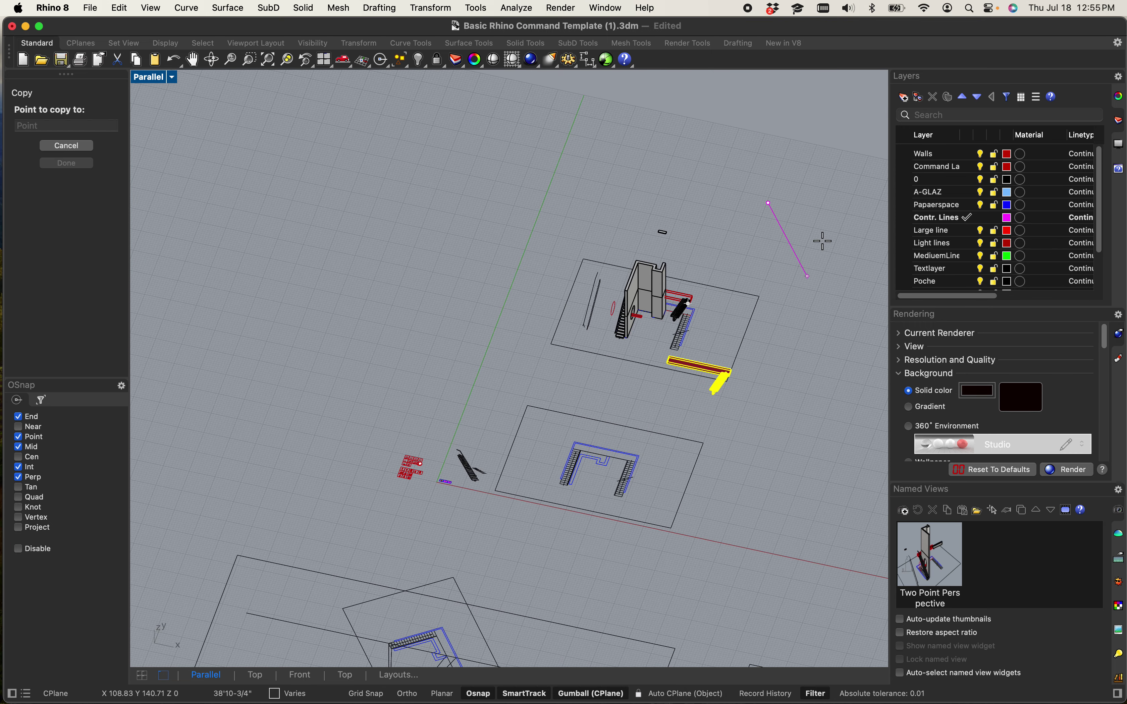
pyautogui.click(793, 118)
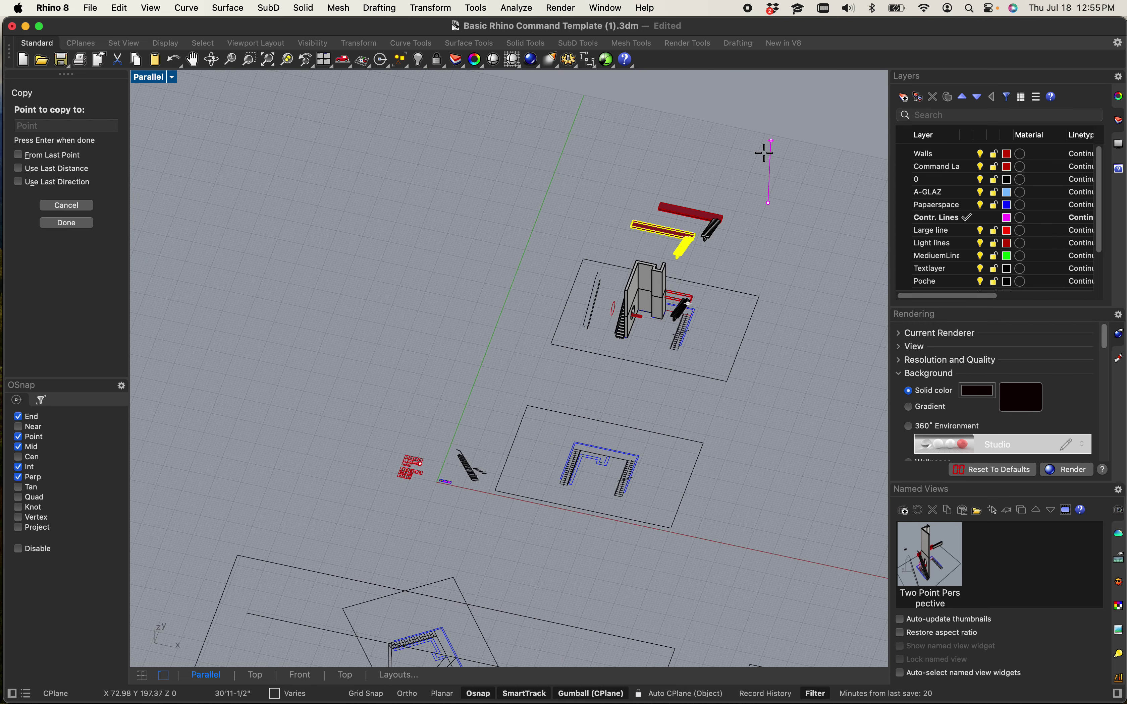
pyautogui.press('Return')
pyautogui.scroll(5, 728, 266)
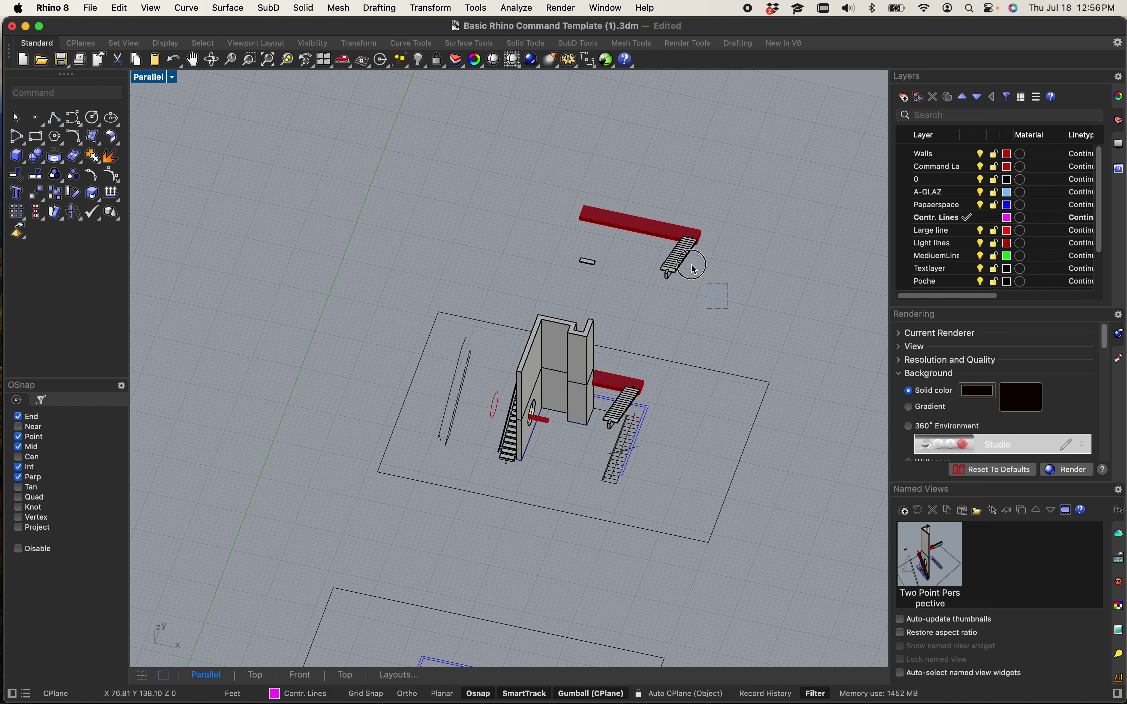
# - Select the copied beam and stair, rotate the copy about 180 degrees, and bring the red beam into view
pyautogui.moveTo(694, 269); pyautogui.dragTo(653, 210)
pyautogui.moveTo(602, 287); pyautogui.dragTo(705, 160)
pyautogui.scroll(5, 594, 310)
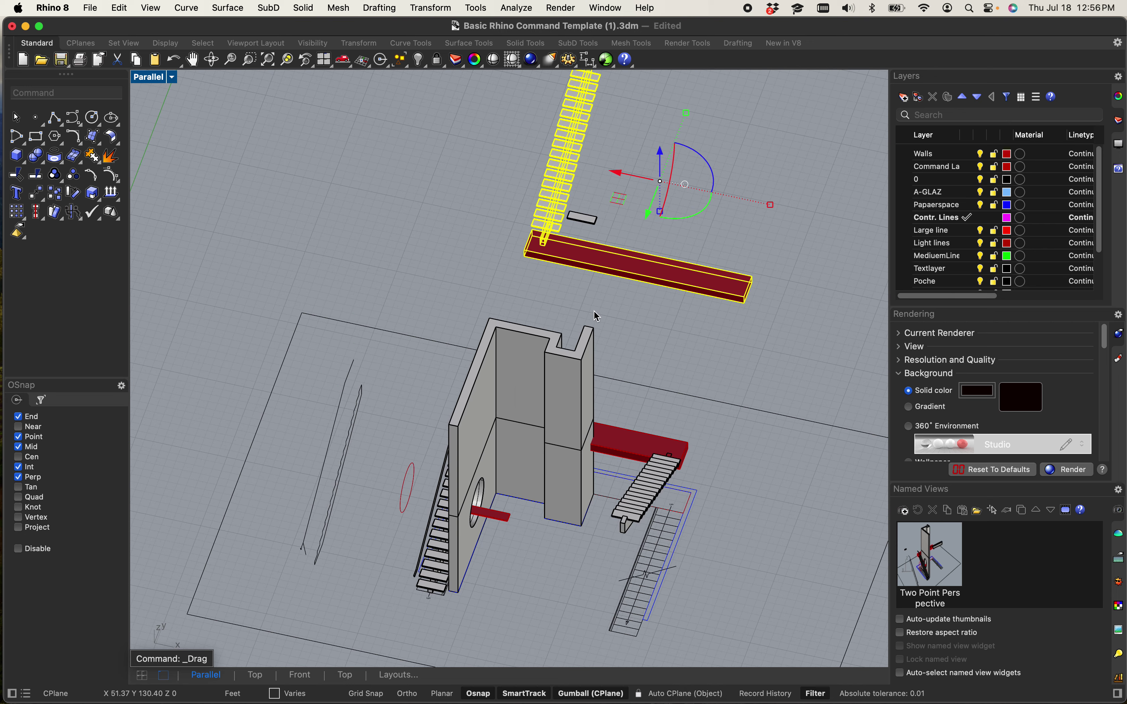
pyautogui.moveTo(692, 295); pyautogui.dragTo(487, 355, button='right')
pyautogui.scroll(-3, 692, 294)
pyautogui.scroll(5, 513, 344)
pyautogui.keyDown('shift'); pyautogui.moveTo(721, 422); pyautogui.dragTo(651, 373, button='right'); pyautogui.keyUp('shift')
# - Move the red beam from its end corner to the circular stair's end by the wall
pyautogui.click(764, 418)
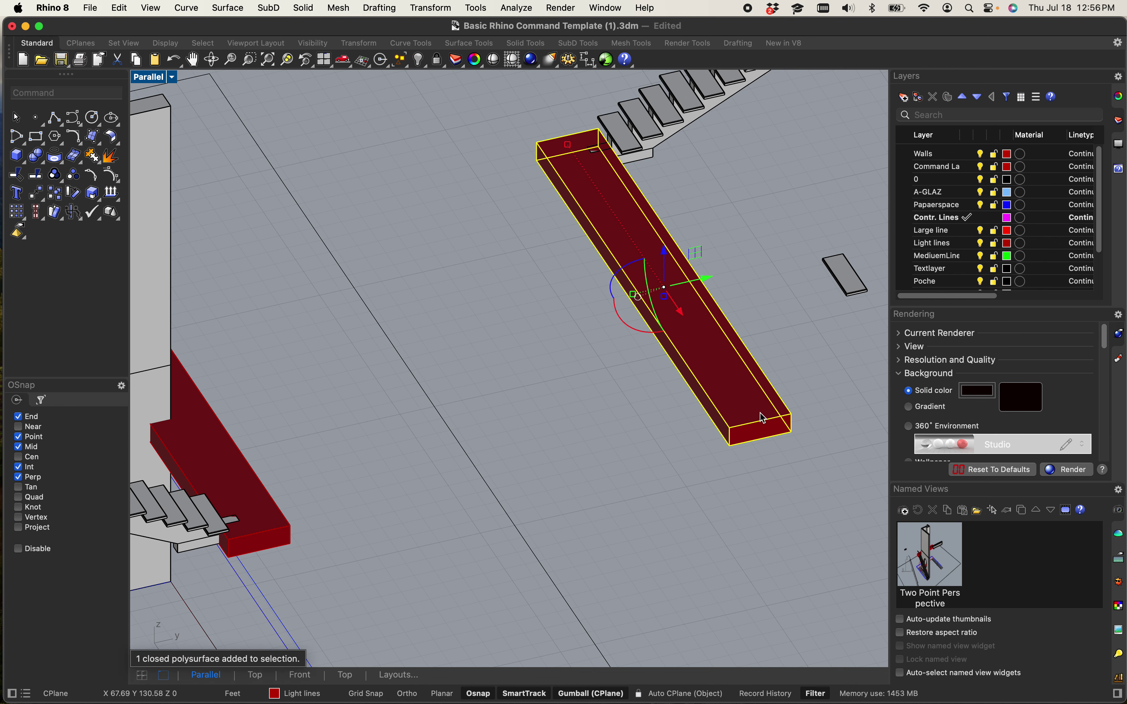
pyautogui.write('move')
pyautogui.press('Return')
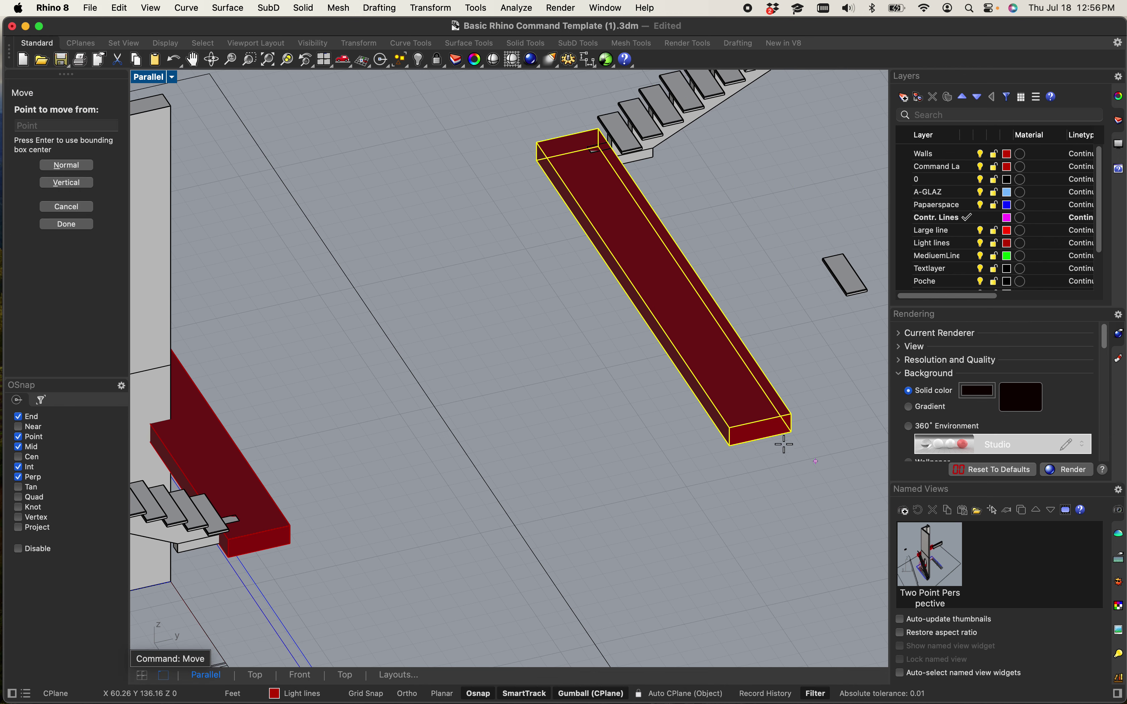
pyautogui.scroll(-11, 713, 429)
pyautogui.scroll(6, 674, 431)
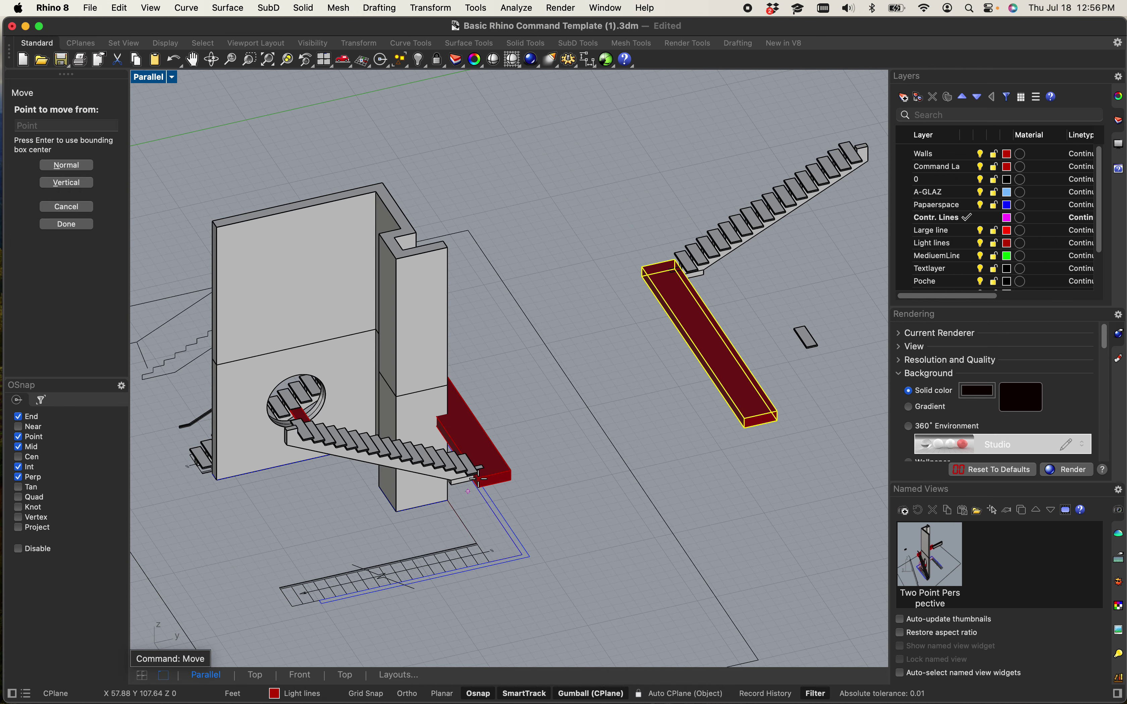
pyautogui.scroll(3, 793, 415)
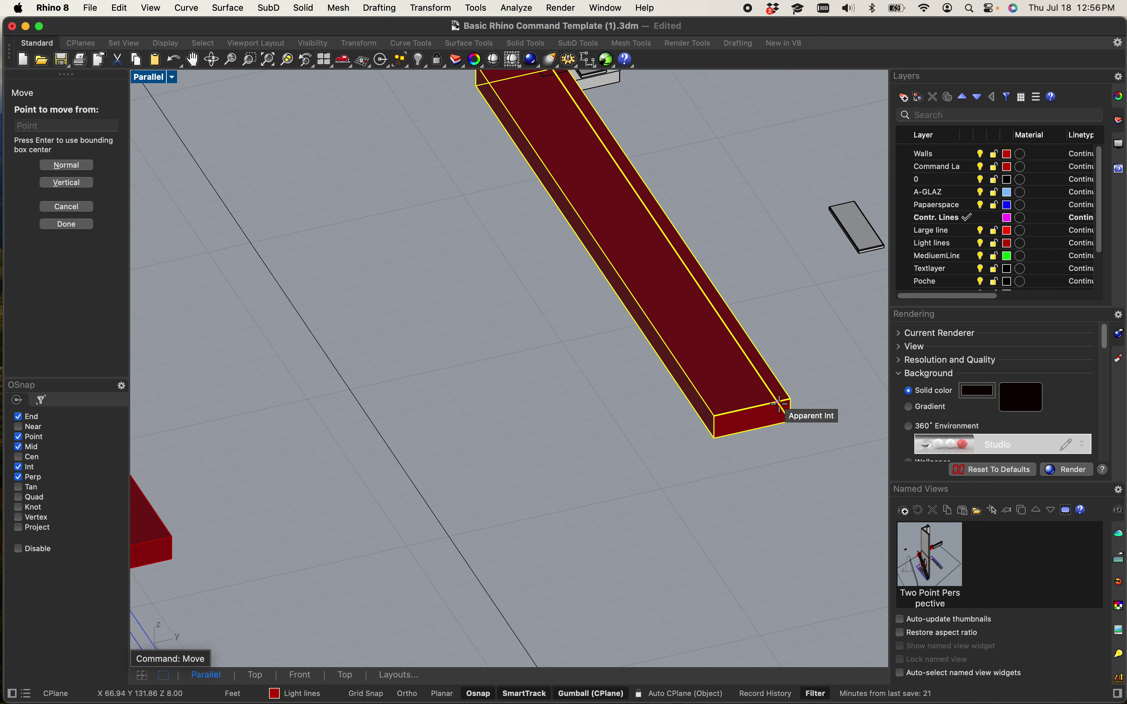
pyautogui.scroll(2, 793, 416)
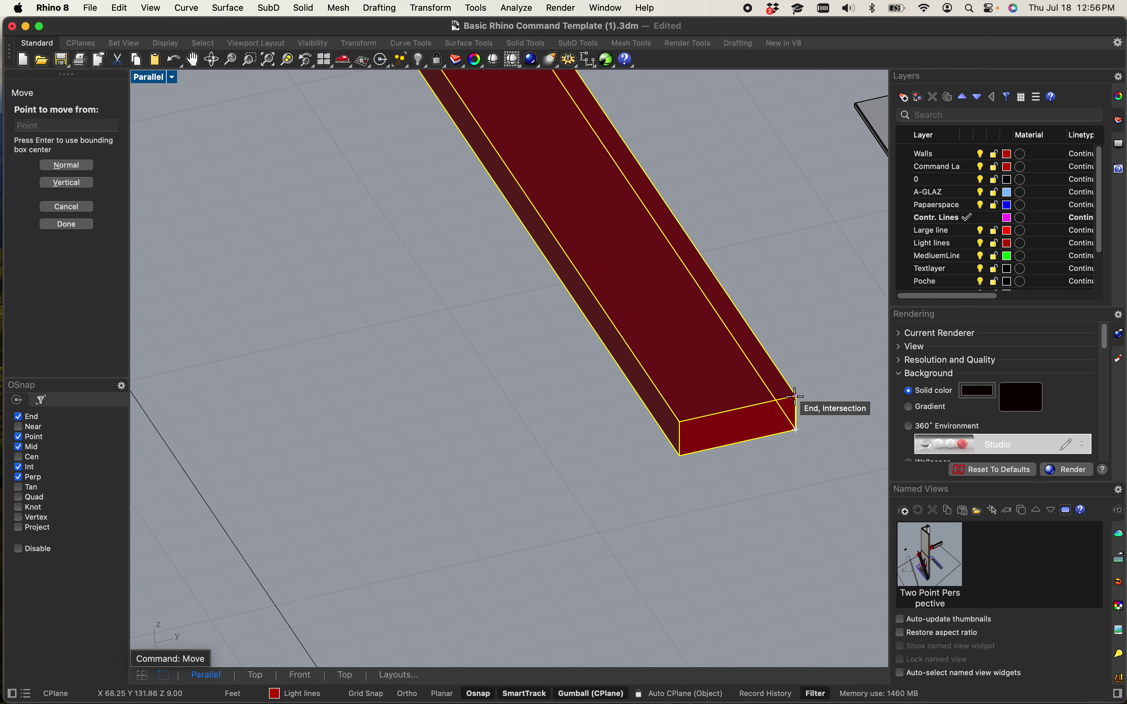
pyautogui.click(794, 417)
pyautogui.scroll(-5, 739, 406)
pyautogui.scroll(10, 478, 389)
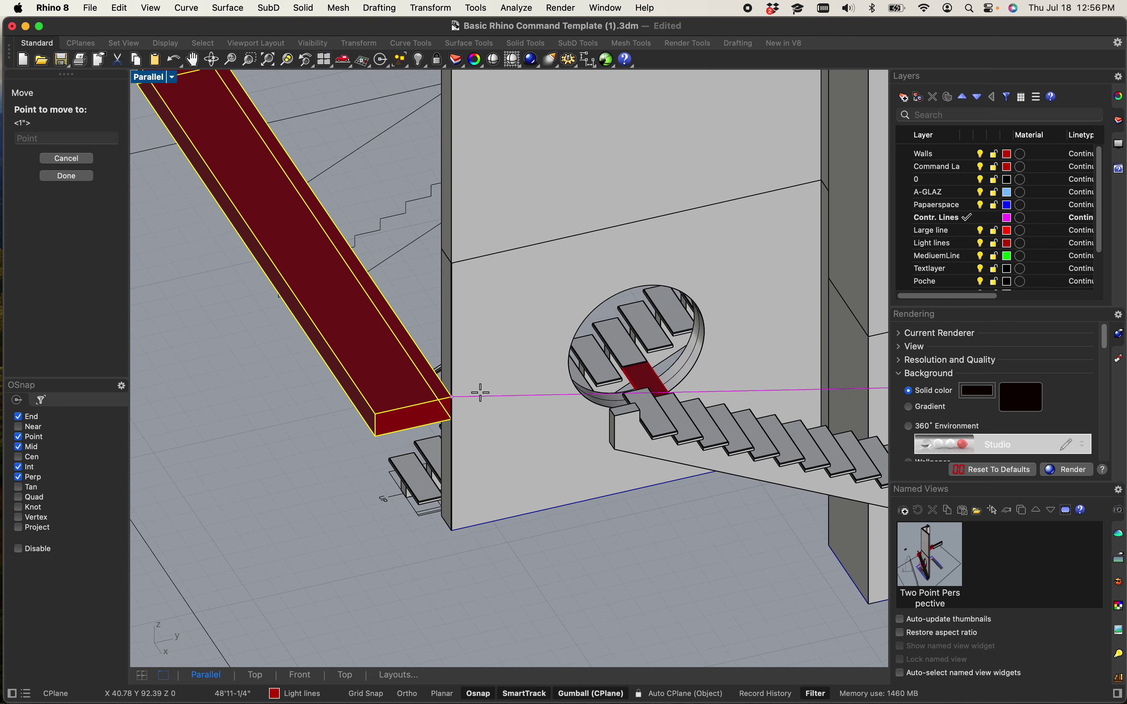
pyautogui.scroll(-5, 808, 442)
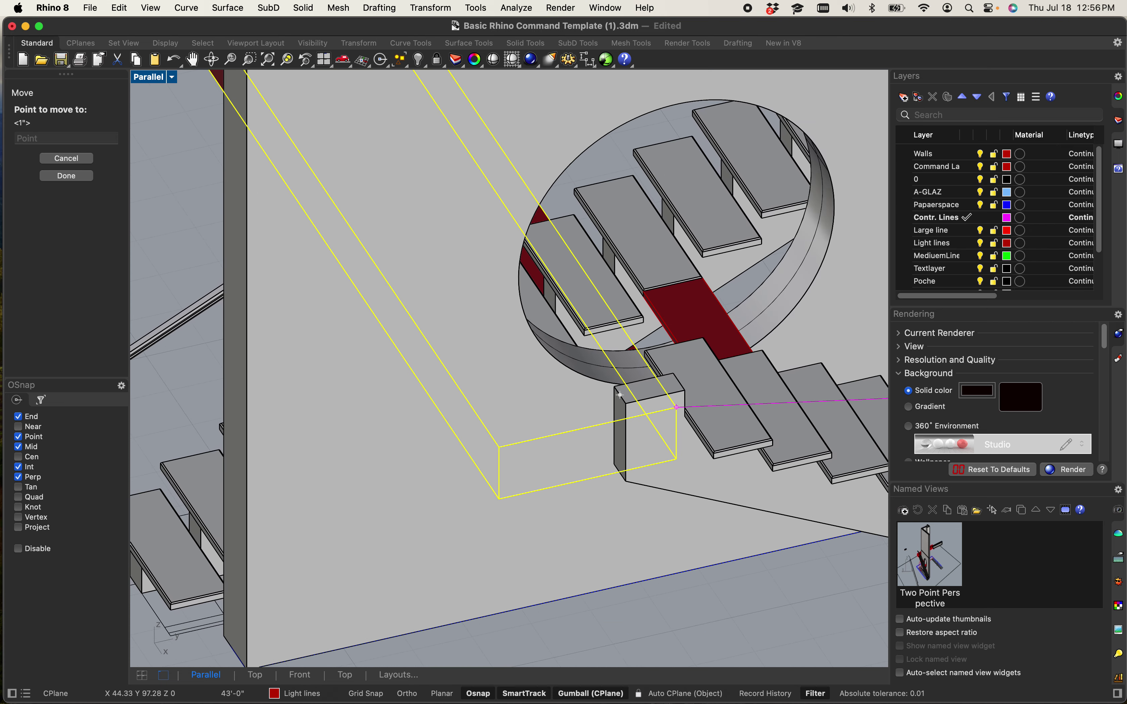
pyautogui.click(657, 390)
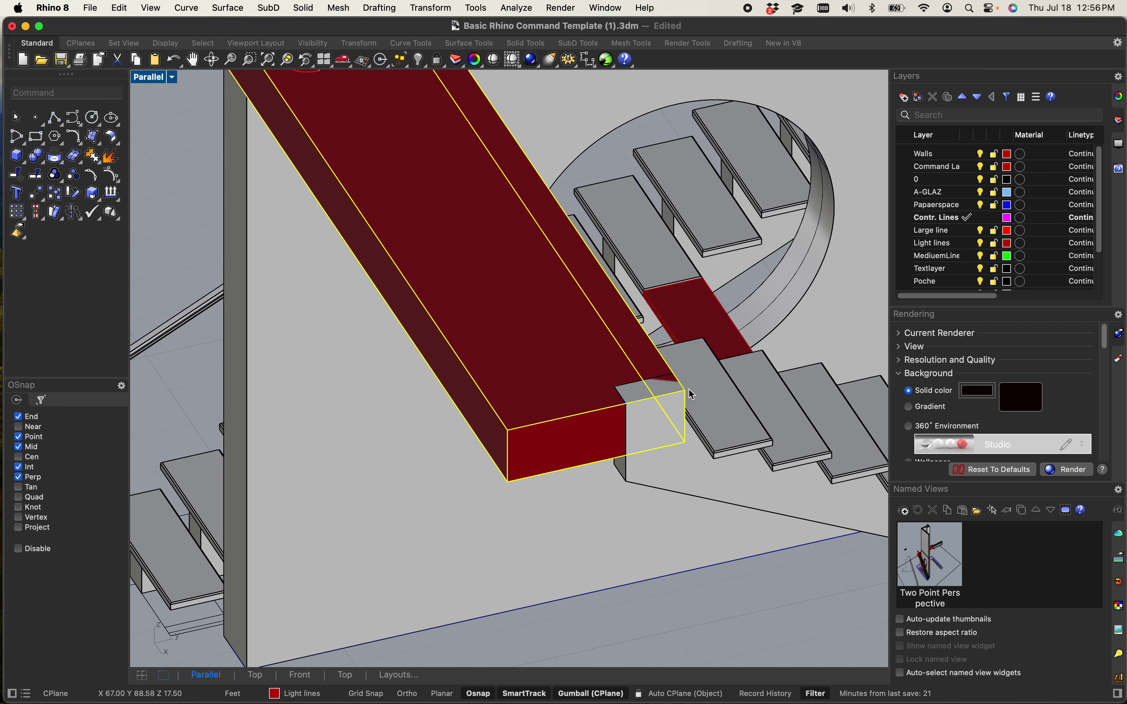
pyautogui.scroll(-5, 643, 393)
pyautogui.moveTo(639, 394); pyautogui.dragTo(683, 444, button='right')
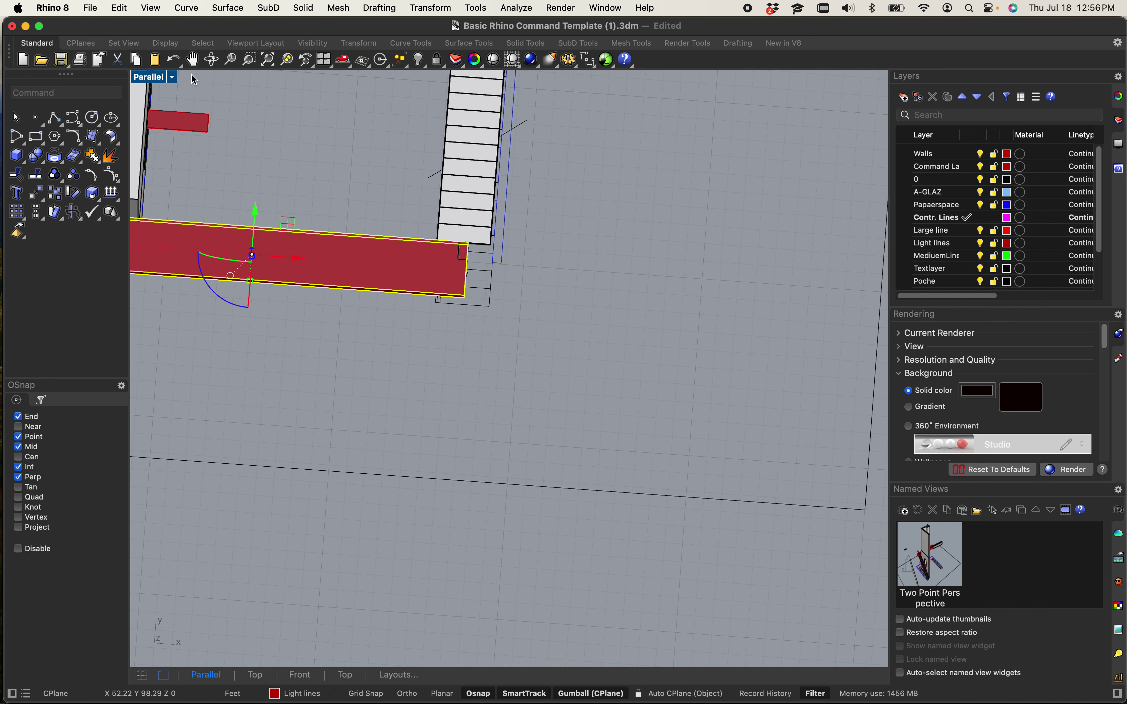
# - Restore the four-view layout and select the camera point in the Top plan
pyautogui.doubleClick(147, 78)
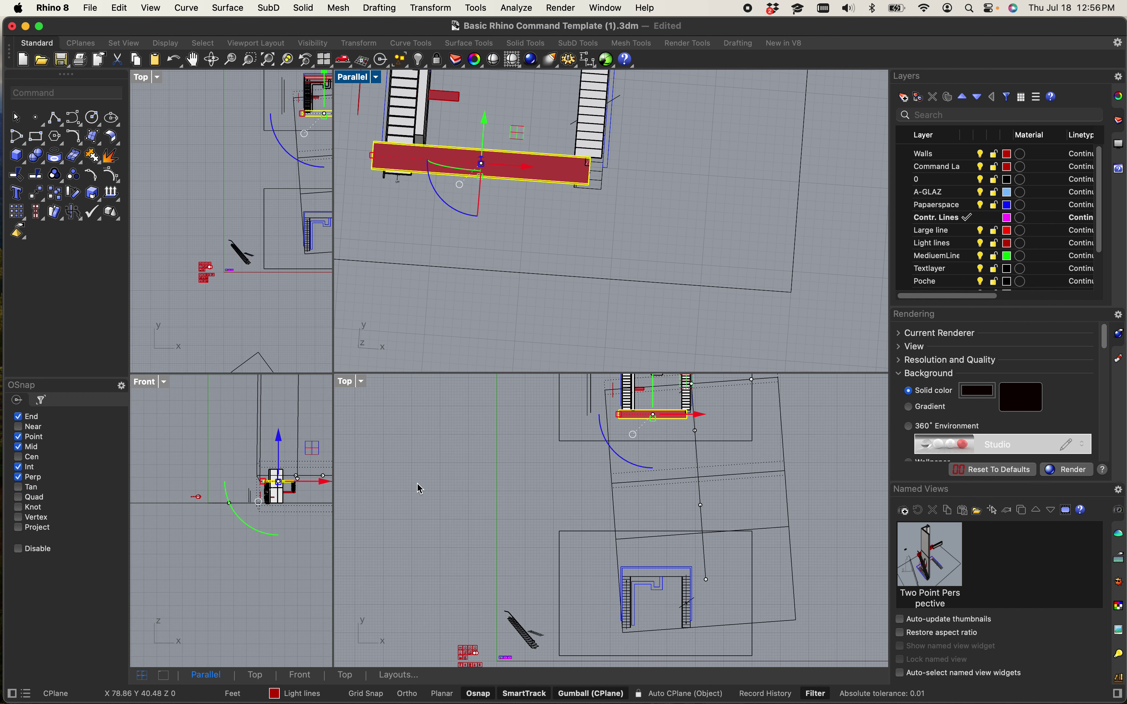
pyautogui.scroll(-10, 406, 471)
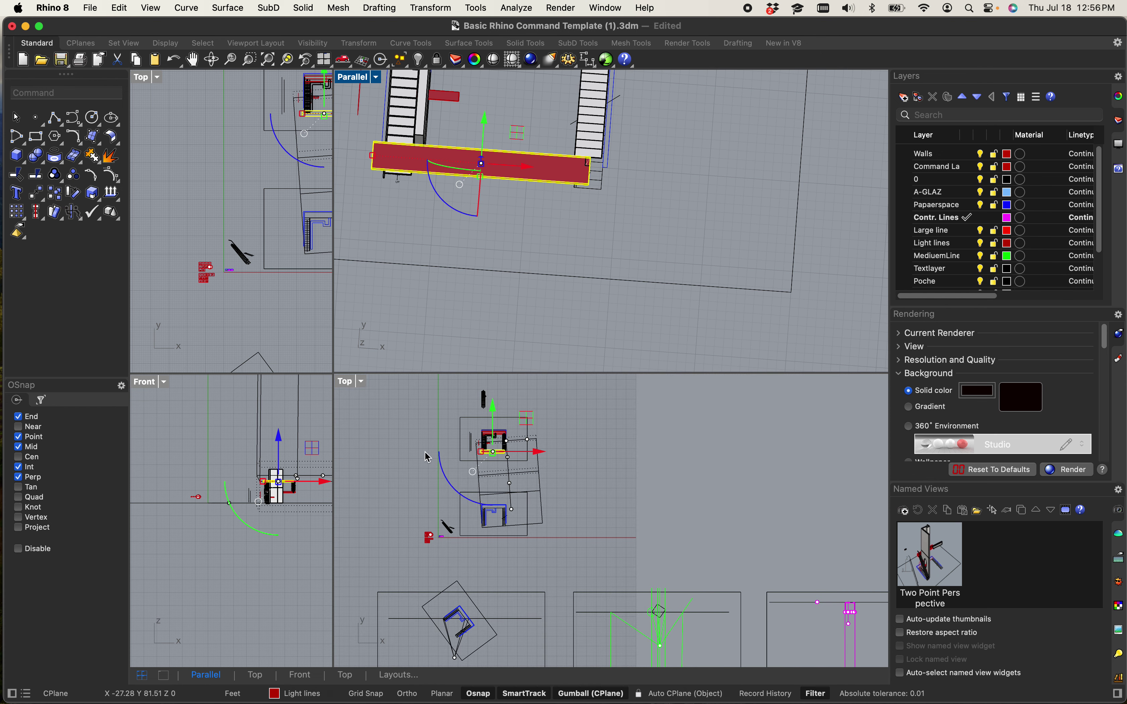
pyautogui.scroll(10, 496, 449)
pyautogui.scroll(8, 501, 473)
pyautogui.scroll(-12, 511, 476)
pyautogui.moveTo(522, 483); pyautogui.dragTo(575, 478, button='right')
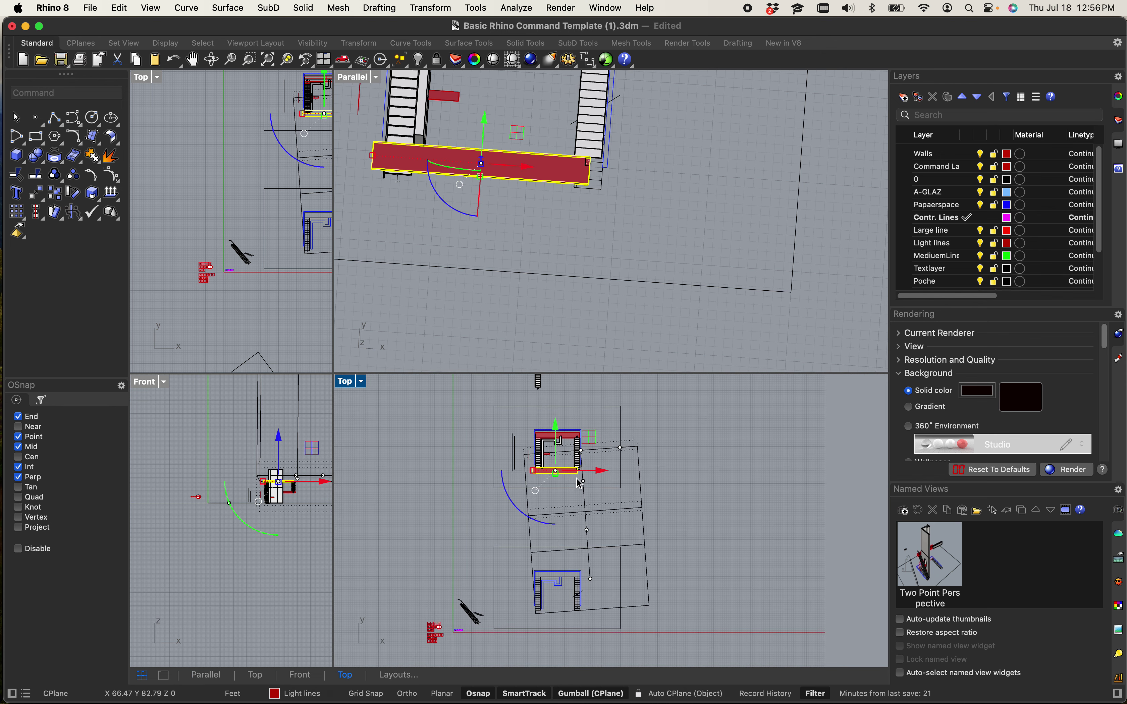
pyautogui.click(672, 521)
pyautogui.scroll(10, 565, 485)
pyautogui.scroll(-5, 580, 502)
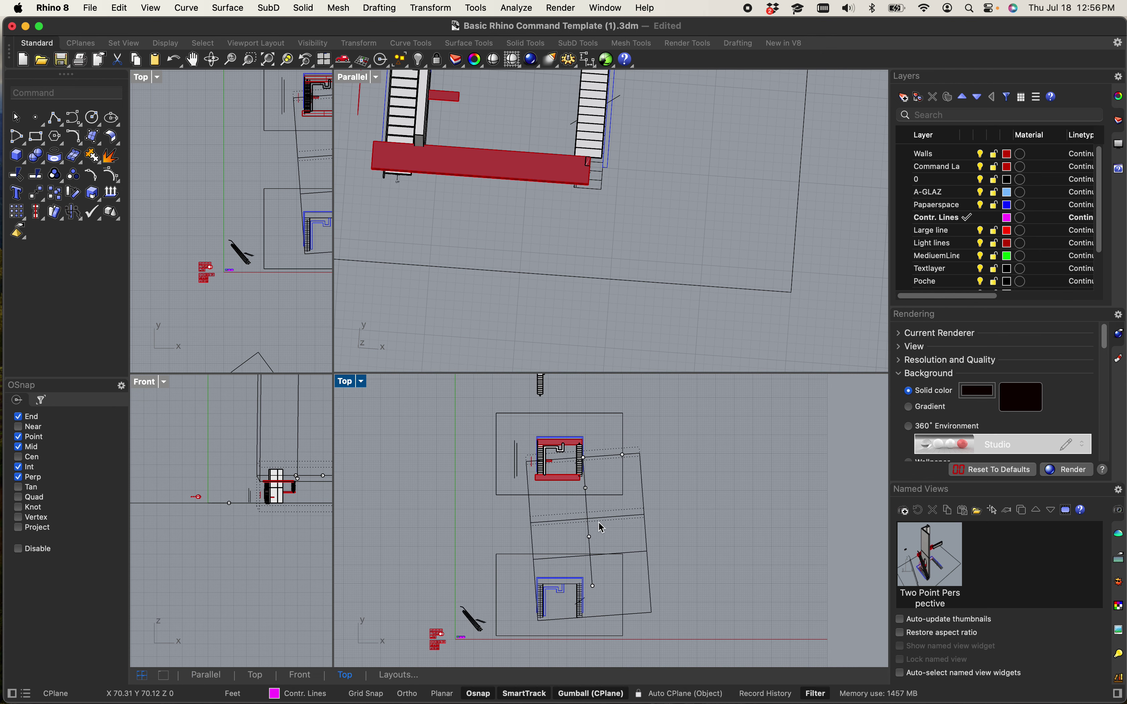
pyautogui.click(591, 537)
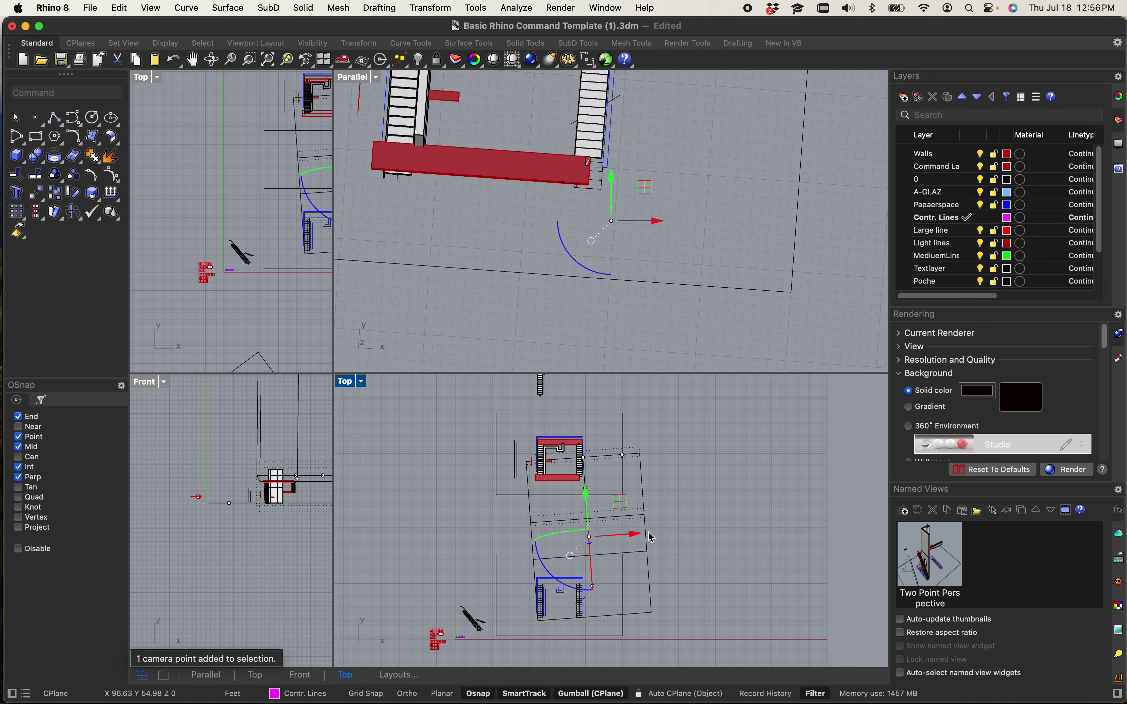
# - Shift the Front view to show the camera outline and start the Camera command
pyautogui.scroll(-2, 660, 532)
pyautogui.scroll(-2, 660, 536)
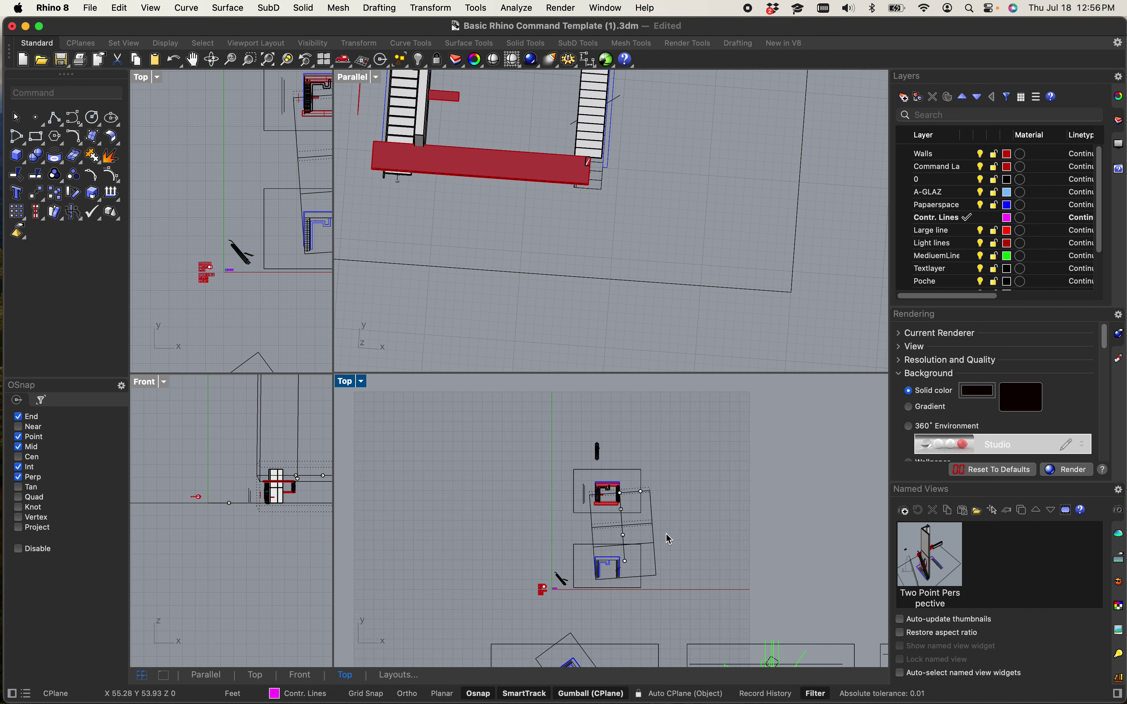
pyautogui.scroll(-2, 666, 535)
pyautogui.scroll(-5, 228, 428)
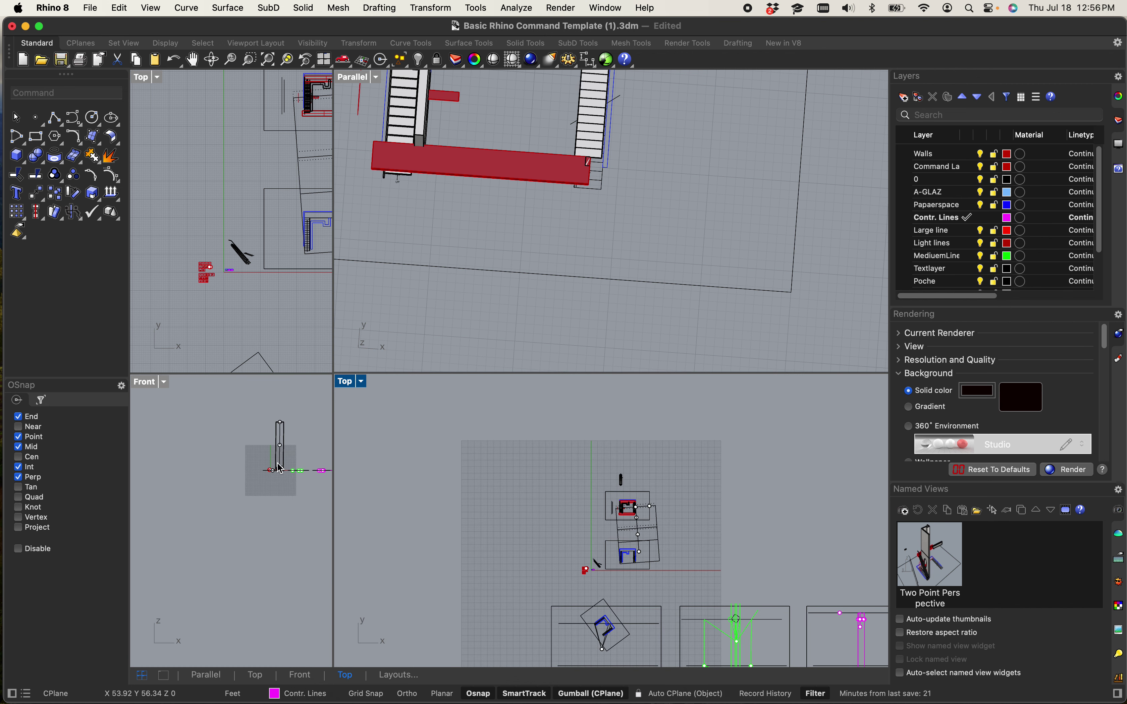
pyautogui.moveTo(263, 494); pyautogui.dragTo(265, 459, button='right')
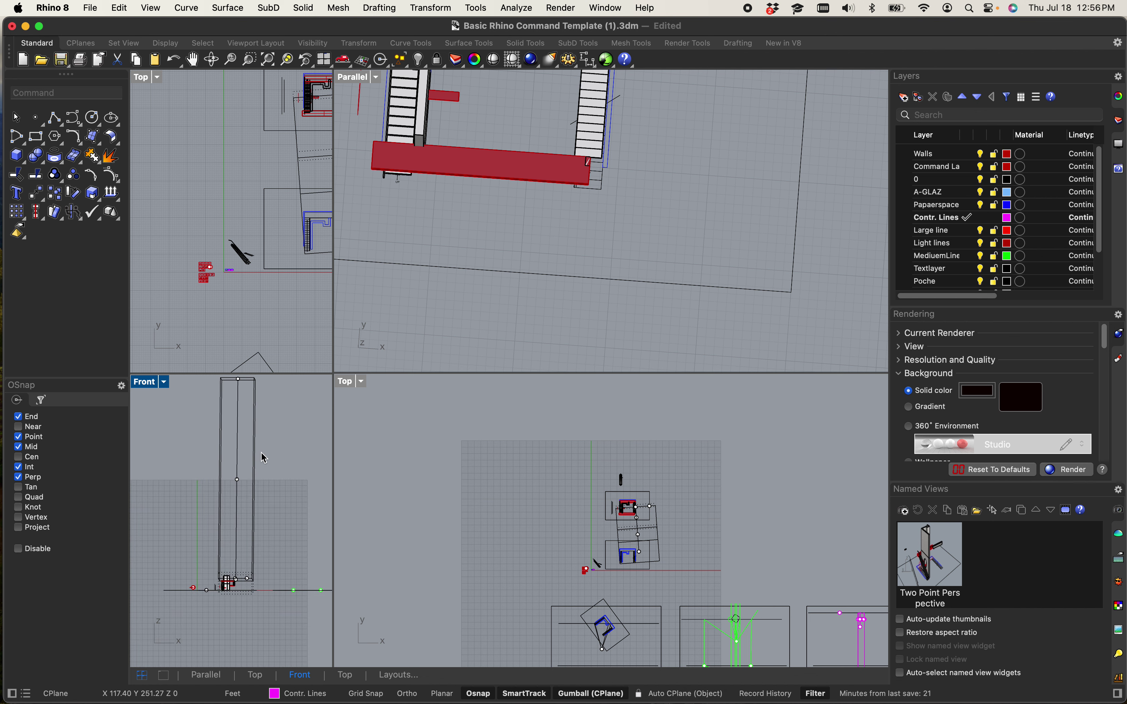
pyautogui.write('Camera')
pyautogui.press('Return')
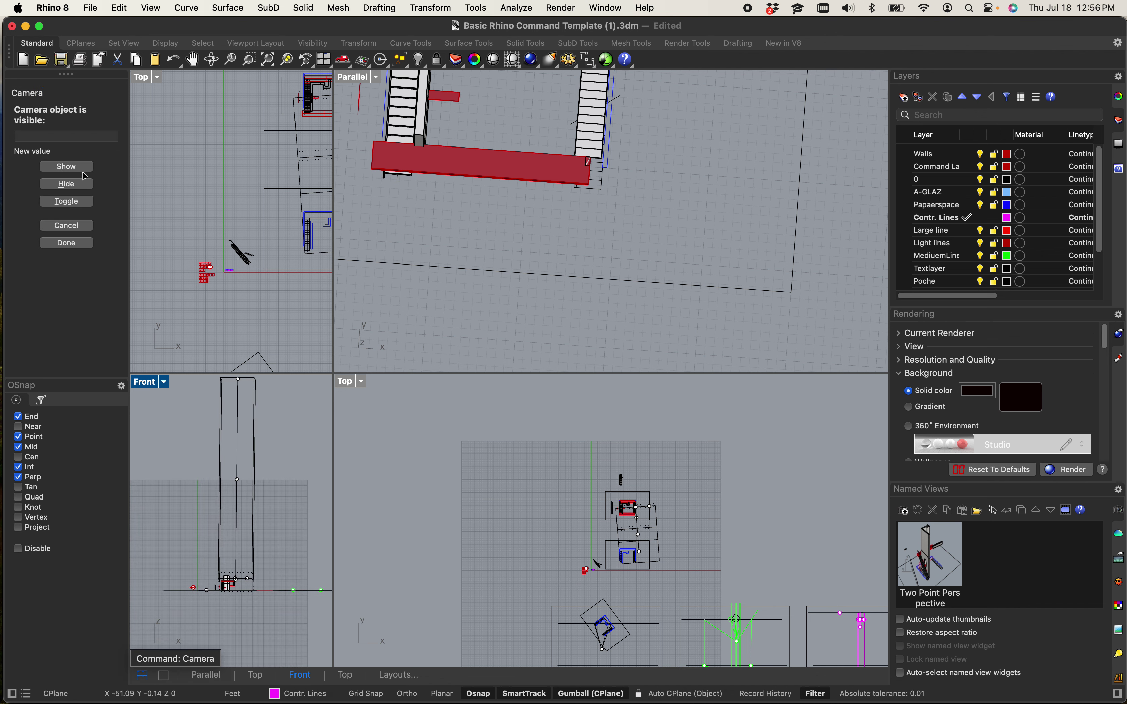
# - Set the camera to Show, then activate the Parallel view and bring up its Set View menu
pyautogui.click(70, 168)
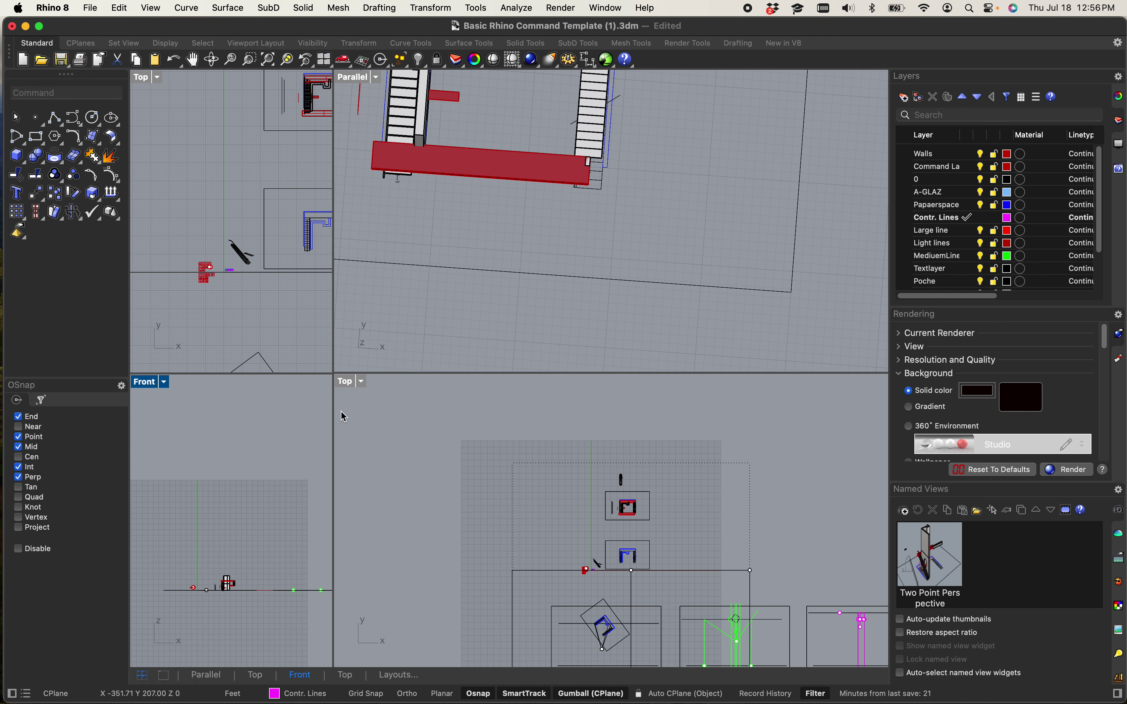
pyautogui.click(356, 386)
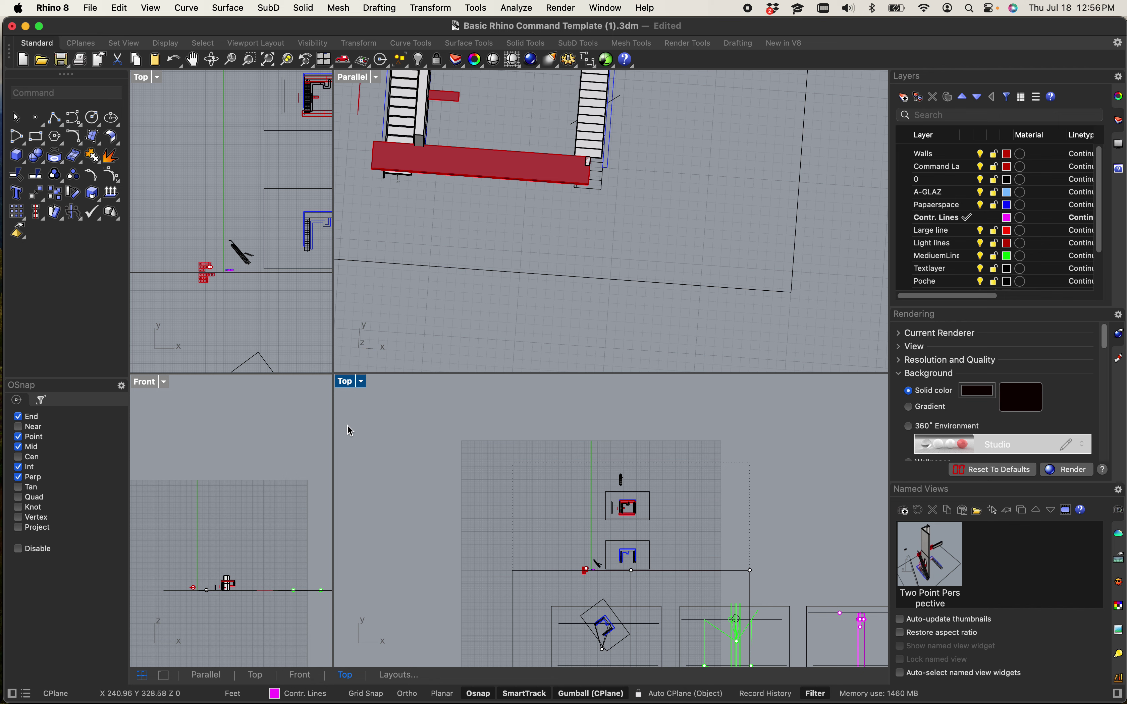
pyautogui.scroll(-2, 347, 429)
pyautogui.scroll(-8, 395, 191)
pyautogui.scroll(-4, 433, 226)
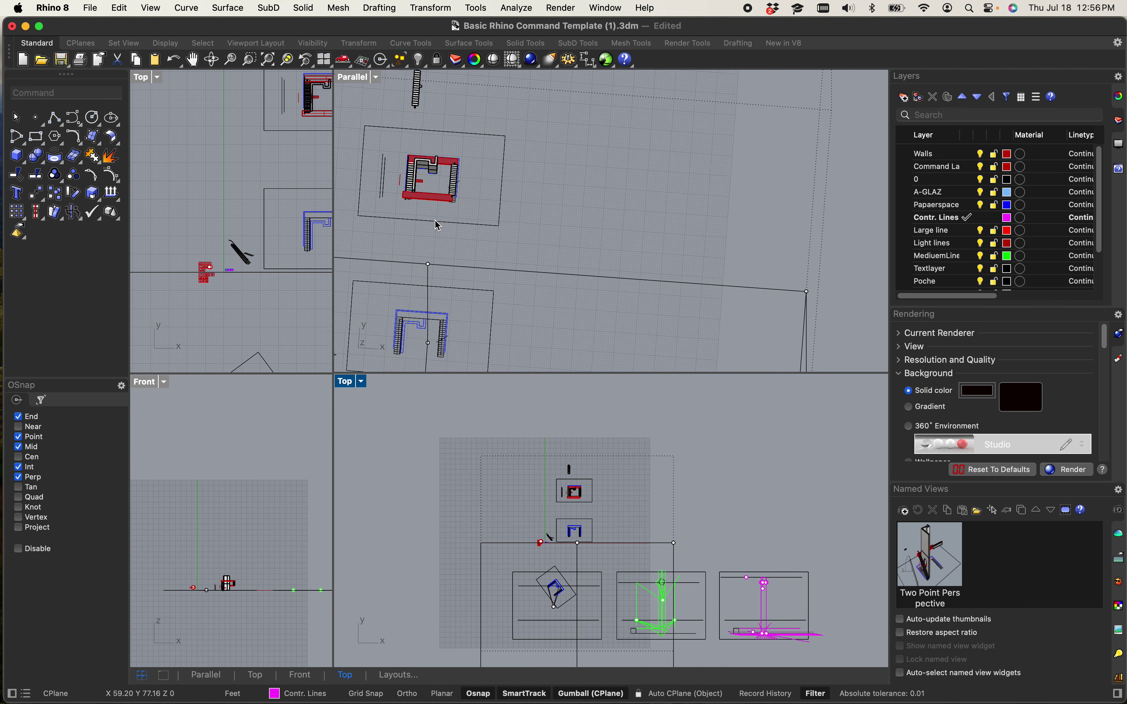
pyautogui.click(359, 79)
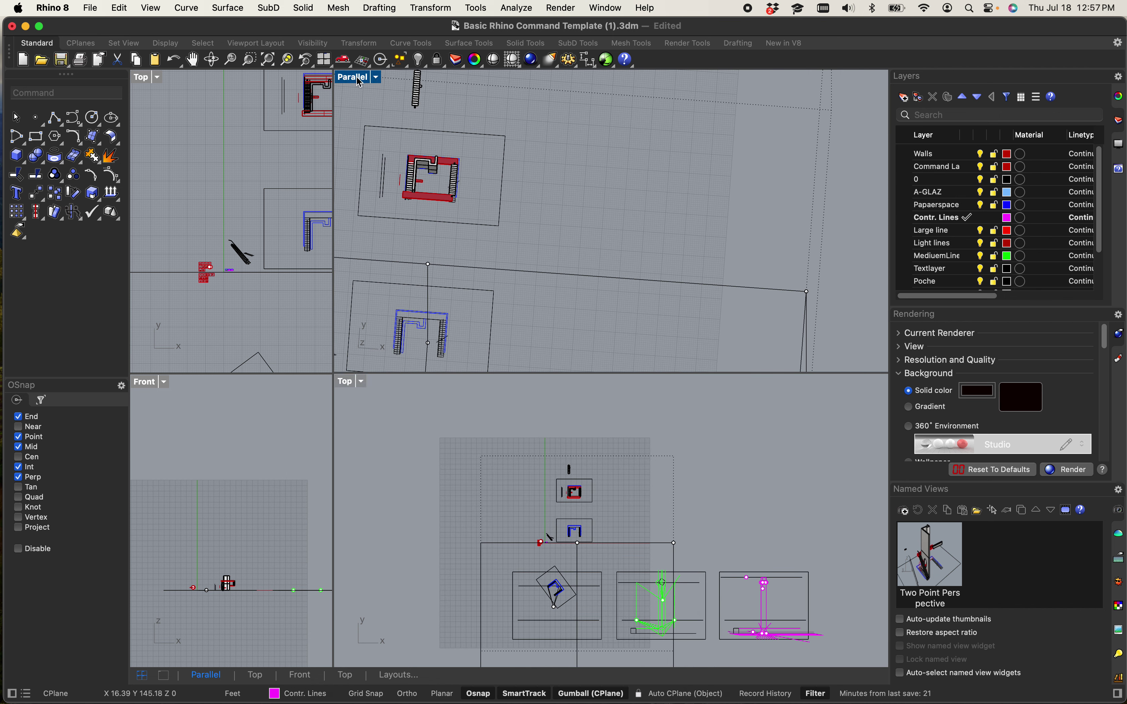
pyautogui.click(359, 82)
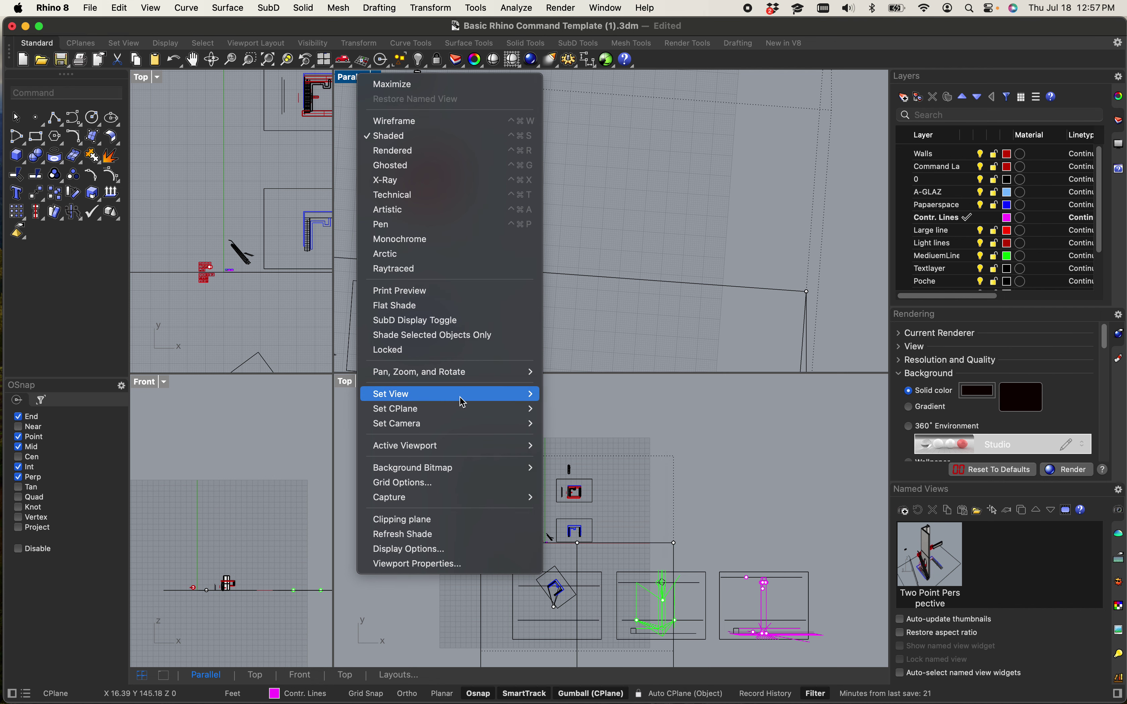
pyautogui.moveTo(450, 398)
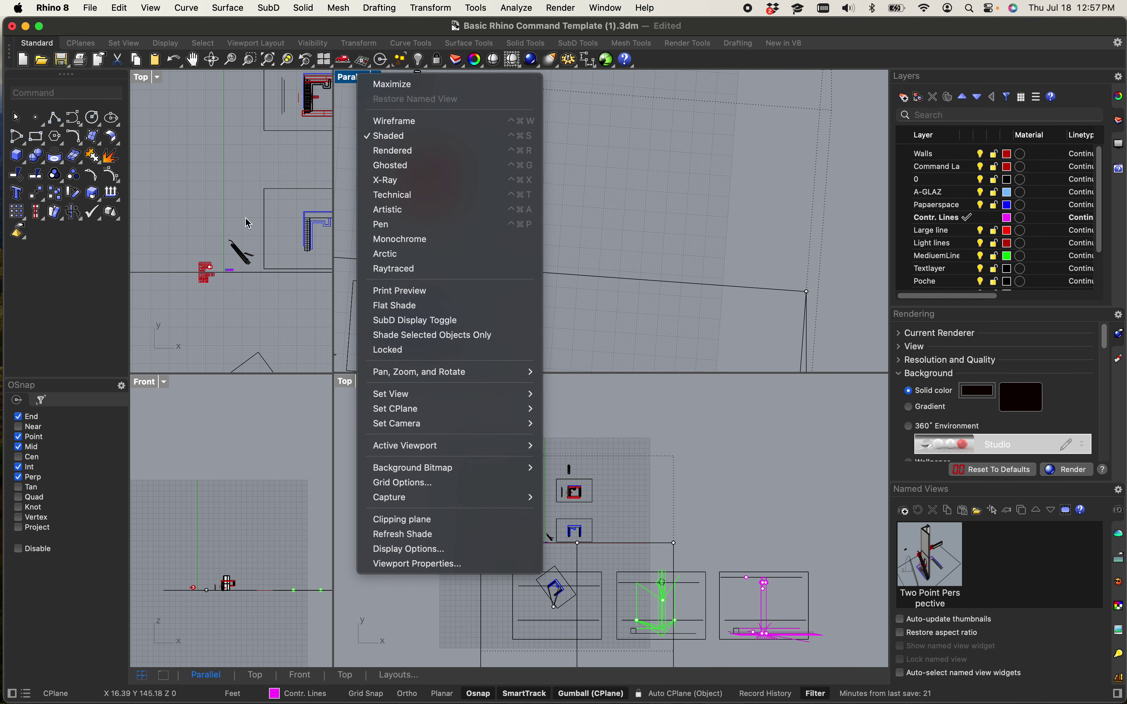
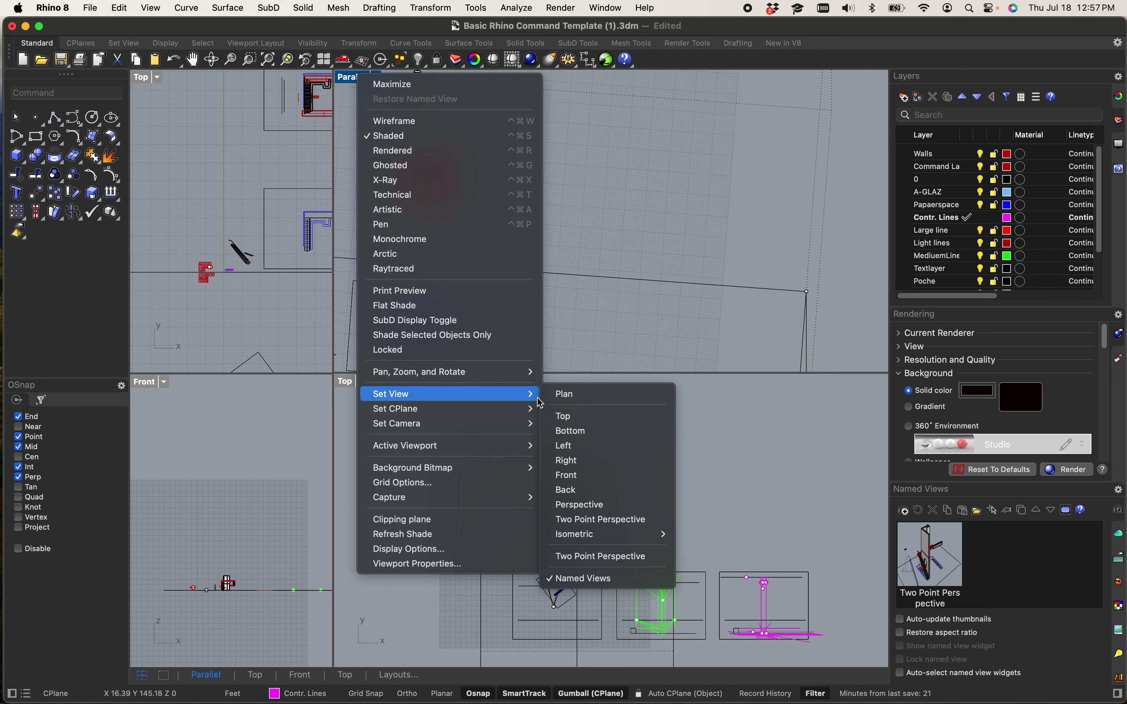
# - Set the Parallel viewport to a Perspective view of the stair and wall model
pyautogui.click(596, 507)
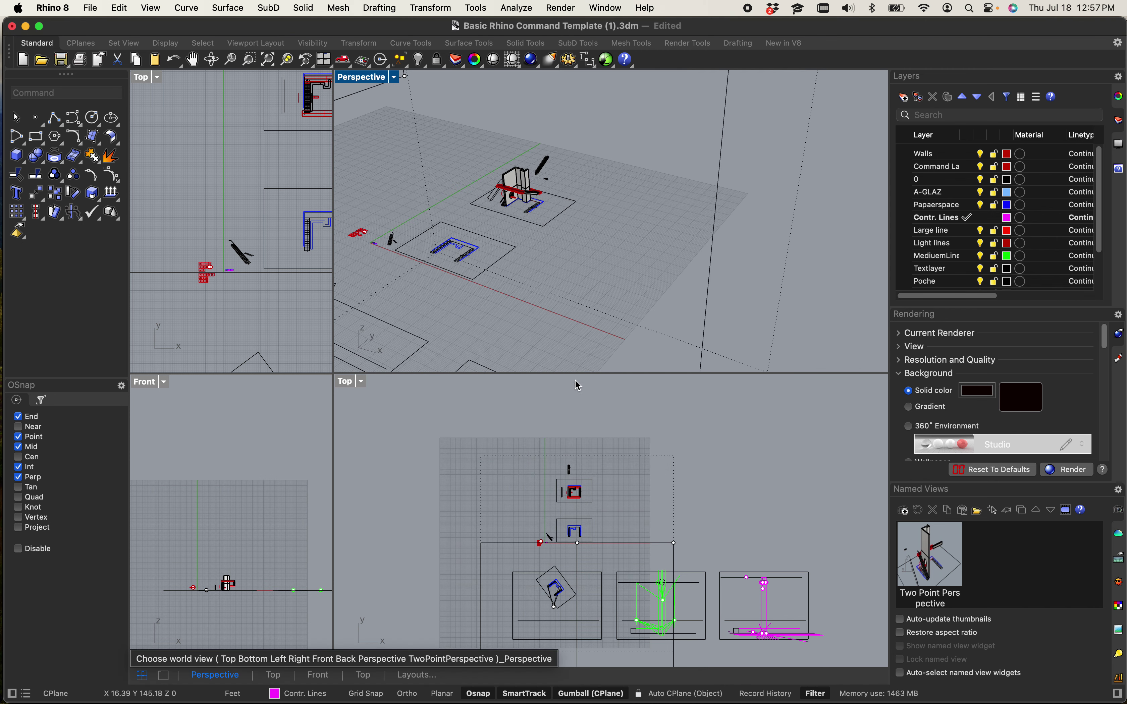
pyautogui.scroll(5, 528, 189)
pyautogui.click(568, 212)
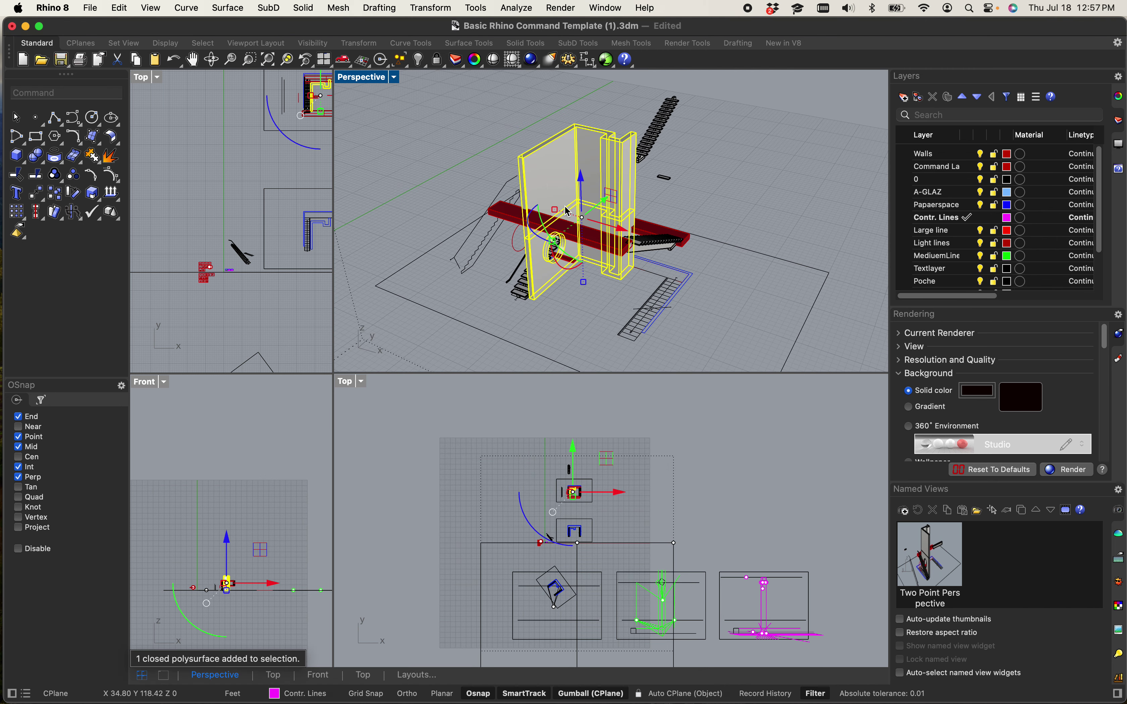
pyautogui.click(267, 145)
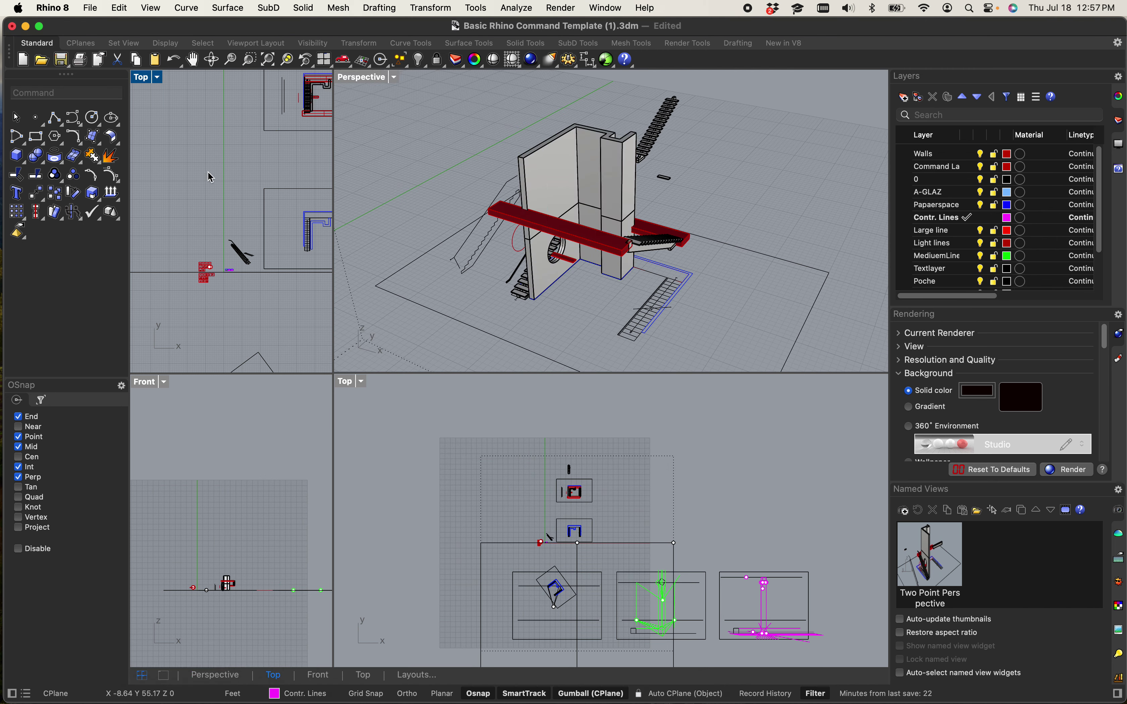
pyautogui.scroll(-5, 211, 177)
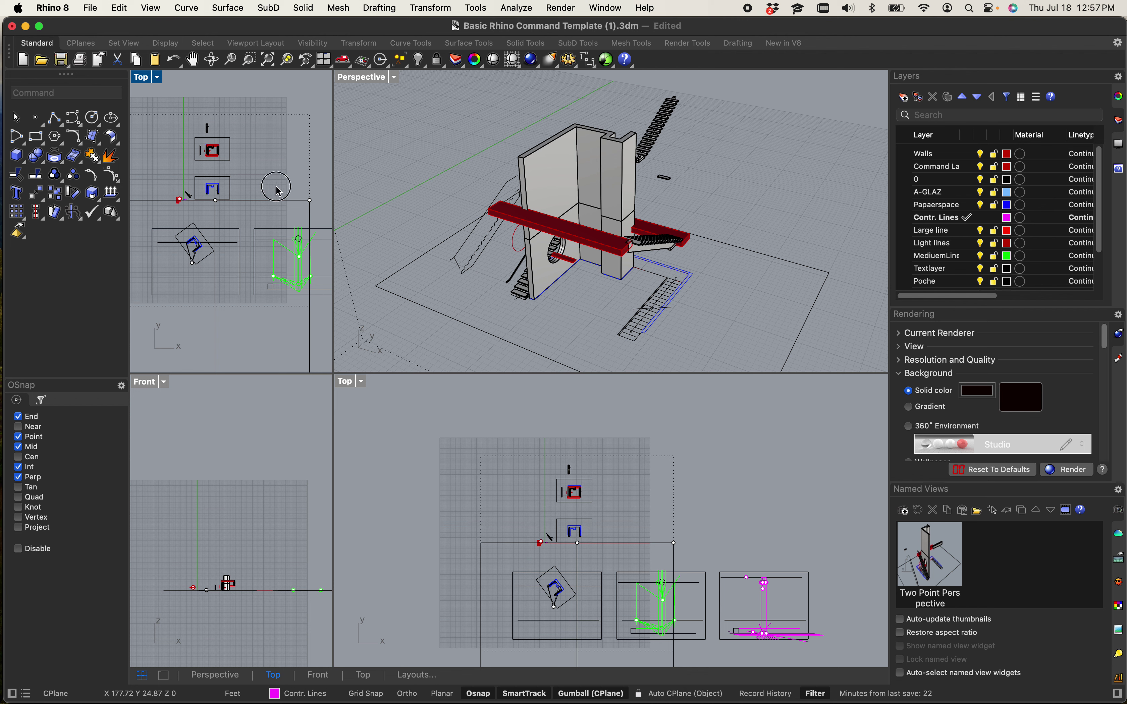
# - Hide the camera object using the Camera command's Hide option
pyautogui.click(218, 201)
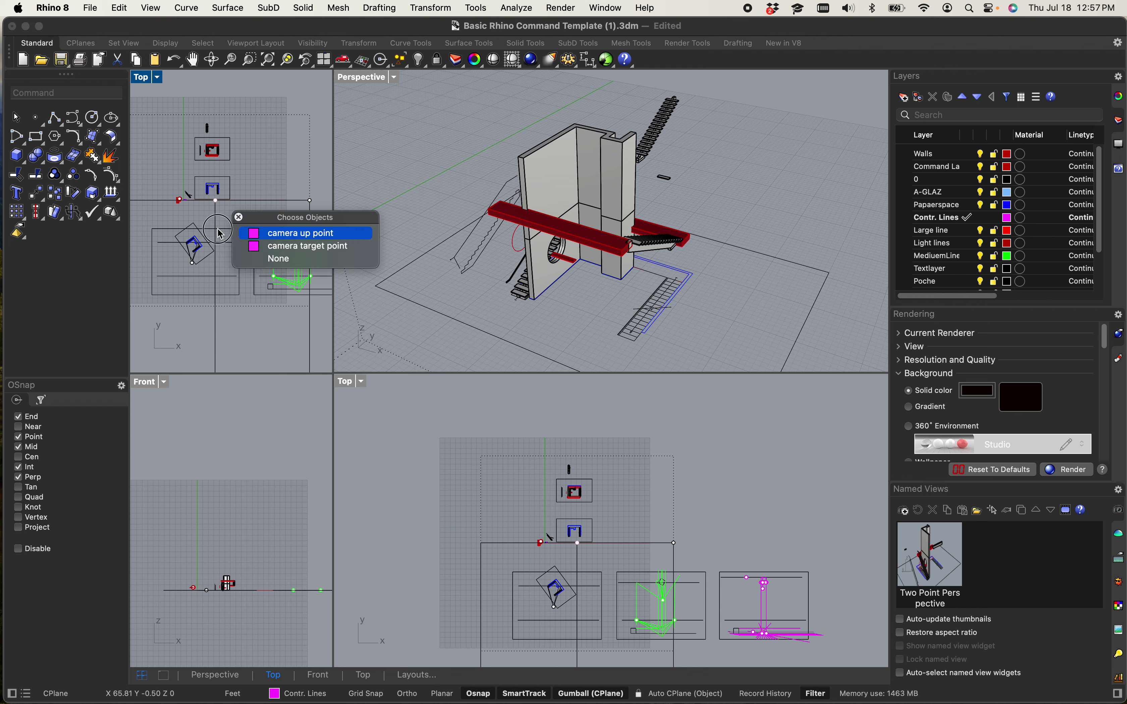
pyautogui.press('Escape')
pyautogui.scroll(-5, 234, 207)
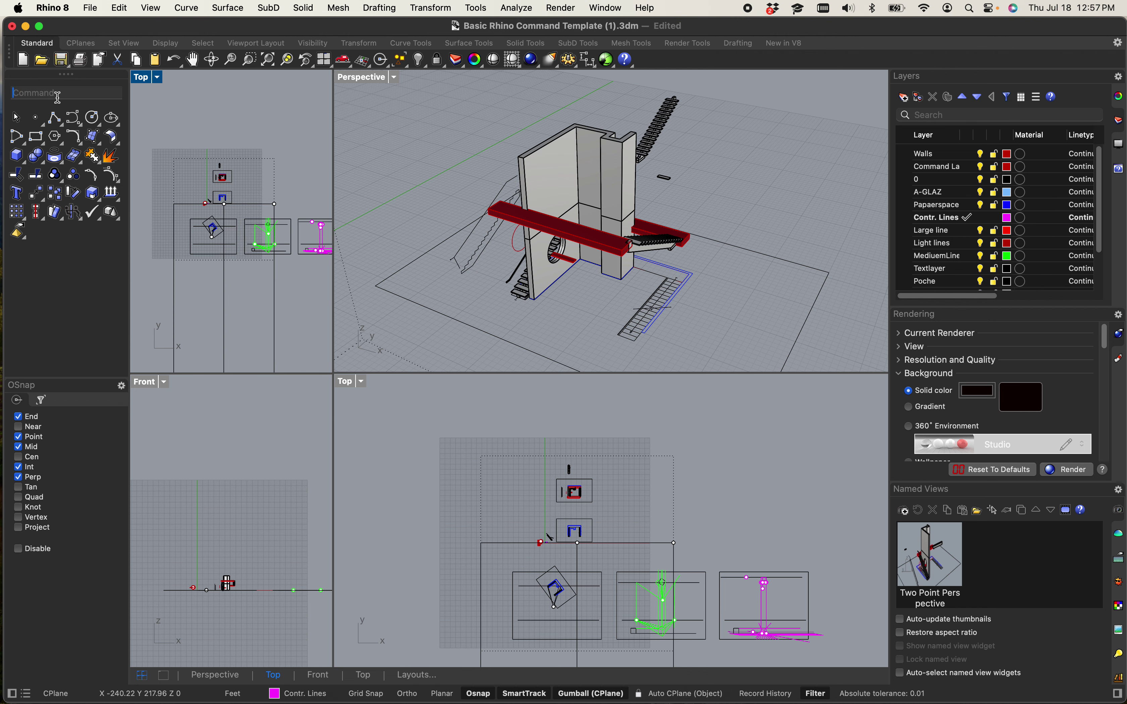
pyautogui.write('camera')
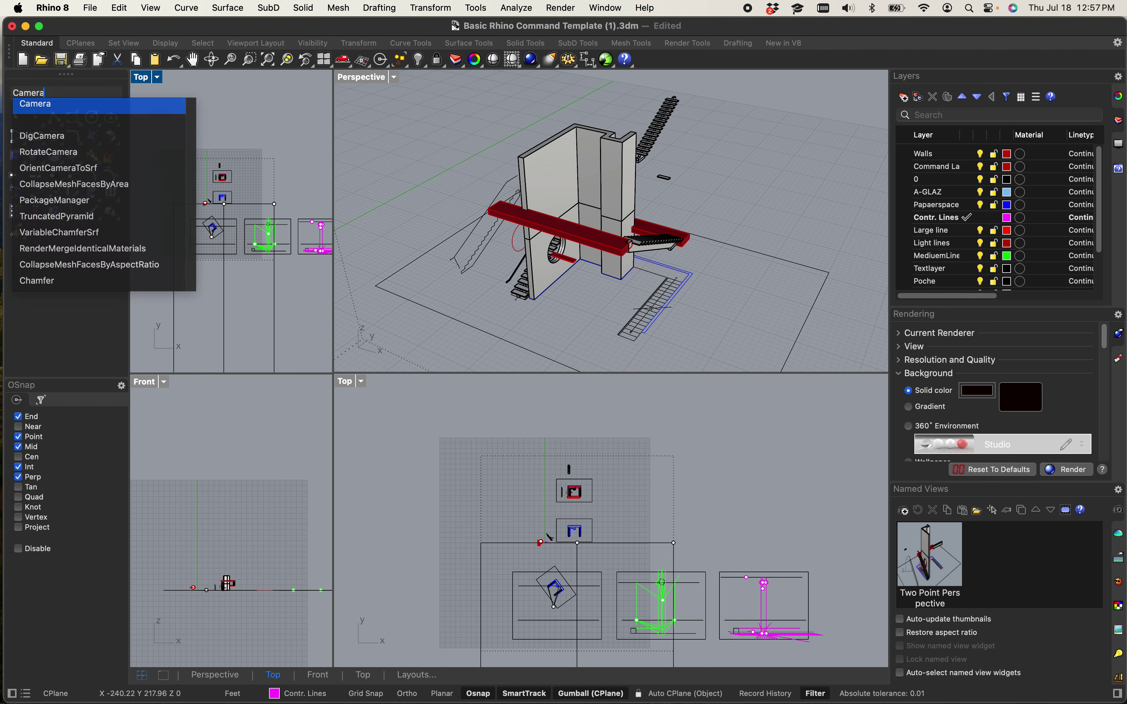
pyautogui.click(59, 103)
pyautogui.click(67, 187)
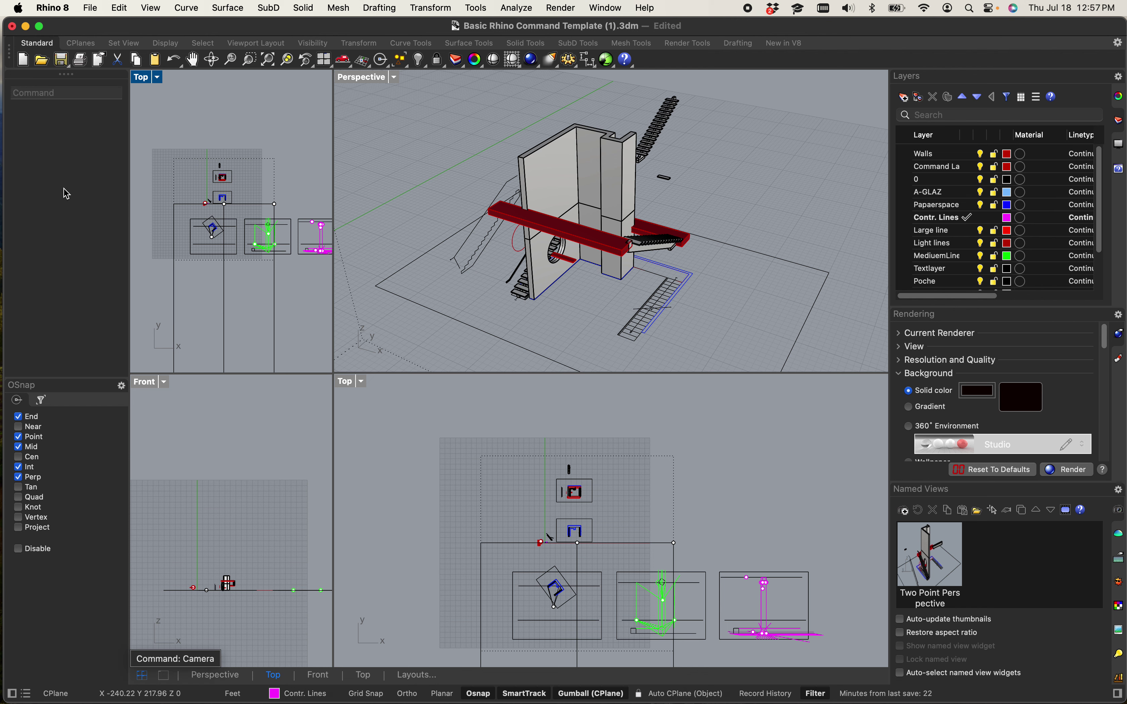
pyautogui.scroll(5, 209, 185)
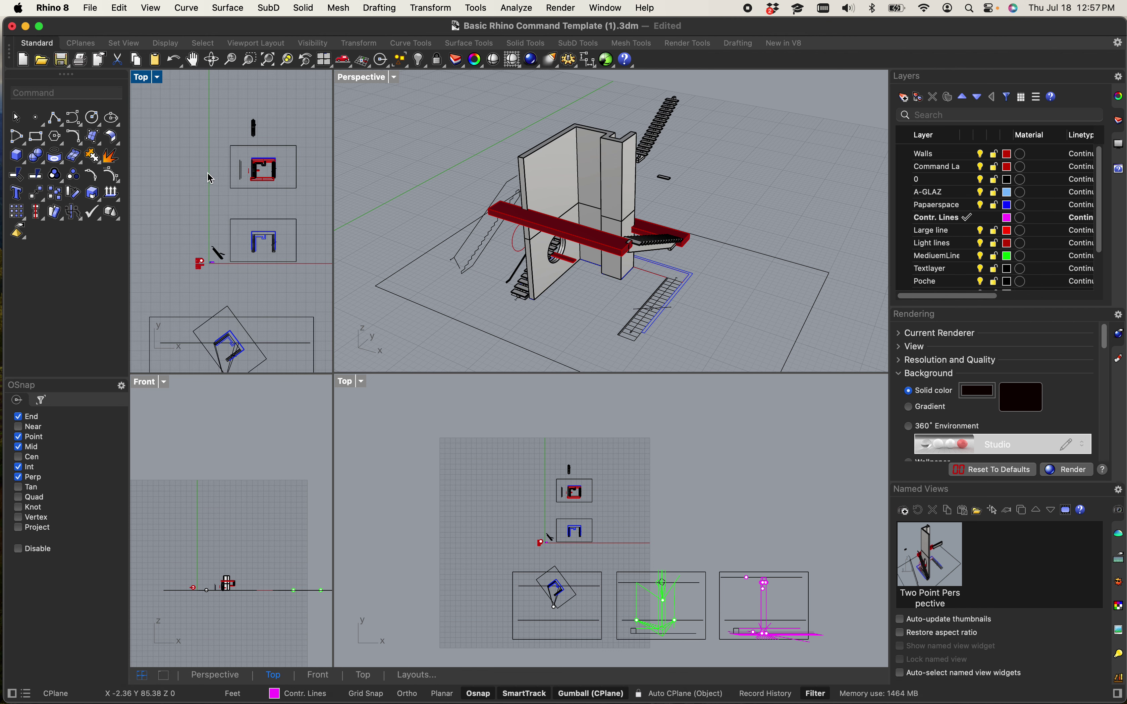
pyautogui.doubleClick(142, 77)
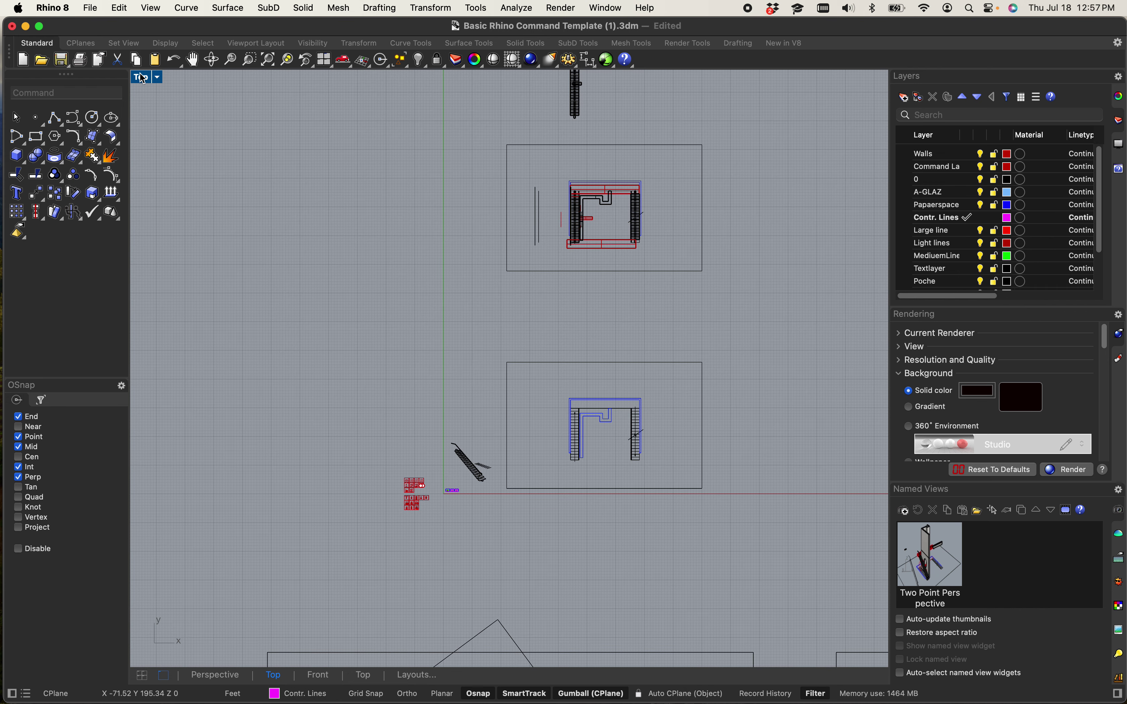
pyautogui.scroll(10, 637, 280)
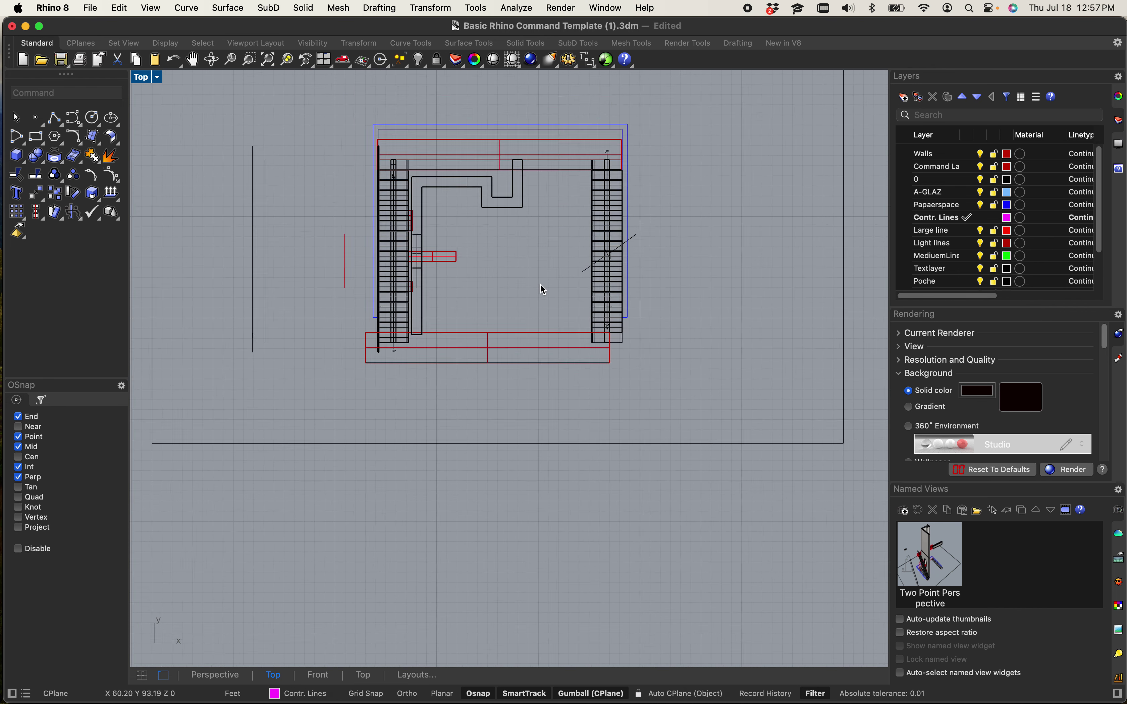
pyautogui.click(526, 377)
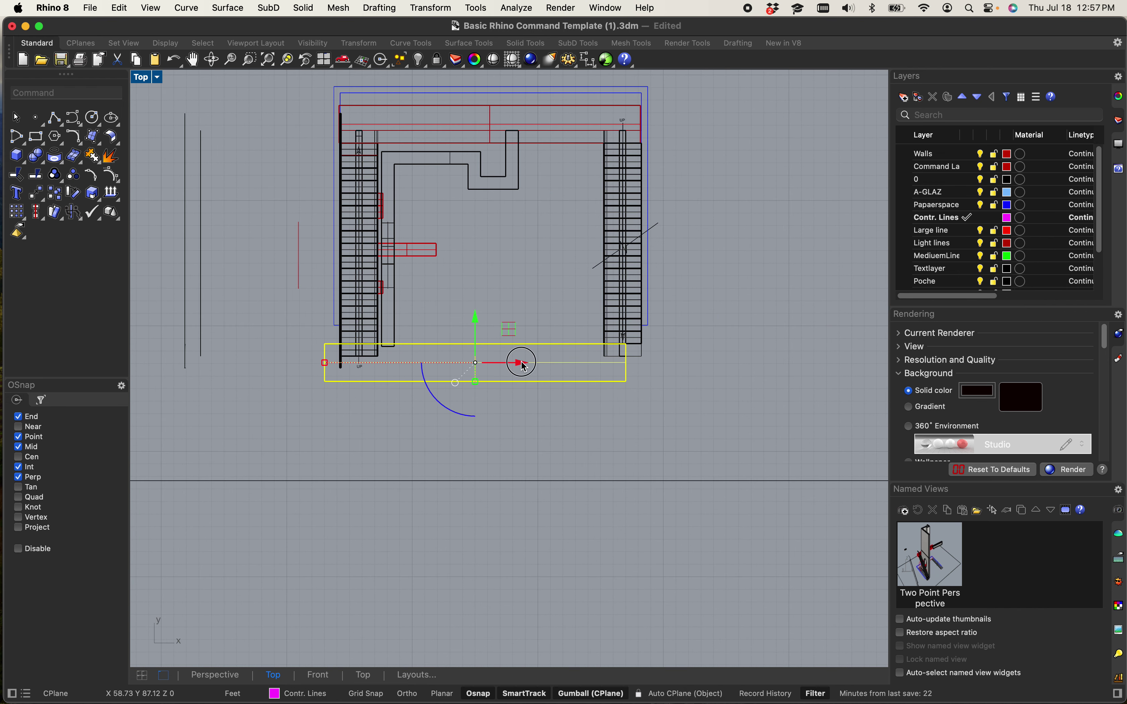
pyautogui.click(607, 319)
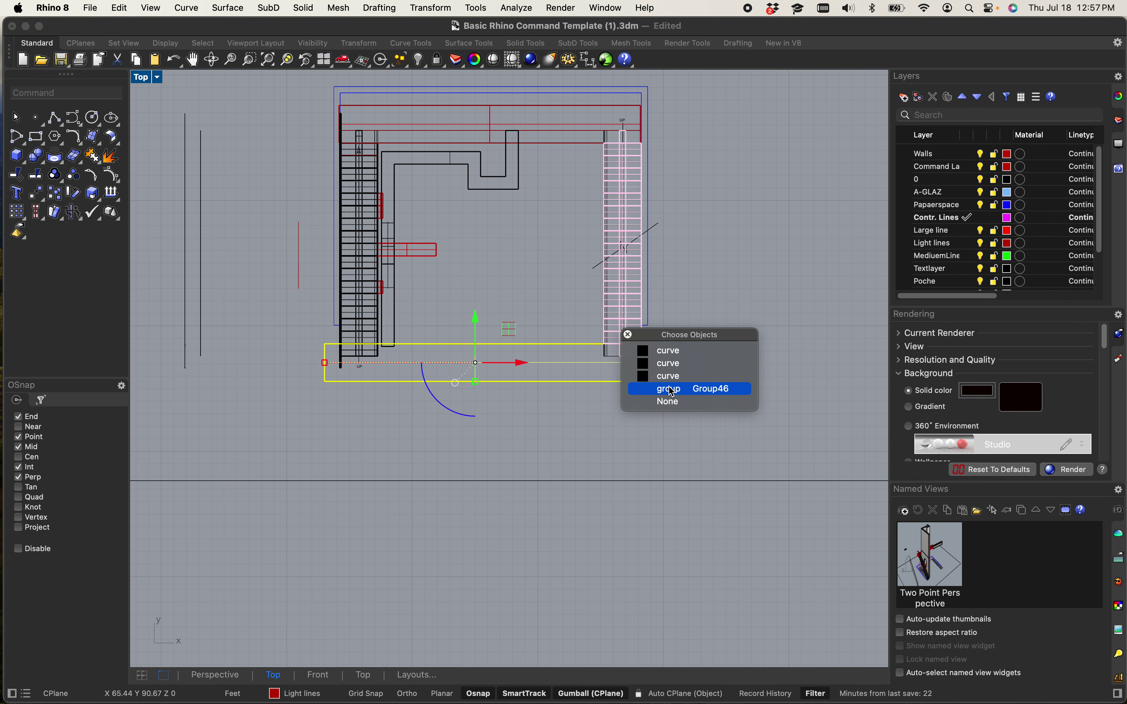
pyautogui.click(694, 389)
pyautogui.scroll(5, 649, 358)
pyautogui.scroll(4, 577, 336)
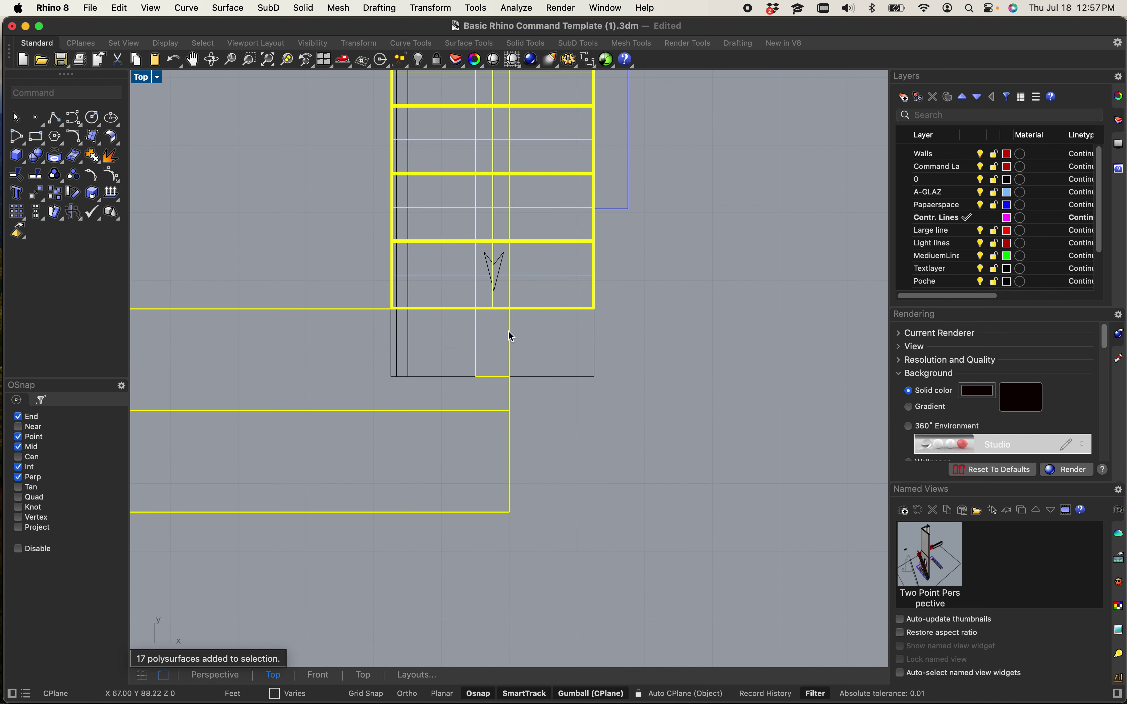
pyautogui.scroll(-8, 569, 327)
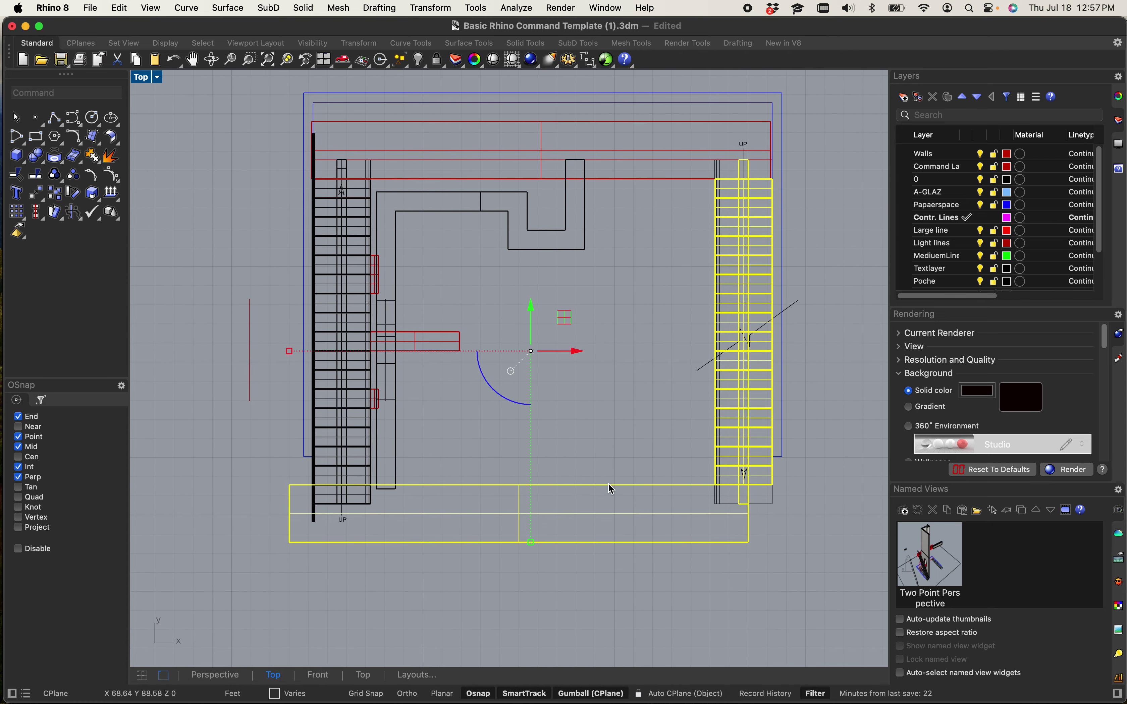
pyautogui.scroll(3, 241, 534)
pyautogui.scroll(-5, 498, 532)
pyautogui.moveTo(575, 520); pyautogui.dragTo(350, 512, button='right')
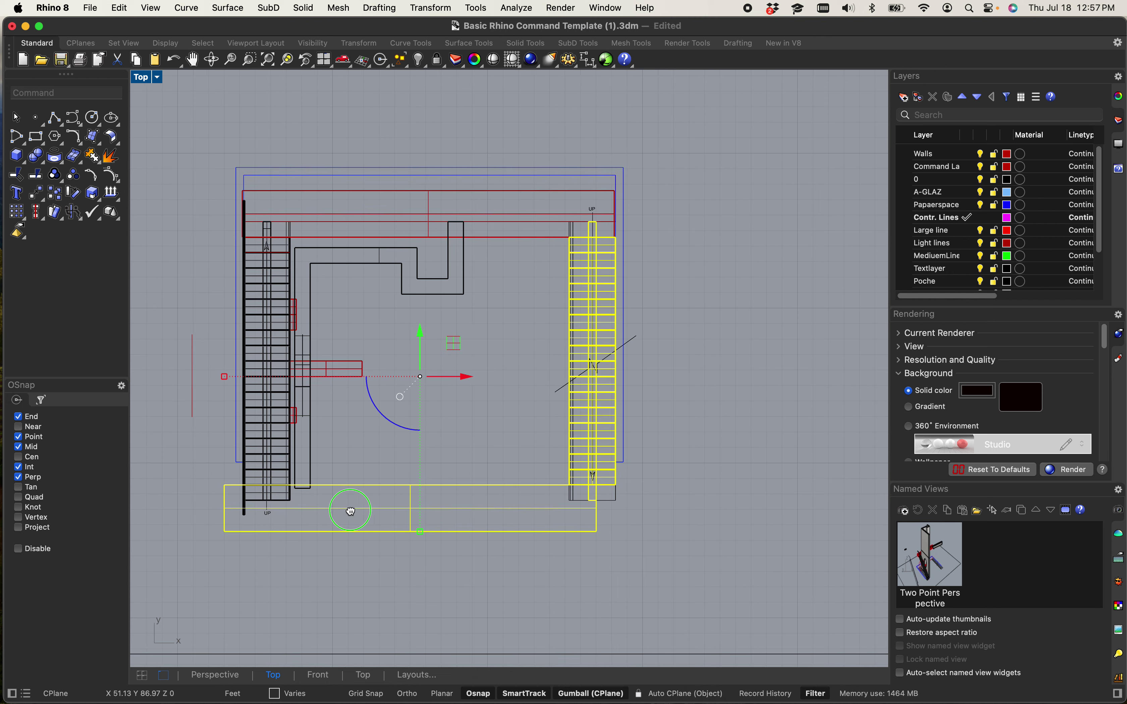
pyautogui.click(681, 537)
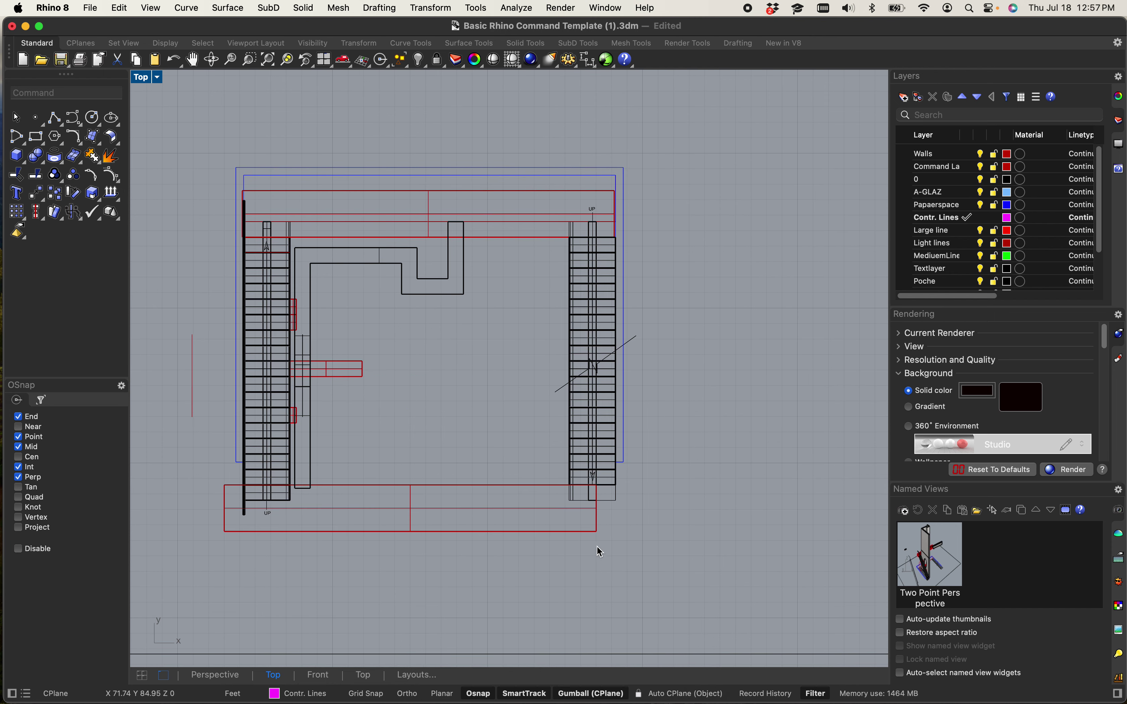
pyautogui.click(555, 512)
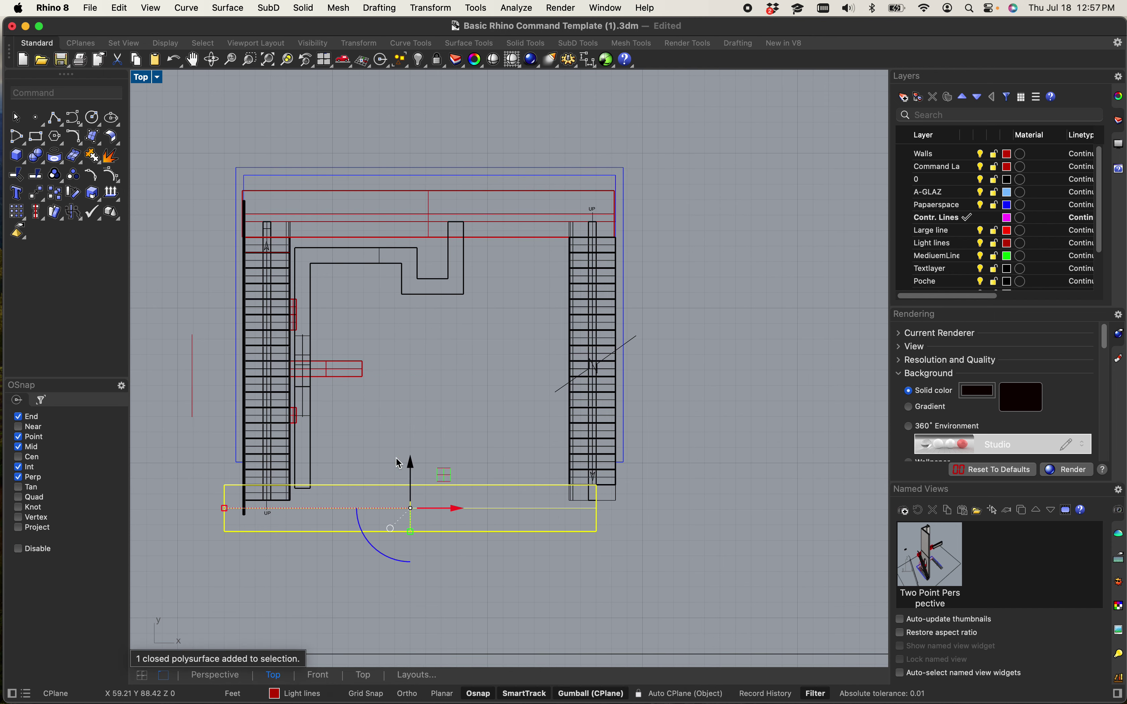
pyautogui.click(264, 420)
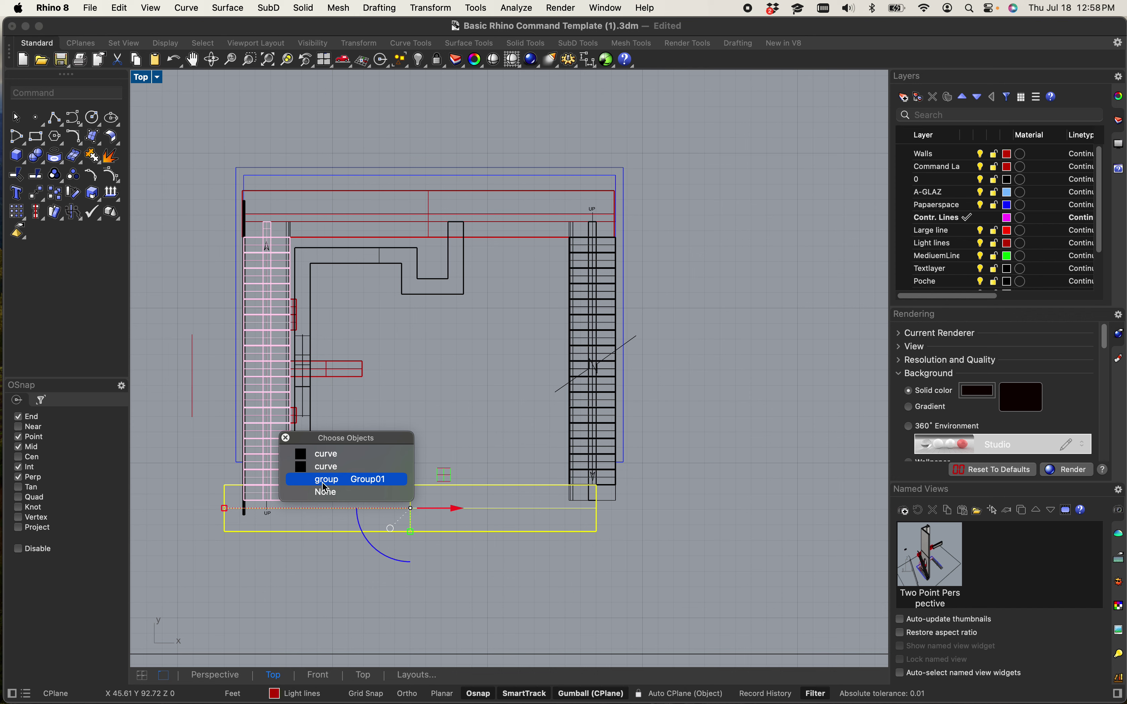
pyautogui.click(425, 405)
pyautogui.doubleClick(136, 78)
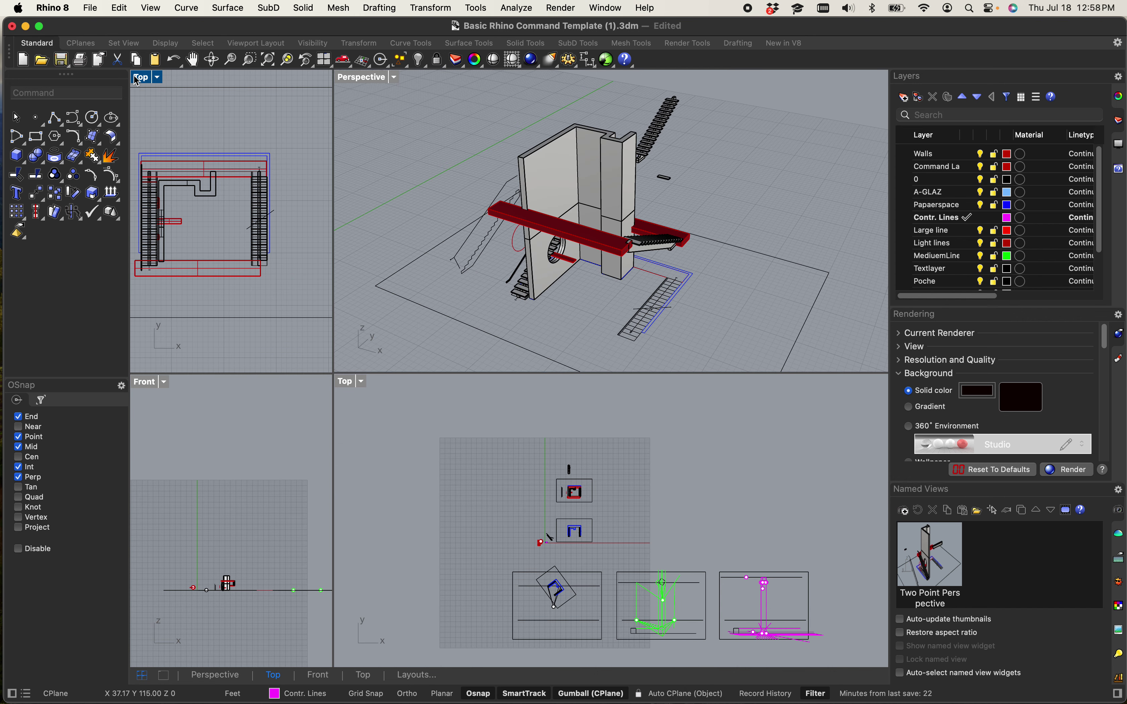
# - Select the long red beam on its own, framing it in the perspective and plan views
pyautogui.scroll(3, 622, 246)
pyautogui.click(573, 238)
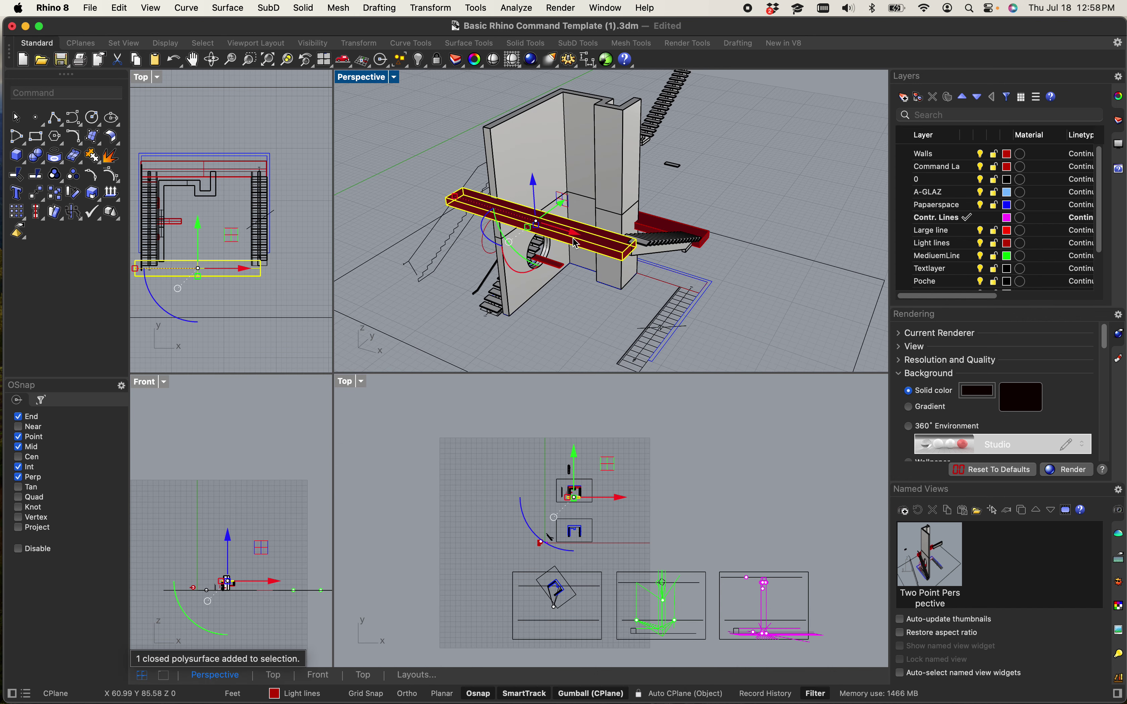
pyautogui.keyDown('shift'); pyautogui.click(668, 252); pyautogui.keyUp('shift')
pyautogui.moveTo(644, 269); pyautogui.dragTo(347, 220, button='right')
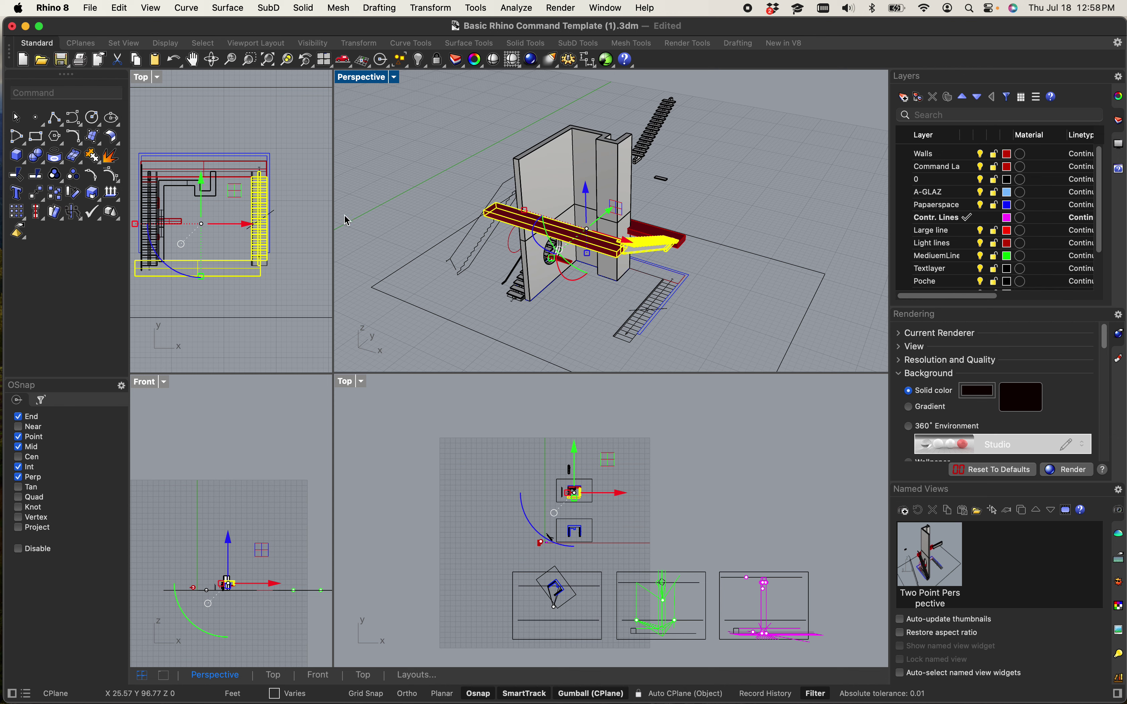
pyautogui.scroll(3, 224, 210)
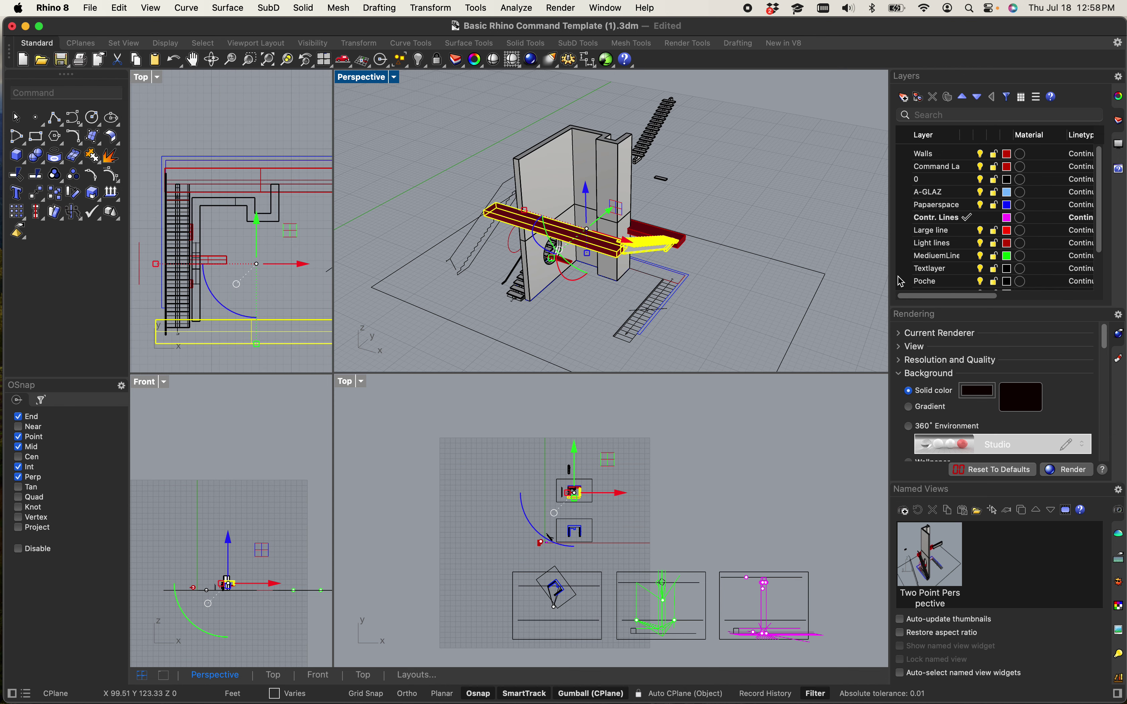
pyautogui.scroll(5, 574, 244)
pyautogui.press('Escape')
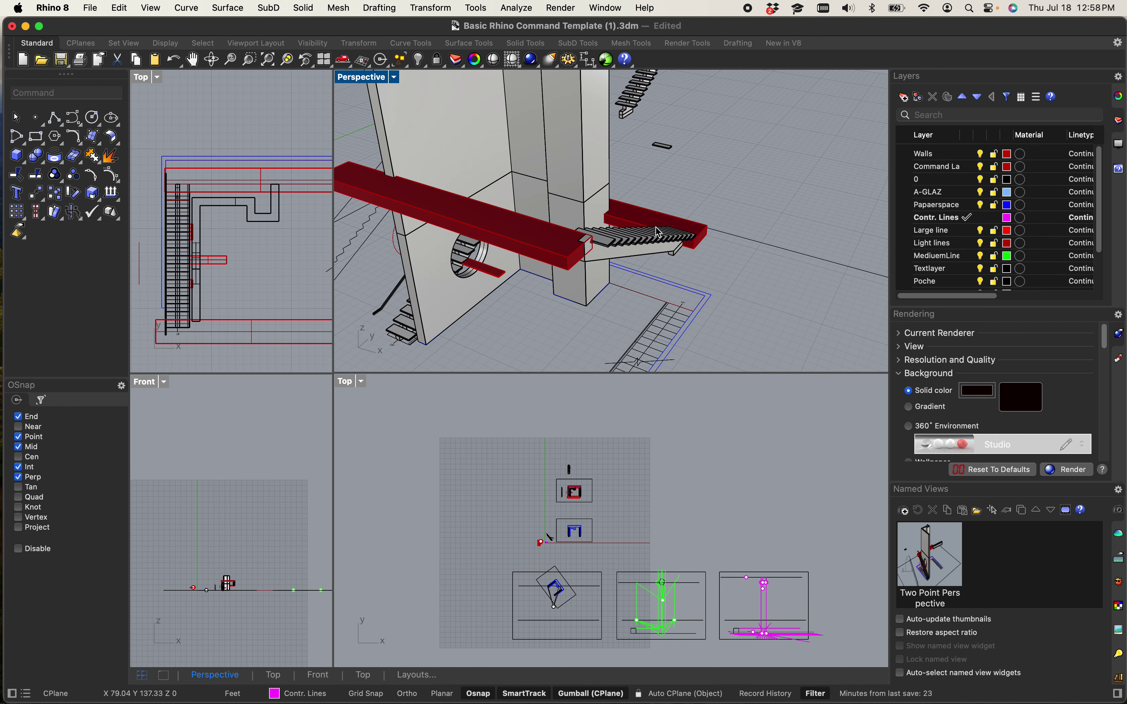
pyautogui.click(543, 251)
pyautogui.scroll(-1, 522, 262)
pyautogui.keyDown('shift'); pyautogui.moveTo(513, 294); pyautogui.dragTo(731, 201, button='right'); pyautogui.keyUp('shift')
pyautogui.scroll(5, 252, 360)
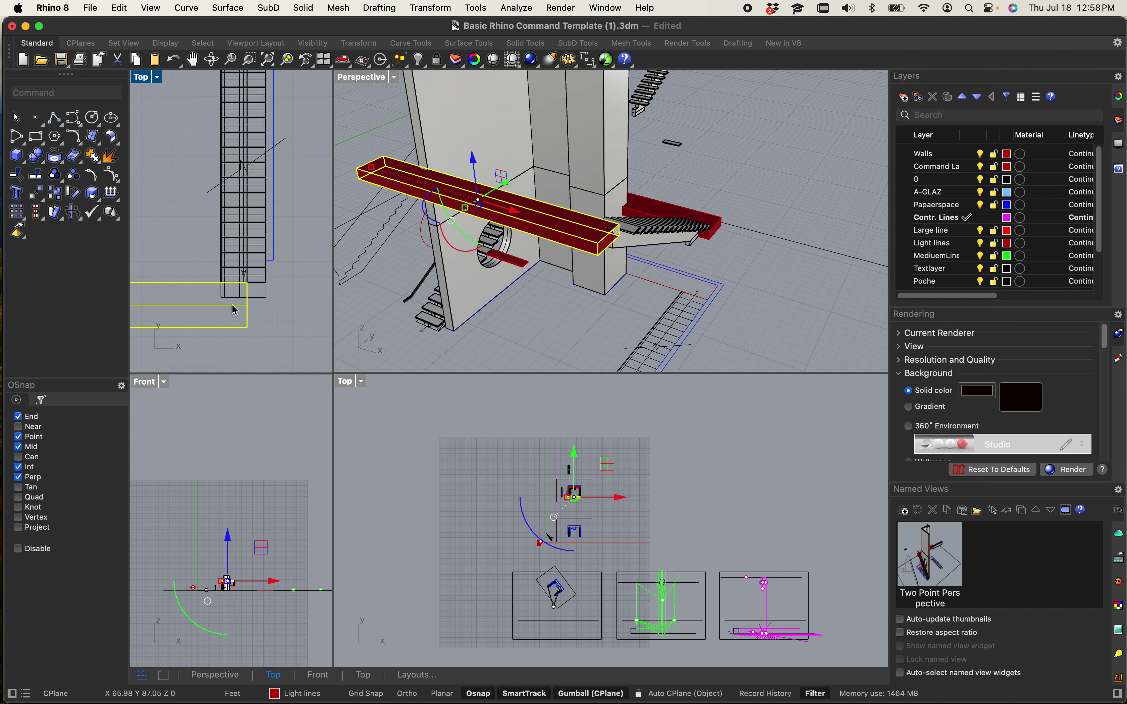
pyautogui.moveTo(286, 307); pyautogui.dragTo(226, 312, button='right')
# - Move the red beam from its midpoint to the base of the wall
pyautogui.write('m')
pyautogui.press('Return')
pyautogui.scroll(5, 237, 286)
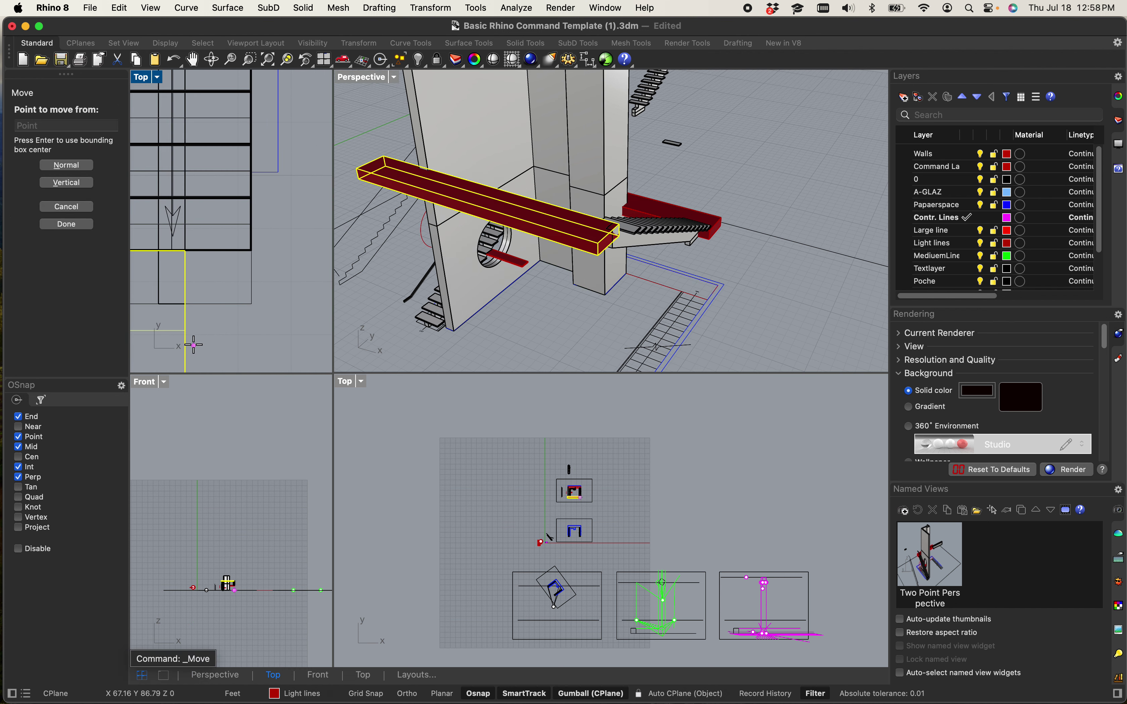
pyautogui.click(186, 330)
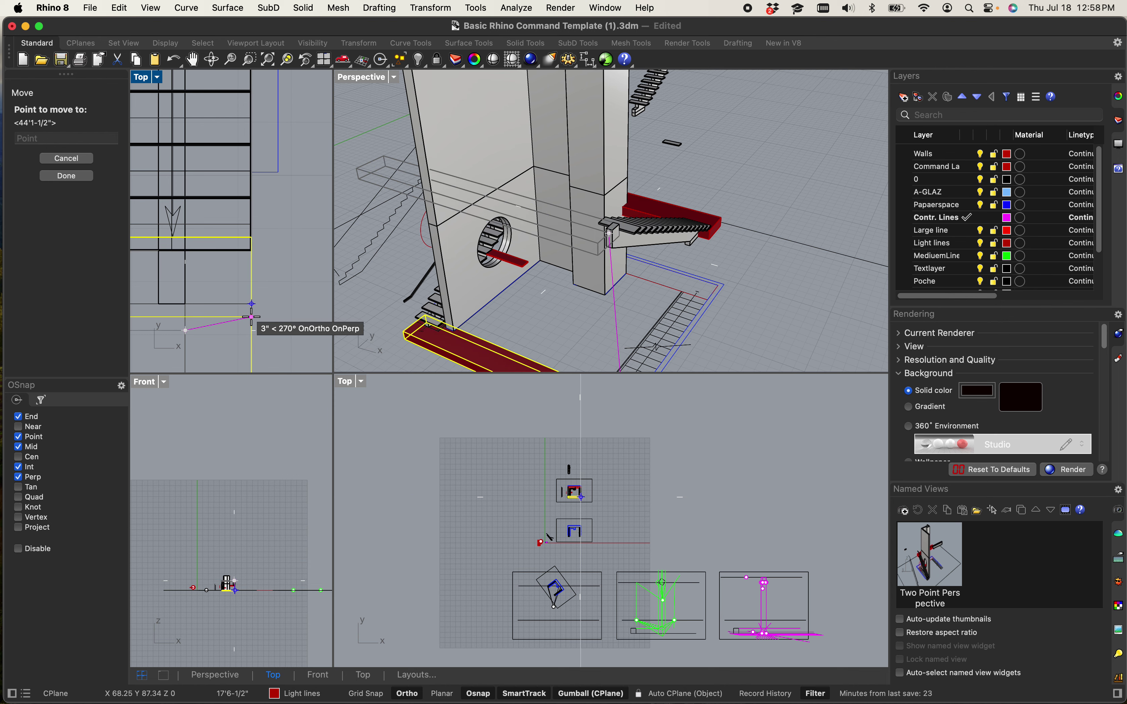
pyautogui.click(251, 333)
pyautogui.click(277, 323)
pyautogui.scroll(-10, 292, 322)
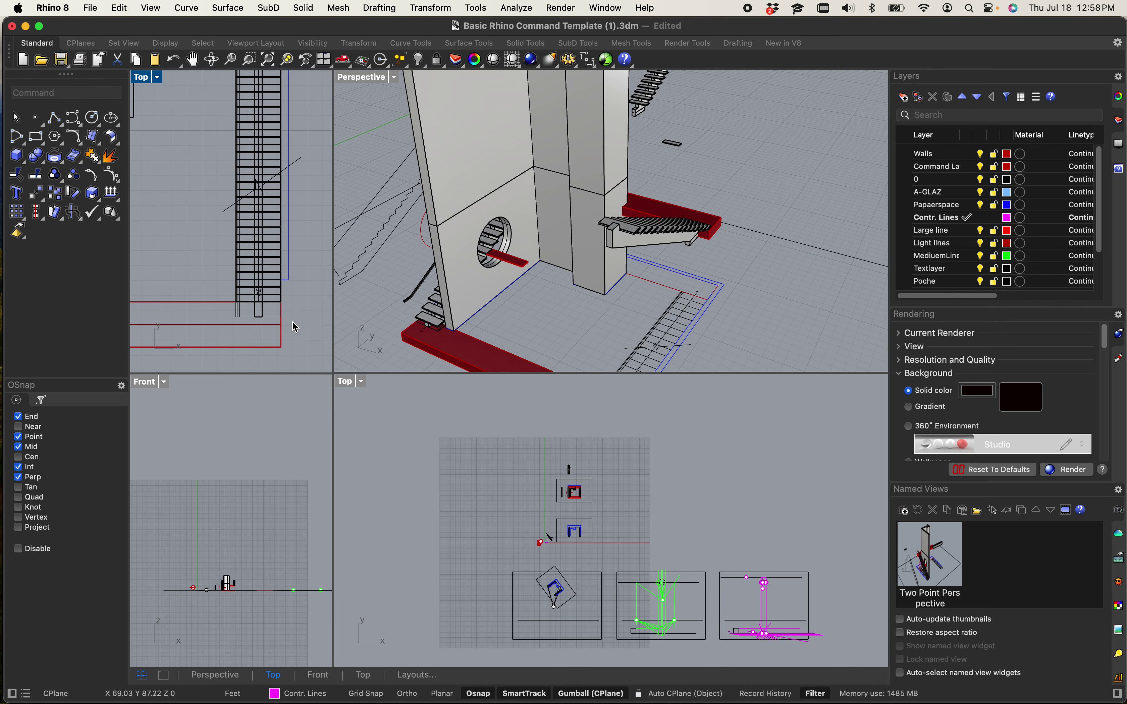
pyautogui.moveTo(696, 259); pyautogui.dragTo(636, 102, button='right')
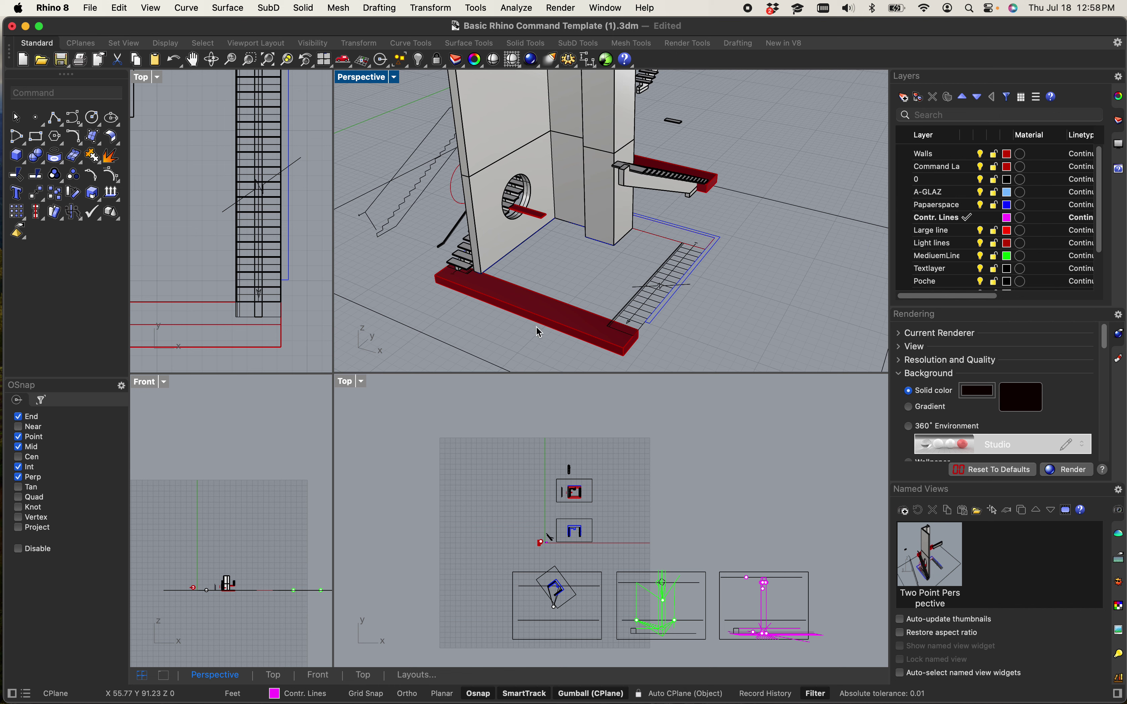
# - Move the red beam from its end up to the top of the wall in Front view
pyautogui.moveTo(544, 304); pyautogui.dragTo(543, 302)
pyautogui.scroll(20, 221, 595)
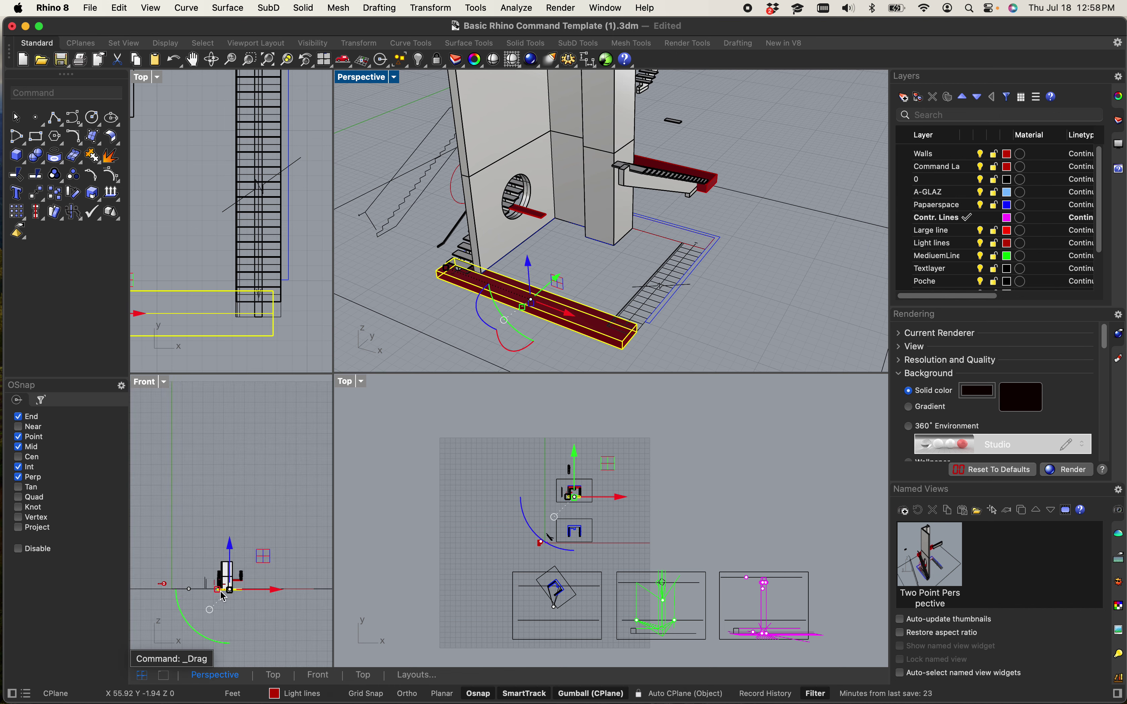
pyautogui.moveTo(225, 568); pyautogui.dragTo(73, 629, button='right')
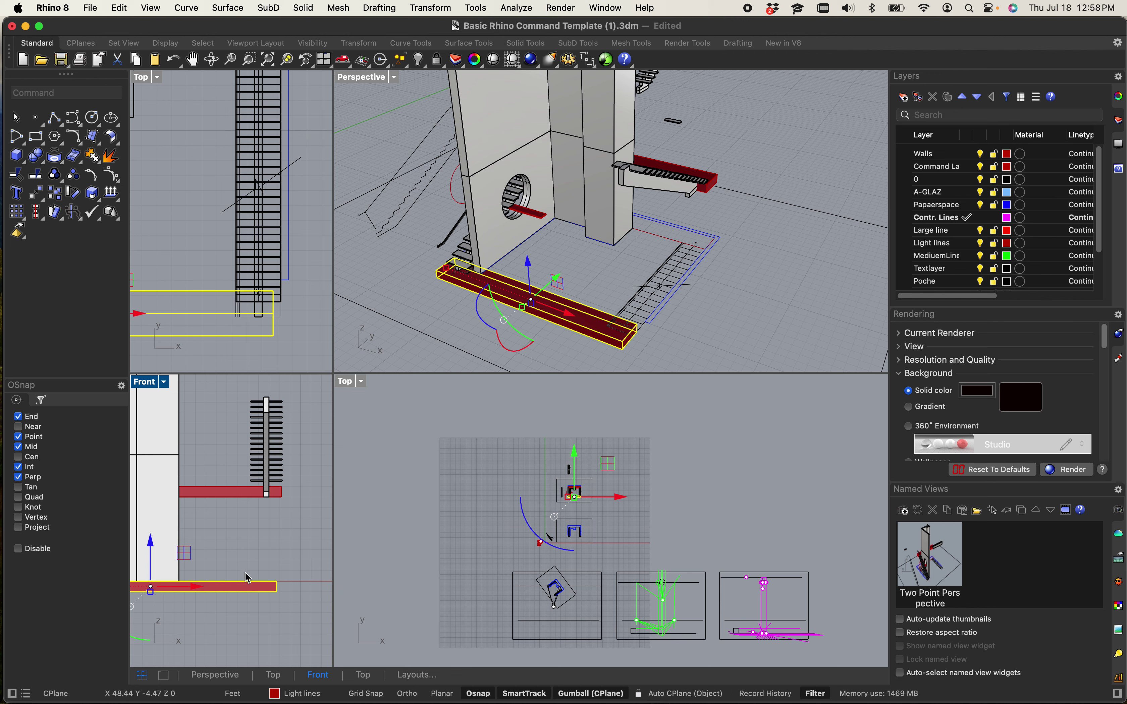
pyautogui.press('Return')
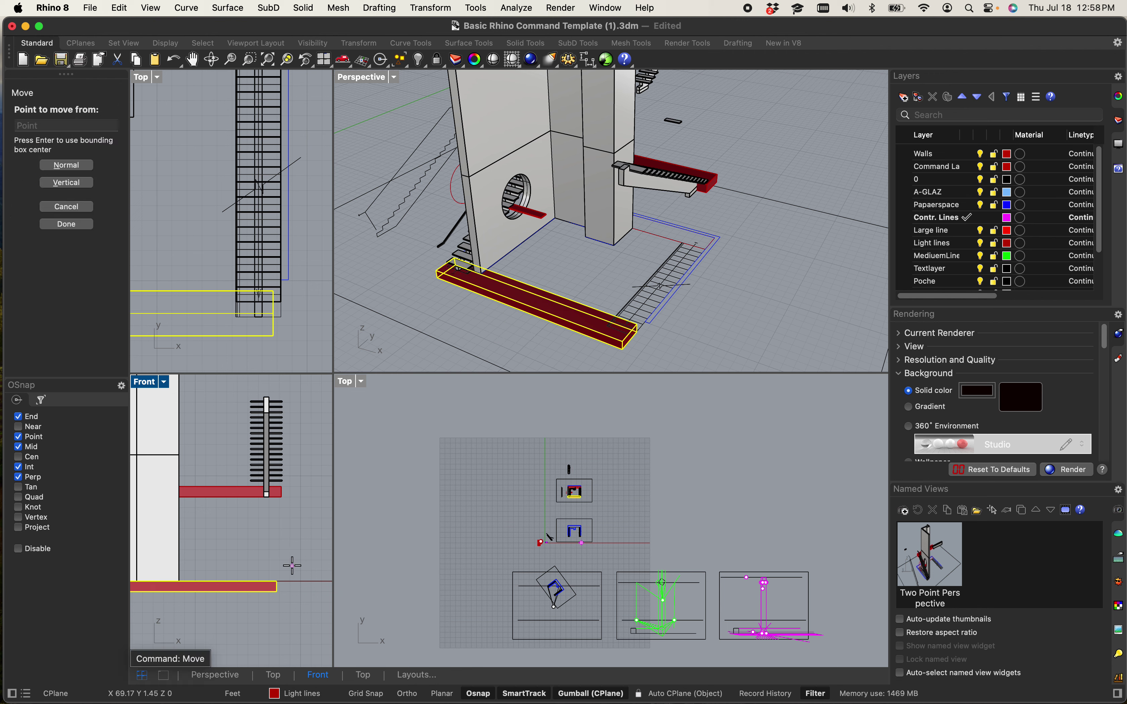
pyautogui.scroll(3, 289, 587)
pyautogui.click(240, 586)
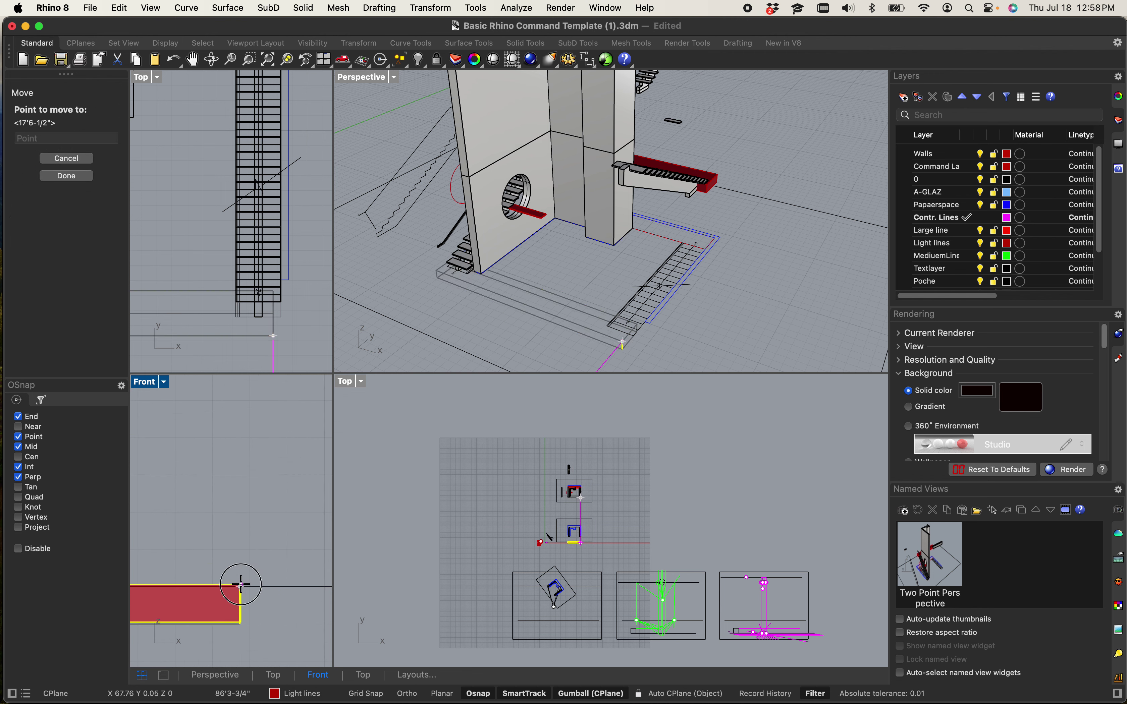
pyautogui.scroll(-3, 244, 548)
pyautogui.scroll(3, 247, 577)
pyautogui.scroll(5, 221, 567)
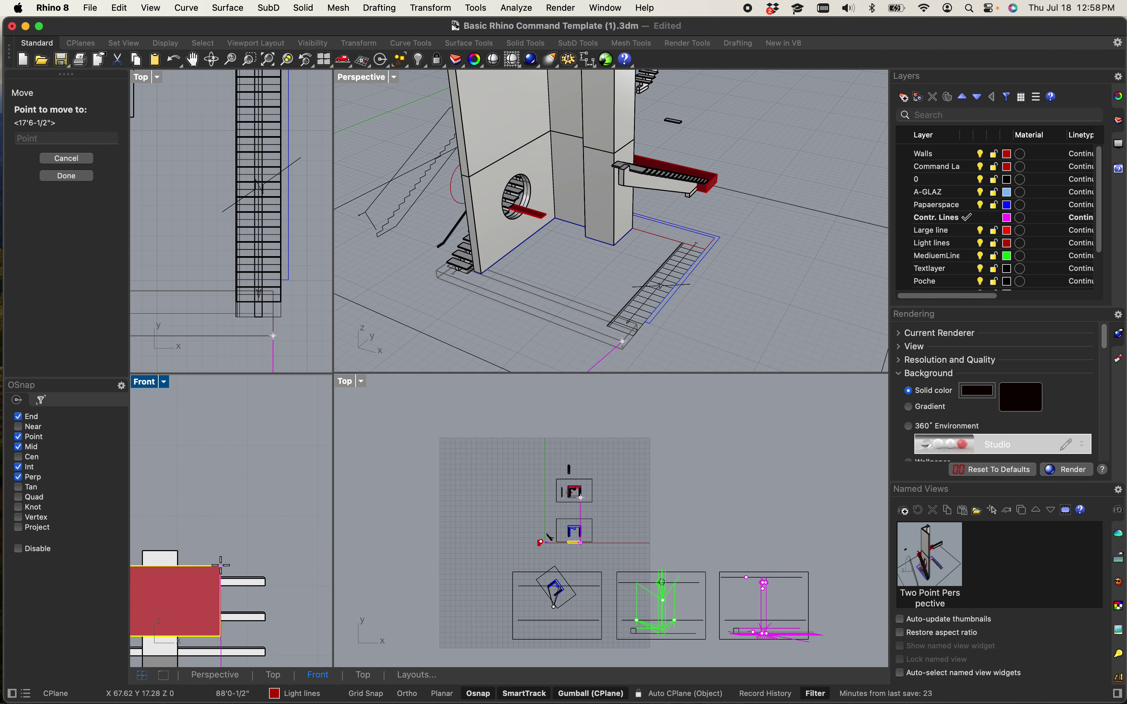
pyautogui.press('shift')
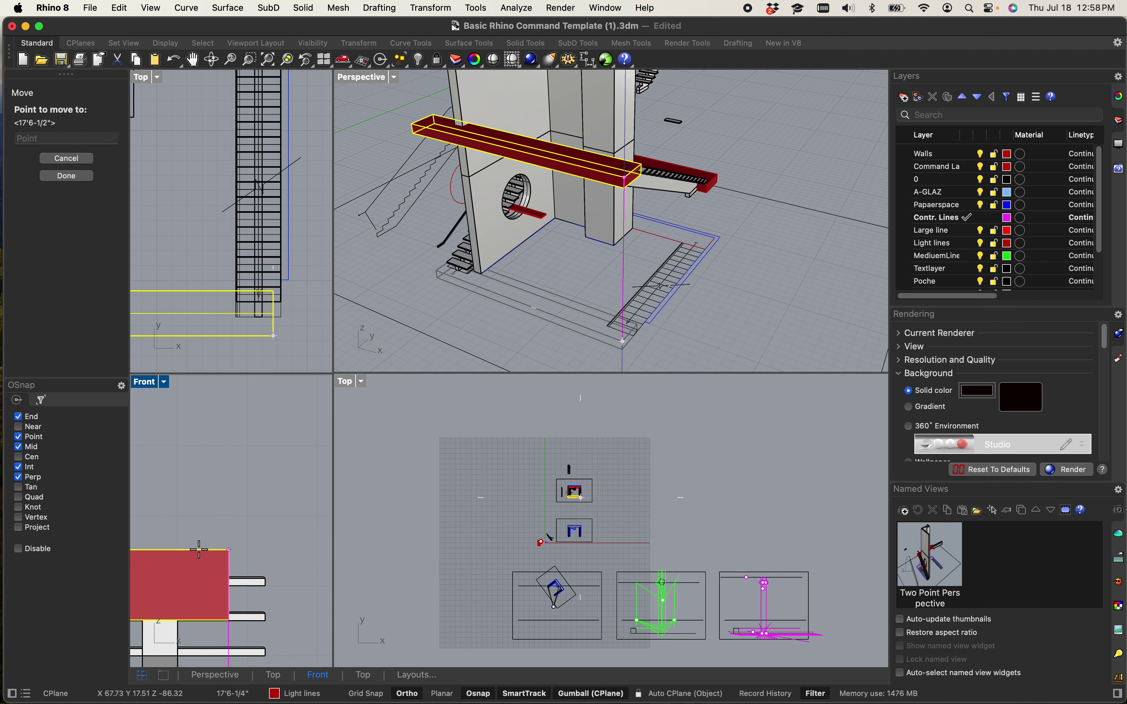
pyautogui.press('F8')
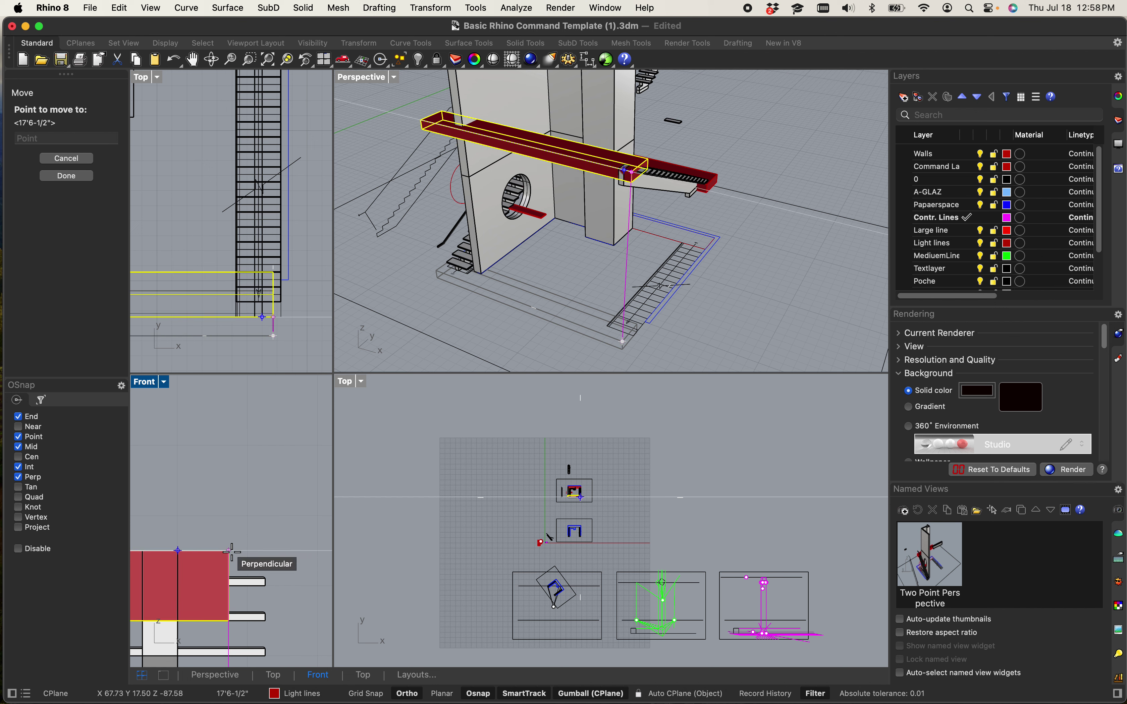
pyautogui.click(235, 557)
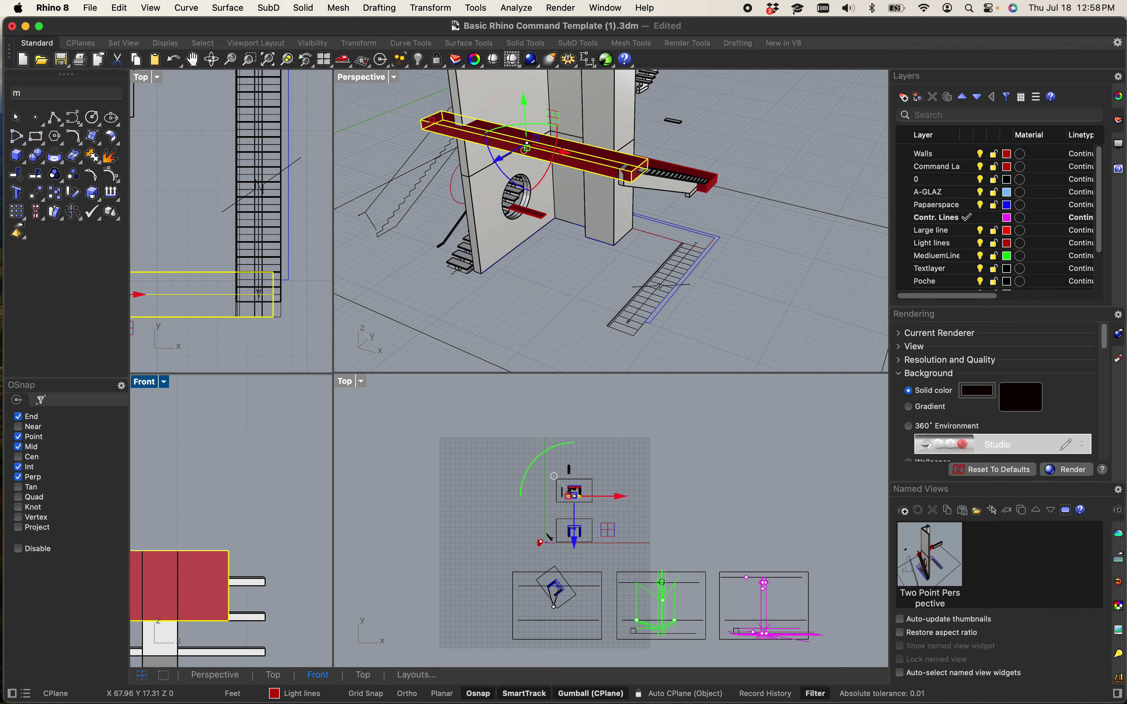
# - Fine-tune the beam's final position on the wall with a second Ortho-constrained move
pyautogui.press('Return')
pyautogui.click(215, 566)
pyautogui.press('F8')
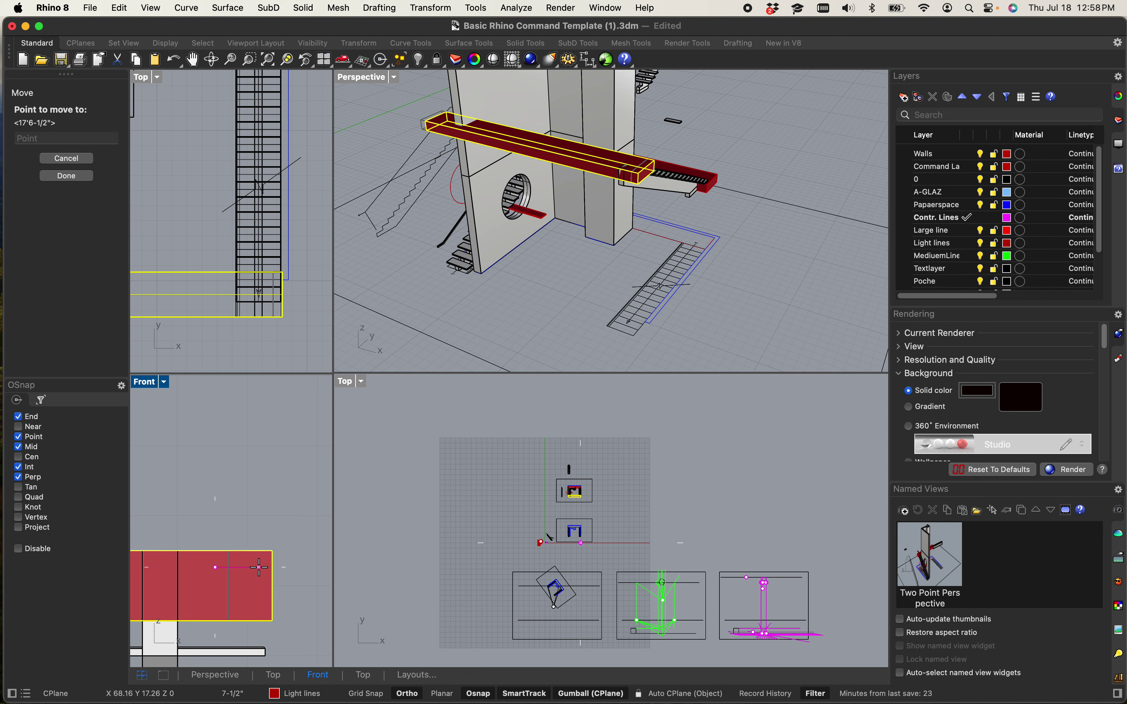
pyautogui.click(252, 570)
pyautogui.press('F8')
pyautogui.press('Escape')
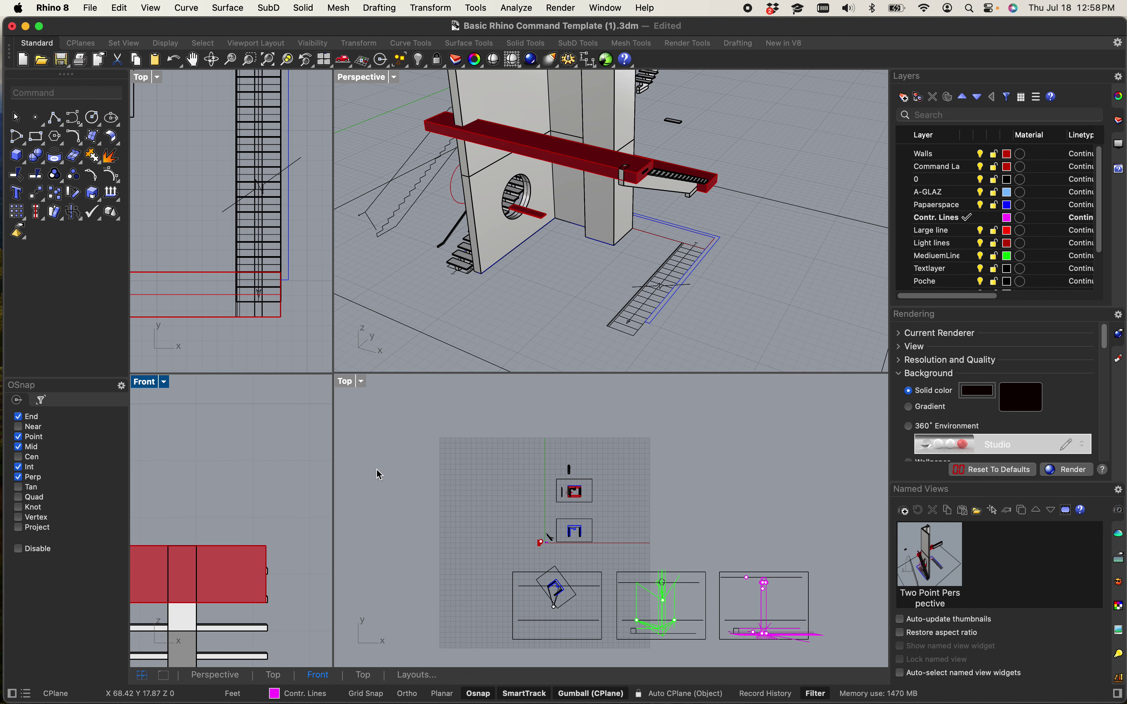
pyautogui.scroll(-2, 760, 239)
# - Window-select and delete the 18 unneeded objects beside the stair and wall model
pyautogui.keyDown('shift'); pyautogui.moveTo(799, 157); pyautogui.dragTo(551, 162, button='right'); pyautogui.keyUp('shift')
pyautogui.scroll(-9, 791, 250)
pyautogui.click(906, 268)
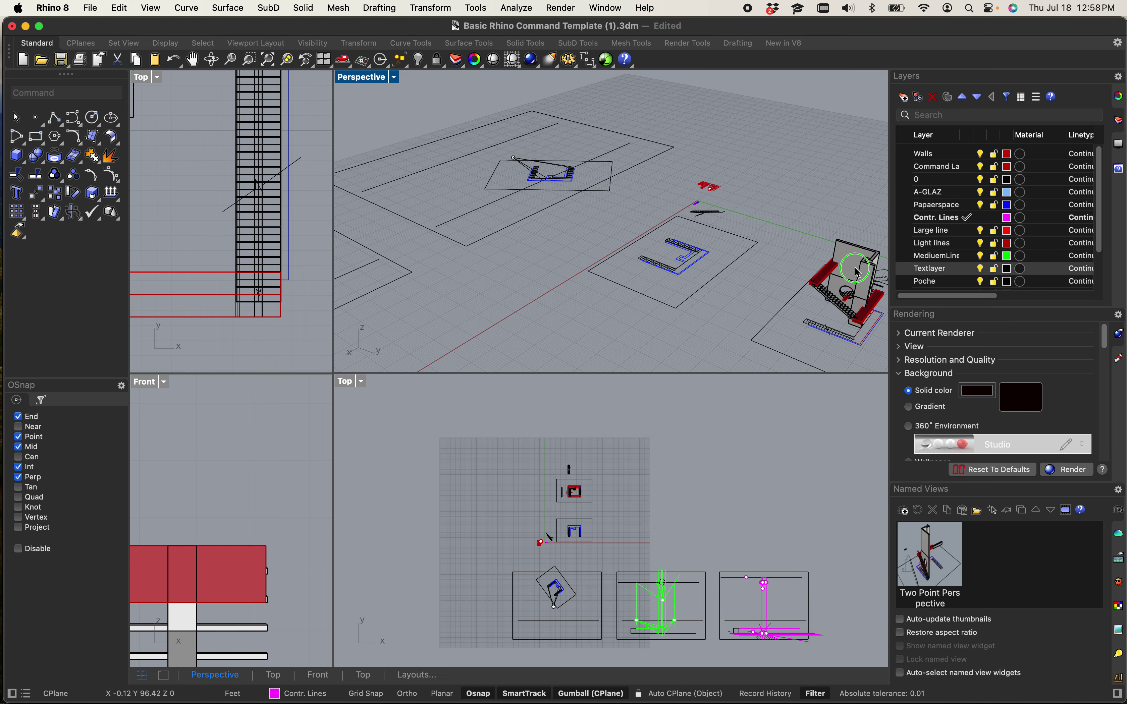
pyautogui.moveTo(790, 262); pyautogui.dragTo(793, 180, button='right')
pyautogui.scroll(3, 792, 180)
pyautogui.moveTo(670, 212); pyautogui.dragTo(614, 125)
pyautogui.press('Delete')
# - Select the stair and wall model and zoom the perspective to fit it
pyautogui.scroll(1, 489, 227)
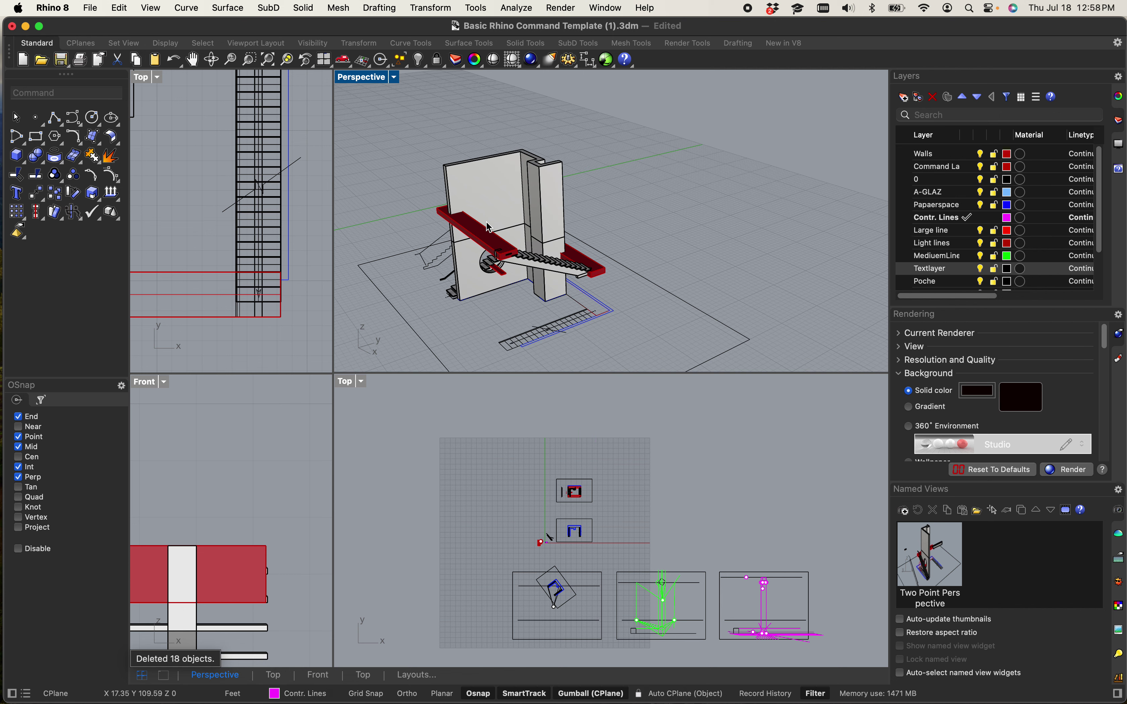
pyautogui.moveTo(387, 131); pyautogui.dragTo(667, 371)
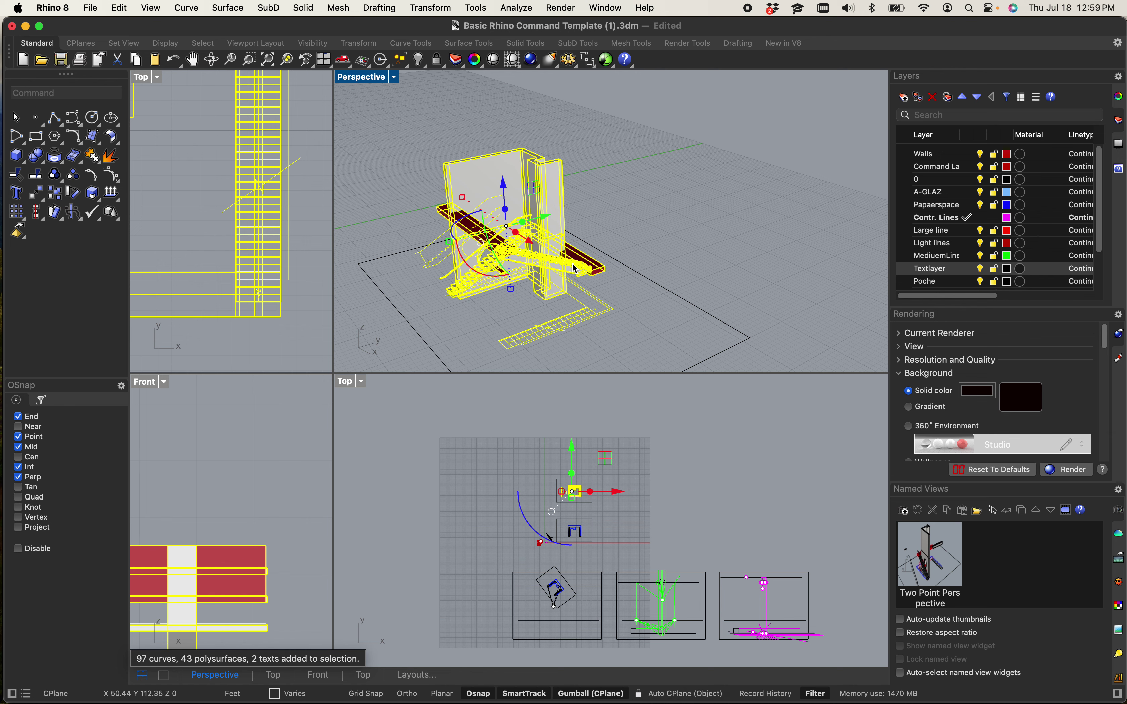
pyautogui.scroll(2, 503, 200)
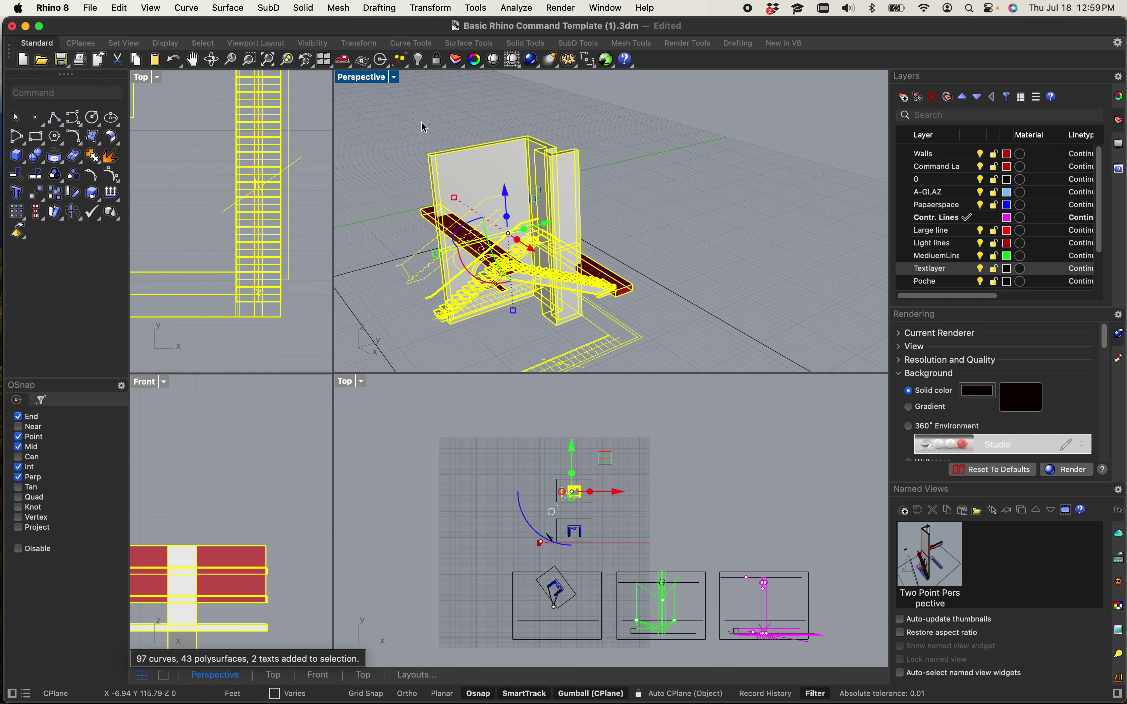
pyautogui.click(290, 61)
pyautogui.click(292, 62)
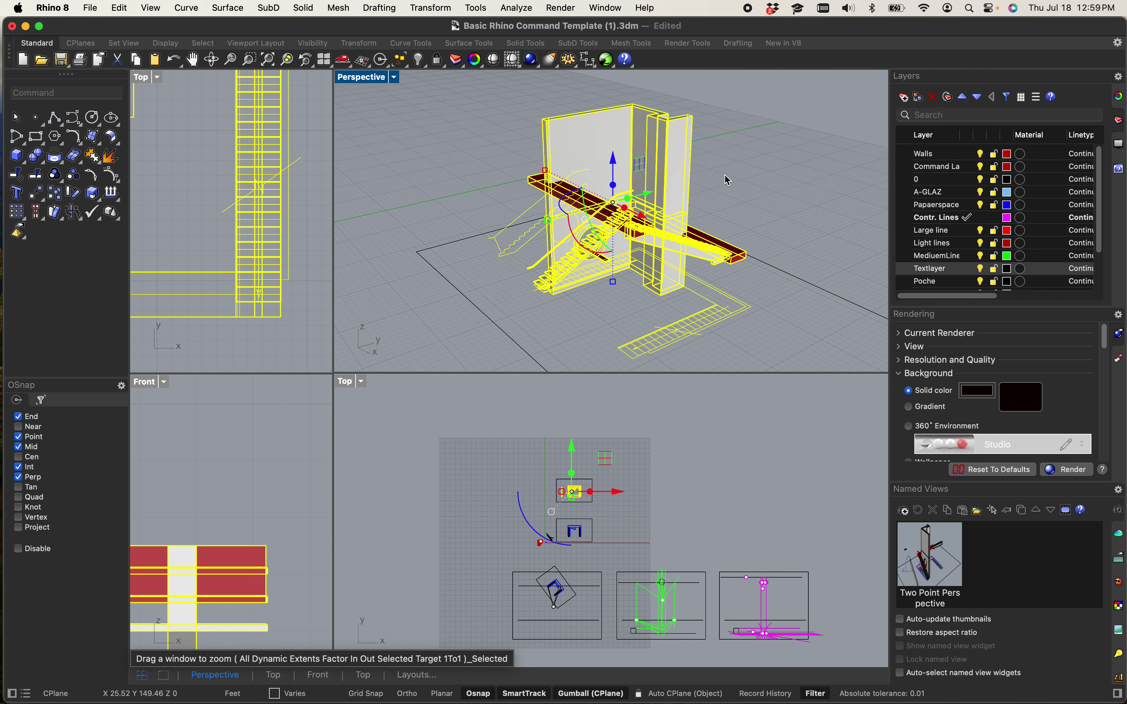
pyautogui.click(738, 163)
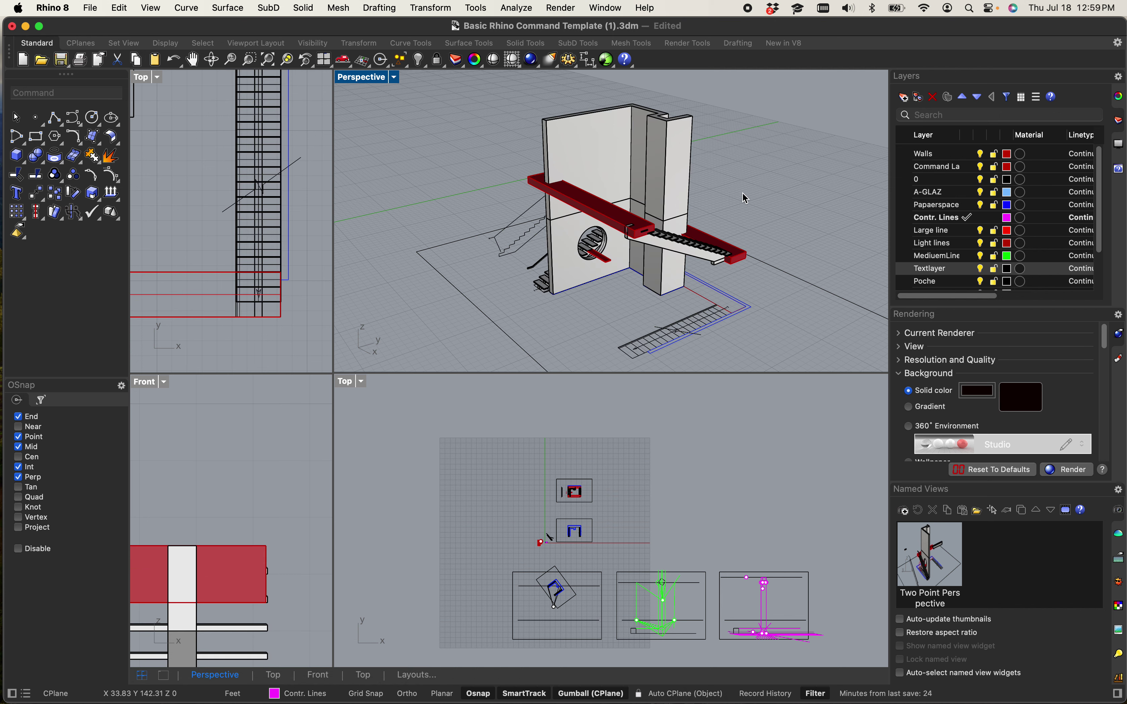
pyautogui.moveTo(744, 196); pyautogui.dragTo(704, 184, button='right')
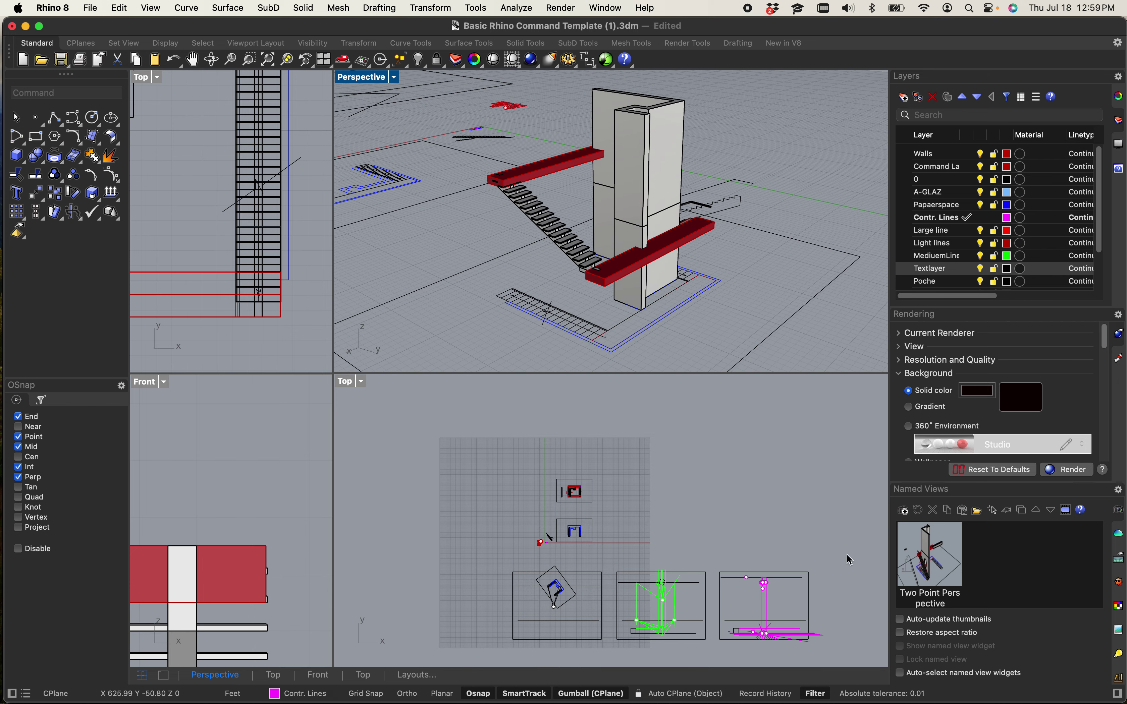
# - Restore the 'Two Point Perspective' named view in the perspective viewport and enter Camera
pyautogui.doubleClick(932, 564)
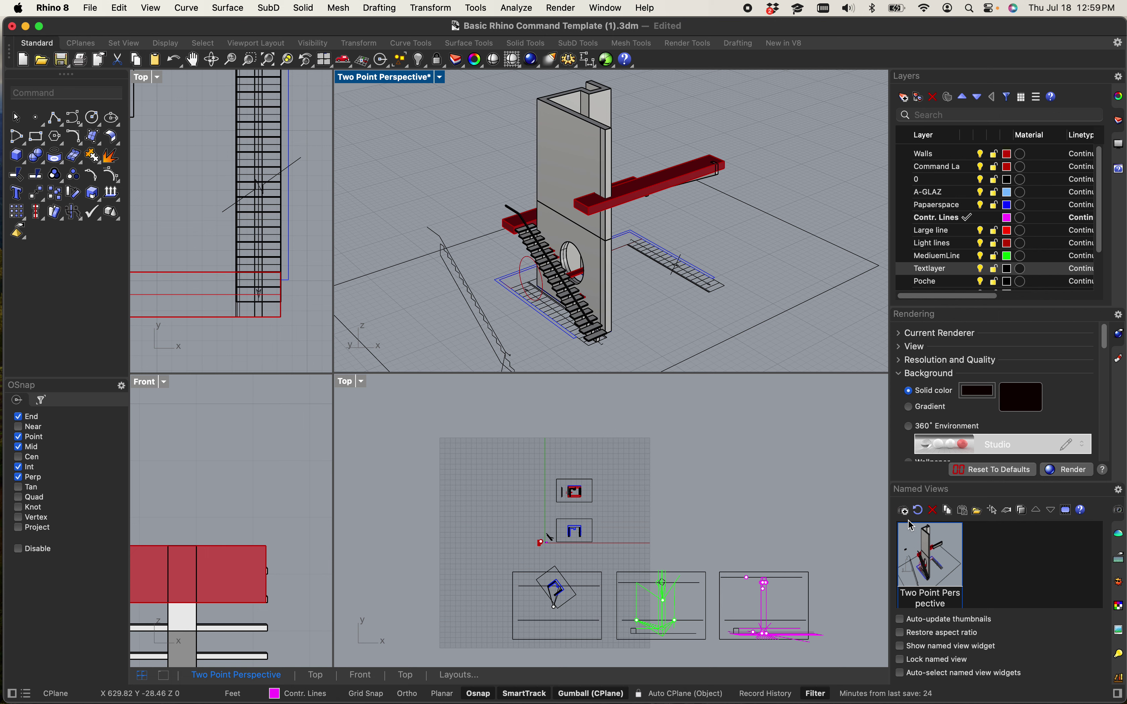
pyautogui.doubleClick(422, 79)
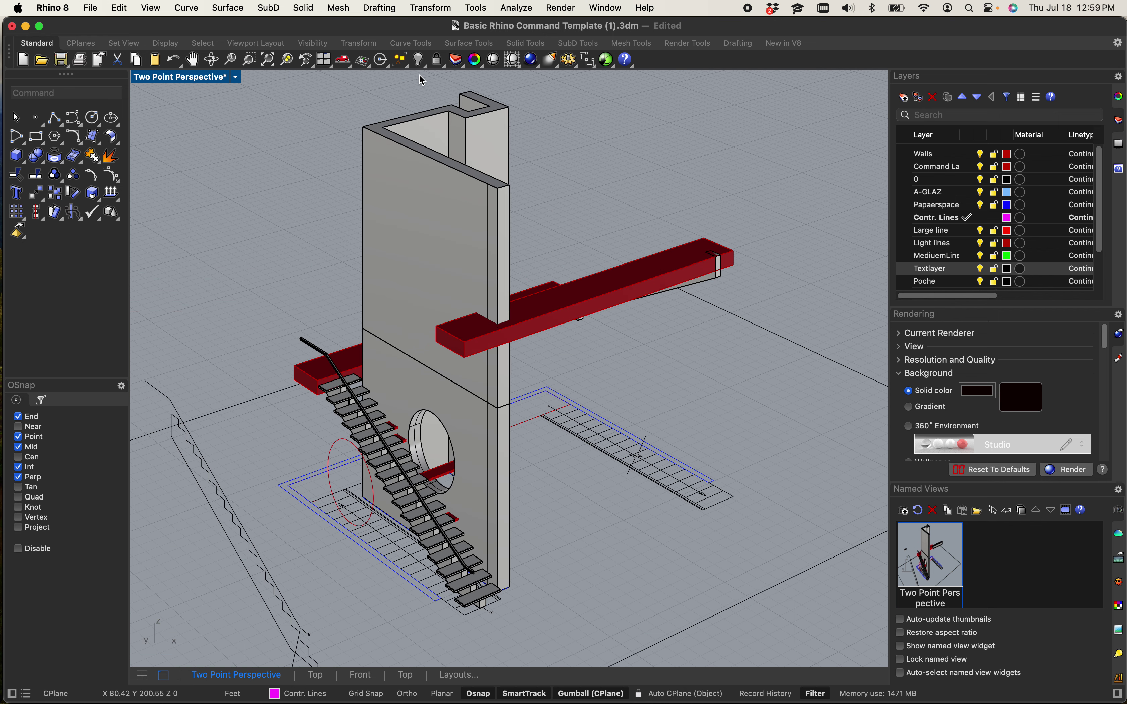
pyautogui.doubleClick(198, 79)
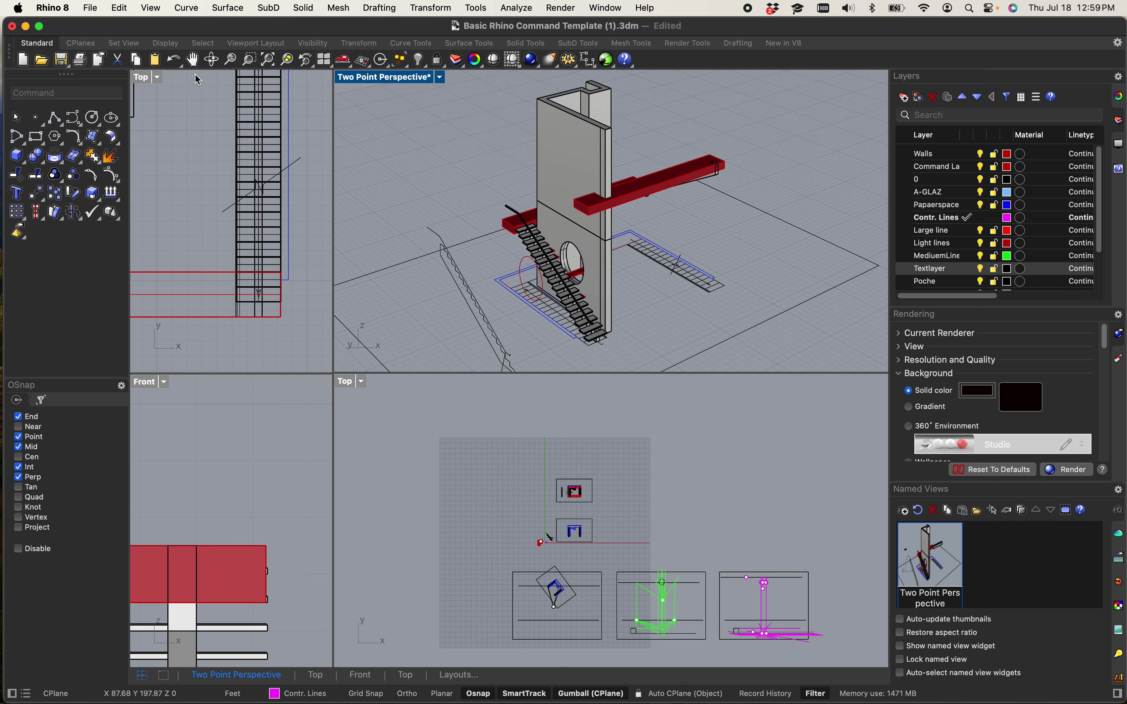
pyautogui.write('Camera')
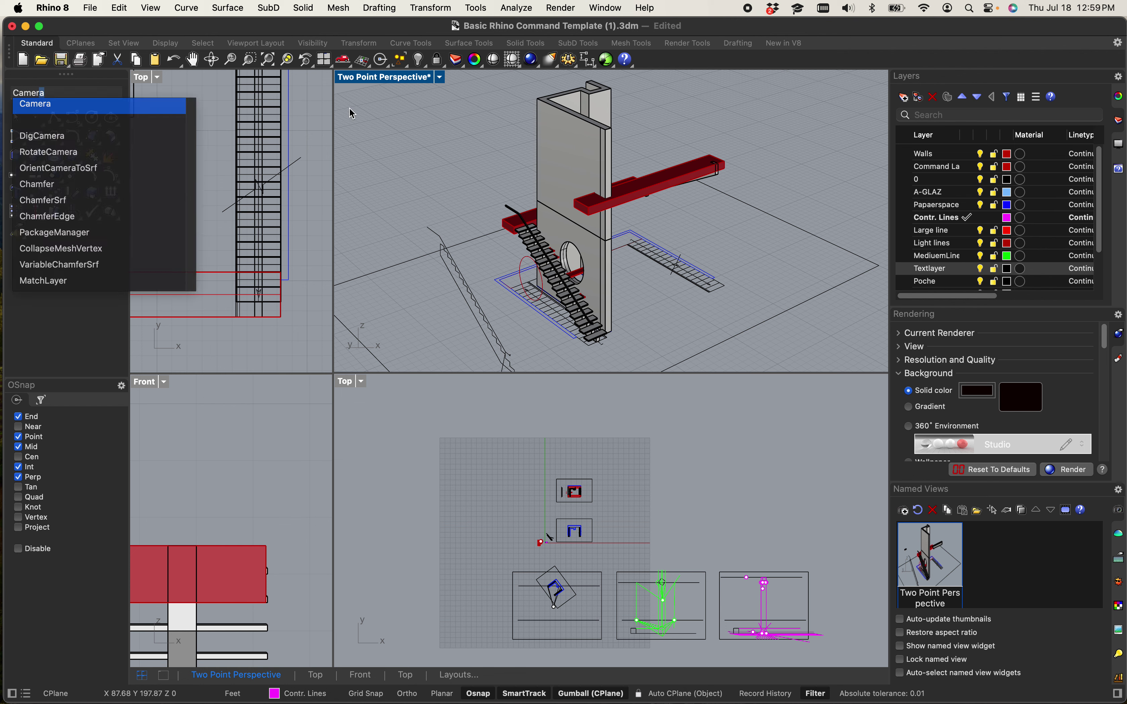
# - Show the camera and drag its location point to a new spot in the Top view
pyautogui.press('Return')
pyautogui.click(65, 167)
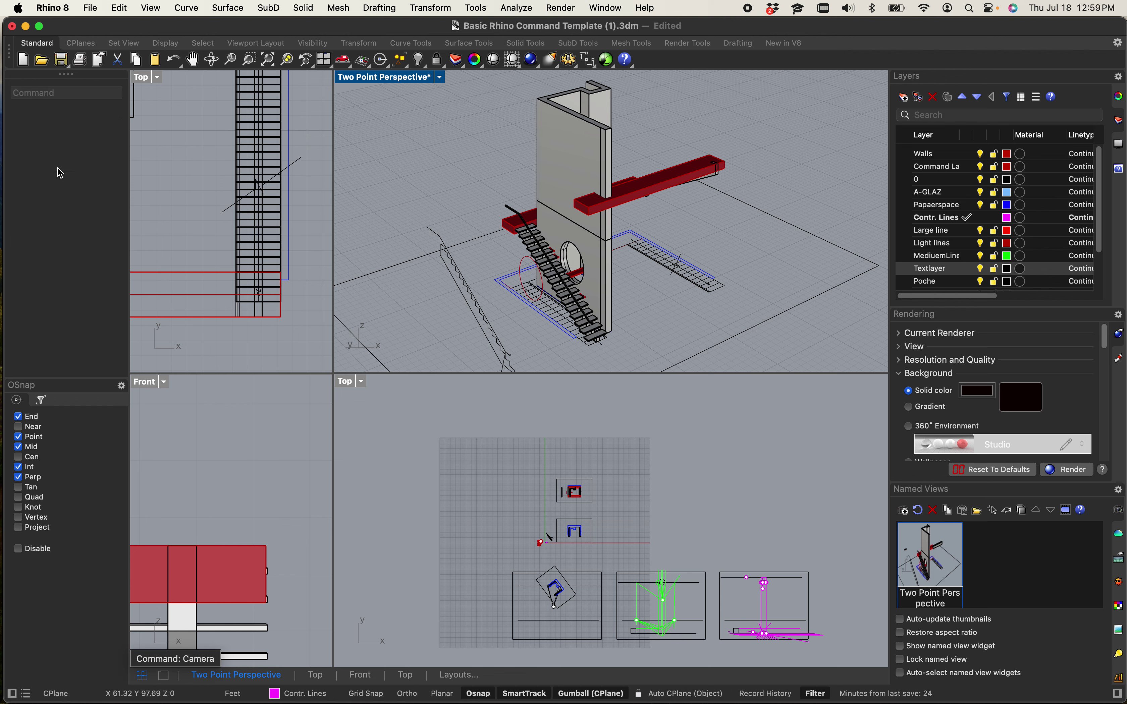
pyautogui.scroll(-4, 173, 264)
pyautogui.moveTo(152, 281); pyautogui.dragTo(259, 212, button='right')
pyautogui.scroll(4, 222, 251)
pyautogui.scroll(-2, 221, 251)
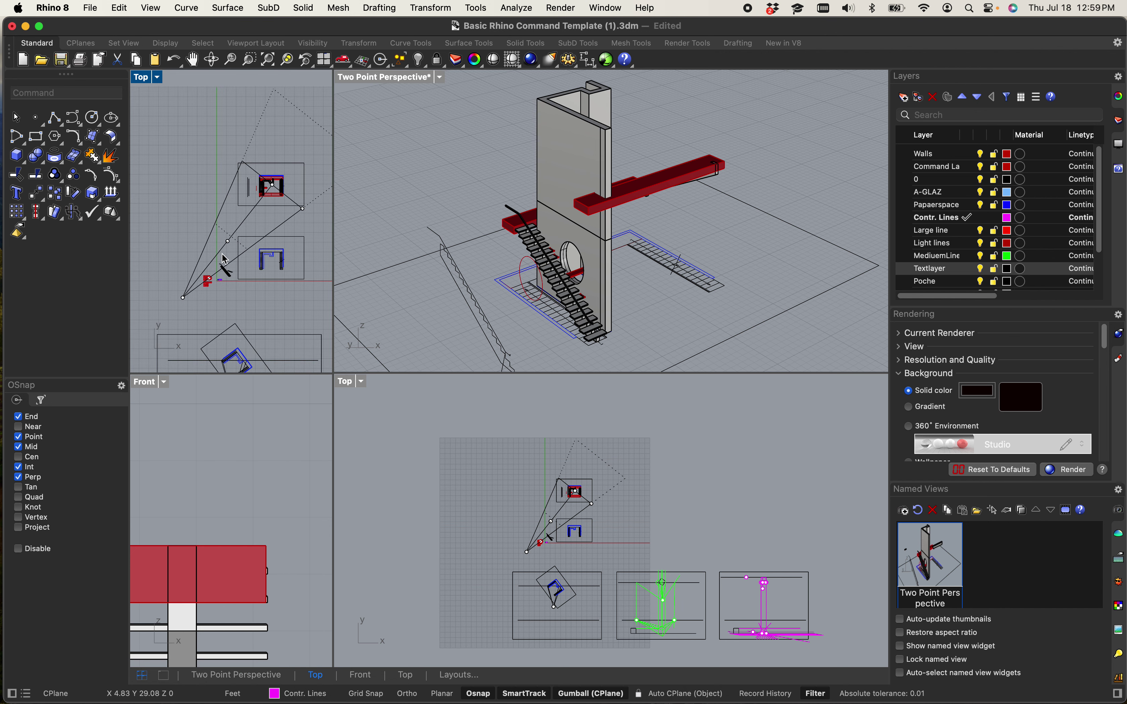
pyautogui.click(183, 297)
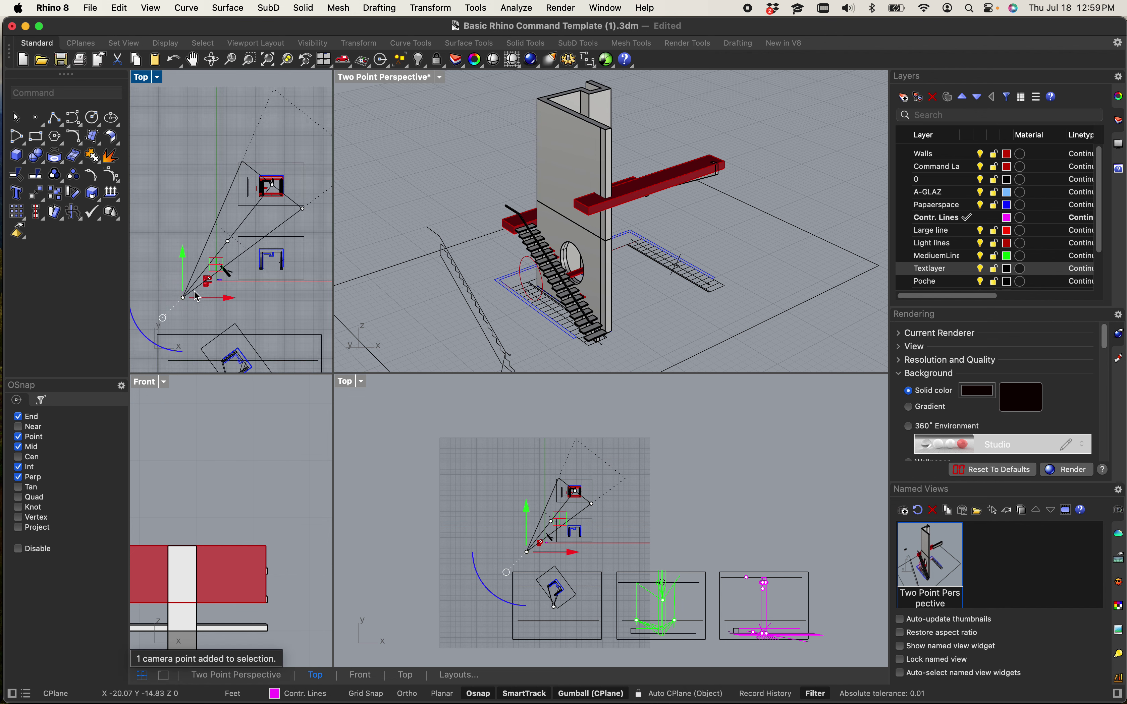
pyautogui.moveTo(183, 298); pyautogui.dragTo(250, 248)
pyautogui.click(183, 252)
# - Lower the camera and shift its point to the right in the Front view
pyautogui.scroll(-2, 276, 351)
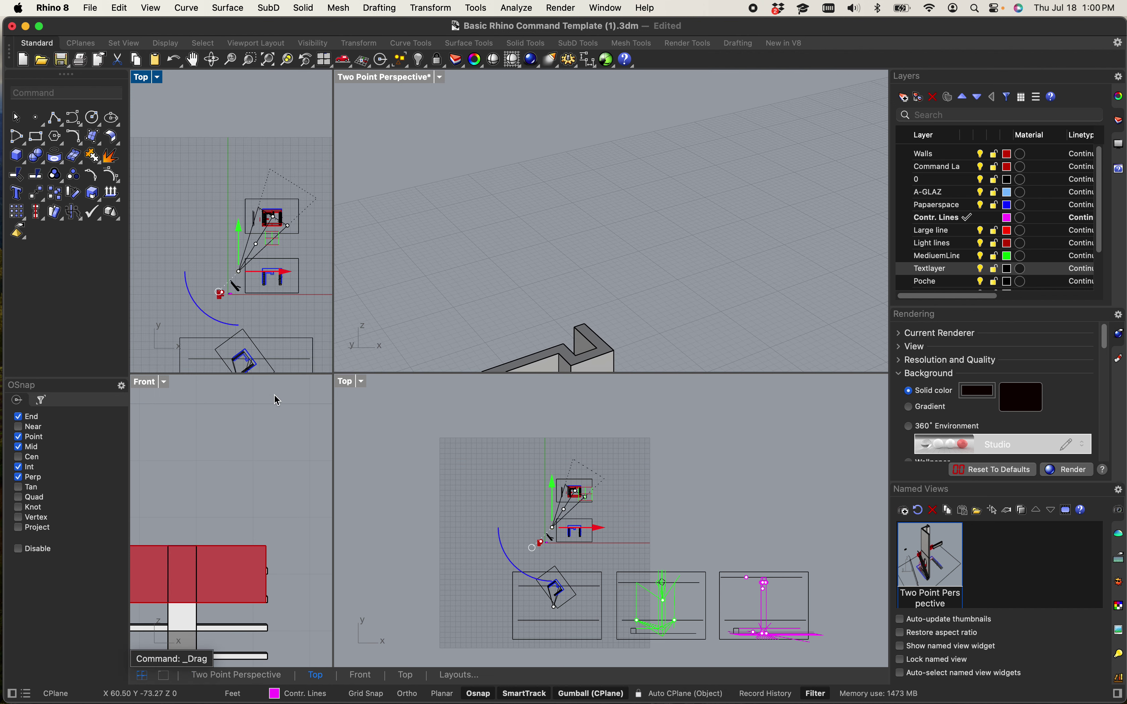
pyautogui.scroll(-20, 243, 453)
pyautogui.moveTo(237, 464); pyautogui.dragTo(310, 529, button='right')
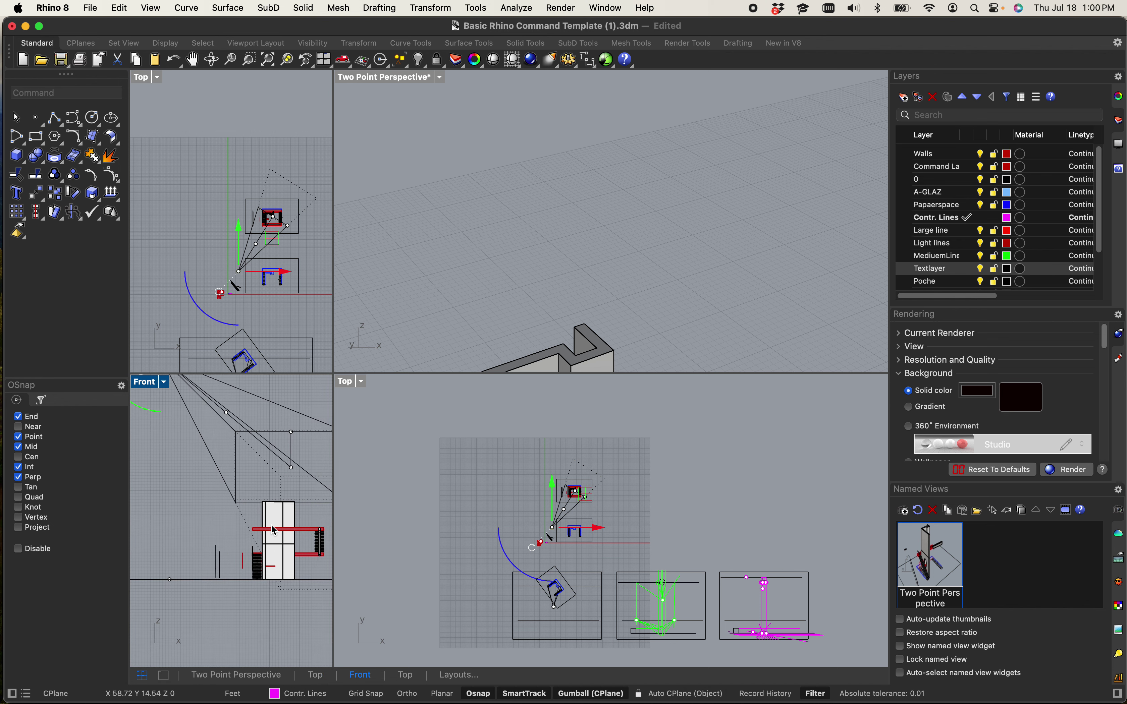
pyautogui.scroll(-6, 266, 526)
pyautogui.moveTo(209, 409); pyautogui.dragTo(186, 540)
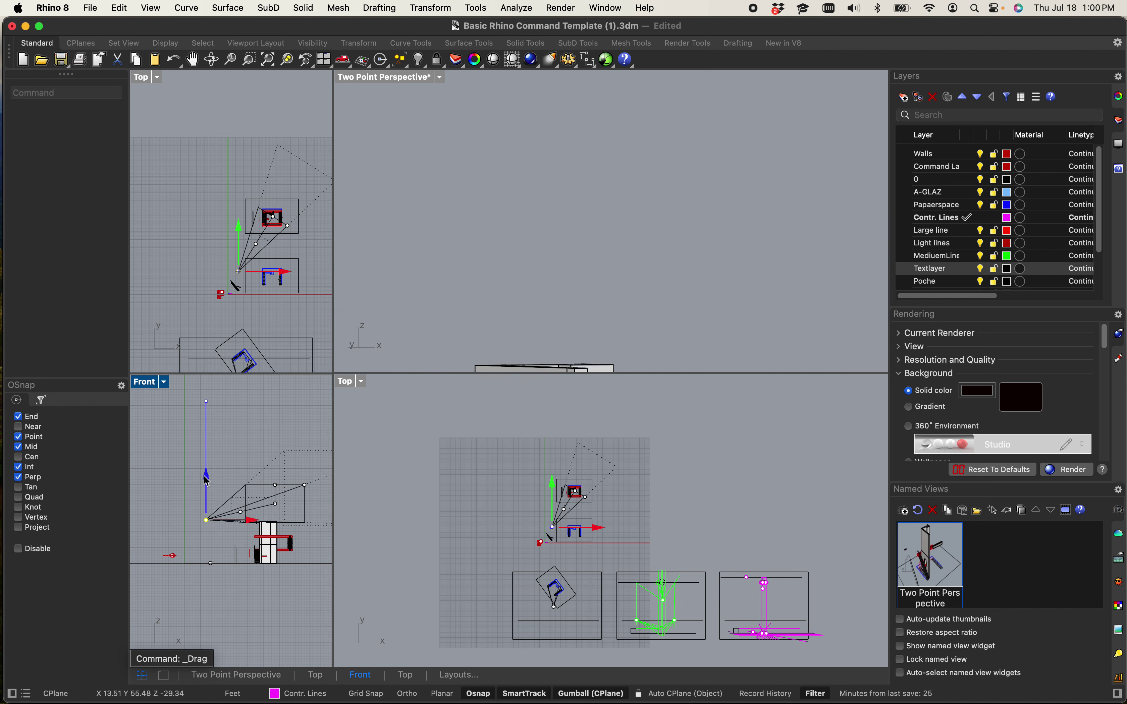
pyautogui.click(278, 503)
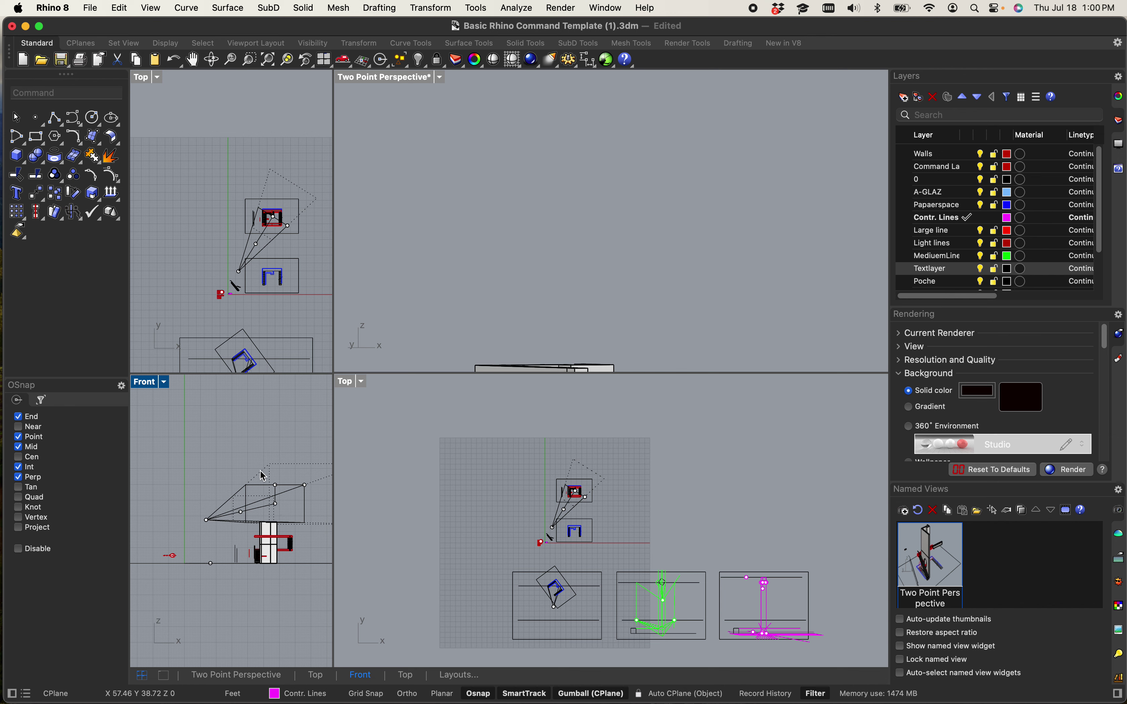
pyautogui.click(276, 485)
pyautogui.moveTo(275, 486); pyautogui.dragTo(209, 514)
pyautogui.click(209, 519)
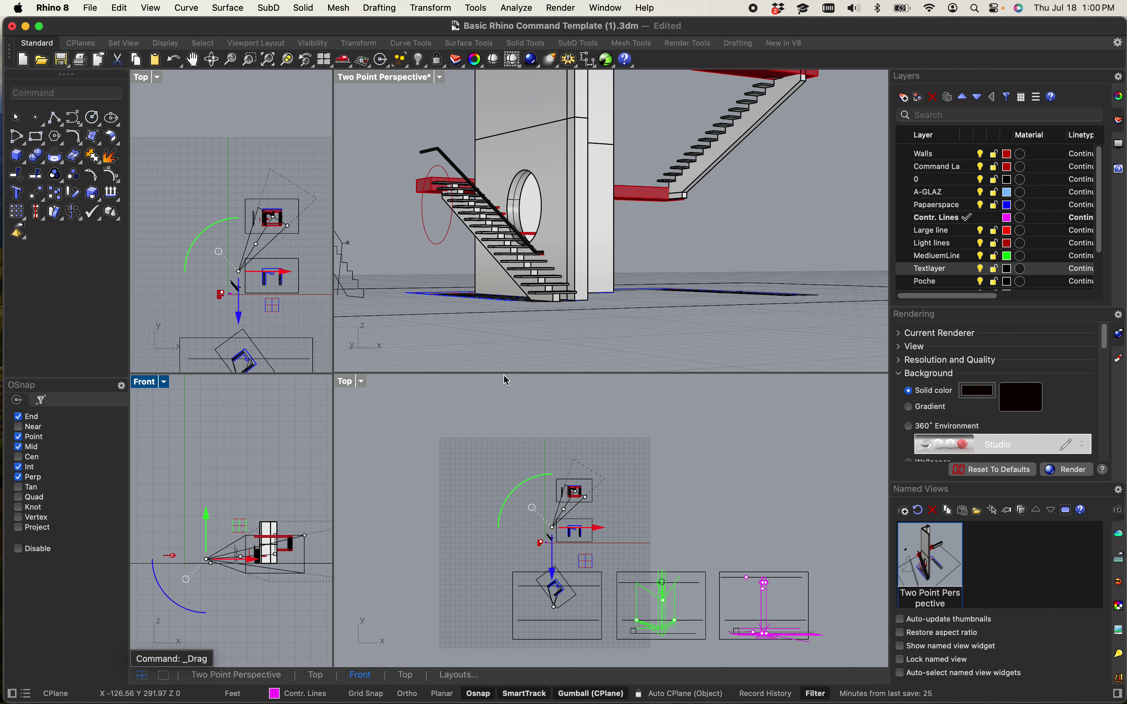
pyautogui.moveTo(627, 242); pyautogui.dragTo(630, 287, button='right')
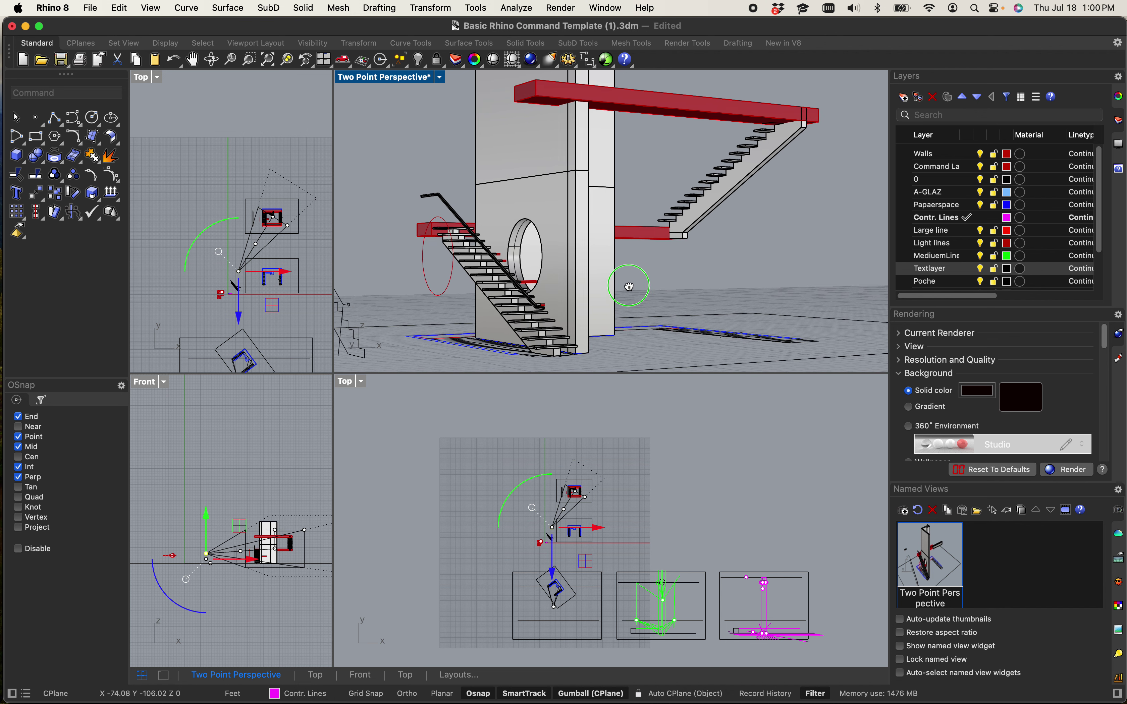
pyautogui.moveTo(299, 509); pyautogui.dragTo(315, 544)
pyautogui.moveTo(315, 513); pyautogui.dragTo(247, 496, button='right')
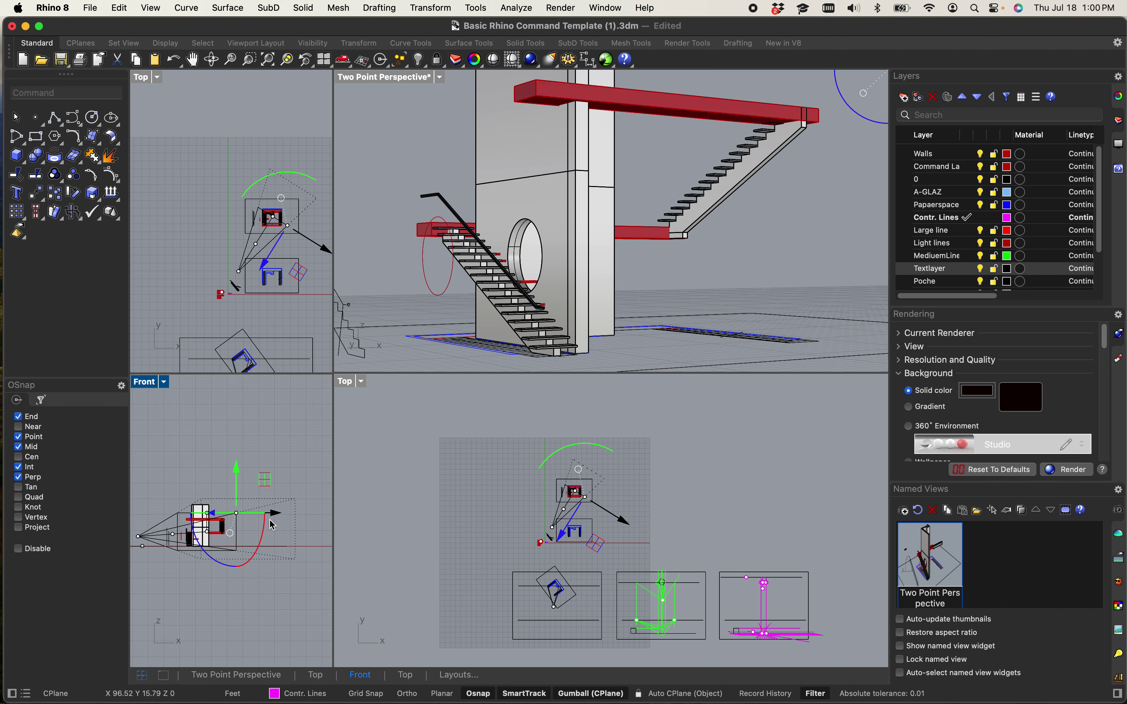
pyautogui.moveTo(272, 515)
pyautogui.mouseDown()
pyautogui.moveTo(312, 521)
pyautogui.moveTo(283, 516)
pyautogui.mouseUp()
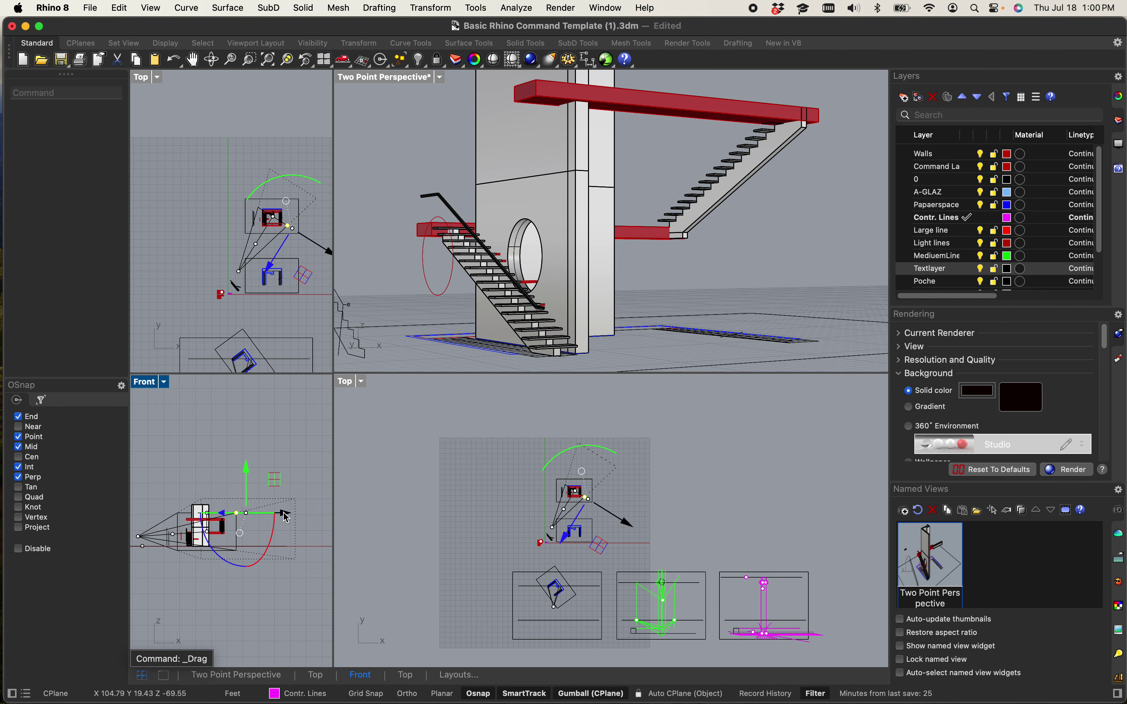
# - Set the Two Point Perspective viewport to Perspective and orbit around the tower and stairs
pyautogui.click(378, 88)
pyautogui.click(378, 77)
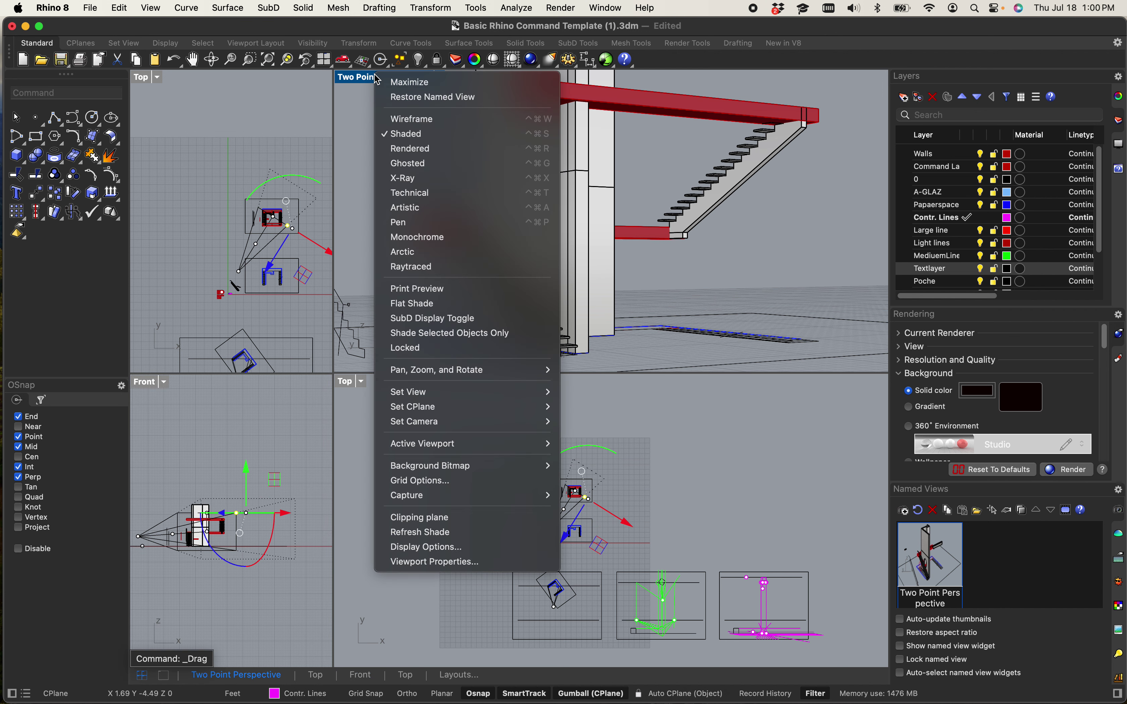
pyautogui.moveTo(472, 399)
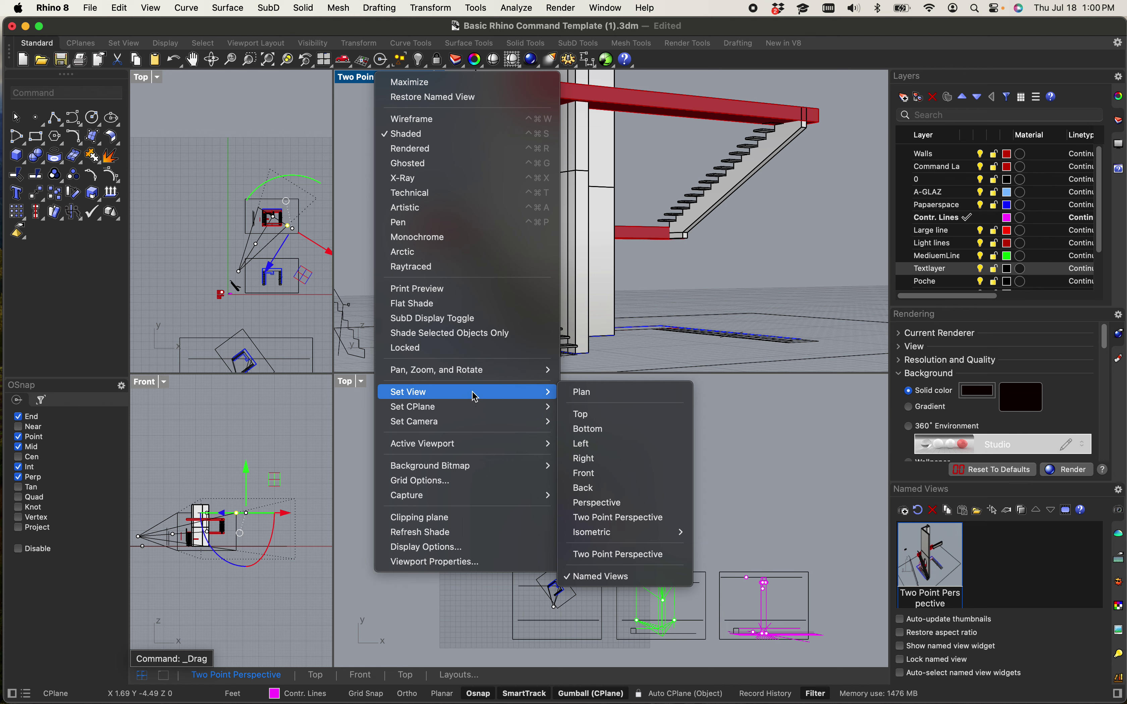
pyautogui.click(629, 510)
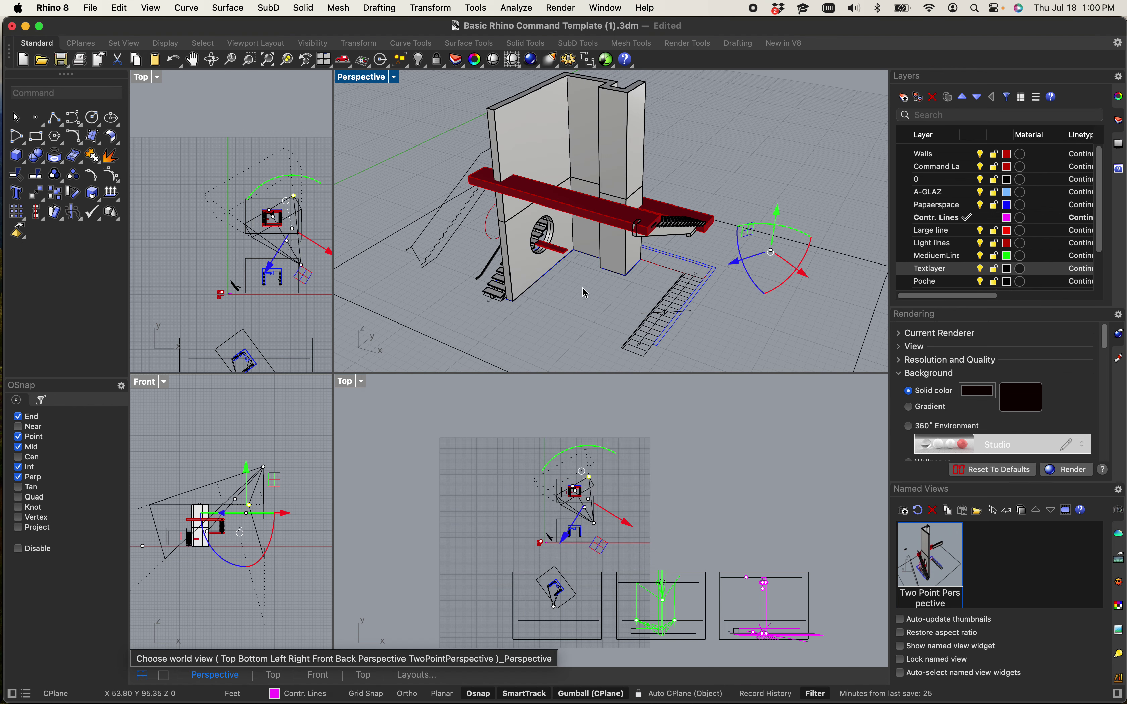
pyautogui.moveTo(586, 293); pyautogui.dragTo(440, 200, button='right')
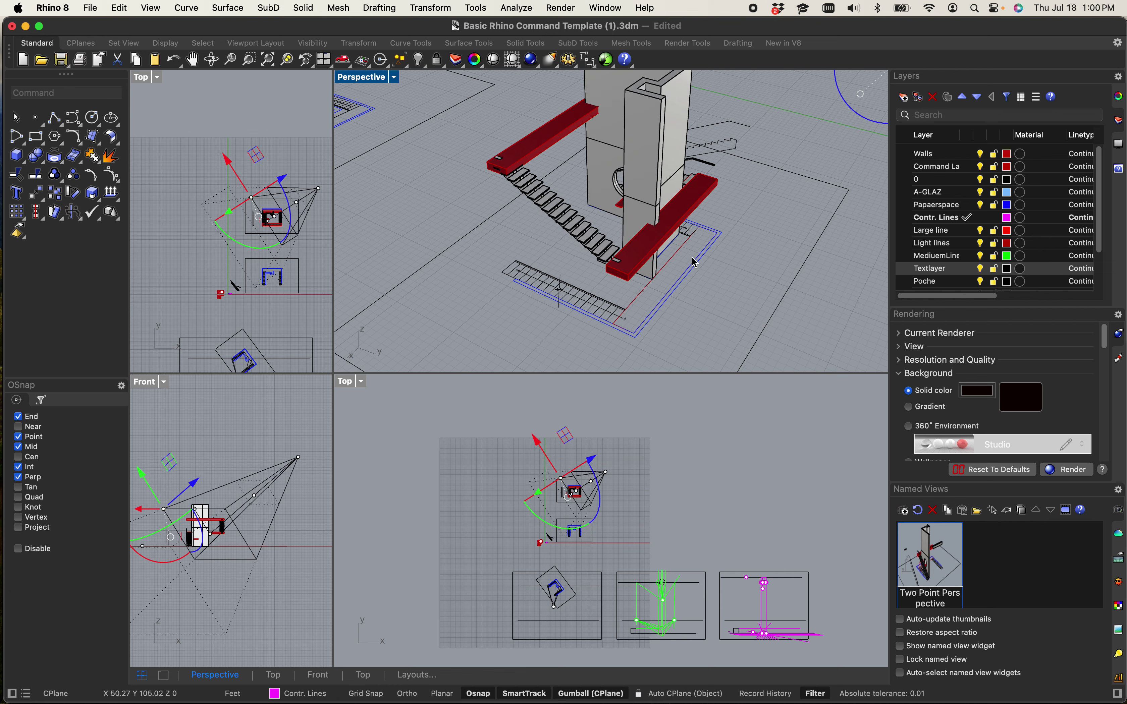
pyautogui.moveTo(695, 262)
pyautogui.mouseDown(button='right')
pyautogui.moveTo(686, 251)
pyautogui.moveTo(684, 260)
pyautogui.moveTo(684, 234)
pyautogui.moveTo(683, 247)
pyautogui.mouseUp(button='right')
pyautogui.scroll(2, 740, 248)
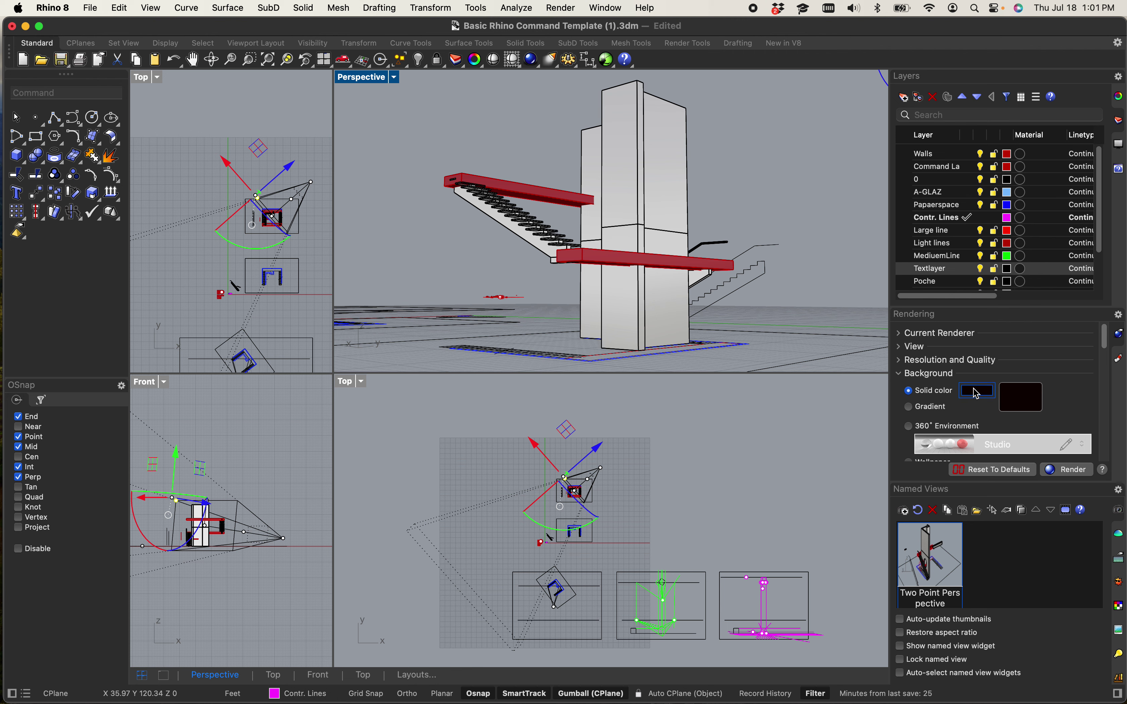
# - Scroll through the Rendering panel's Lighting and Rhino Render Advanced Settings
pyautogui.scroll(-5, 978, 394)
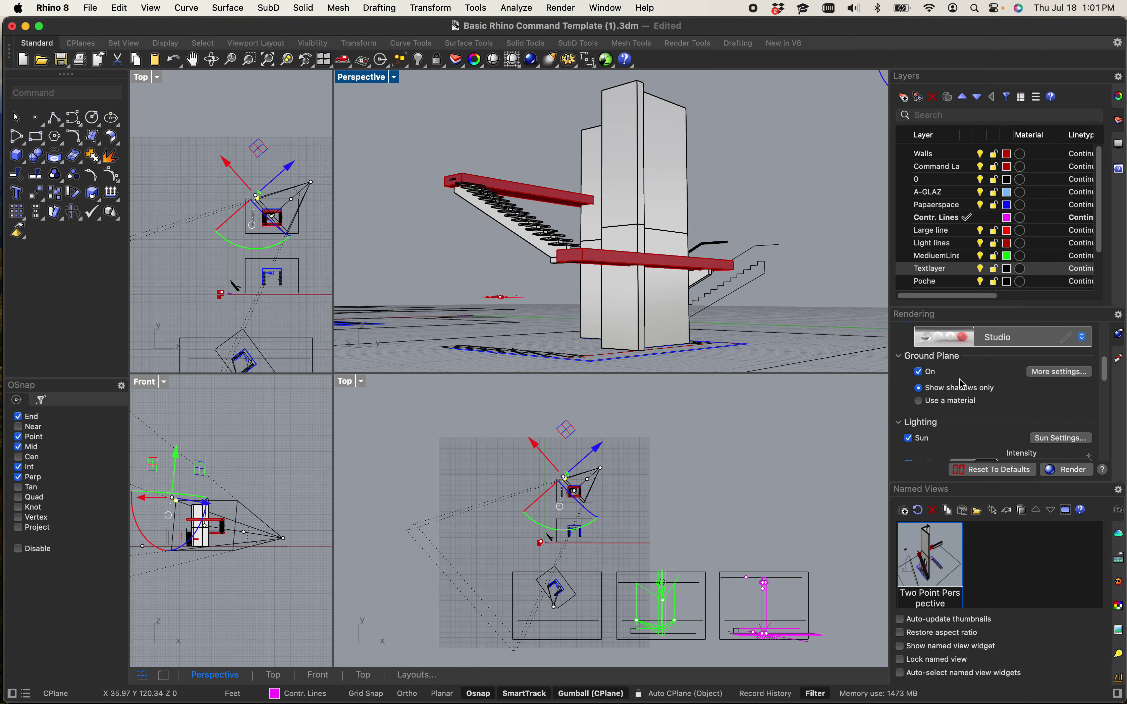
pyautogui.scroll(-2, 964, 386)
pyautogui.scroll(-3, 1006, 382)
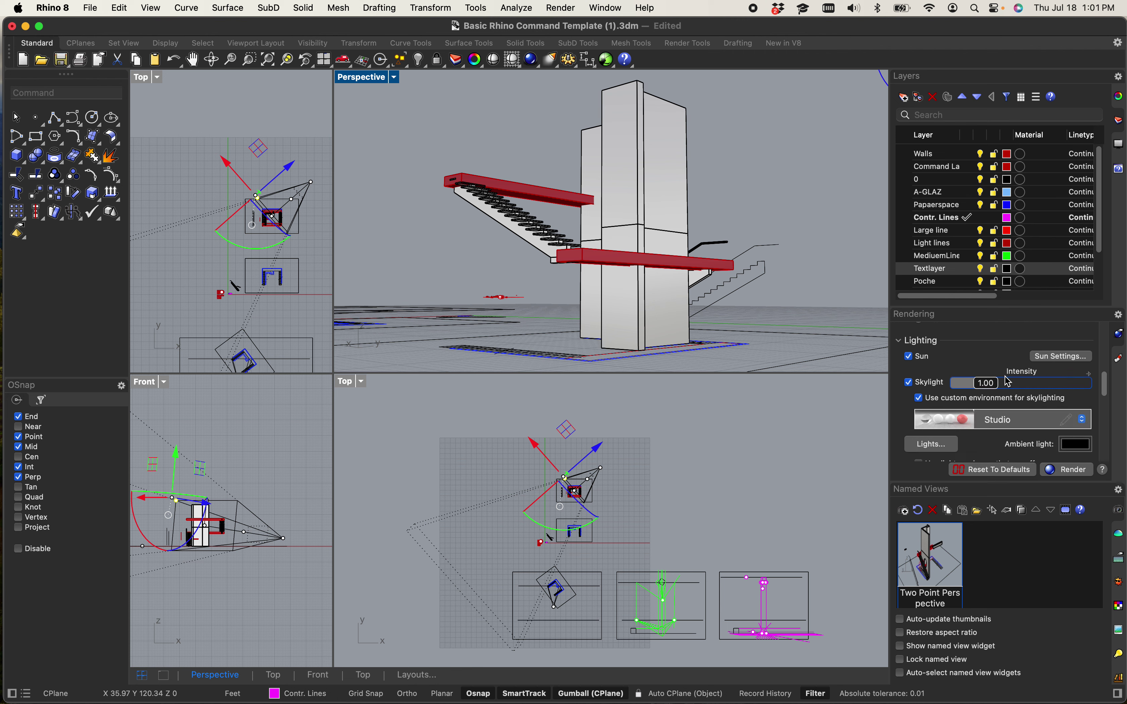
pyautogui.scroll(-4, 1008, 382)
pyautogui.scroll(1, 1008, 382)
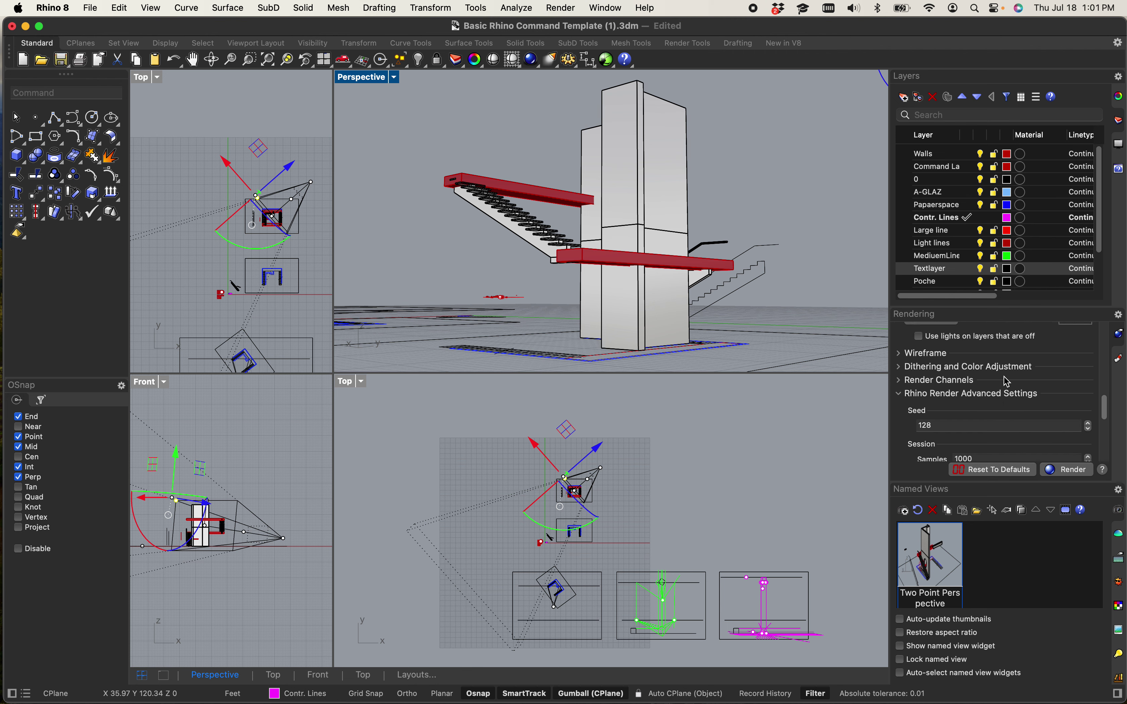
pyautogui.scroll(2, 1008, 382)
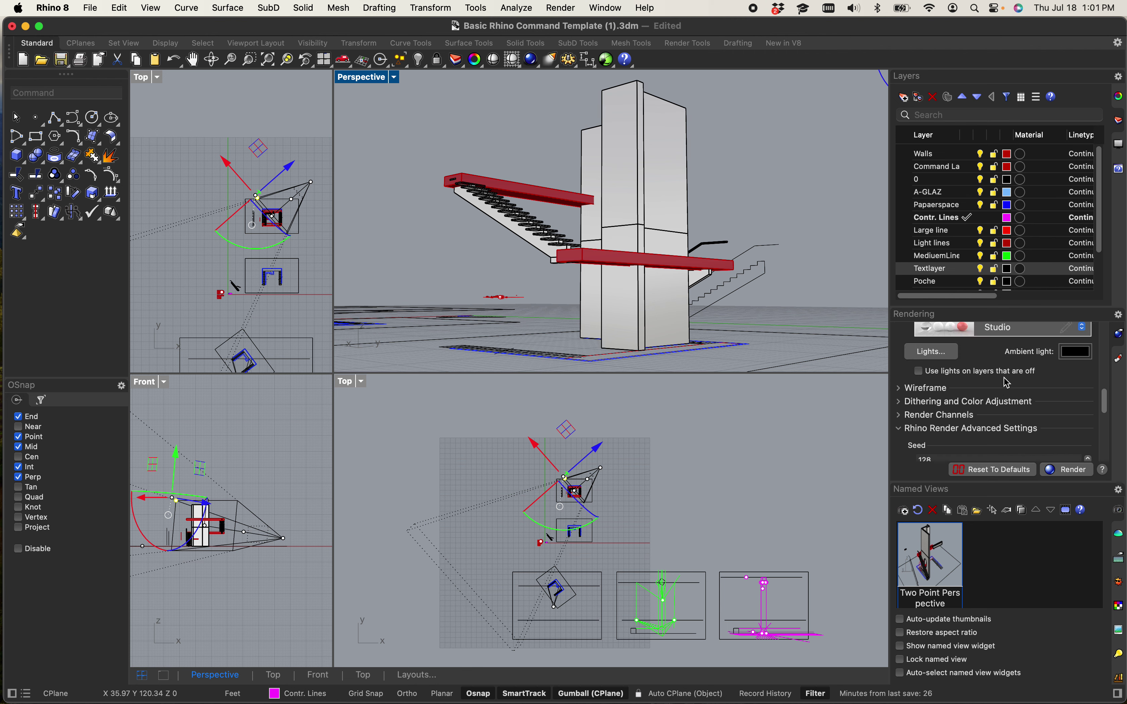
pyautogui.scroll(-8, 1008, 382)
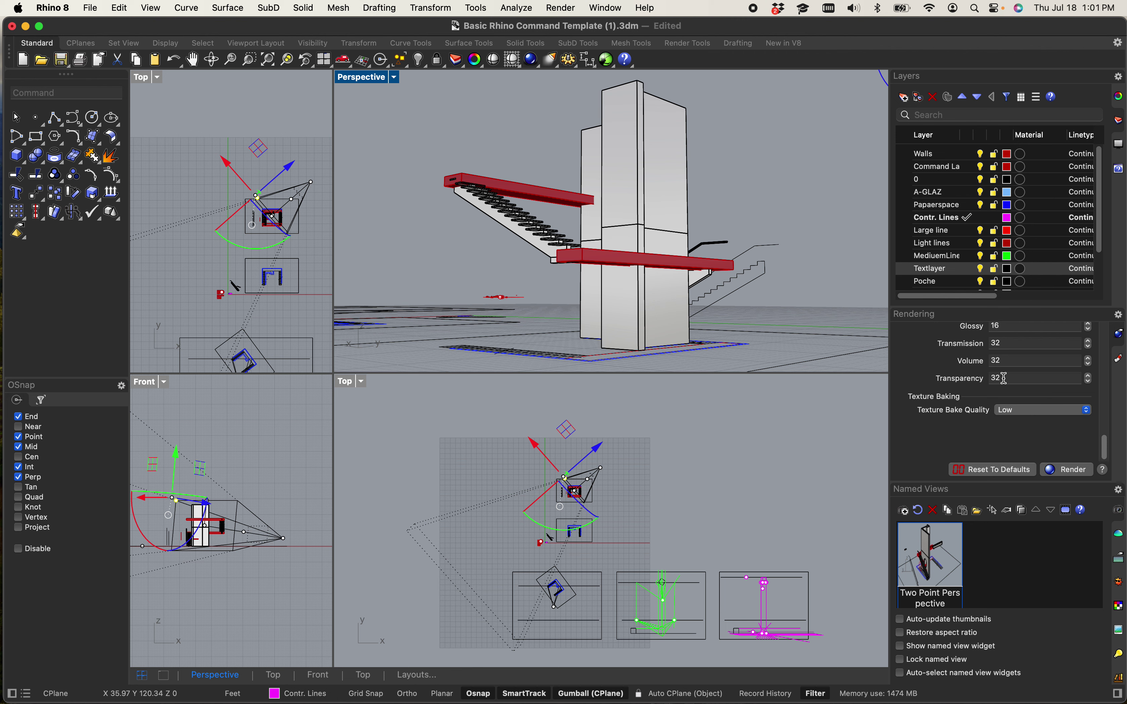
pyautogui.scroll(5, 1060, 431)
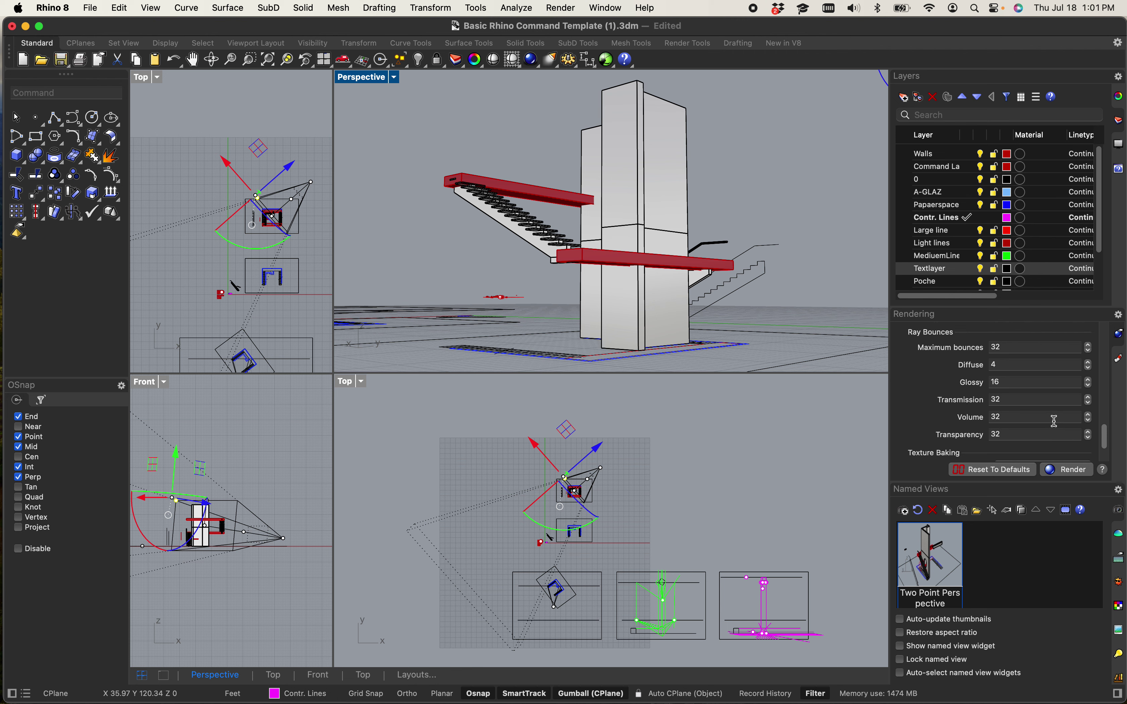
pyautogui.scroll(5, 1060, 427)
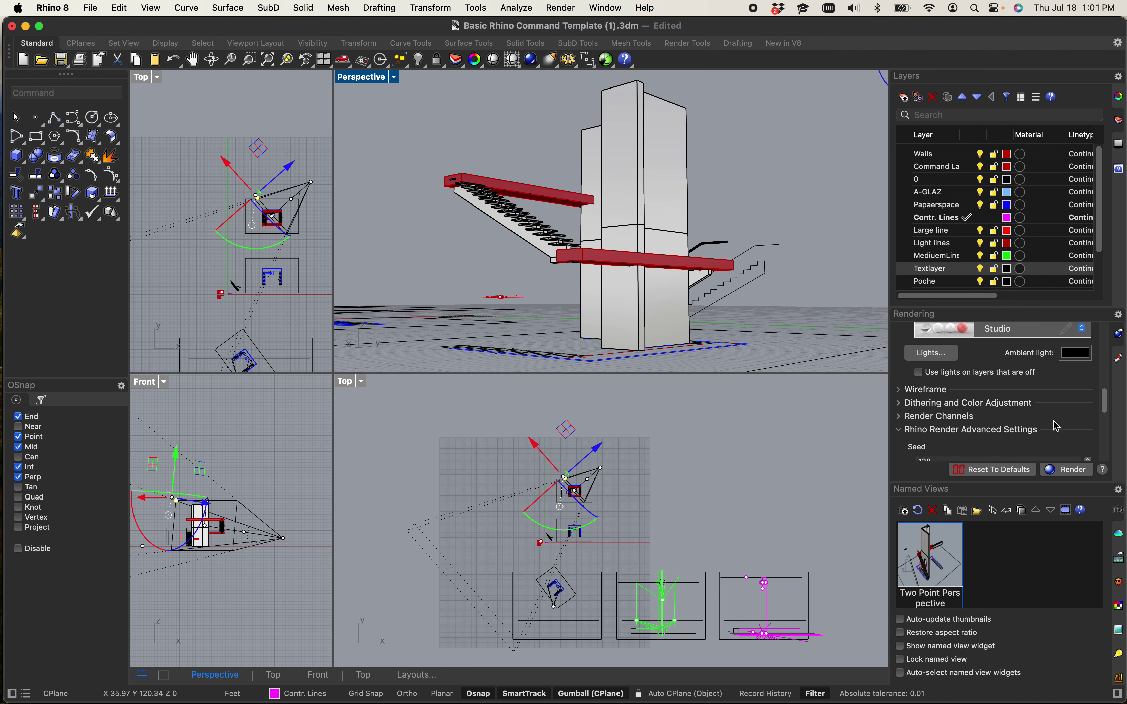
pyautogui.scroll(1, 1046, 421)
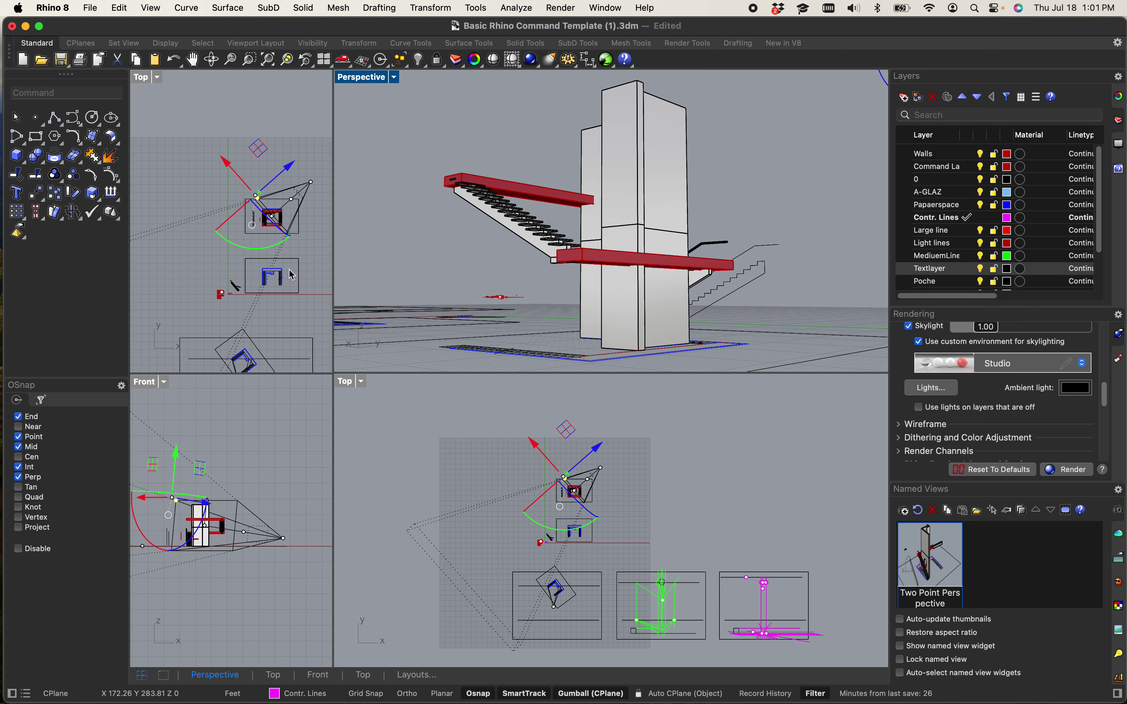
# - Activate the Top viewport and select the camera's target point in the Front view
pyautogui.click(302, 187)
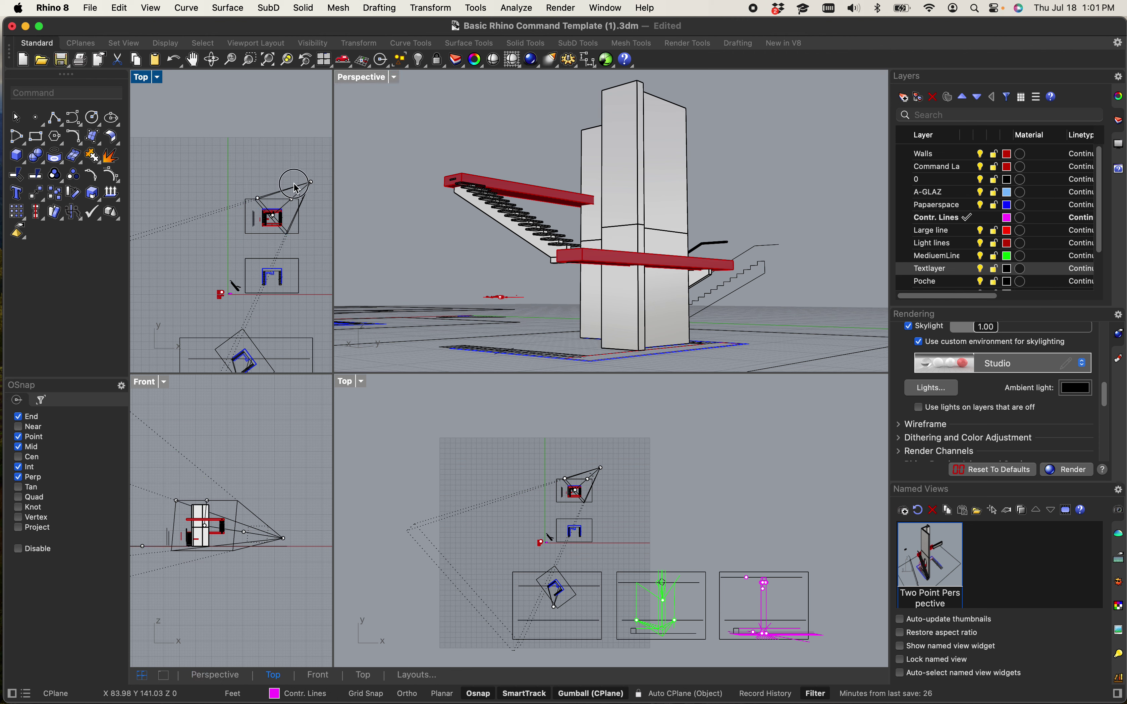
pyautogui.click(284, 539)
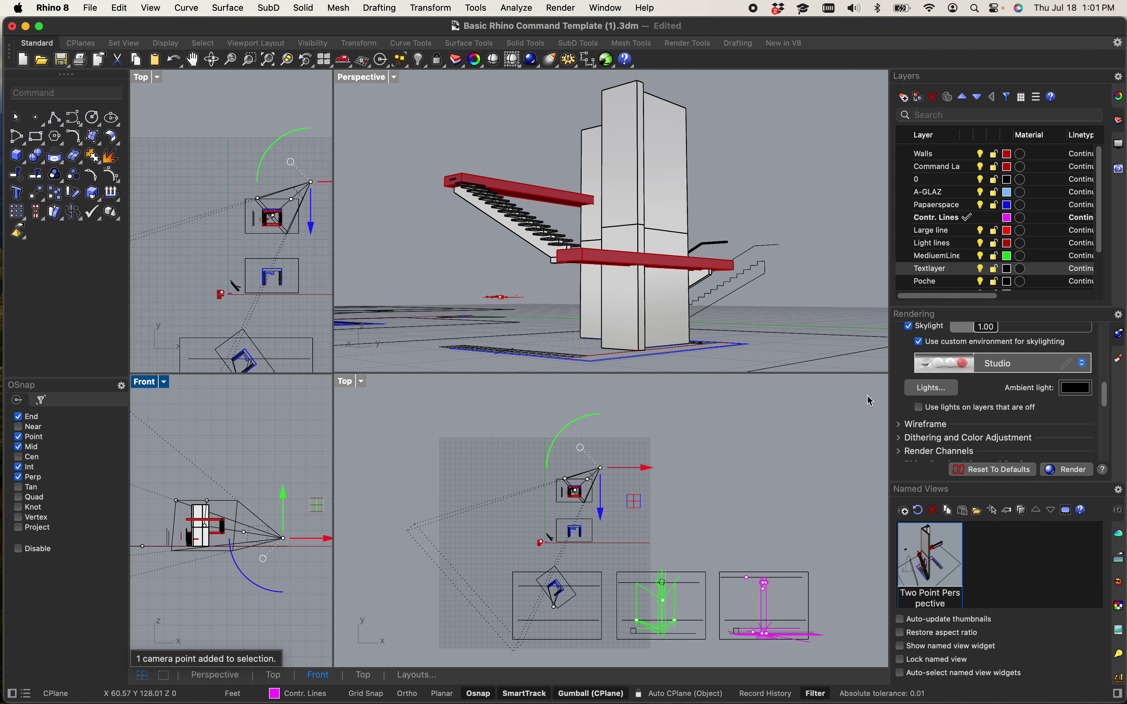
pyautogui.scroll(3, 1001, 382)
pyautogui.scroll(5, 1013, 393)
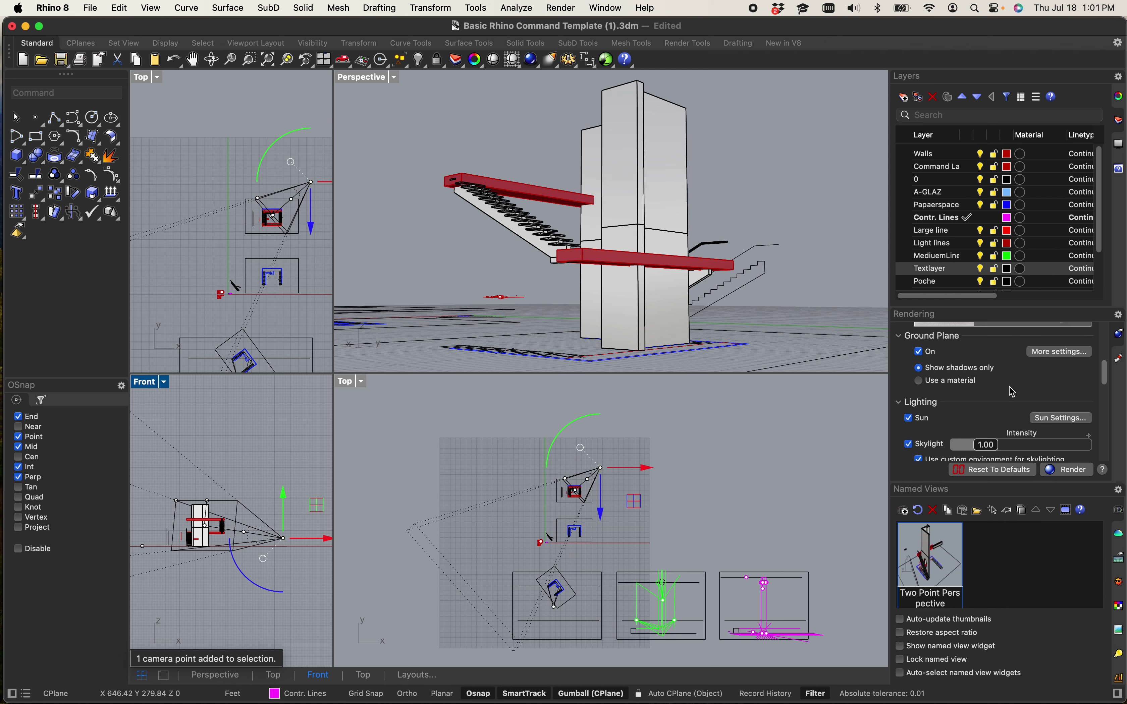
pyautogui.scroll(4, 1008, 392)
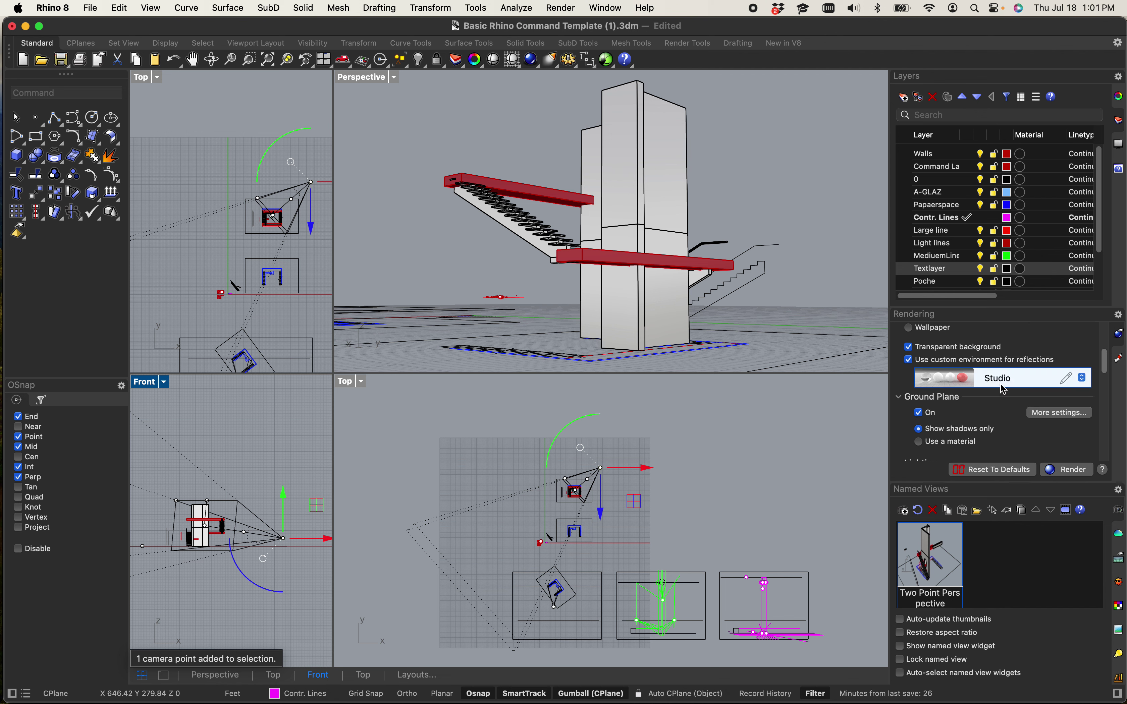
pyautogui.click(356, 81)
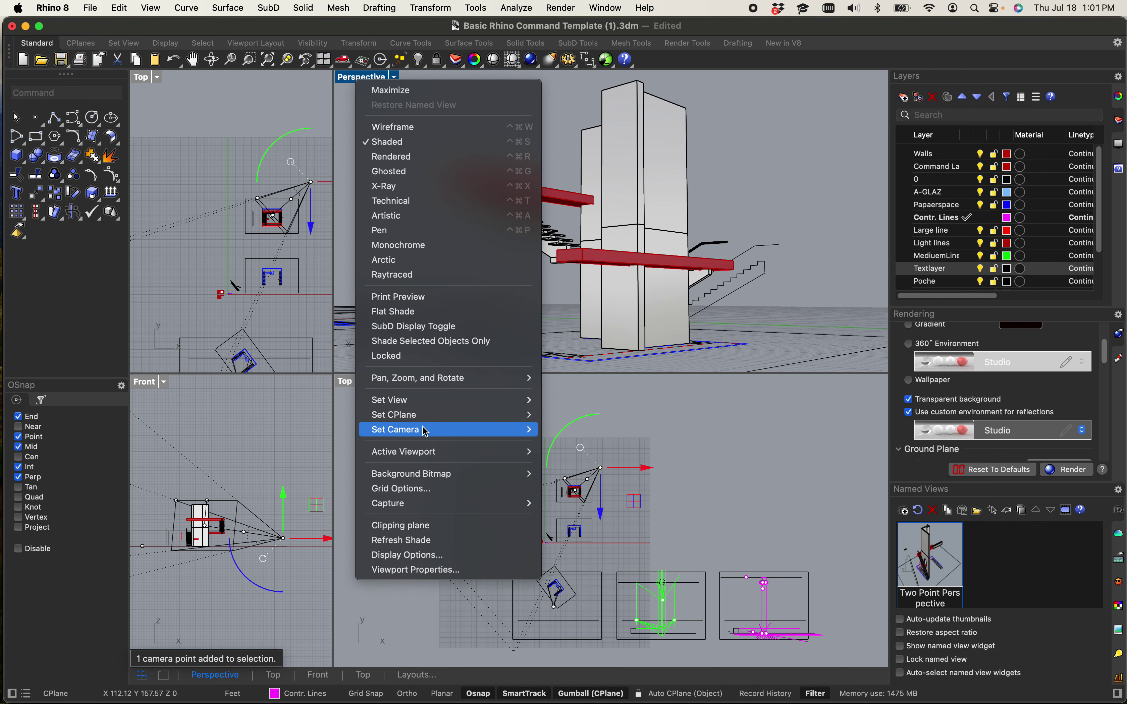
pyautogui.moveTo(425, 430)
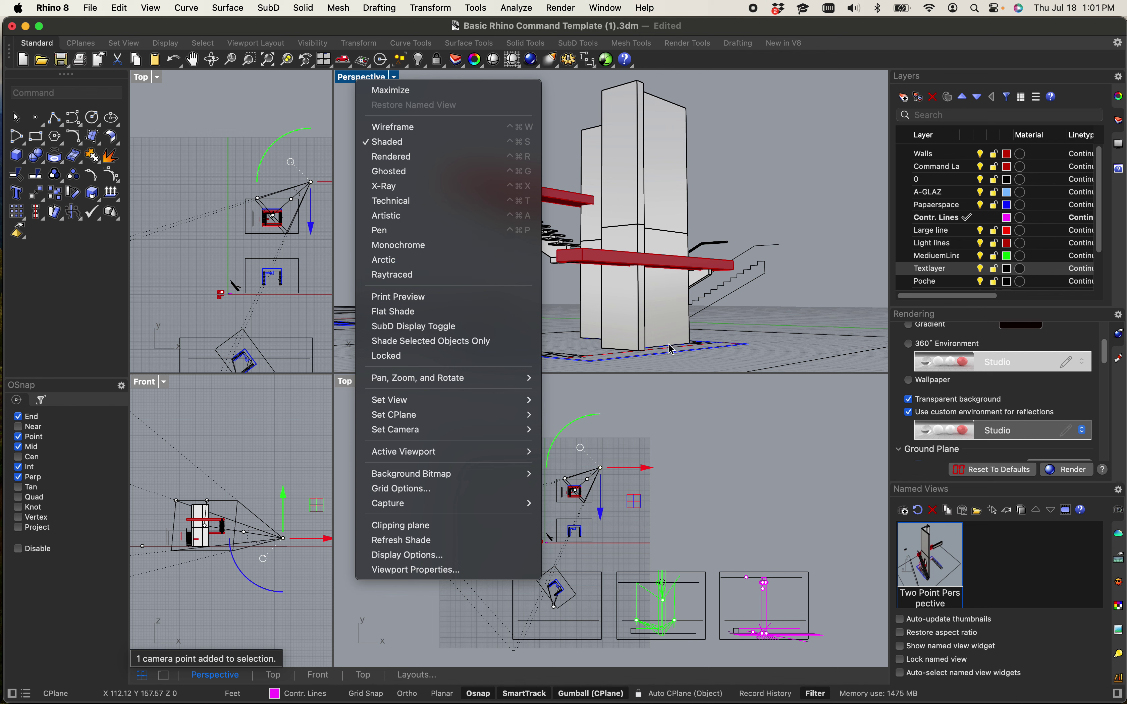
pyautogui.click(1070, 337)
pyautogui.scroll(3, 1064, 347)
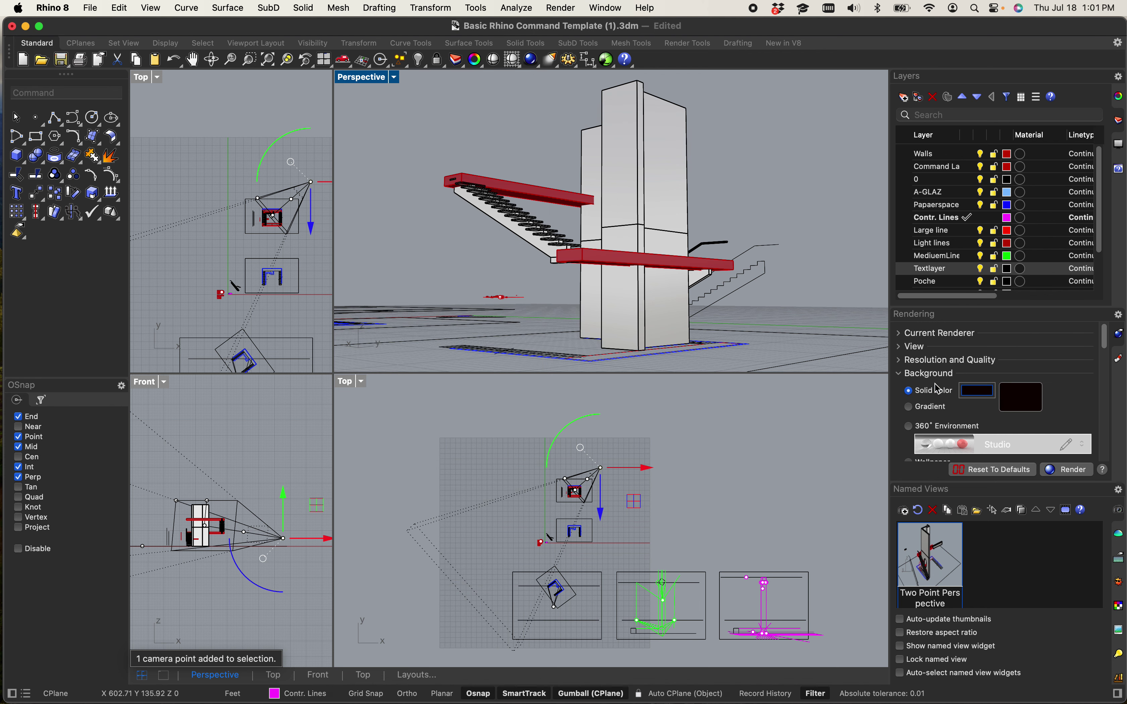
# - Expand view and quality render settings, review down to Texture Bake Quality Low, then deselect the camera
pyautogui.click(909, 347)
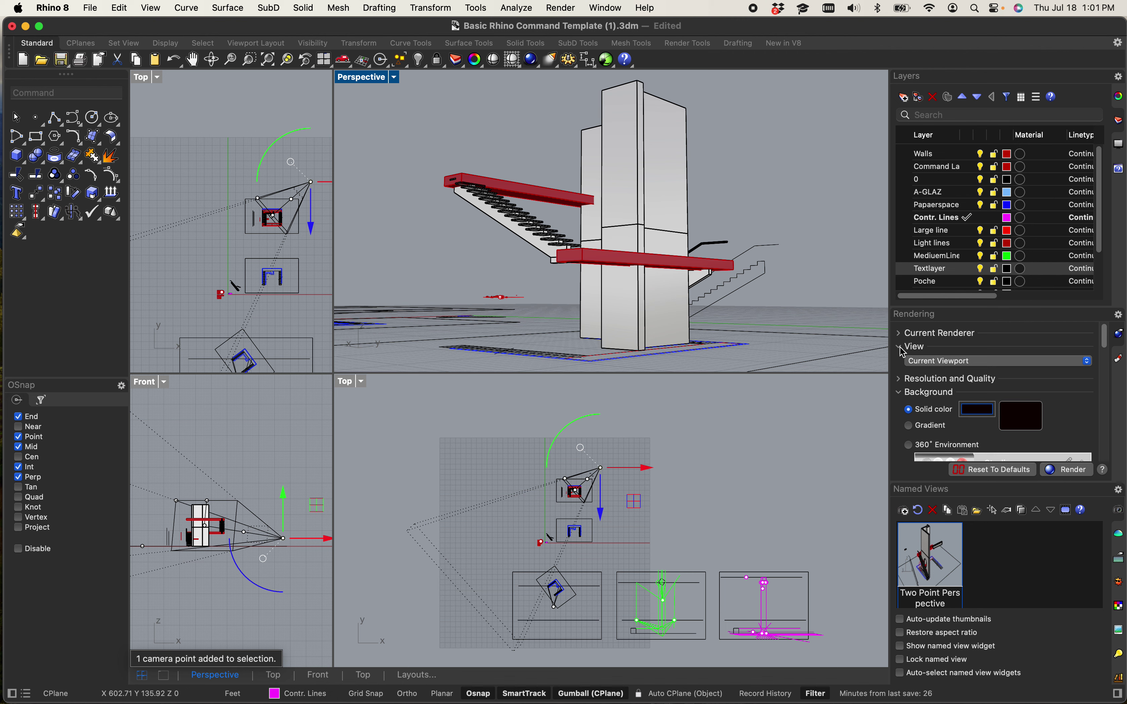
pyautogui.click(917, 387)
pyautogui.scroll(-2, 959, 396)
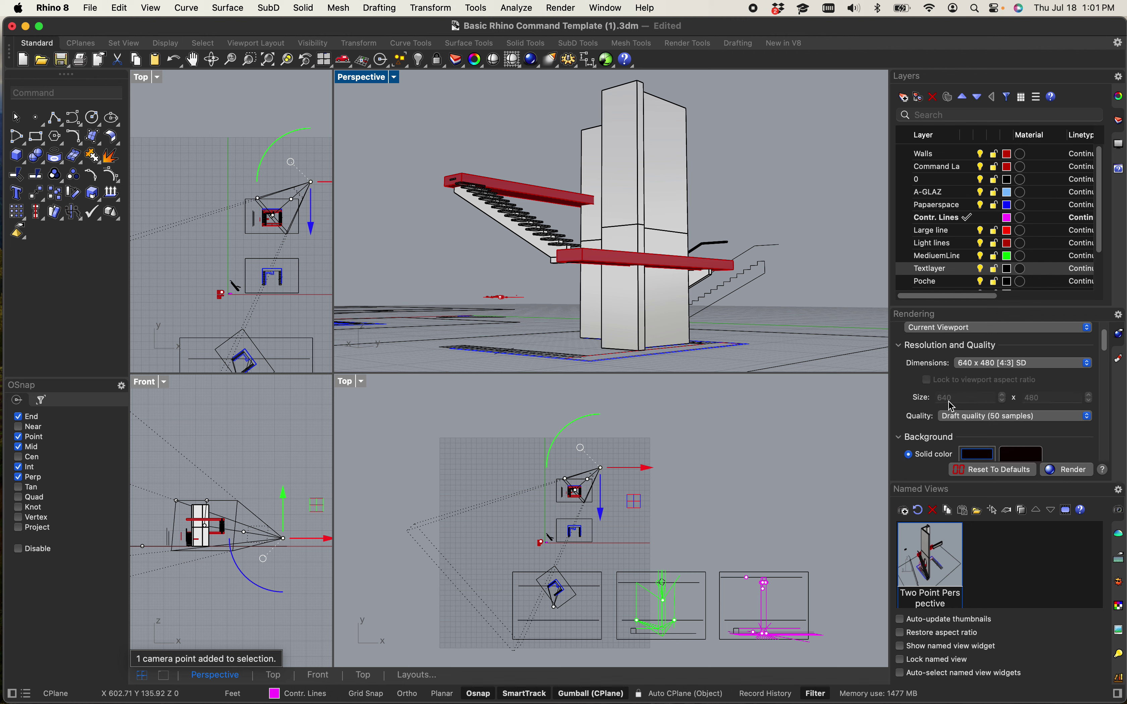
pyautogui.scroll(-5, 952, 405)
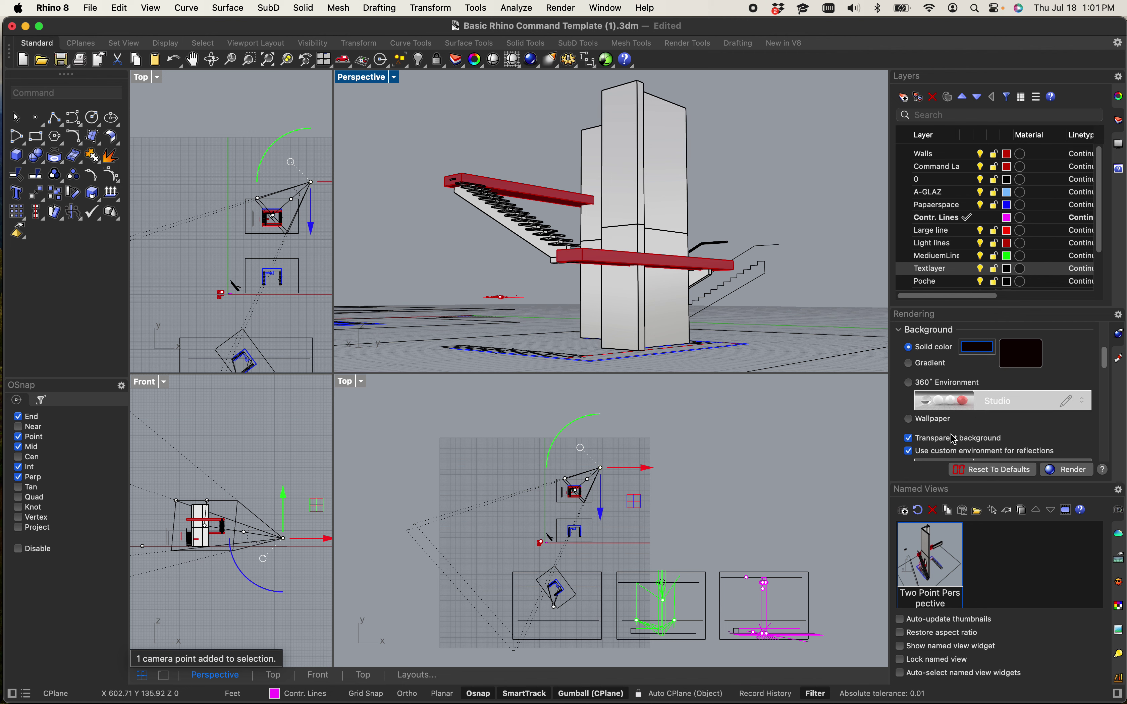
pyautogui.scroll(-2, 957, 439)
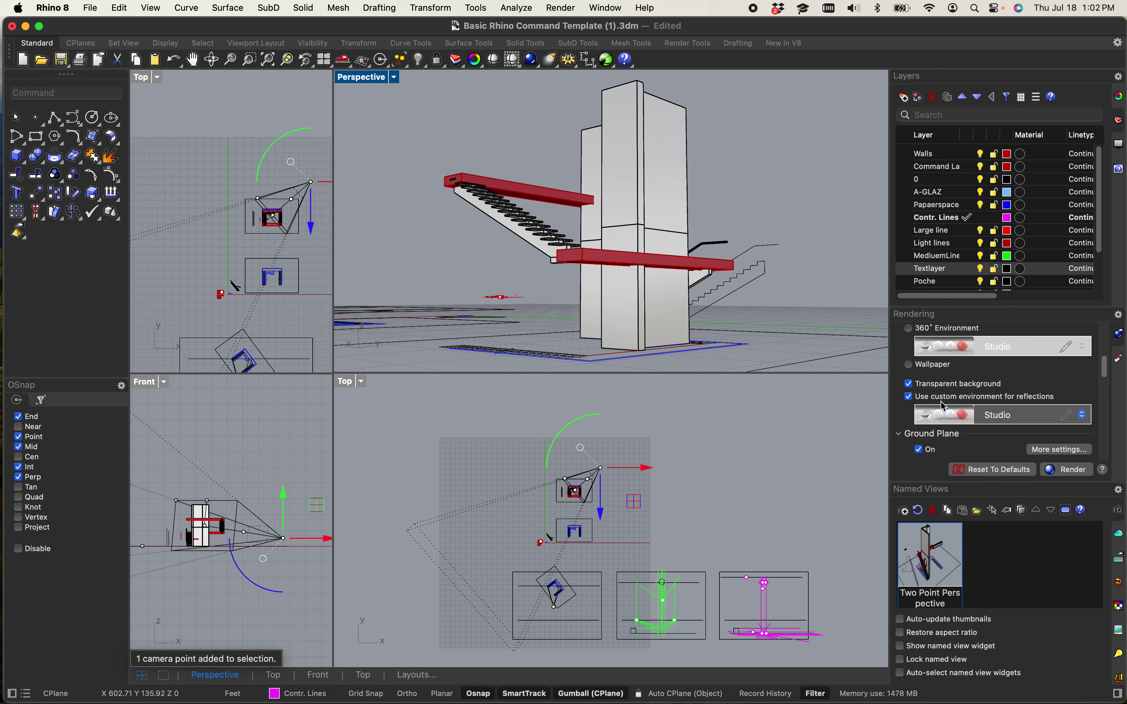
pyautogui.scroll(-1, 943, 391)
pyautogui.scroll(-1, 941, 391)
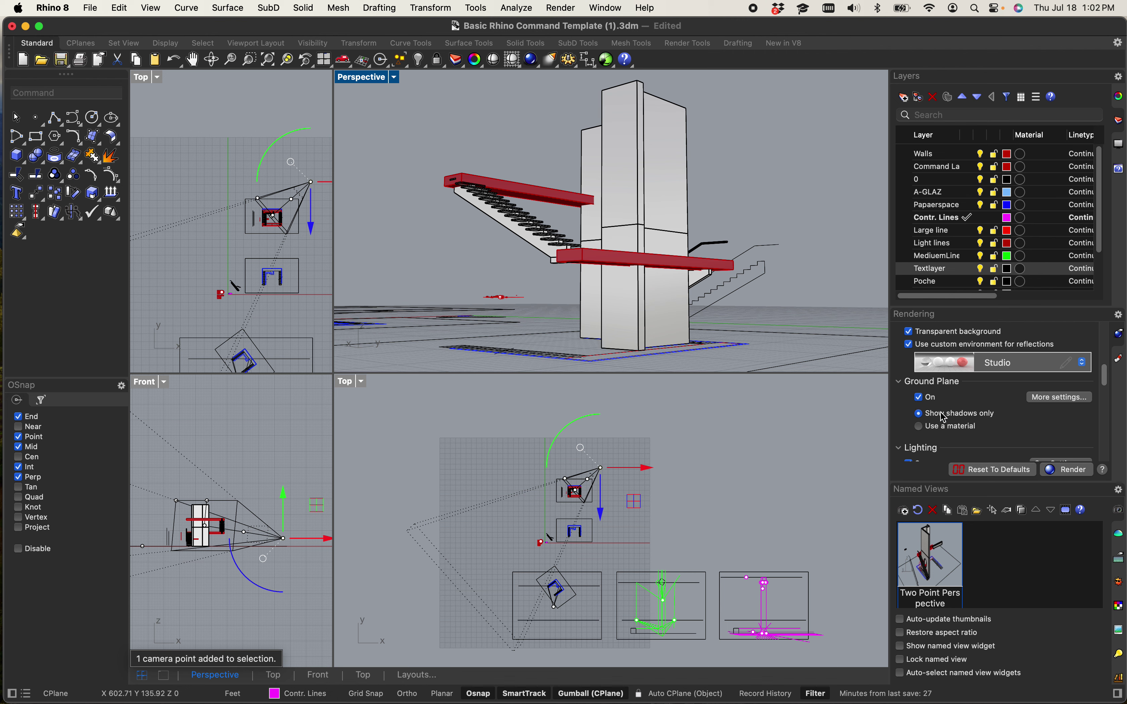
pyautogui.scroll(-2, 983, 408)
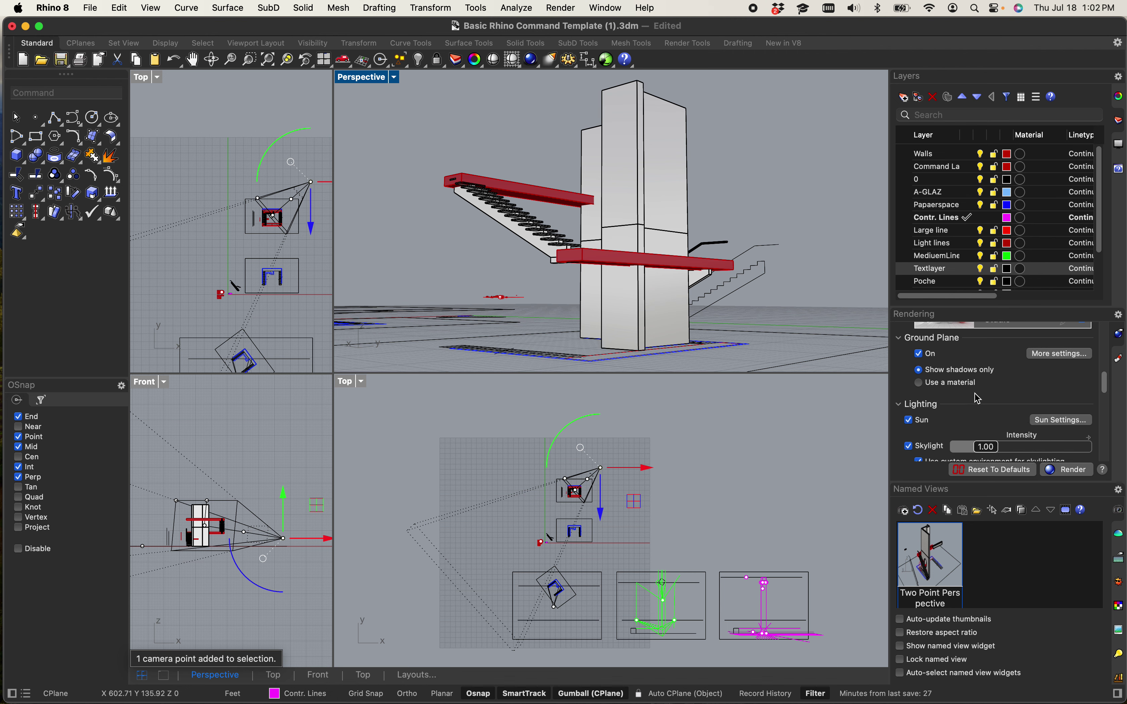
pyautogui.scroll(-1, 959, 398)
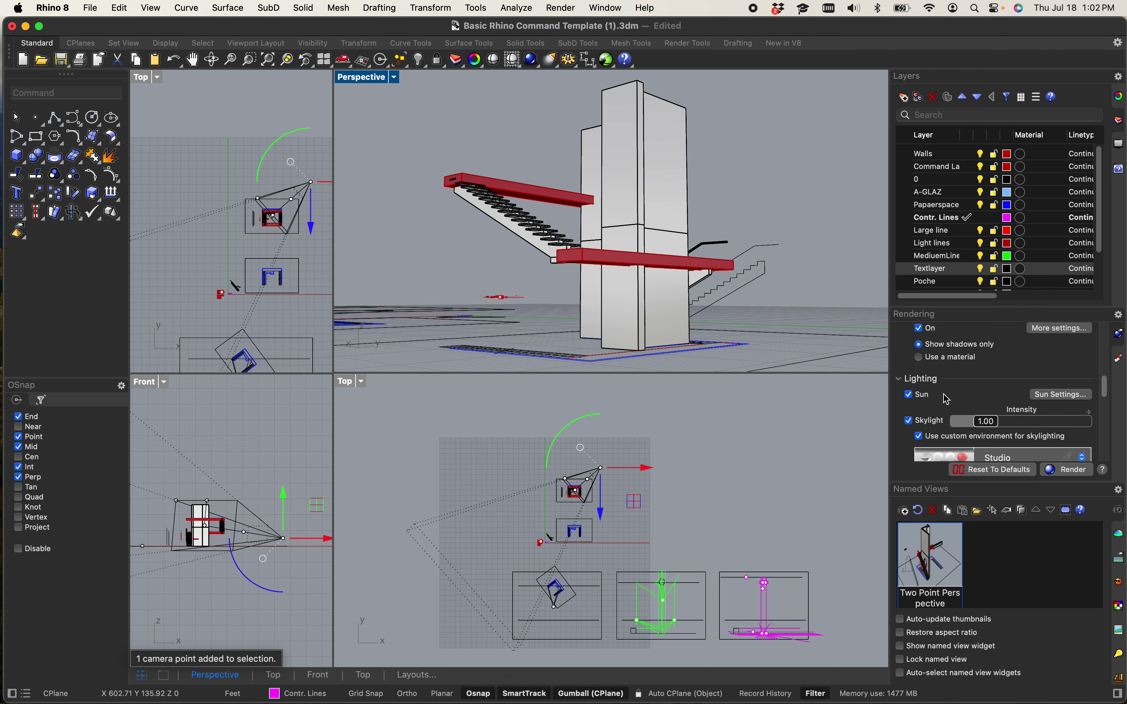
pyautogui.scroll(-5, 981, 388)
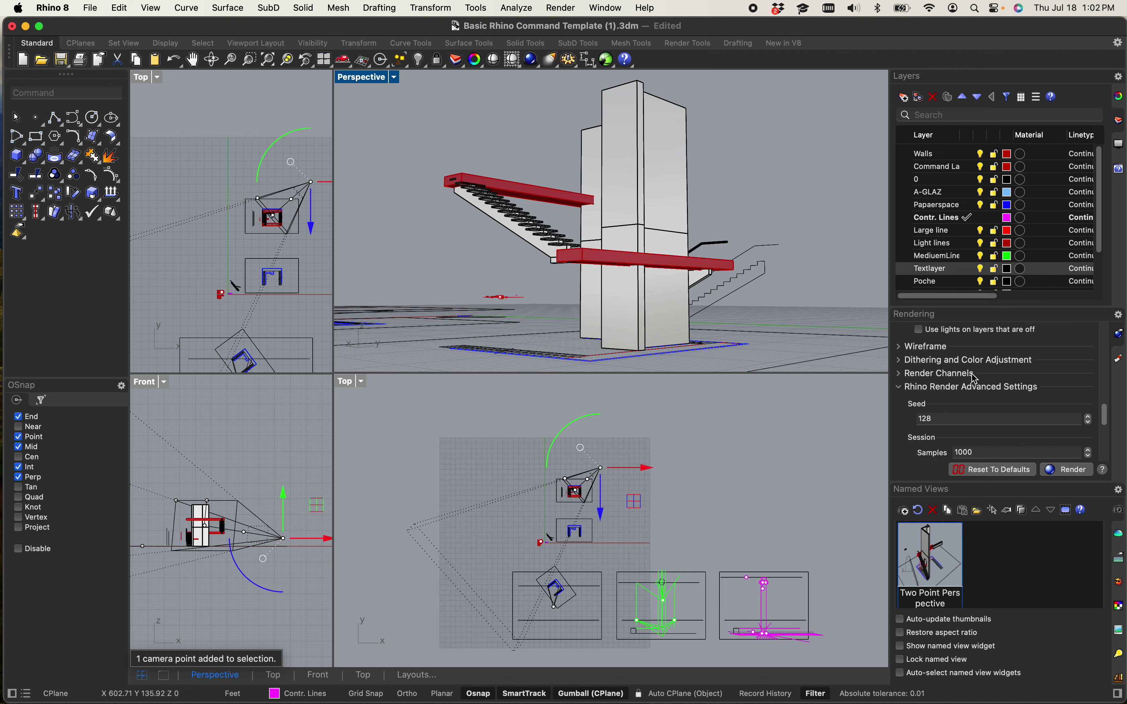
pyautogui.scroll(-2, 975, 379)
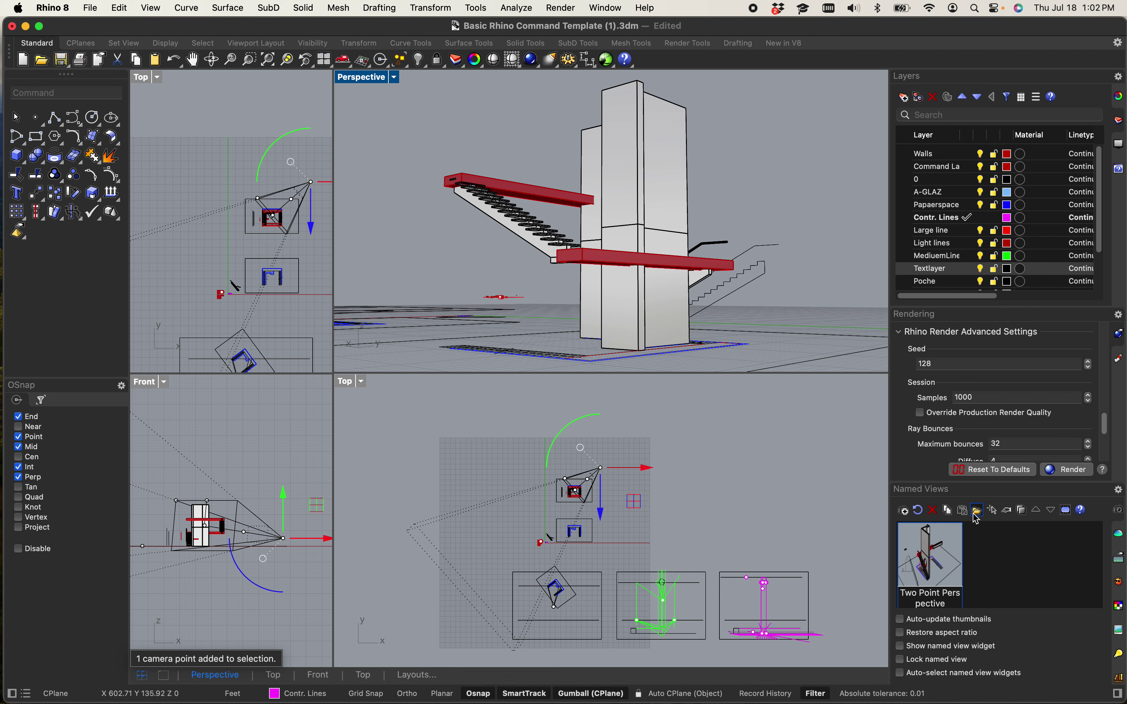
pyautogui.scroll(-1, 982, 414)
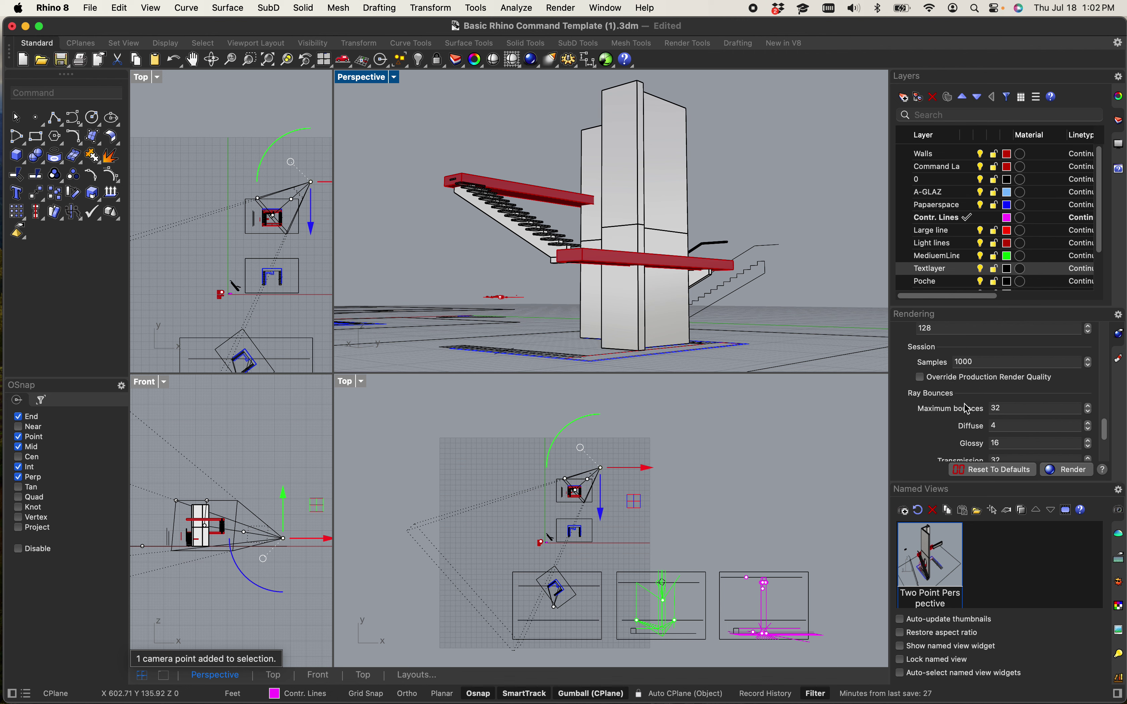
pyautogui.scroll(-3, 969, 410)
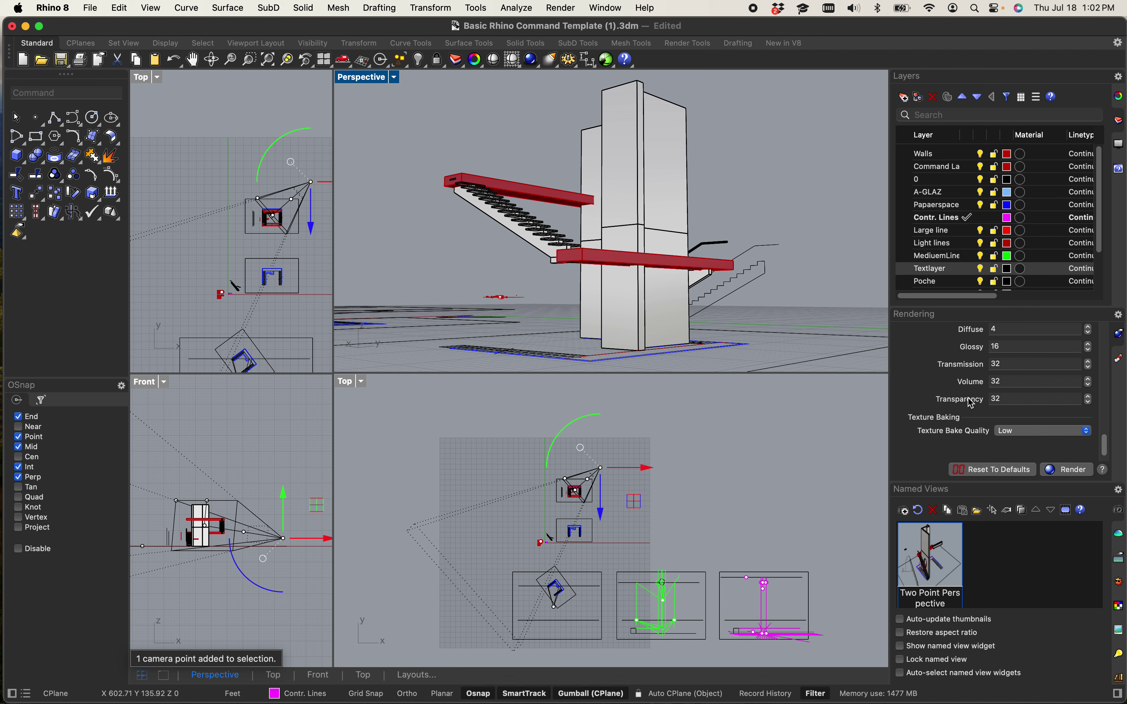
pyautogui.scroll(-1, 972, 401)
pyautogui.scroll(1, 953, 383)
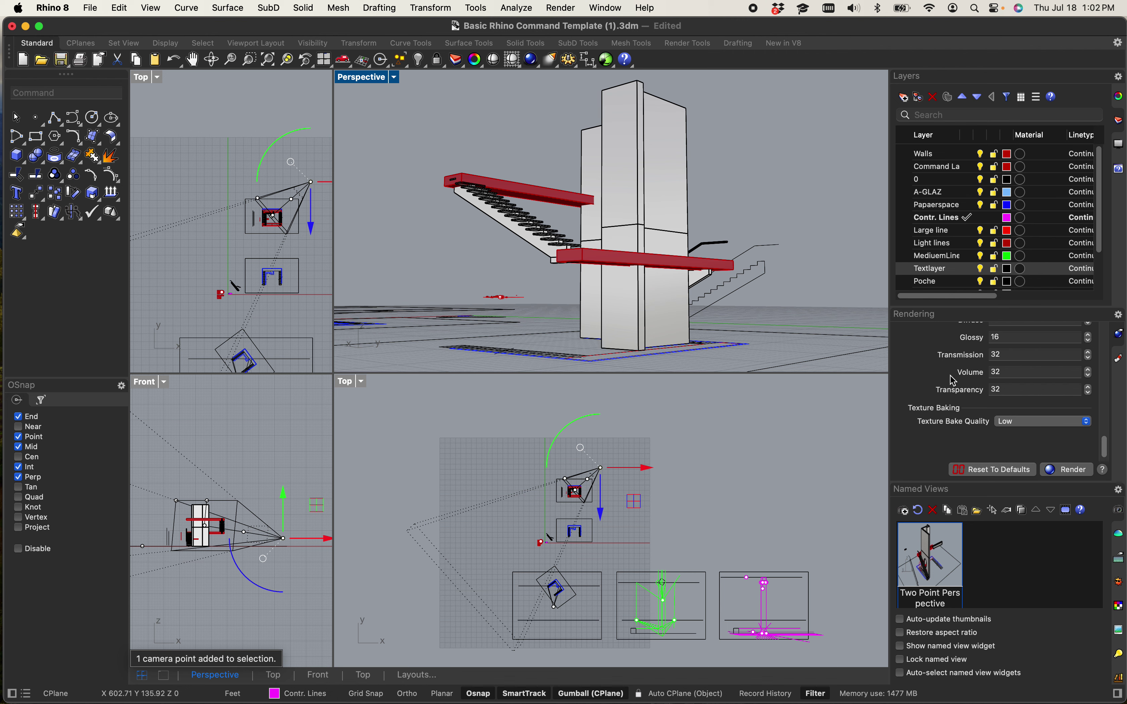
pyautogui.click(735, 181)
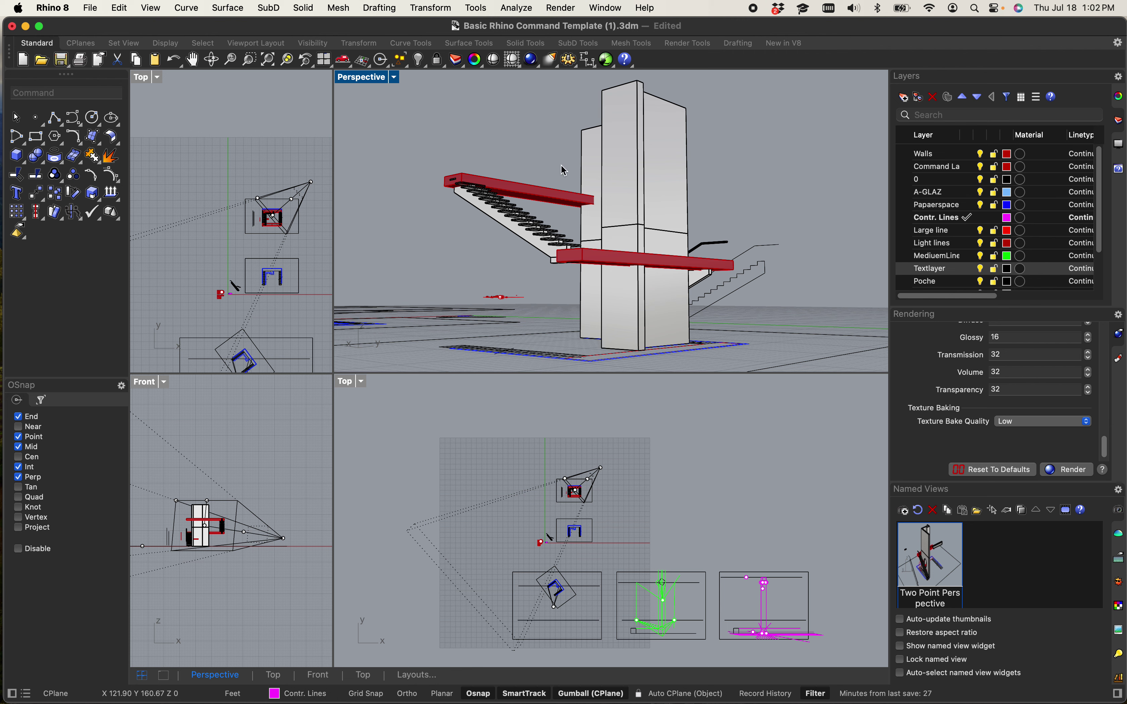
# - Save the current eye-level perspective through Named Views Save As as 'Two Point Perspective 2'
pyautogui.click(991, 564)
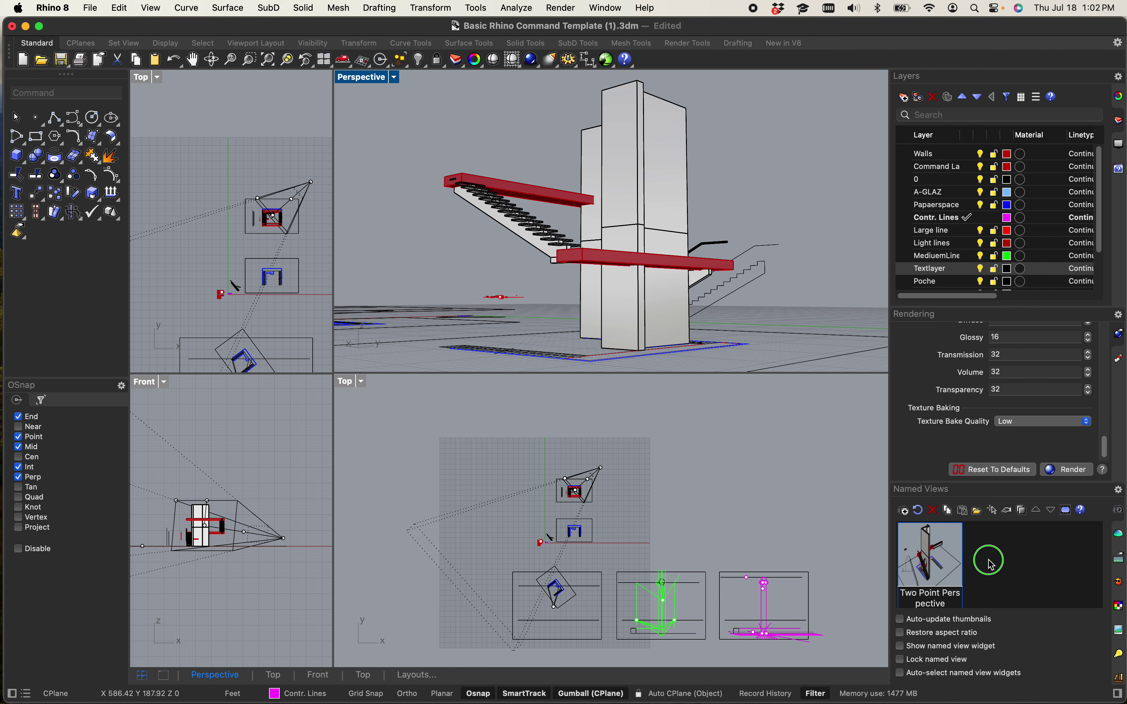
pyautogui.rightClick(988, 560)
pyautogui.click(1044, 564)
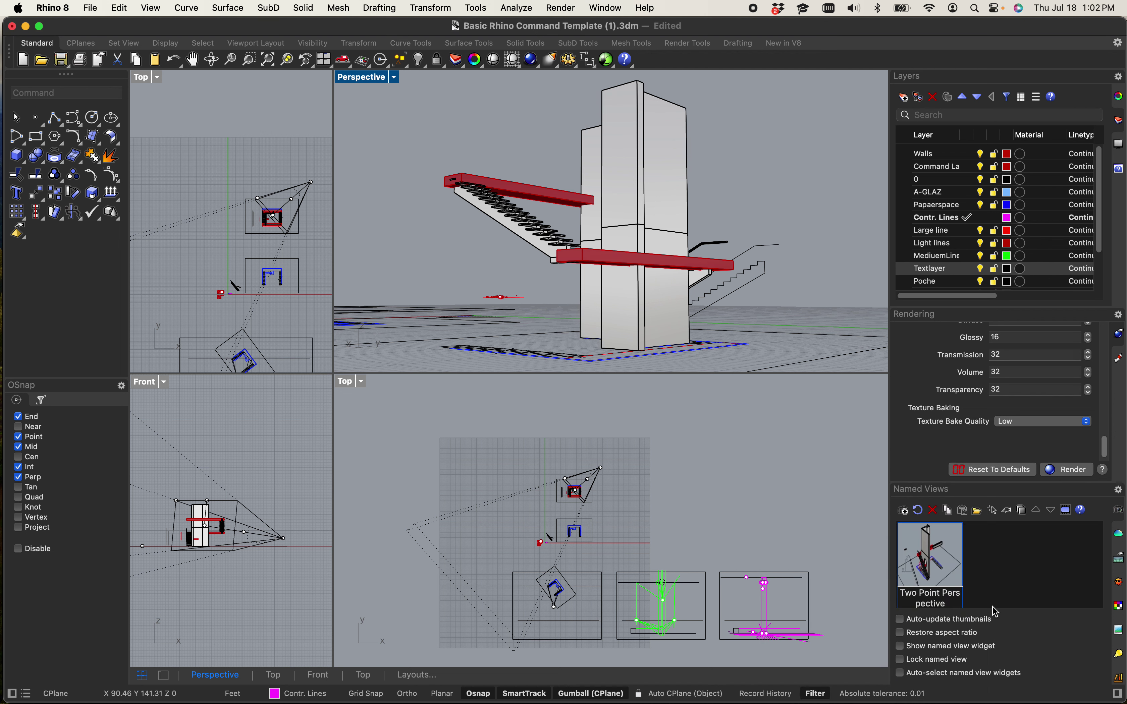
pyautogui.click(905, 511)
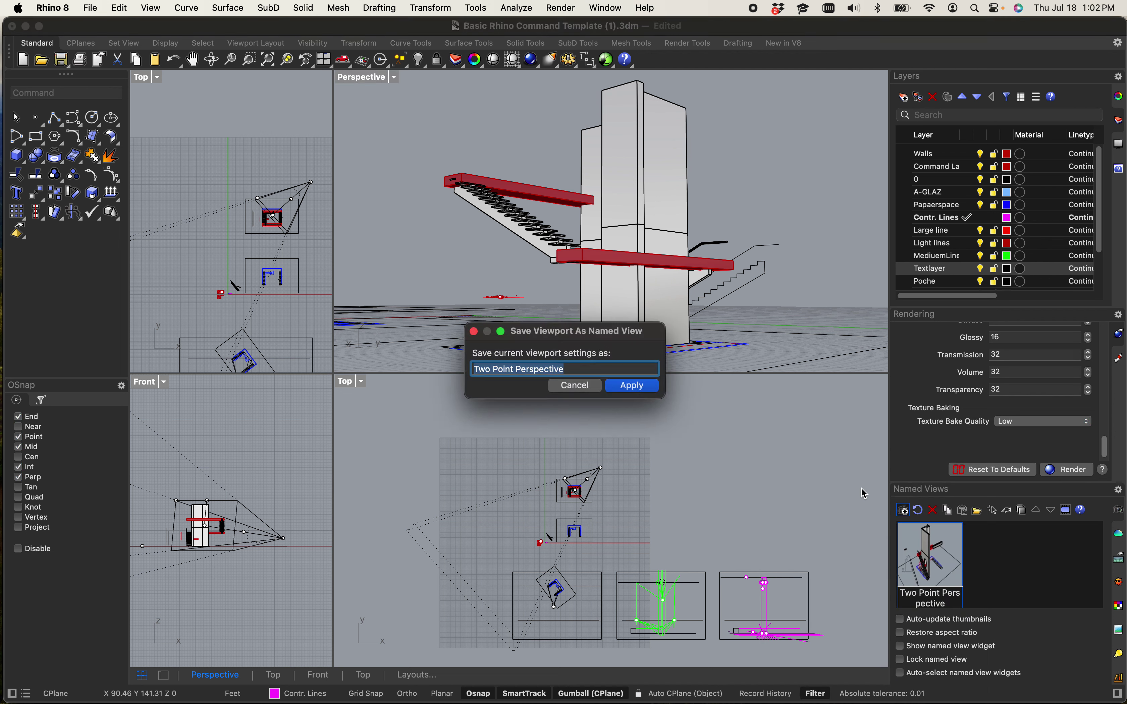
pyautogui.press('Right')
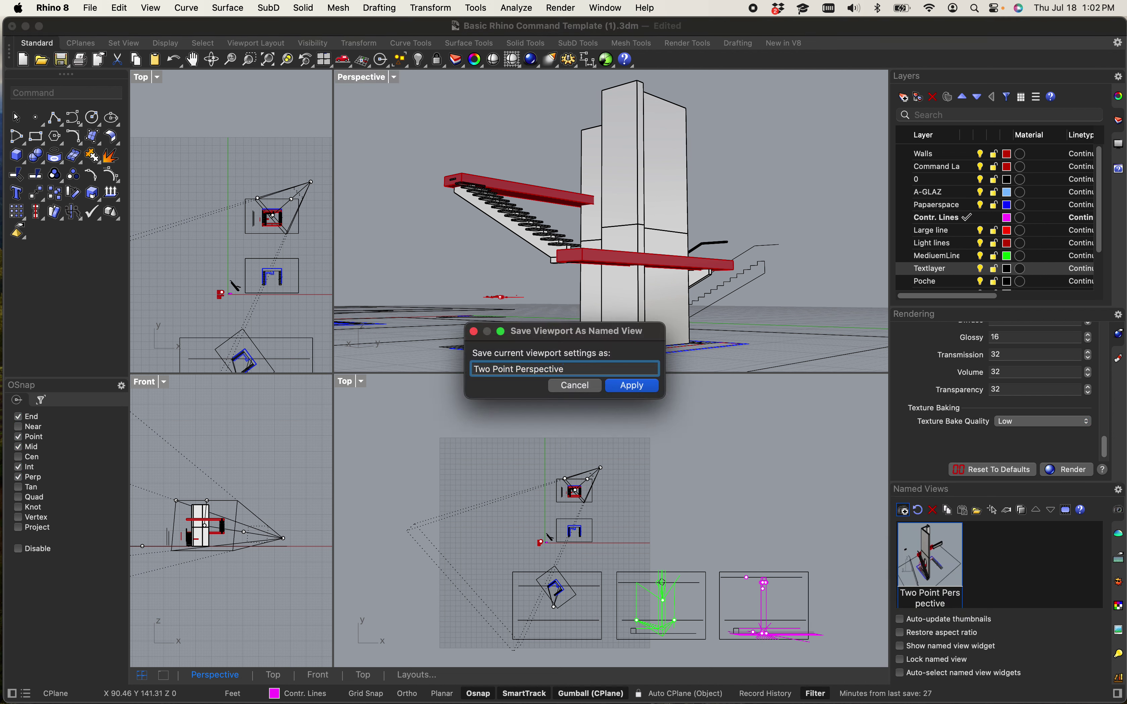
pyautogui.click(633, 386)
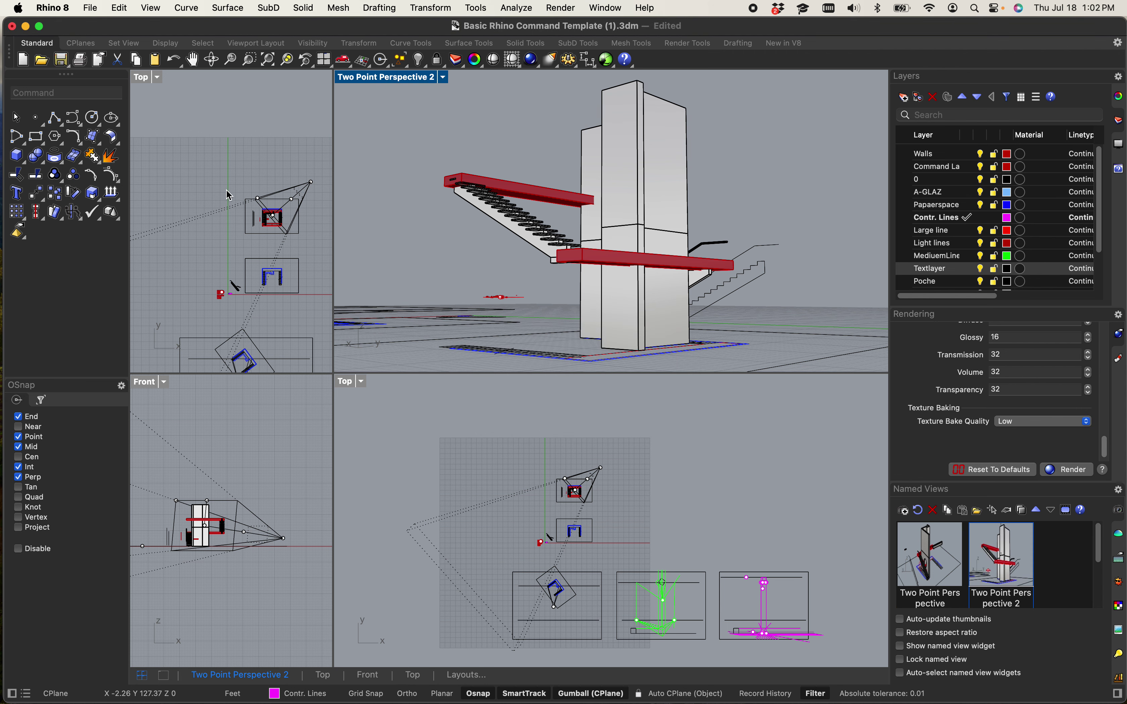
pyautogui.click(223, 164)
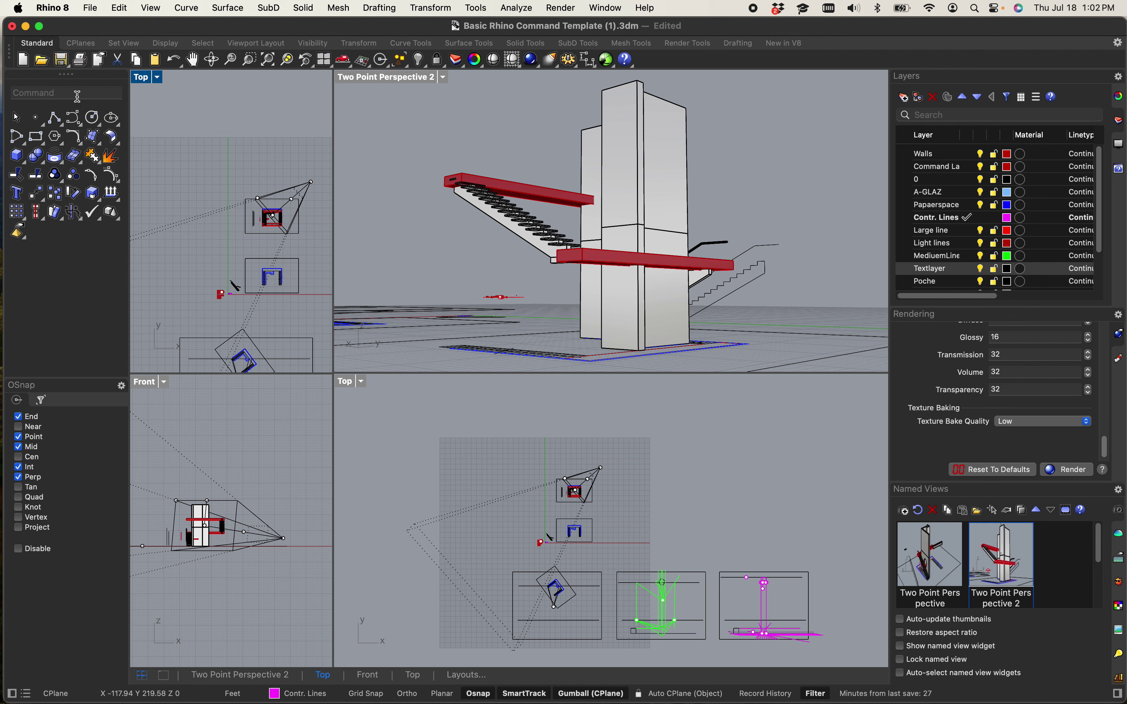
# - Hide the camera with the Camera command and window-select the whole building in Top view
pyautogui.write('Camera')
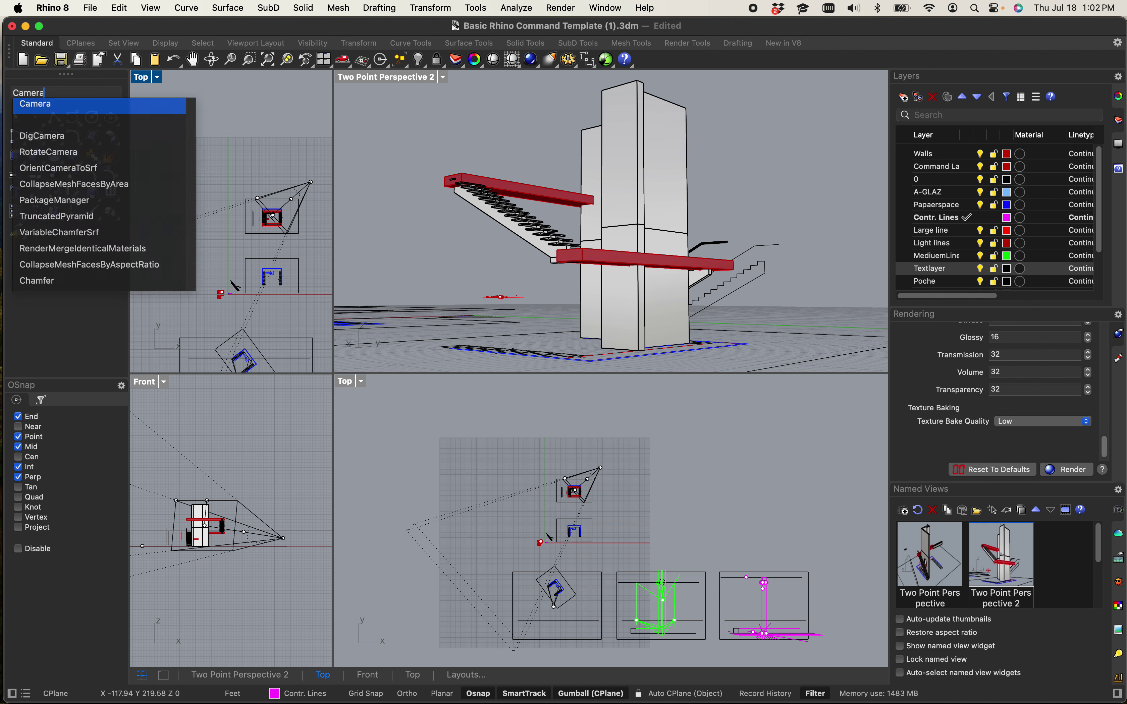
pyautogui.click(79, 103)
pyautogui.click(74, 185)
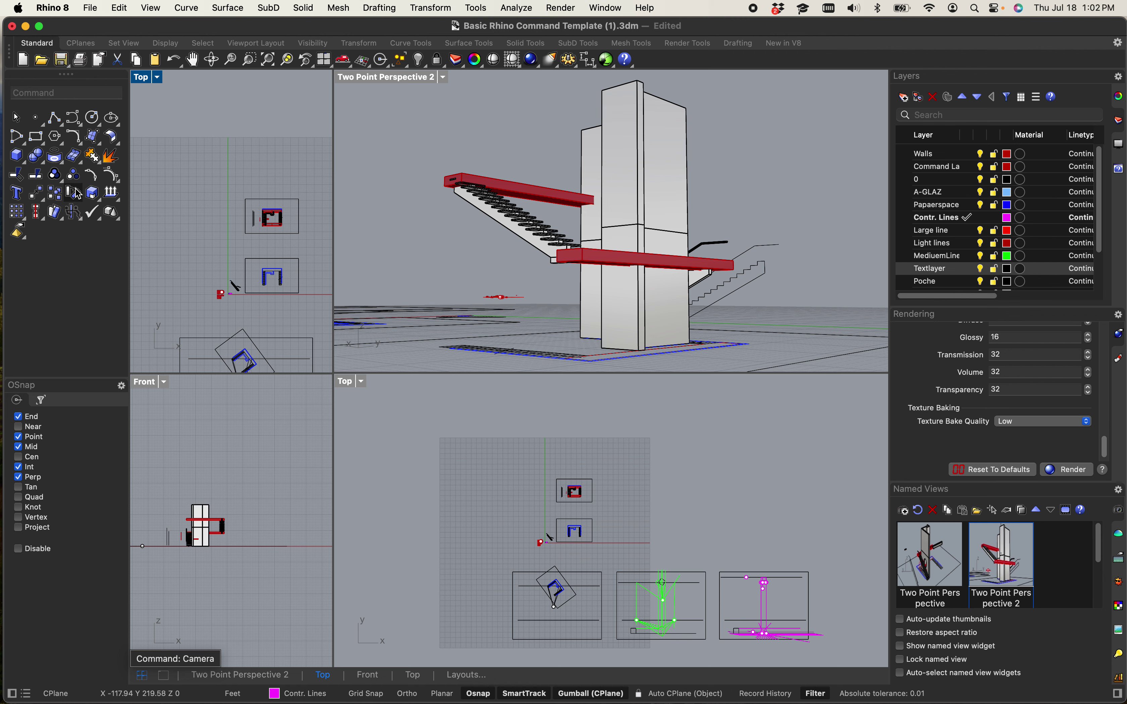
pyautogui.moveTo(229, 188); pyautogui.dragTo(319, 244)
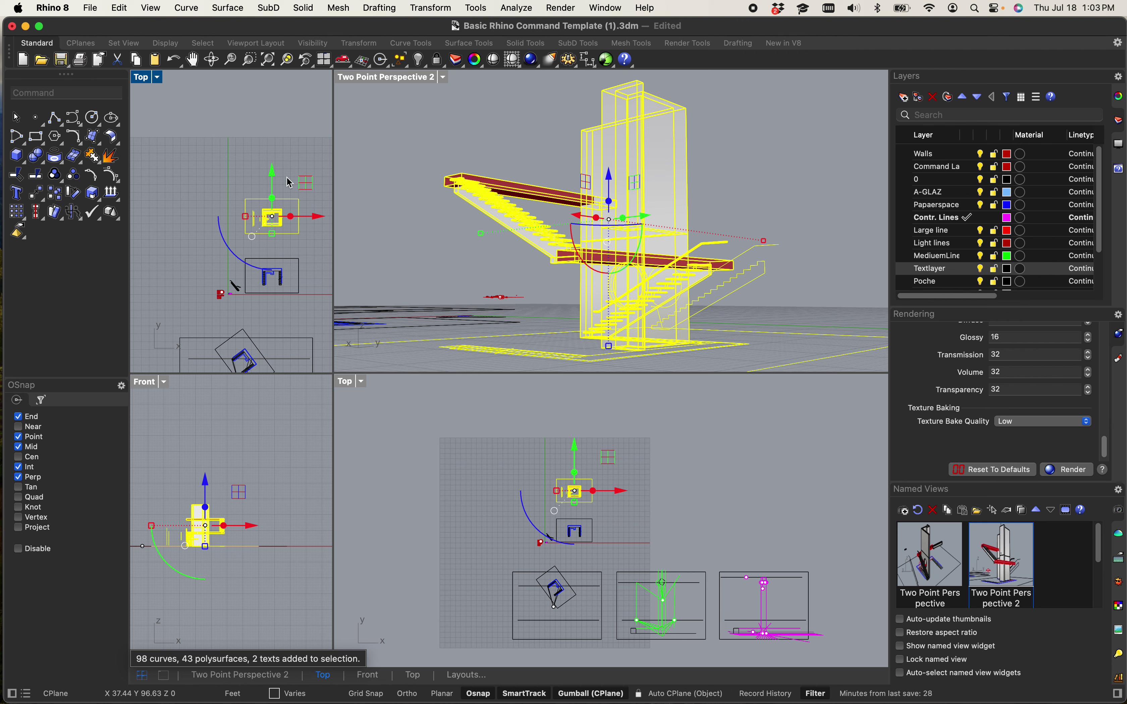
# - Run Make2D from the Two Point Perspective 2 view with hidden lines included
pyautogui.click(367, 84)
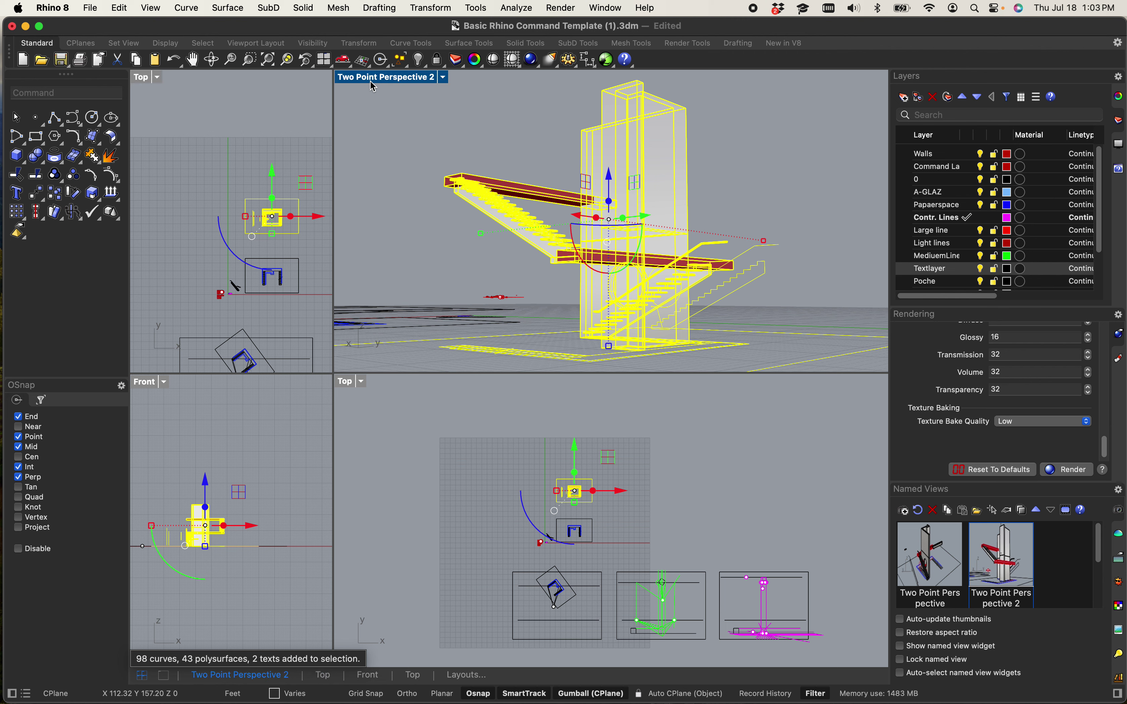
pyautogui.write('Make2D')
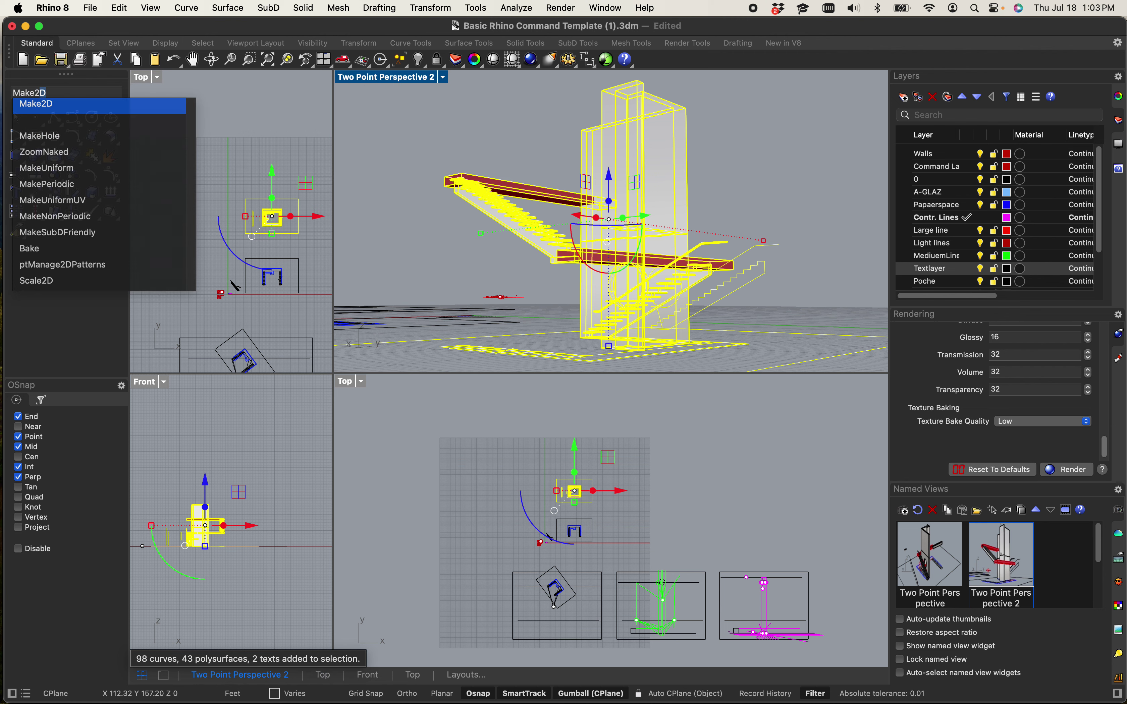
pyautogui.press('Return')
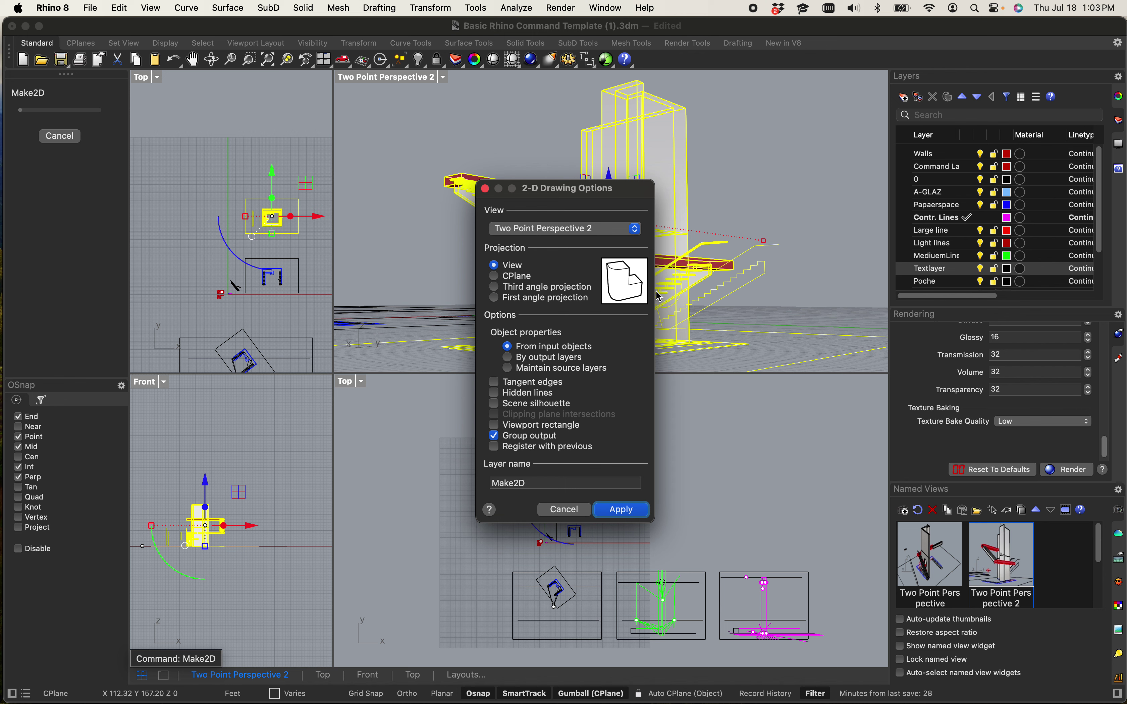
pyautogui.click(495, 393)
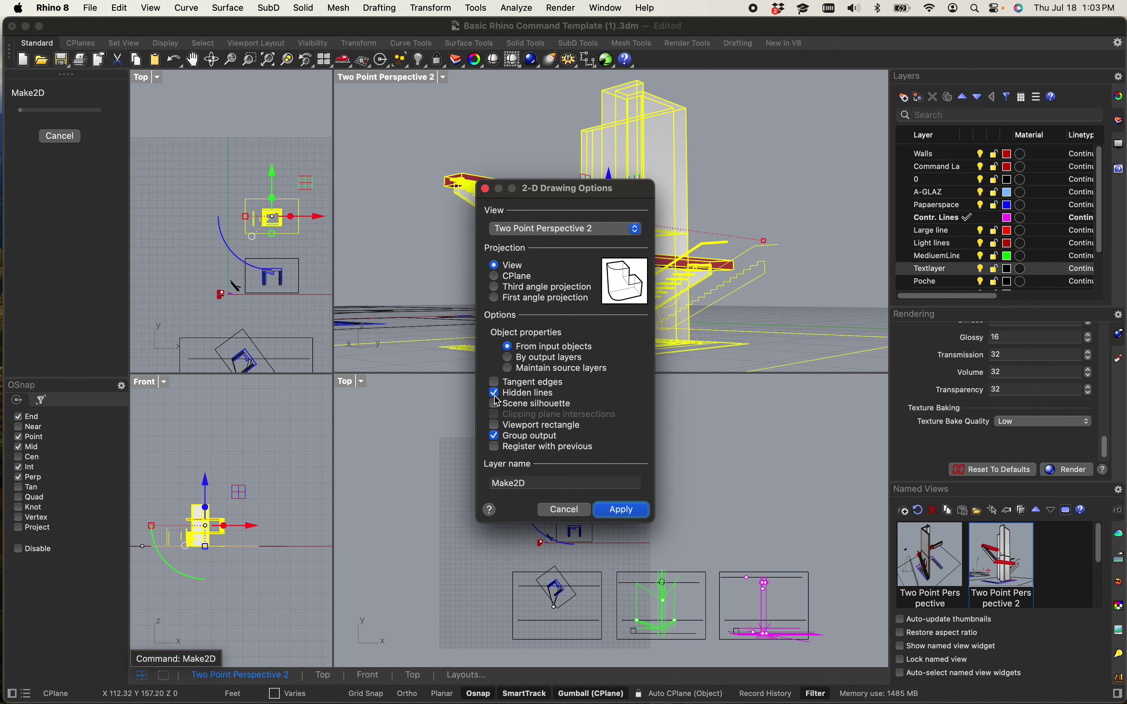
pyautogui.click(620, 511)
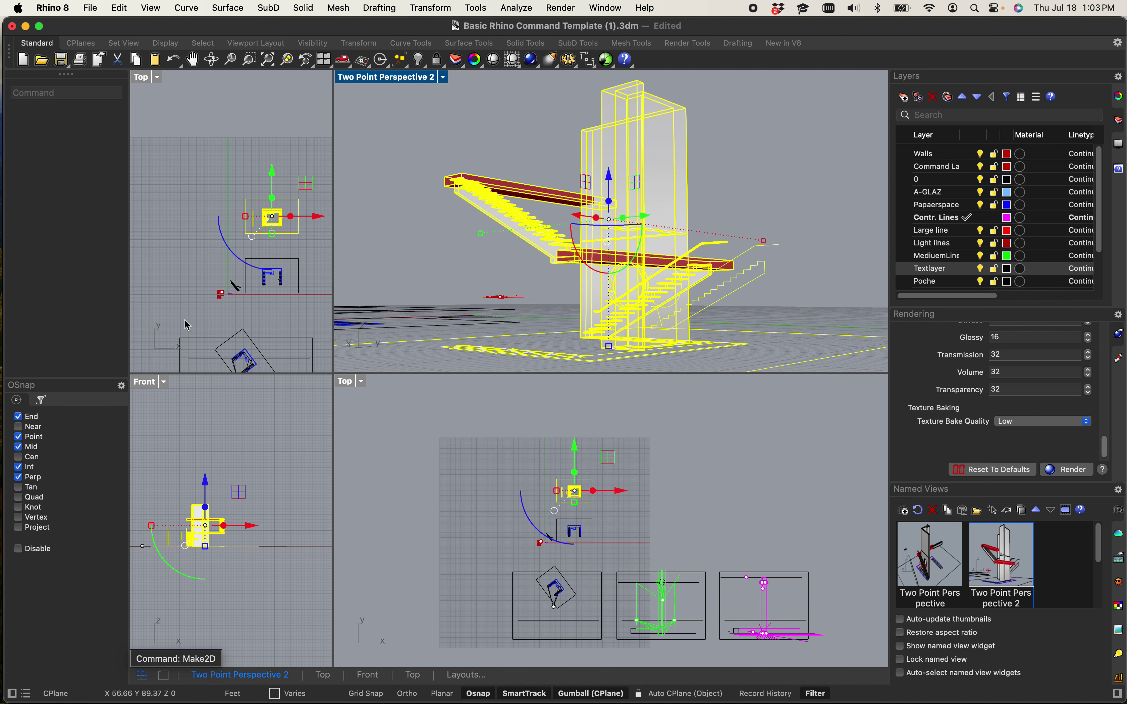
# - Maximize the Top view and move the 2D stair drawing to the right
pyautogui.scroll(10, 264, 255)
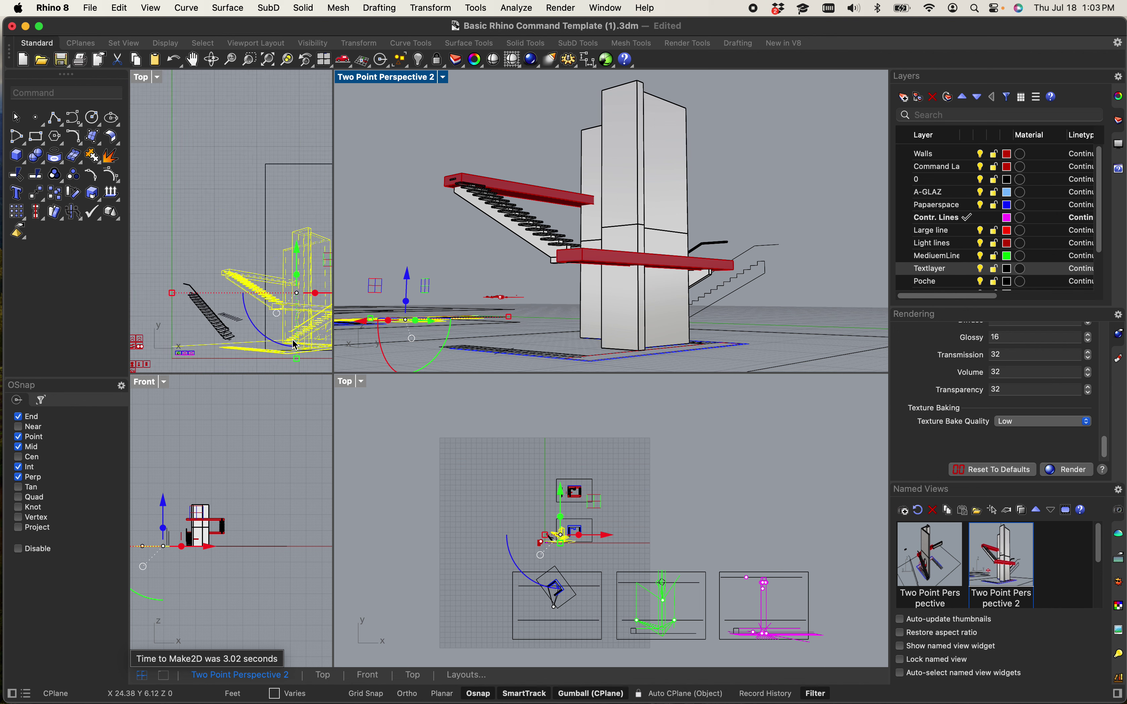
pyautogui.scroll(-8, 263, 254)
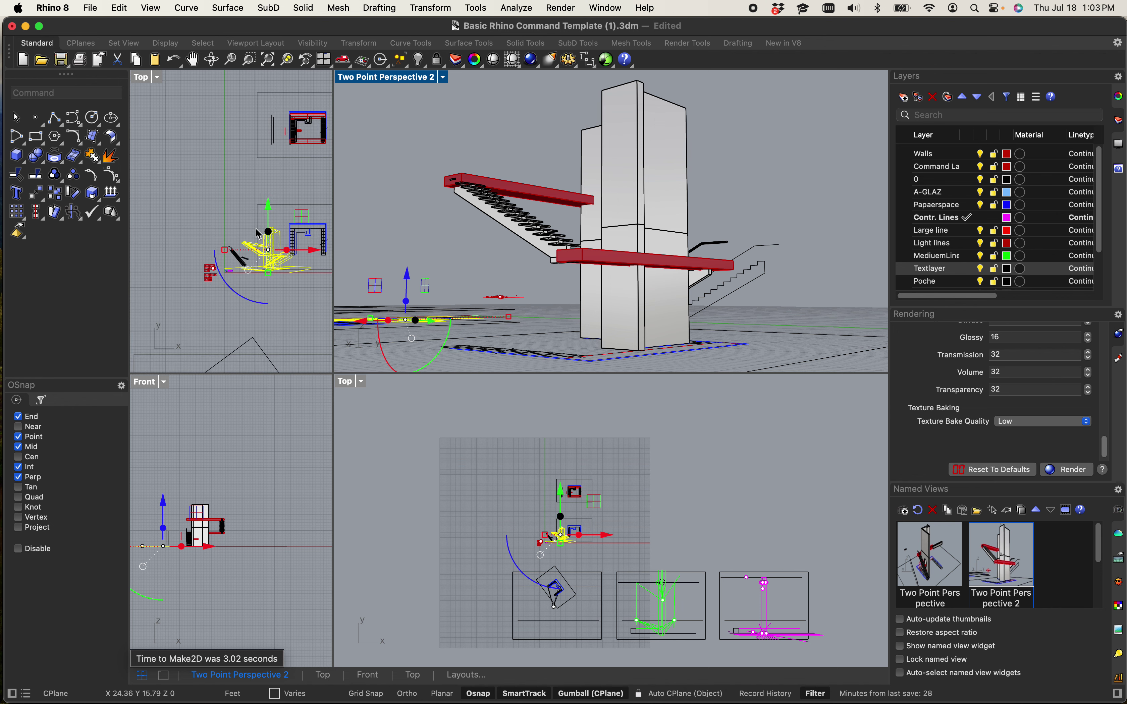
pyautogui.doubleClick(144, 80)
pyautogui.scroll(-3, 345, 356)
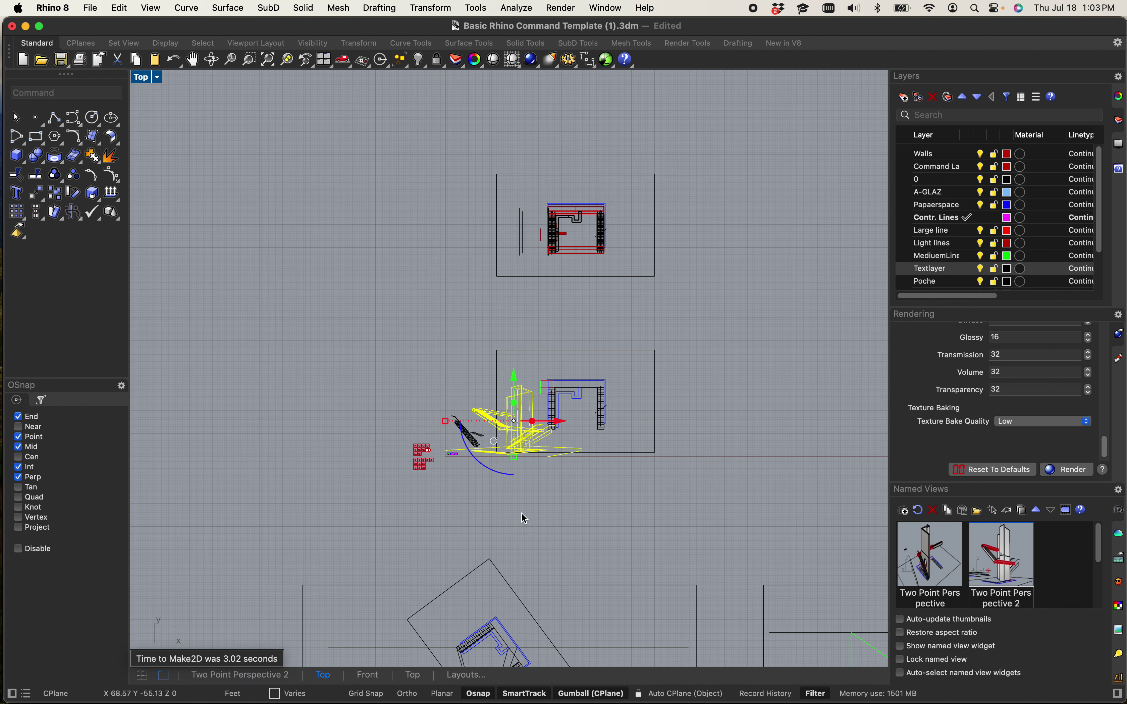
pyautogui.scroll(-4, 513, 583)
pyautogui.moveTo(555, 502); pyautogui.dragTo(694, 524)
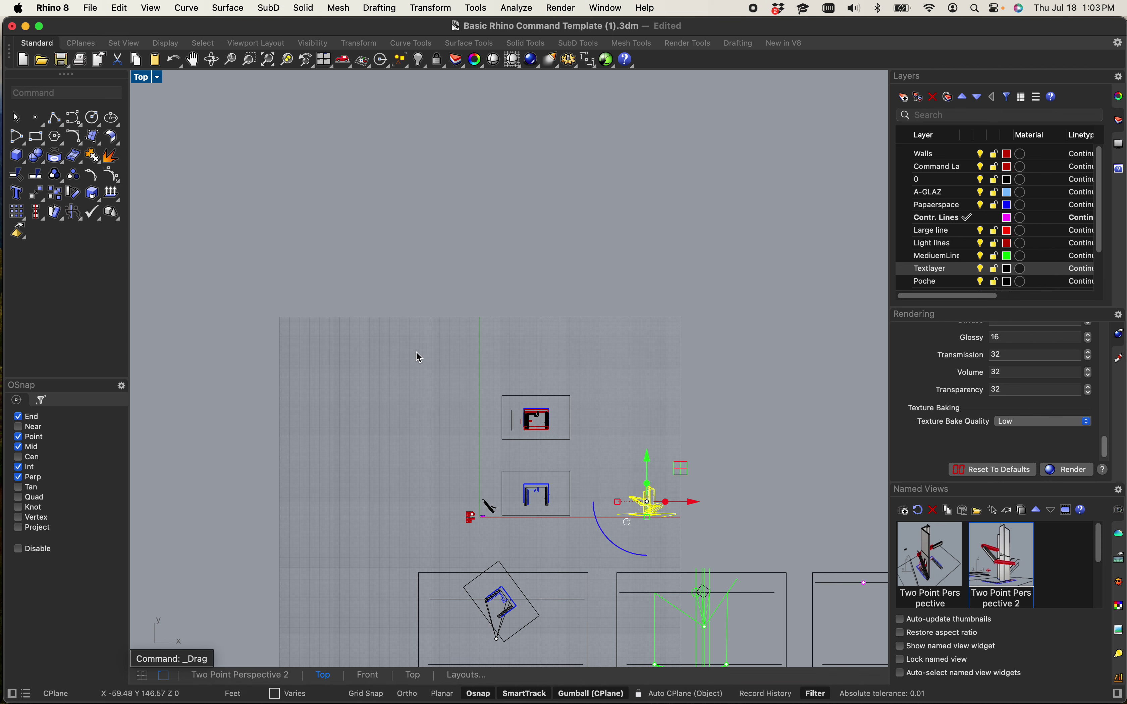
# - Window-select the two plan boxes and nearby curves and move them left
pyautogui.moveTo(397, 370); pyautogui.dragTo(599, 543)
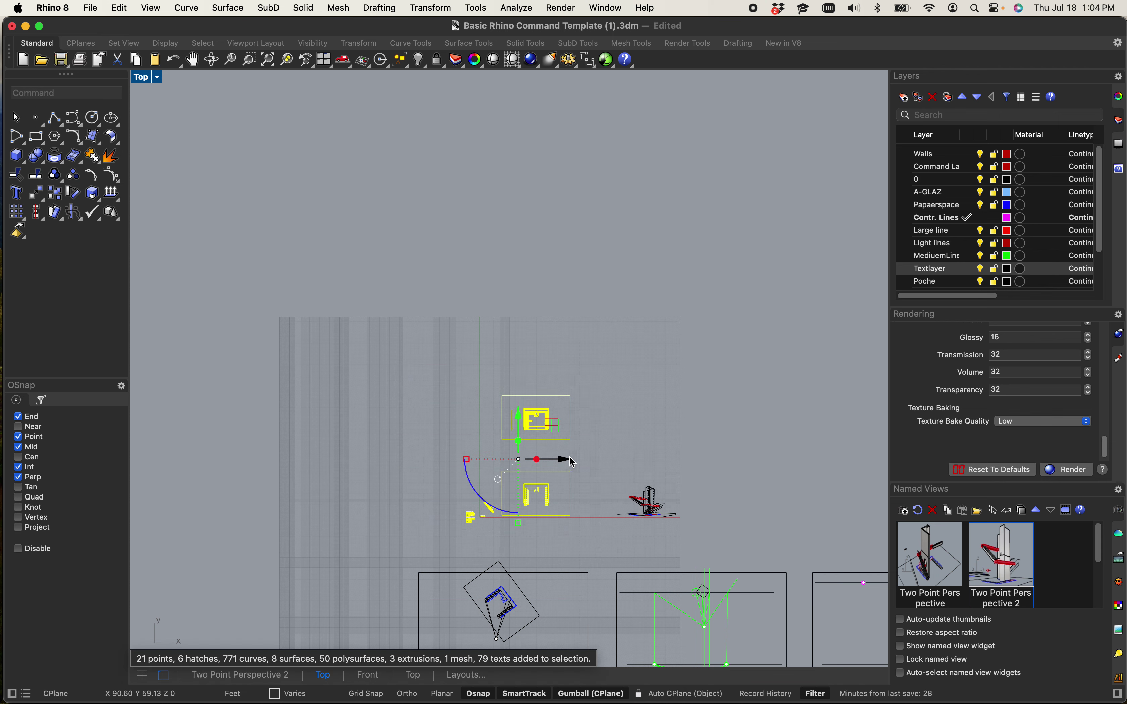
pyautogui.moveTo(557, 468); pyautogui.dragTo(373, 469)
pyautogui.scroll(6, 503, 532)
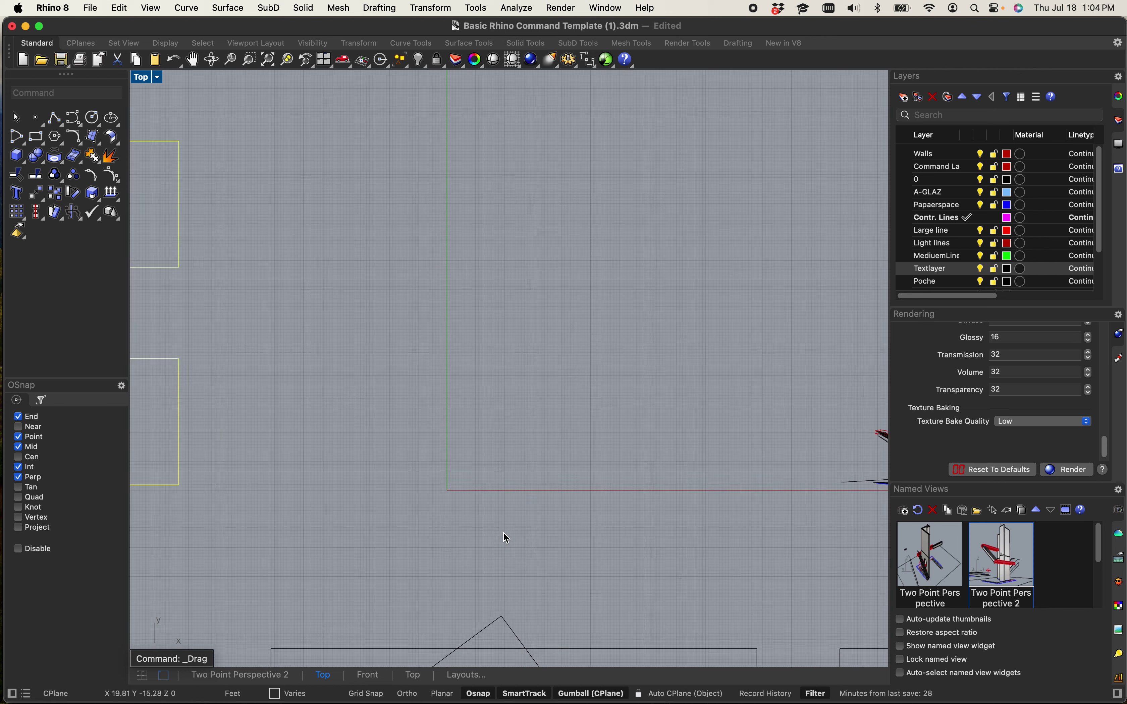
pyautogui.scroll(-5, 449, 471)
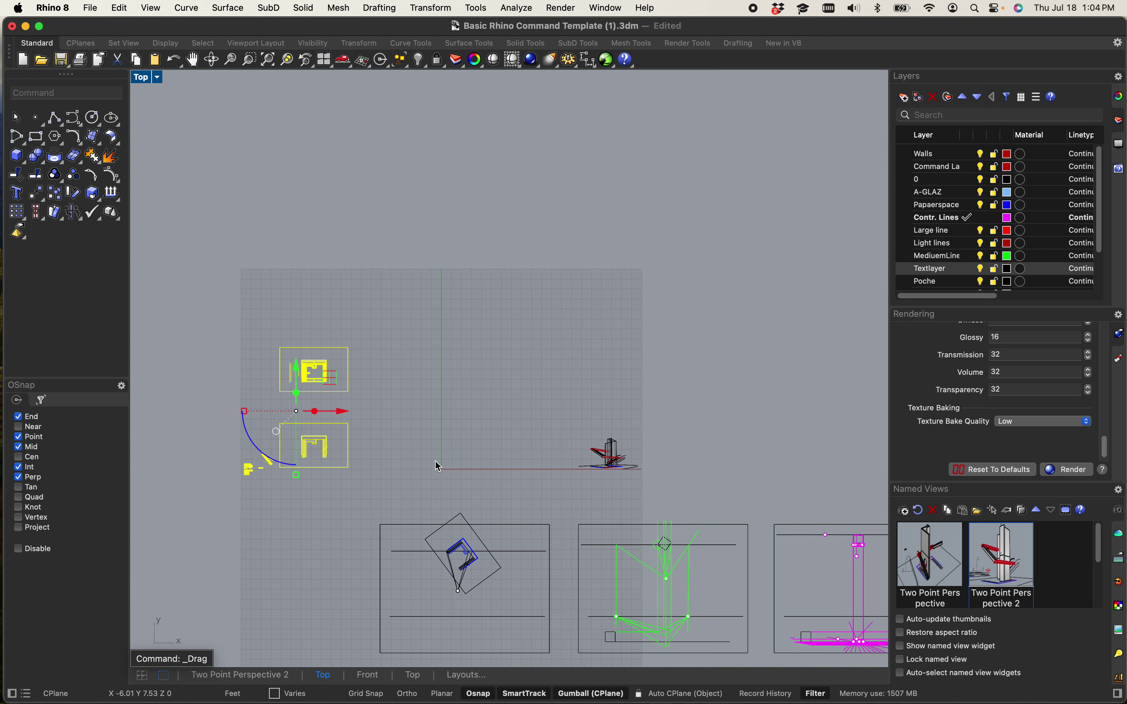
pyautogui.scroll(10, 615, 458)
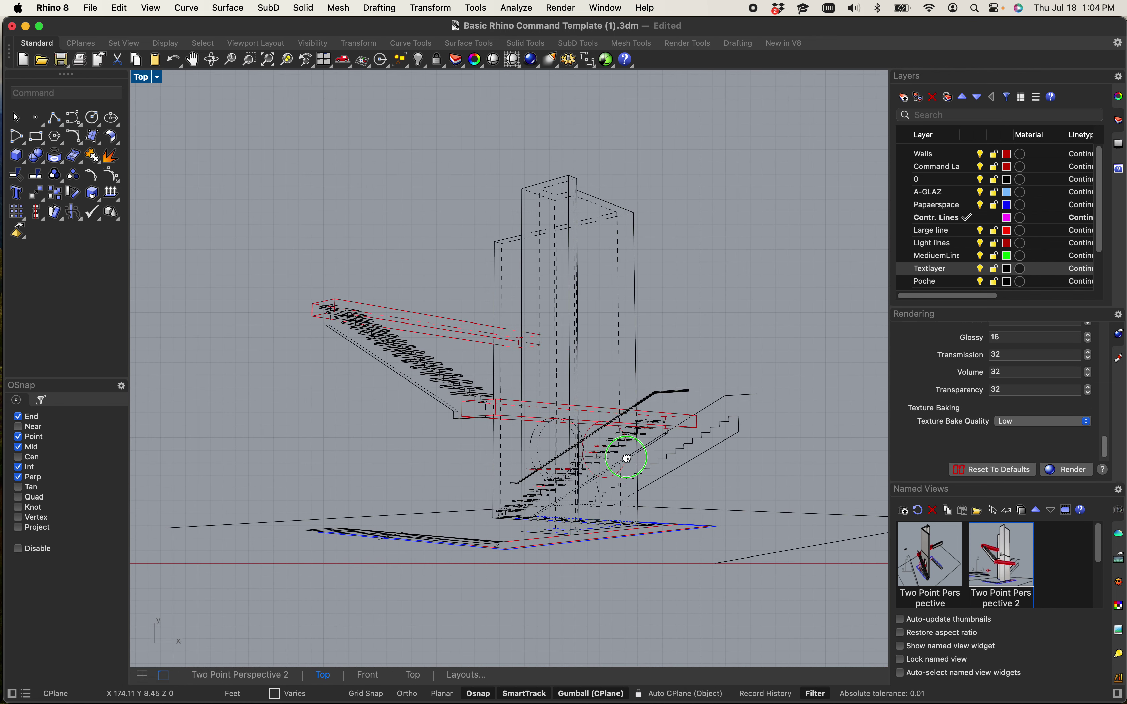
# - Pan and zoom over the 2D stair drawing, selecting the curves across the handrail area
pyautogui.moveTo(627, 459); pyautogui.dragTo(608, 447, button='right')
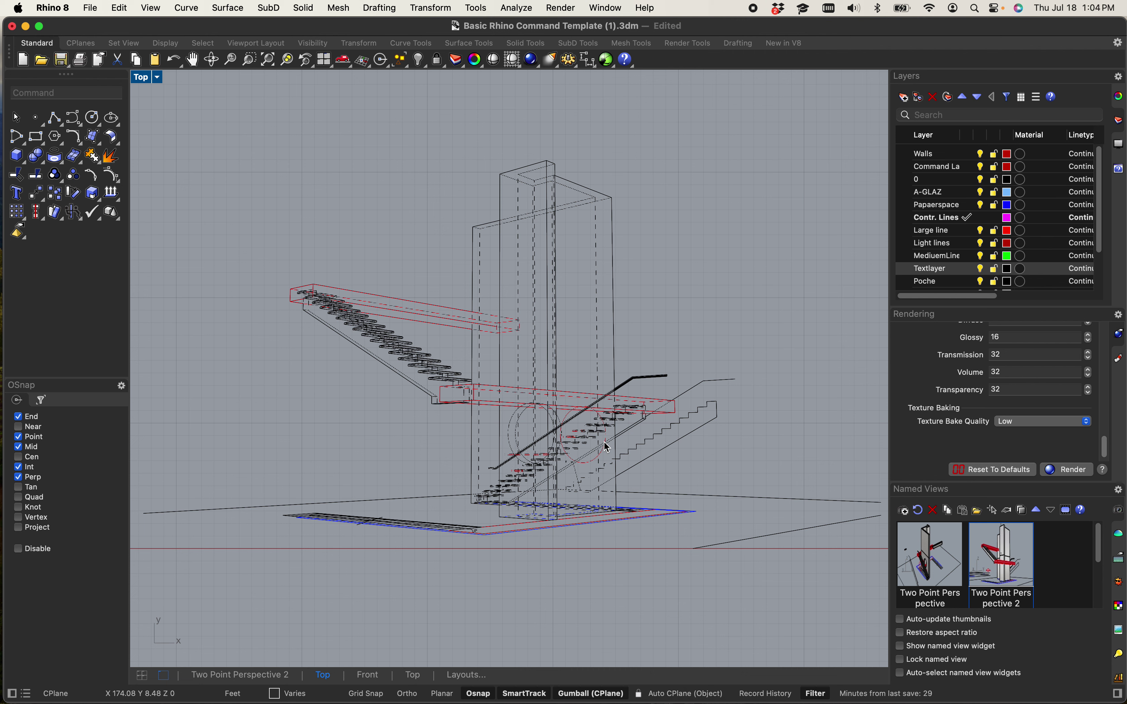
pyautogui.scroll(10, 636, 398)
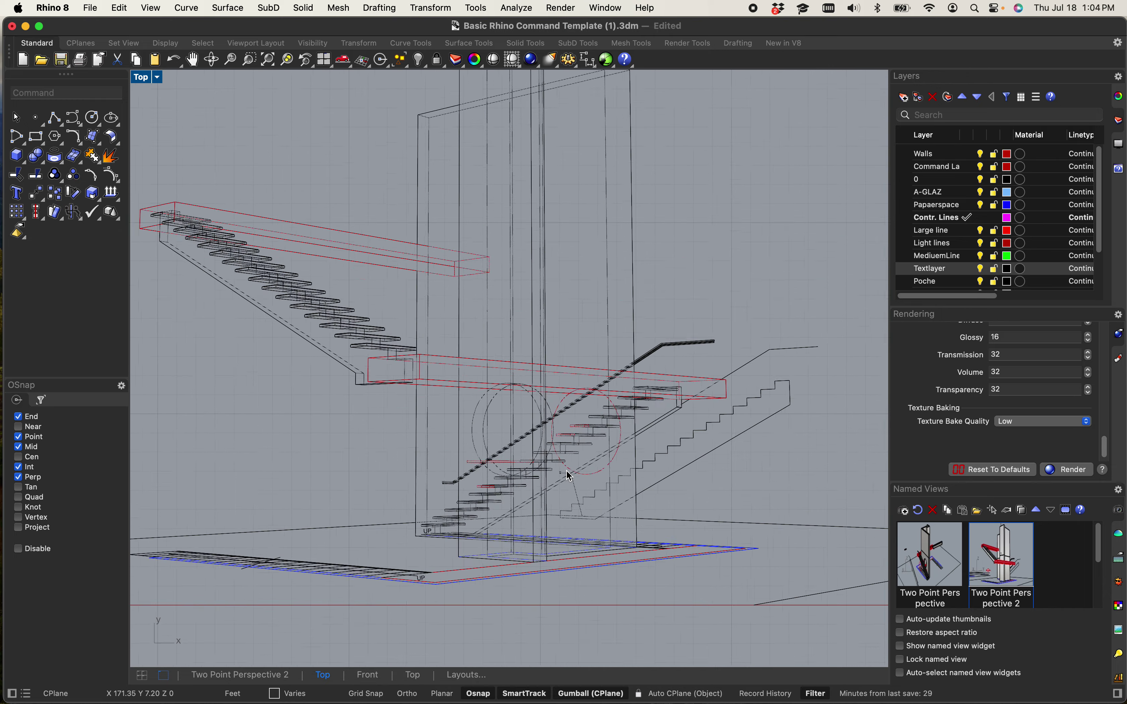
pyautogui.scroll(10, 525, 322)
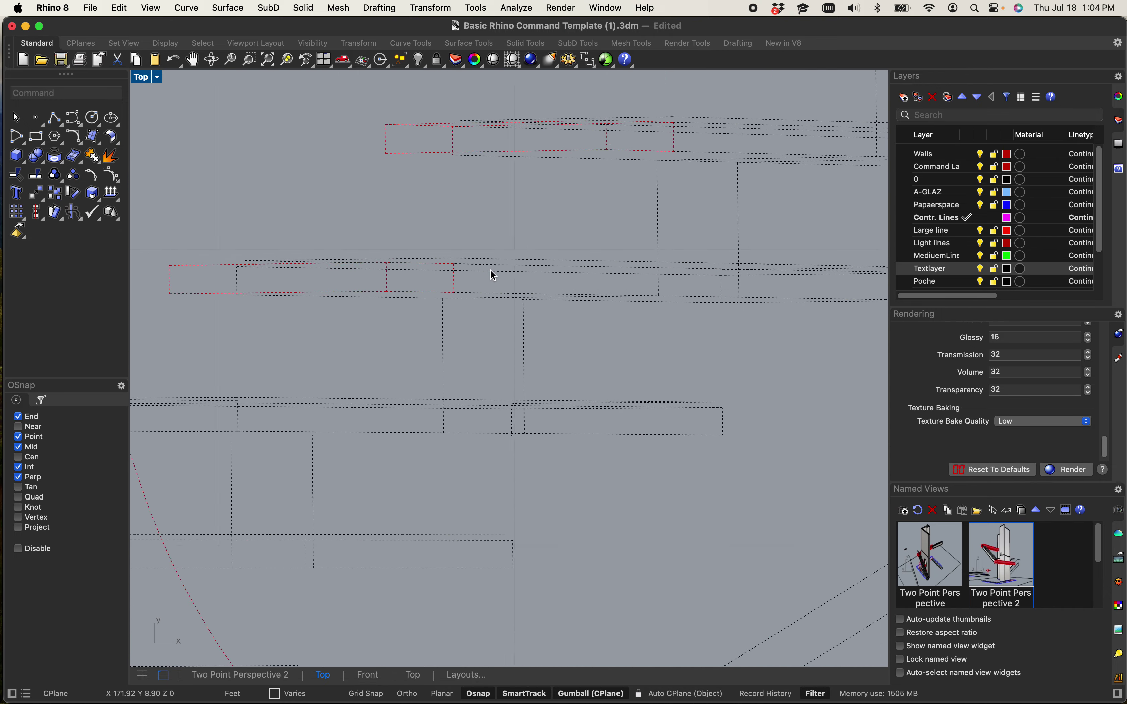
pyautogui.scroll(4, 628, 279)
pyautogui.moveTo(634, 319); pyautogui.dragTo(510, 167)
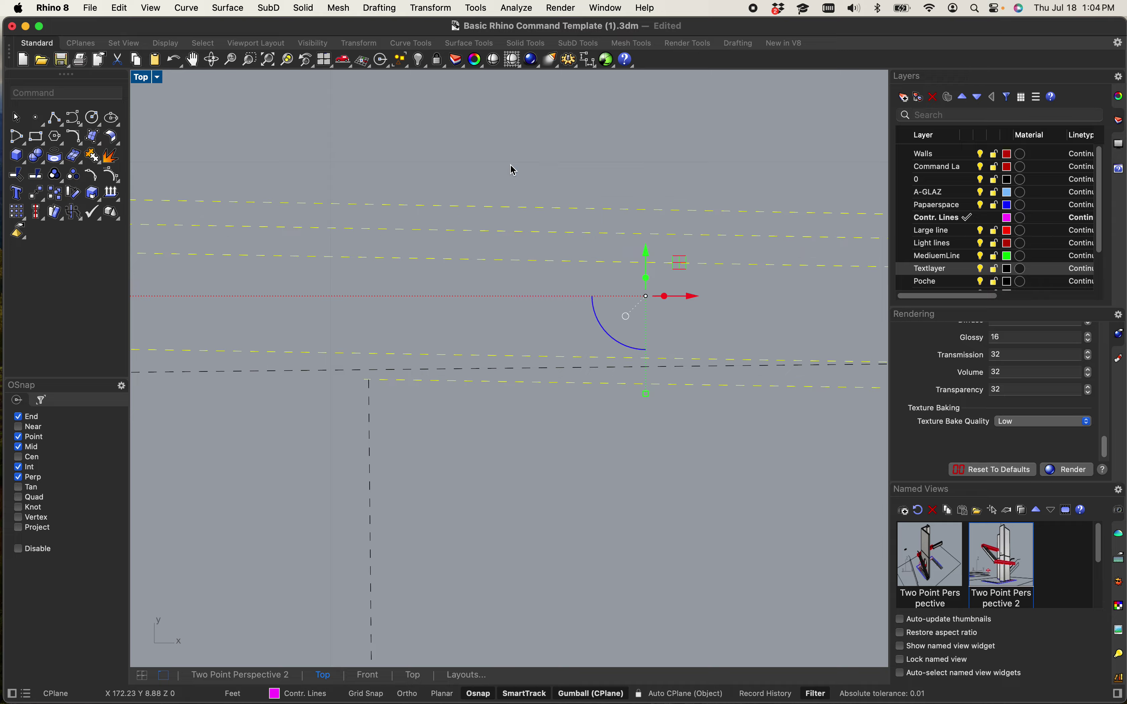
pyautogui.scroll(-10, 508, 167)
pyautogui.scroll(-10, 505, 232)
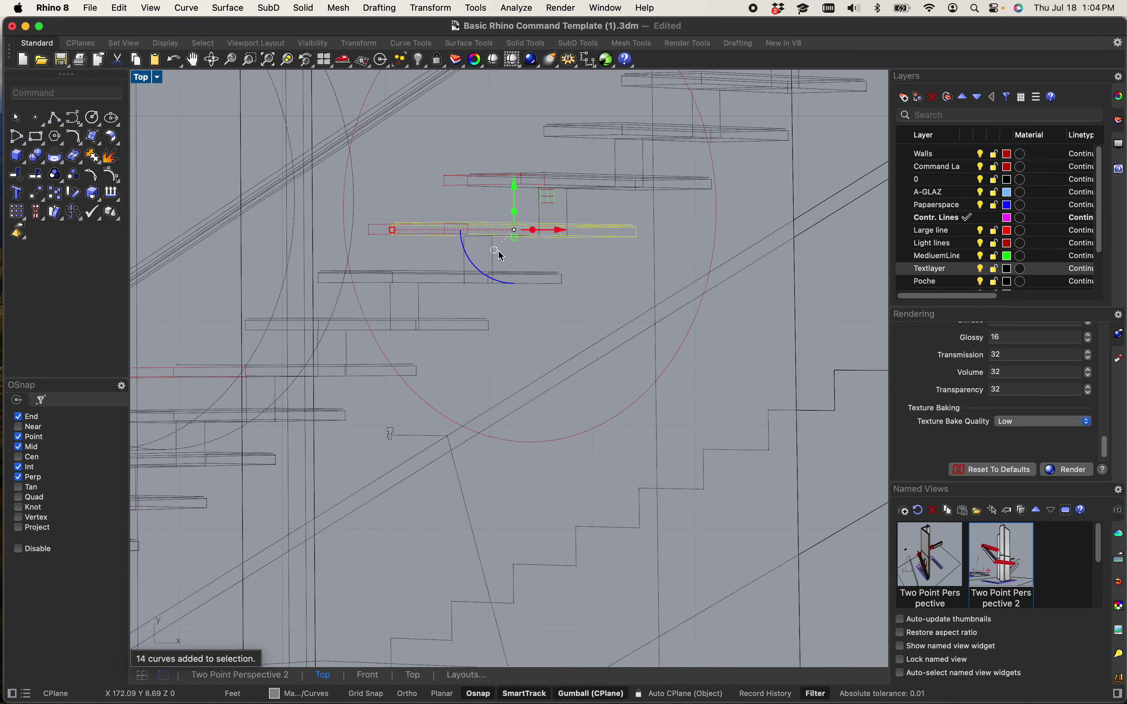
pyautogui.scroll(9, 459, 279)
# - Deselect the 14 stair curves and zoom in on the lower landing and red beam
pyautogui.click(394, 366)
pyautogui.scroll(-4, 390, 361)
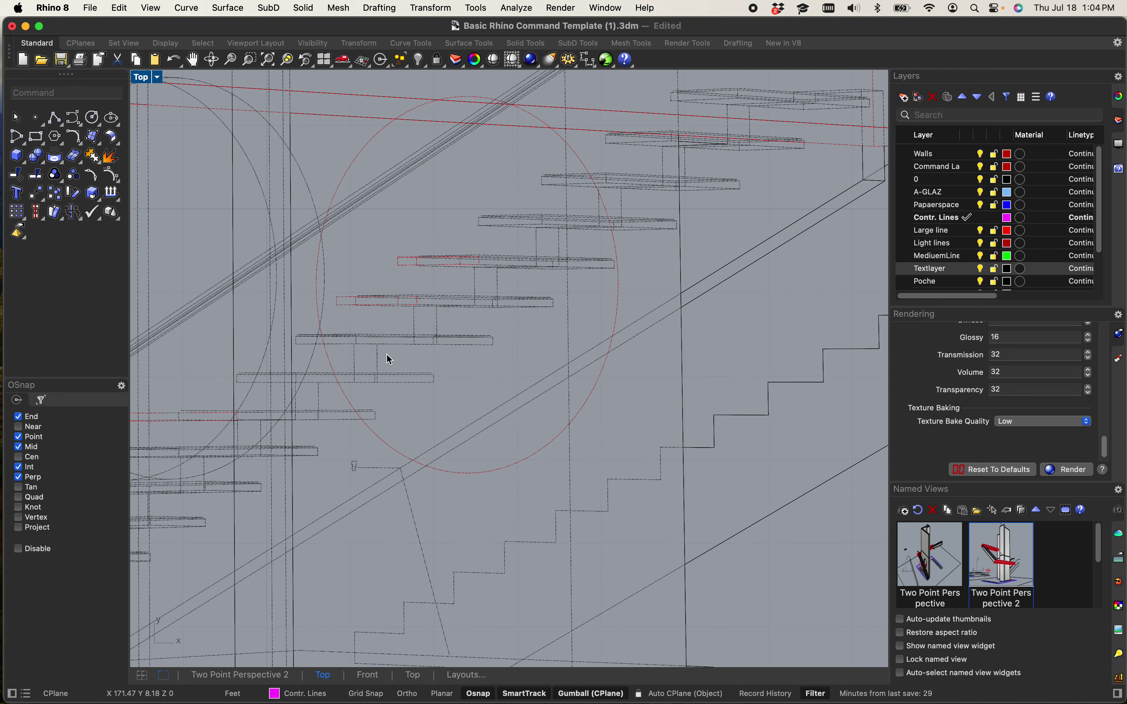
pyautogui.scroll(8, 352, 377)
pyautogui.scroll(2, 353, 371)
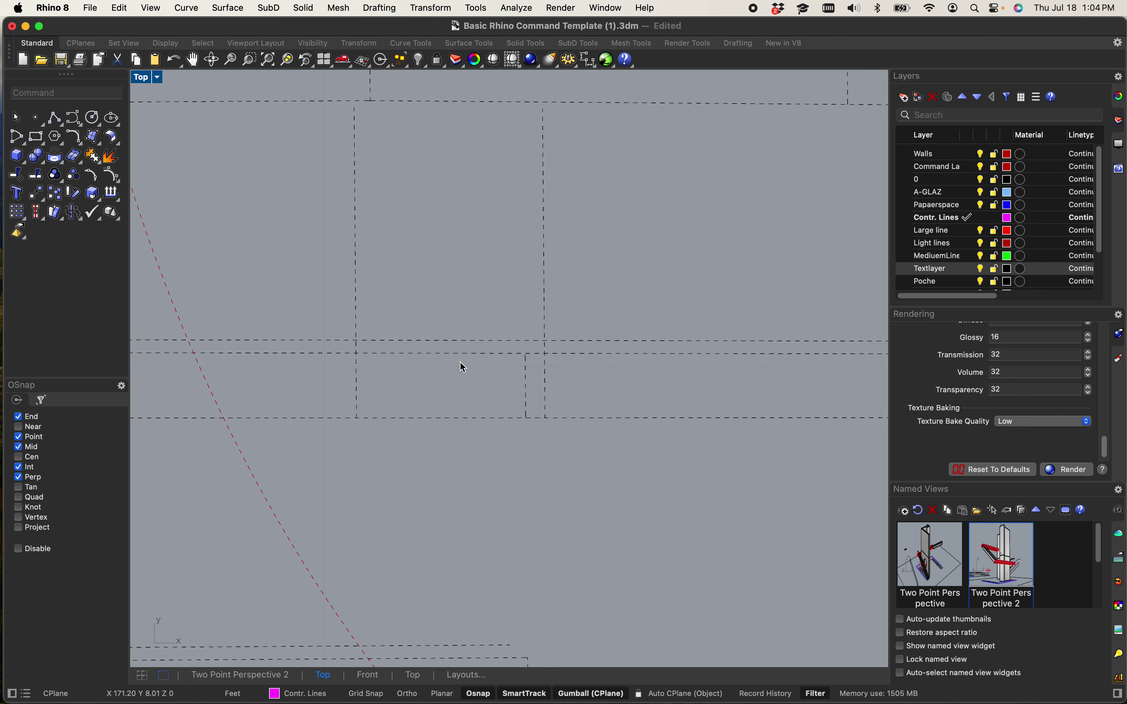
pyautogui.scroll(-6, 459, 368)
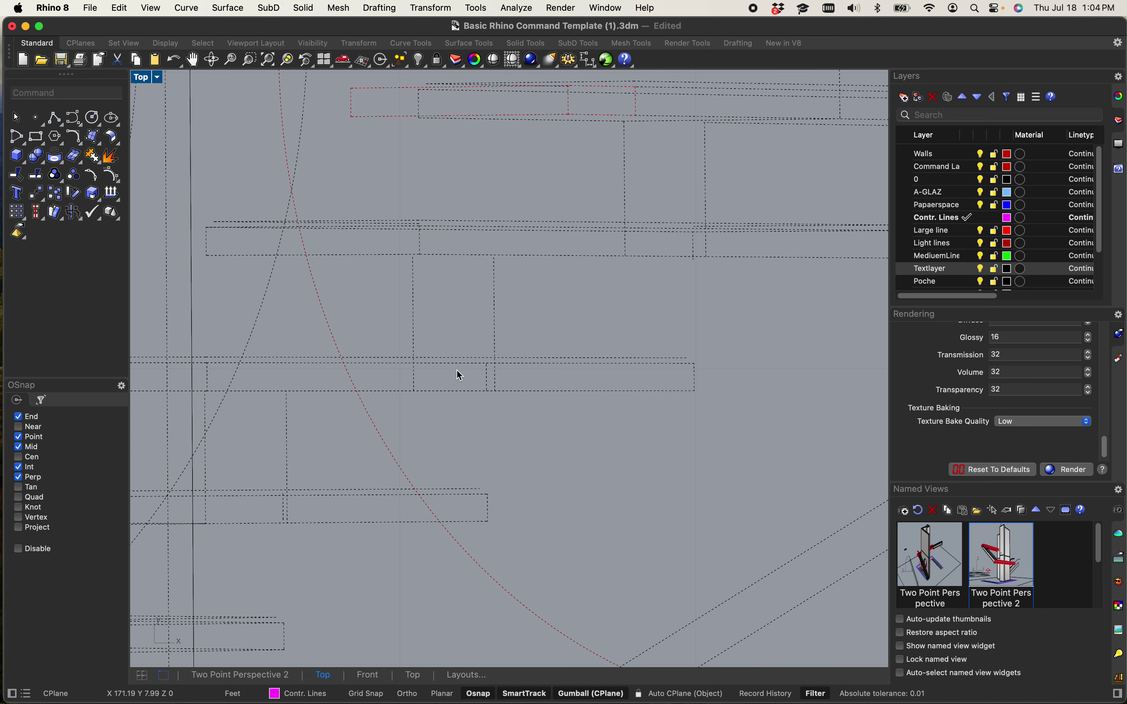
pyautogui.scroll(-2, 459, 377)
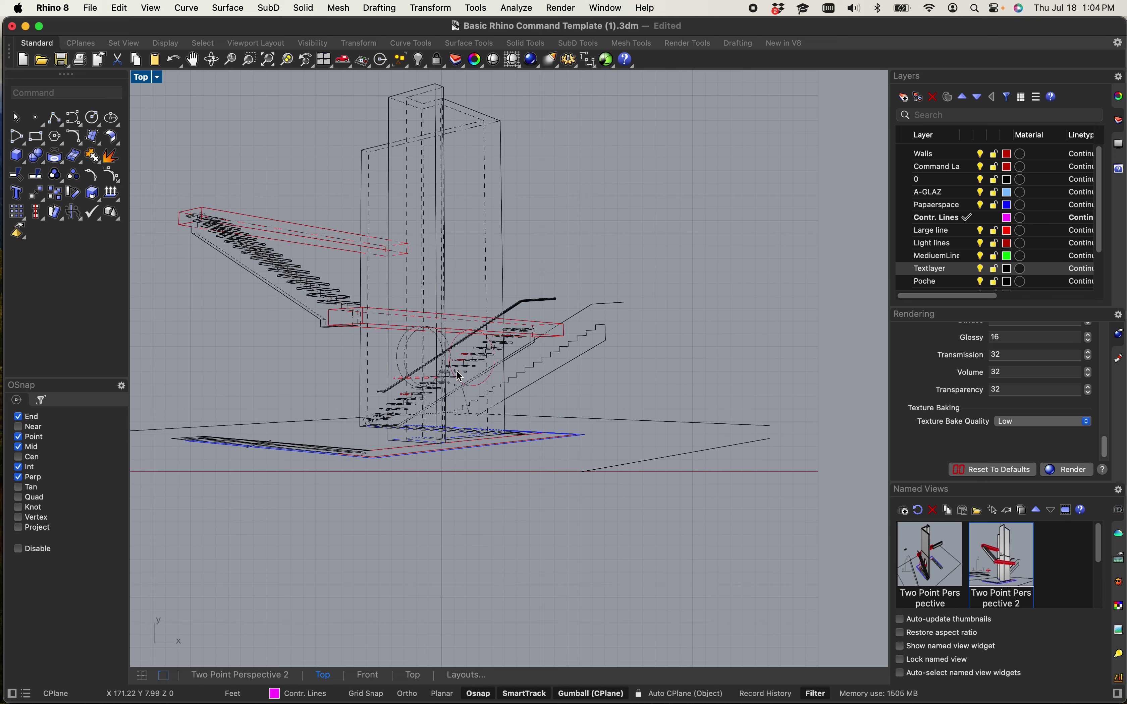
pyautogui.scroll(6, 210, 307)
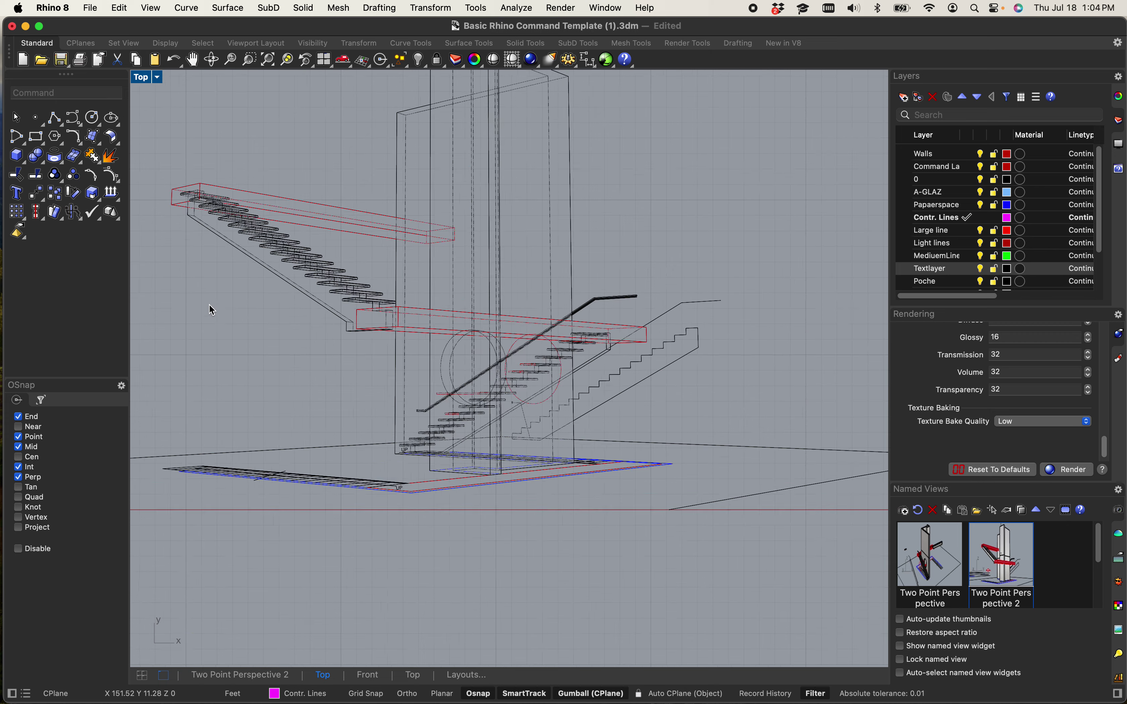
pyautogui.scroll(5, 469, 325)
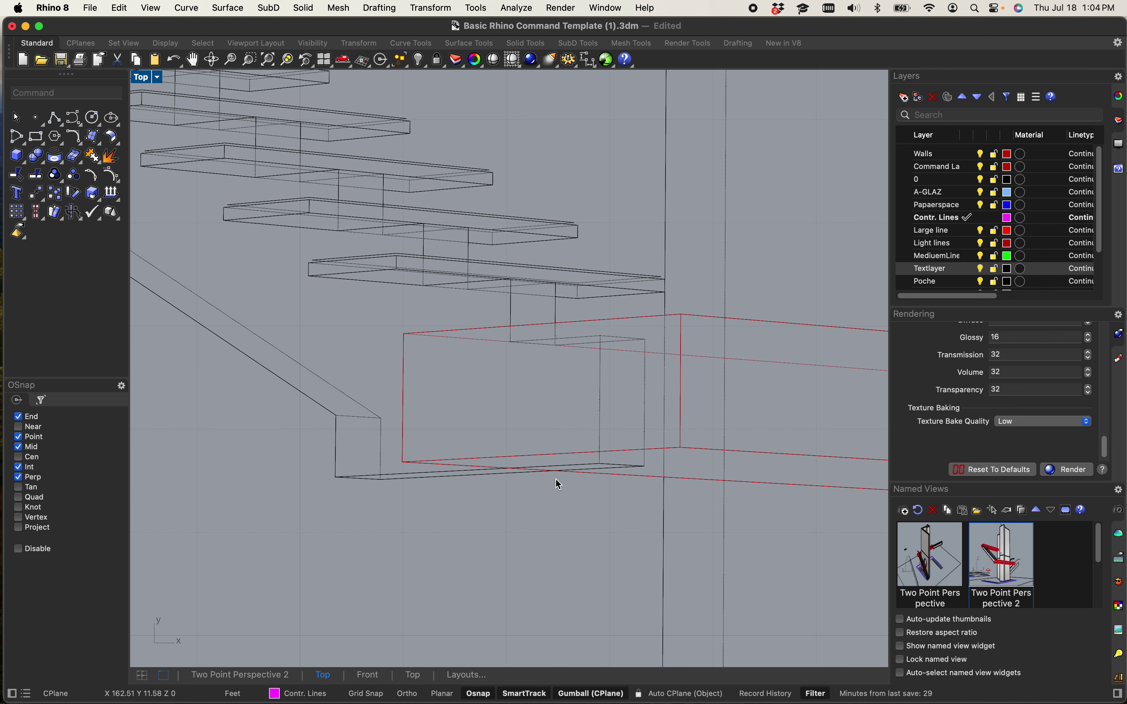
pyautogui.scroll(3, 564, 428)
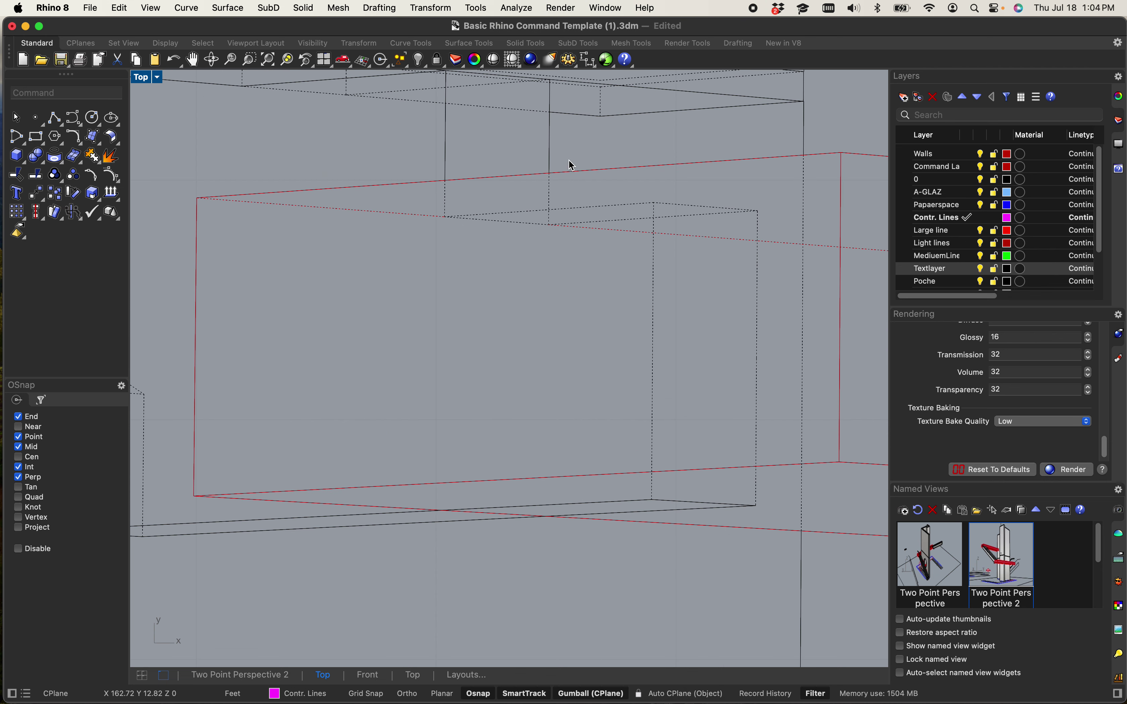
# - Ungroup the 144-curve Make2D stair wireframe
pyautogui.click(567, 214)
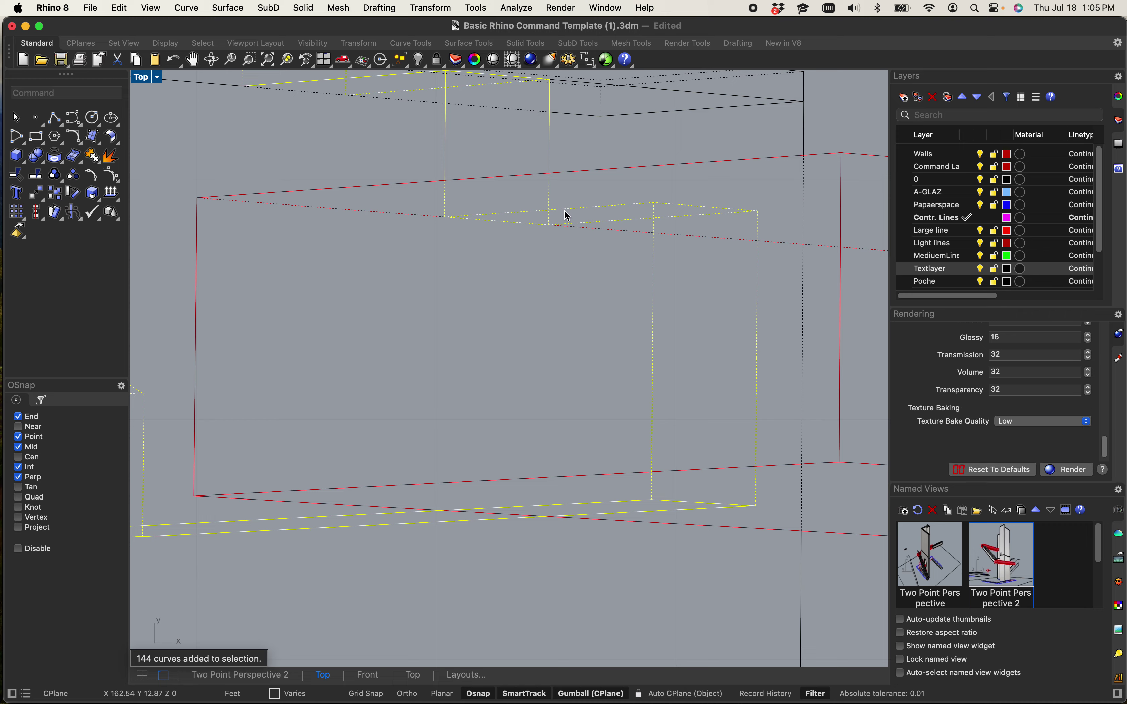
pyautogui.scroll(-3, 567, 216)
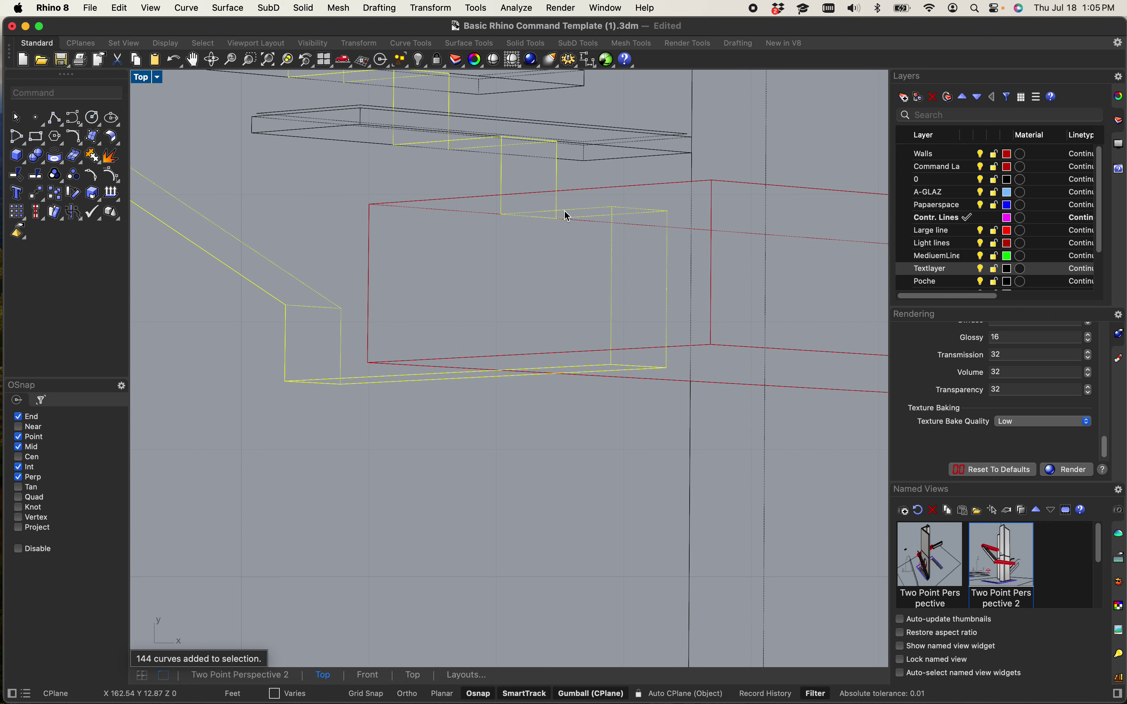
pyautogui.write('Ungroup')
pyautogui.press('Return')
# - Zoom out to review the full 2D drawing, selecting and then deselecting it
pyautogui.scroll(-5, 613, 376)
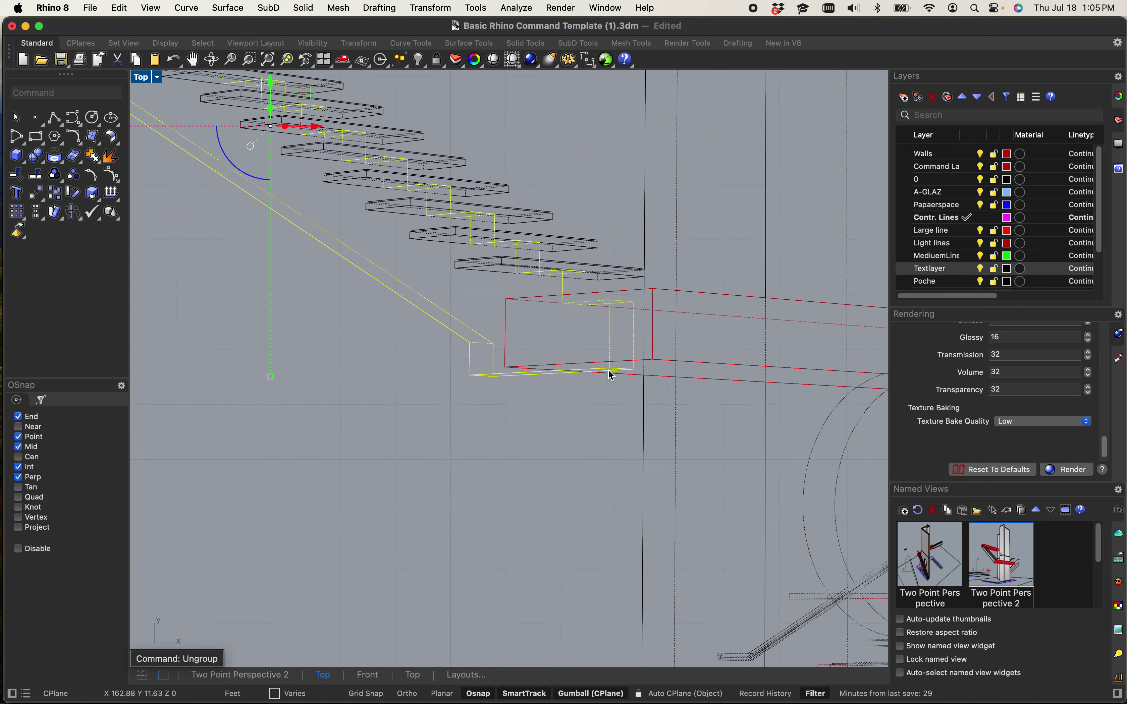
pyautogui.scroll(-6, 612, 376)
pyautogui.click(440, 356)
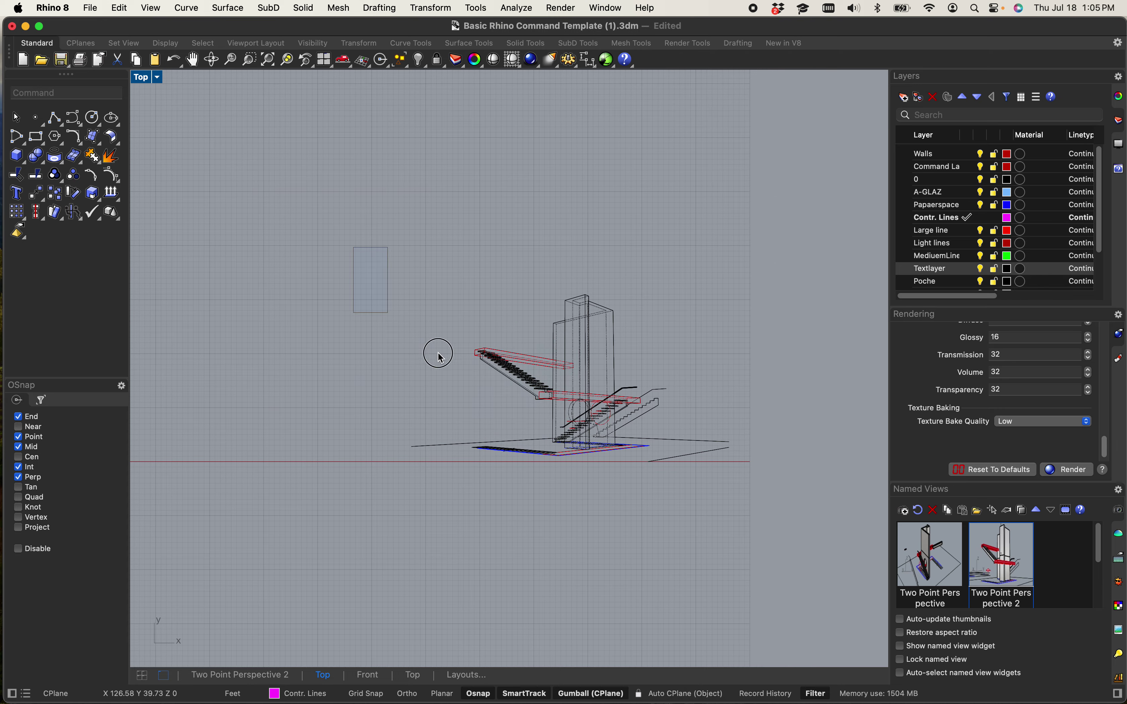
pyautogui.moveTo(440, 356); pyautogui.dragTo(787, 528)
pyautogui.click(754, 566)
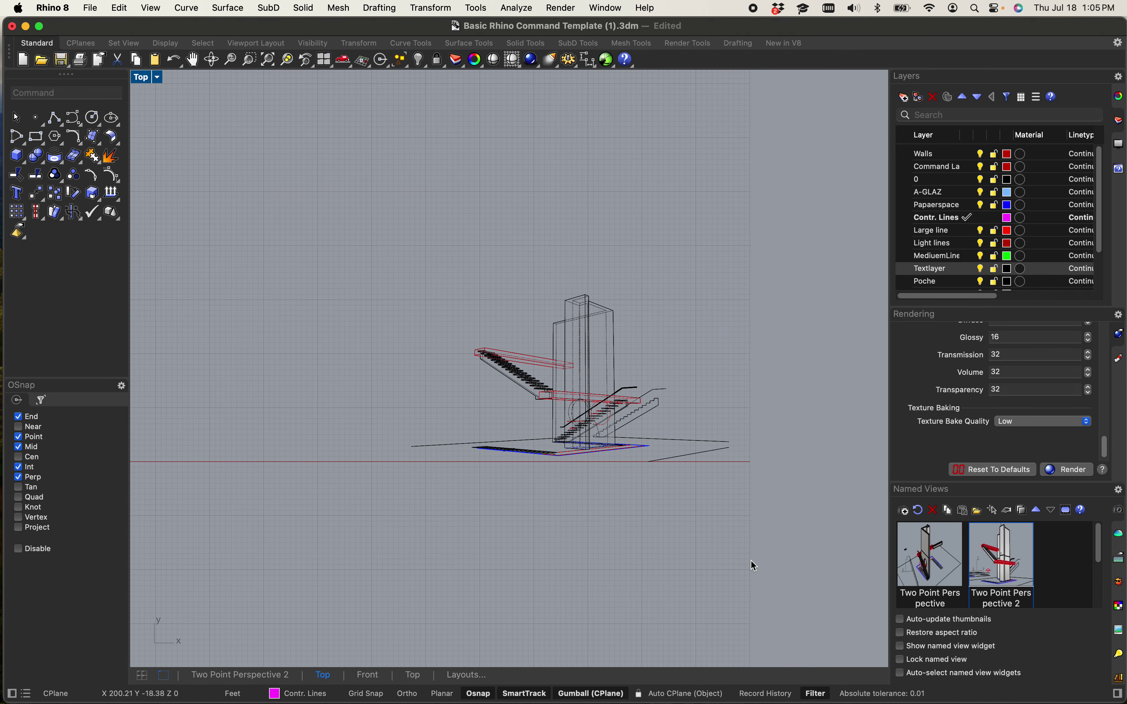
# - Draw a rectangle from below-left to above-right of the stair and tower drawing, then center it in view
pyautogui.press('Return')
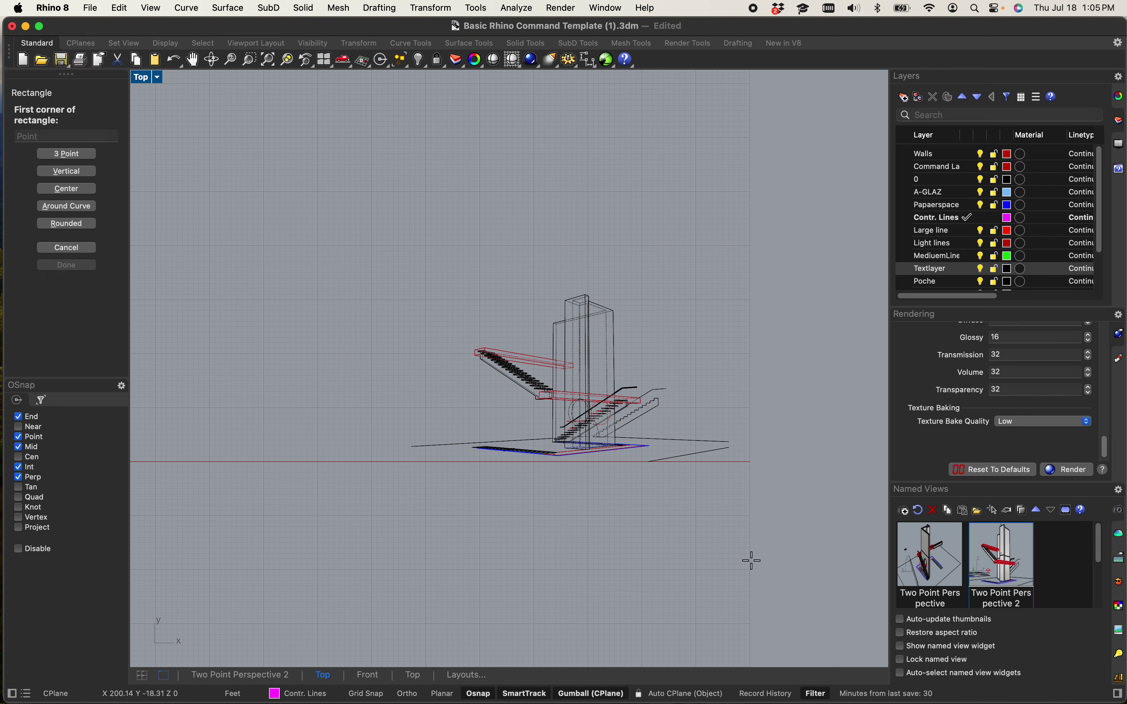
pyautogui.click(365, 503)
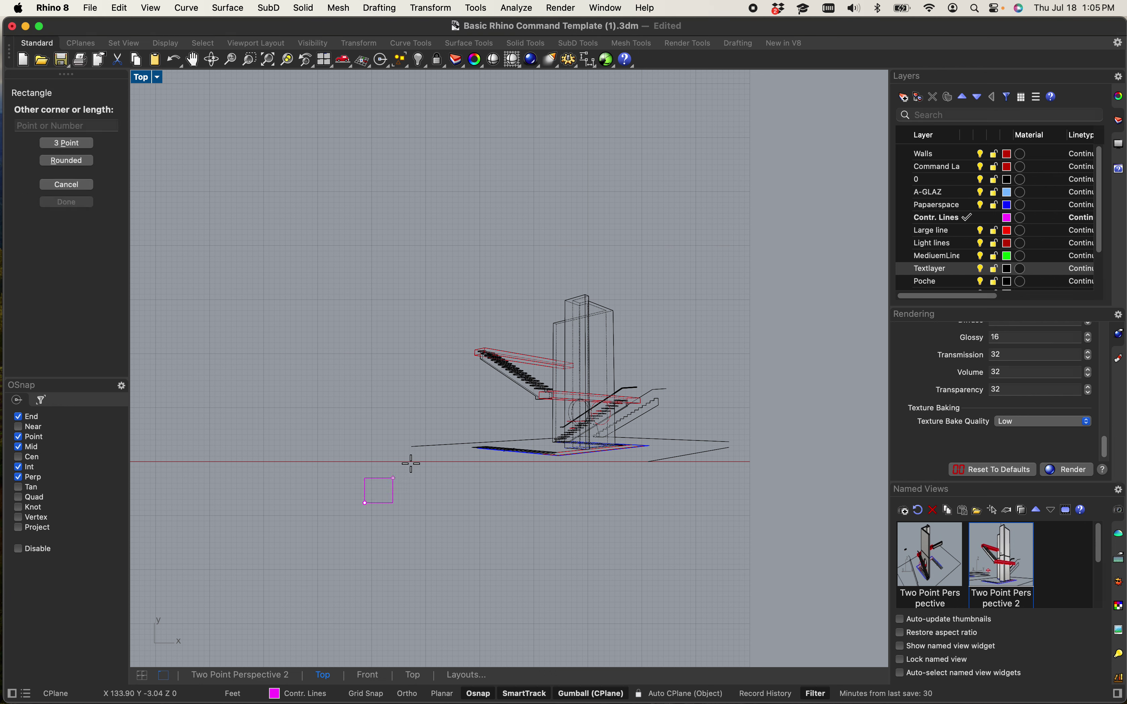
pyautogui.click(796, 242)
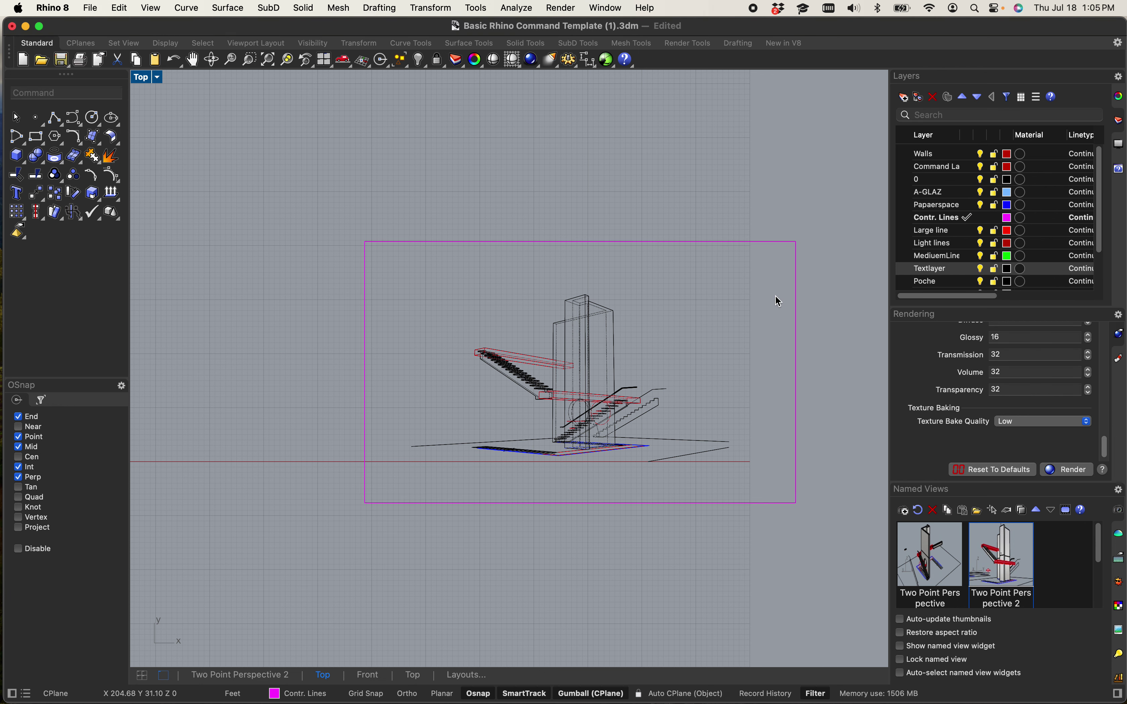
pyautogui.scroll(8, 674, 436)
pyautogui.scroll(-6, 674, 433)
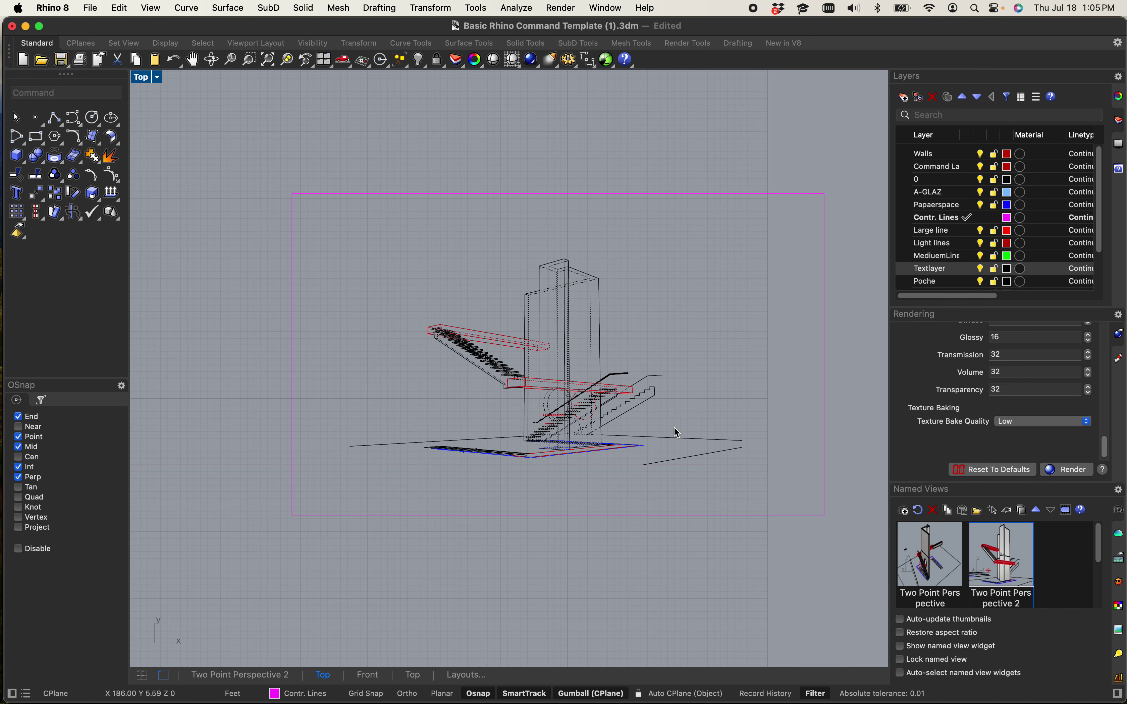
pyautogui.moveTo(655, 411); pyautogui.dragTo(675, 402, button='right')
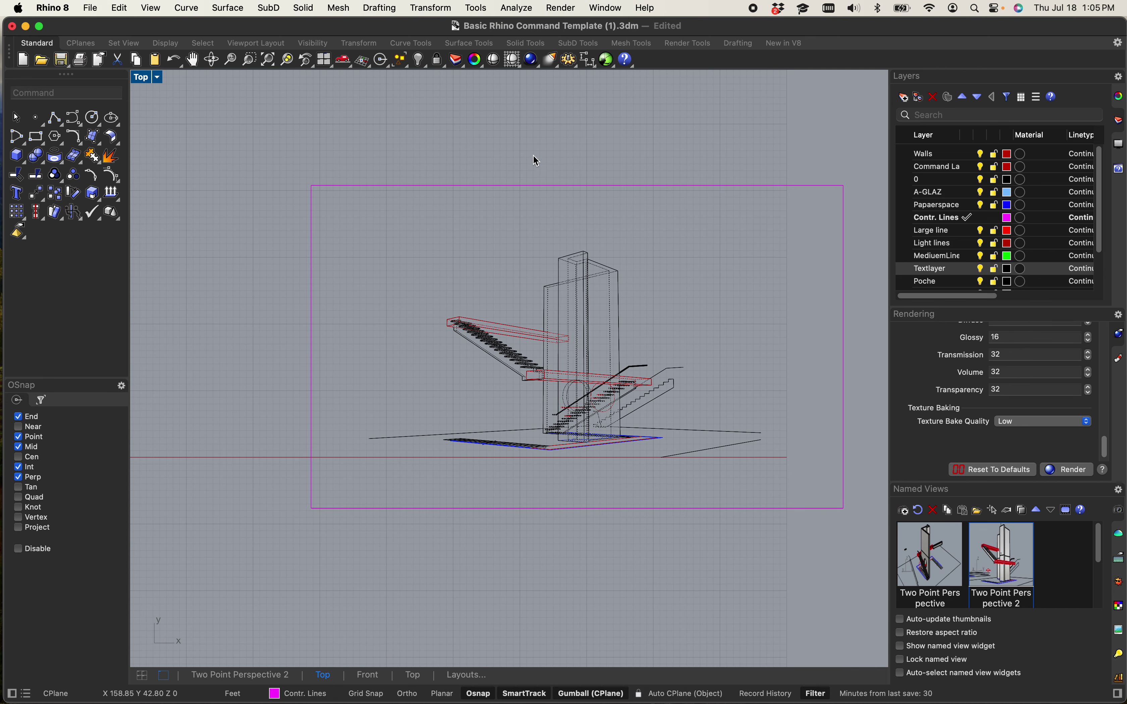
pyautogui.scroll(3, 572, 115)
pyautogui.scroll(-6, 572, 114)
pyautogui.moveTo(570, 168); pyautogui.dragTo(495, 104, button='right')
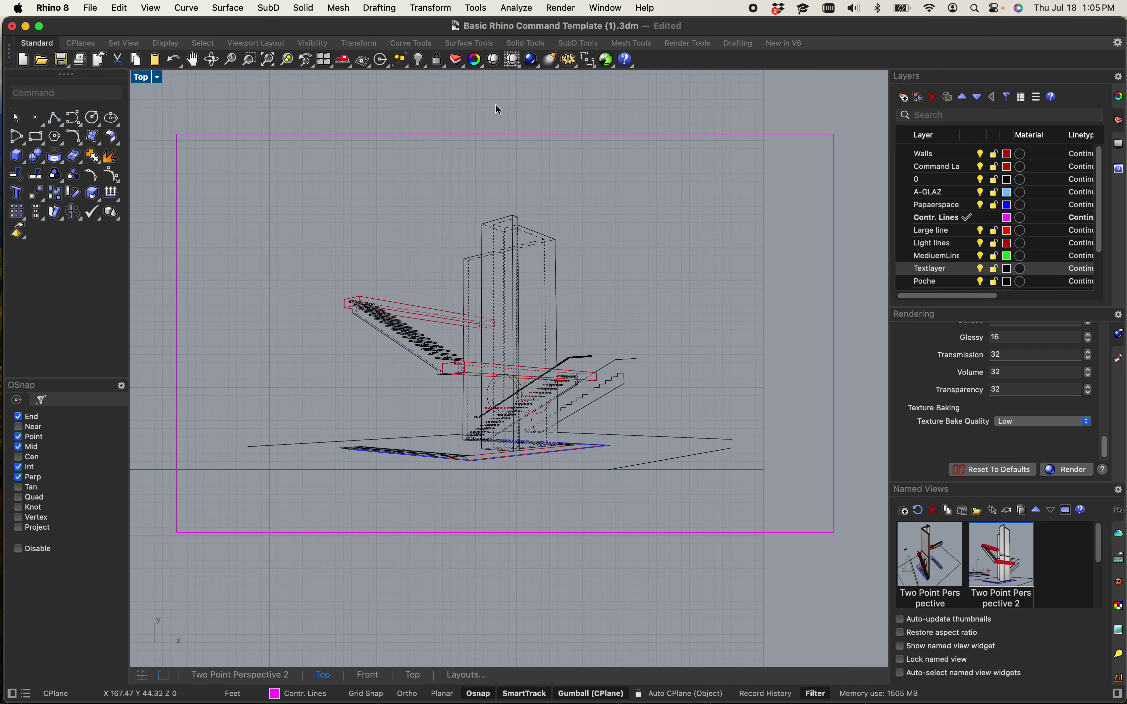
# - Return to four viewports and restore the Two Point Perspective view in the perspective viewport
pyautogui.doubleClick(146, 78)
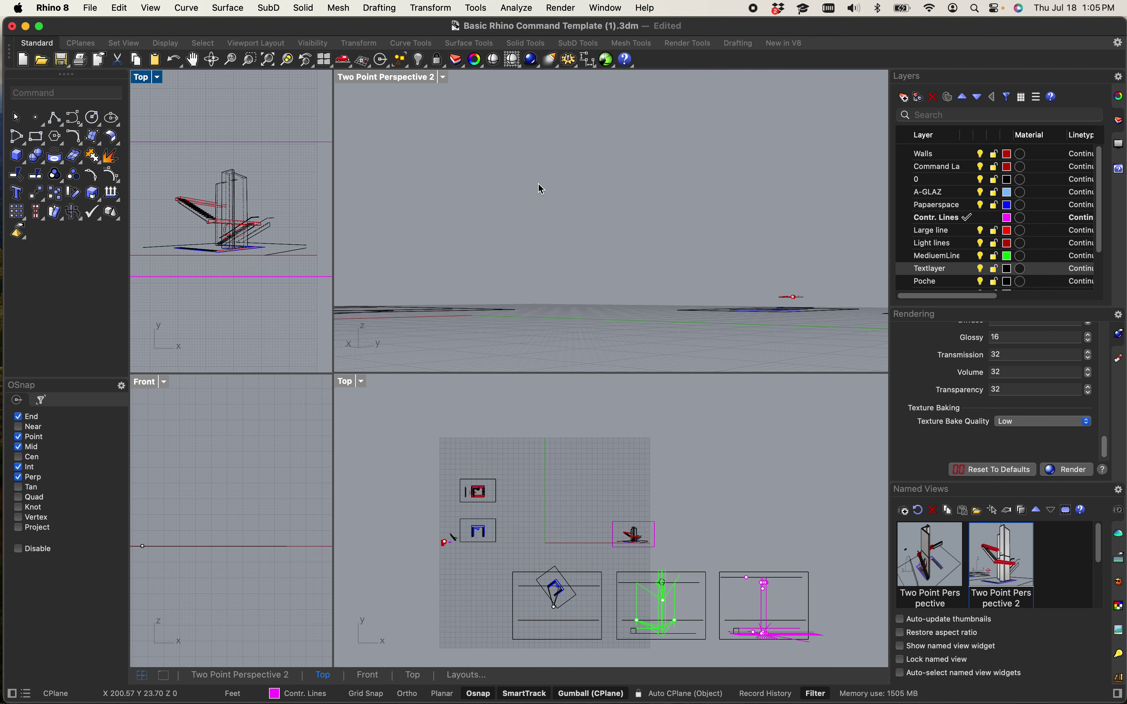
pyautogui.scroll(-3, 262, 259)
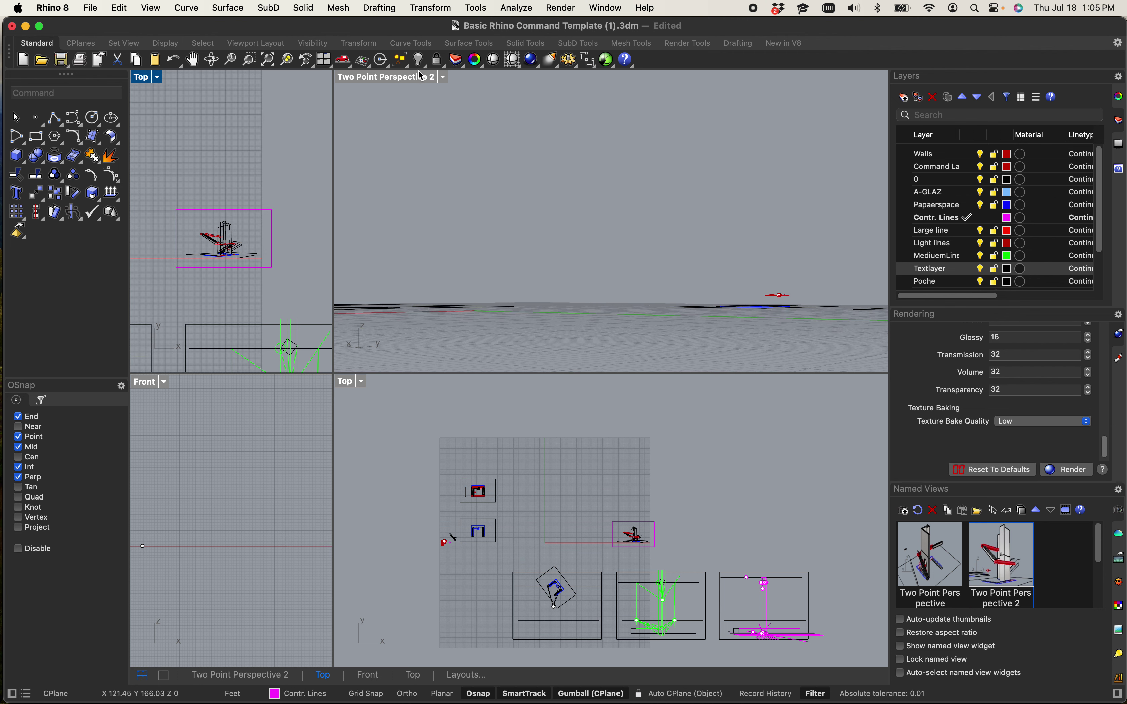
pyautogui.click(423, 85)
pyautogui.doubleClick(931, 564)
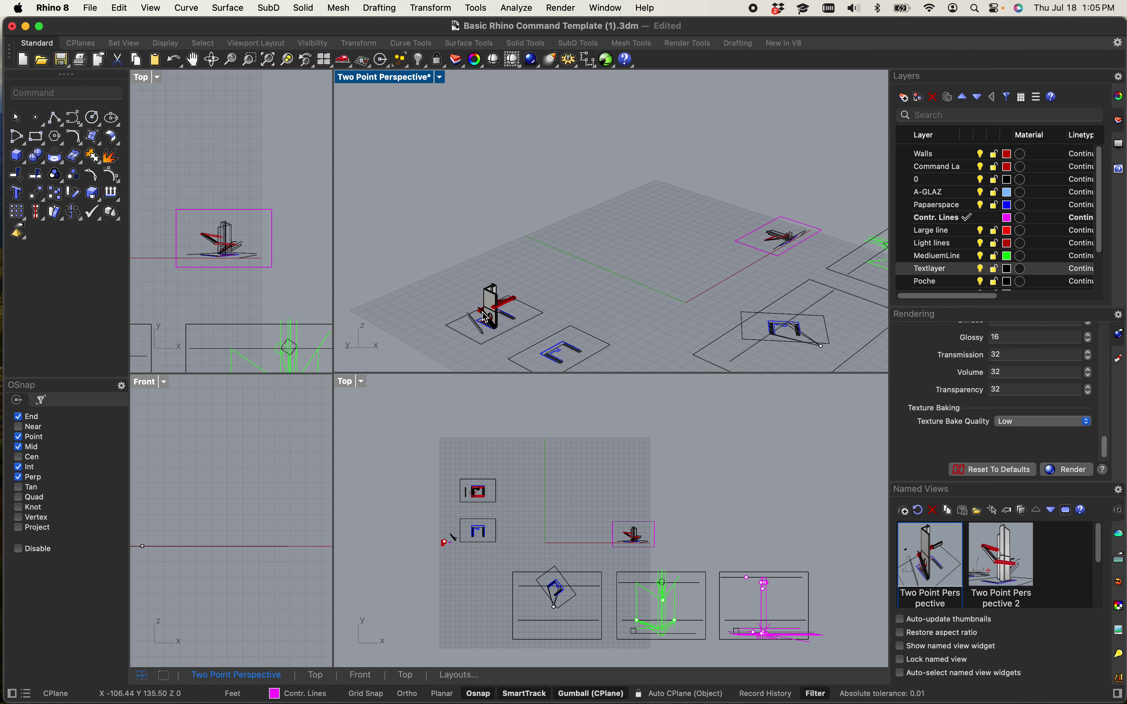
# - Undo the framing rectangle and switch to the Two Point Perspective 2 saved view
pyautogui.press('super+z')
pyautogui.press('super+z')
pyautogui.press('super+z')
pyautogui.press('super+z')
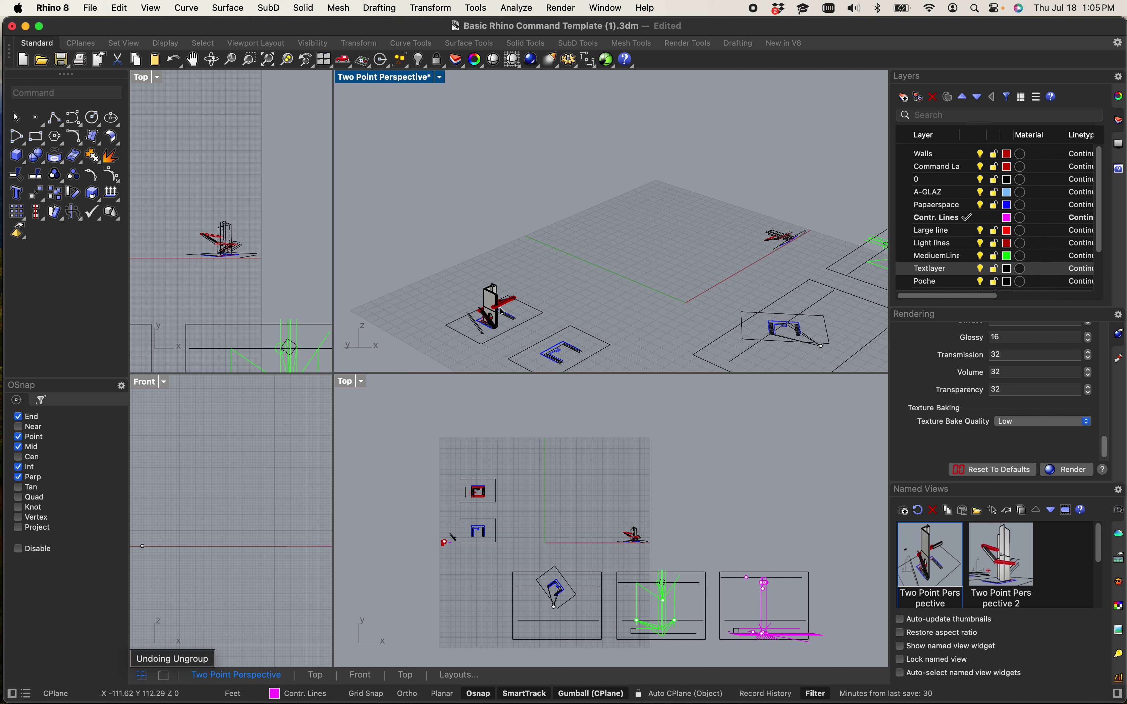
pyautogui.doubleClick(941, 565)
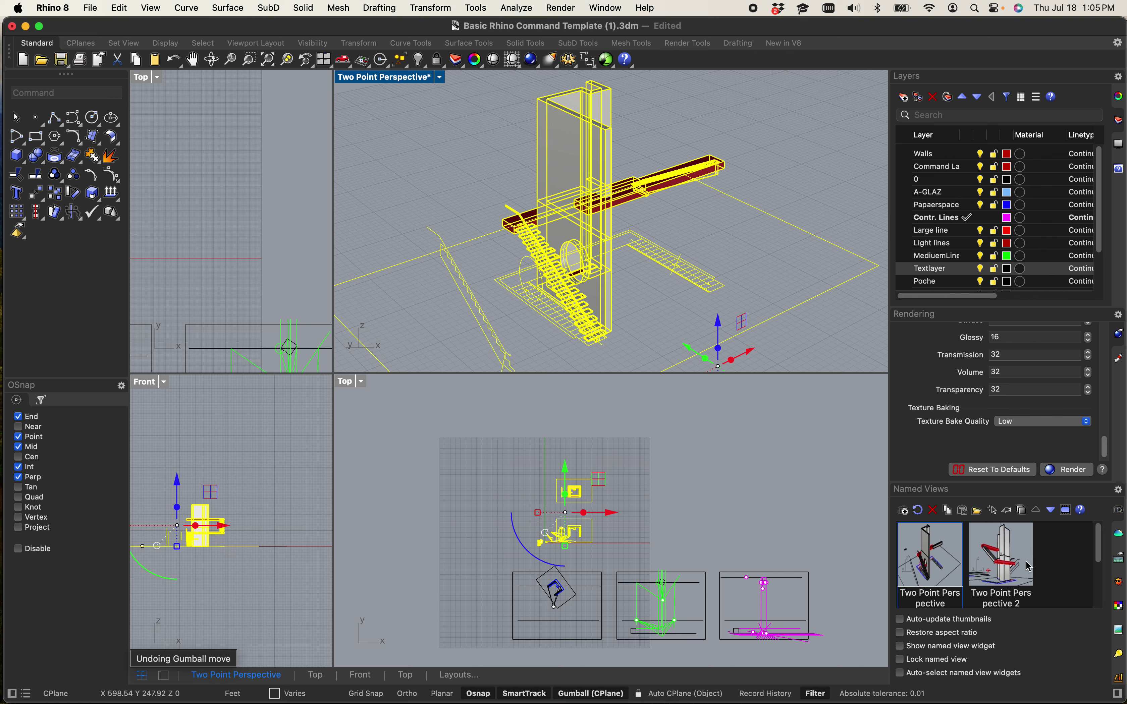
pyautogui.doubleClick(1004, 570)
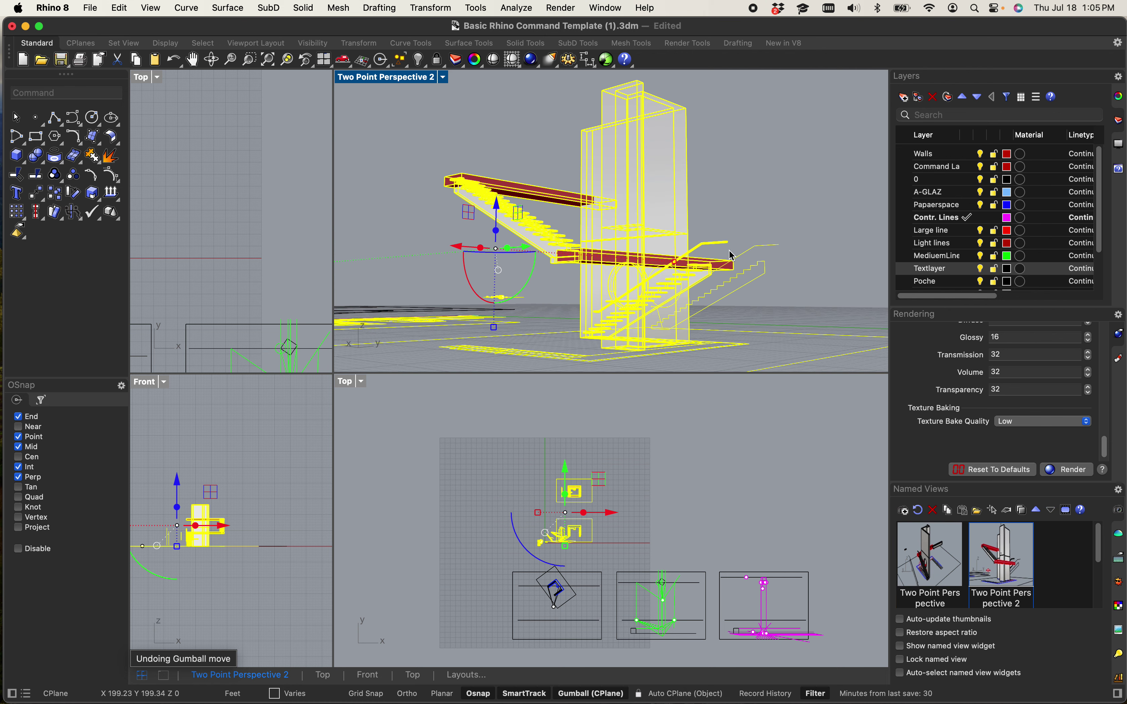
pyautogui.click(764, 133)
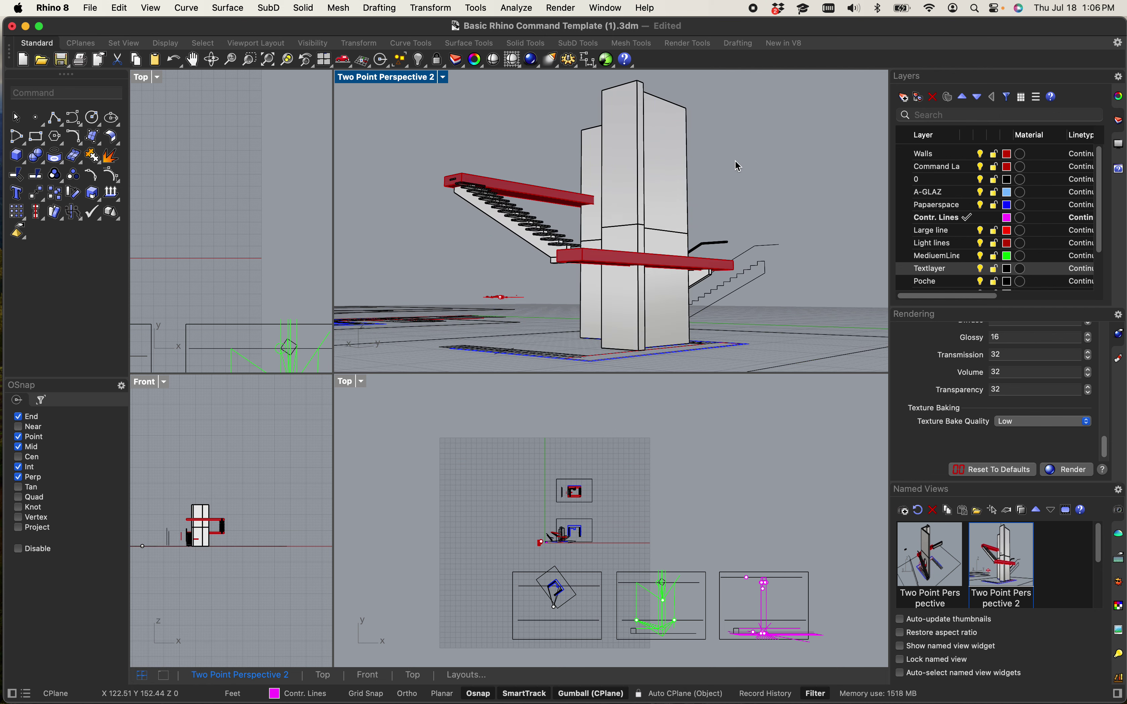
# - Undo the earlier Make2D drawing and restore the Two Point Perspective 2 view
pyautogui.moveTo(735, 161); pyautogui.dragTo(731, 175, button='right')
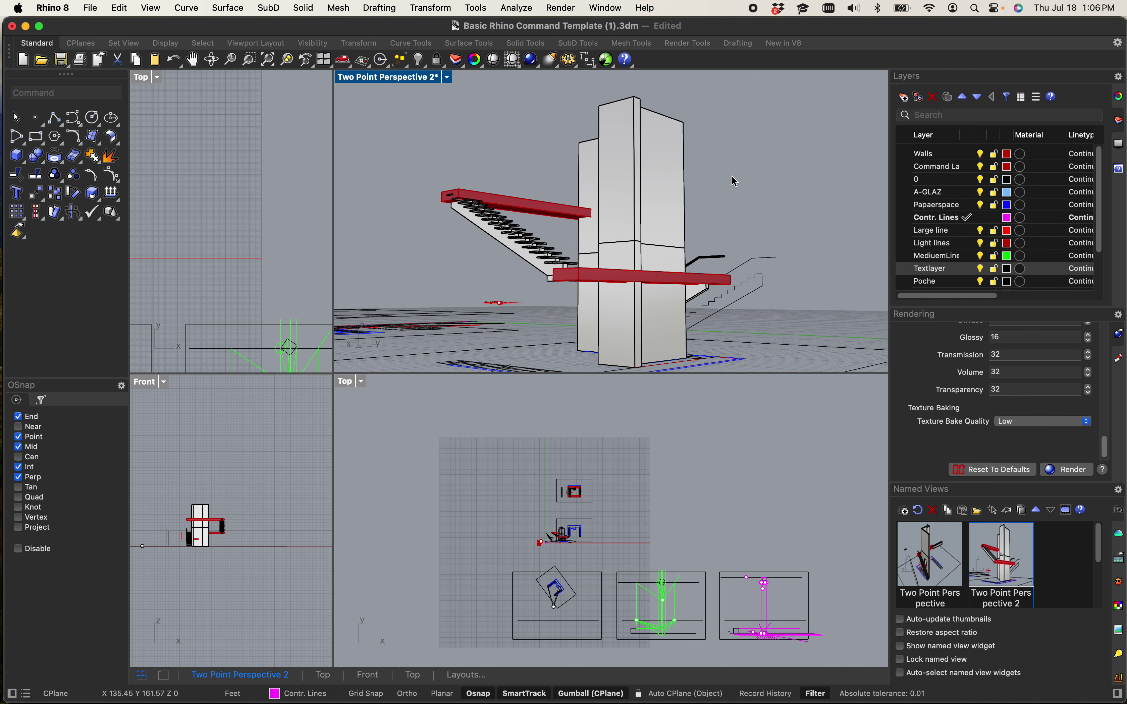
pyautogui.press('super+z')
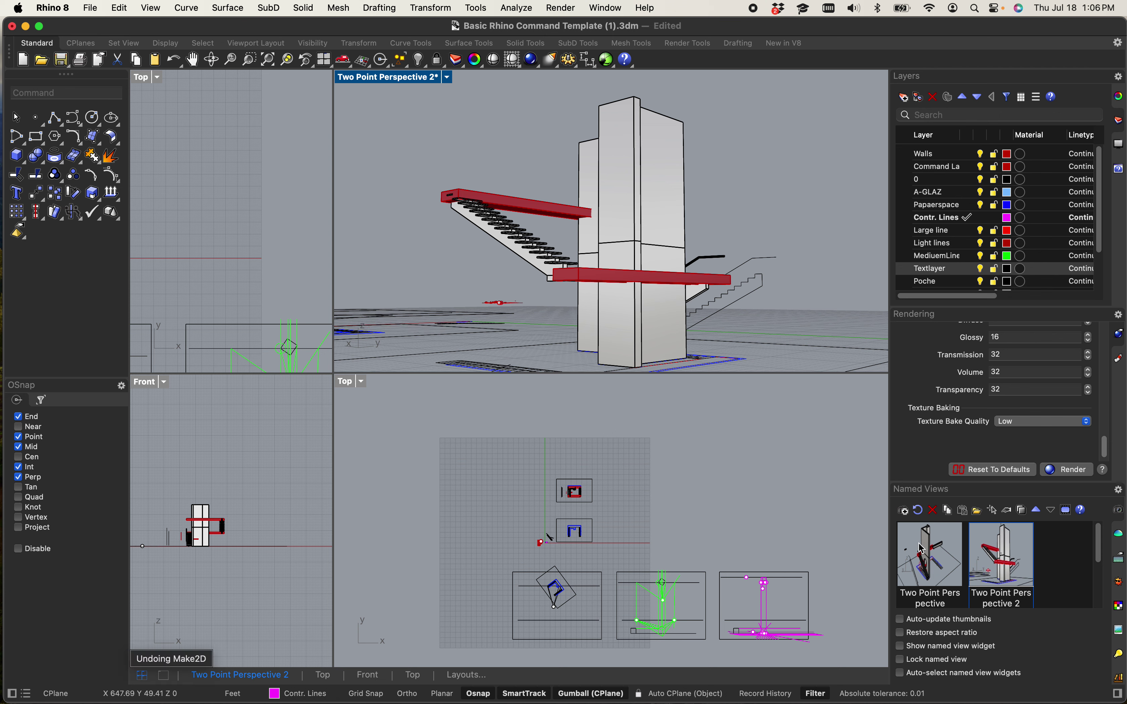
pyautogui.doubleClick(1006, 559)
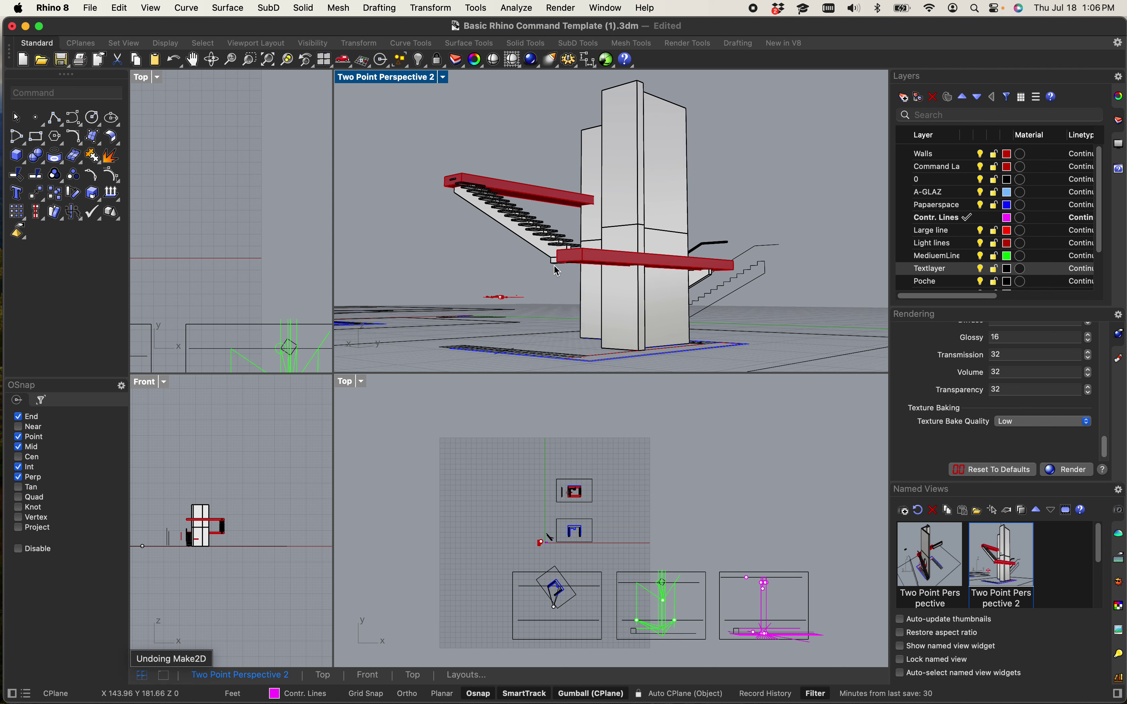
pyautogui.scroll(-10, 331, 247)
pyautogui.scroll(20, 259, 231)
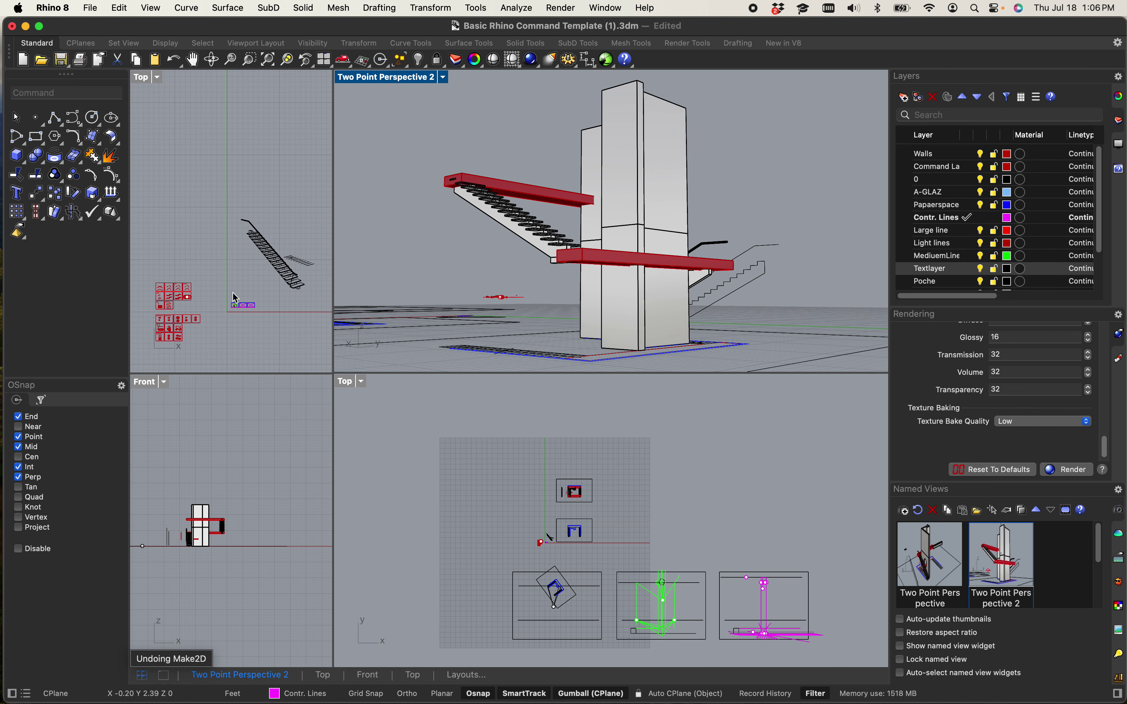
pyautogui.scroll(-10, 236, 288)
pyautogui.scroll(-5, 241, 292)
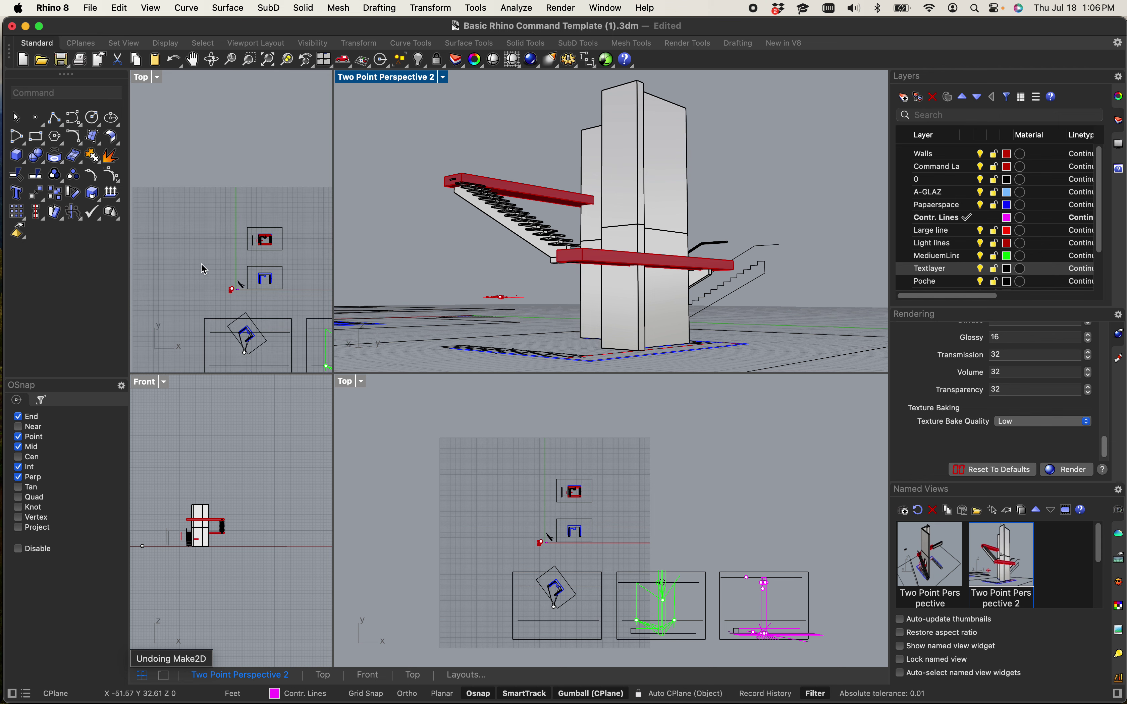
# - Select the plan drawings and pan the top-left viewport to the left
pyautogui.moveTo(205, 266)
pyautogui.mouseDown()
pyautogui.moveTo(302, 306)
pyautogui.moveTo(277, 285)
pyautogui.moveTo(196, 291)
pyautogui.moveTo(200, 247)
pyautogui.mouseUp()
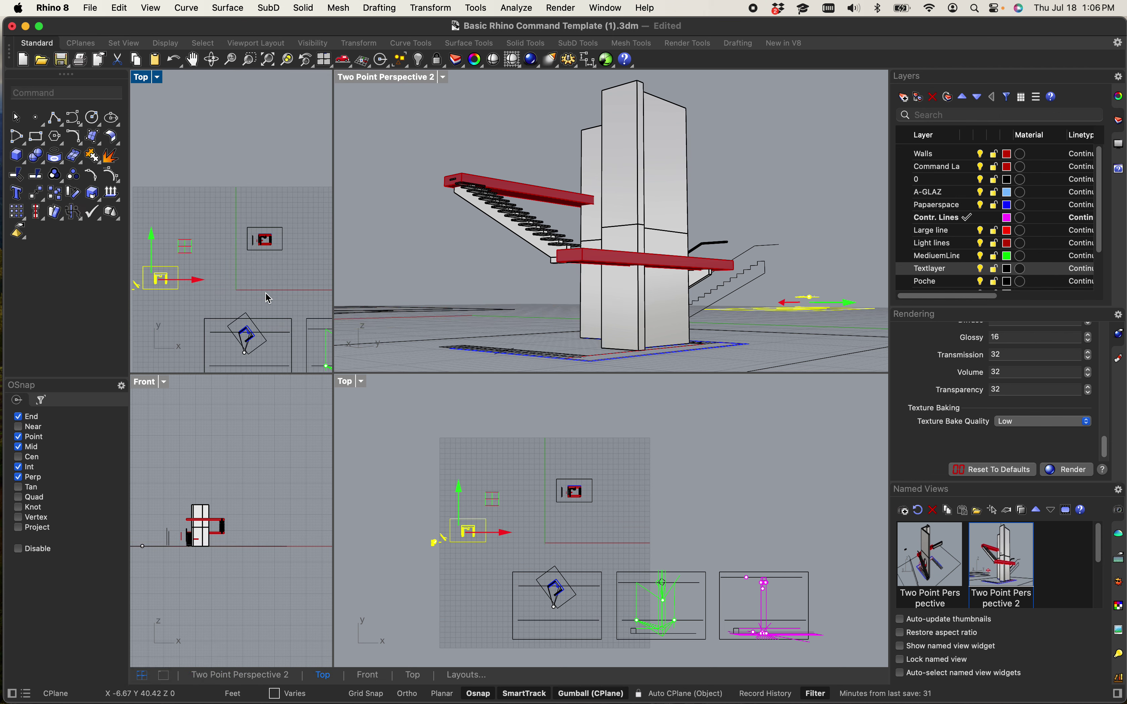
pyautogui.scroll(8, 269, 296)
pyautogui.moveTo(275, 293); pyautogui.dragTo(253, 294, button='right')
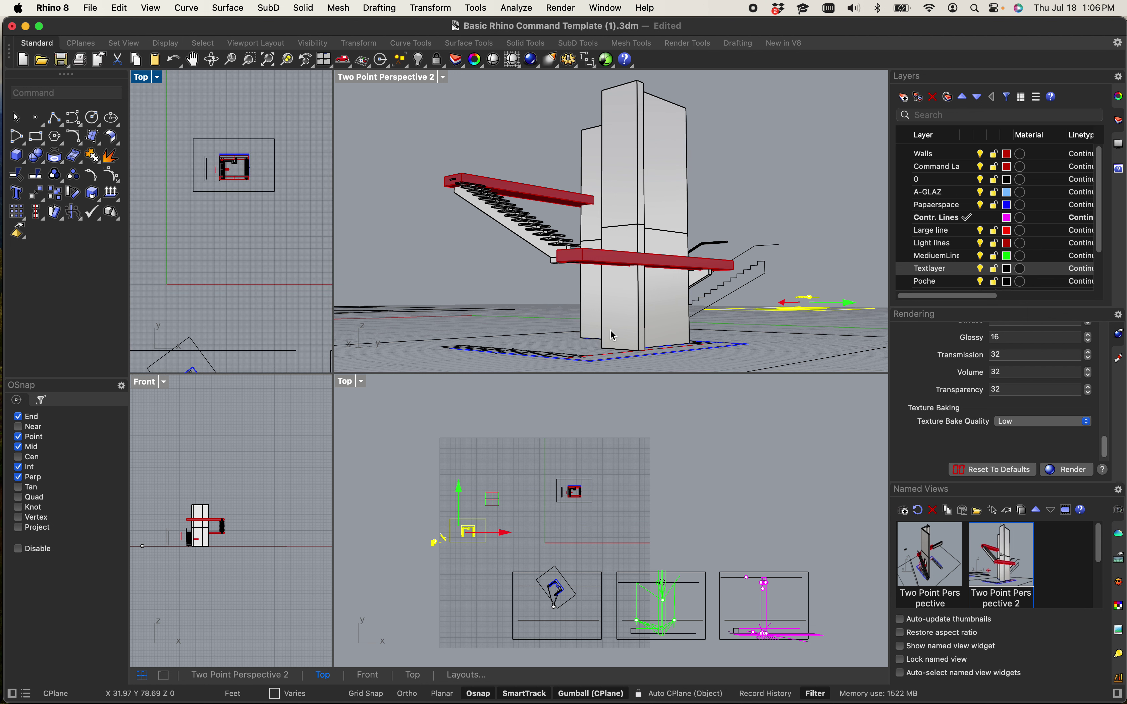
pyautogui.scroll(-3, 620, 350)
pyautogui.scroll(1, 614, 341)
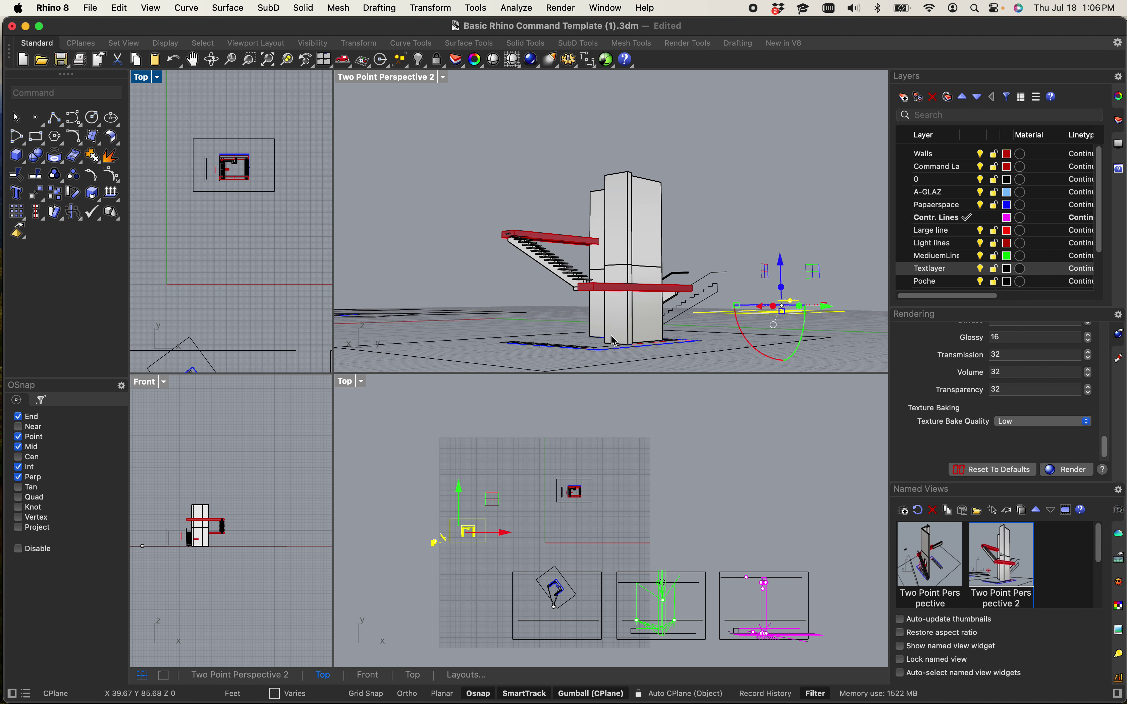
# - Set the top-left viewport to Top and window-select the whole model: 98 curves, 43 polysurfaces, 2 texts
pyautogui.doubleClick(1018, 571)
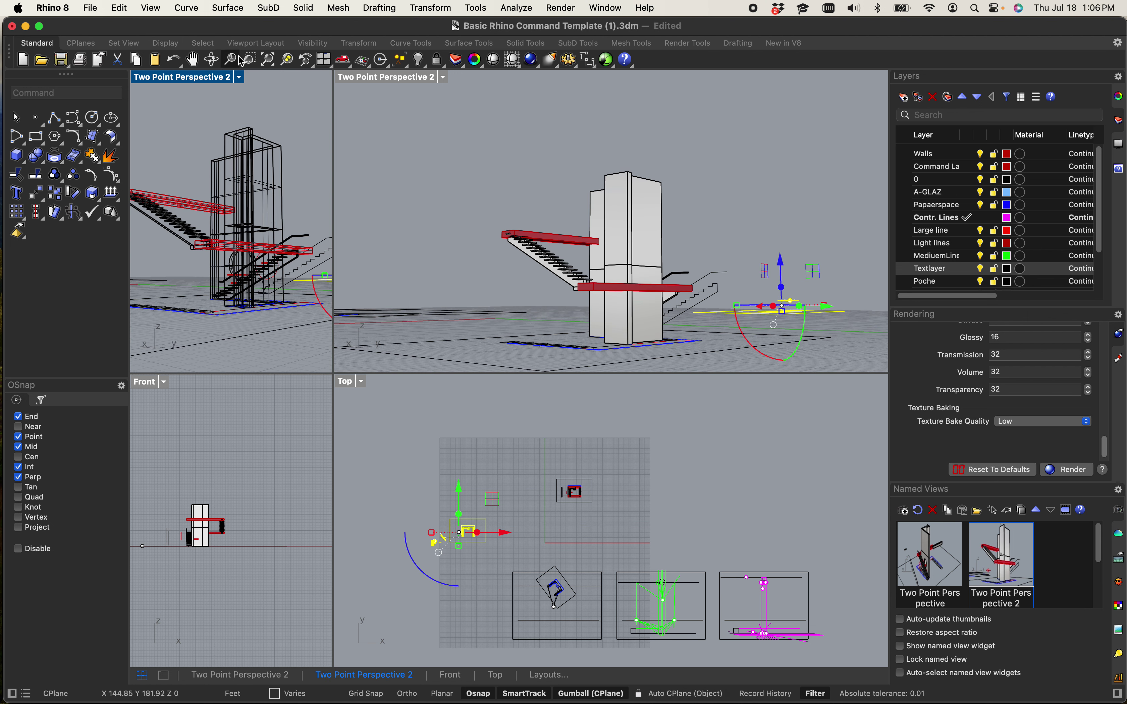
pyautogui.click(156, 77)
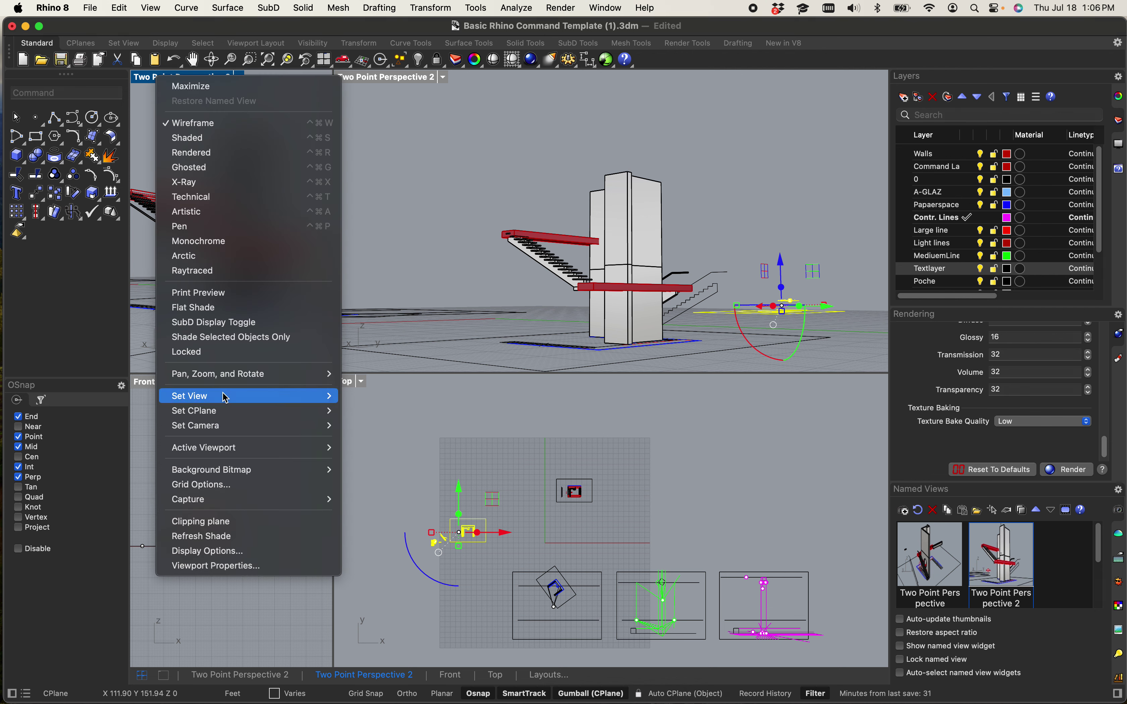
pyautogui.moveTo(223, 396)
pyautogui.click(360, 421)
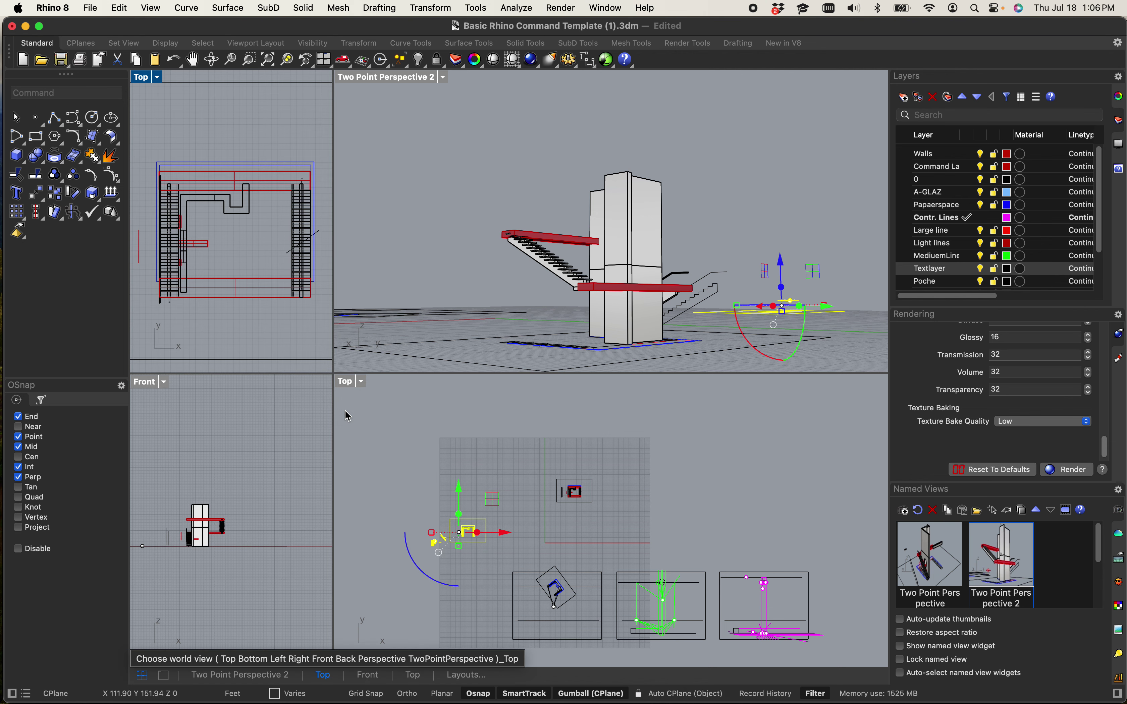
pyautogui.scroll(-3, 213, 209)
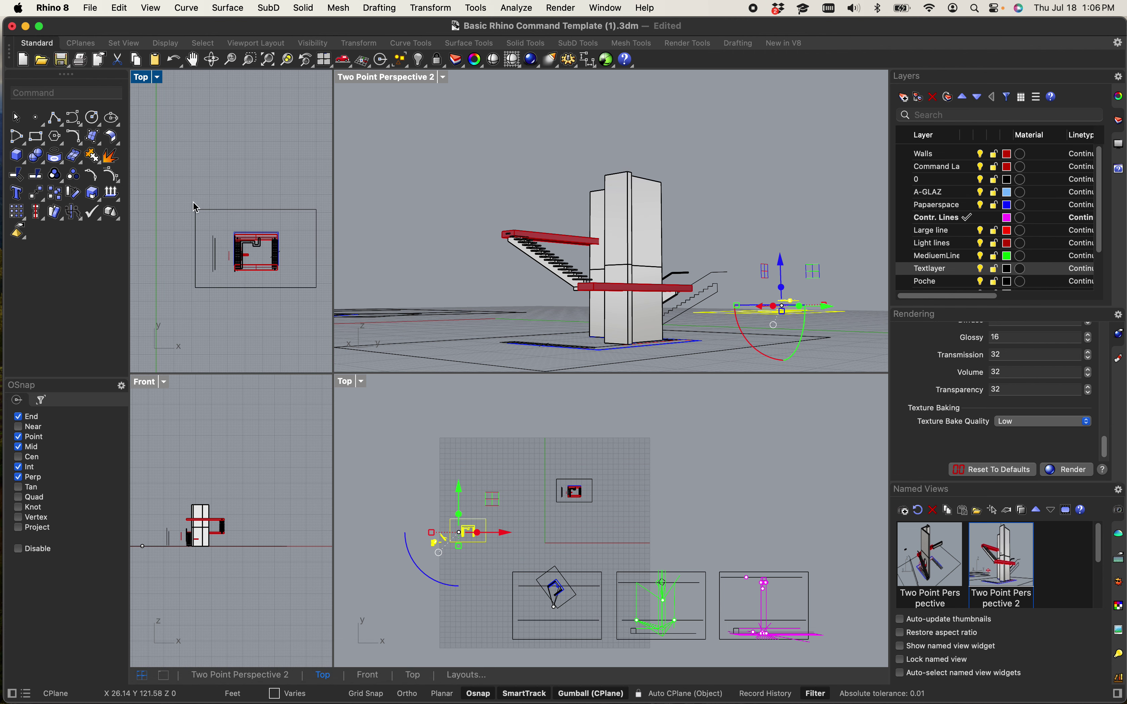
pyautogui.moveTo(194, 206); pyautogui.dragTo(329, 338)
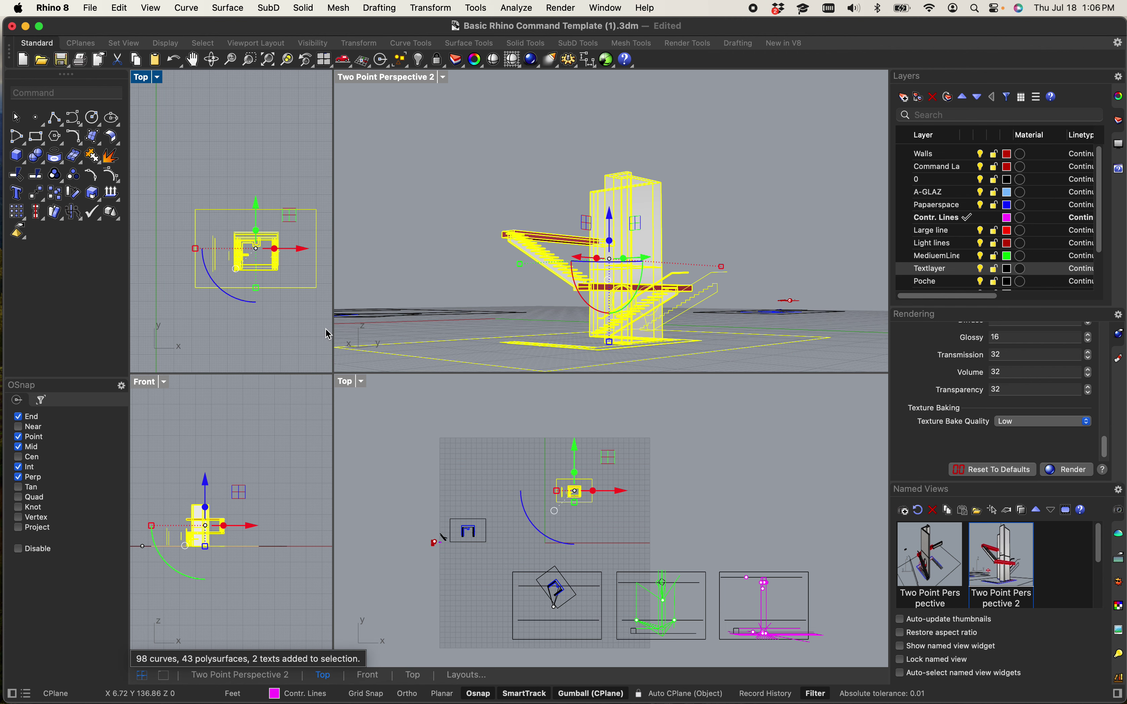
# - Zoom the perspective viewport to the selection and restore the Two Point Perspective 2 view
pyautogui.click(408, 78)
pyautogui.click(285, 61)
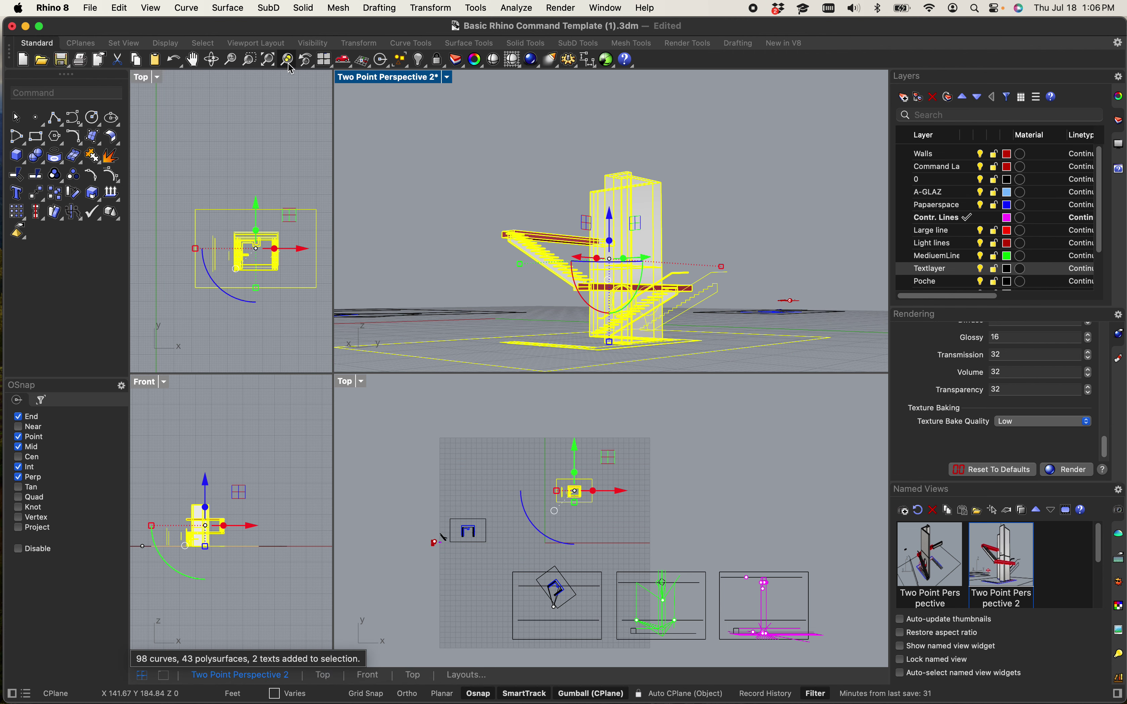
pyautogui.doubleClick(1037, 583)
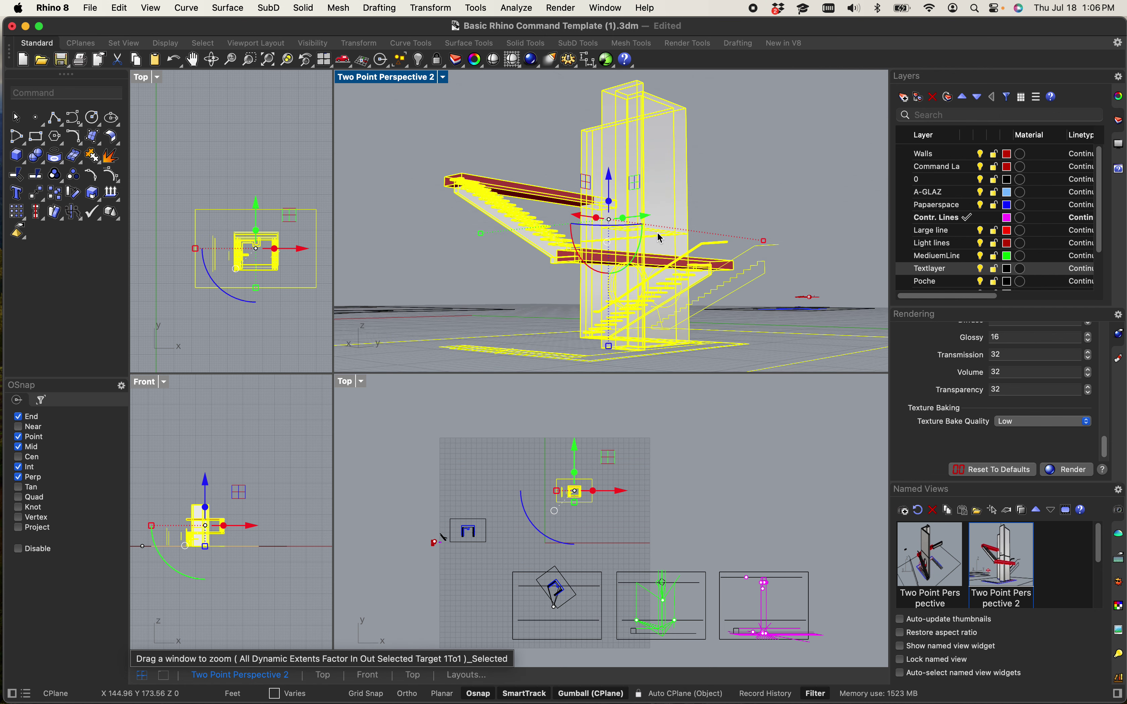
# - Run Make2D with hidden lines to create a fresh 2D drawing, then deselect it
pyautogui.write('mkae')
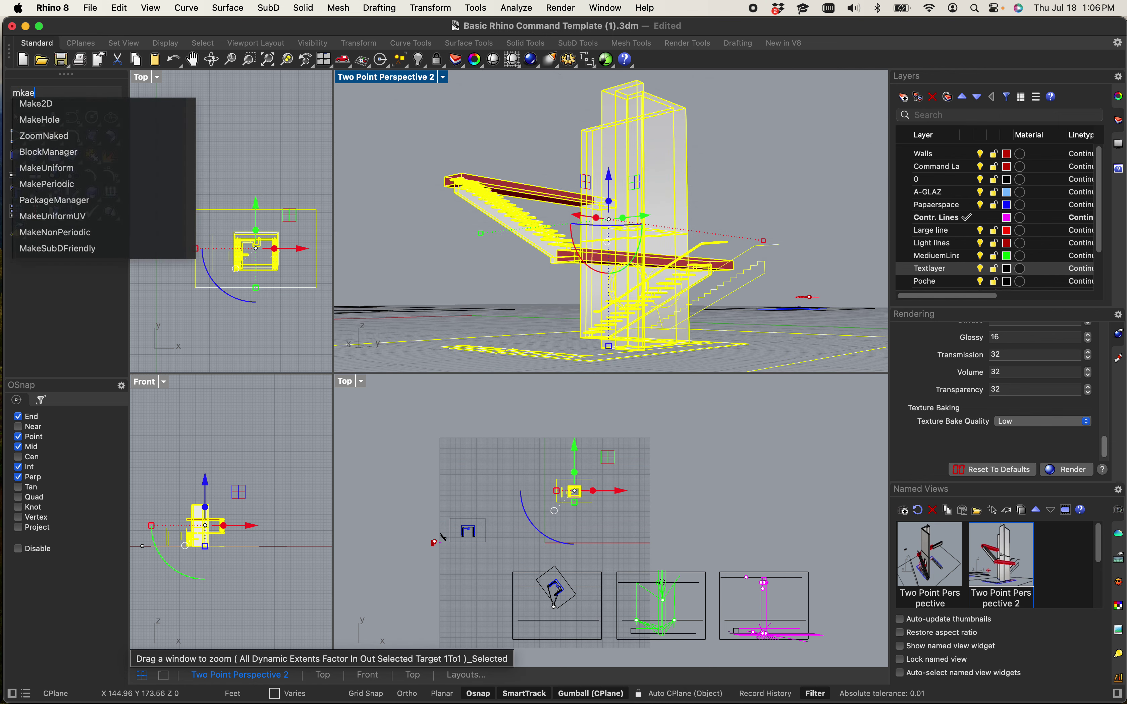
pyautogui.press('Down')
pyautogui.press('Return')
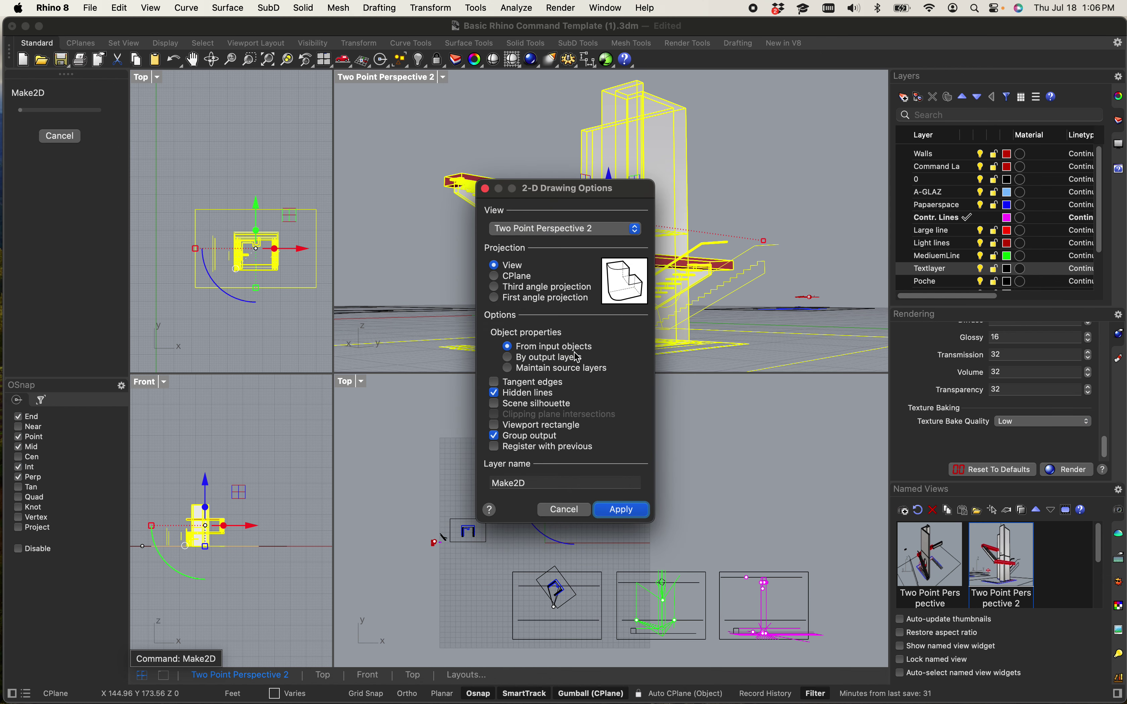
pyautogui.click(621, 510)
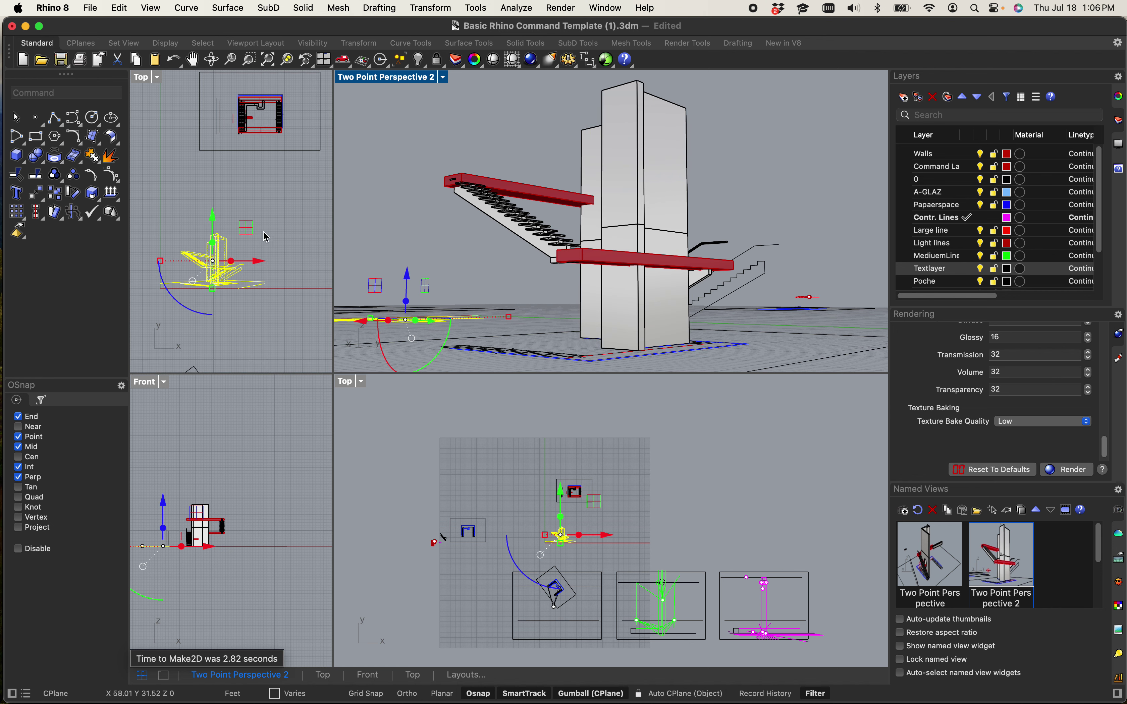
pyautogui.click(270, 222)
pyautogui.click(441, 78)
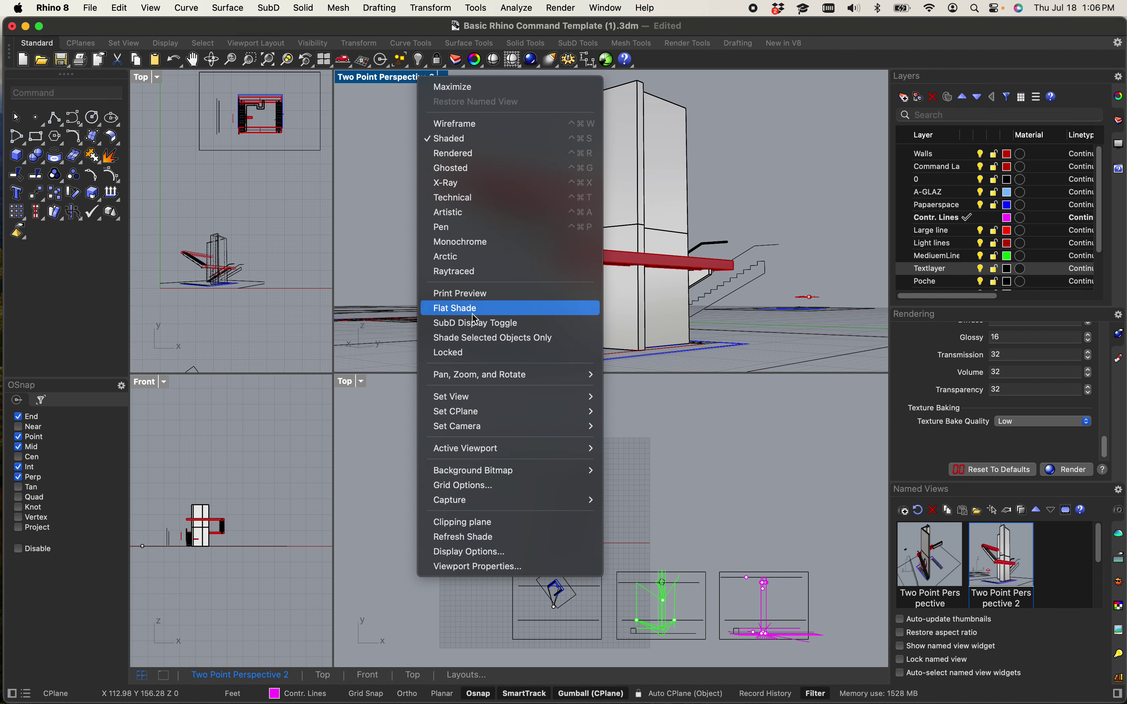
# - Switch the perspective view to Rendered mode and maximize it
pyautogui.click(467, 153)
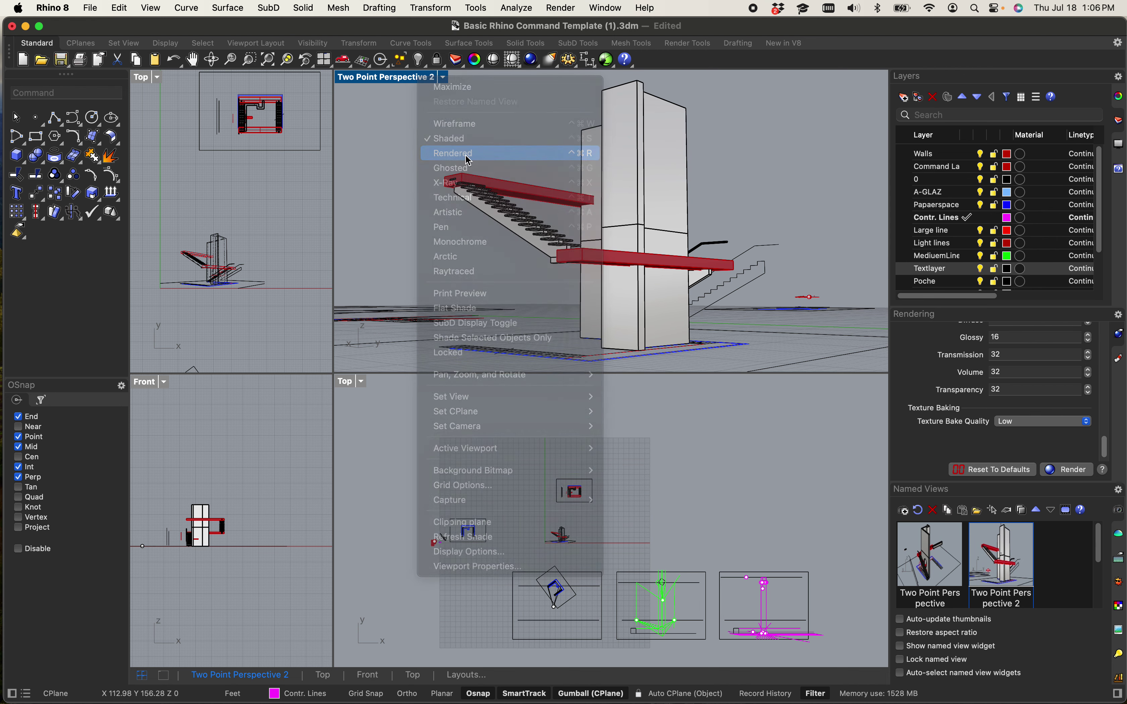
pyautogui.doubleClick(349, 78)
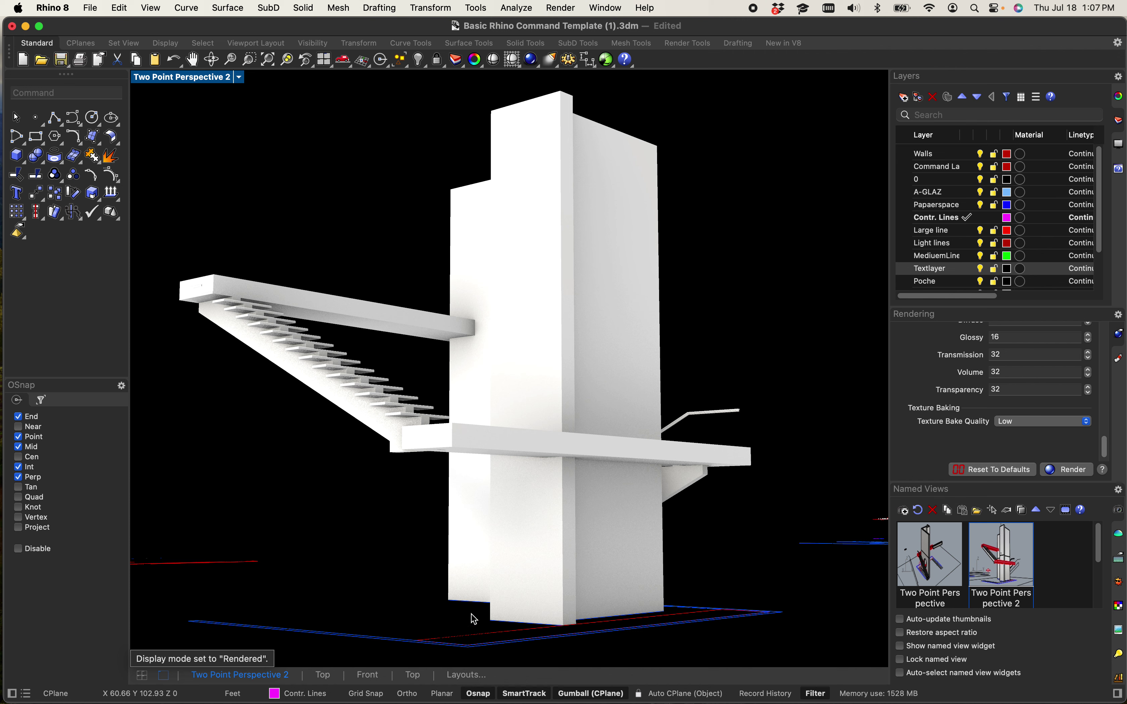
pyautogui.scroll(8, 989, 419)
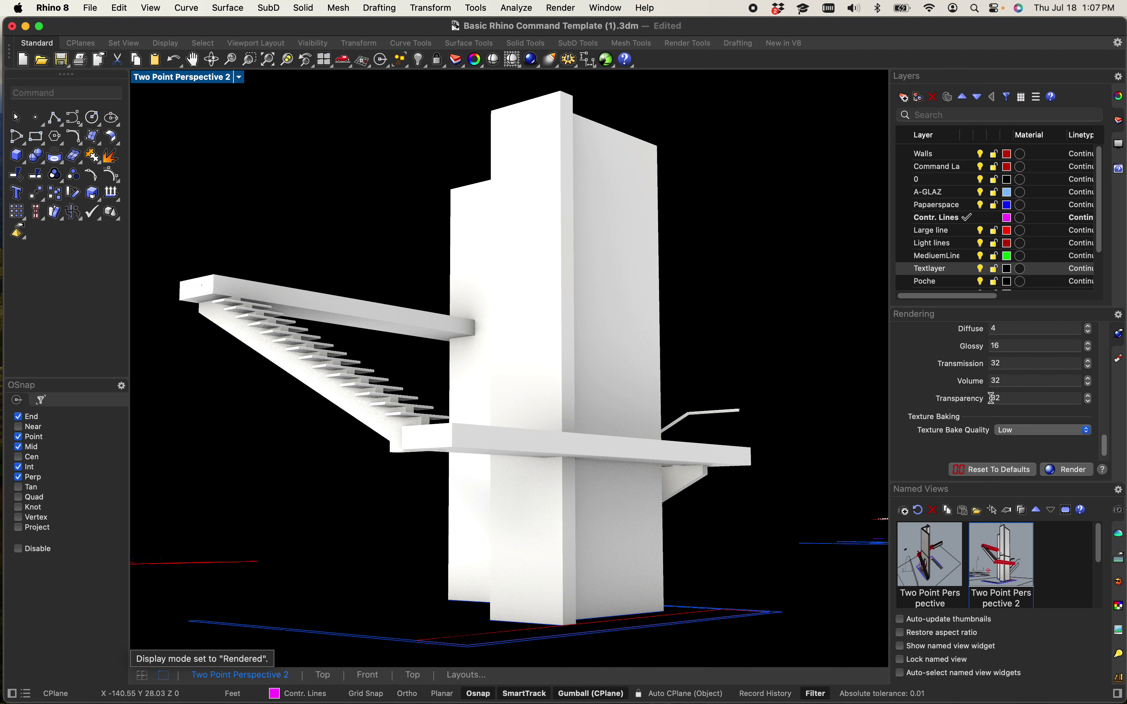
pyautogui.scroll(-4, 994, 404)
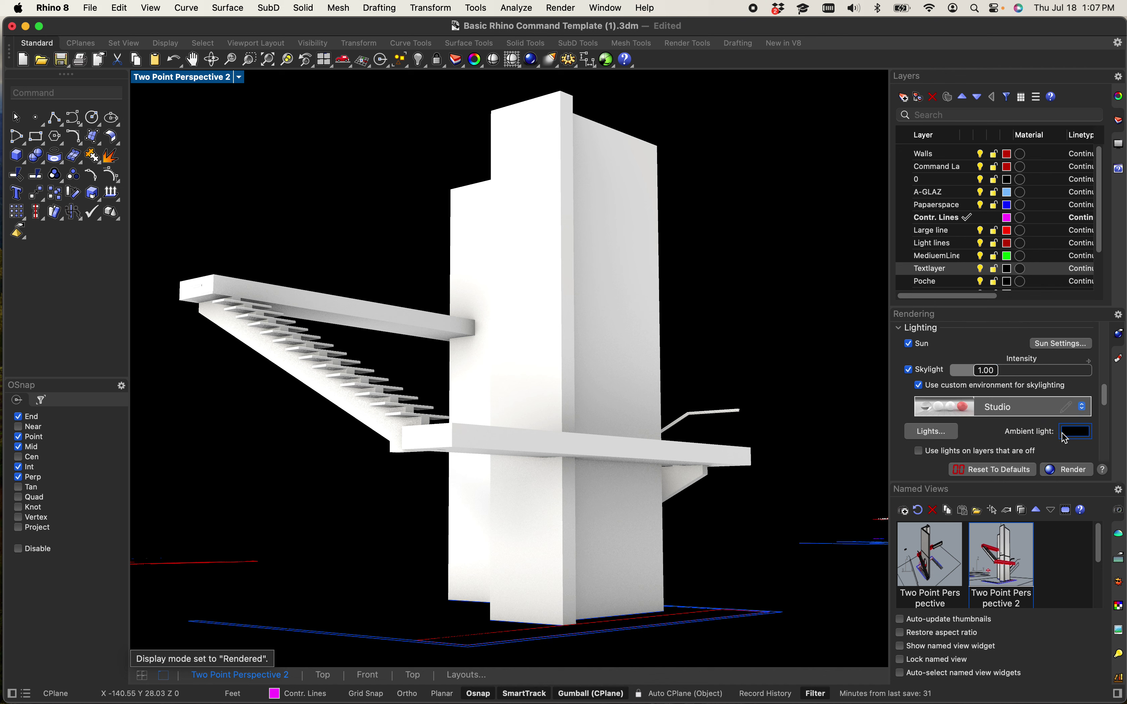
# - Set the ambient light colour to white, then change it to black
pyautogui.click(1076, 436)
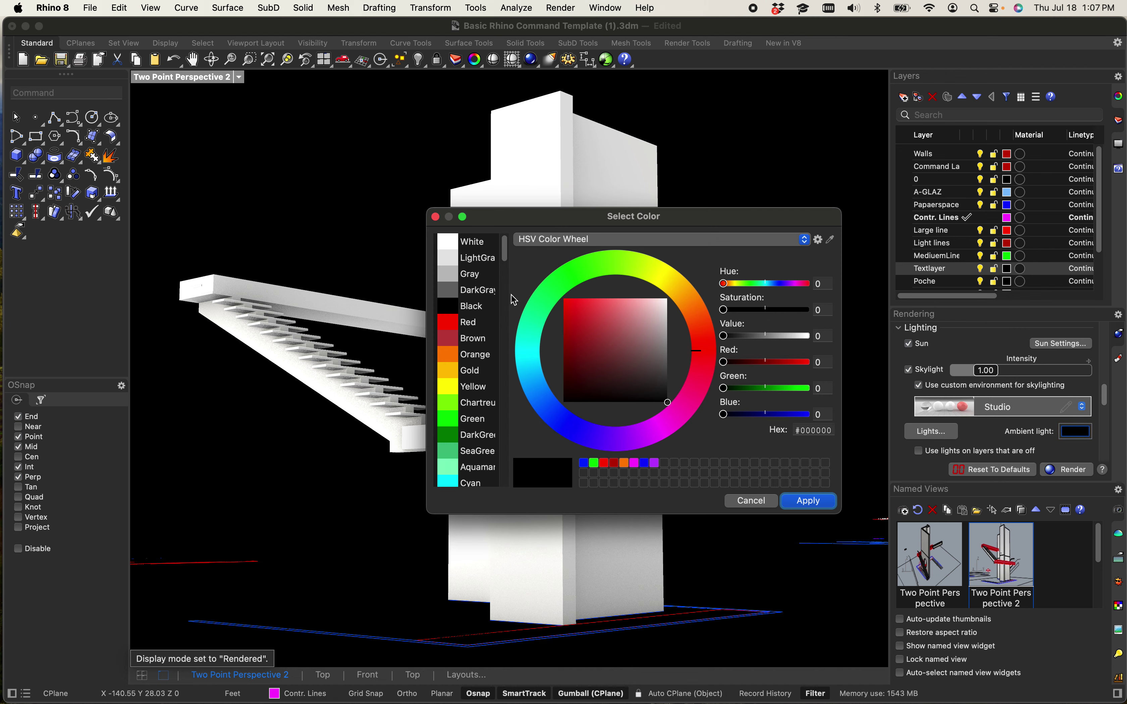
pyautogui.click(445, 249)
pyautogui.click(807, 500)
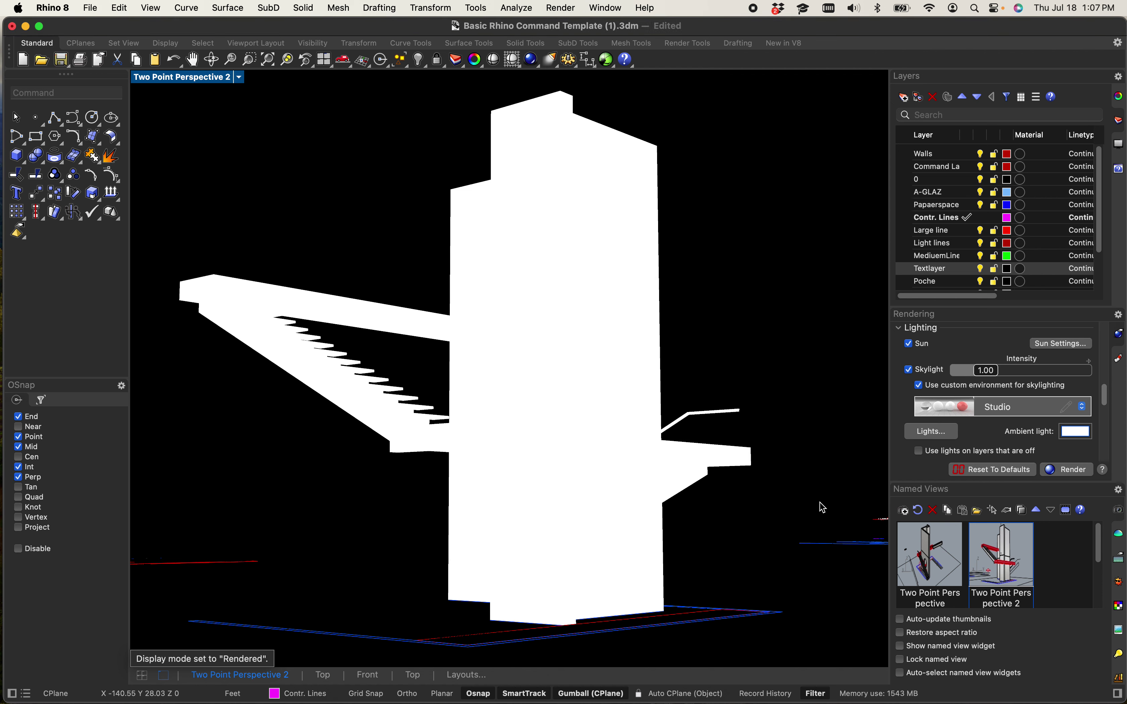
pyautogui.click(1076, 431)
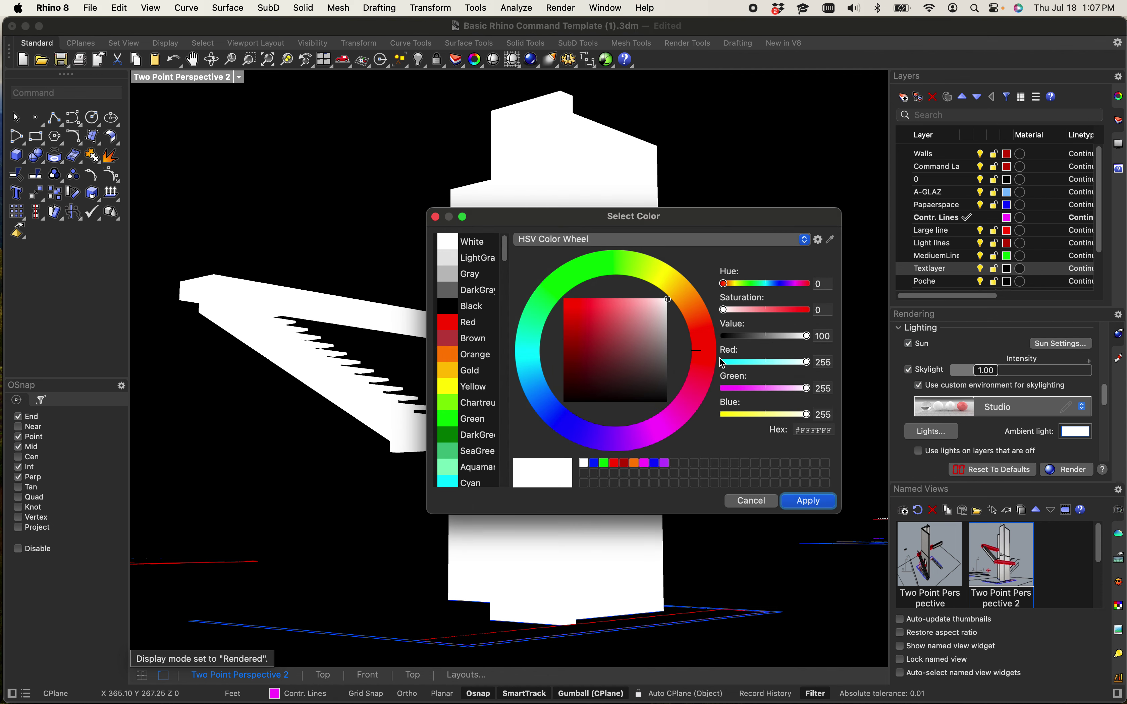
pyautogui.click(440, 307)
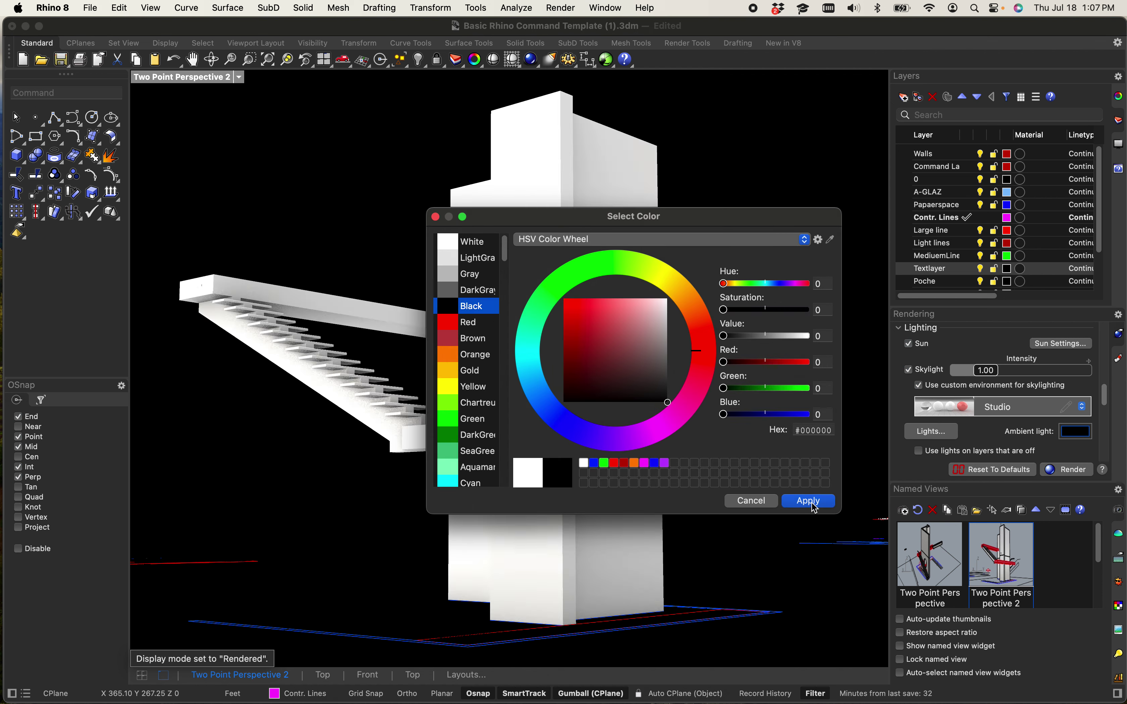
pyautogui.click(806, 500)
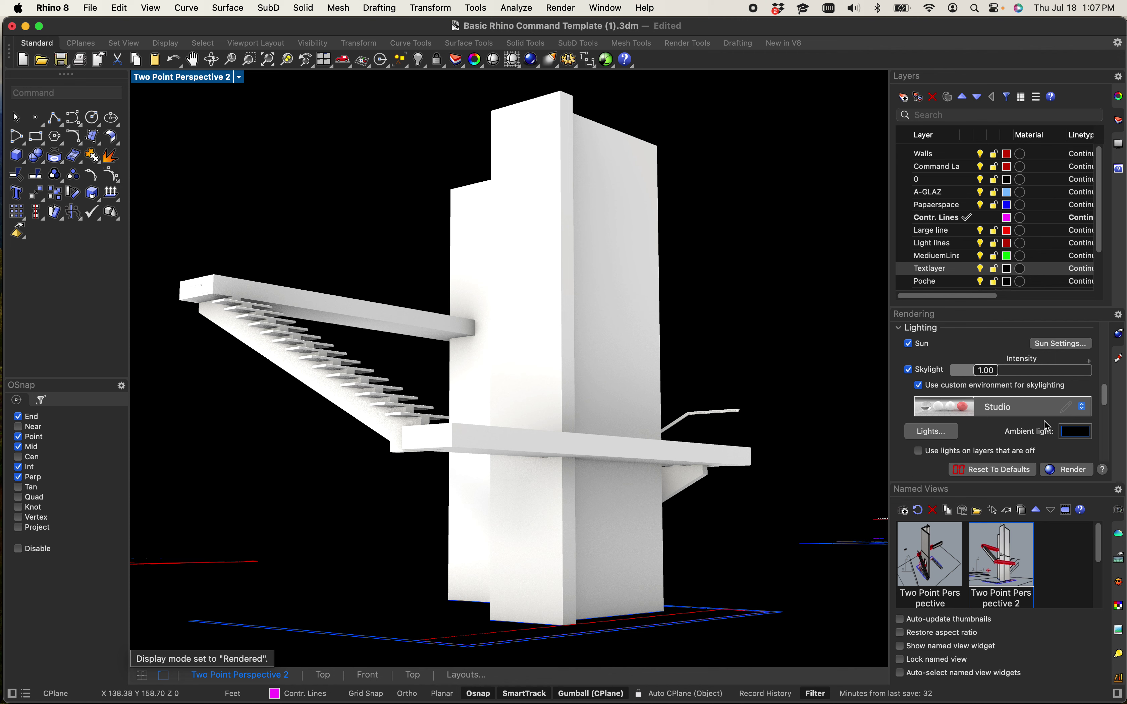
# - Expand the advanced render settings and collapse the view and resolution sections
pyautogui.scroll(-4, 1045, 425)
pyautogui.click(1030, 424)
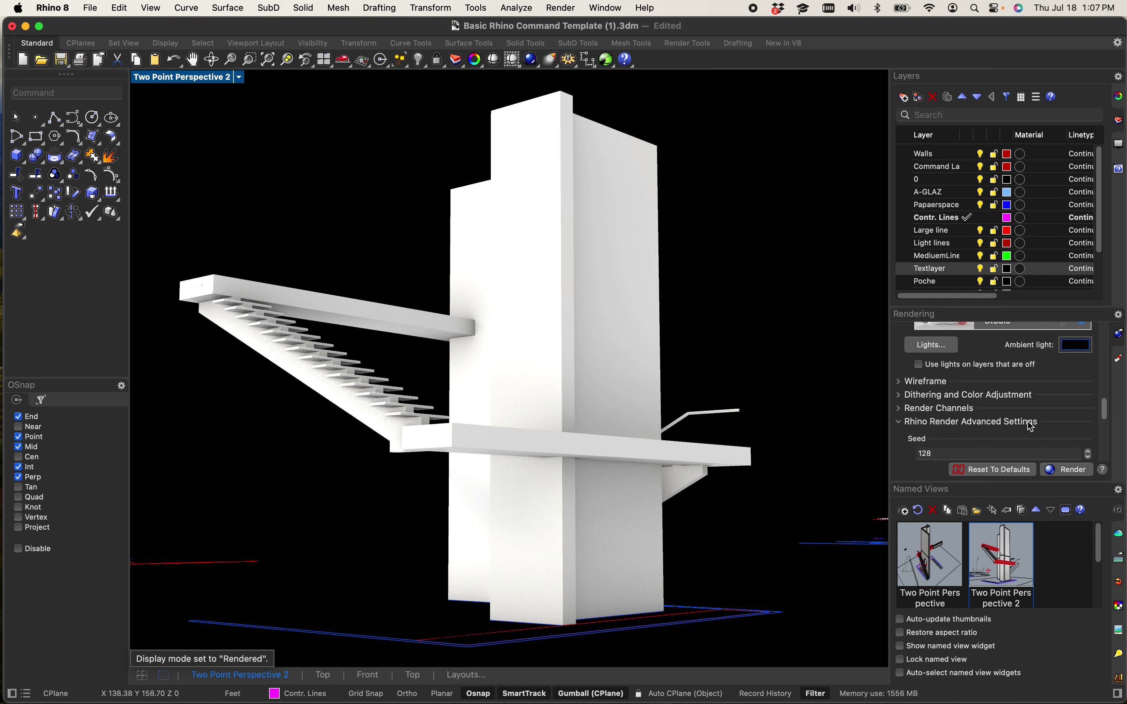
pyautogui.scroll(-10, 1018, 420)
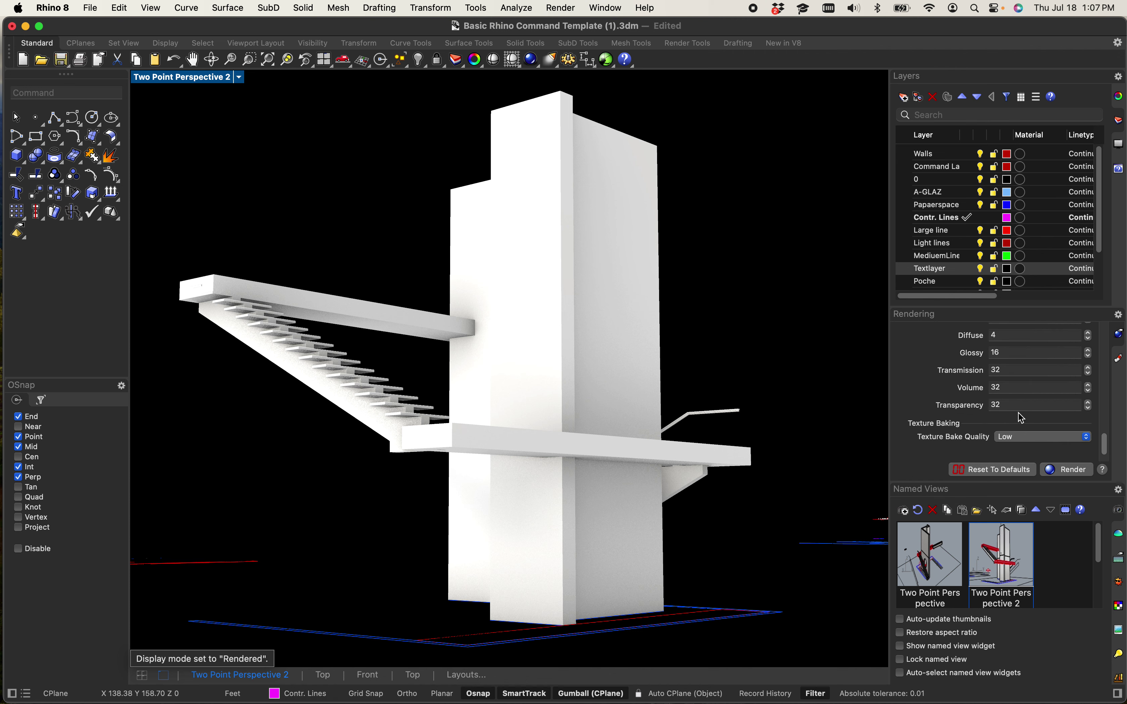
pyautogui.scroll(15, 1019, 413)
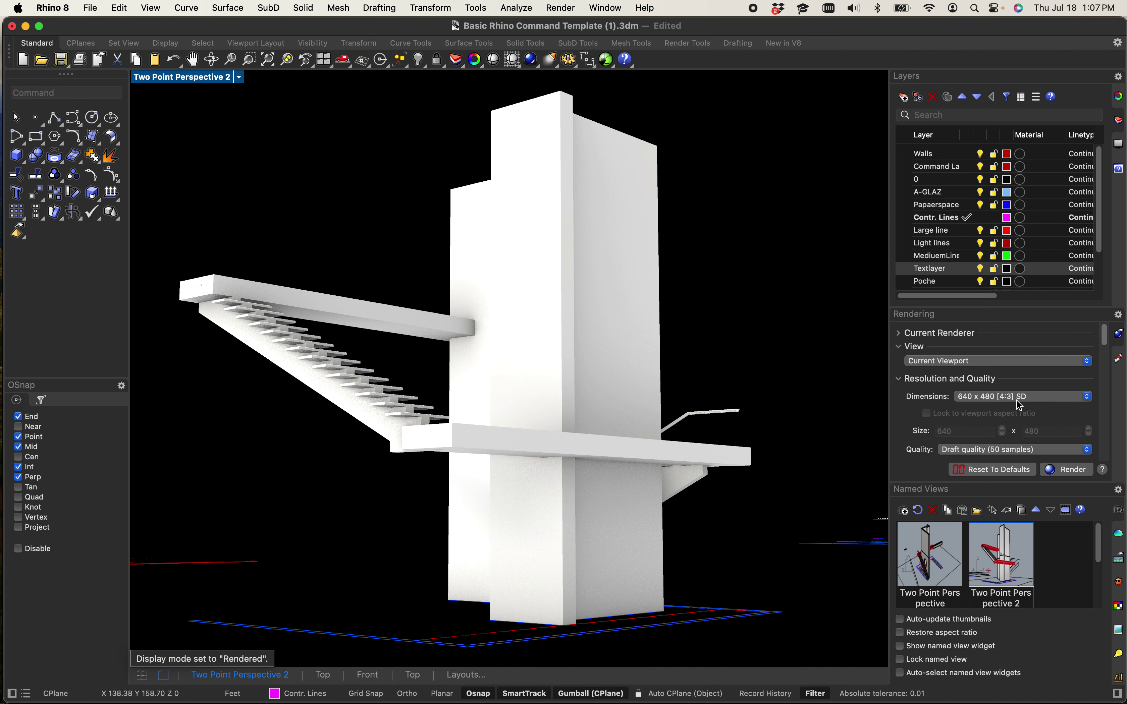
pyautogui.scroll(-2, 907, 383)
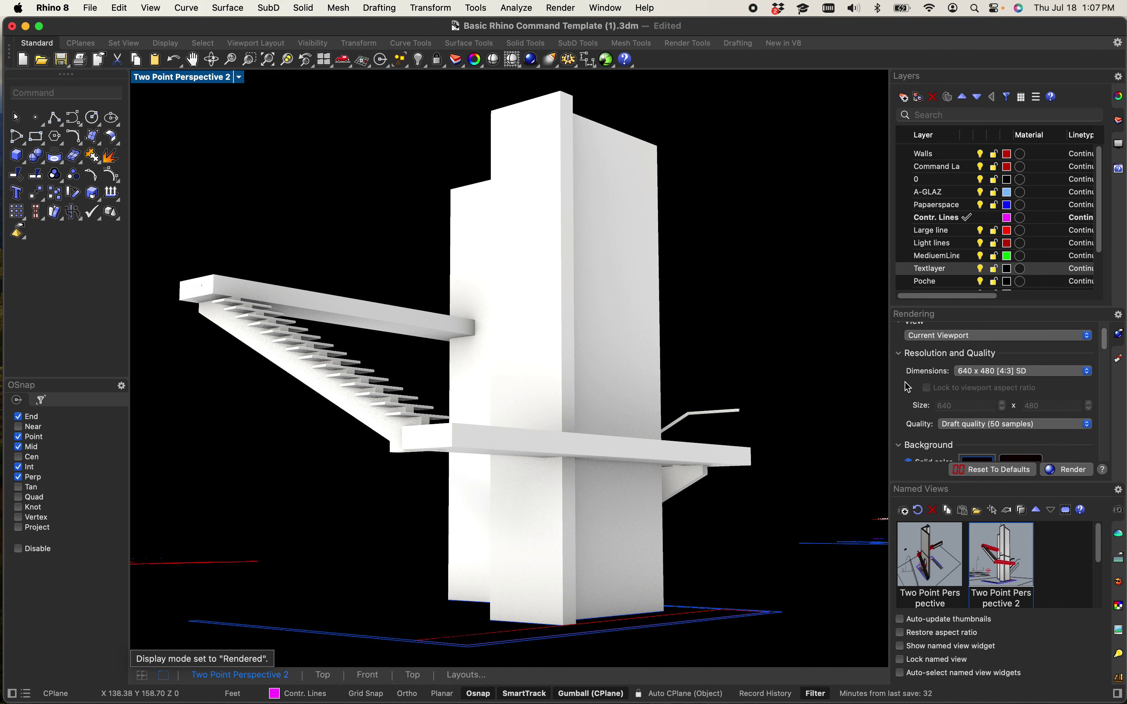
pyautogui.scroll(2, 907, 383)
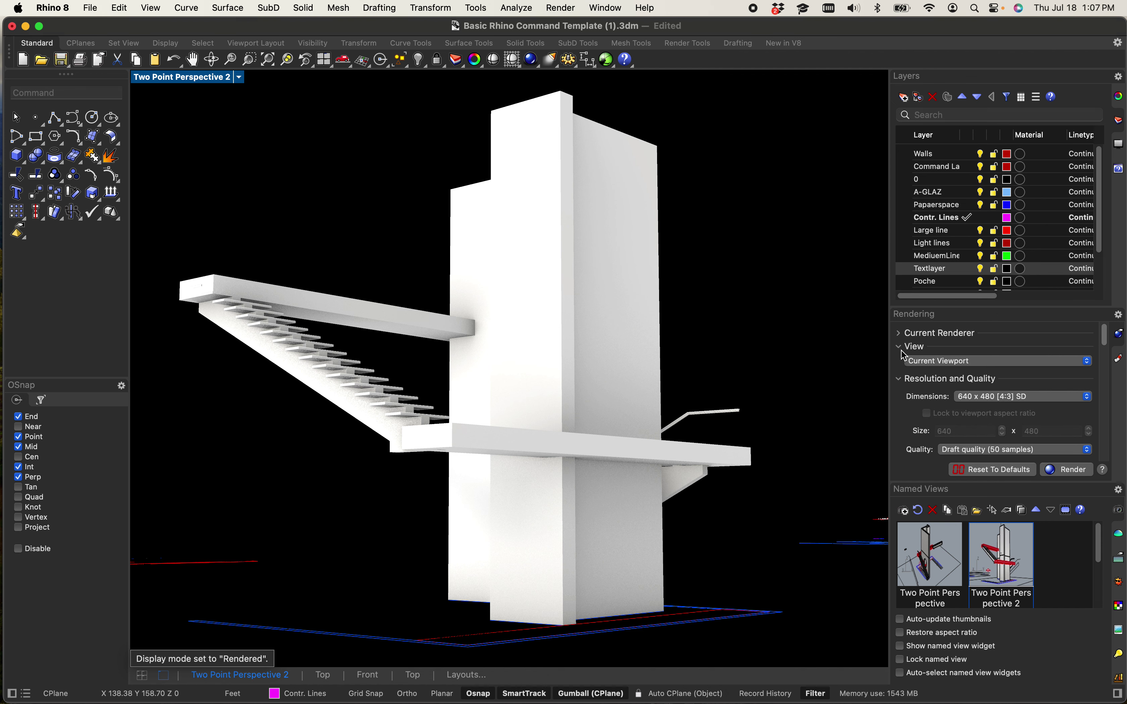
pyautogui.click(902, 351)
pyautogui.click(900, 363)
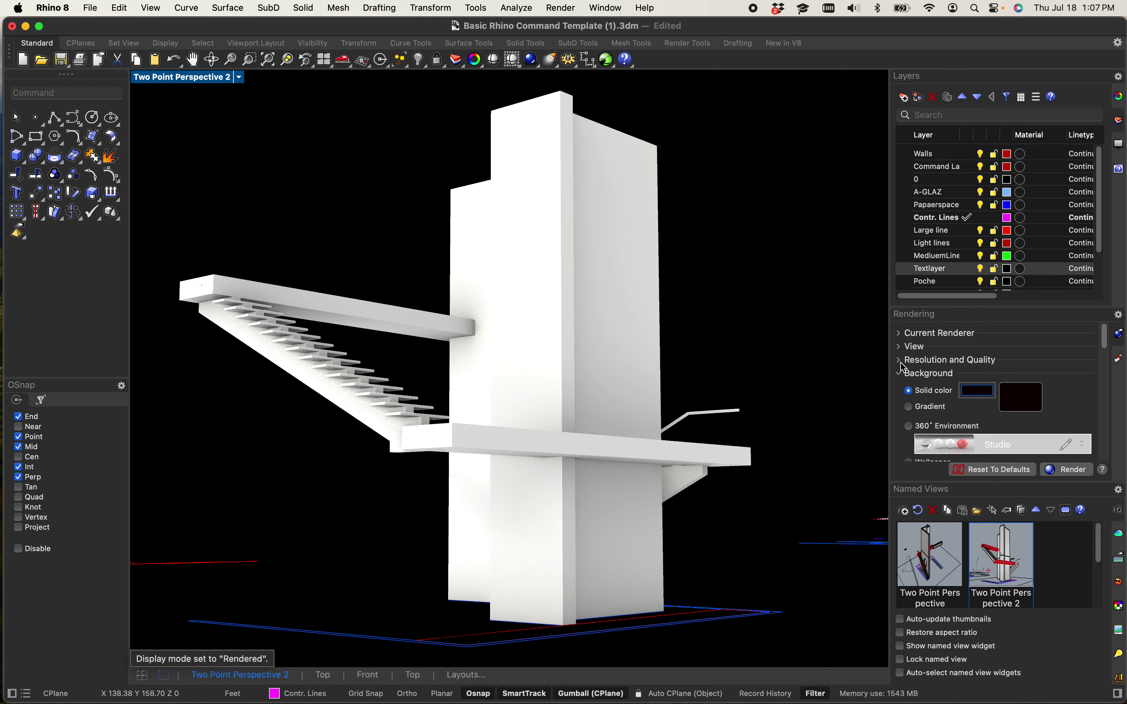
# - Set the background to light grey, then switch it to the 360° Studio environment
pyautogui.click(977, 391)
pyautogui.moveTo(613, 357)
pyautogui.mouseDown()
pyautogui.moveTo(675, 332)
pyautogui.moveTo(674, 300)
pyautogui.moveTo(669, 319)
pyautogui.mouseUp()
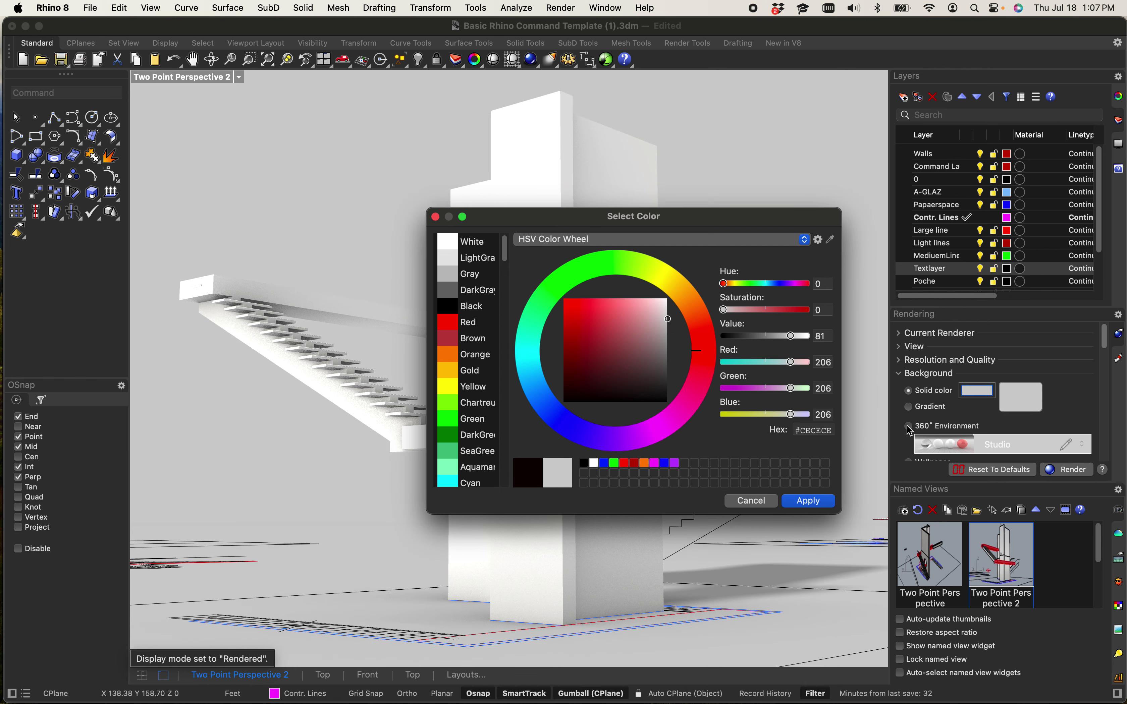
pyautogui.click(818, 507)
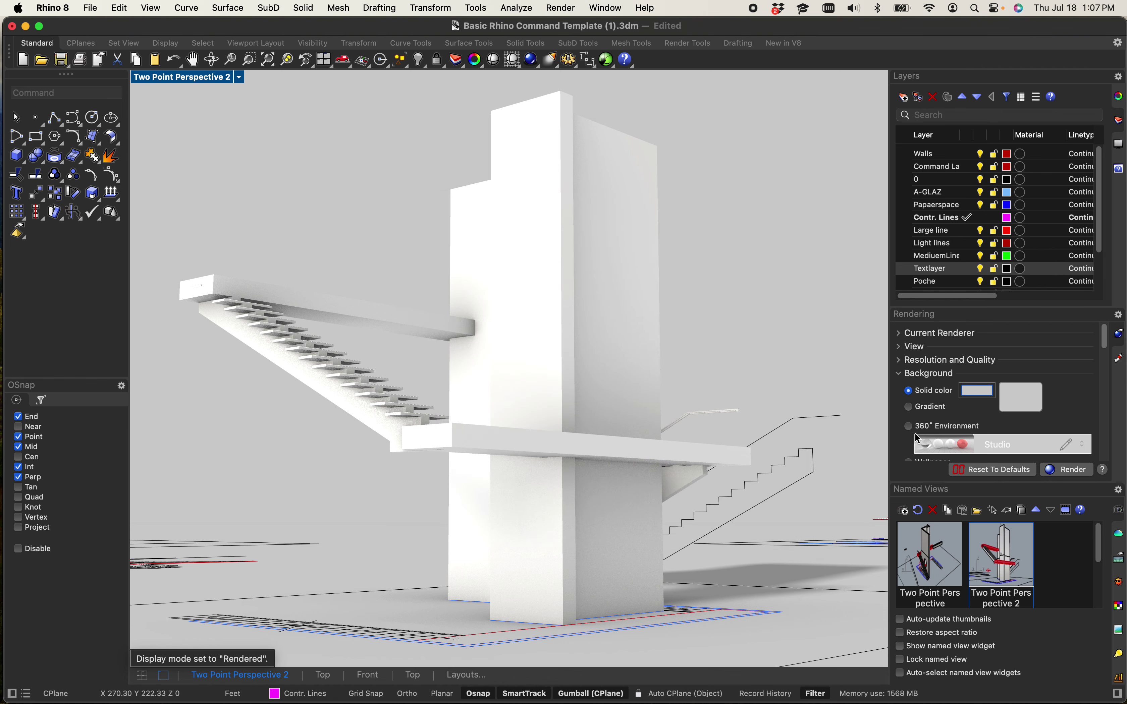
pyautogui.click(910, 425)
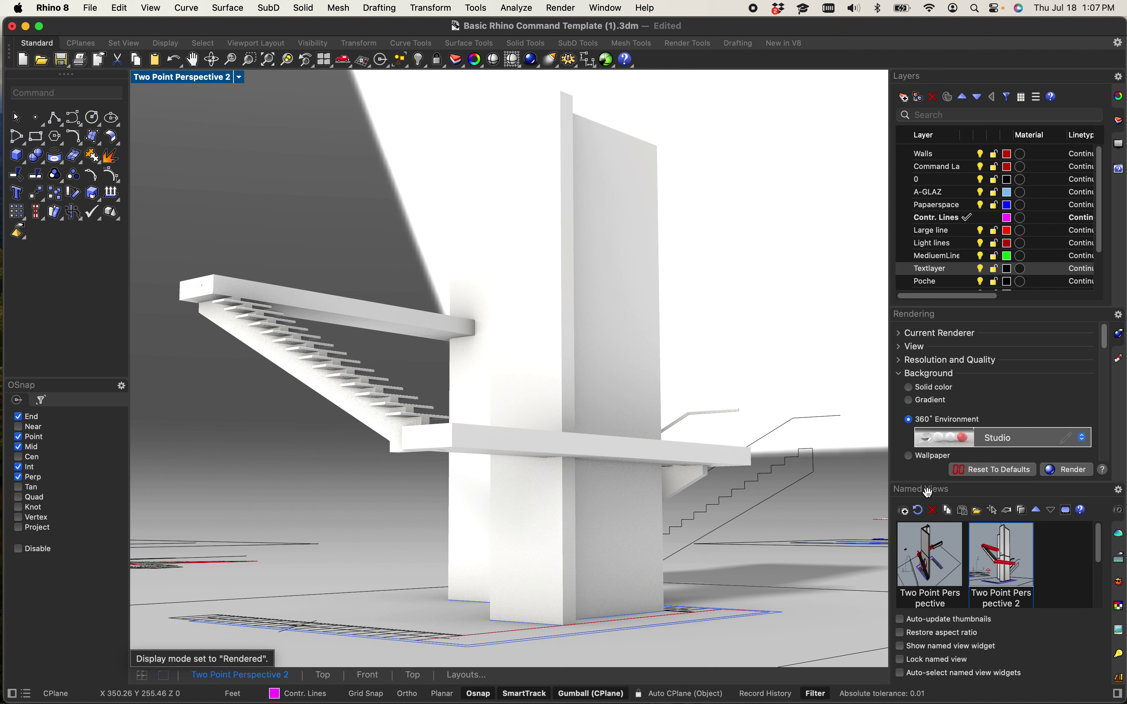
pyautogui.scroll(-2, 963, 384)
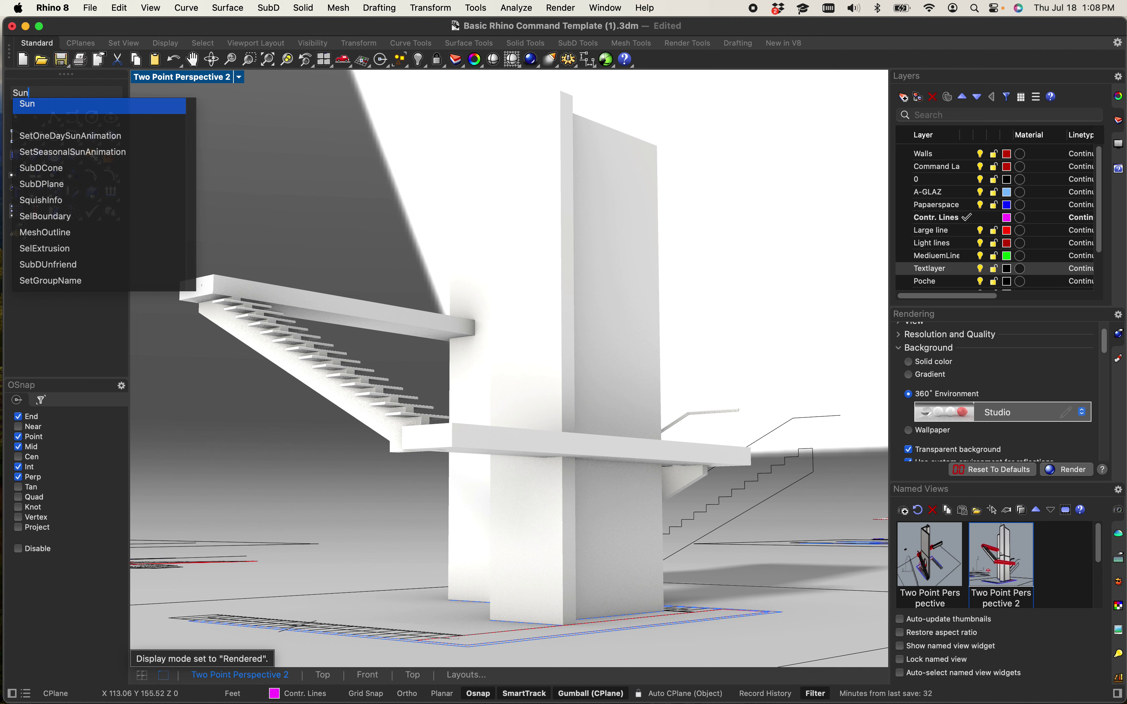
# - Enable manual sun control and set the sun azimuth to about 202.9°
pyautogui.press('Return')
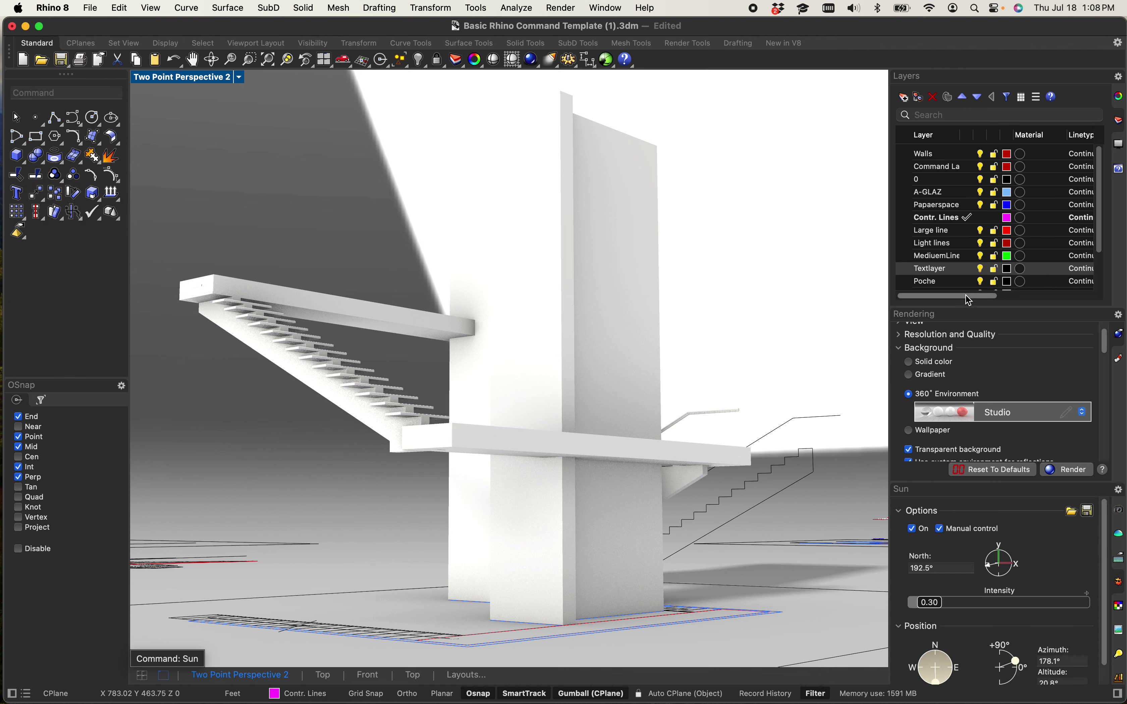
pyautogui.scroll(-1, 996, 568)
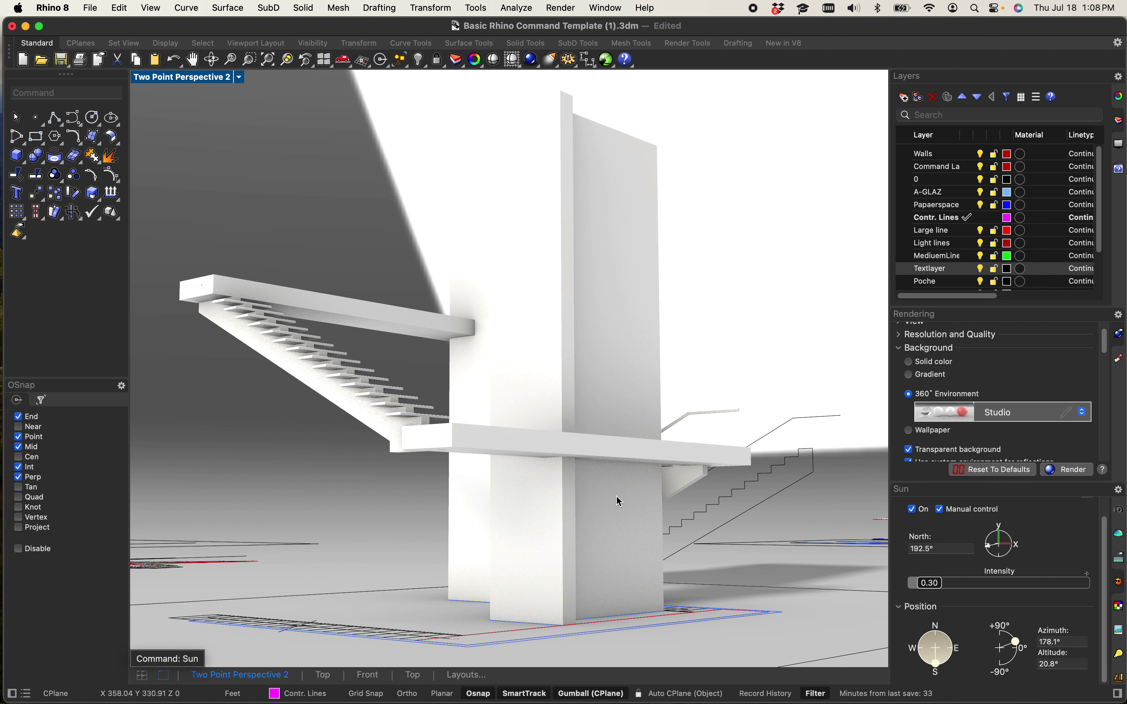
pyautogui.click(998, 588)
pyautogui.moveTo(1019, 642)
pyautogui.mouseDown()
pyautogui.moveTo(1008, 619)
pyautogui.moveTo(1019, 635)
pyautogui.mouseUp()
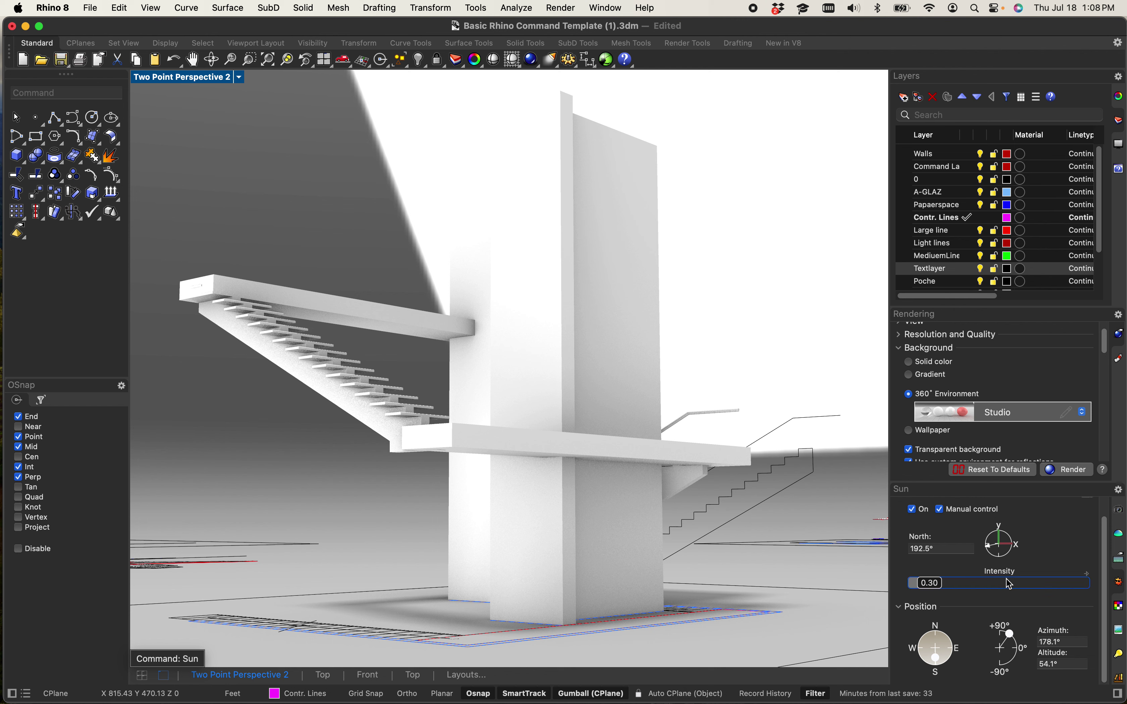
pyautogui.moveTo(941, 661)
pyautogui.mouseDown()
pyautogui.moveTo(924, 627)
pyautogui.moveTo(937, 593)
pyautogui.moveTo(934, 660)
pyautogui.mouseUp()
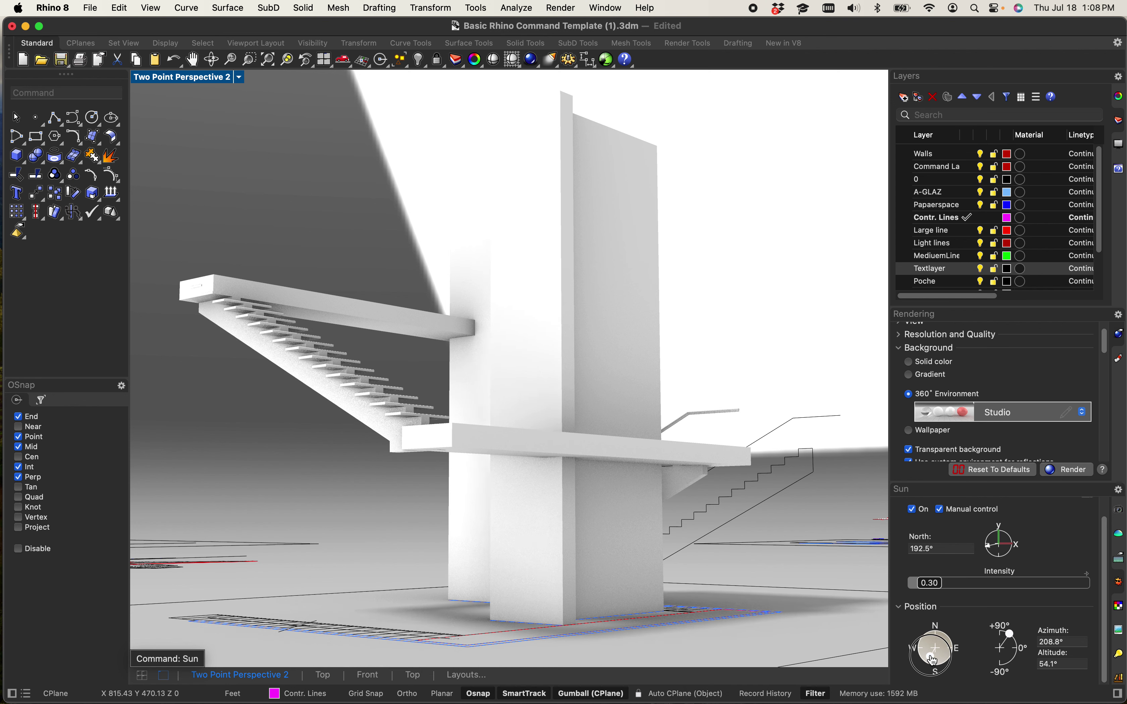
pyautogui.moveTo(933, 660); pyautogui.dragTo(934, 664)
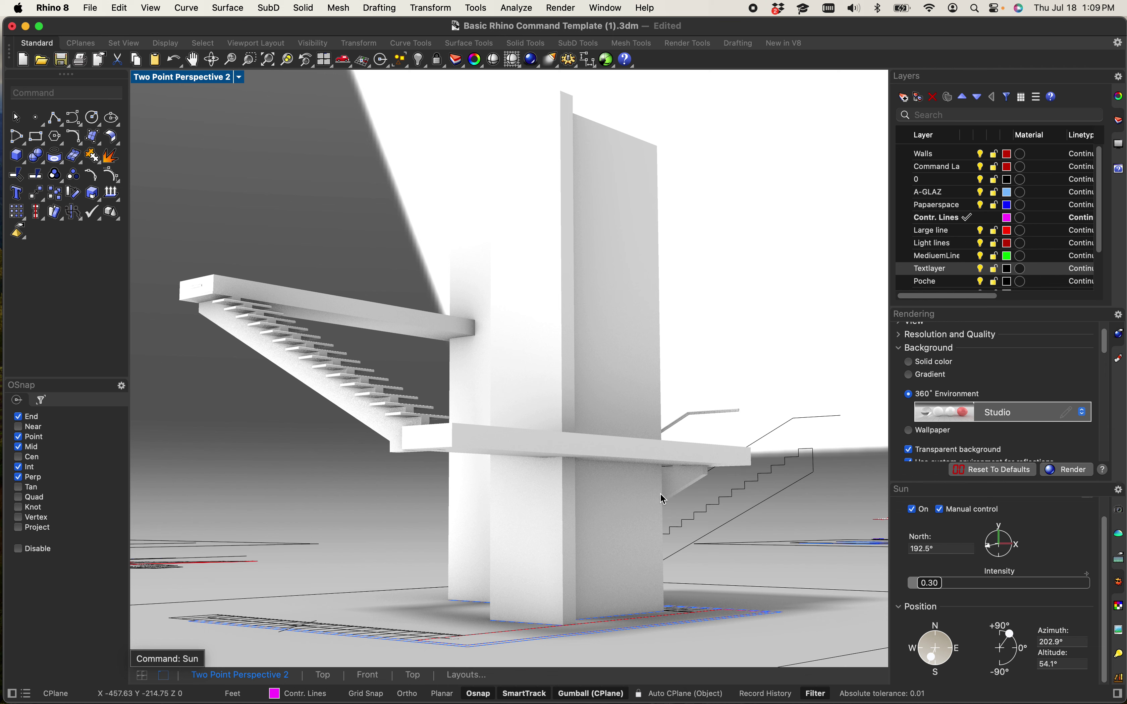
# - Rotate north to 218.4°, lower intensity to 0.46, and set sun altitude near 33°
pyautogui.moveTo(1007, 554); pyautogui.dragTo(983, 586)
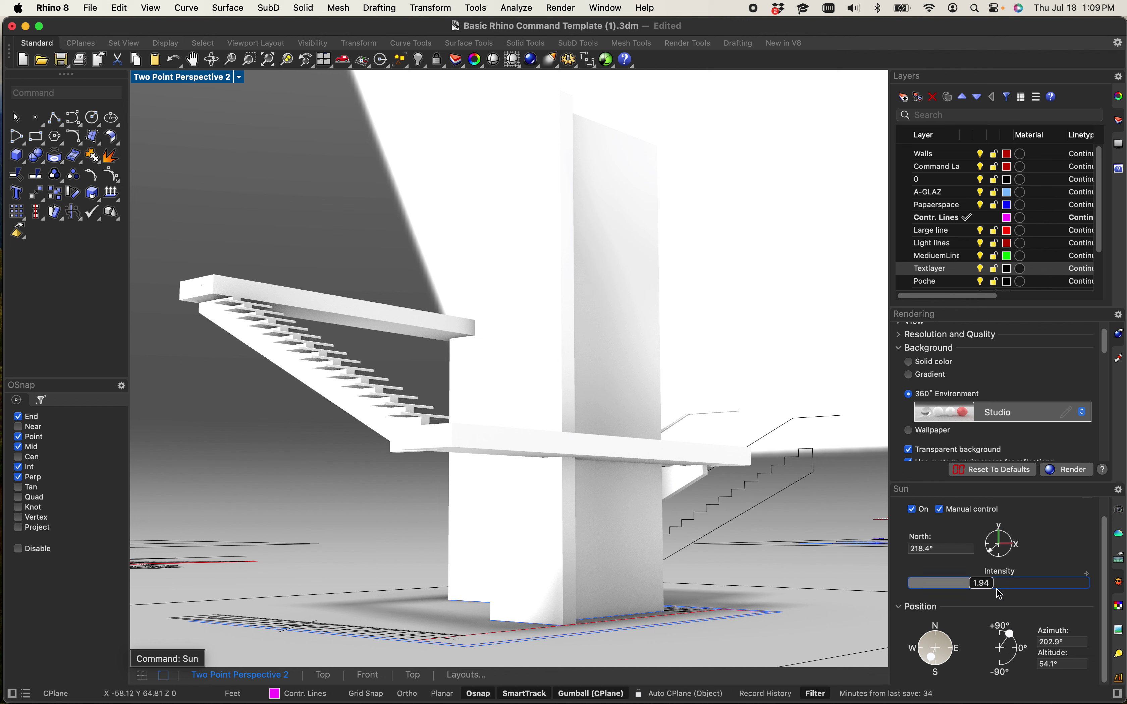
pyautogui.click(985, 590)
pyautogui.moveTo(985, 591); pyautogui.dragTo(941, 592)
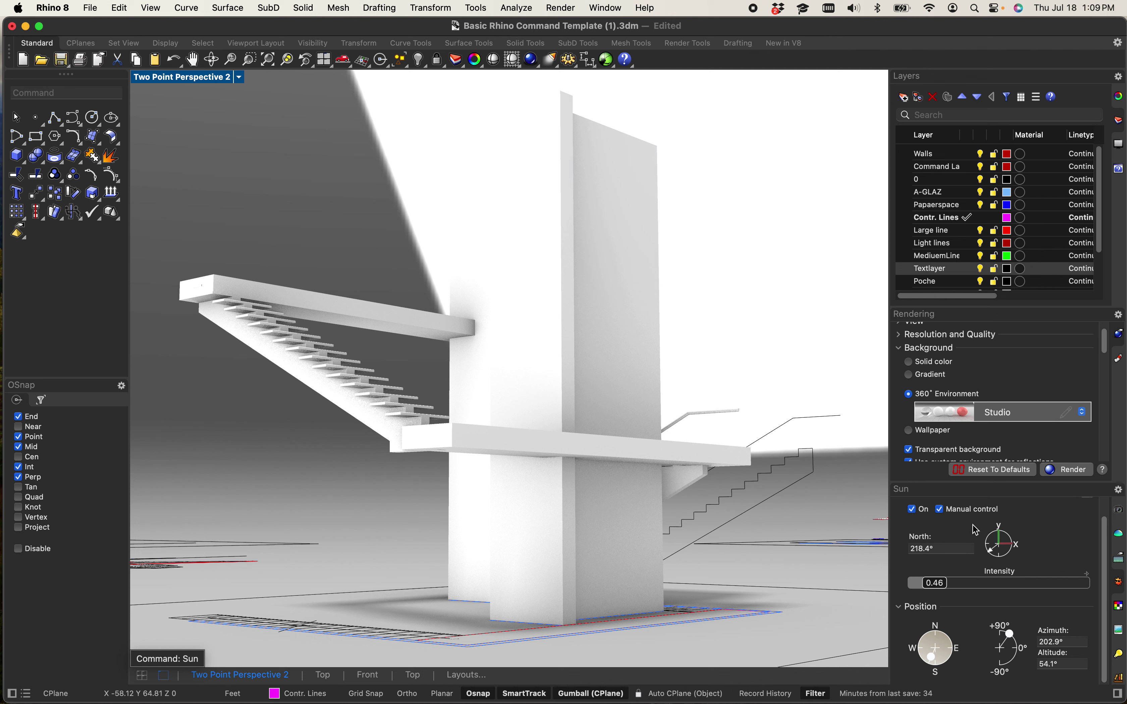
pyautogui.moveTo(1018, 641); pyautogui.dragTo(1022, 648)
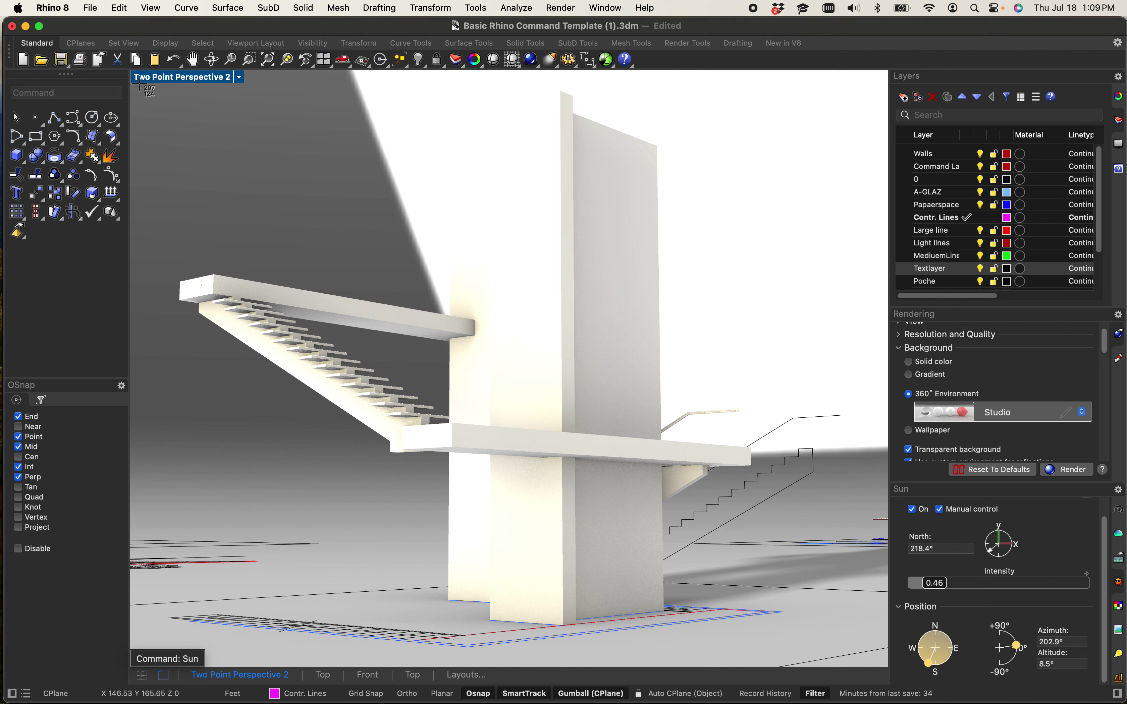
pyautogui.moveTo(133, 73)
pyautogui.mouseDown()
pyautogui.moveTo(326, 224)
pyautogui.moveTo(832, 541)
pyautogui.moveTo(843, 661)
pyautogui.moveTo(866, 678)
pyautogui.moveTo(881, 674)
pyautogui.moveTo(887, 653)
pyautogui.mouseUp()
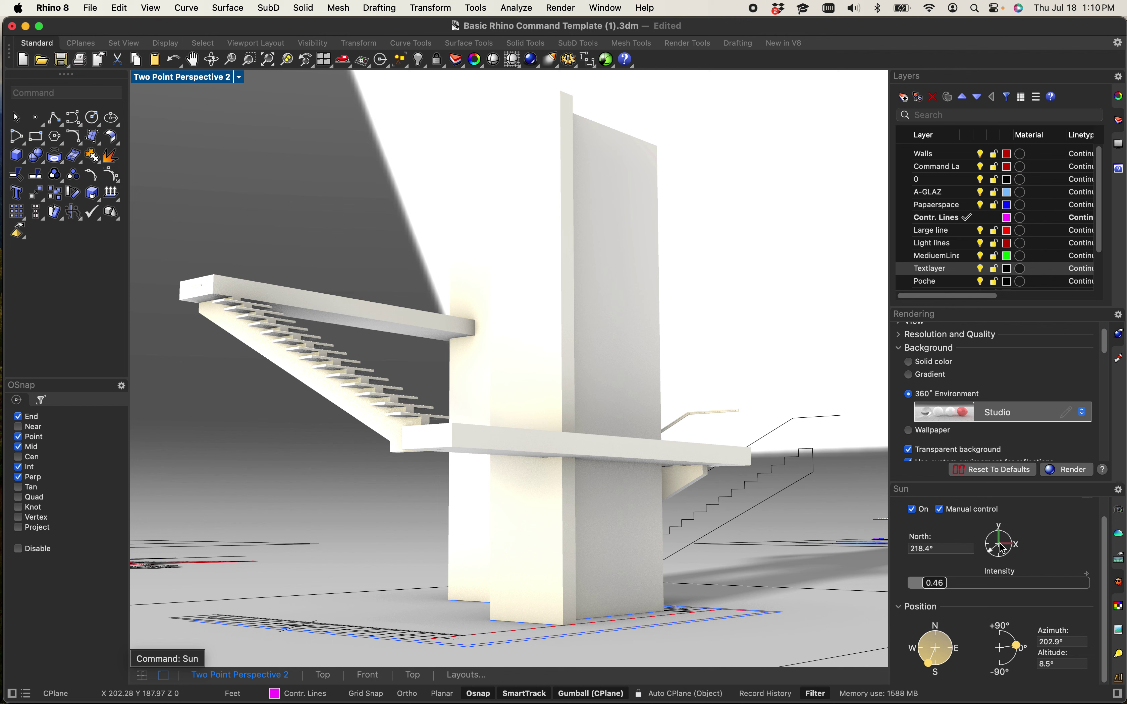
pyautogui.moveTo(1018, 649)
pyautogui.mouseDown()
pyautogui.moveTo(1009, 629)
pyautogui.moveTo(1024, 639)
pyautogui.mouseUp()
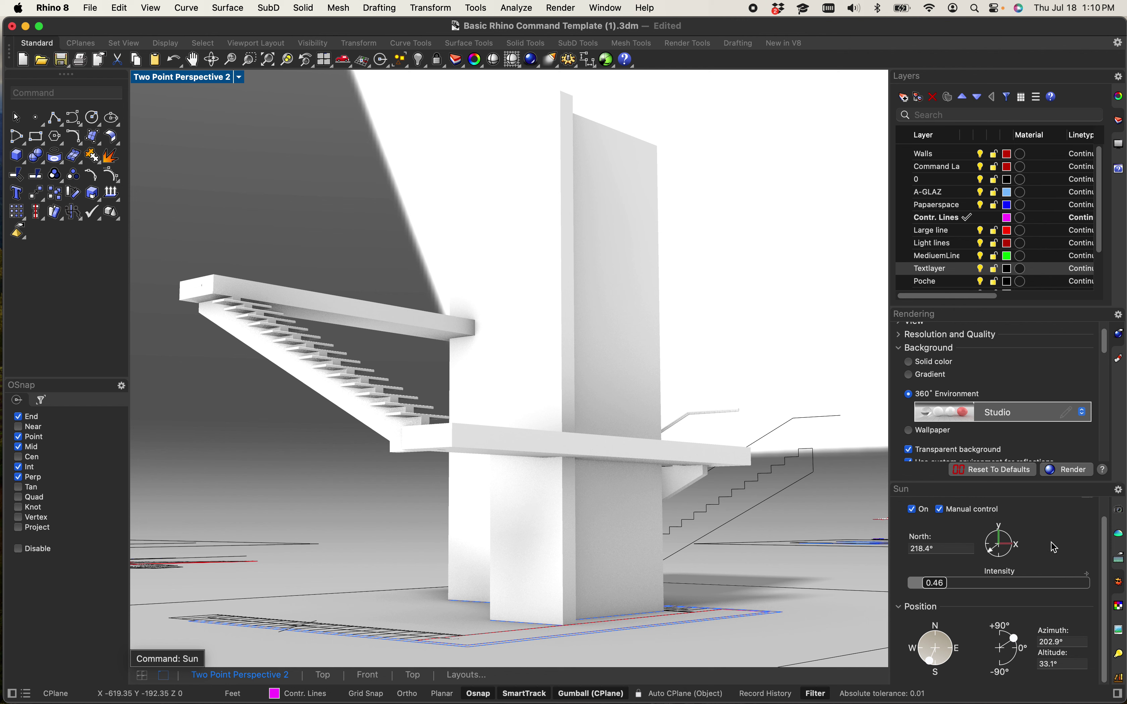
pyautogui.scroll(1, 1051, 543)
pyautogui.scroll(-1, 1002, 545)
pyautogui.scroll(1, 985, 559)
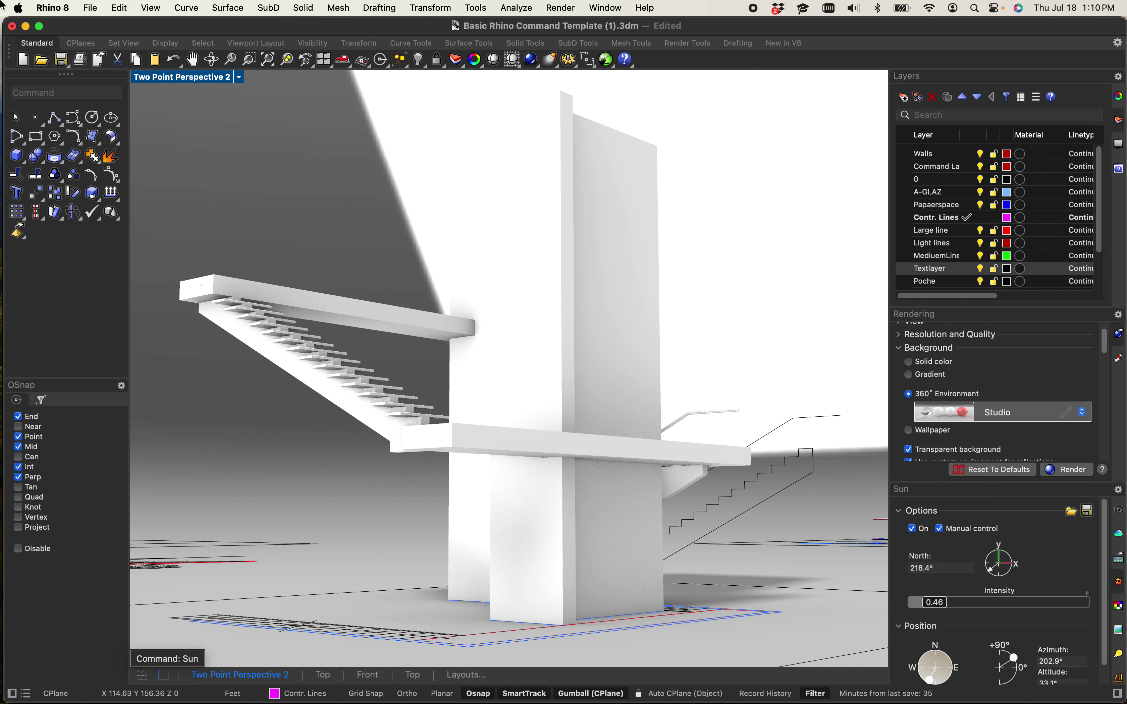
# - Open Rhino's Settings at the Display Modes page
pyautogui.click(92, 10)
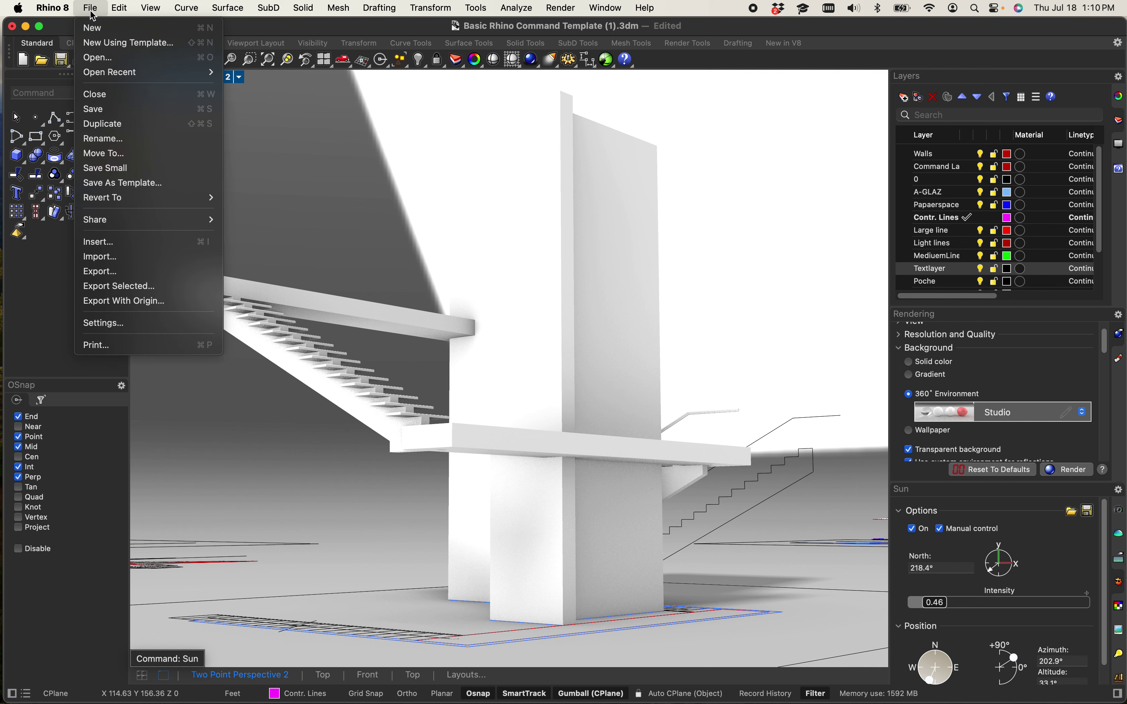
pyautogui.moveTo(69, 10)
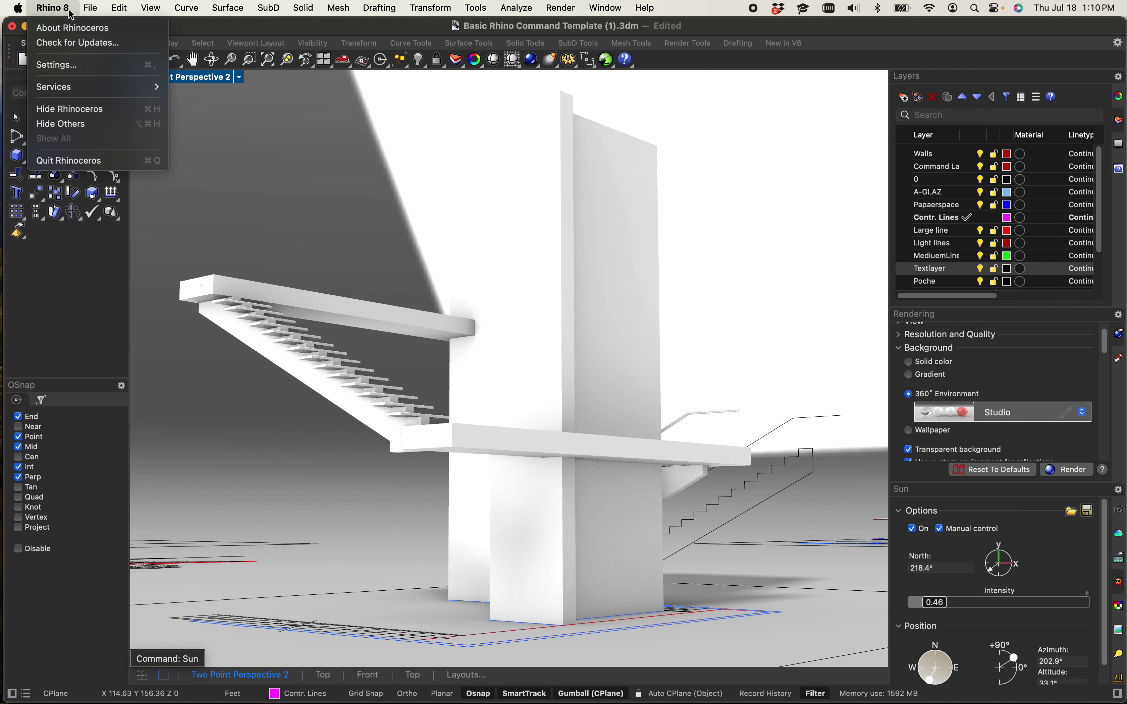
pyautogui.click(72, 65)
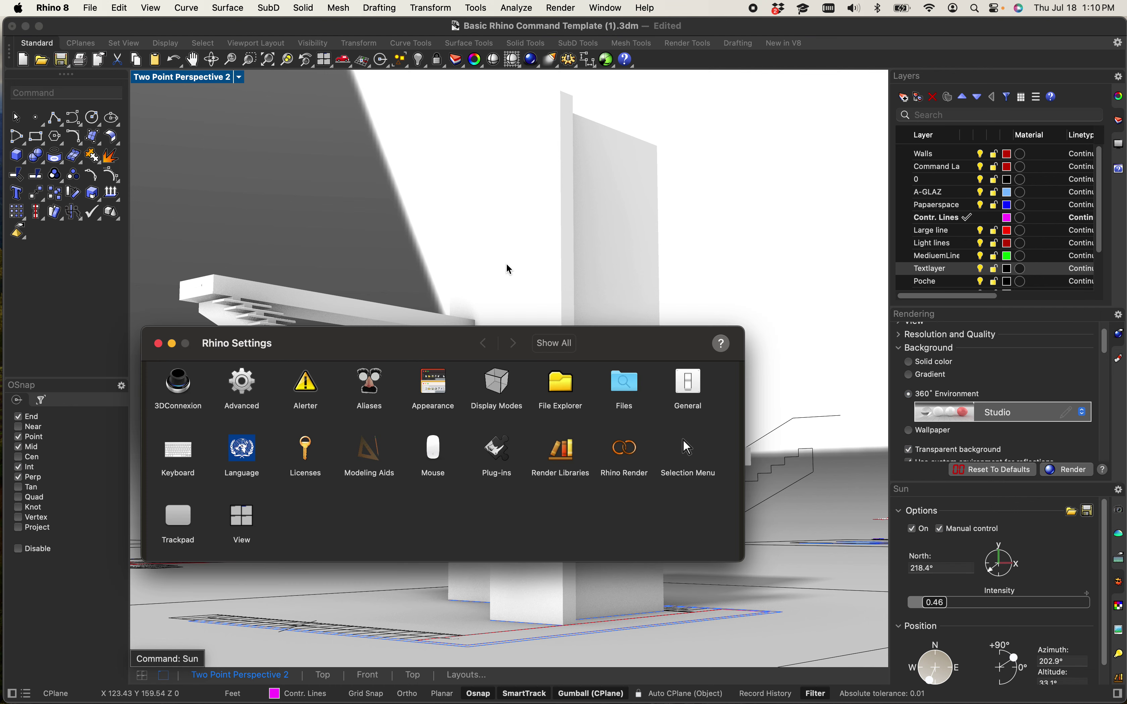
pyautogui.click(503, 389)
pyautogui.moveTo(443, 338); pyautogui.dragTo(480, 188)
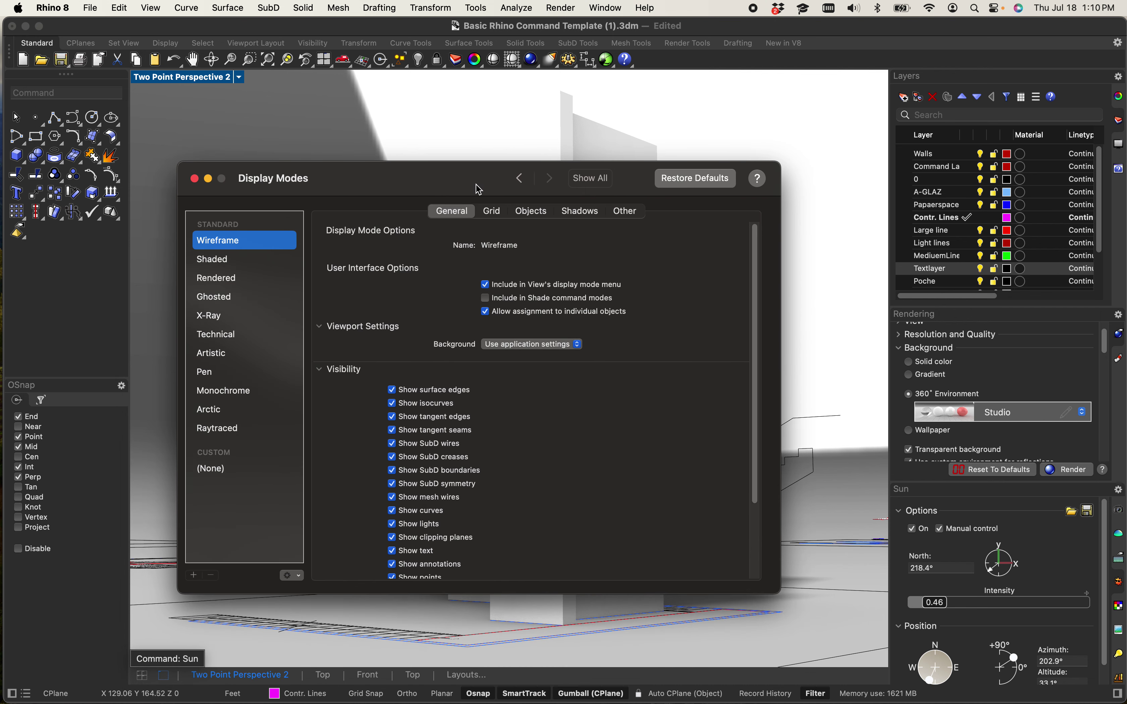
# - Select the Rendered display mode and show its Objects > Shadows options
pyautogui.click(261, 280)
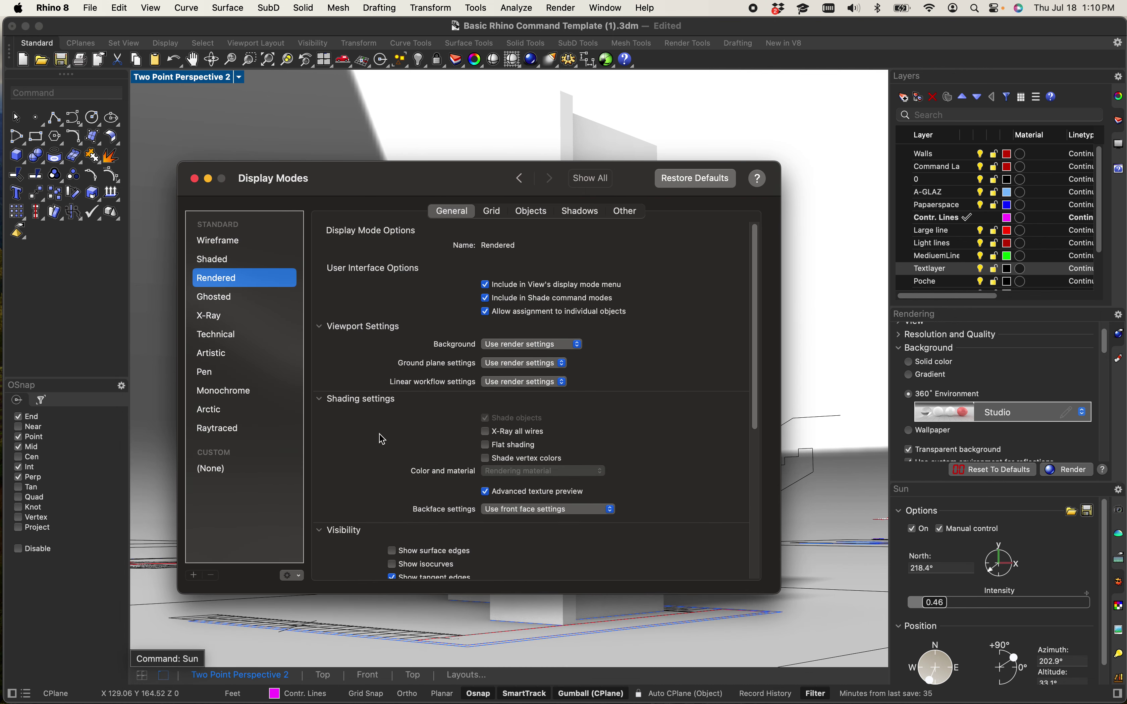
pyautogui.click(532, 212)
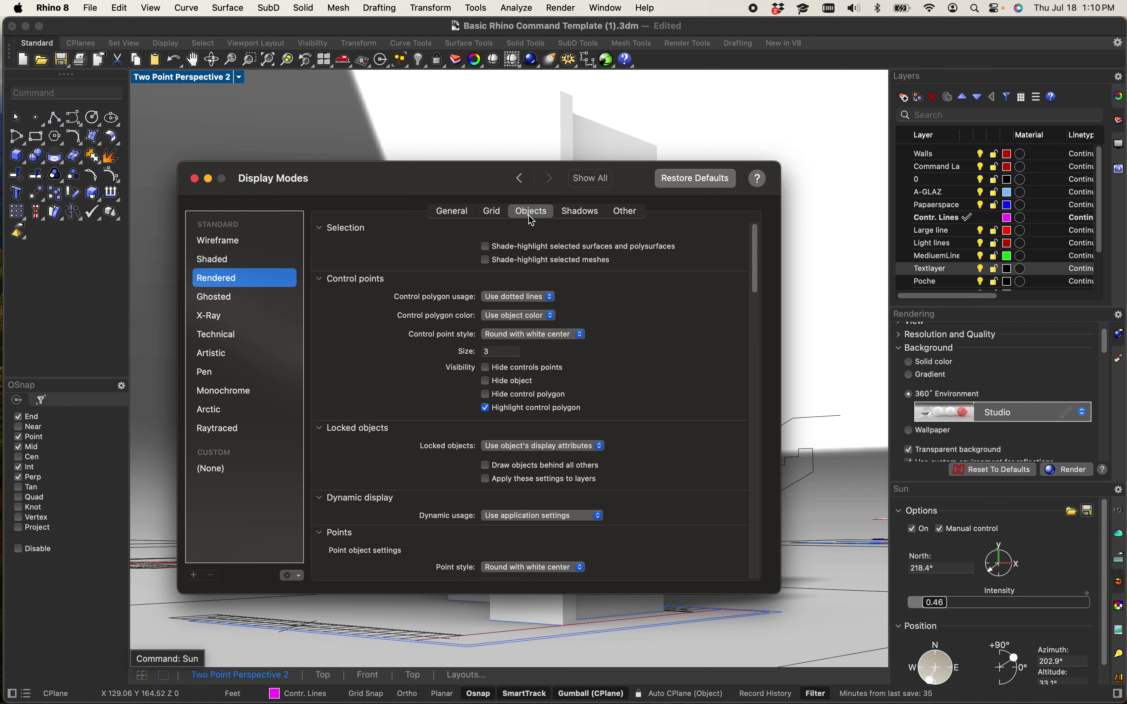
pyautogui.scroll(-5, 589, 344)
pyautogui.scroll(-5, 591, 346)
pyautogui.scroll(-15, 589, 348)
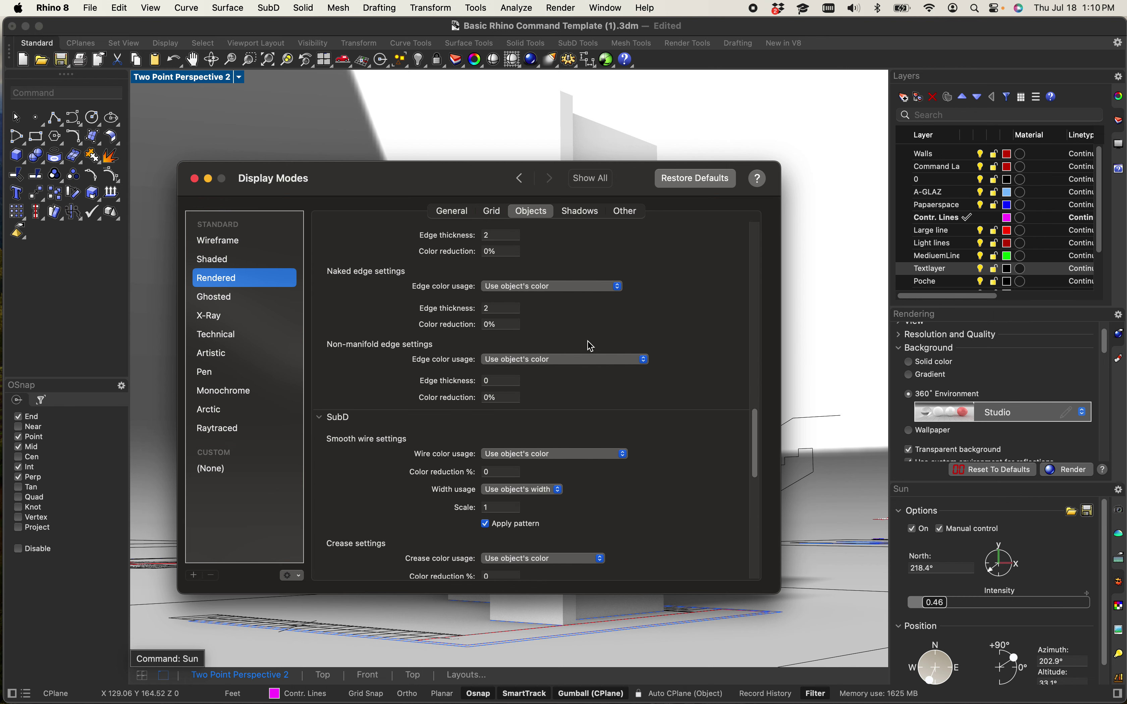
pyautogui.scroll(10, 585, 350)
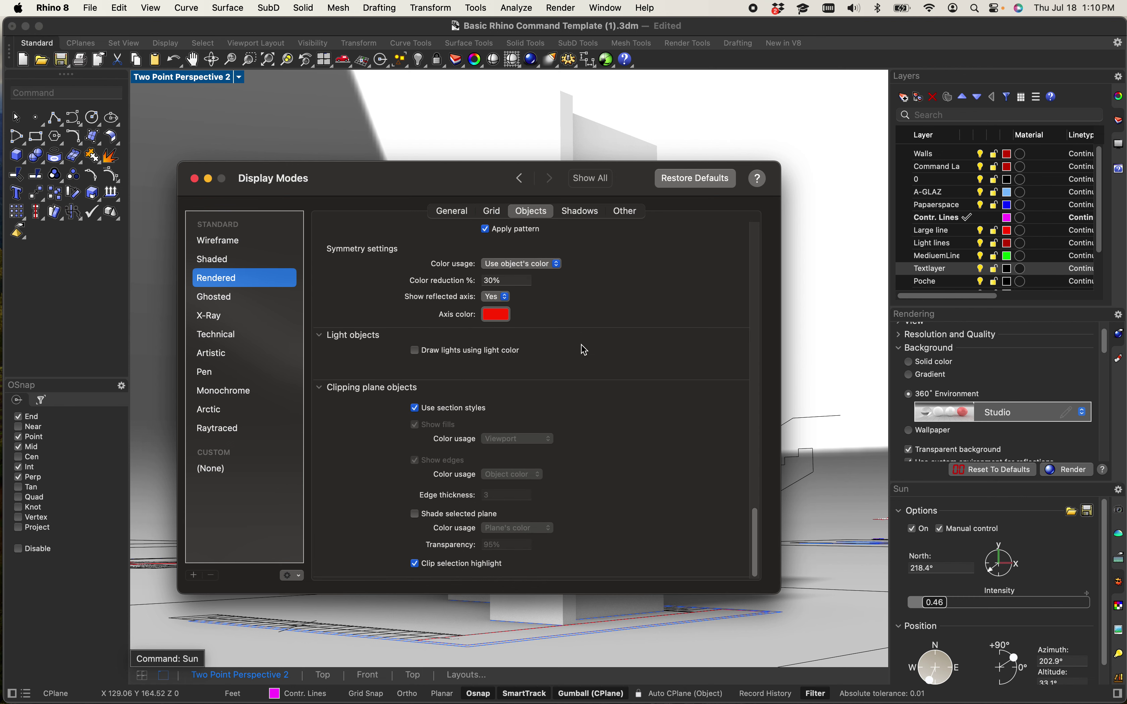
pyautogui.click(582, 212)
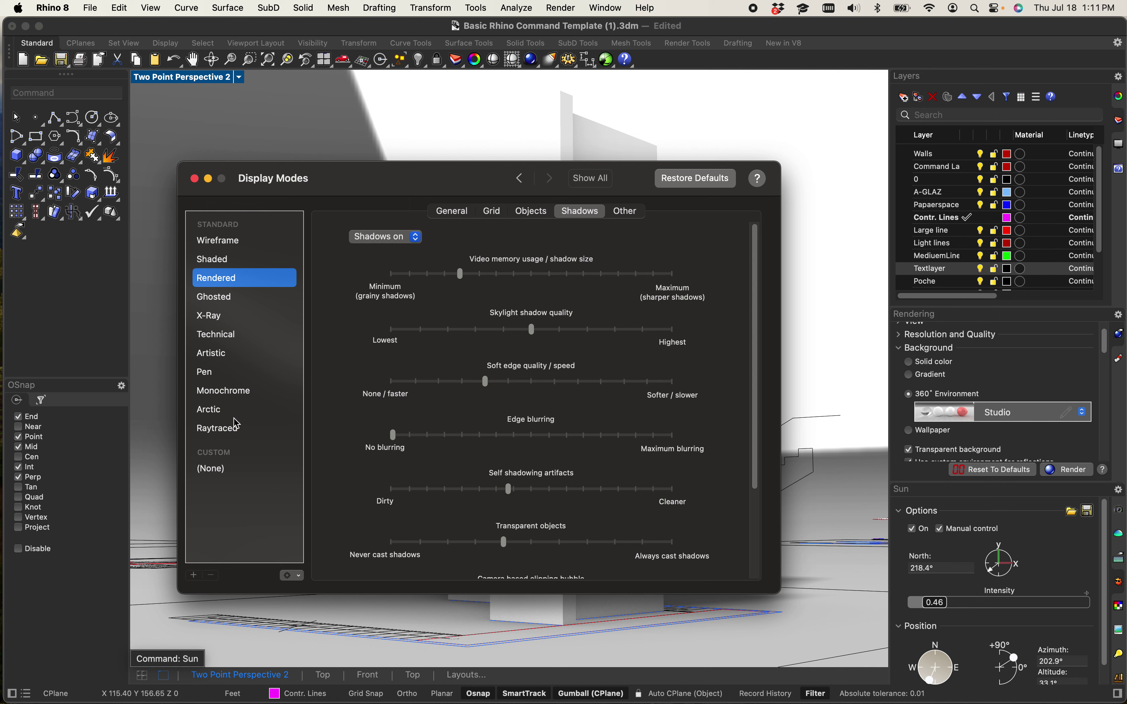
# - Adjust shadow intensity and shadow size, and set Skylight shadow quality to Highest
pyautogui.scroll(-3, 448, 313)
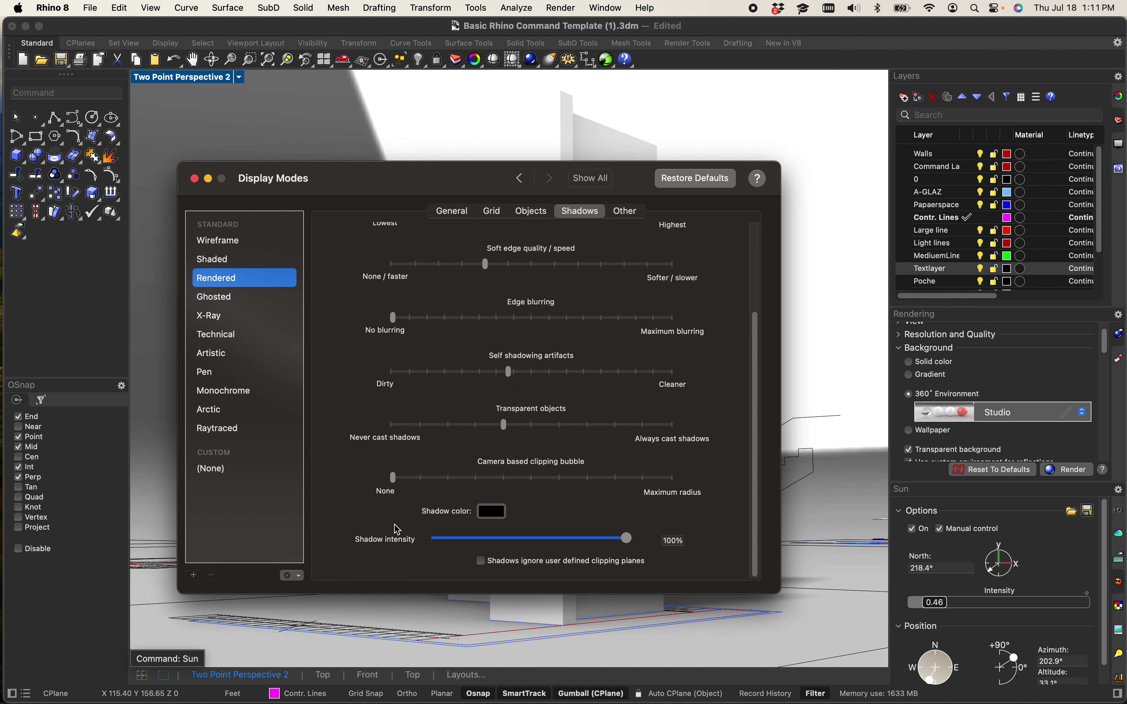
pyautogui.moveTo(623, 548); pyautogui.dragTo(505, 545)
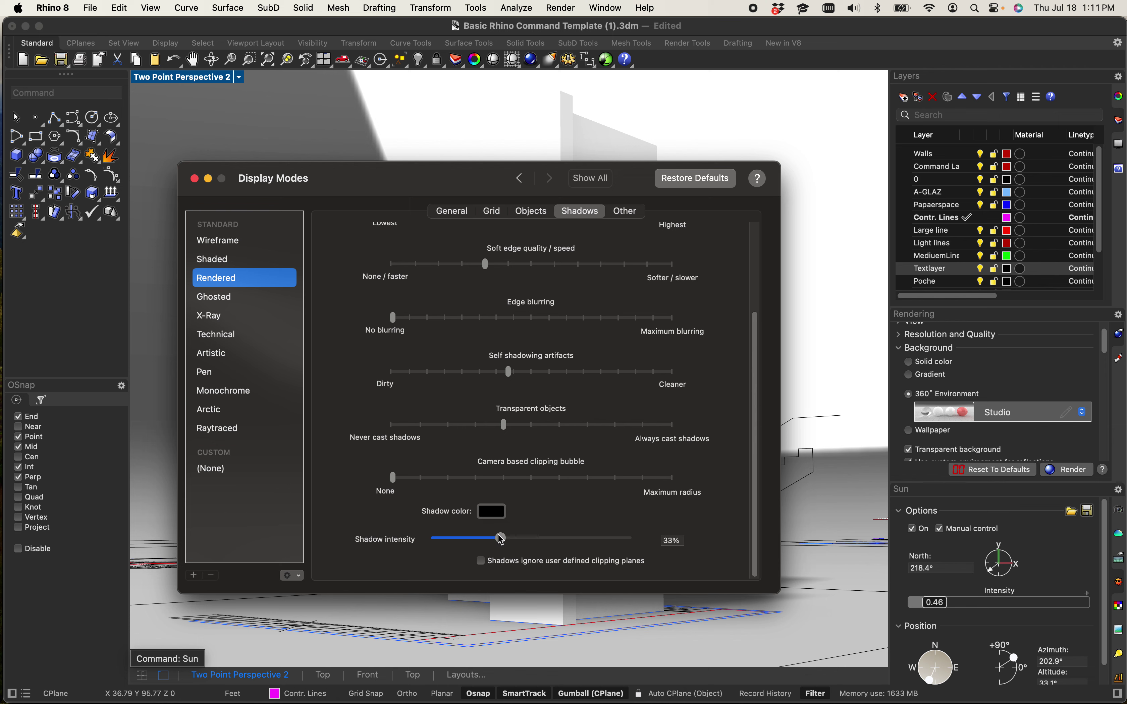
pyautogui.moveTo(502, 540); pyautogui.dragTo(615, 540)
pyautogui.scroll(1, 524, 429)
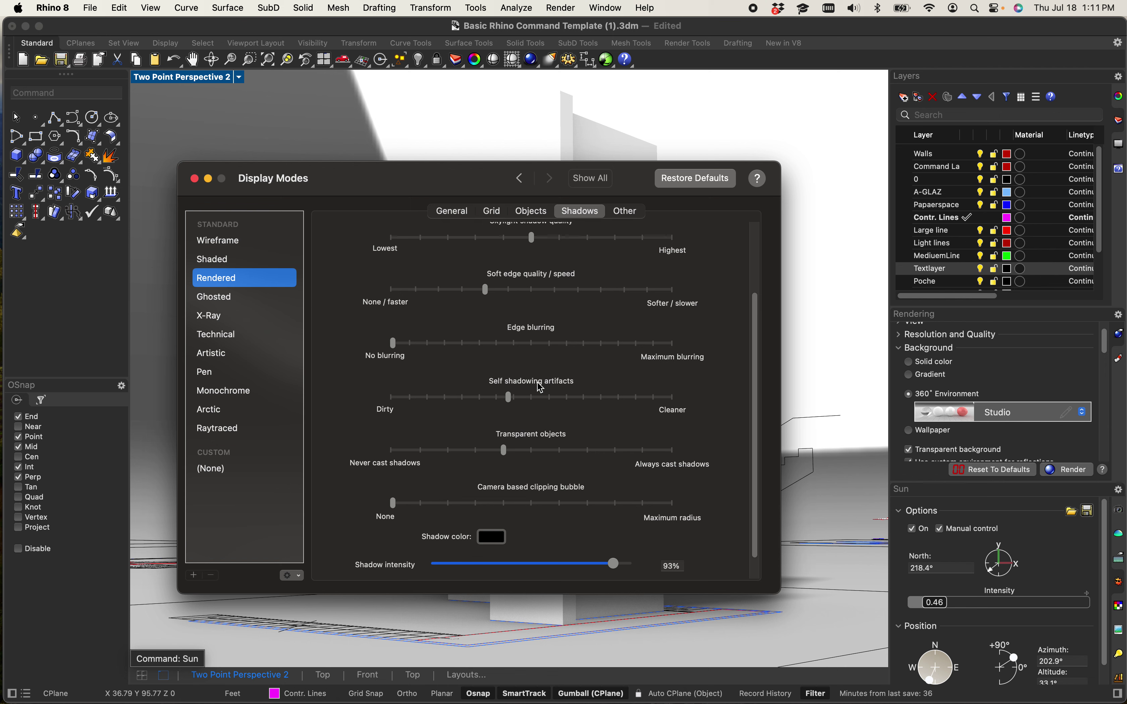
pyautogui.scroll(2, 538, 384)
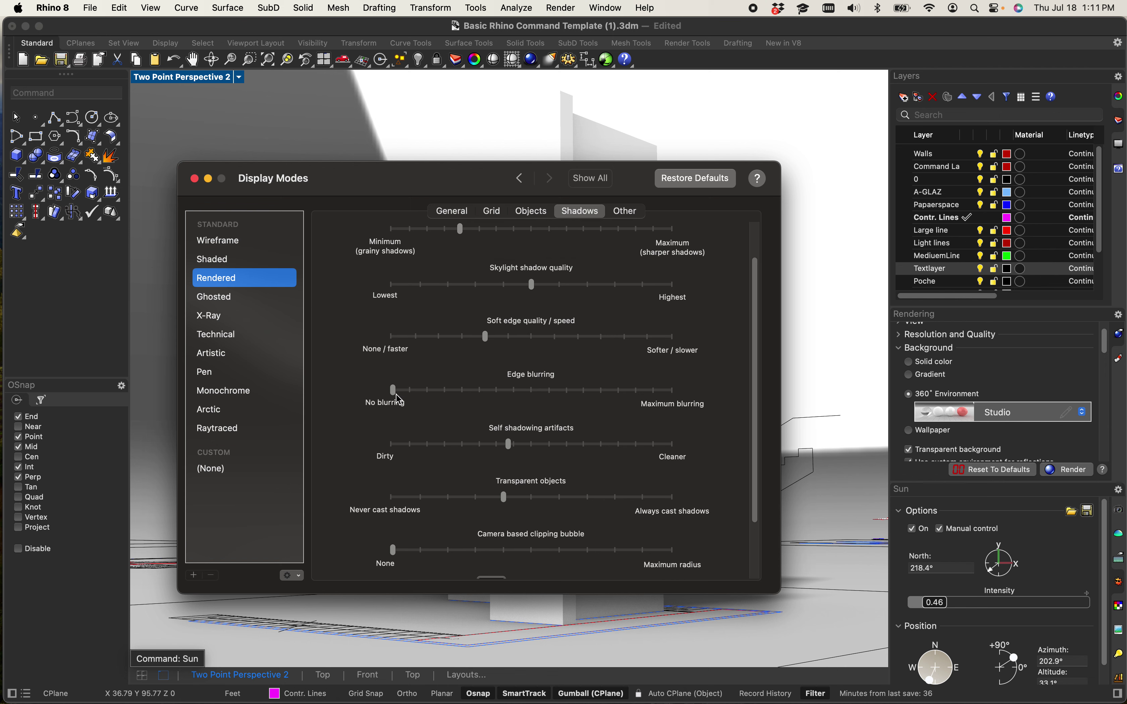
pyautogui.scroll(2, 475, 354)
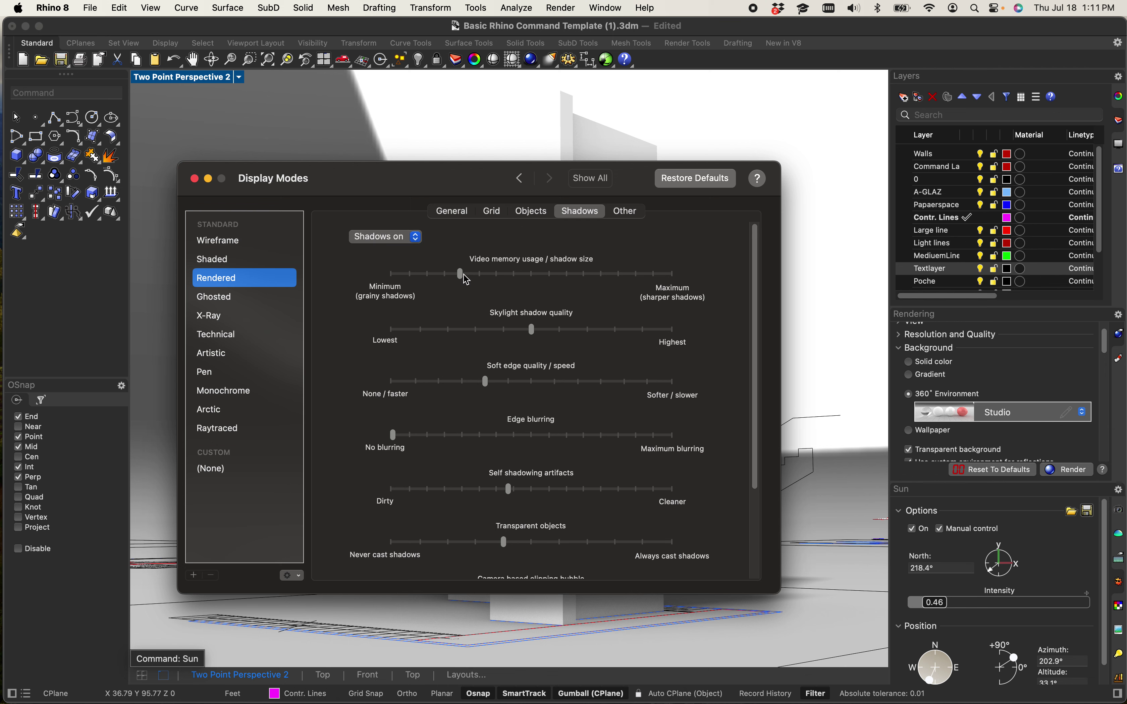
pyautogui.moveTo(460, 274); pyautogui.dragTo(622, 287)
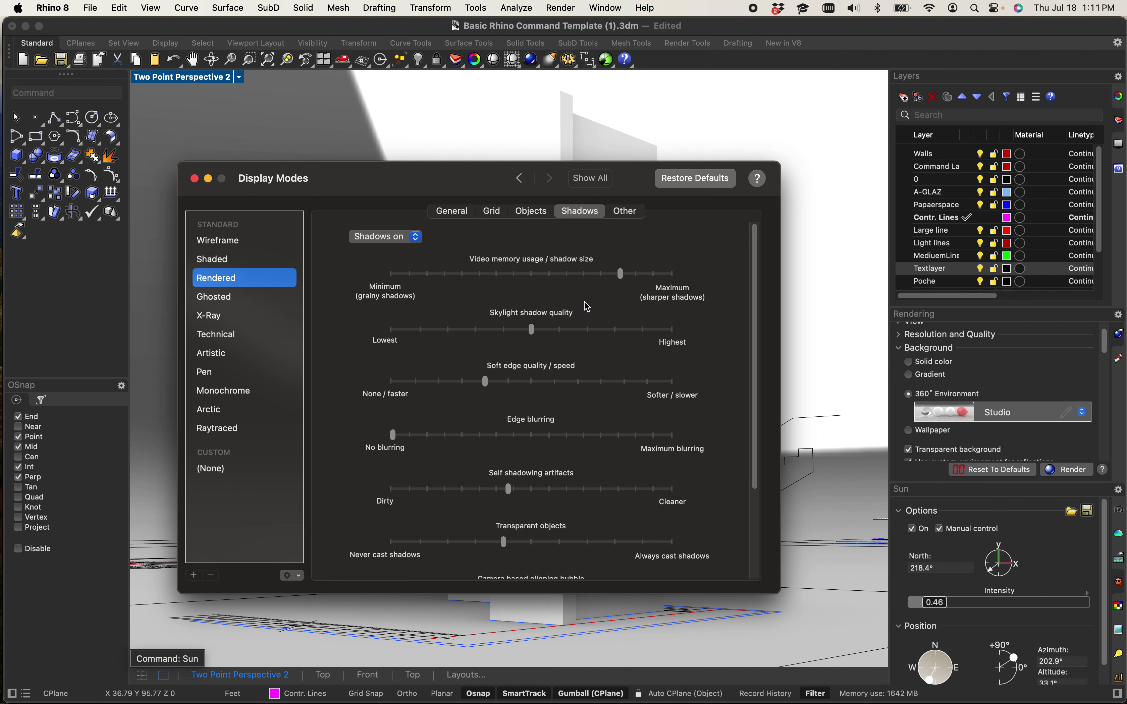
pyautogui.click(532, 329)
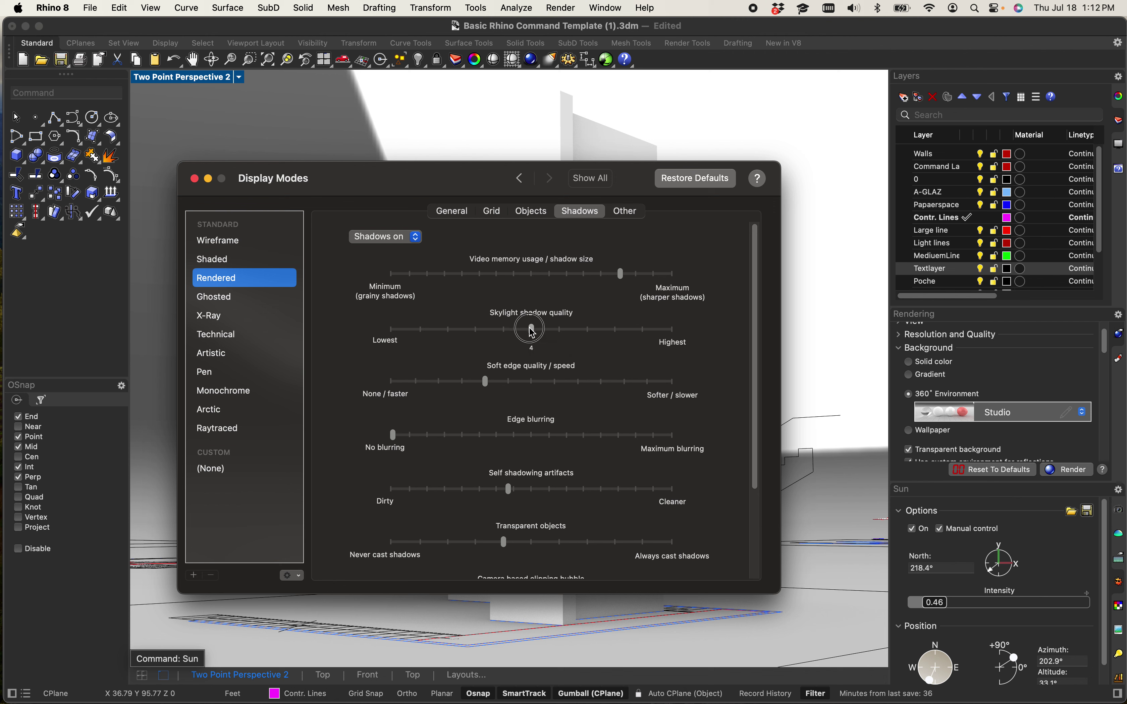
pyautogui.moveTo(533, 329); pyautogui.dragTo(658, 334)
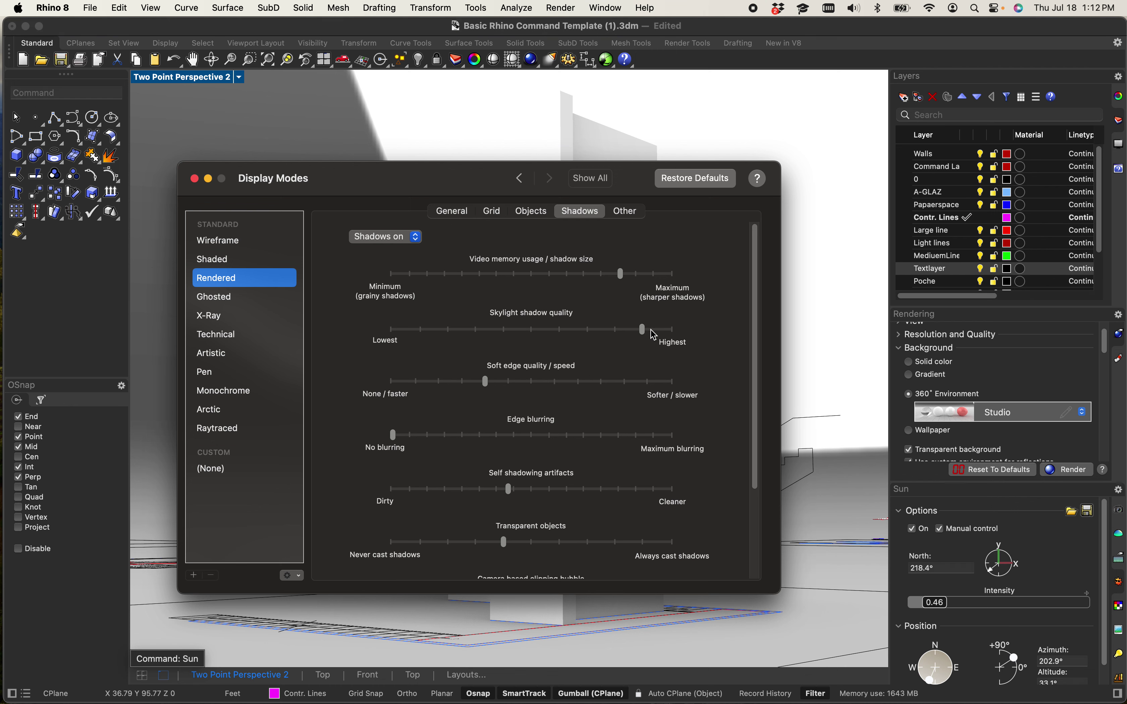
# - Set the shadow Soft edge quality to Softer
pyautogui.moveTo(453, 188); pyautogui.dragTo(410, 58)
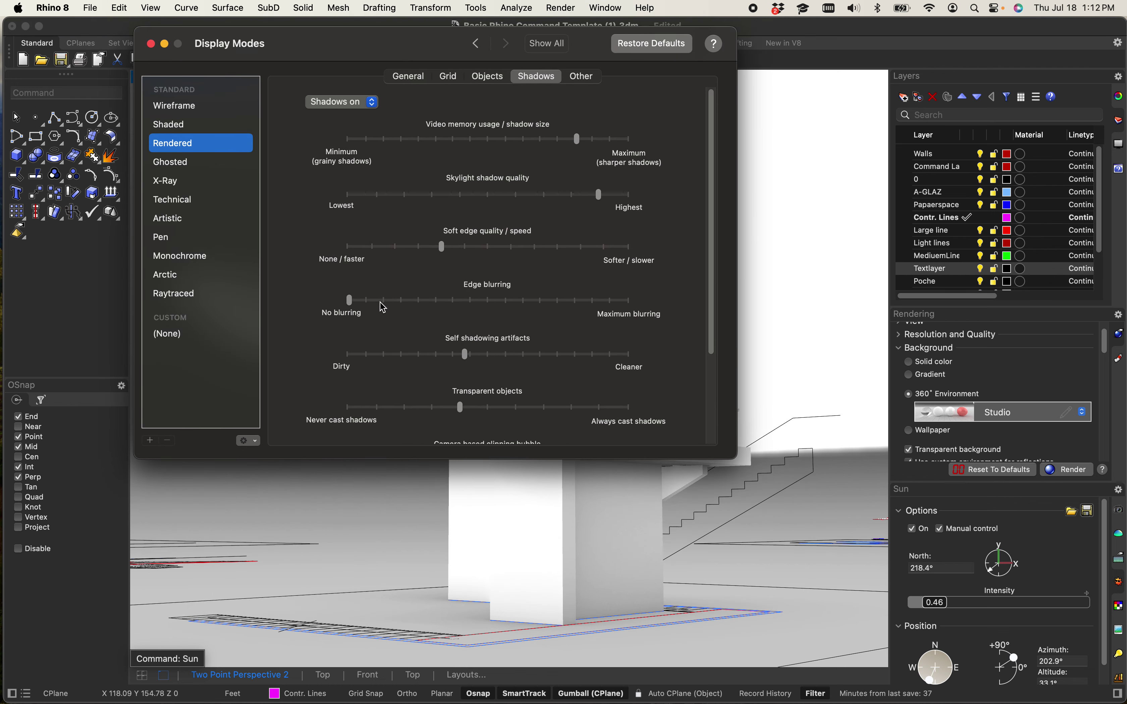
pyautogui.click(361, 304)
pyautogui.moveTo(442, 247); pyautogui.dragTo(620, 255)
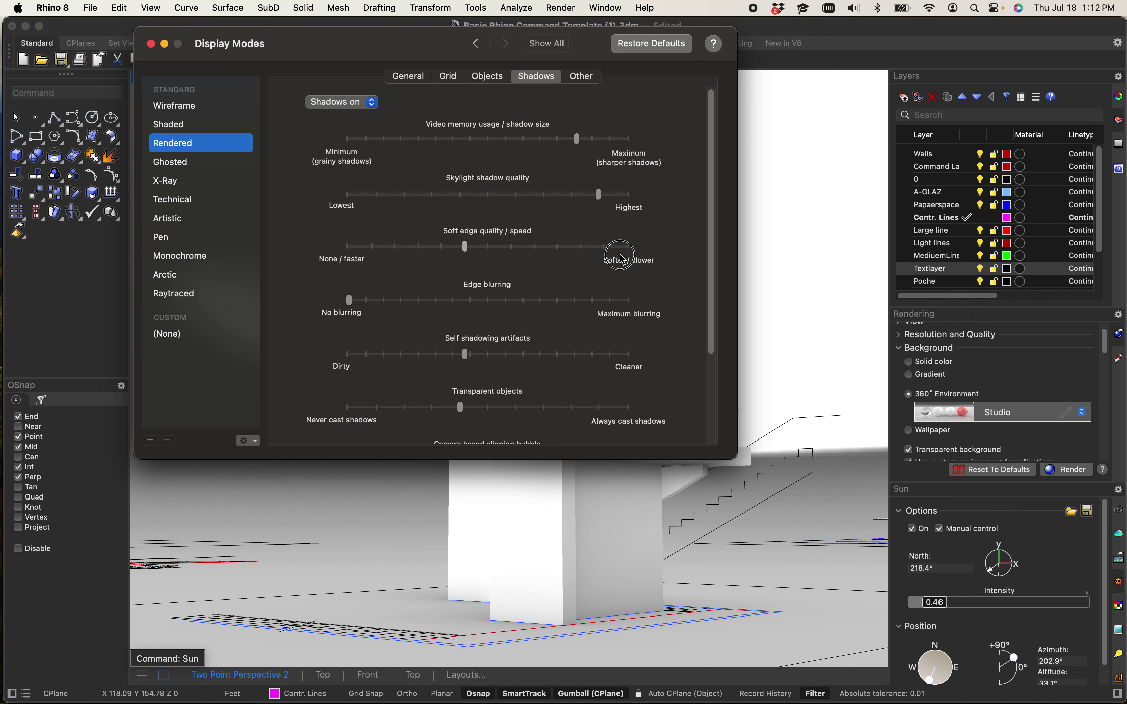
pyautogui.moveTo(619, 255); pyautogui.dragTo(557, 252)
# - Set Shadow intensity to 100% and close the display settings
pyautogui.scroll(-5, 468, 254)
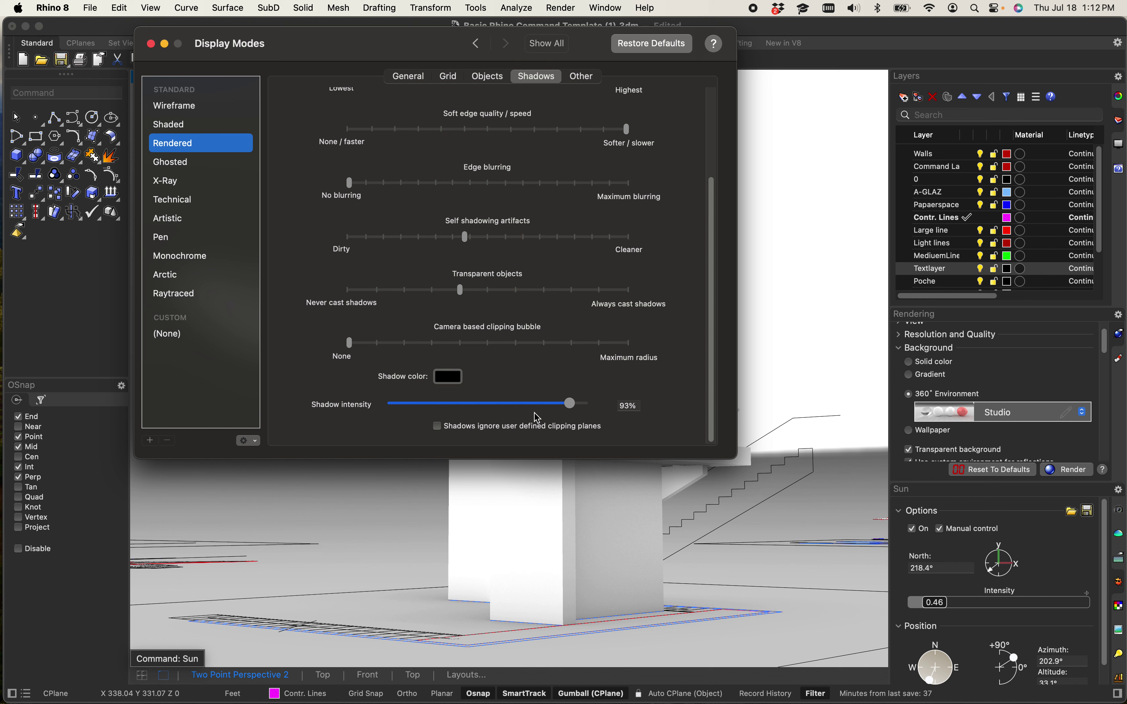
pyautogui.click(578, 405)
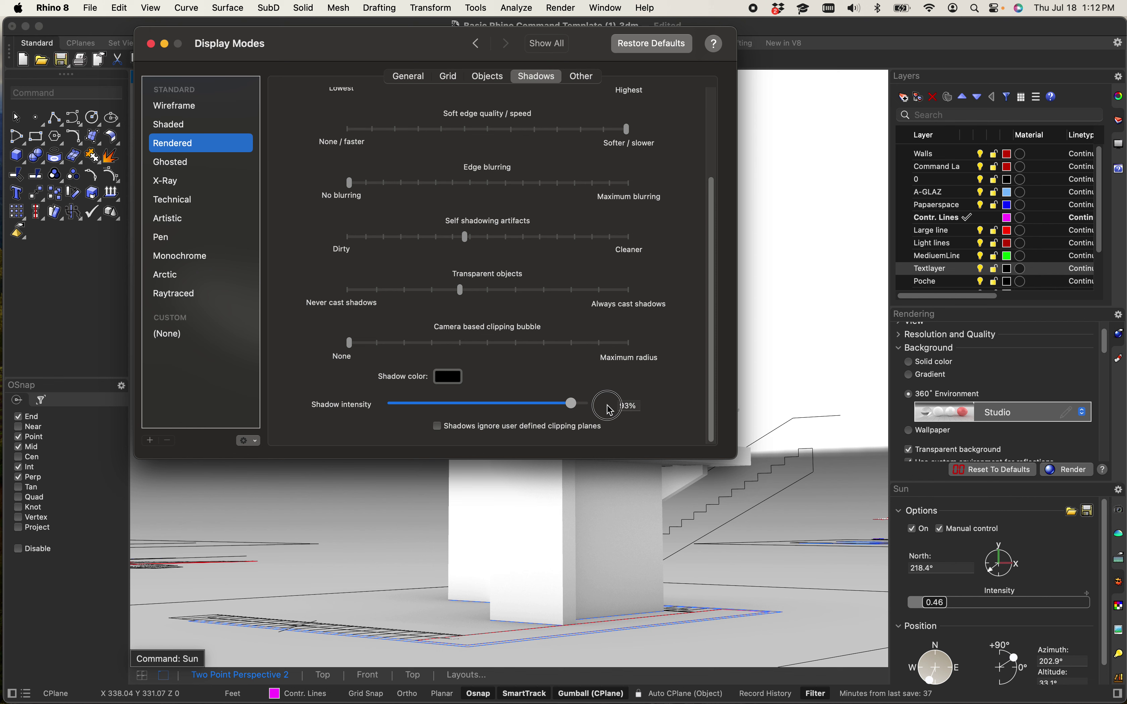
pyautogui.moveTo(611, 410); pyautogui.dragTo(676, 399)
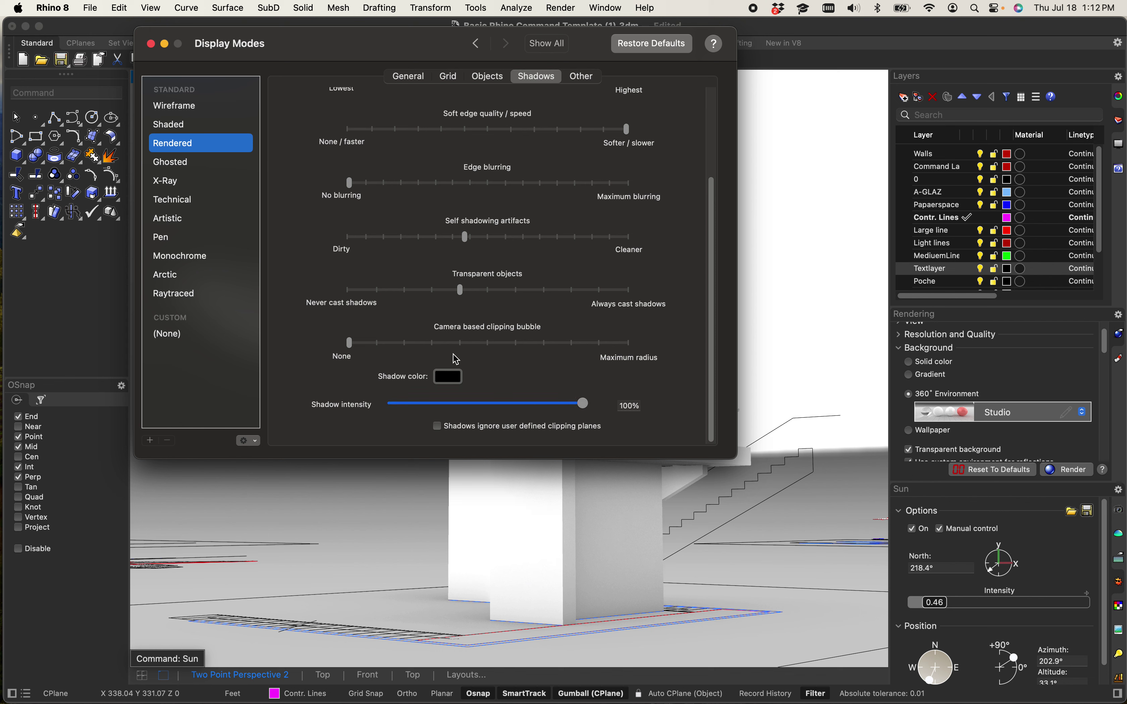
pyautogui.click(151, 44)
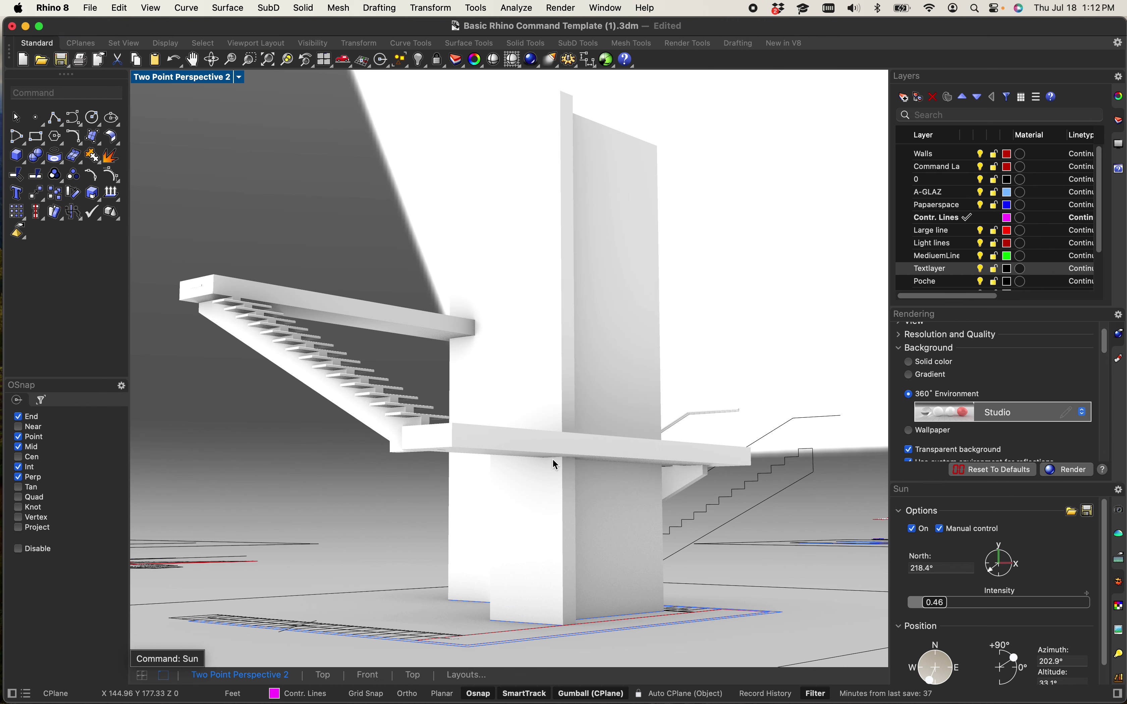
# - Uncheck the Sun's On box, leaving the 360° Environment setting unchanged
pyautogui.scroll(-1, 978, 559)
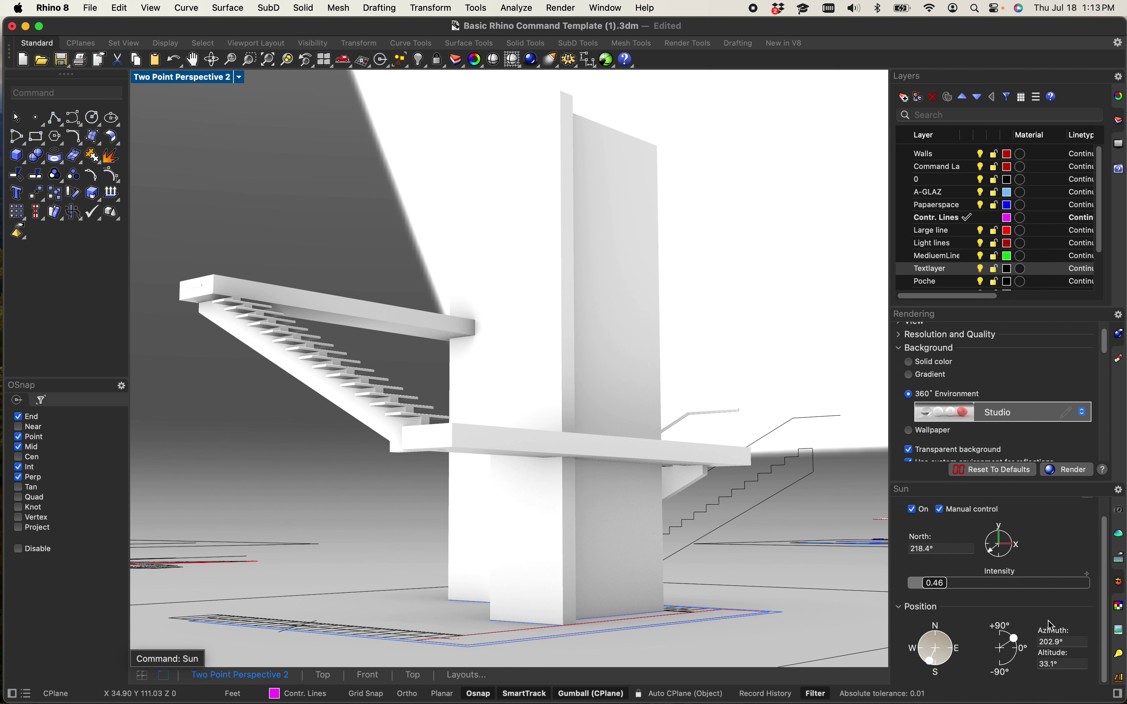
pyautogui.click(911, 510)
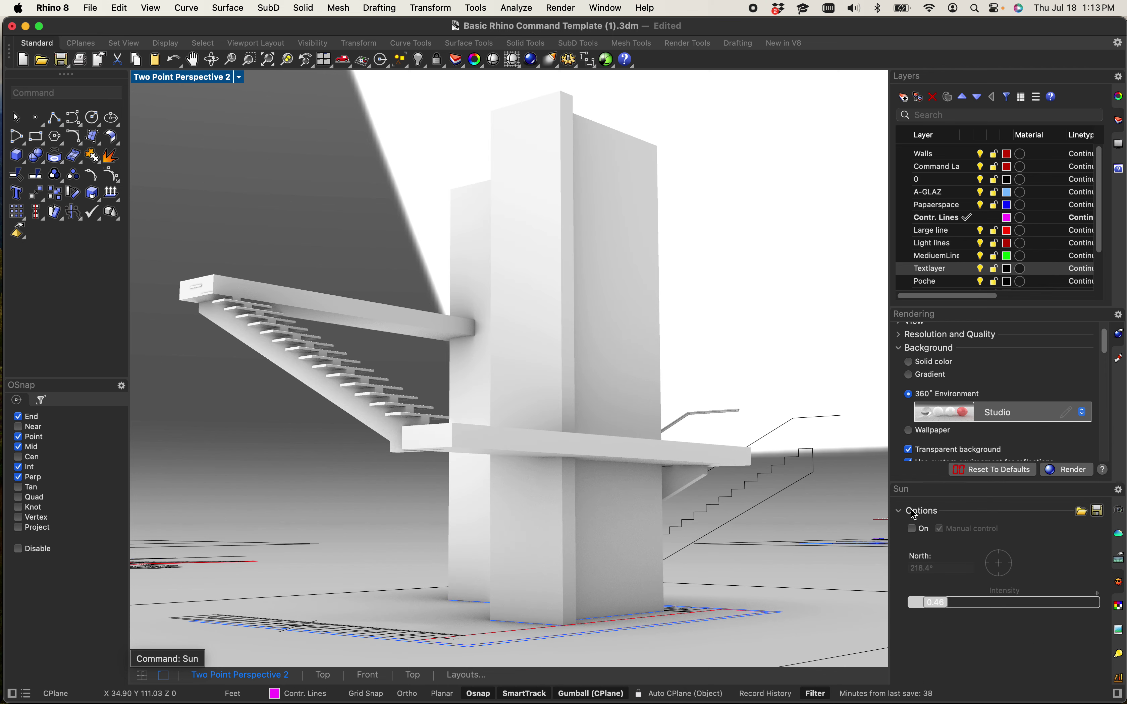
pyautogui.click(1011, 408)
pyautogui.click(987, 388)
# - Set the rendering background to Solid color and start the Spotlight command
pyautogui.scroll(-3, 930, 436)
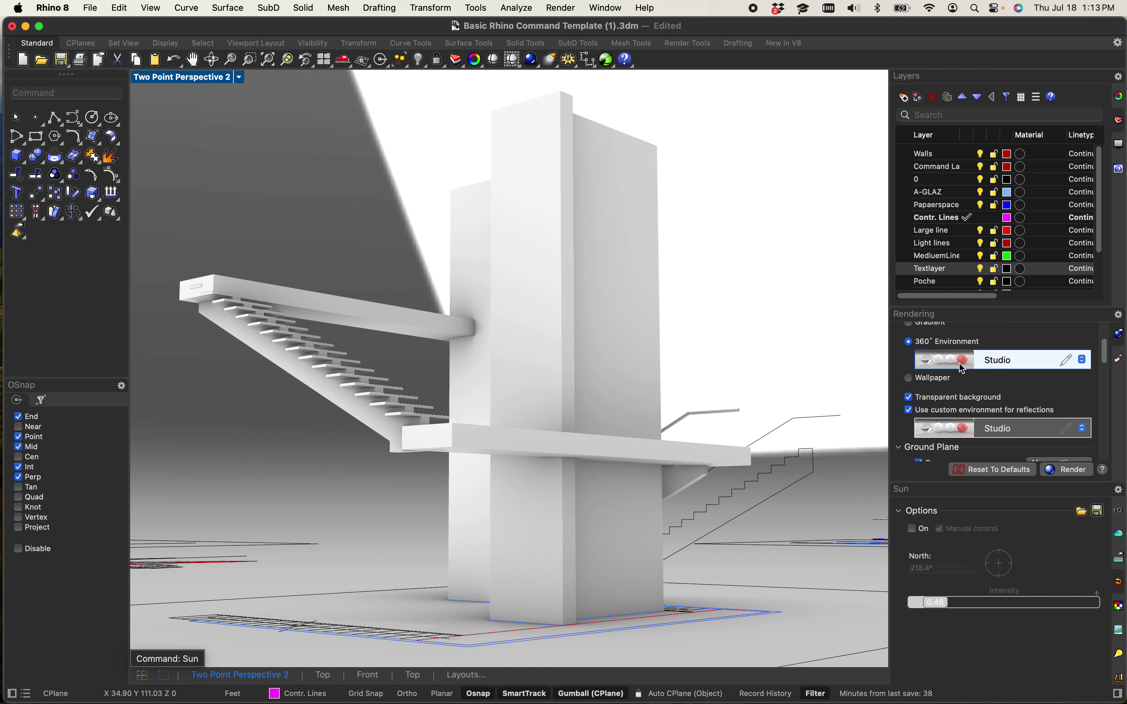
pyautogui.scroll(3, 961, 404)
pyautogui.click(908, 376)
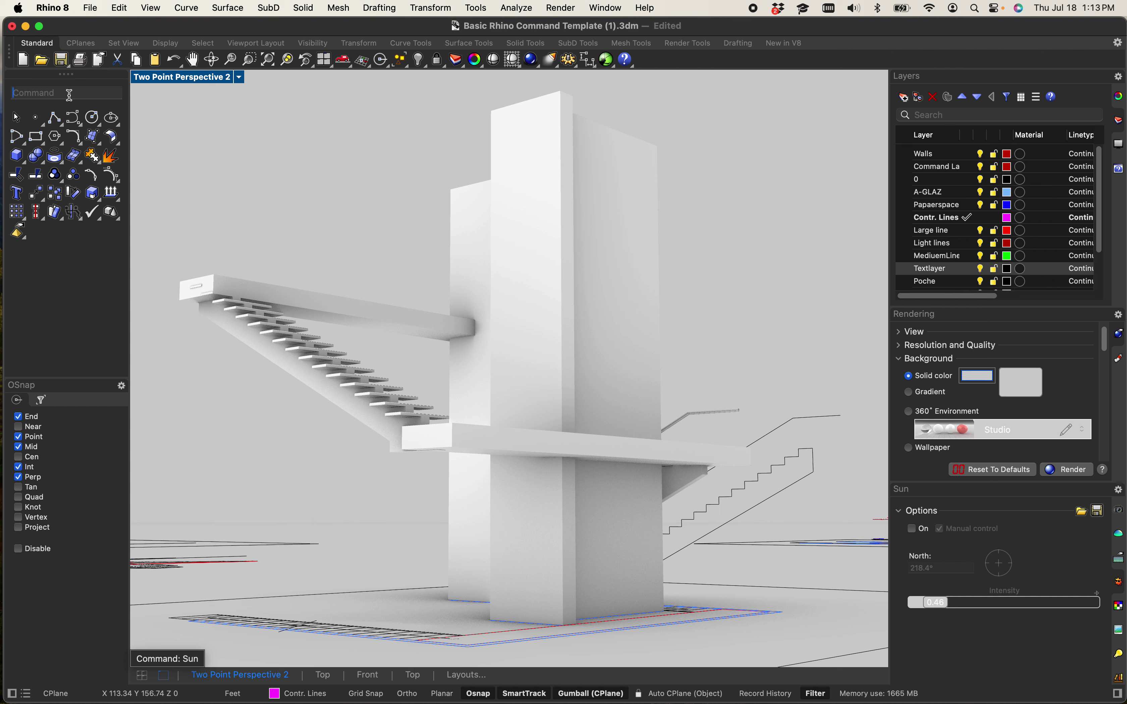
pyautogui.write('Spotlight')
pyautogui.press('Return')
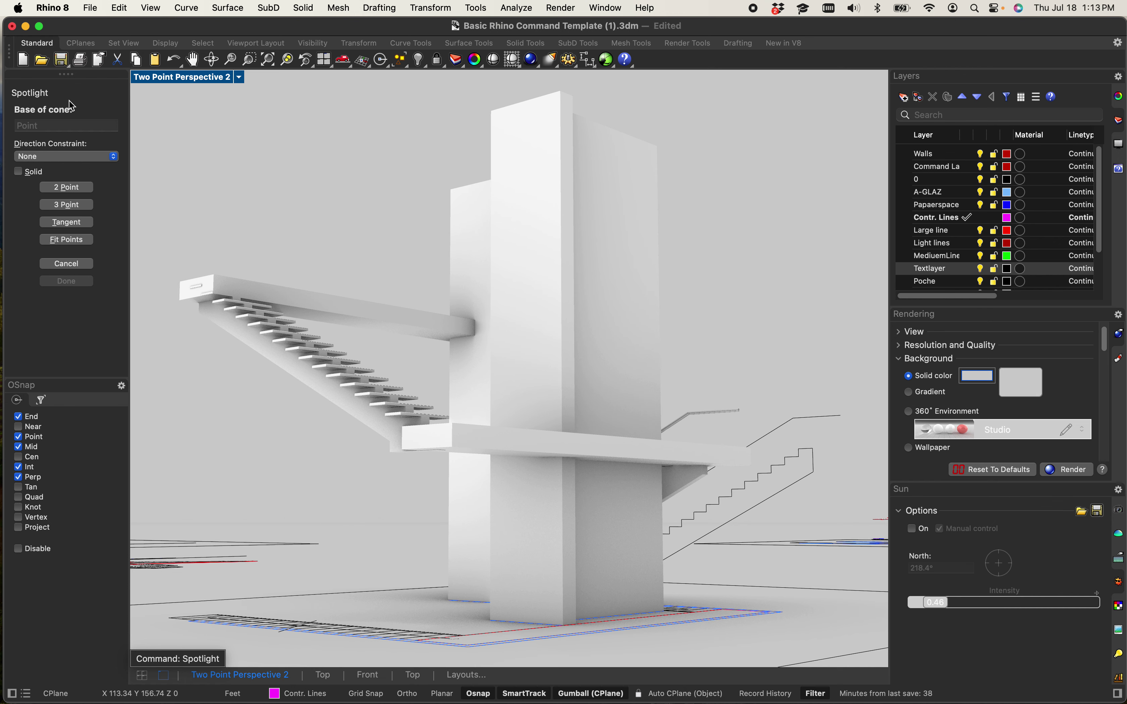
# - Restore four viewports and place the spotlight: base and radius in Top, cone end in Front
pyautogui.doubleClick(182, 77)
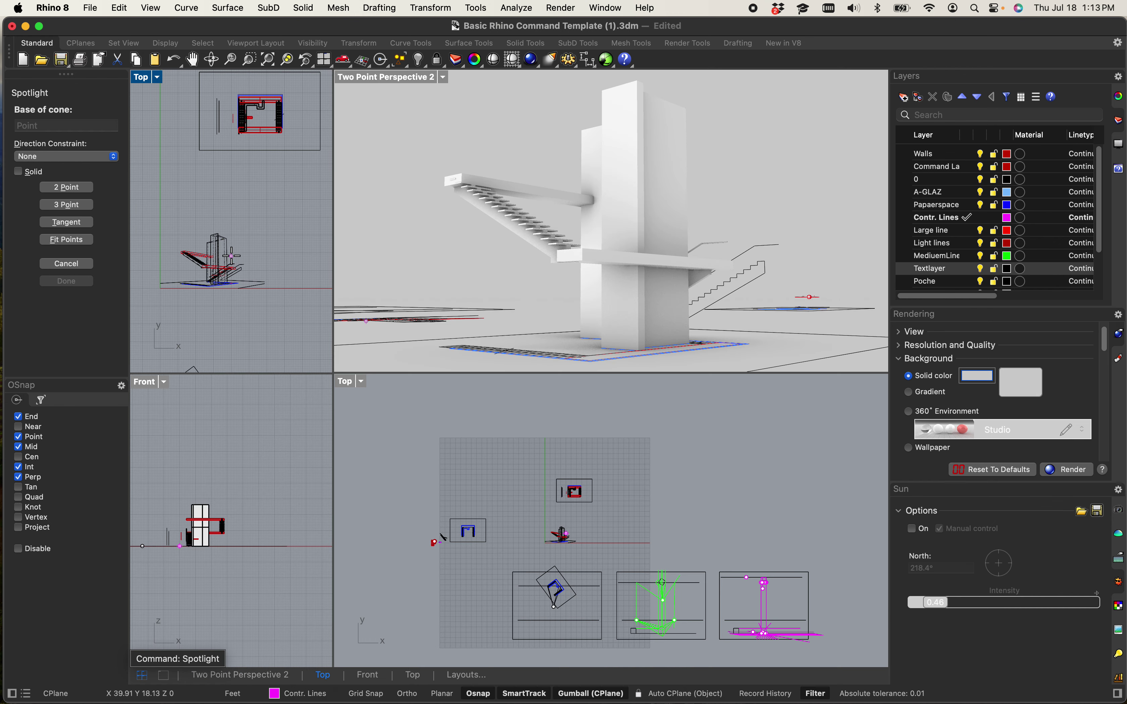
pyautogui.scroll(-8, 232, 256)
pyautogui.scroll(6, 250, 207)
pyautogui.scroll(3, 246, 200)
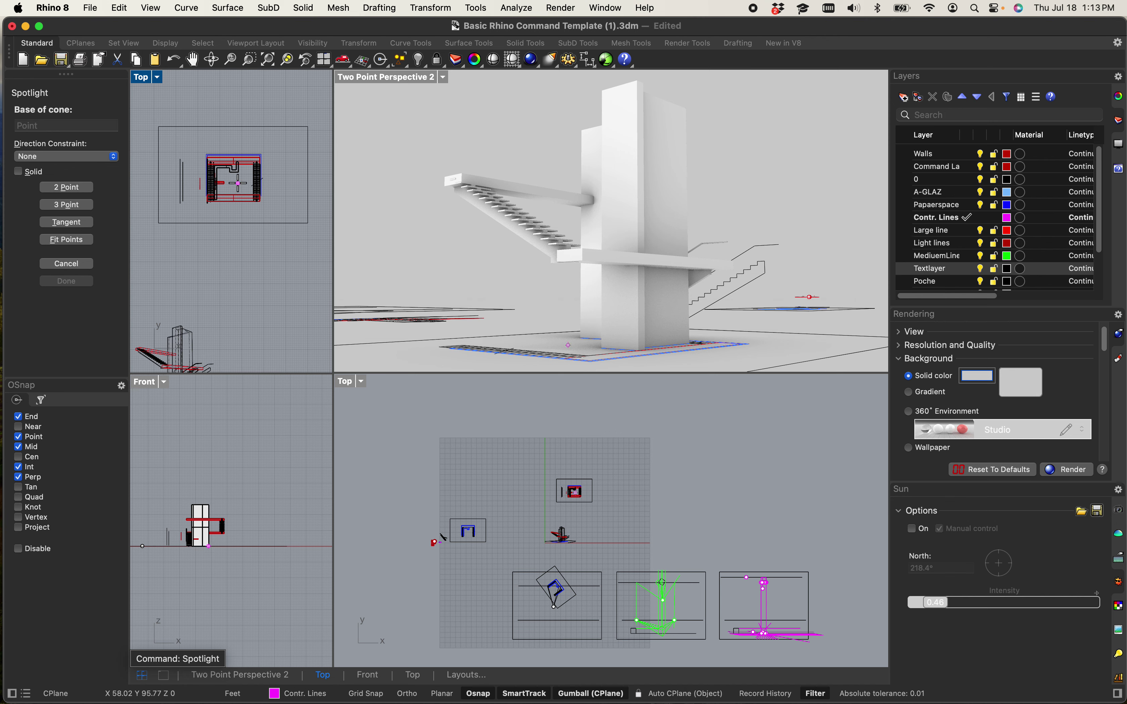
pyautogui.click(238, 182)
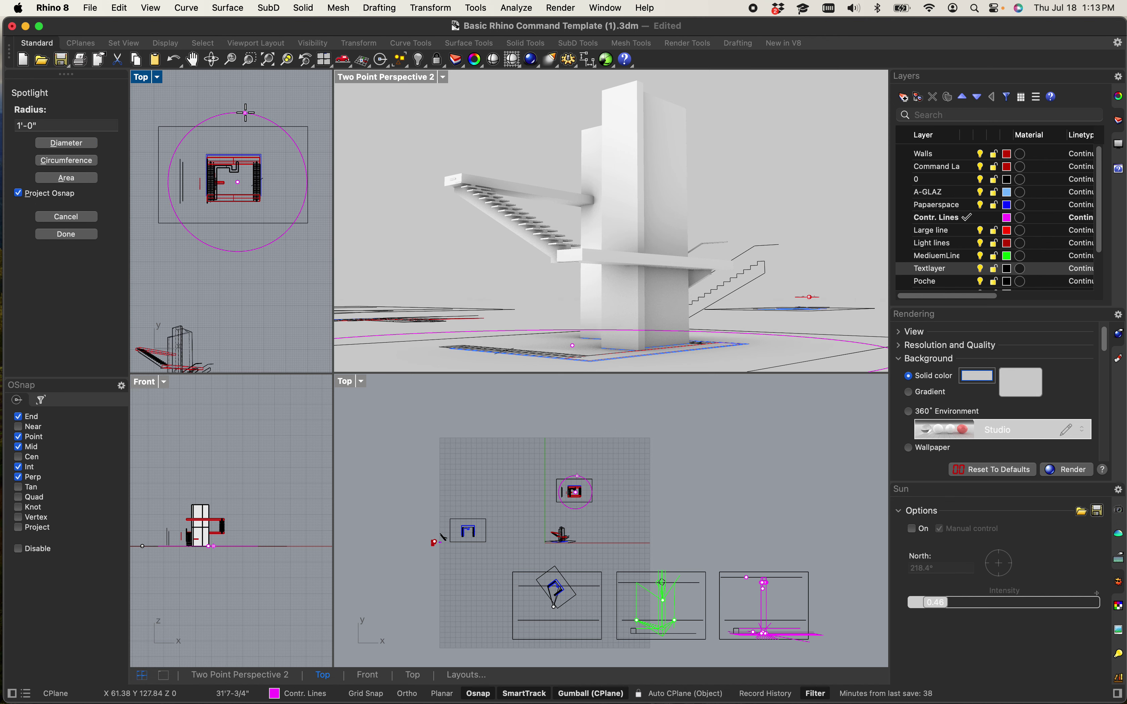
pyautogui.click(247, 103)
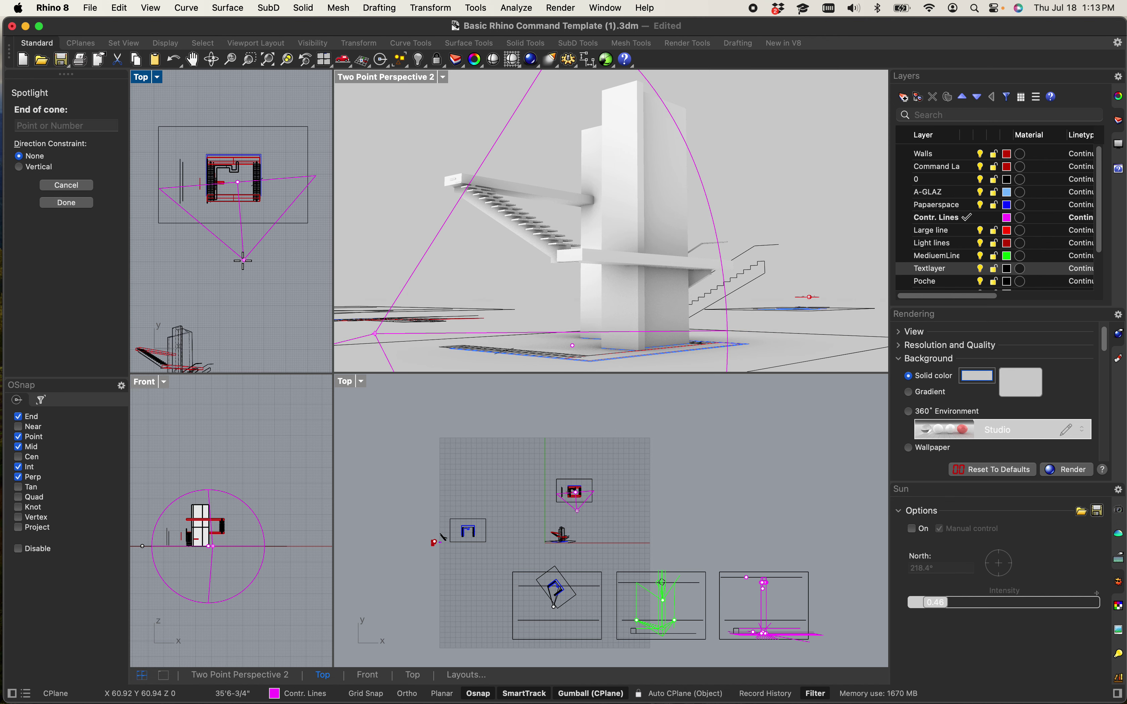
pyautogui.scroll(-3, 163, 278)
pyautogui.scroll(-2, 167, 298)
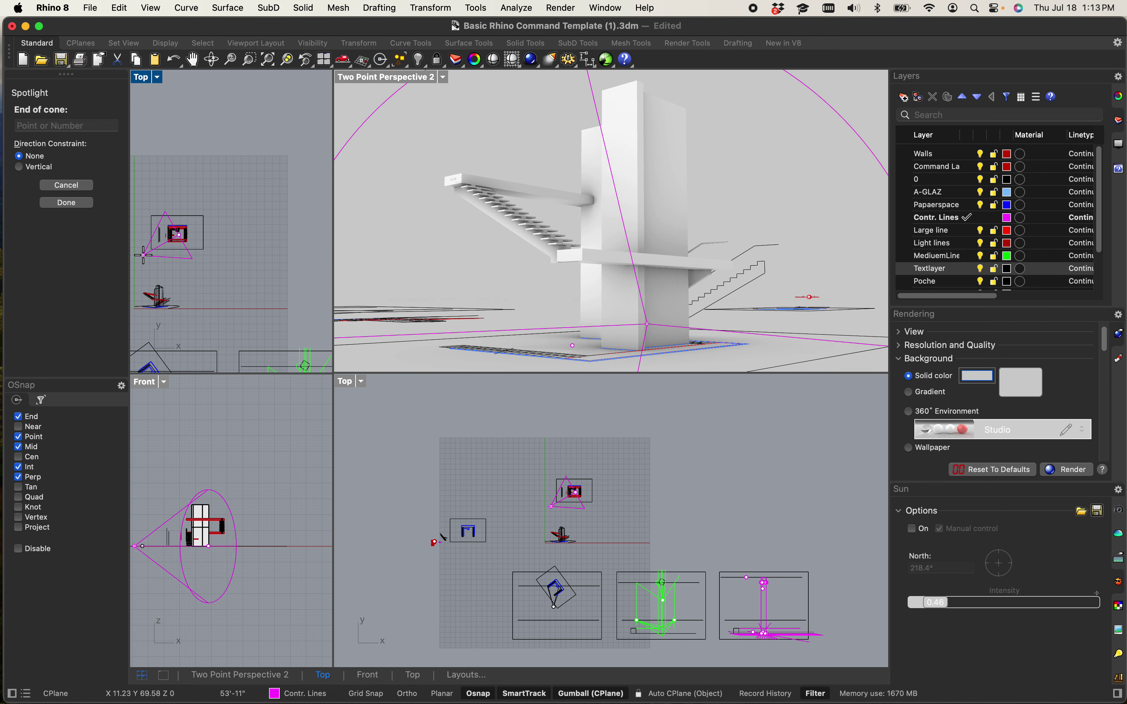
pyautogui.click(145, 440)
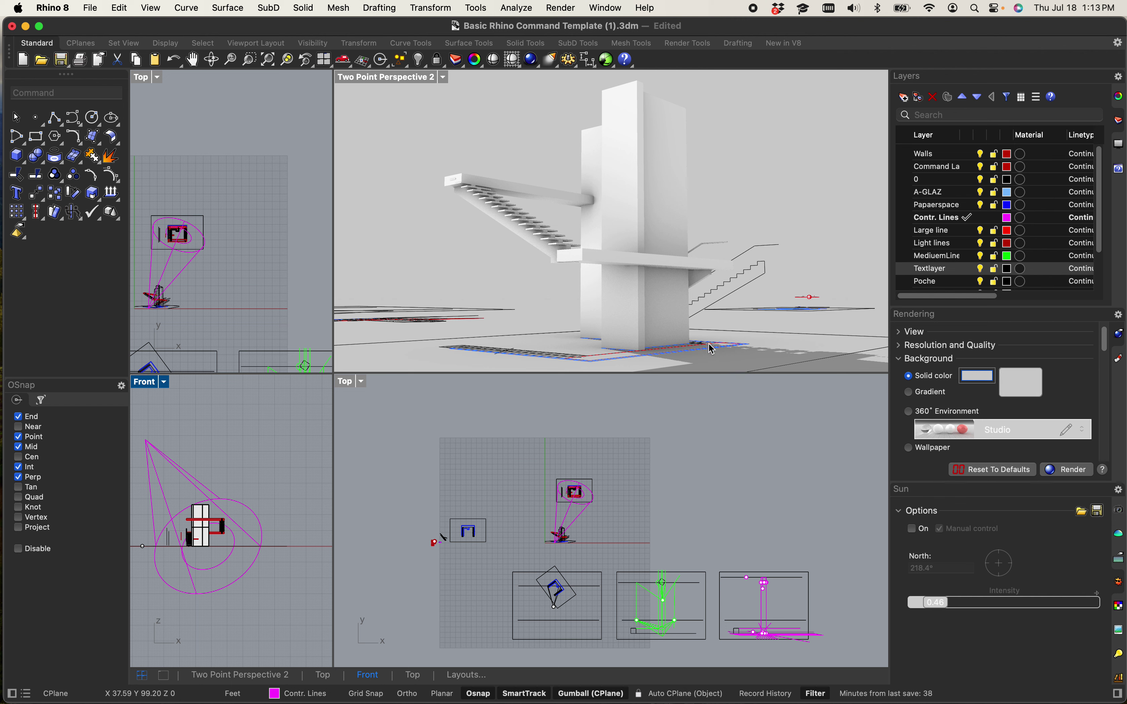
# - Select the spotlight and drag its location grip higher in Top view
pyautogui.click(160, 457)
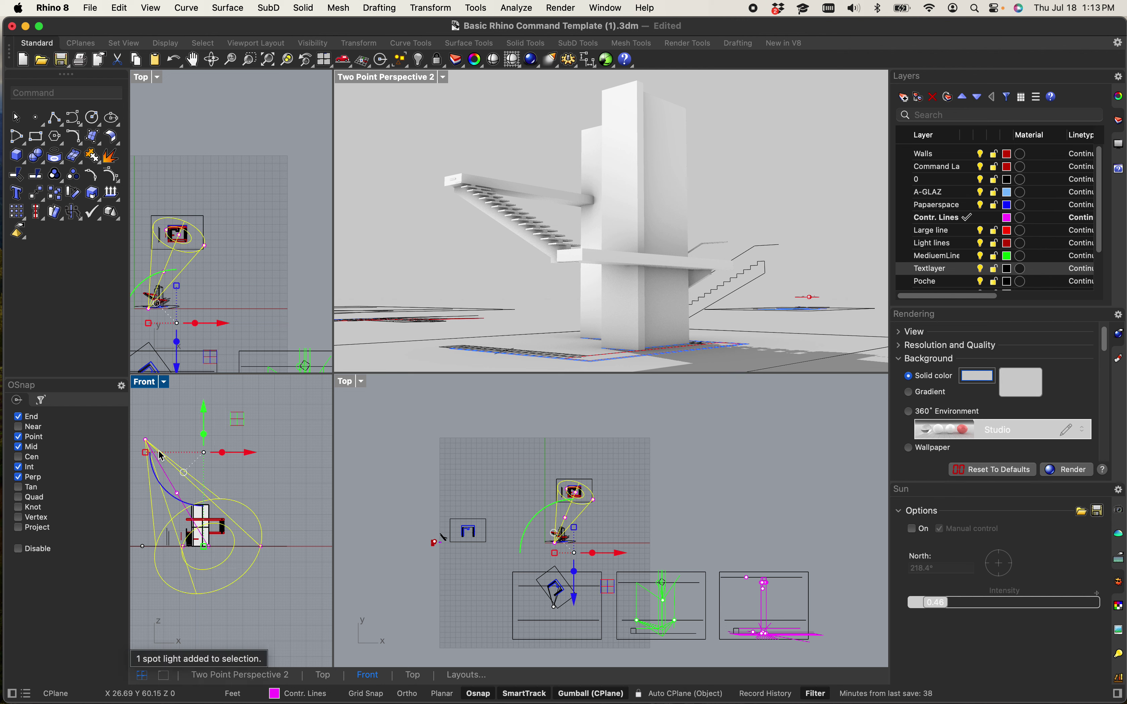
pyautogui.moveTo(209, 299); pyautogui.dragTo(269, 287, button='right')
pyautogui.scroll(6, 215, 297)
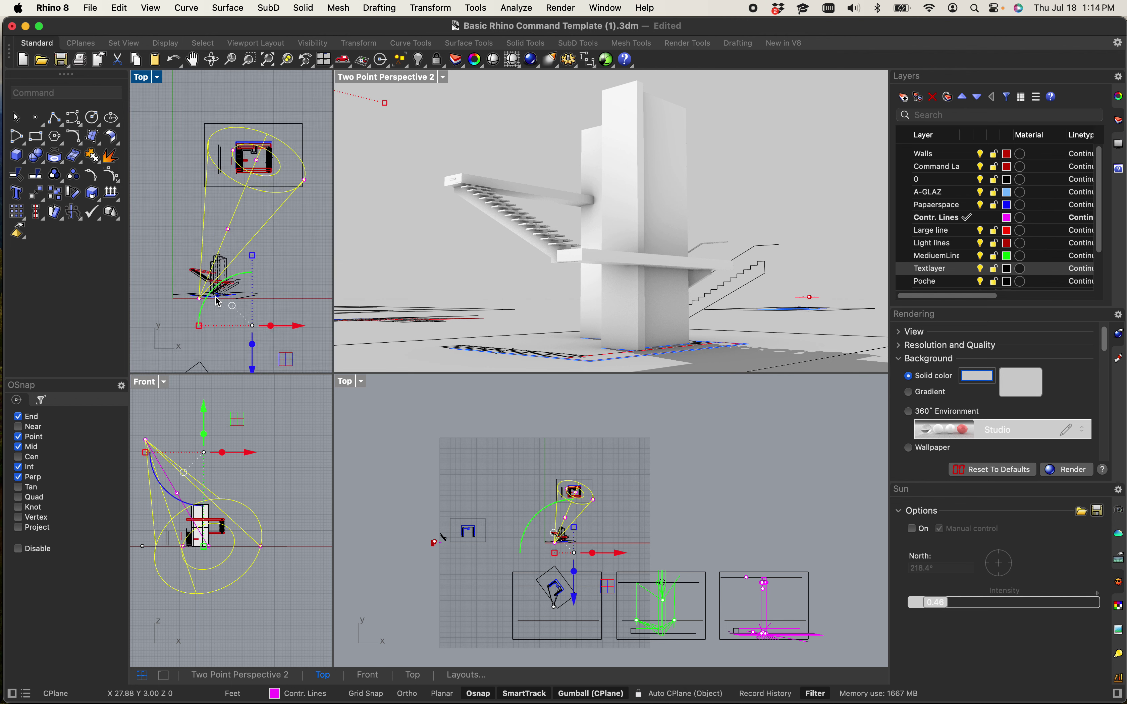
pyautogui.scroll(6, 213, 305)
pyautogui.scroll(8, 180, 316)
pyautogui.click(182, 320)
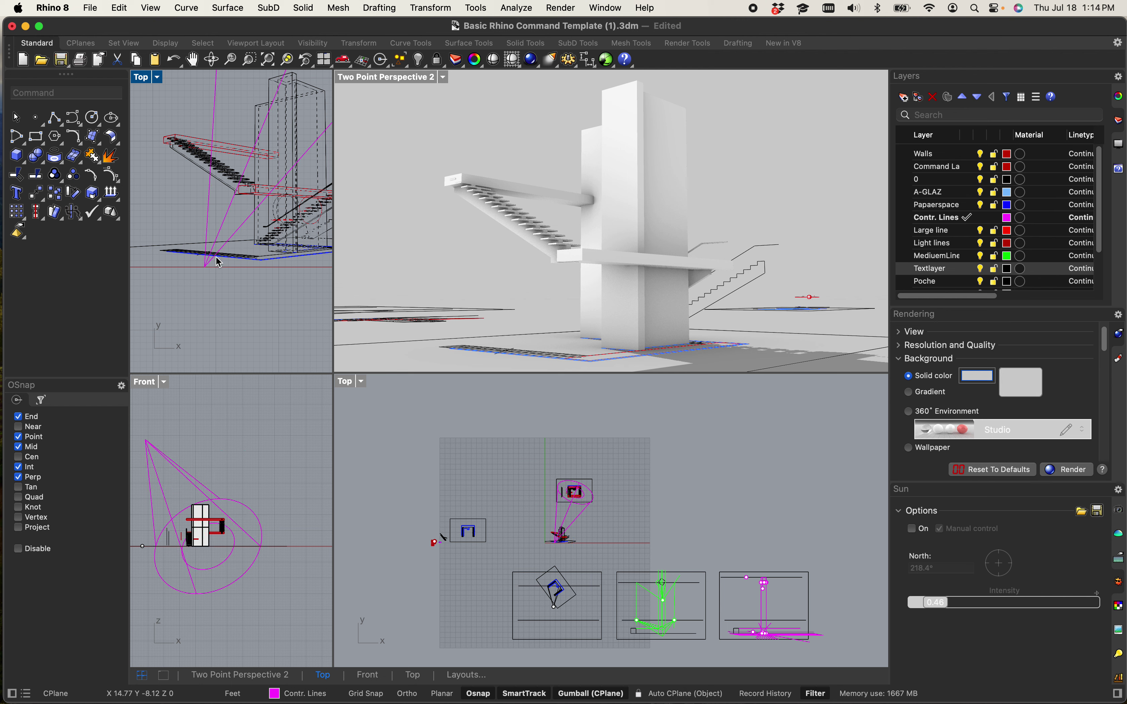
pyautogui.click(205, 269)
pyautogui.scroll(-15, 224, 278)
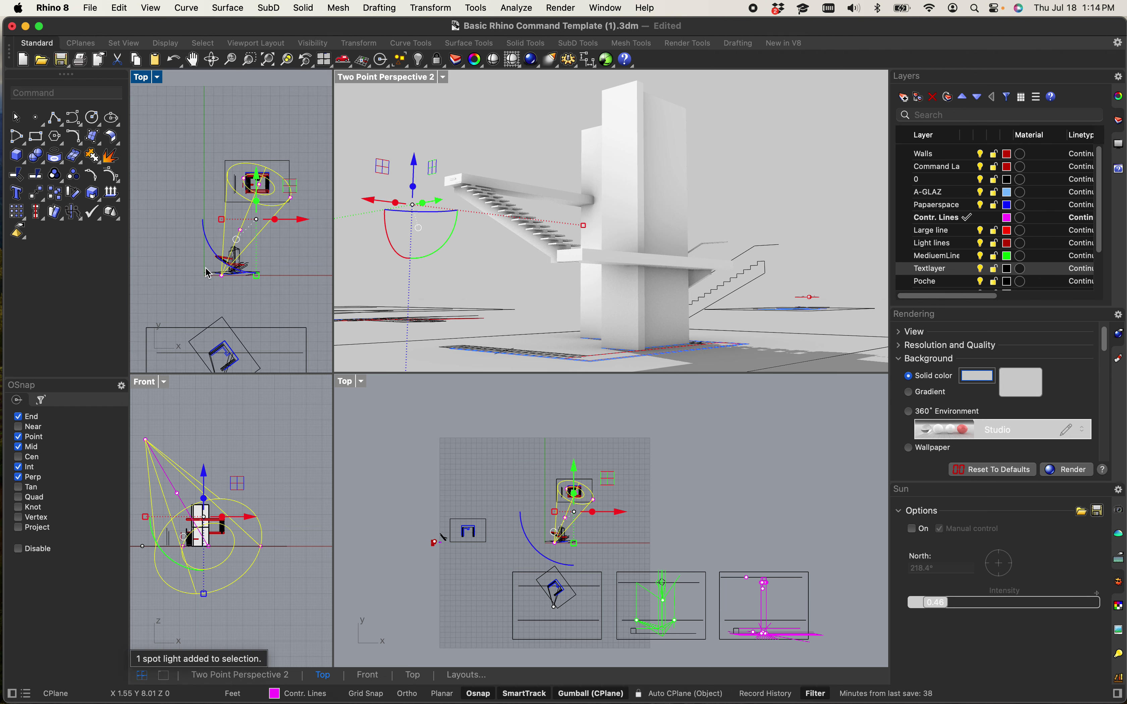
pyautogui.scroll(15, 222, 274)
pyautogui.scroll(7, 212, 300)
pyautogui.click(183, 268)
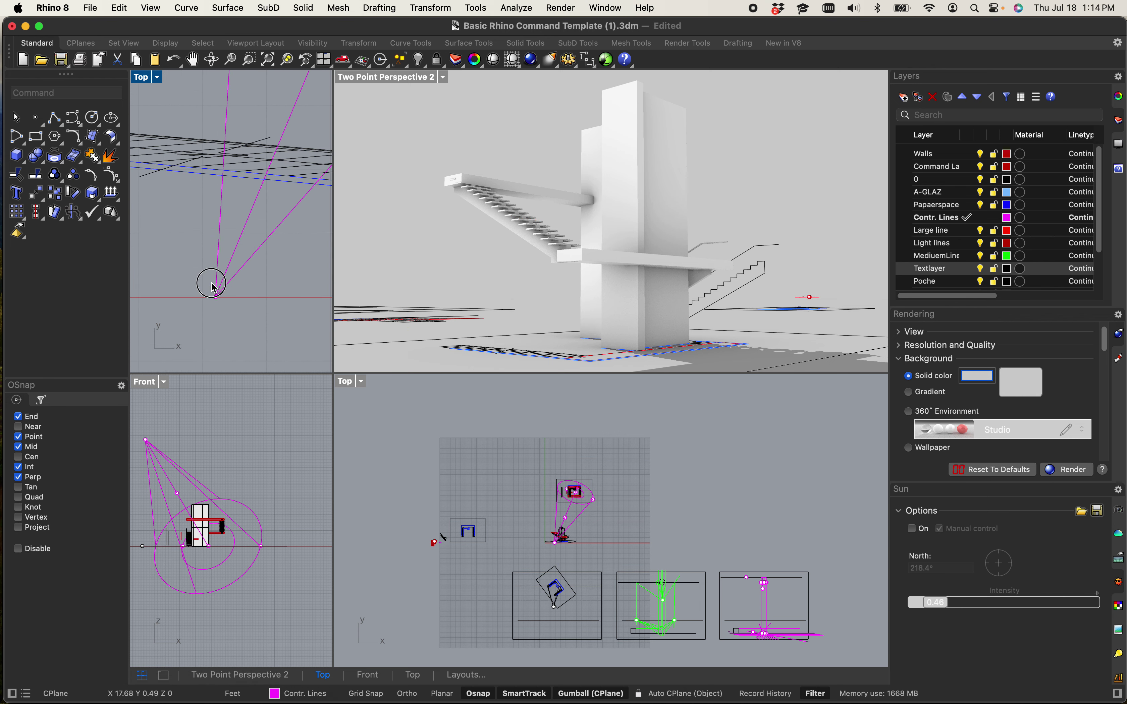
pyautogui.moveTo(212, 284); pyautogui.dragTo(247, 323)
pyautogui.scroll(-8, 259, 302)
pyautogui.scroll(-3, 262, 308)
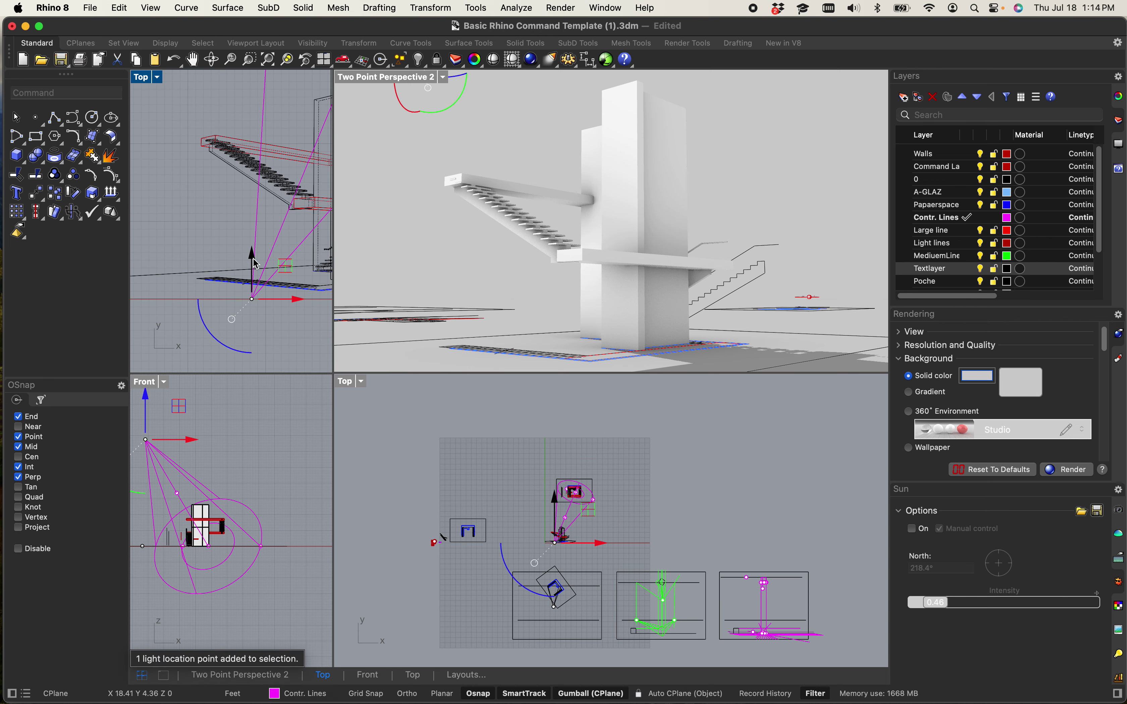
pyautogui.moveTo(252, 261); pyautogui.dragTo(257, 89)
# - Shift the spotlight cone left, then drag its source point further north in Top
pyautogui.scroll(-8, 262, 195)
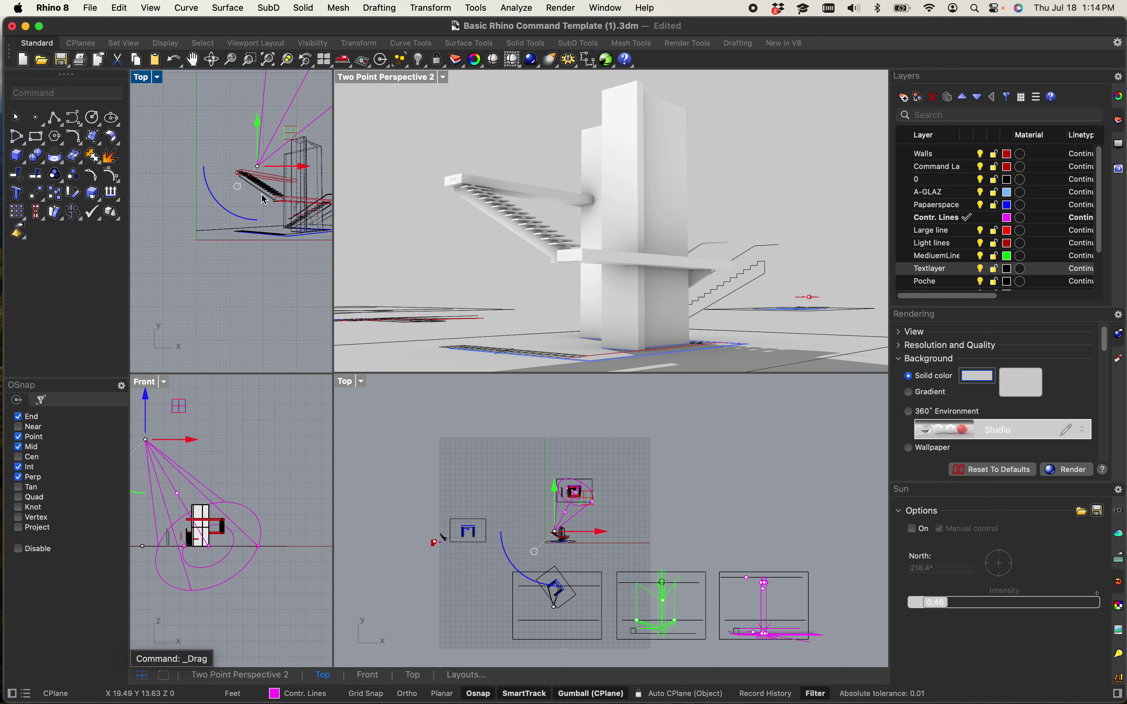
pyautogui.scroll(-8, 262, 195)
pyautogui.moveTo(313, 180); pyautogui.dragTo(263, 304, button='right')
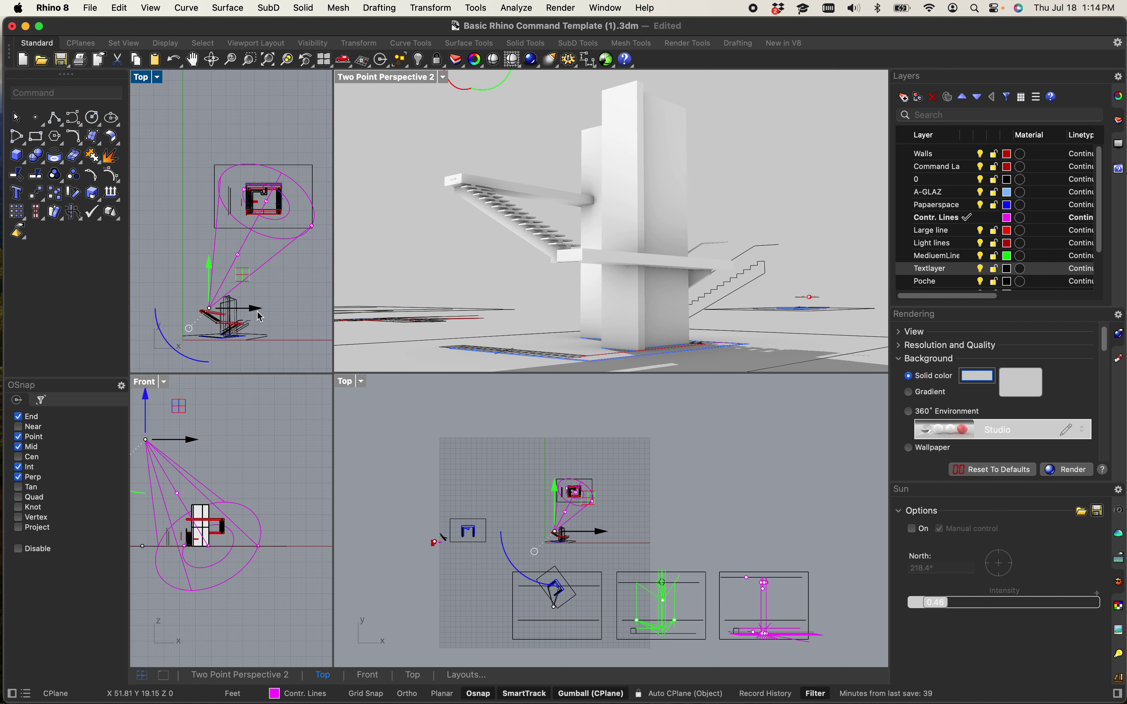
pyautogui.moveTo(259, 310); pyautogui.dragTo(193, 211)
pyautogui.click(191, 207)
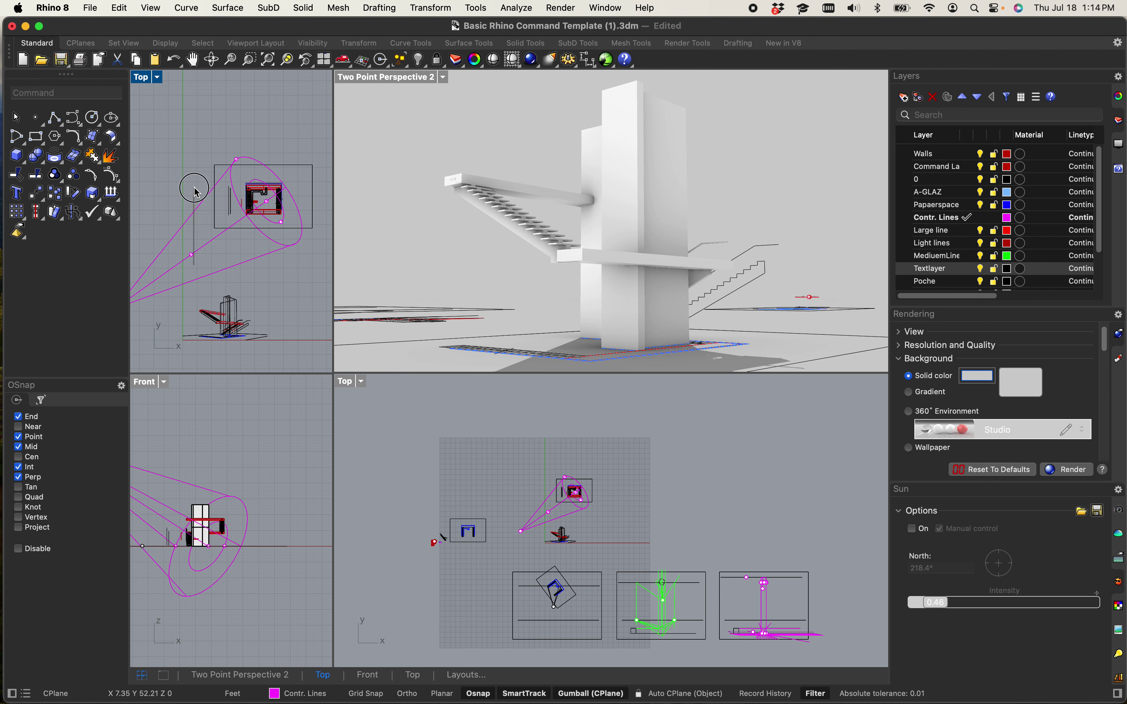
pyautogui.scroll(-2, 181, 253)
pyautogui.hscroll(-3, 183, 257)
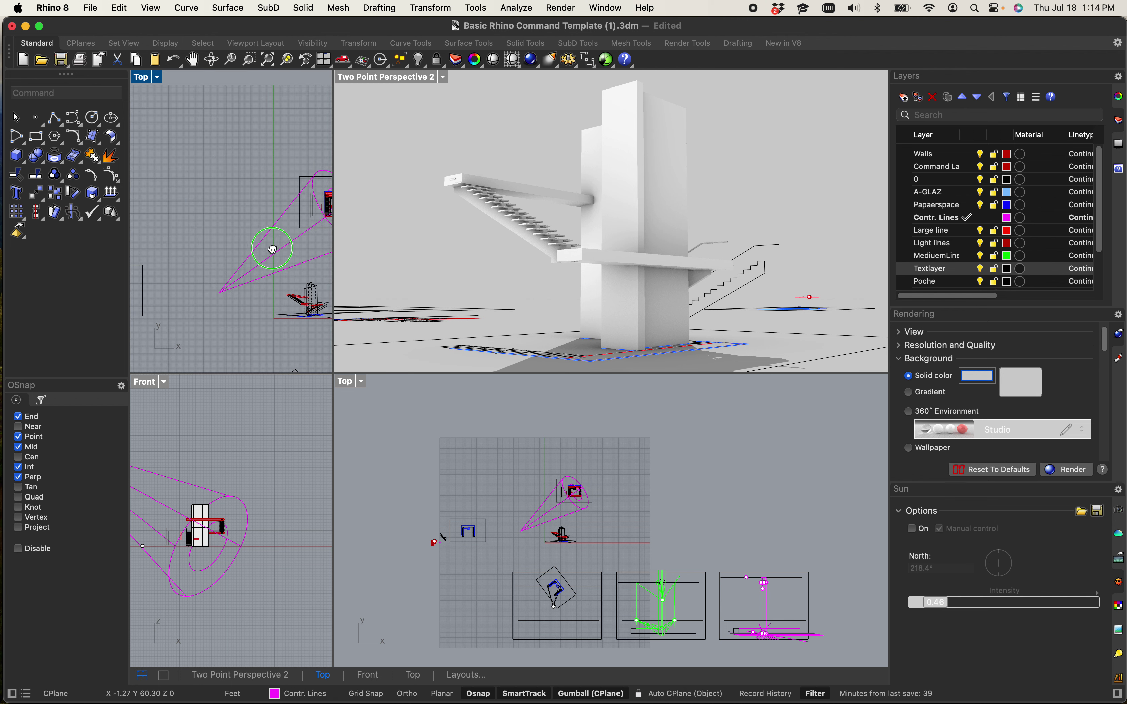
pyautogui.click(235, 287)
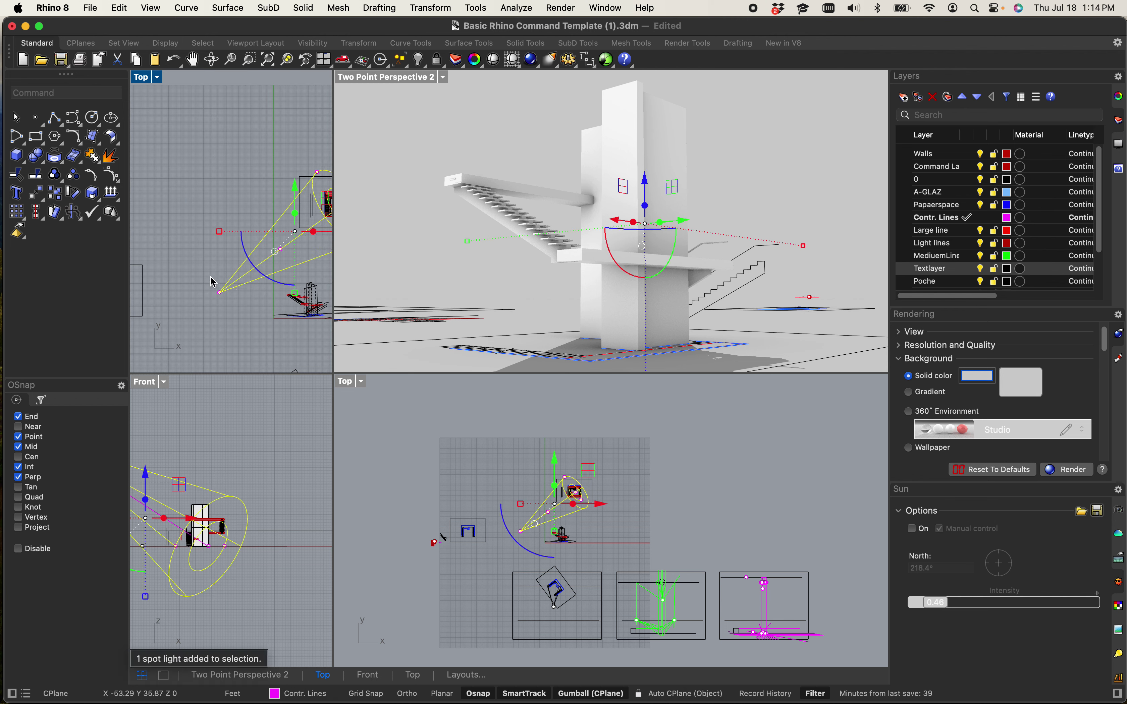
pyautogui.click(220, 293)
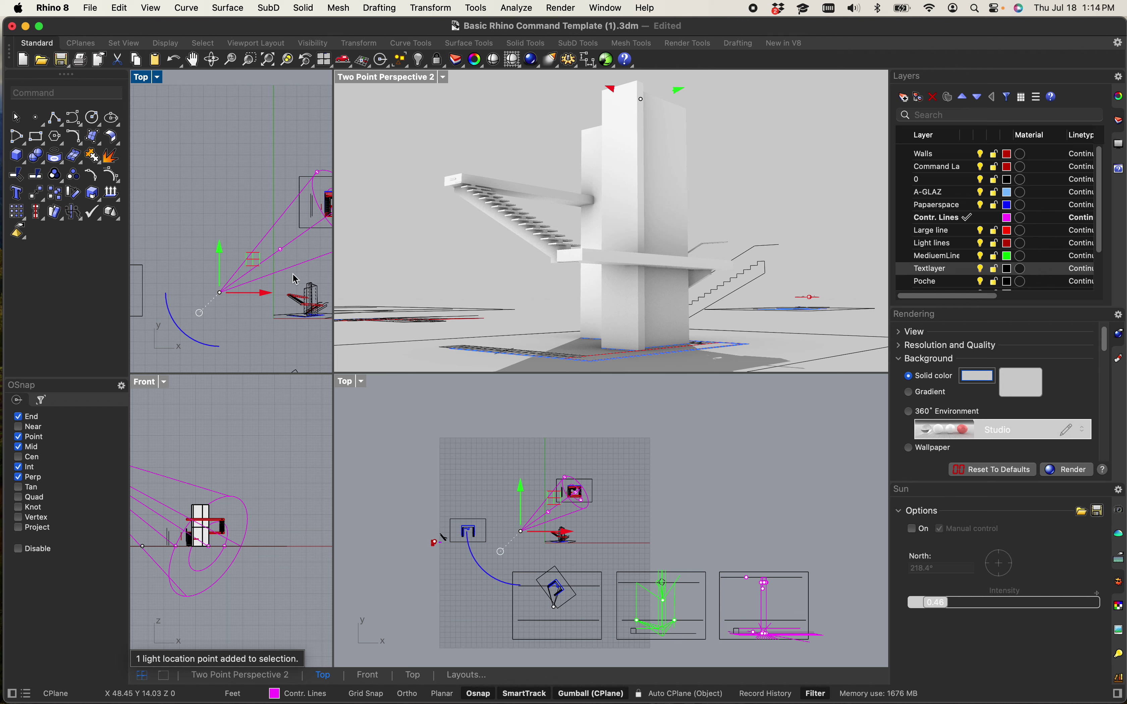
pyautogui.moveTo(220, 261); pyautogui.dragTo(251, 144)
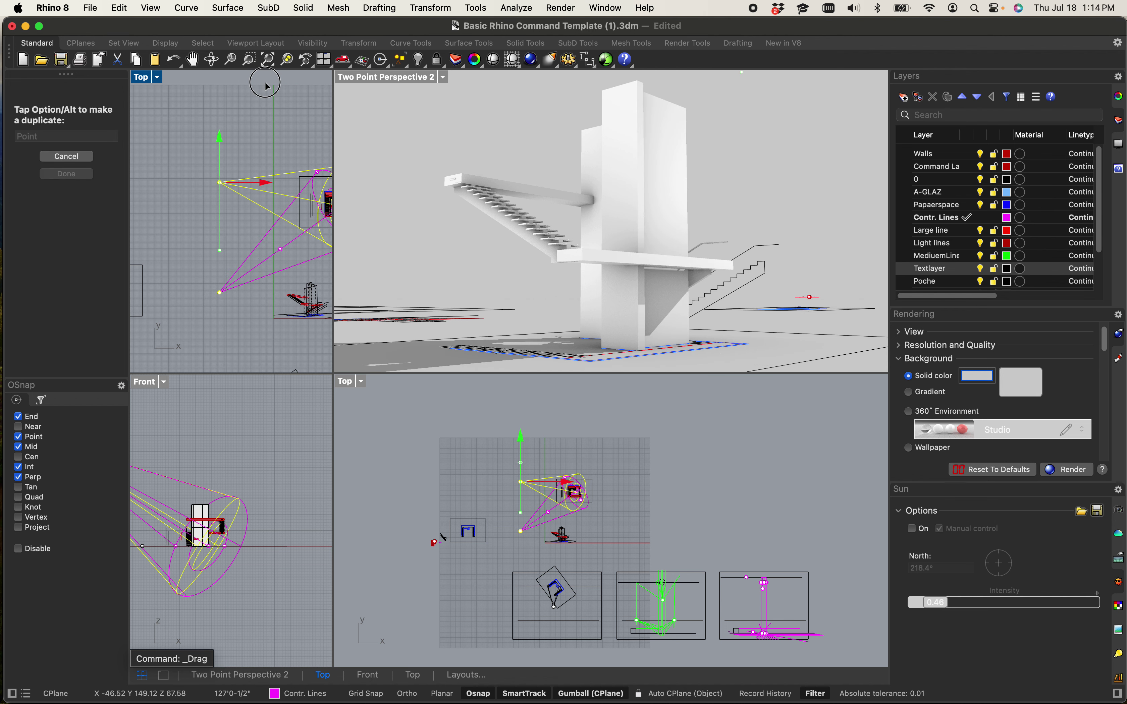
pyautogui.moveTo(266, 86); pyautogui.dragTo(222, 105)
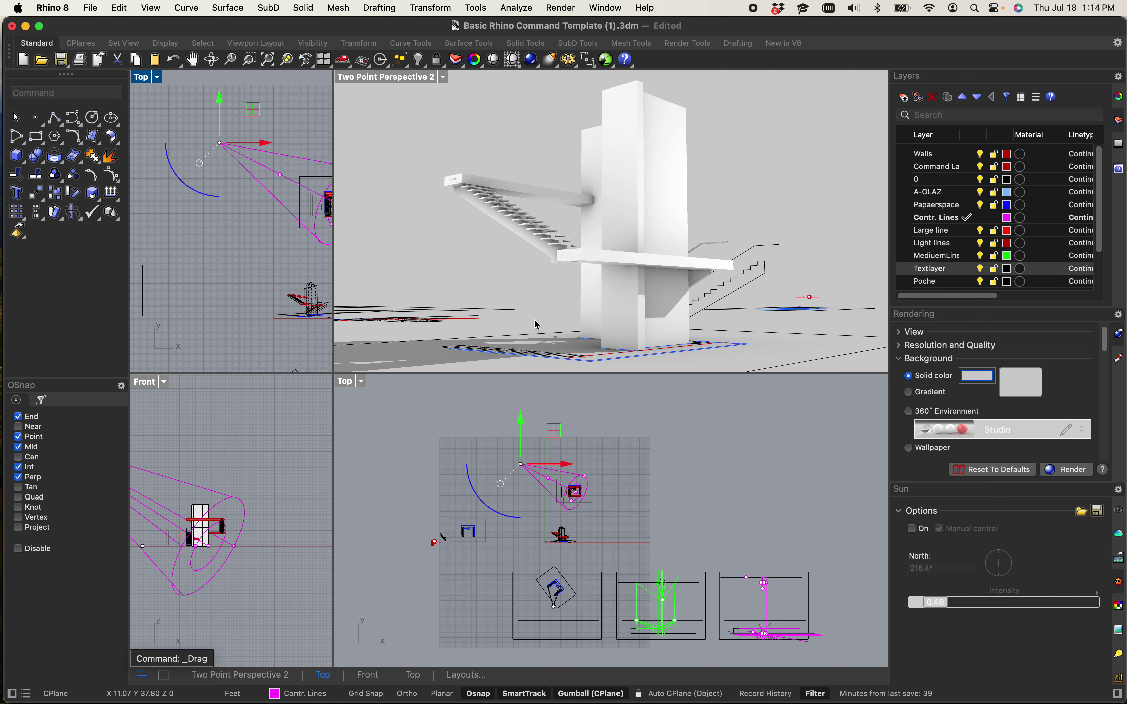
# - Maximize Two Point Perspective 2 and take a screenshot of its rendered view
pyautogui.doubleClick(365, 78)
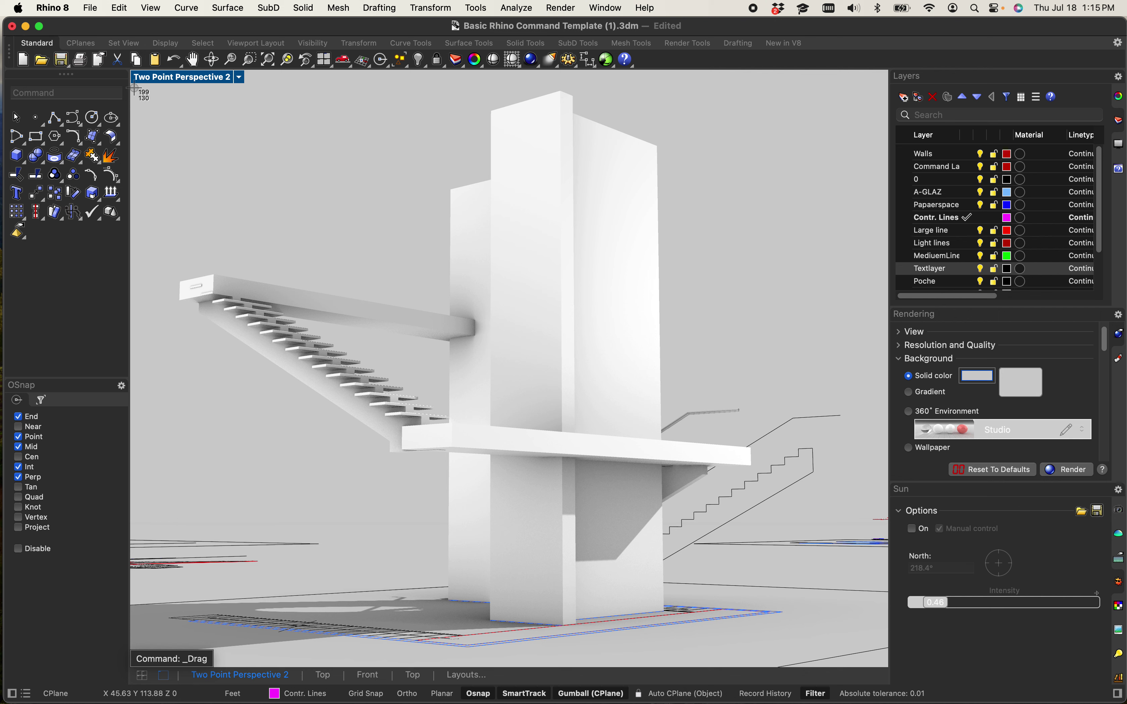
pyautogui.moveTo(134, 87); pyautogui.dragTo(888, 648)
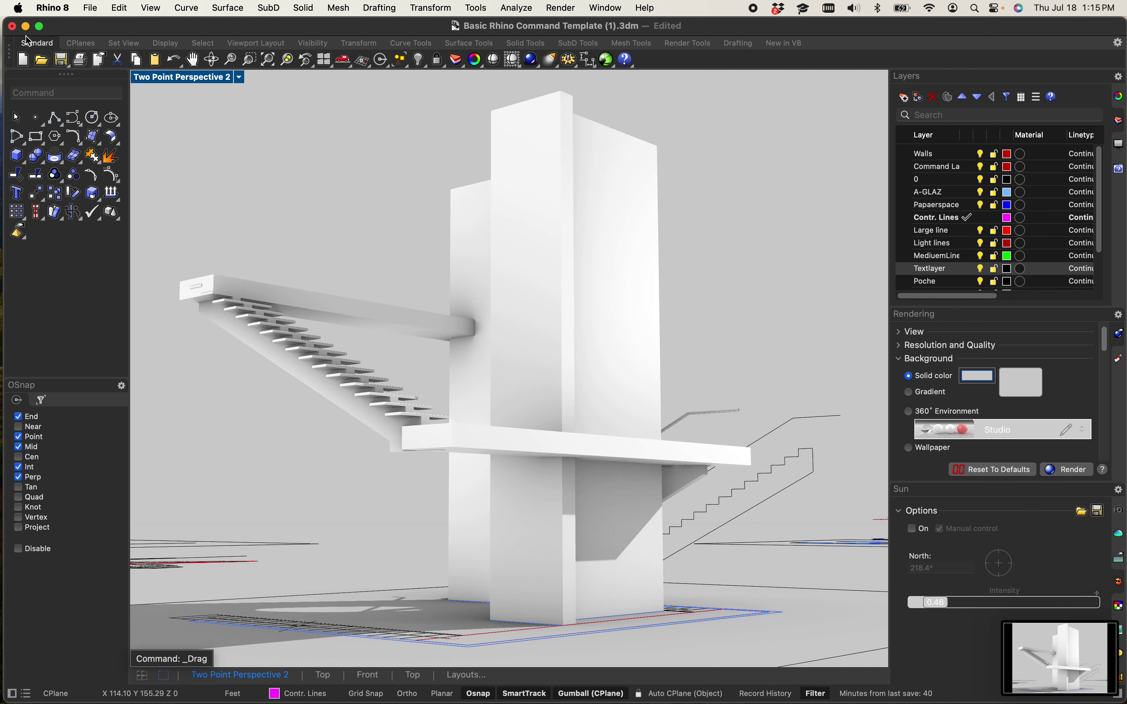
# - Switch the perspective to Shaded display and maximize the Top view
pyautogui.click(169, 76)
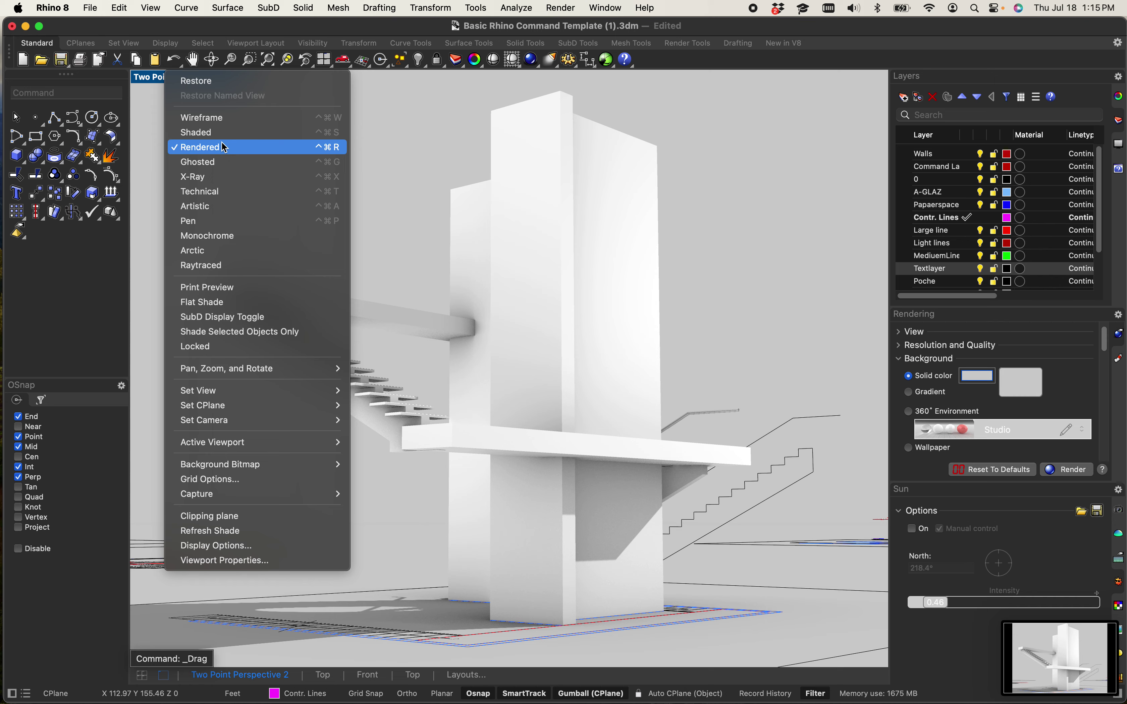
pyautogui.click(219, 138)
pyautogui.doubleClick(185, 80)
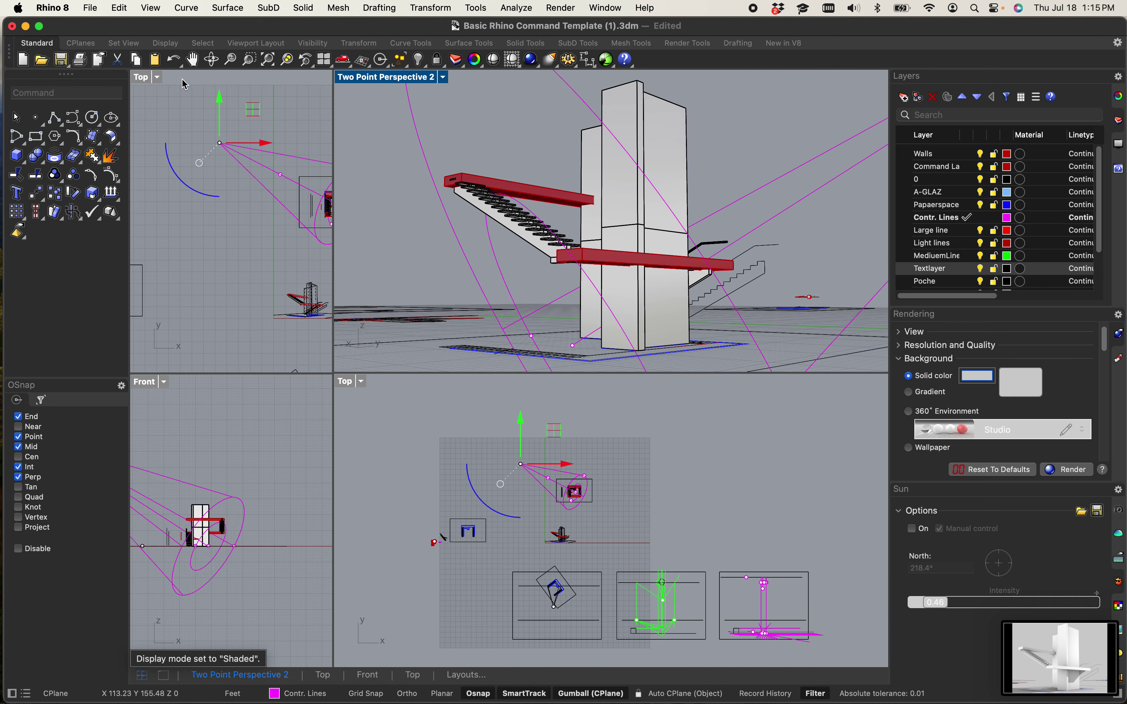
pyautogui.doubleClick(141, 78)
pyautogui.scroll(-10, 679, 439)
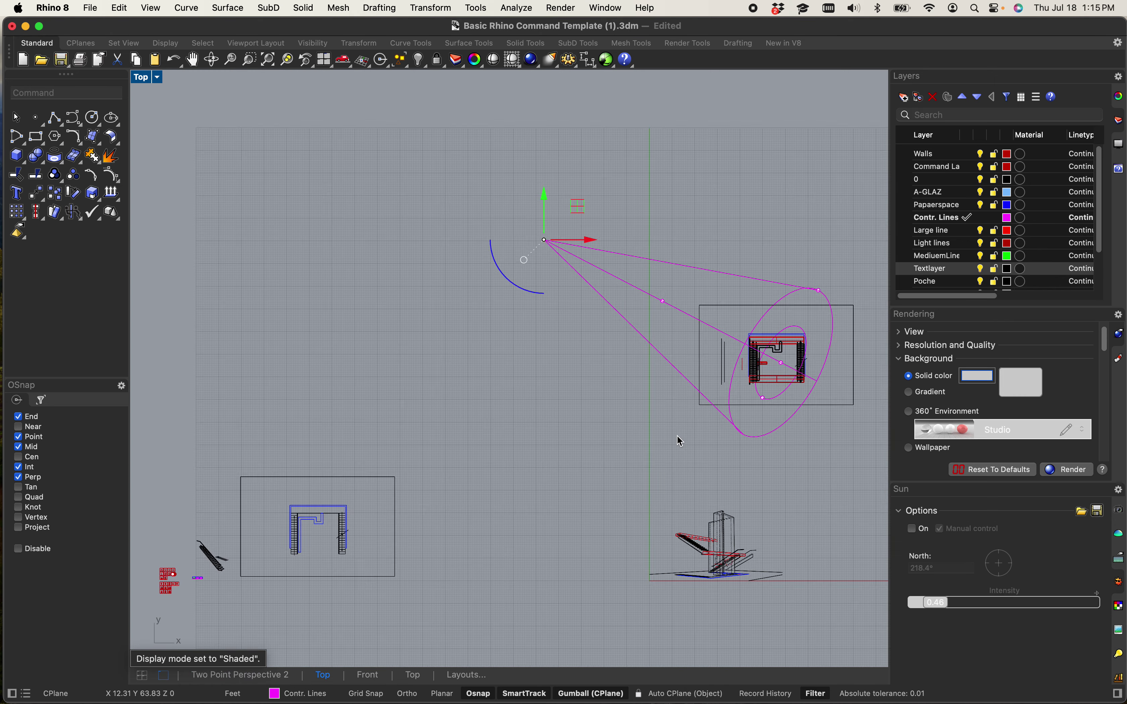
pyautogui.moveTo(679, 450)
pyautogui.mouseDown(button='right')
pyautogui.moveTo(589, 436)
pyautogui.moveTo(559, 415)
pyautogui.moveTo(500, 461)
pyautogui.mouseUp(button='right')
pyautogui.scroll(20, 603, 482)
# - Draw a rectangle enclosing the stair drawing in Top view and start the Picture command
pyautogui.write('rec')
pyautogui.press('Return')
pyautogui.scroll(-8, 497, 449)
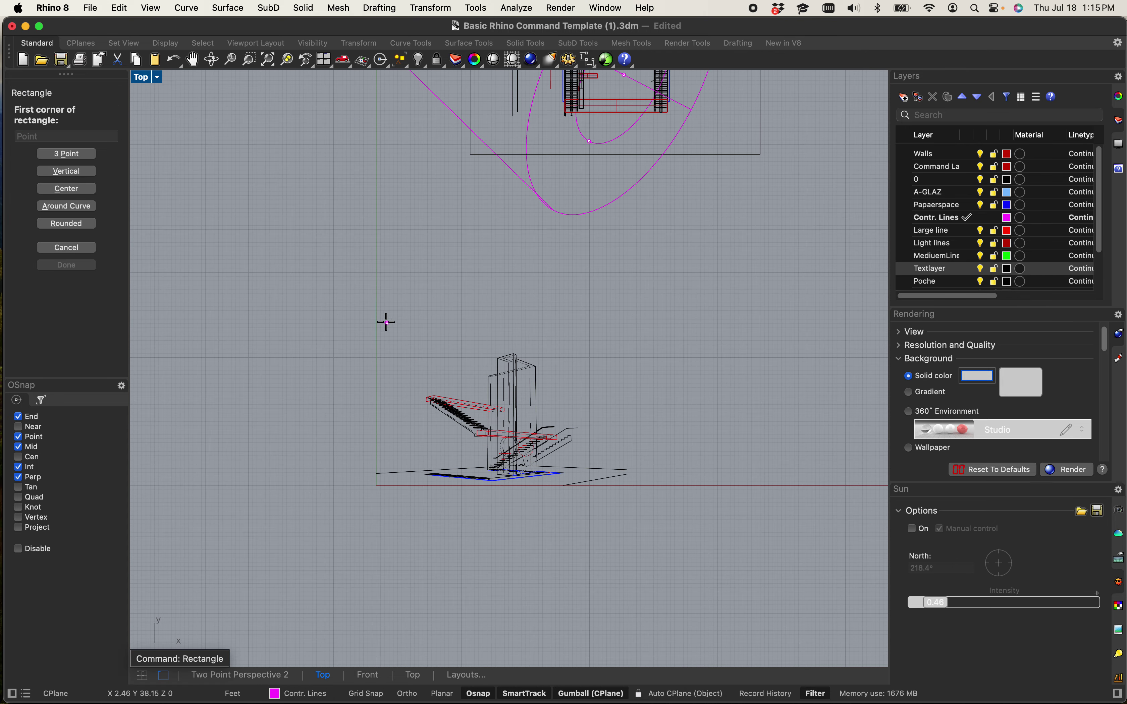
pyautogui.click(369, 309)
pyautogui.click(703, 530)
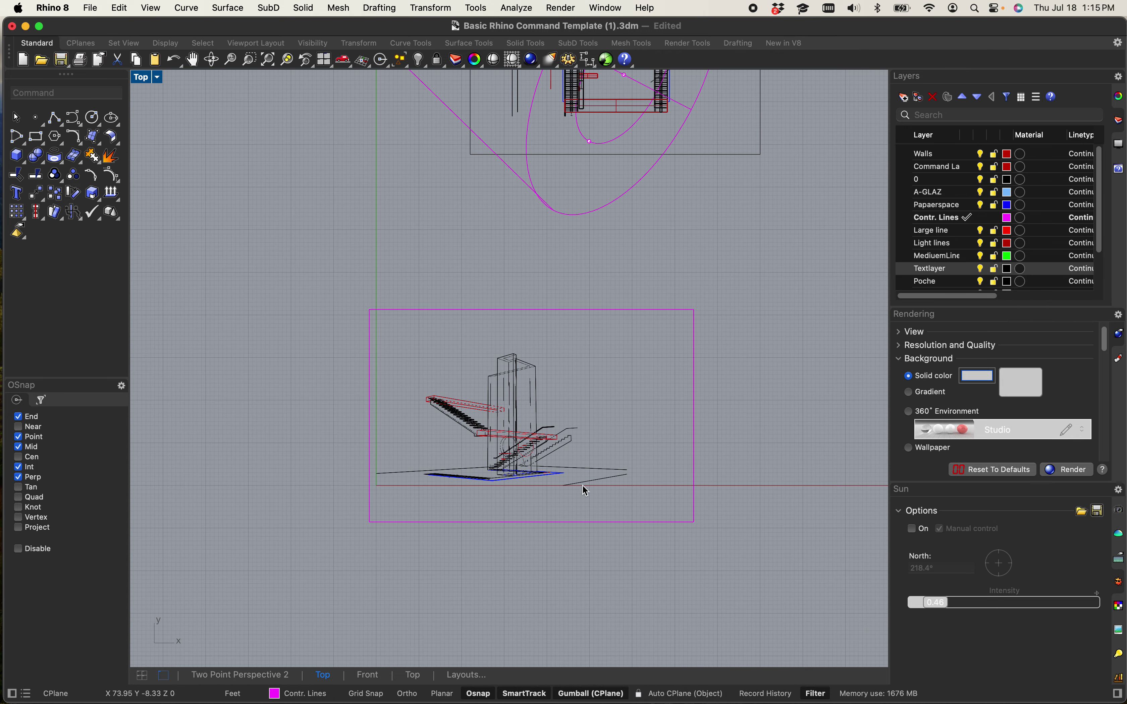
pyautogui.scroll(3, 558, 480)
pyautogui.moveTo(482, 424); pyautogui.dragTo(506, 427, button='right')
pyautogui.write('p')
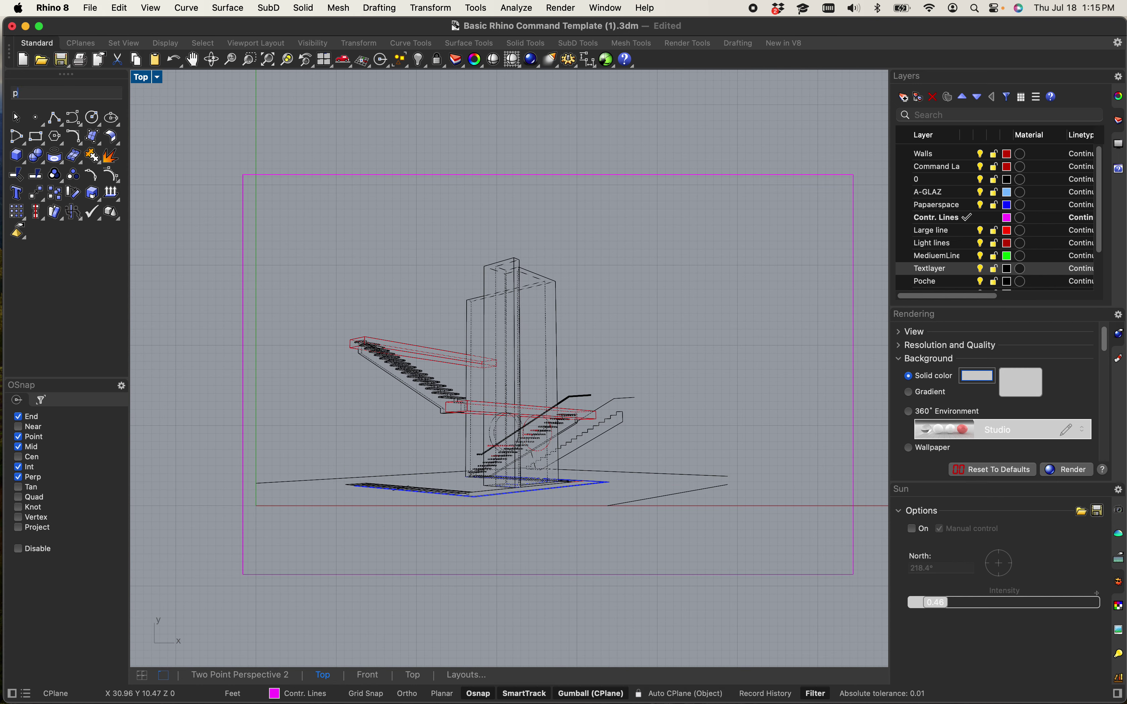
pyautogui.press('Return')
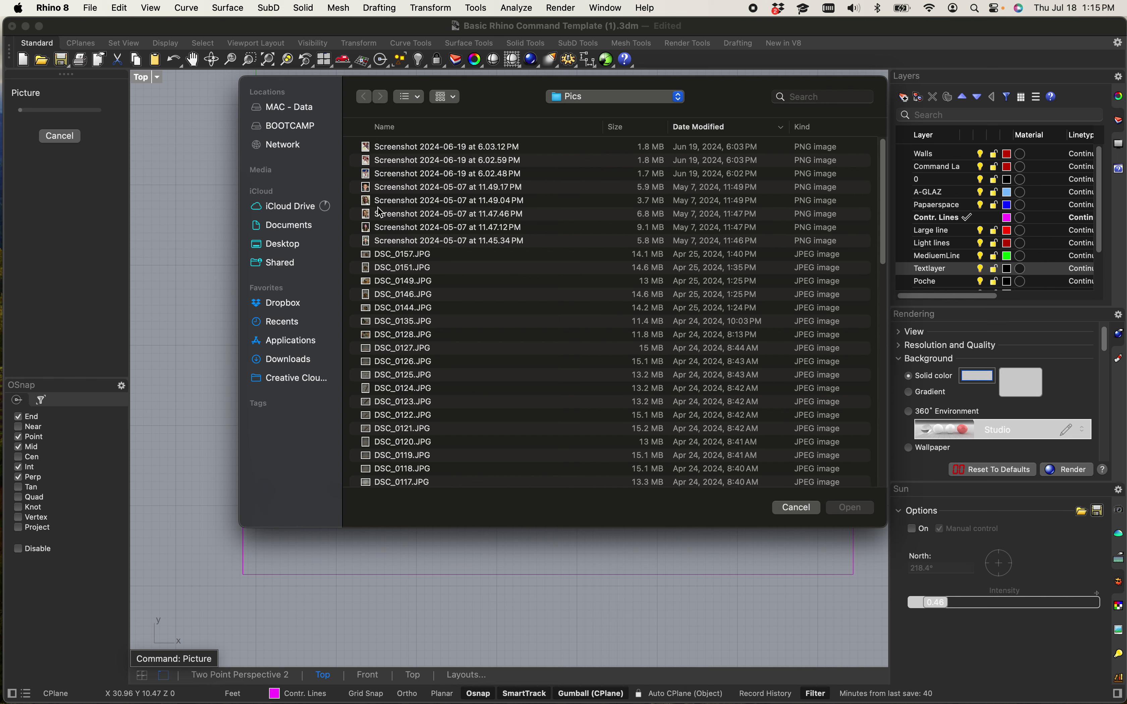
# - Pick an image from the Pics folder, then cancel placing the wrong picture
pyautogui.doubleClick(413, 147)
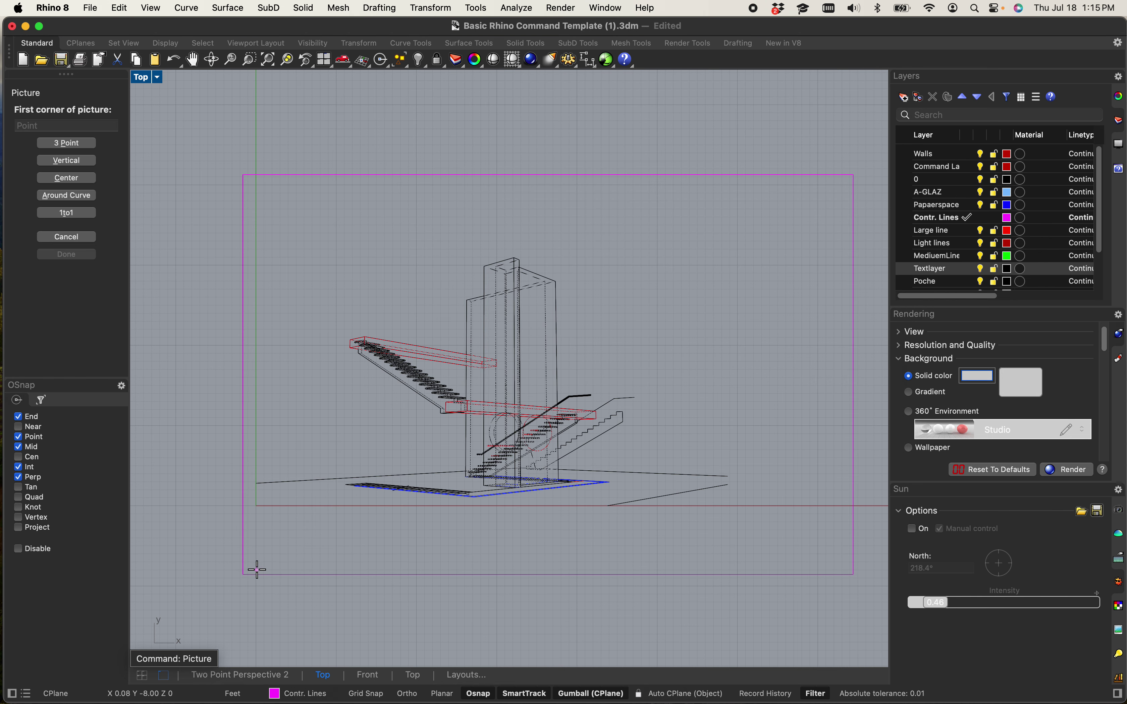
pyautogui.click(266, 555)
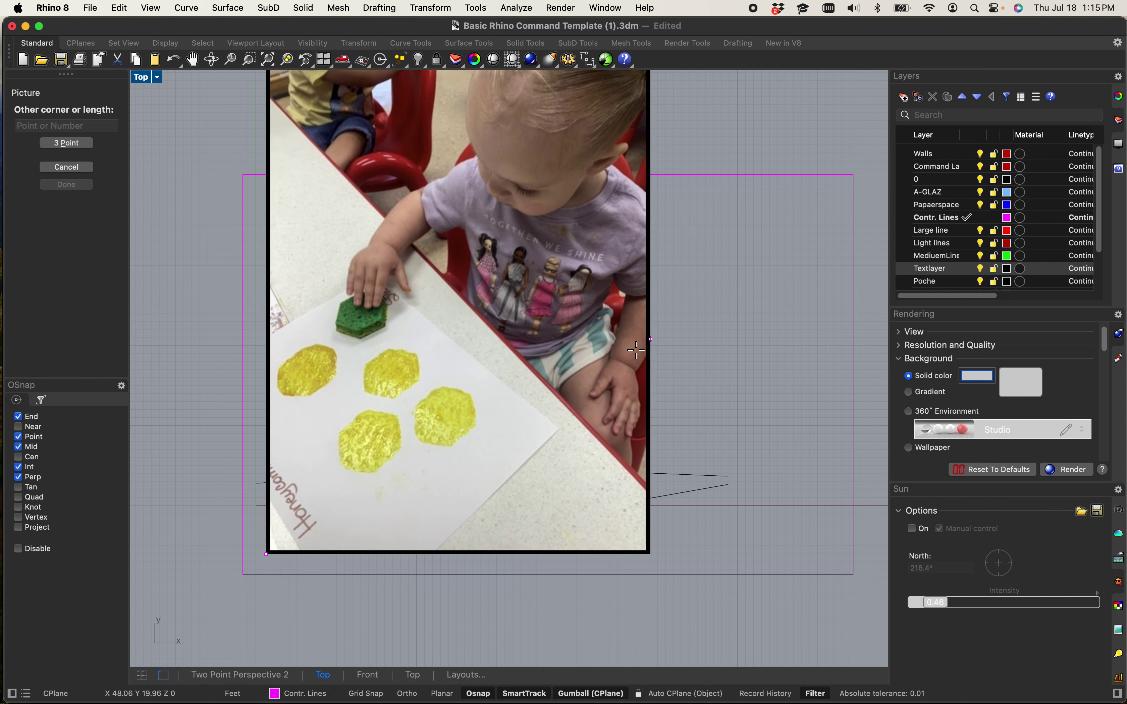
pyautogui.press('Escape')
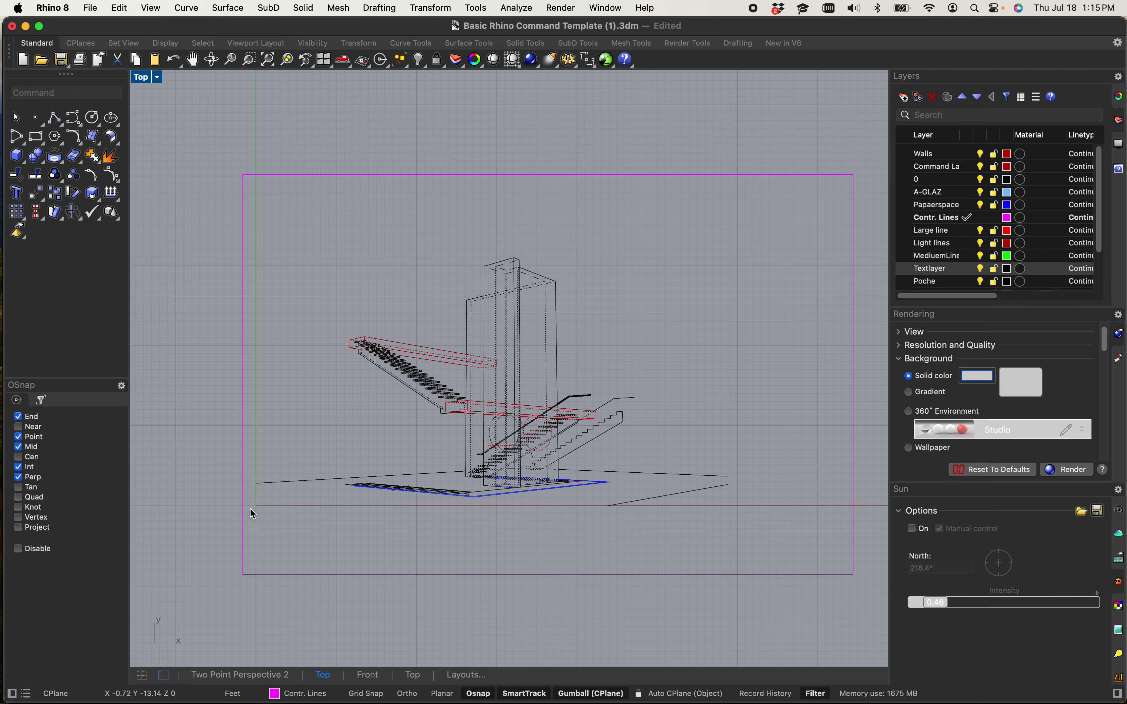
# - Re-run Picture (plctu) and place the newest Desktop screenshot inside the rectangle
pyautogui.write('plctu')
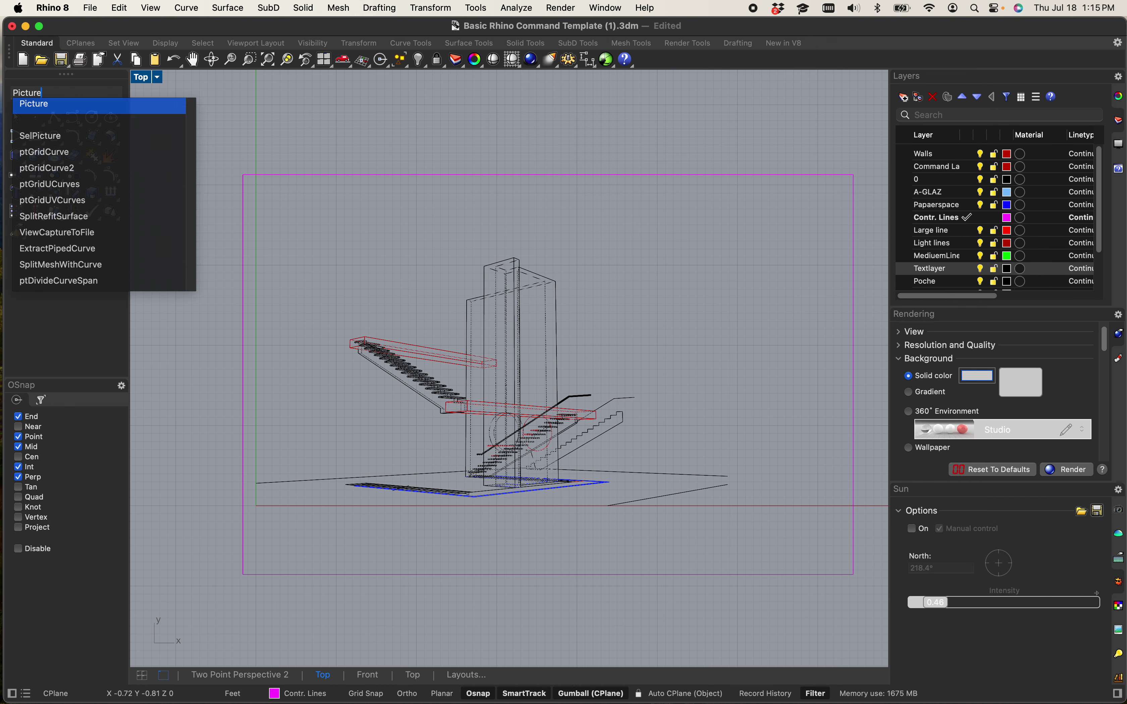
pyautogui.press('Return')
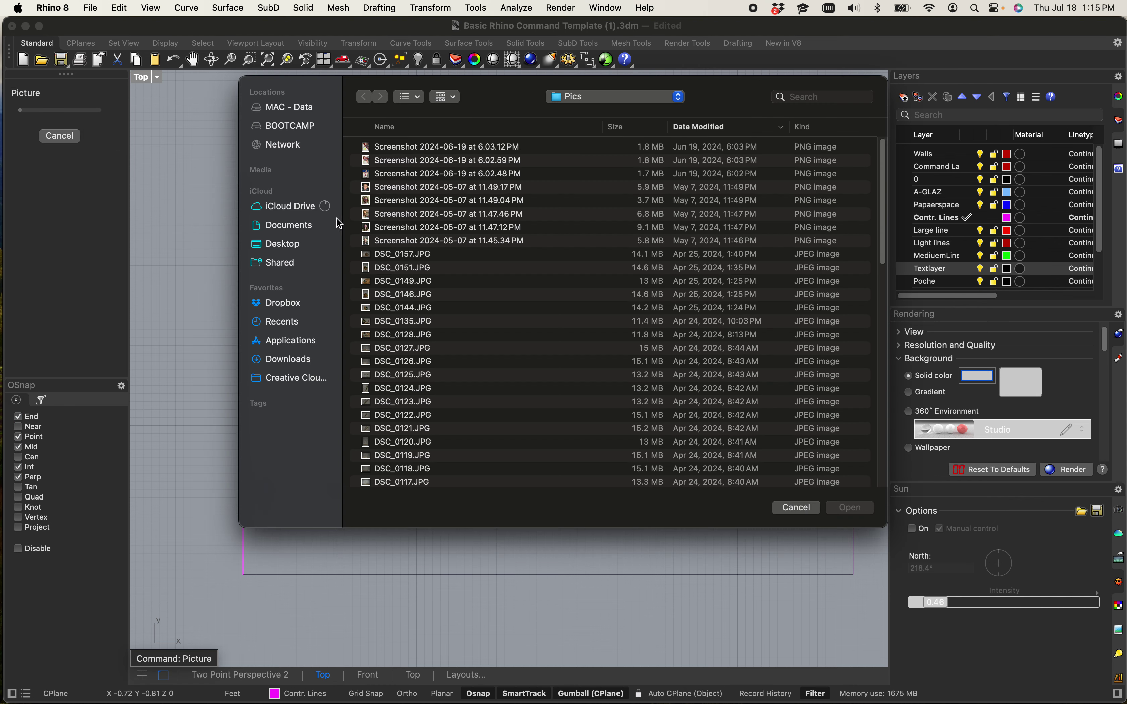
pyautogui.click(286, 250)
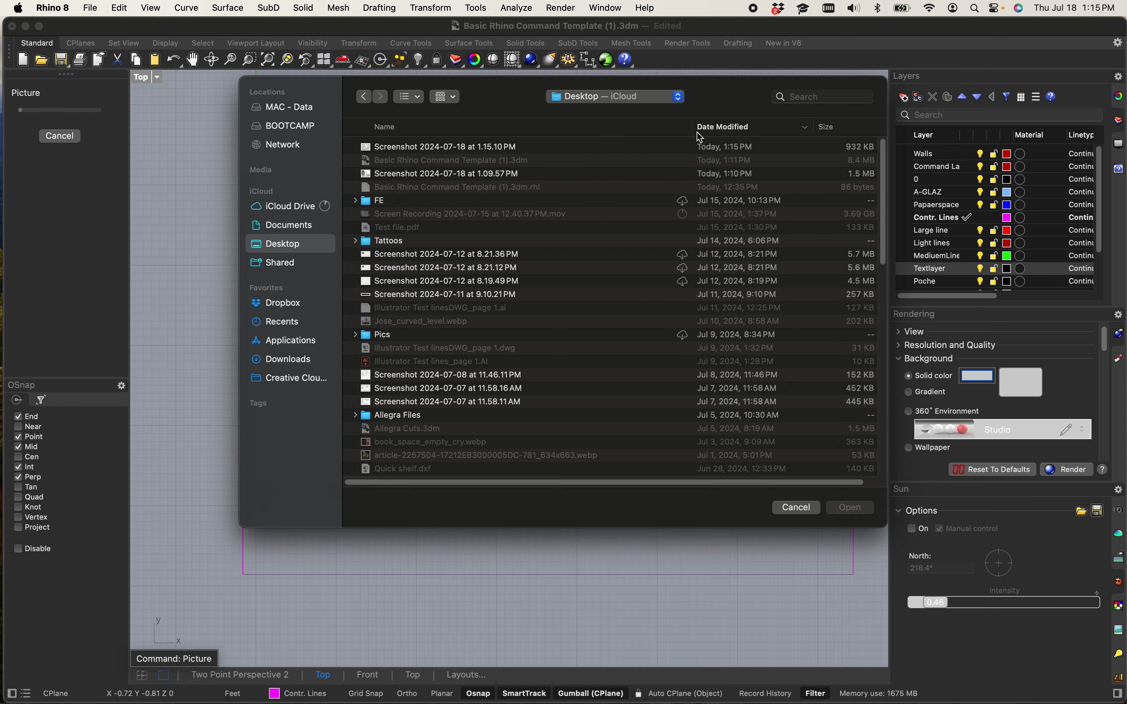
pyautogui.doubleClick(490, 148)
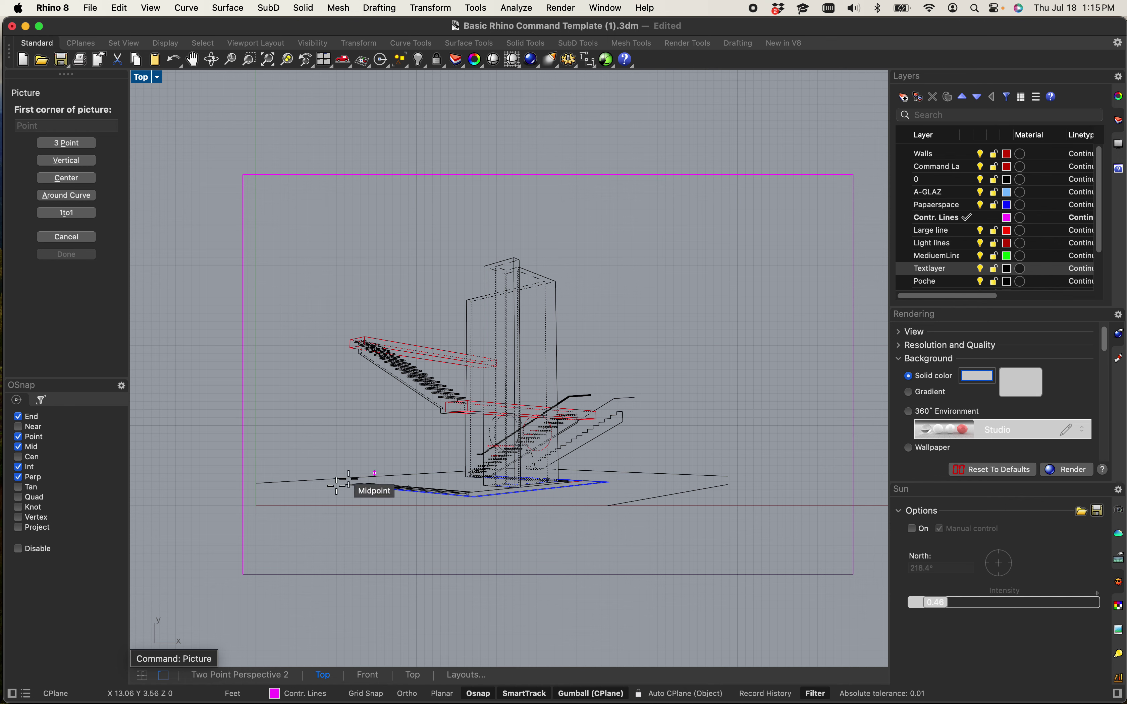
pyautogui.click(270, 549)
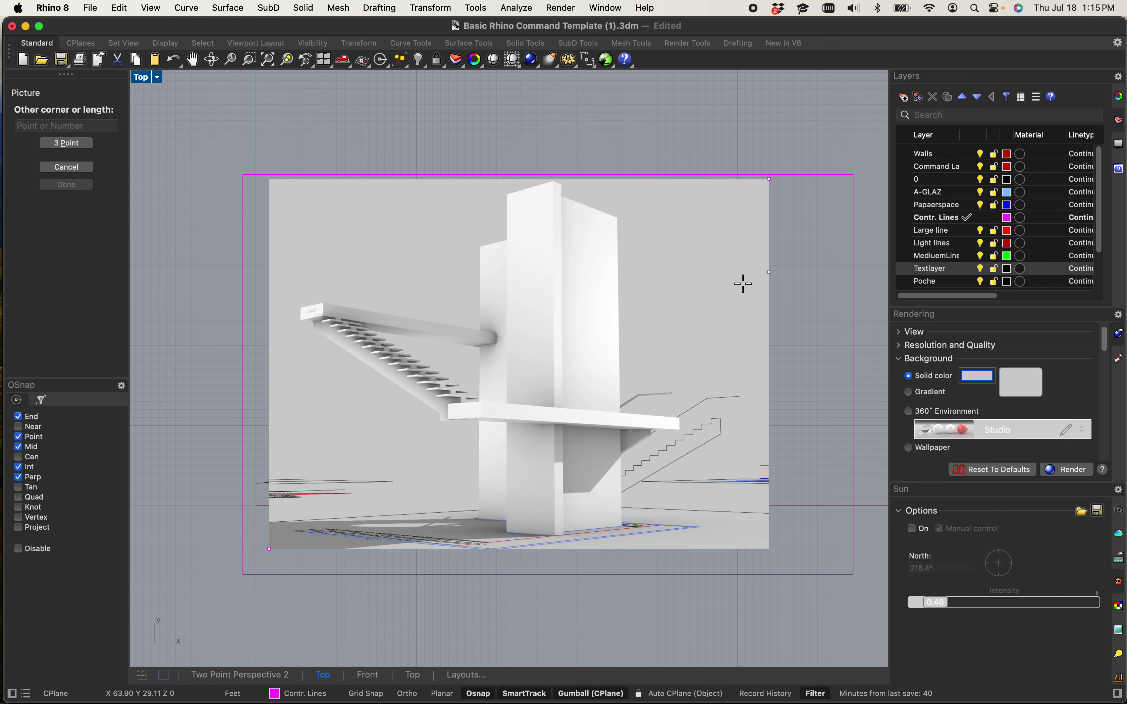
pyautogui.click(681, 334)
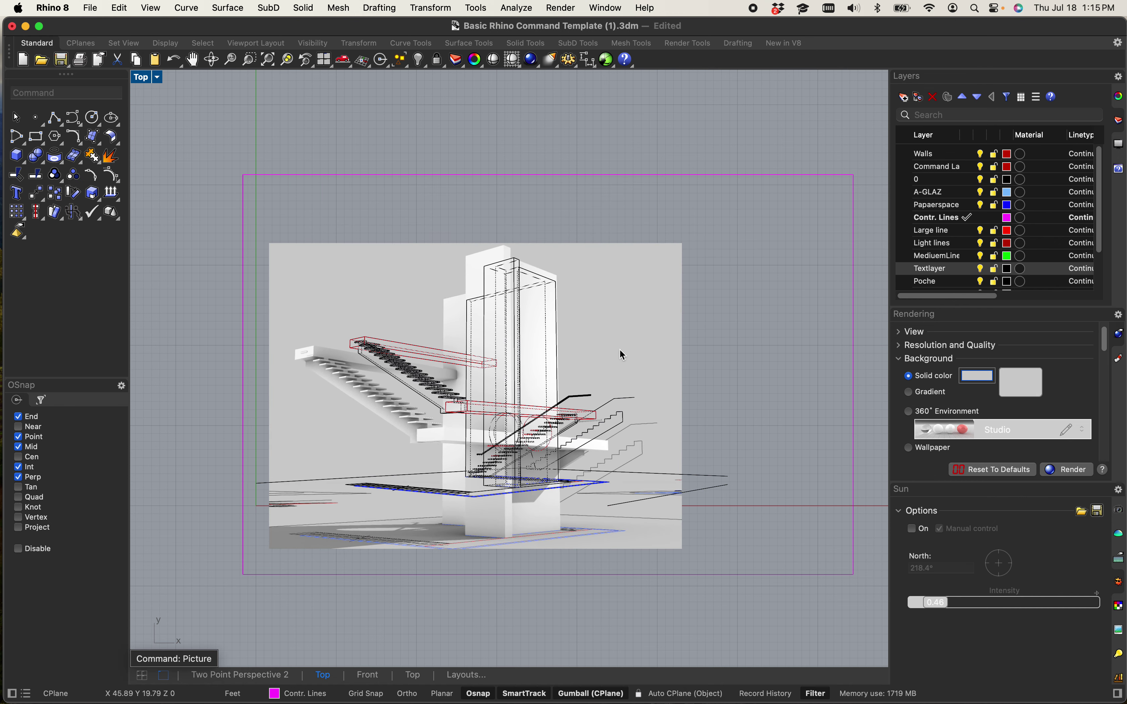
pyautogui.scroll(2, 550, 355)
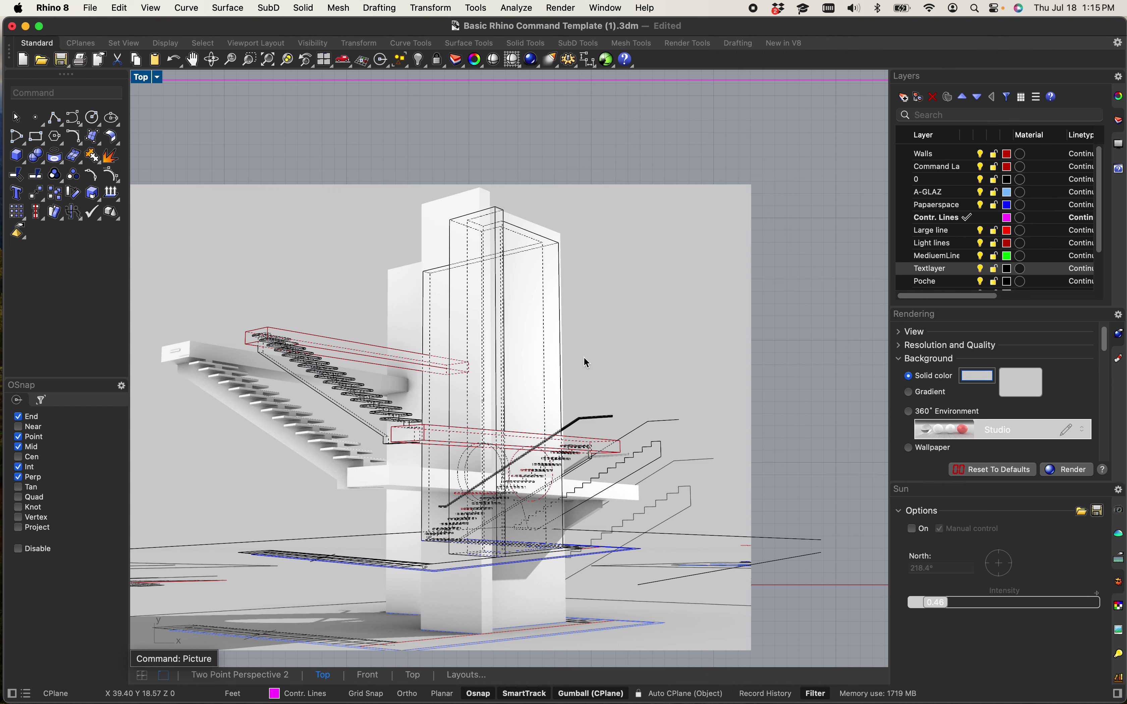
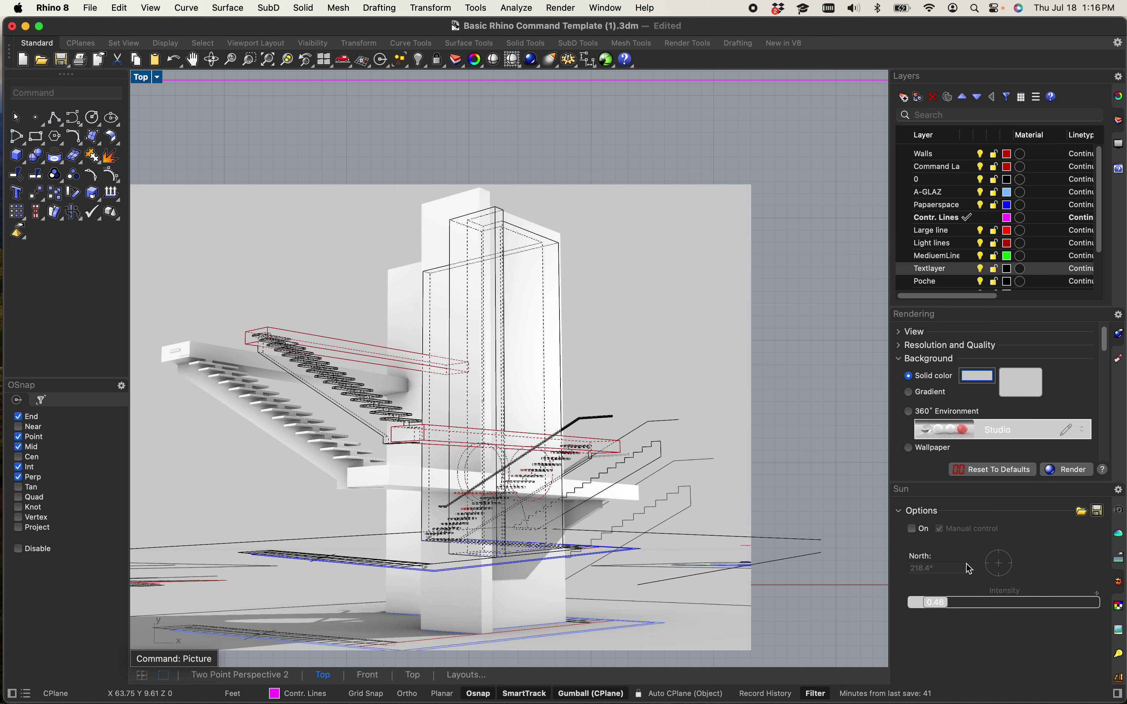
# - Move and rescale the stair picture with the Gumball so it roughly overlays the drawing's walls
pyautogui.scroll(-5, 745, 435)
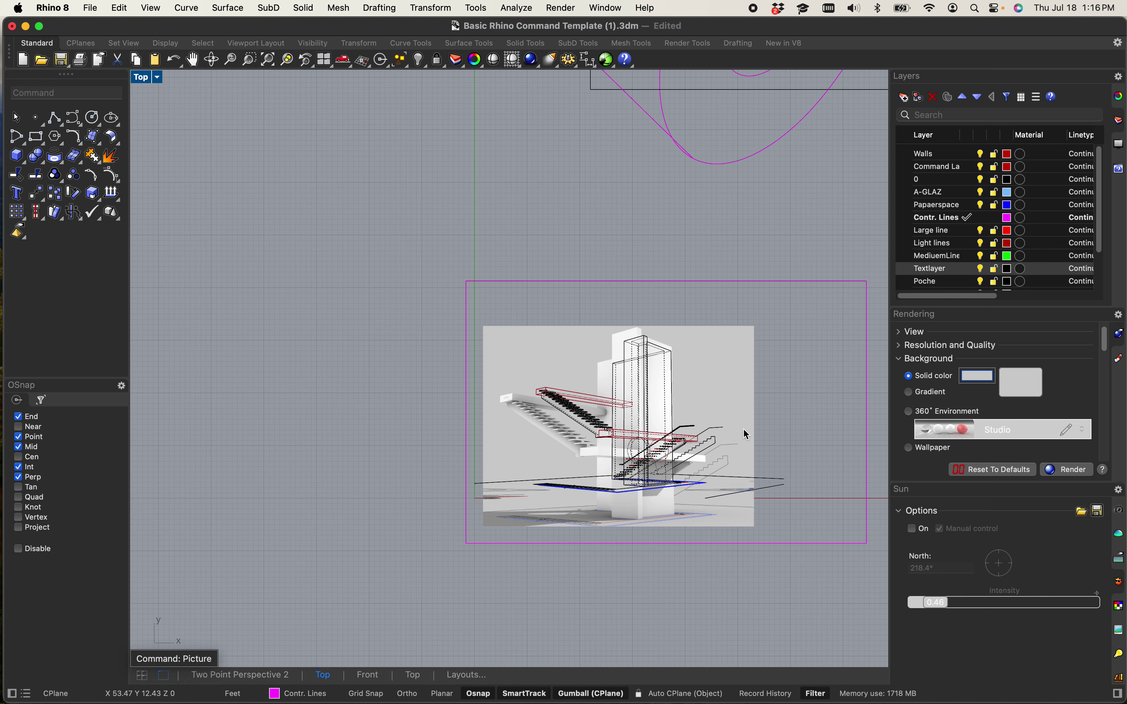
pyautogui.scroll(6, 744, 434)
pyautogui.moveTo(657, 368); pyautogui.dragTo(726, 357)
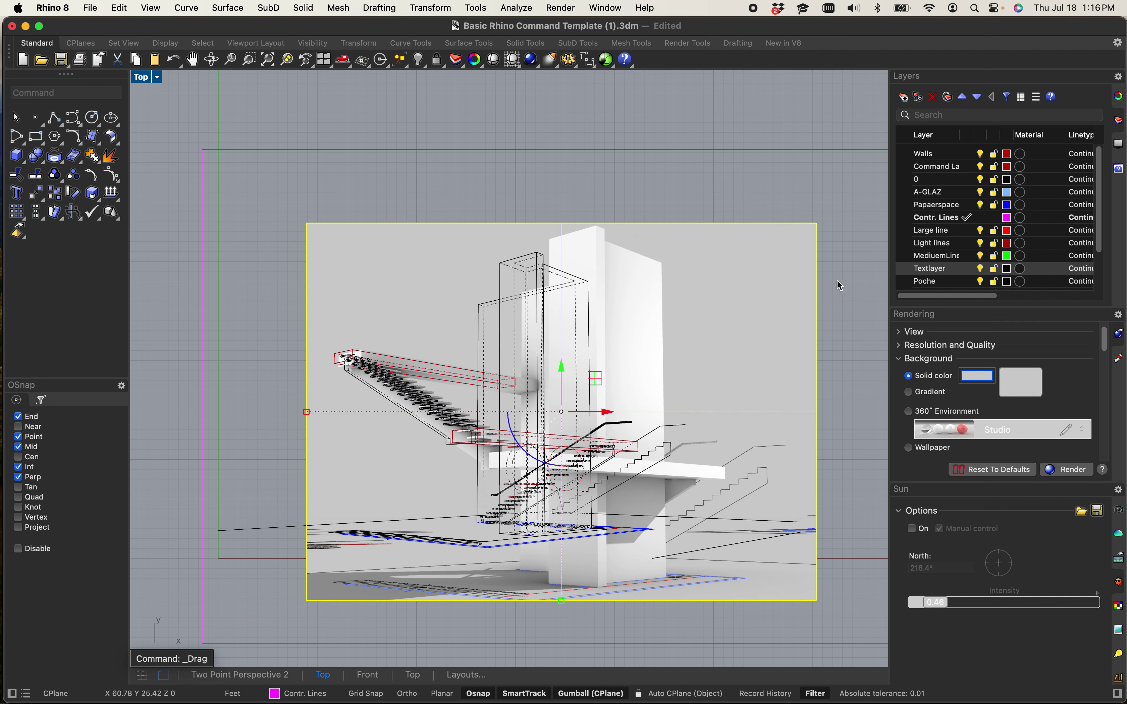
pyautogui.moveTo(310, 416); pyautogui.dragTo(360, 426)
pyautogui.scroll(10, 607, 341)
pyautogui.scroll(-8, 602, 339)
pyautogui.moveTo(629, 342); pyautogui.dragTo(563, 327)
pyautogui.scroll(20, 497, 226)
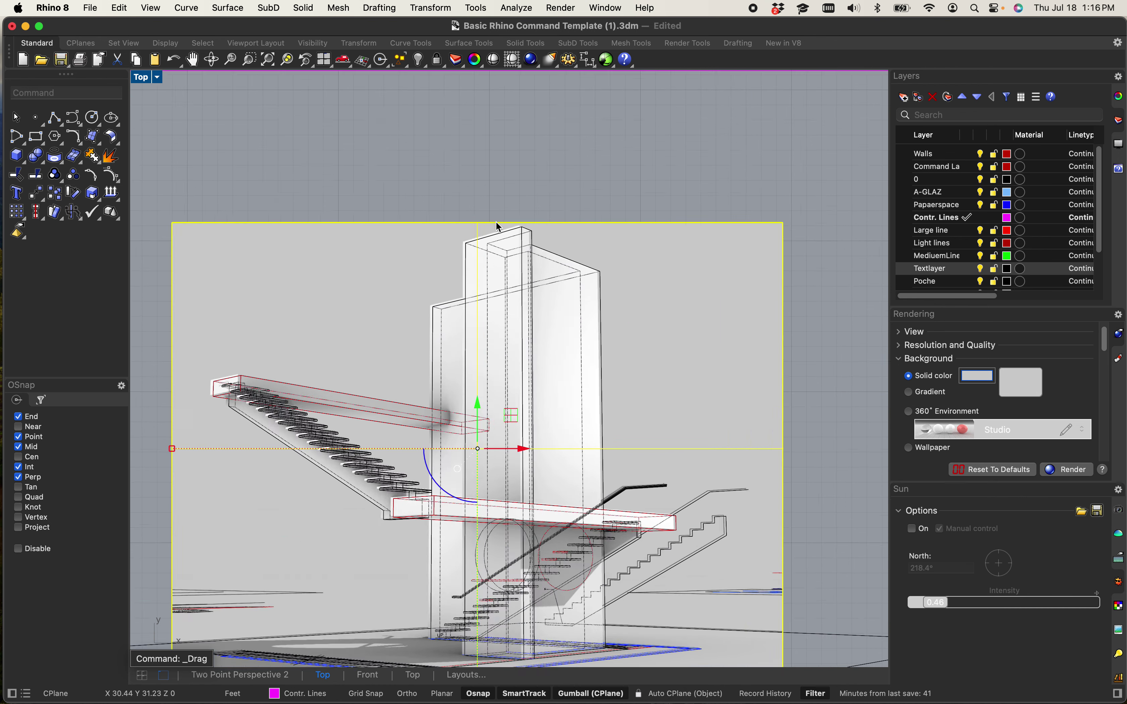
pyautogui.moveTo(452, 321)
pyautogui.mouseDown()
pyautogui.moveTo(499, 325)
pyautogui.moveTo(474, 336)
pyautogui.mouseUp()
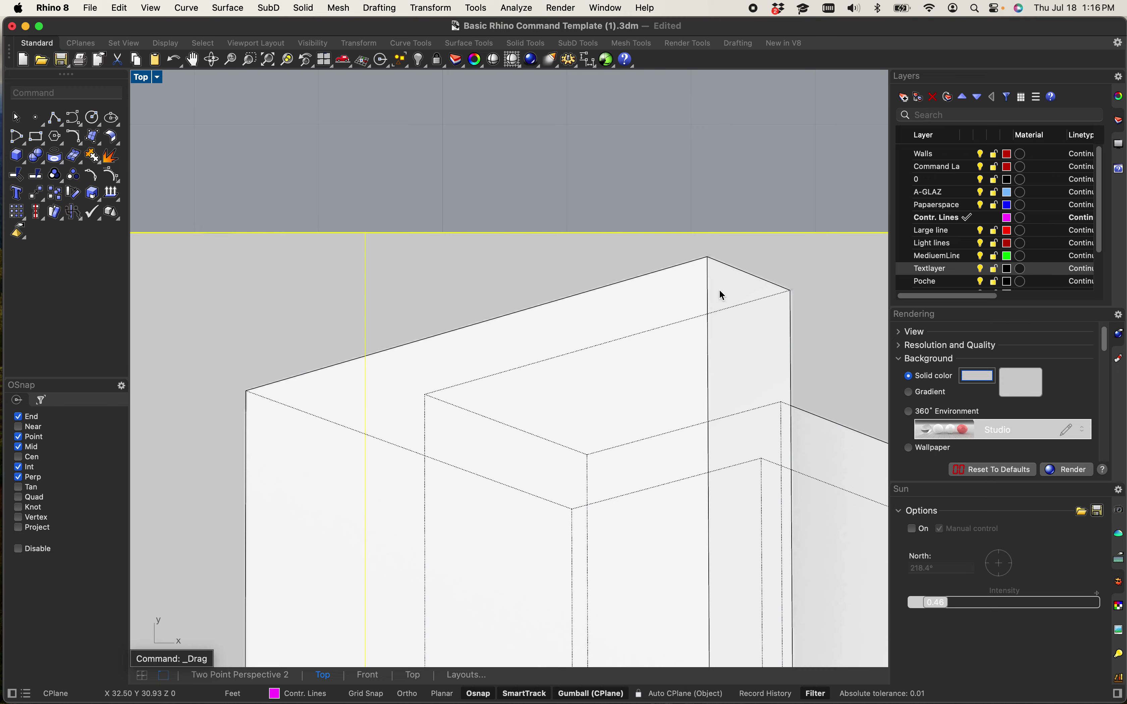
pyautogui.scroll(-5, 267, 488)
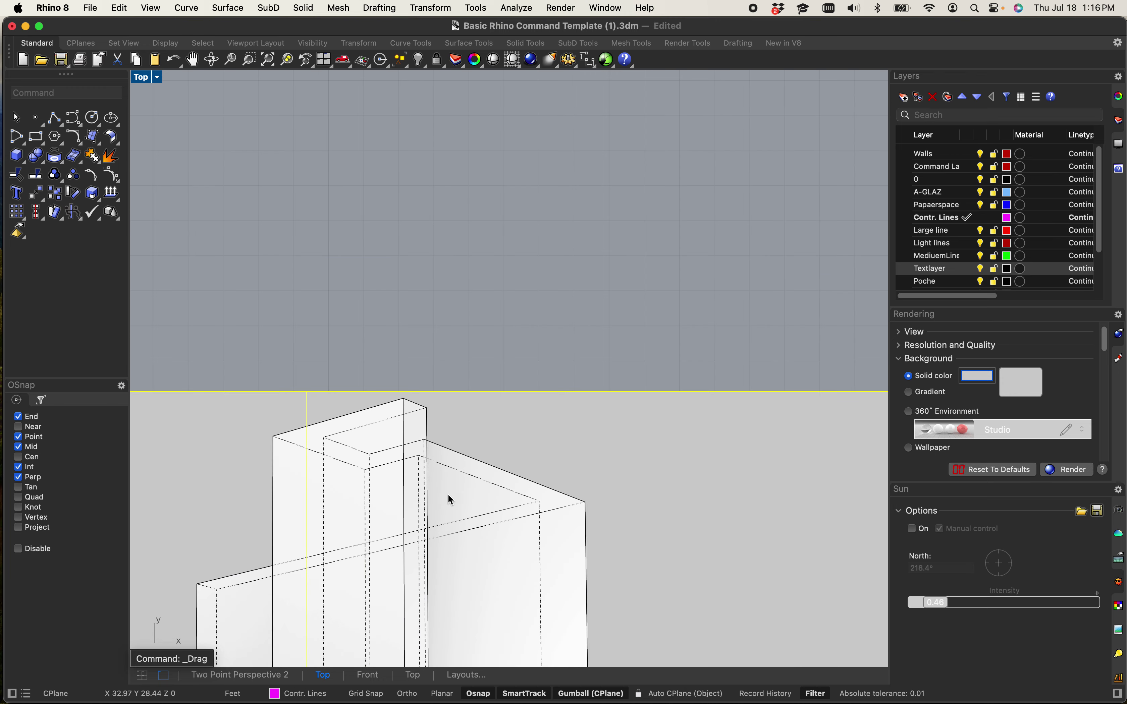
# - Pan down to the stairs and nudge the picture so its left edge lines up with the linework
pyautogui.moveTo(448, 495); pyautogui.dragTo(490, 87, button='right')
pyautogui.moveTo(490, 500); pyautogui.dragTo(746, 401, button='right')
pyautogui.moveTo(452, 461); pyautogui.dragTo(634, 418, button='right')
pyautogui.moveTo(479, 369); pyautogui.dragTo(586, 462, button='right')
pyautogui.scroll(9, 282, 354)
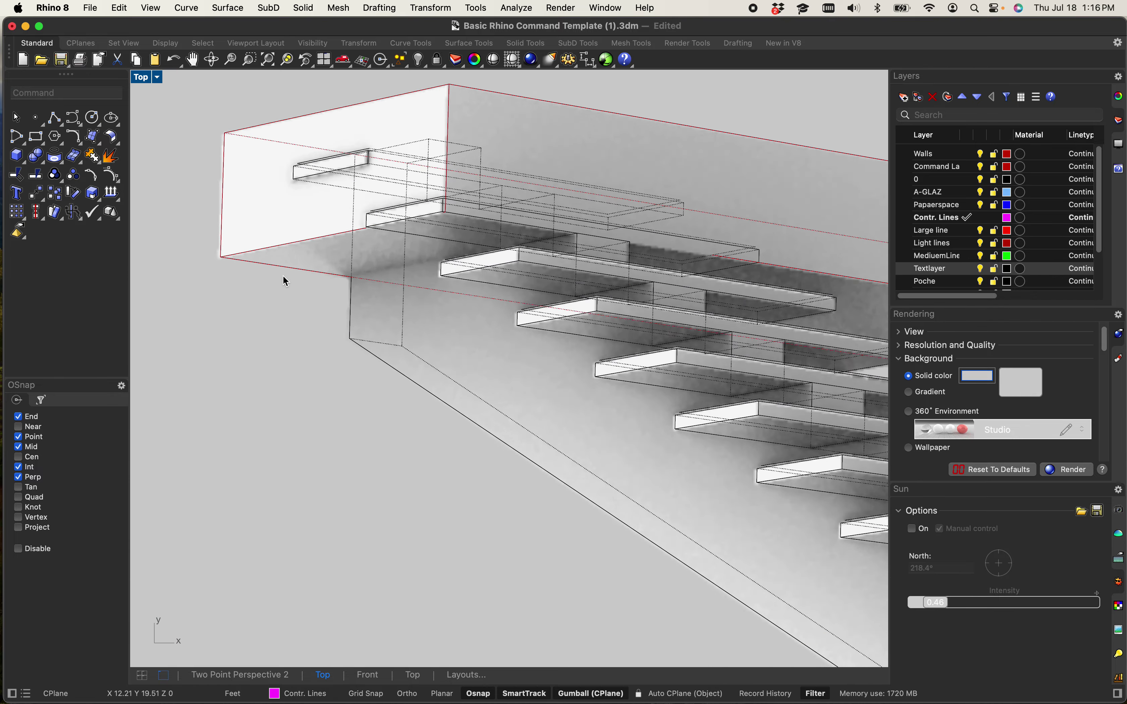
pyautogui.scroll(2, 270, 270)
pyautogui.scroll(-8, 246, 276)
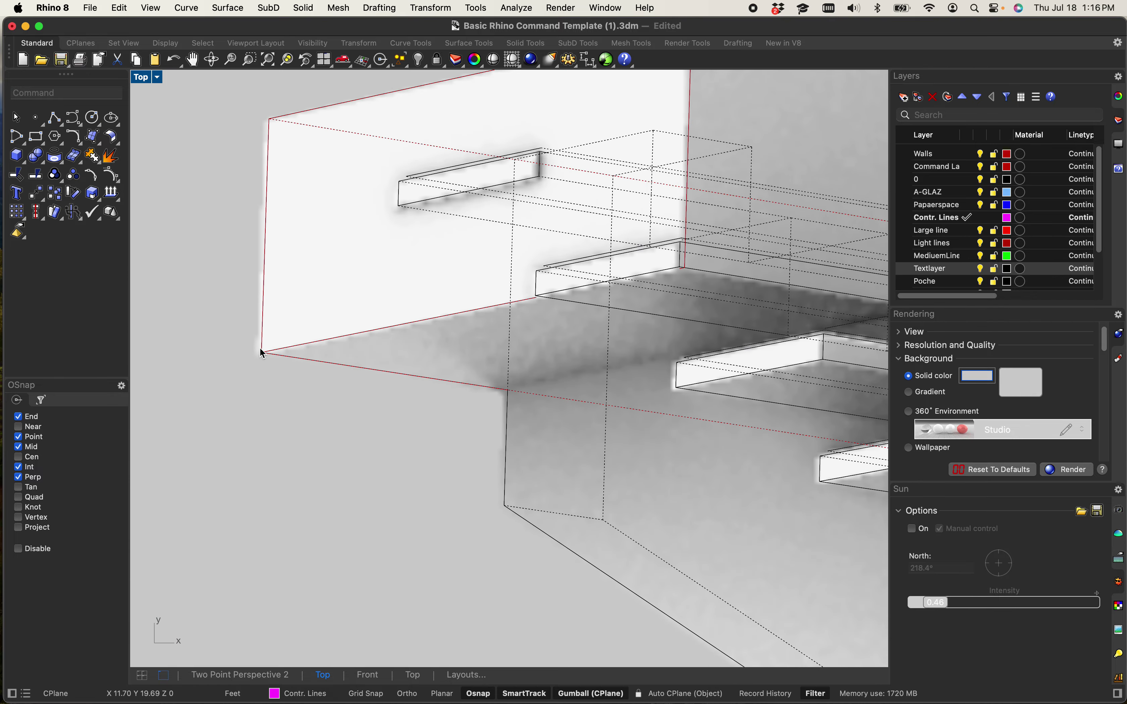
pyautogui.scroll(6, 261, 392)
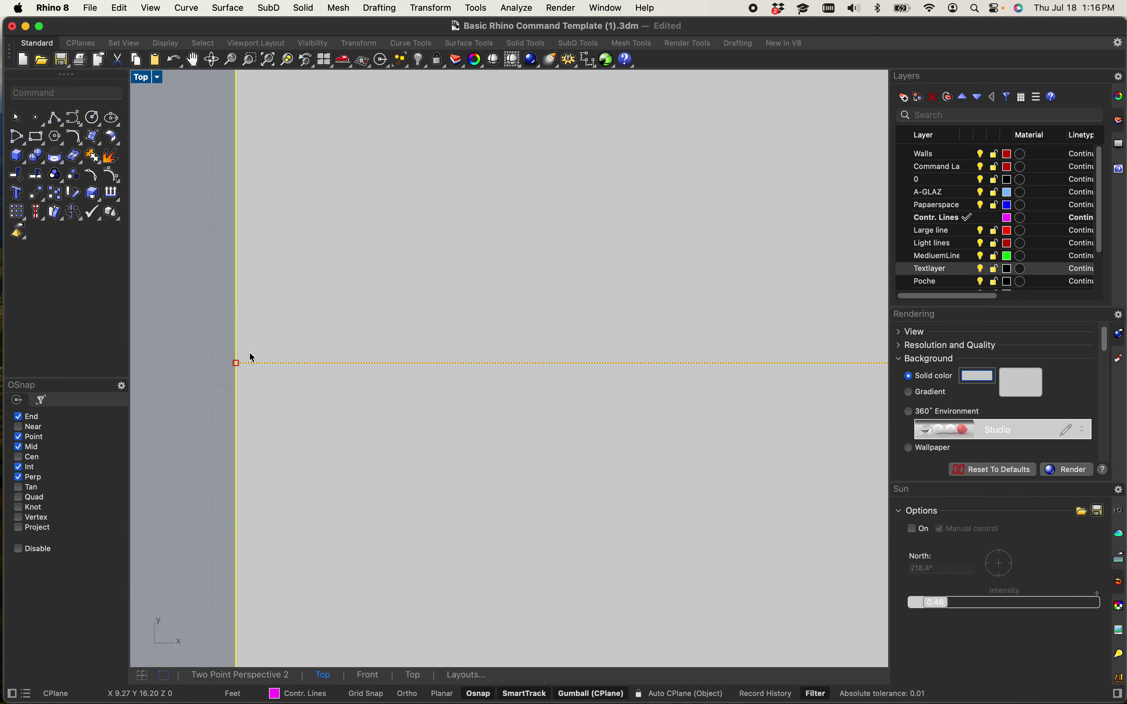
pyautogui.moveTo(232, 367); pyautogui.dragTo(238, 367)
pyautogui.scroll(-8, 259, 365)
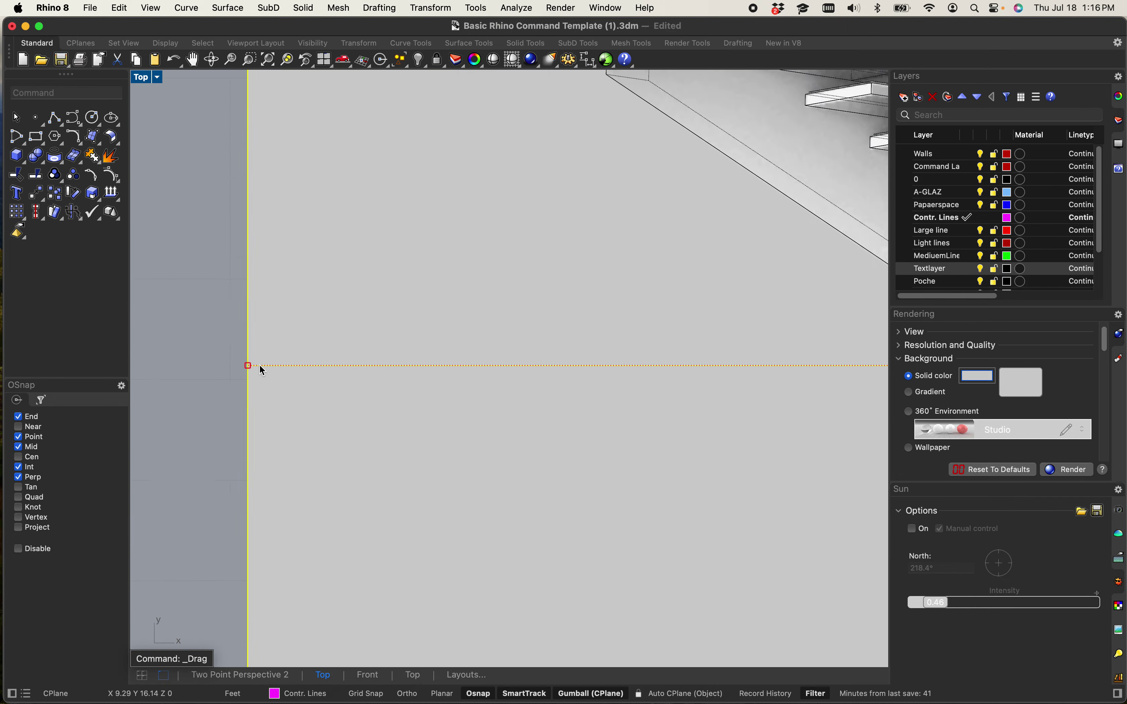
pyautogui.scroll(6, 355, 171)
pyautogui.scroll(3, 330, 447)
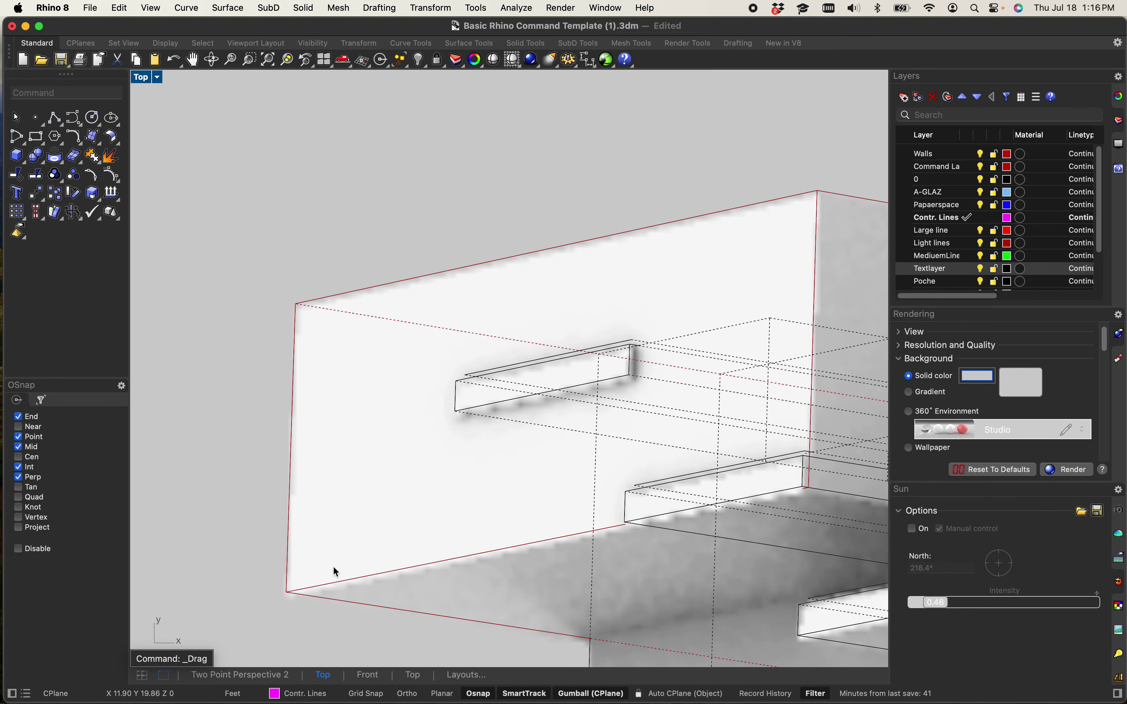
pyautogui.scroll(-8, 336, 572)
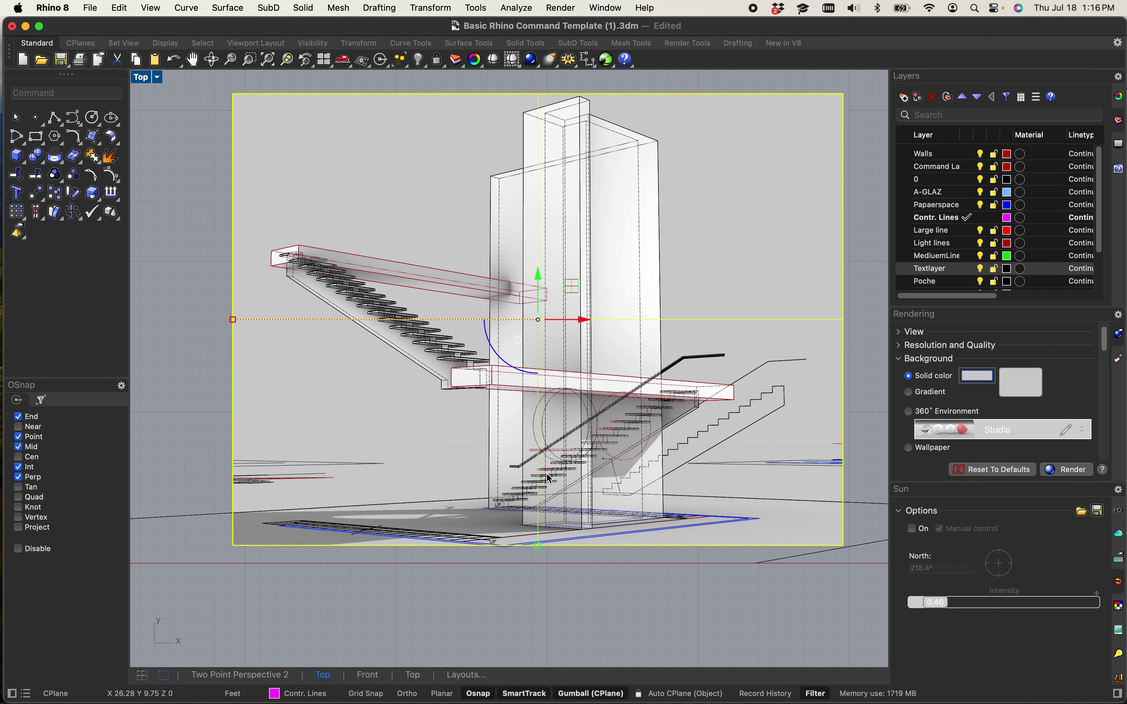
# - Add a new layer named Shadows and dismiss the duplicate-name warning, leaving it as Layer 01
pyautogui.scroll(-3, 1031, 273)
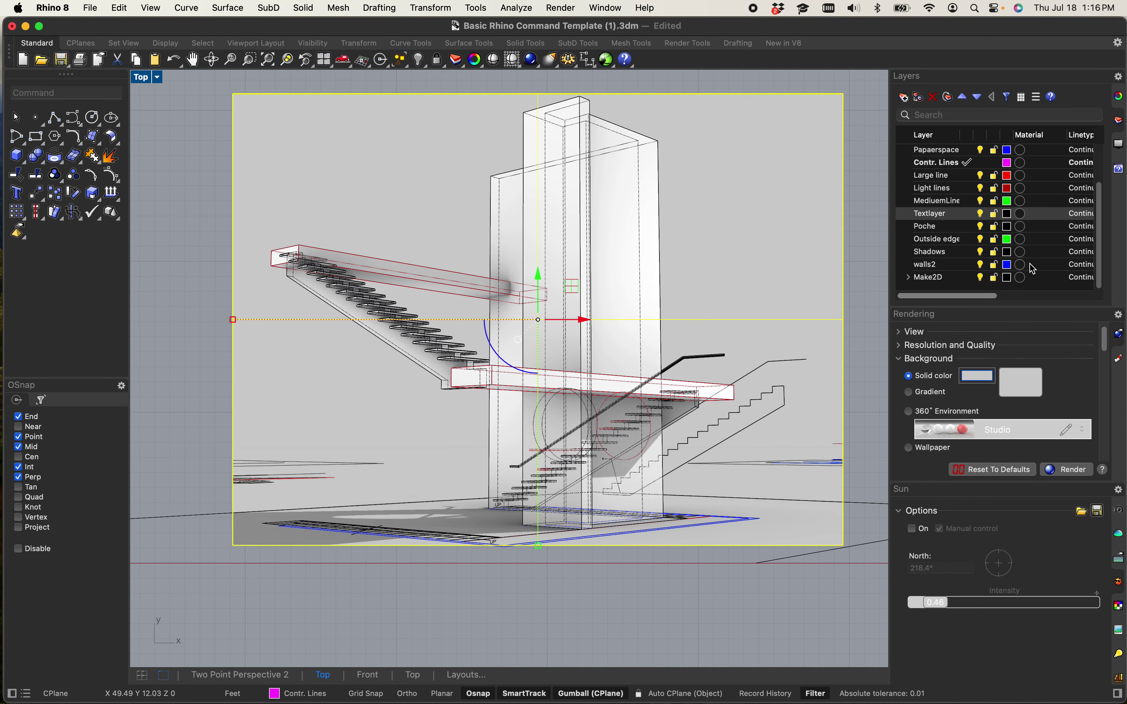
pyautogui.rightClick(995, 287)
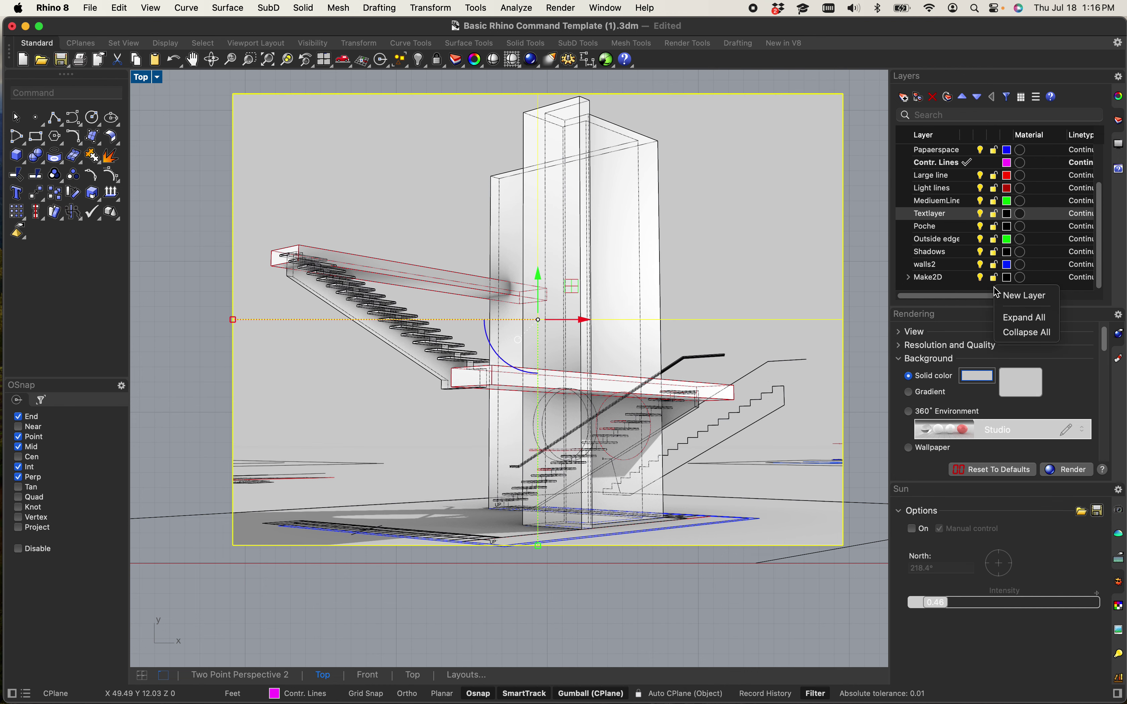
pyautogui.click(1010, 296)
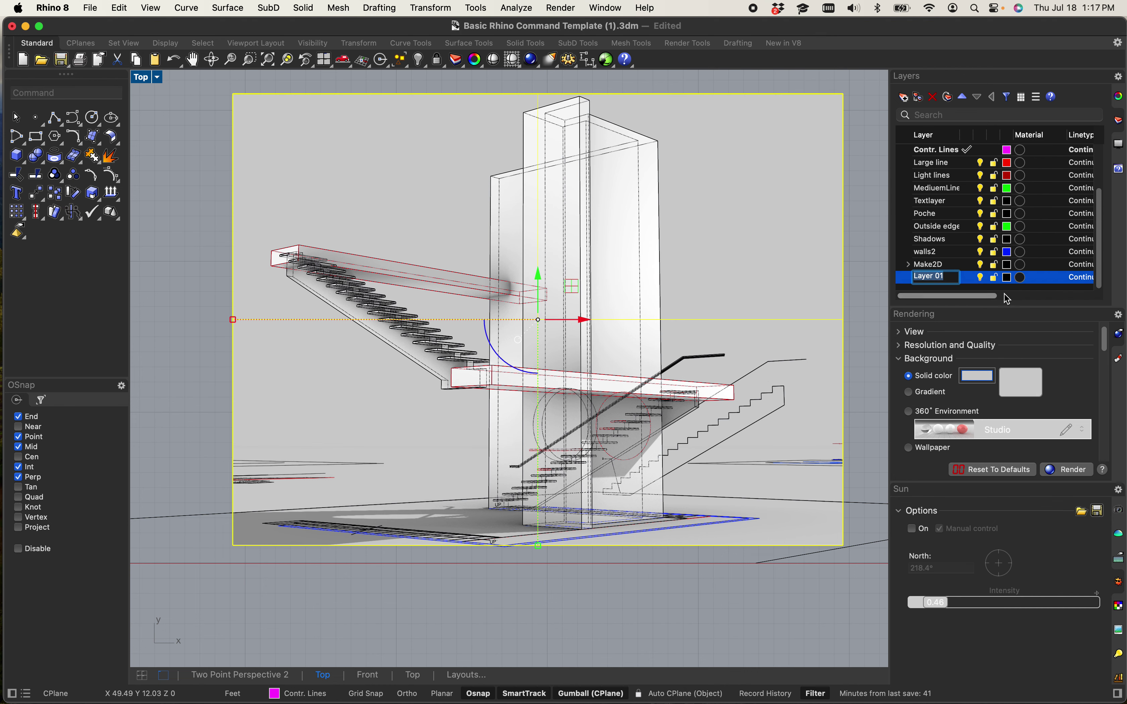
pyautogui.write('Shadows')
pyautogui.press('Return')
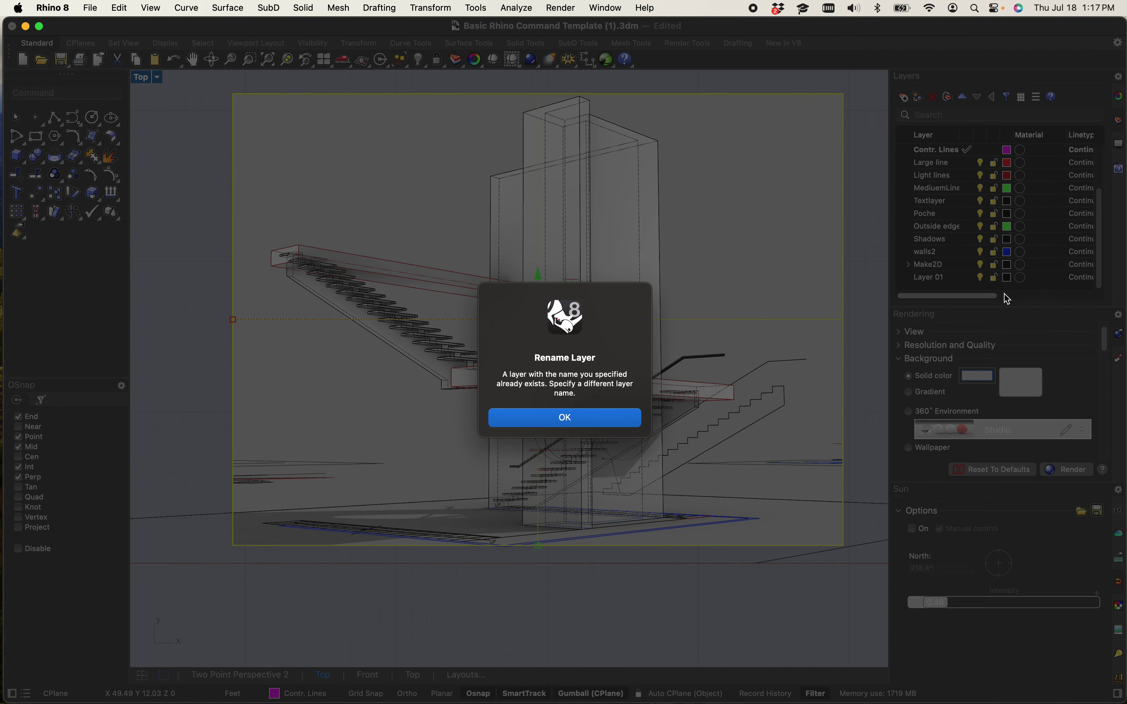
pyautogui.click(606, 421)
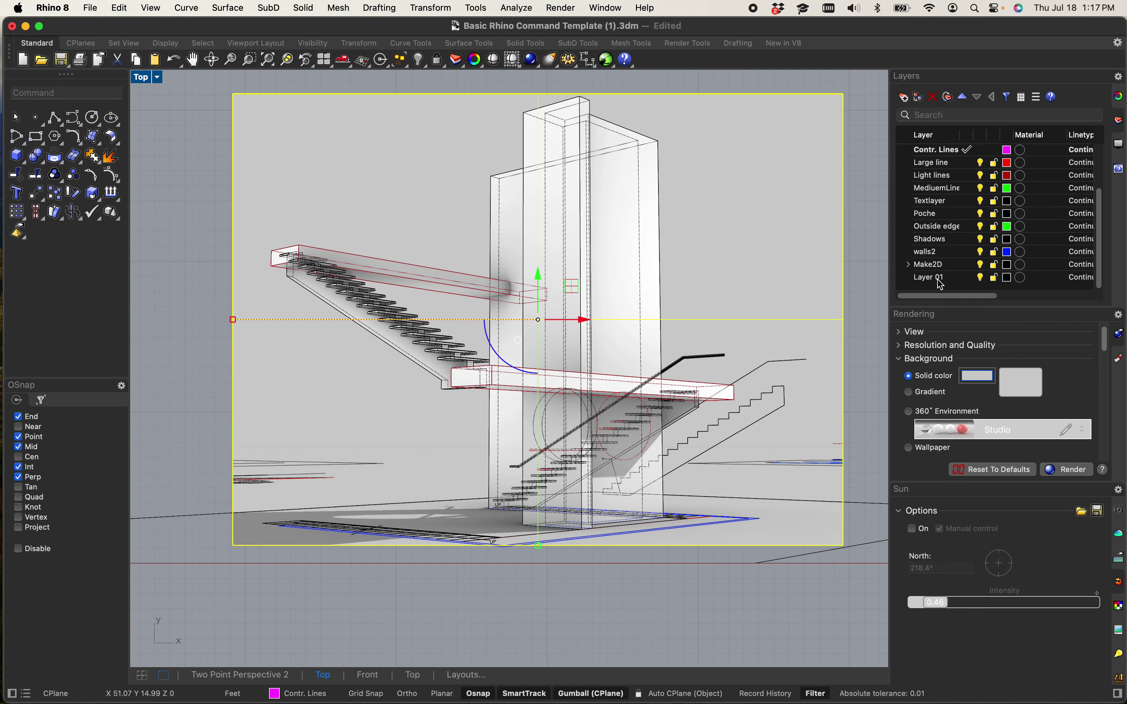
# - Make the existing Shadows layer current and deselect the stair picture
pyautogui.scroll(3, 940, 282)
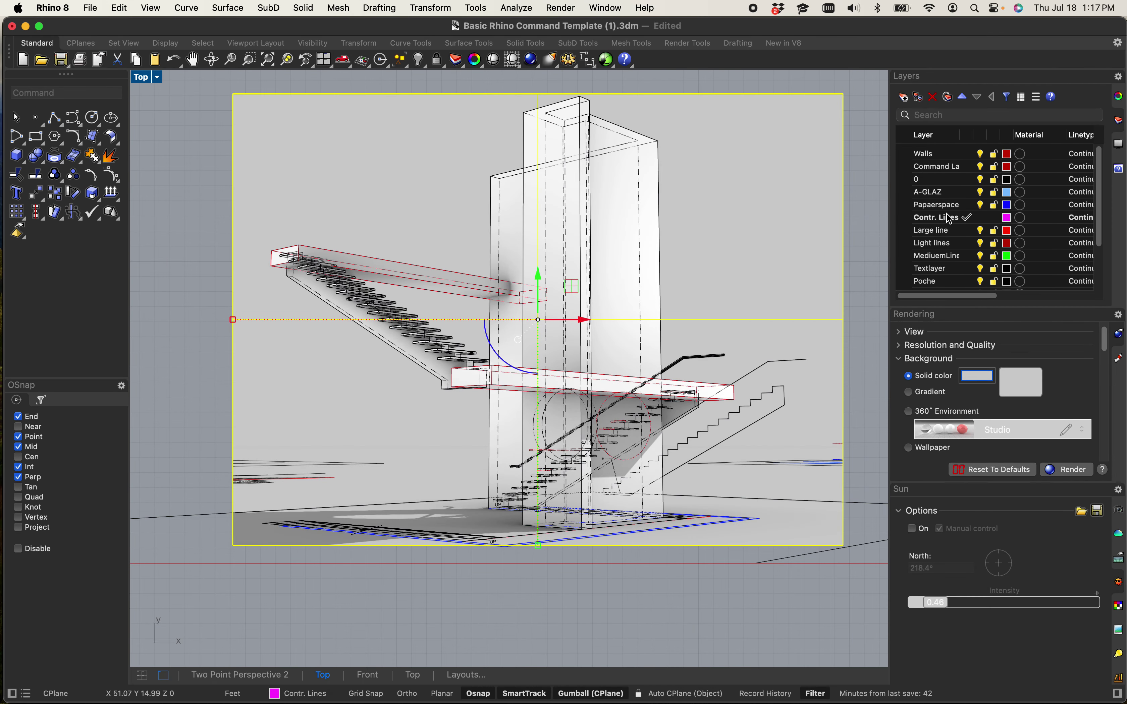
pyautogui.scroll(-3, 947, 221)
pyautogui.doubleClick(932, 257)
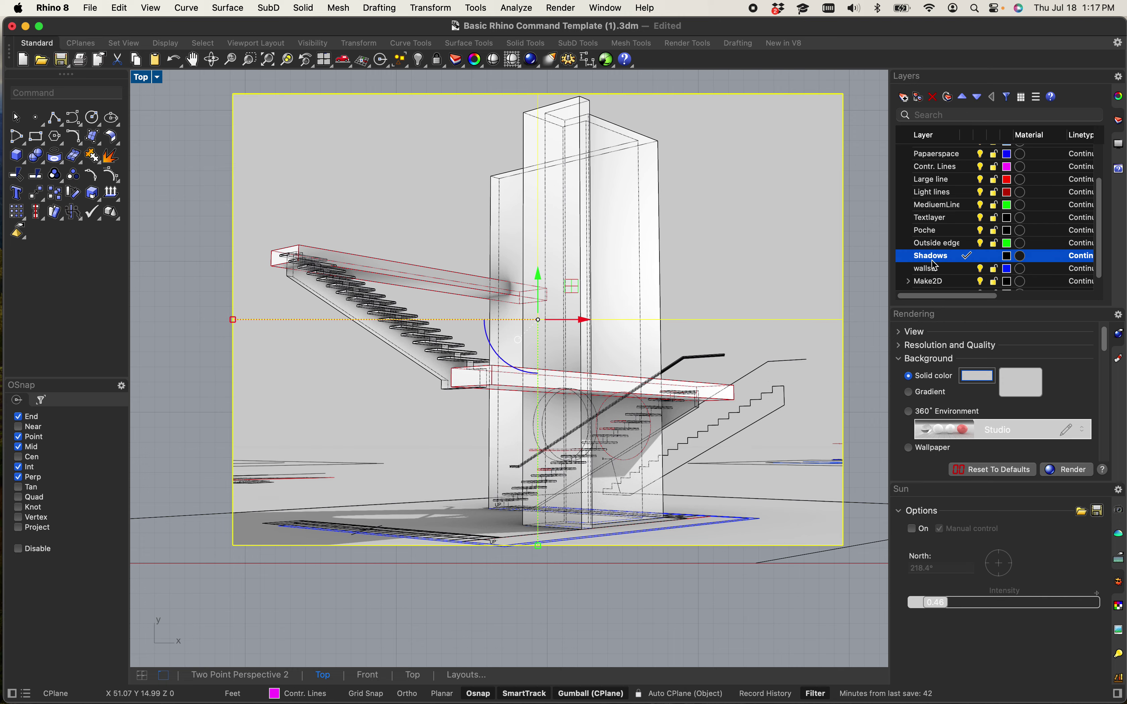
pyautogui.scroll(3, 327, 542)
pyautogui.moveTo(327, 543); pyautogui.dragTo(379, 451, button='right')
pyautogui.scroll(-10, 318, 481)
pyautogui.scroll(5, 397, 391)
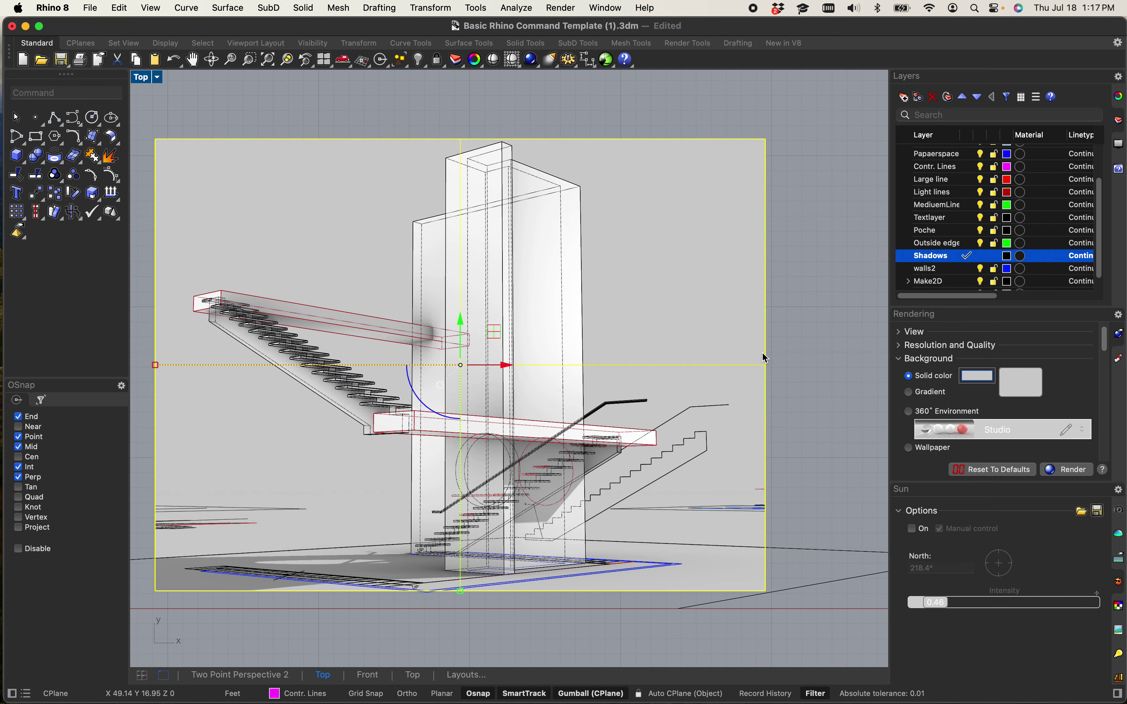
pyautogui.click(786, 356)
# - Give the stair picture 51% object transparency, then select the drawing, picture and outer frame
pyautogui.click(694, 340)
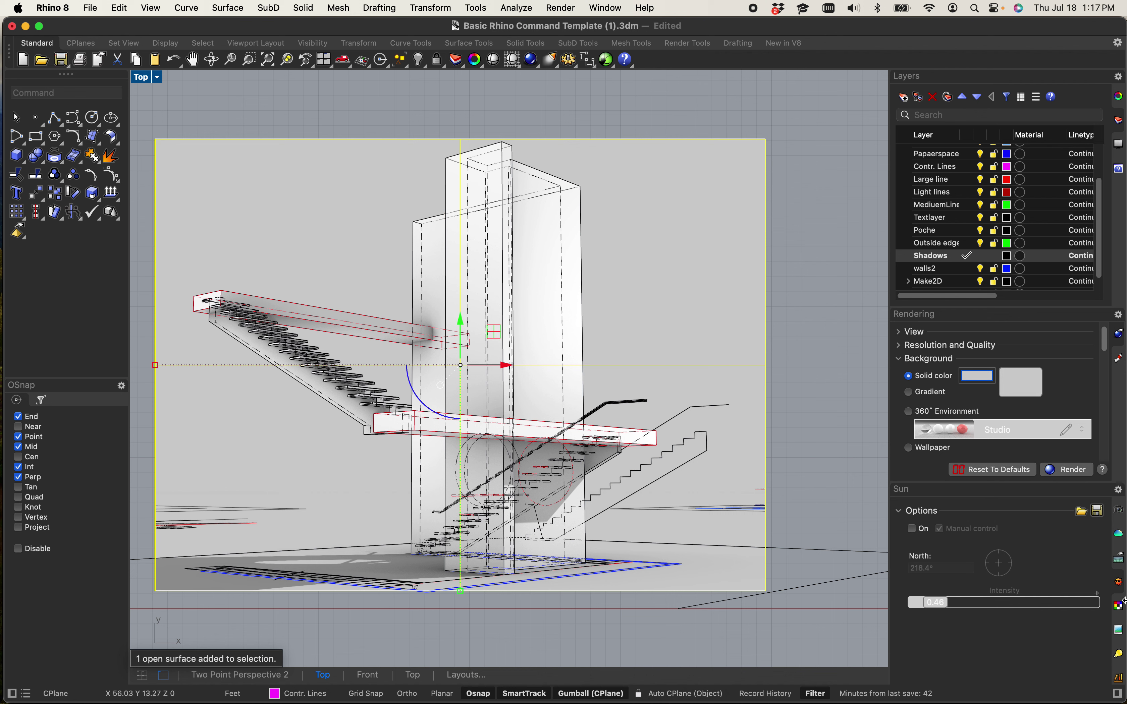
pyautogui.click(1121, 99)
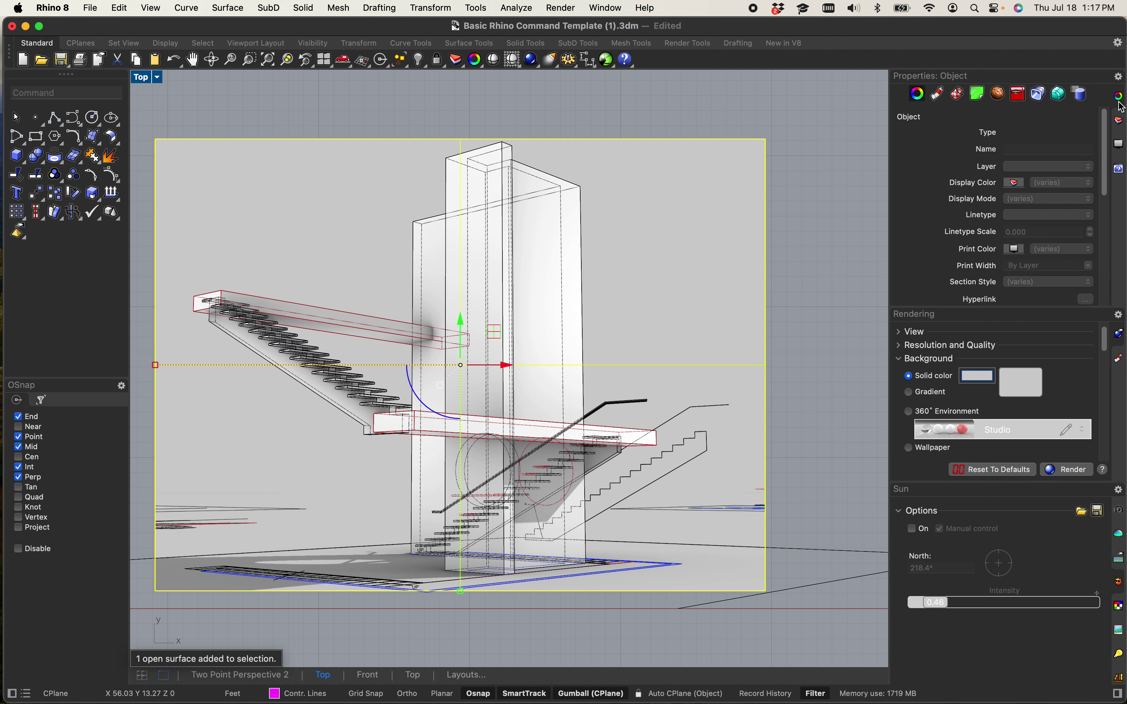
pyautogui.click(939, 95)
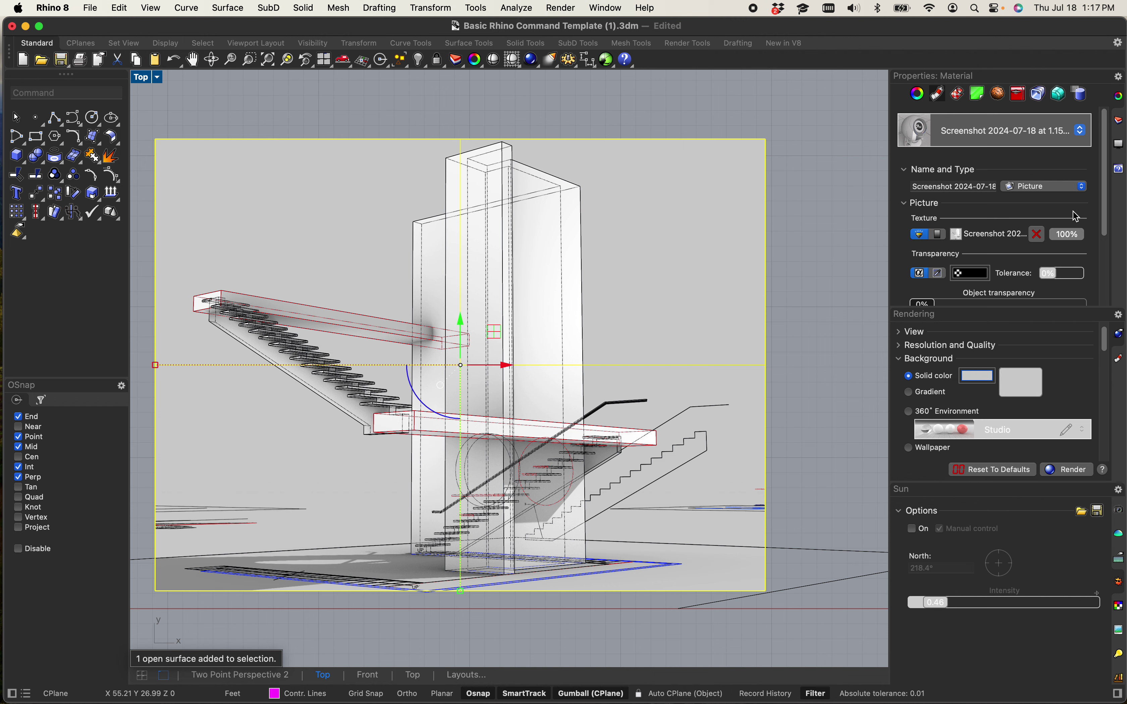
pyautogui.scroll(-3, 1095, 219)
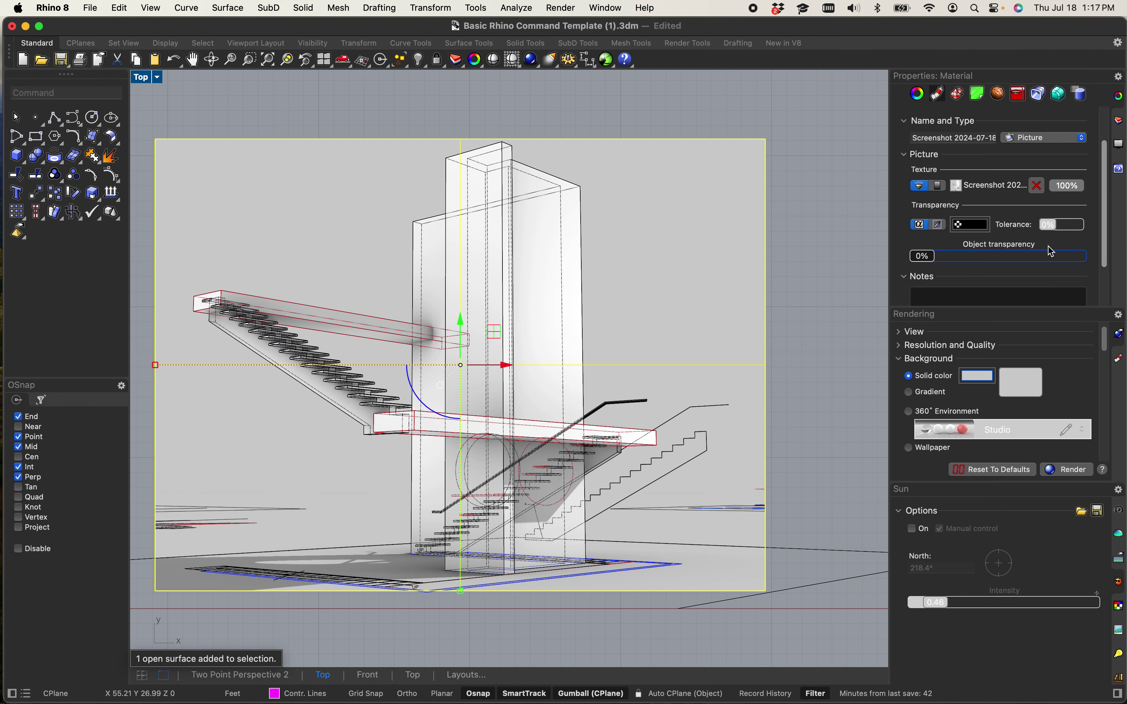
pyautogui.moveTo(927, 257); pyautogui.dragTo(1014, 263)
pyautogui.scroll(-12, 429, 255)
pyautogui.moveTo(270, 145); pyautogui.dragTo(716, 433)
# - Lock the drawing and picture, then start a polyline tracing the shadow's upper edge from the box corner
pyautogui.write('Lock')
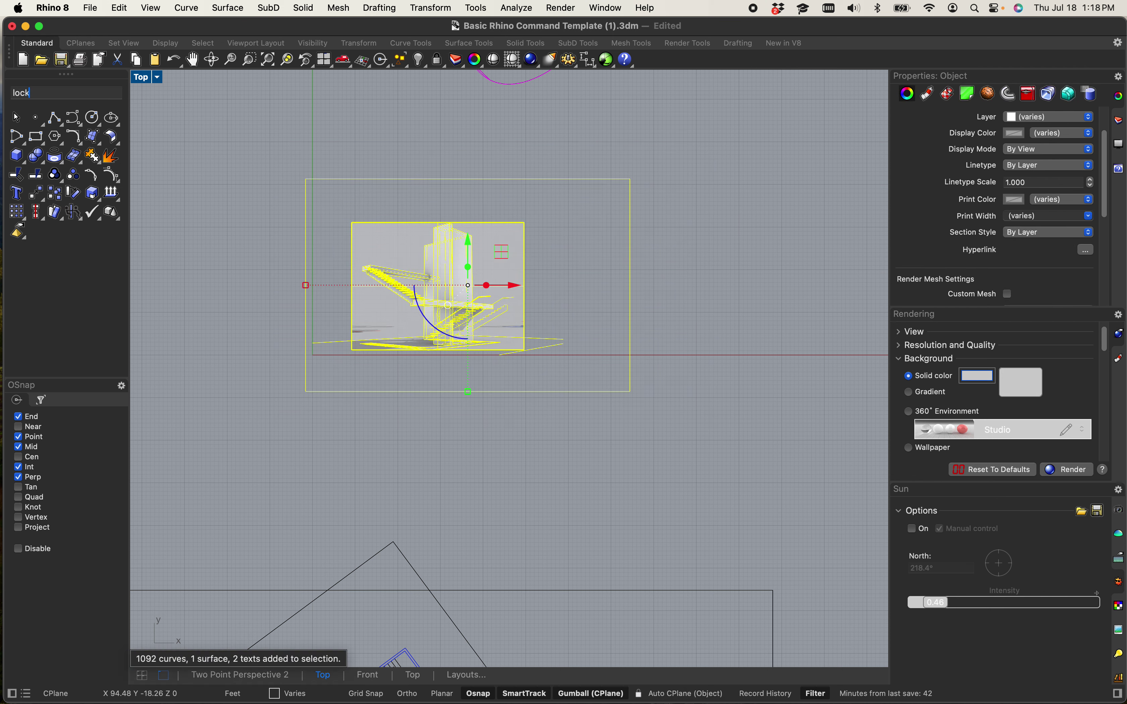
pyautogui.press('Return')
pyautogui.write('po')
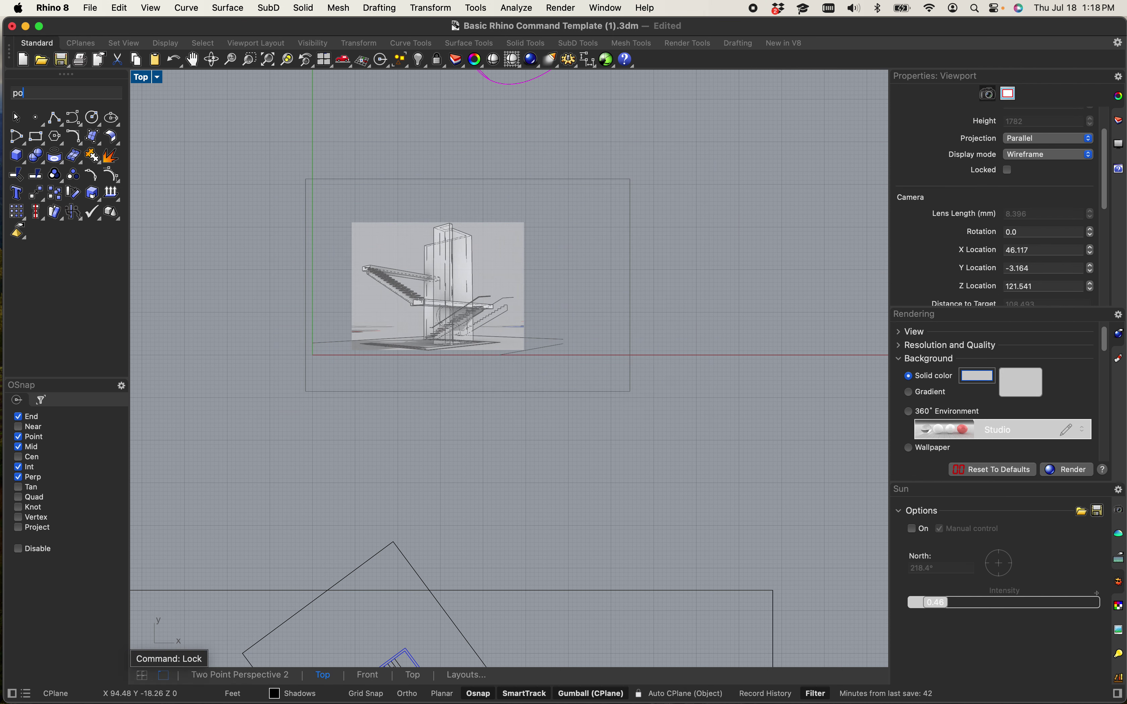
pyautogui.write('lyline')
pyautogui.press('Return')
pyautogui.scroll(2, 374, 384)
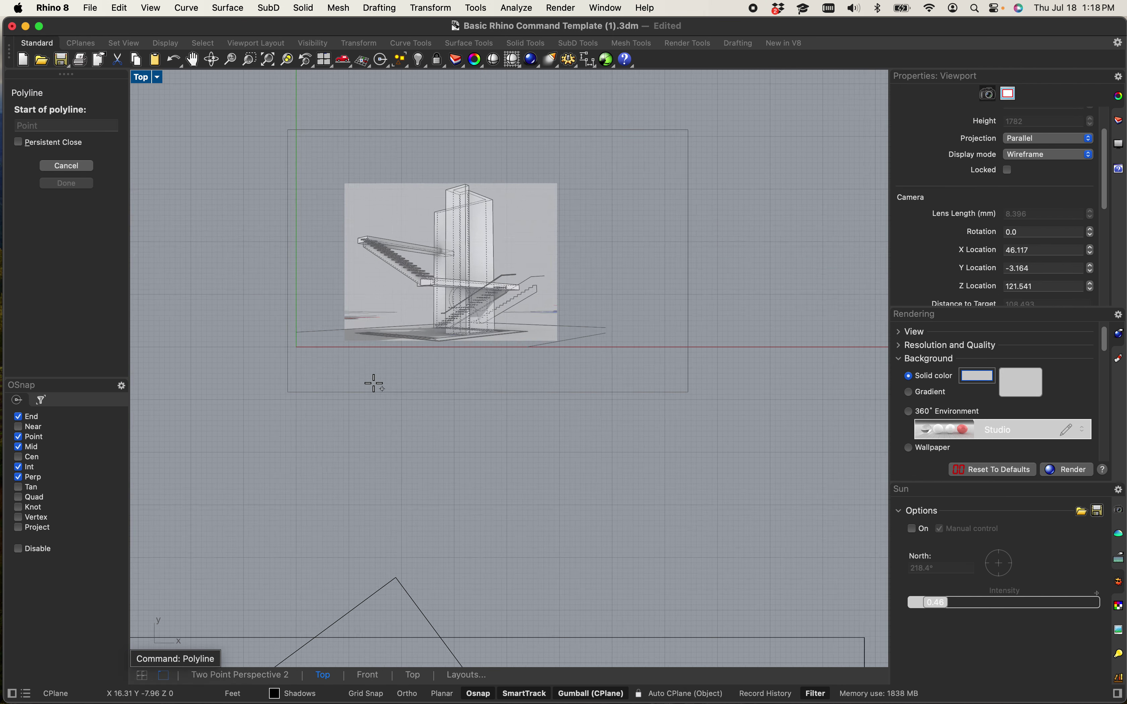
pyautogui.scroll(6, 374, 383)
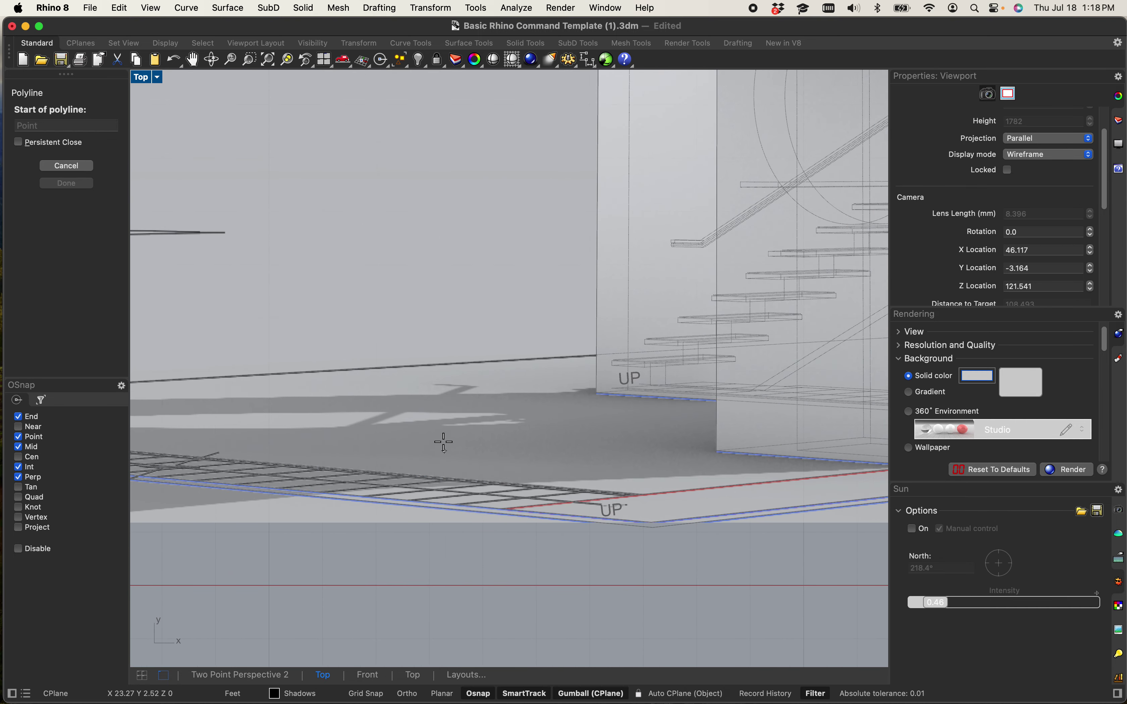
pyautogui.scroll(6, 576, 408)
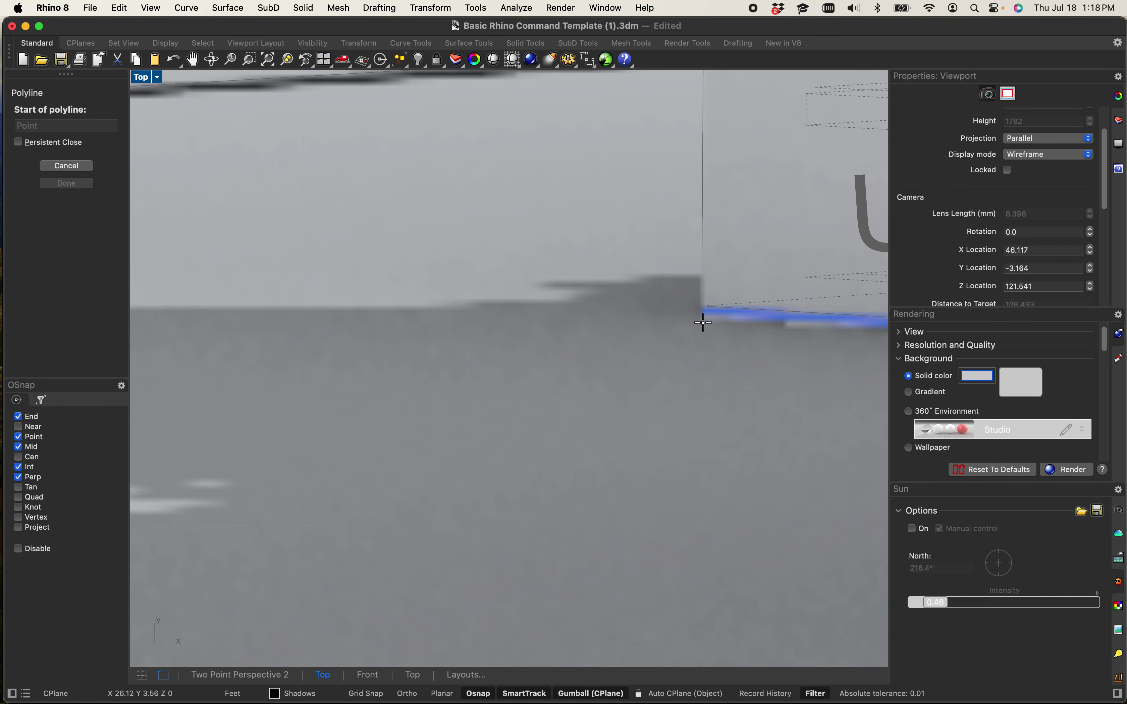
pyautogui.scroll(2, 711, 280)
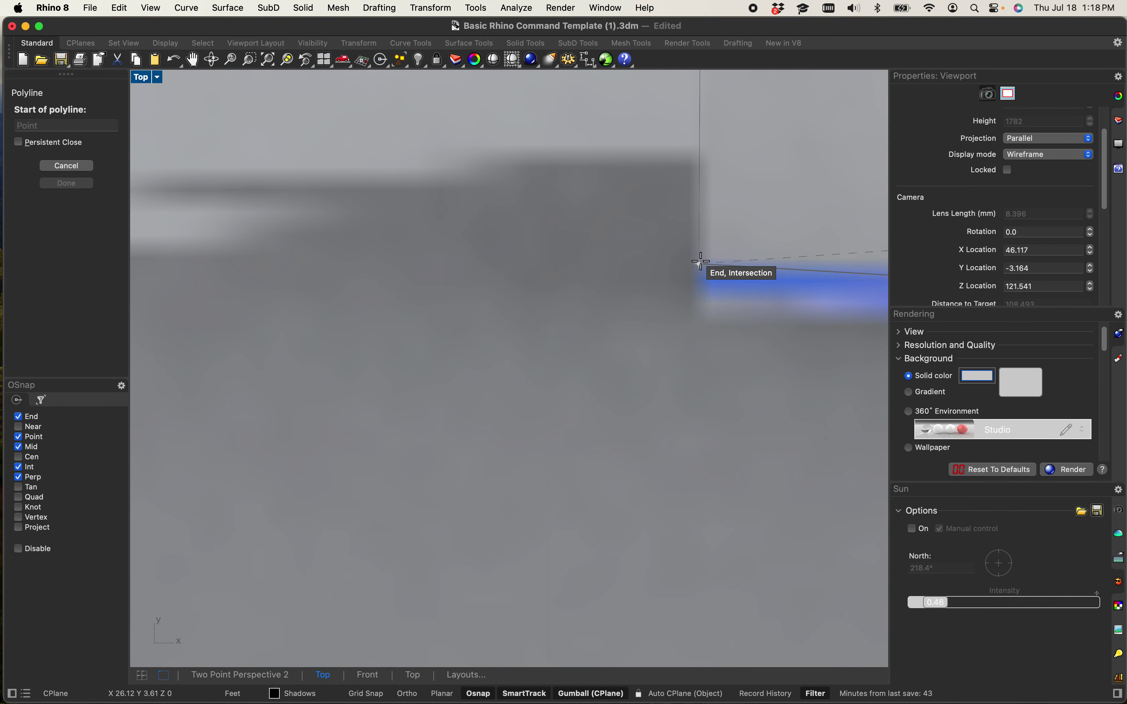
pyautogui.click(696, 267)
pyautogui.scroll(3, 693, 252)
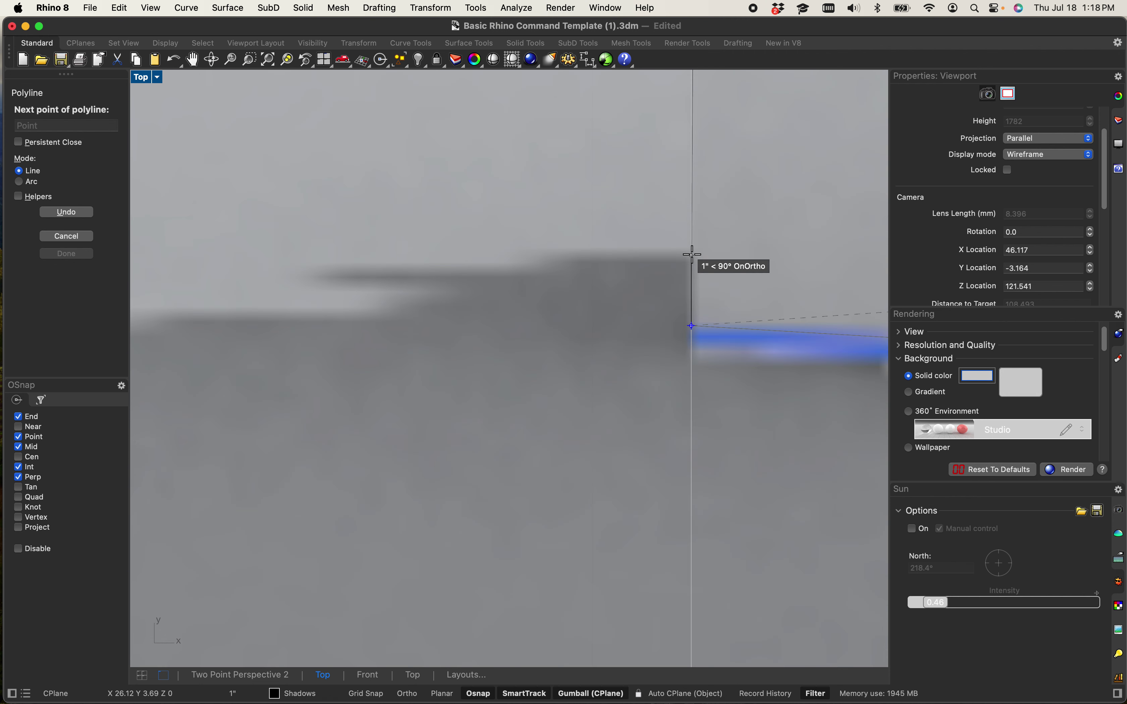
pyautogui.click(691, 255)
pyautogui.click(576, 255)
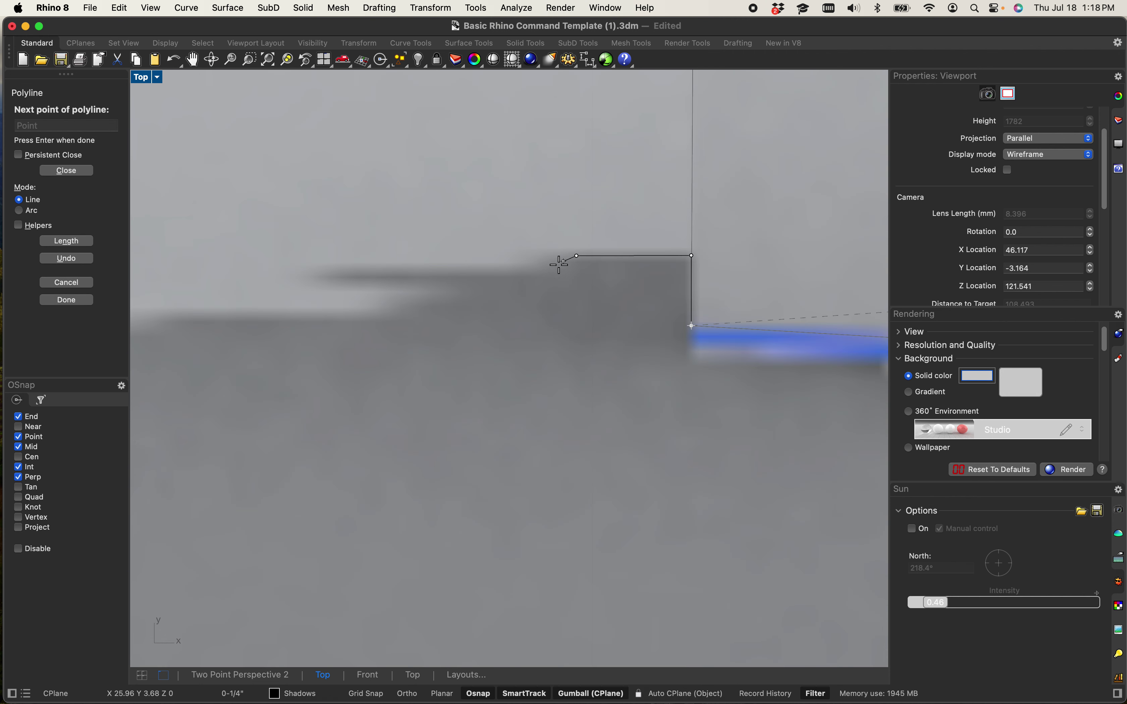
pyautogui.click(530, 274)
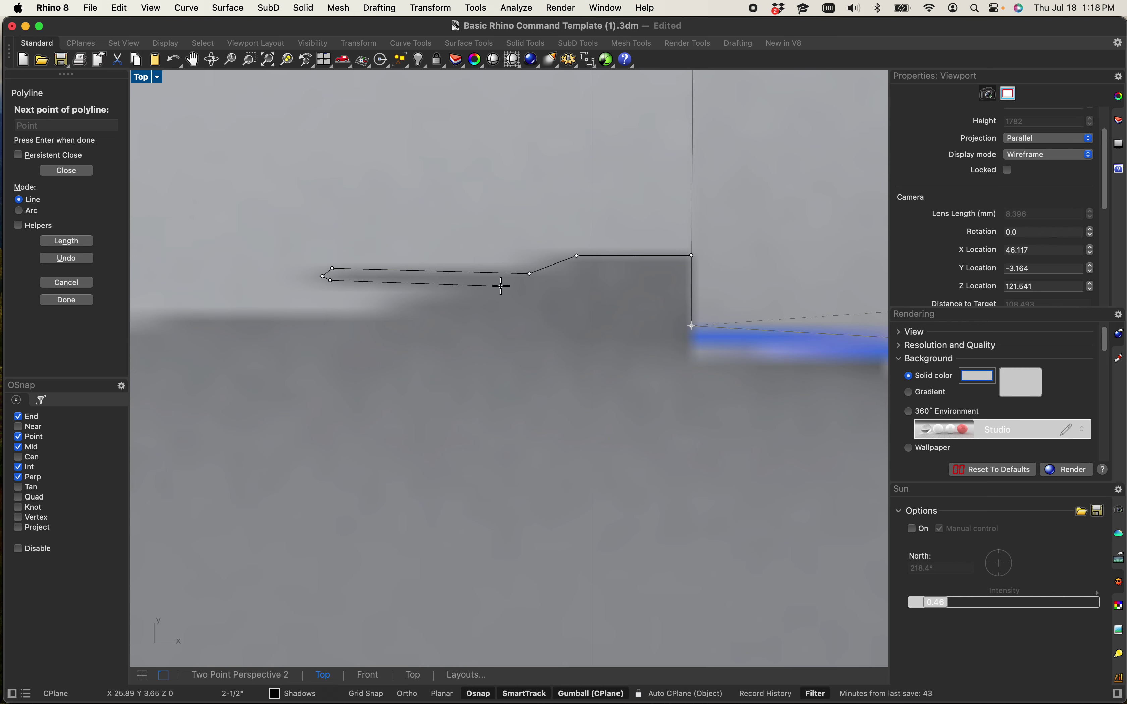
pyautogui.click(500, 286)
pyautogui.click(403, 320)
# - Continue the shadow outline to its far left corner and around the jagged zigzag tip
pyautogui.scroll(-6, 403, 319)
pyautogui.moveTo(449, 325); pyautogui.dragTo(678, 348, button='right')
pyautogui.scroll(10, 558, 343)
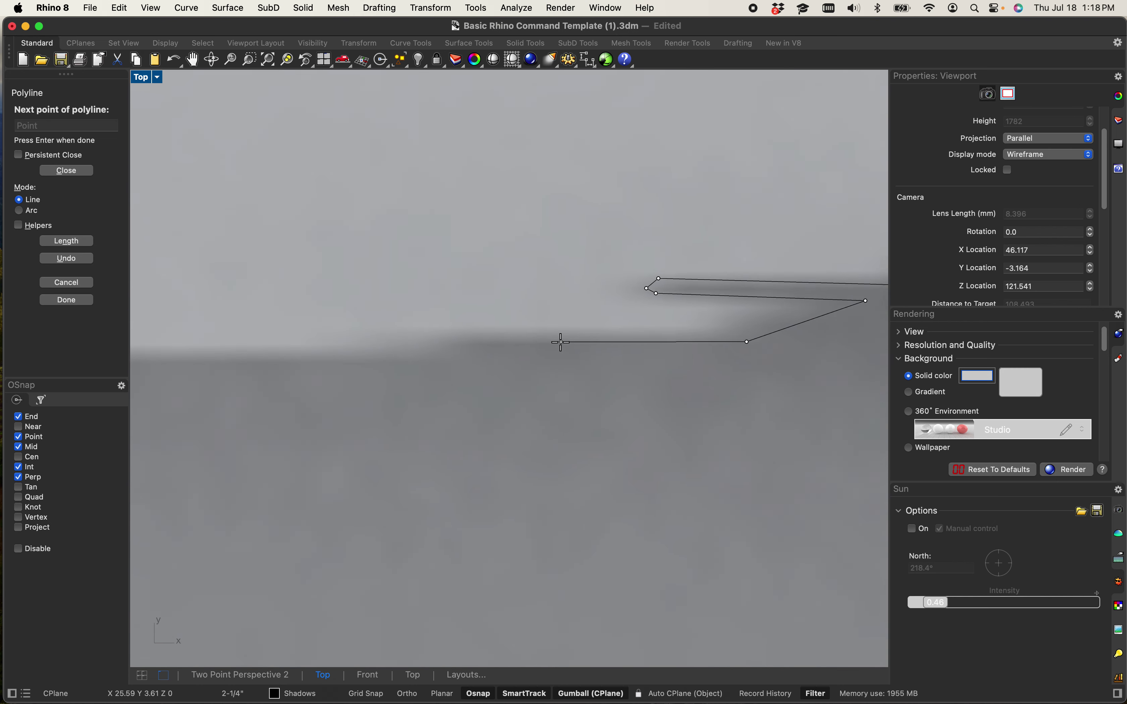
pyautogui.click(435, 347)
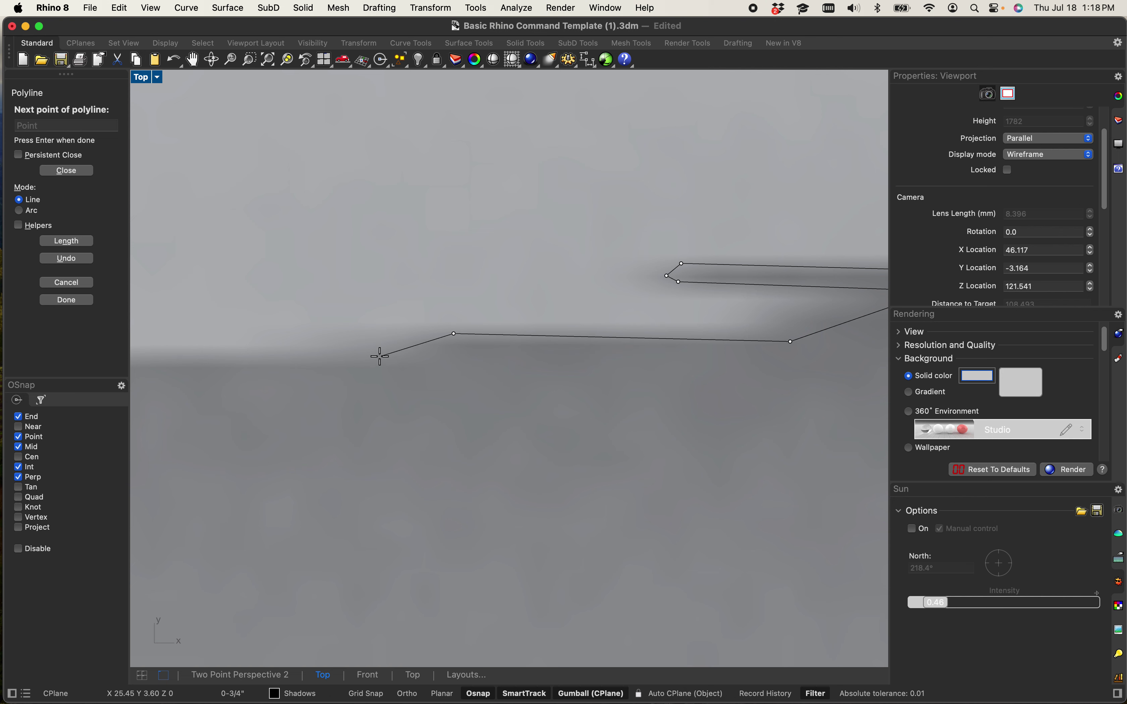
pyautogui.scroll(-5, 375, 357)
pyautogui.scroll(-2, 370, 360)
pyautogui.moveTo(304, 391); pyautogui.dragTo(793, 408, button='right')
pyautogui.scroll(4, 374, 376)
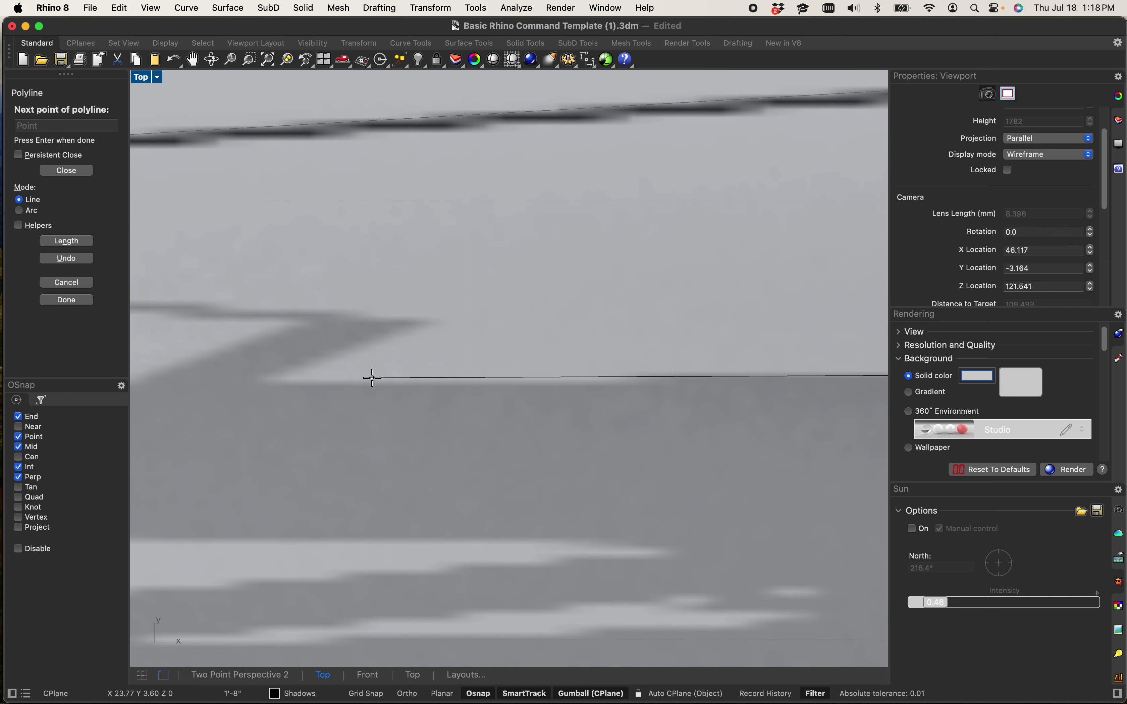
pyautogui.click(263, 382)
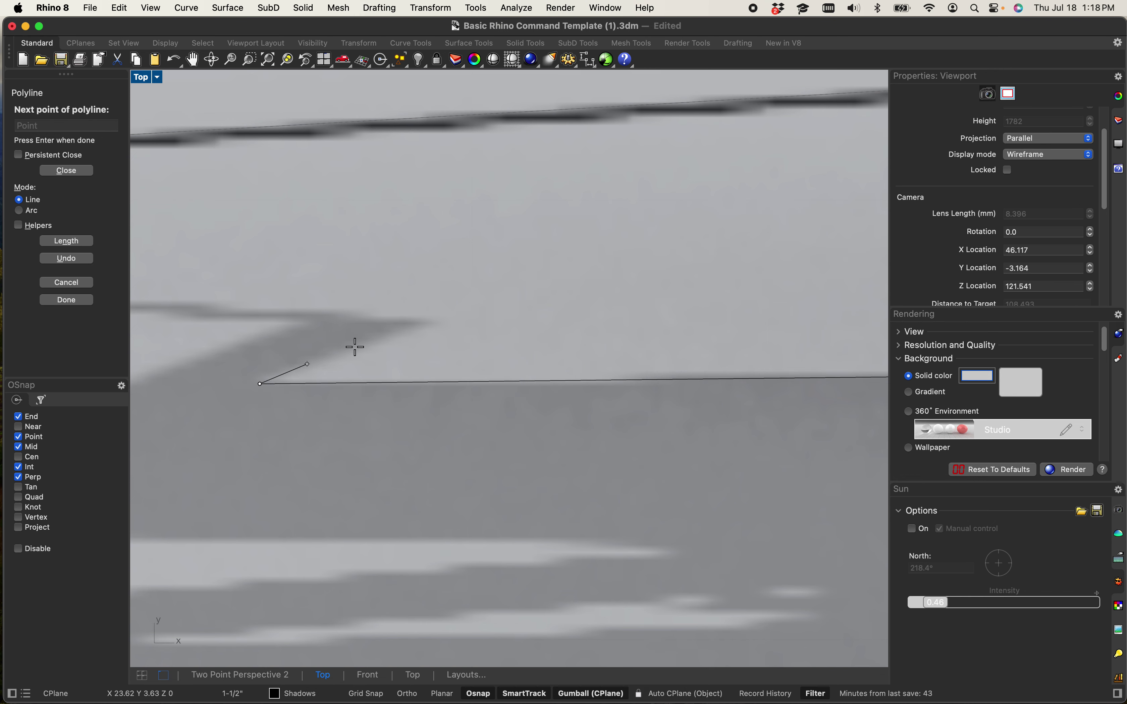
pyautogui.scroll(3, 424, 321)
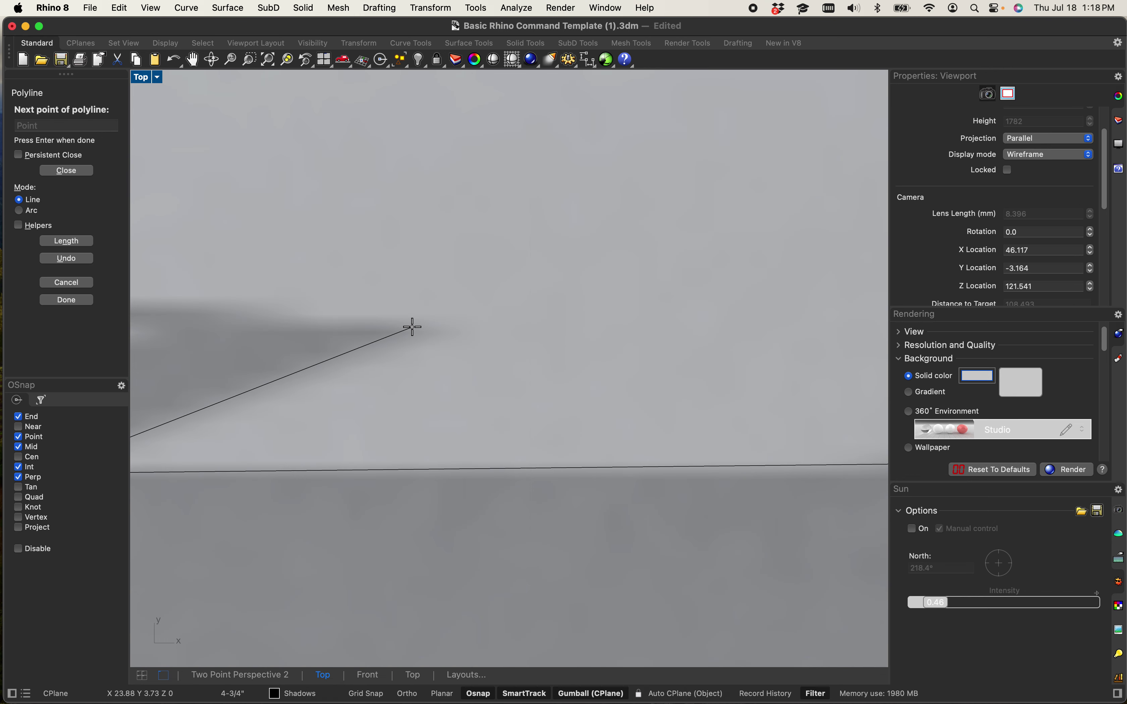
pyautogui.scroll(-3, 407, 328)
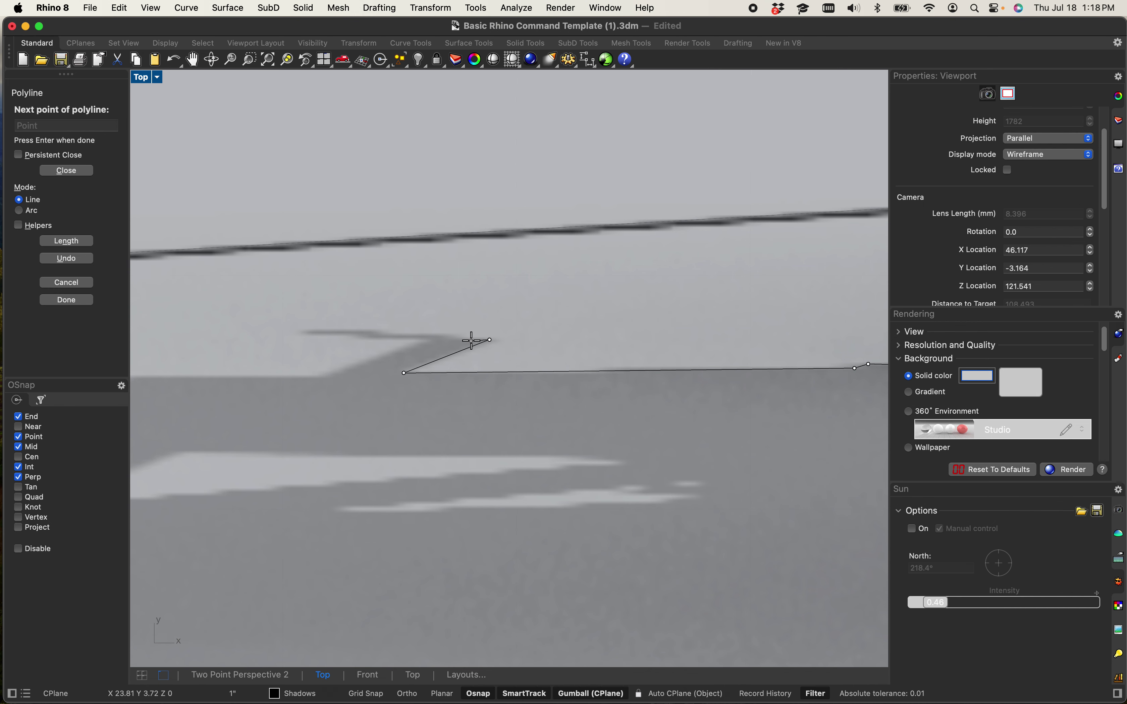
pyautogui.scroll(4, 360, 317)
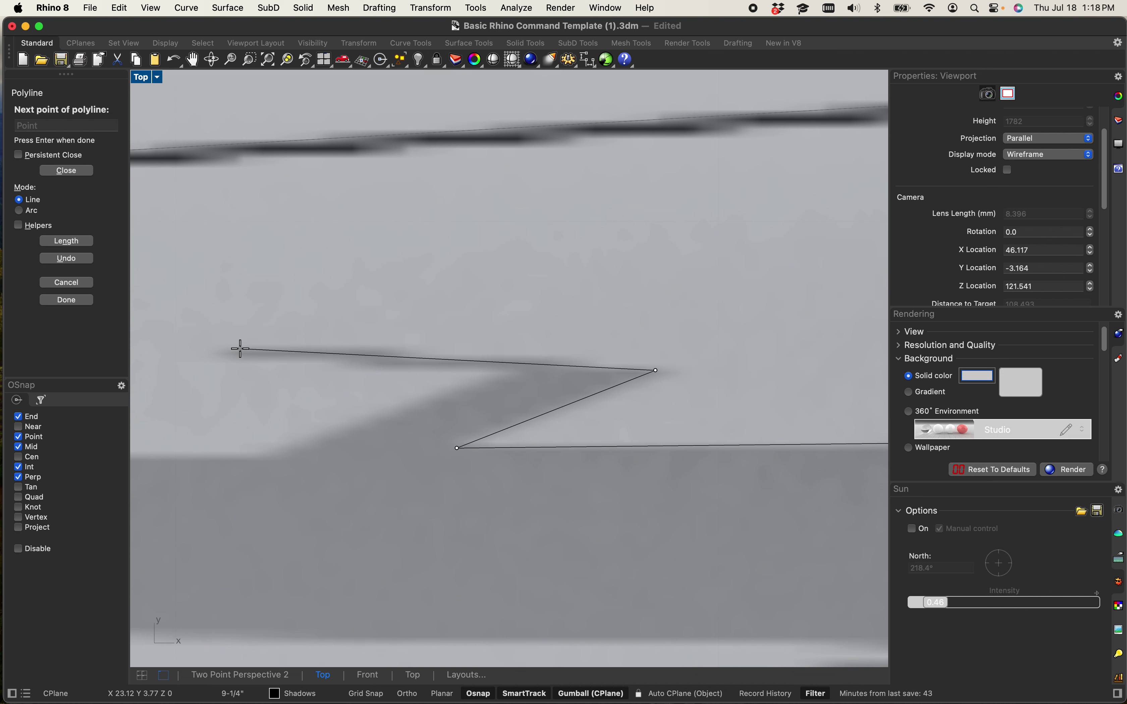
pyautogui.scroll(3, 240, 348)
pyautogui.click(239, 348)
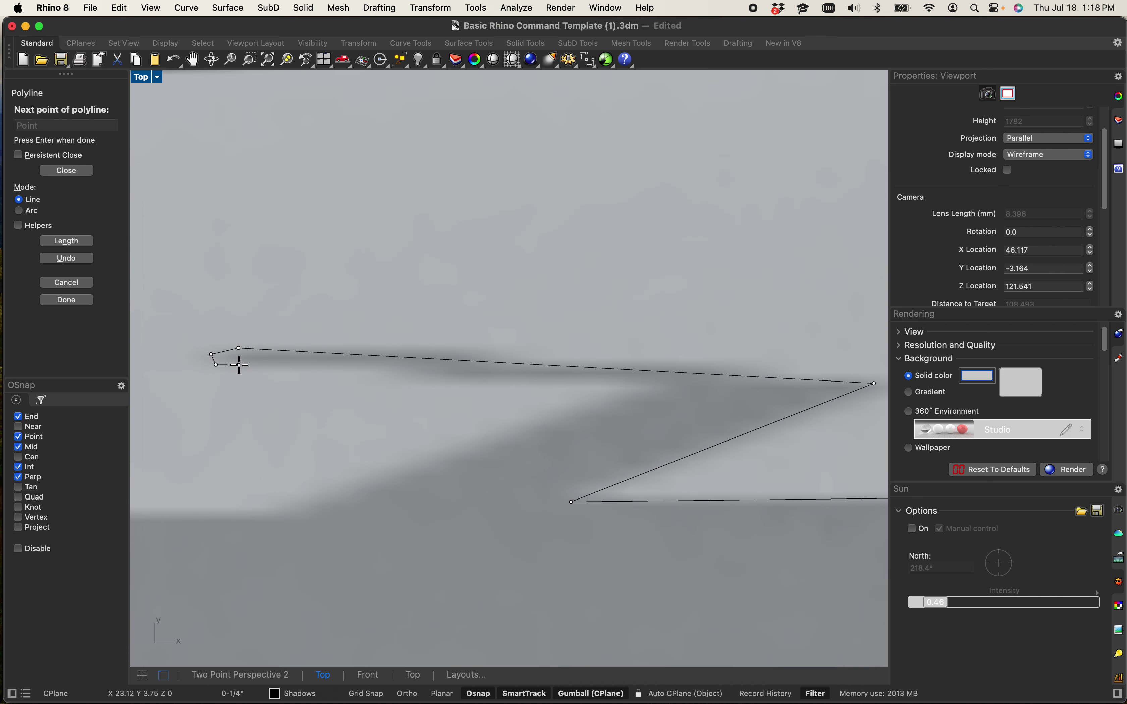
pyautogui.click(664, 386)
pyautogui.click(296, 512)
# - Run the outline along the bottom edge to the stair base, close it at the start, and select it
pyautogui.scroll(-3, 296, 512)
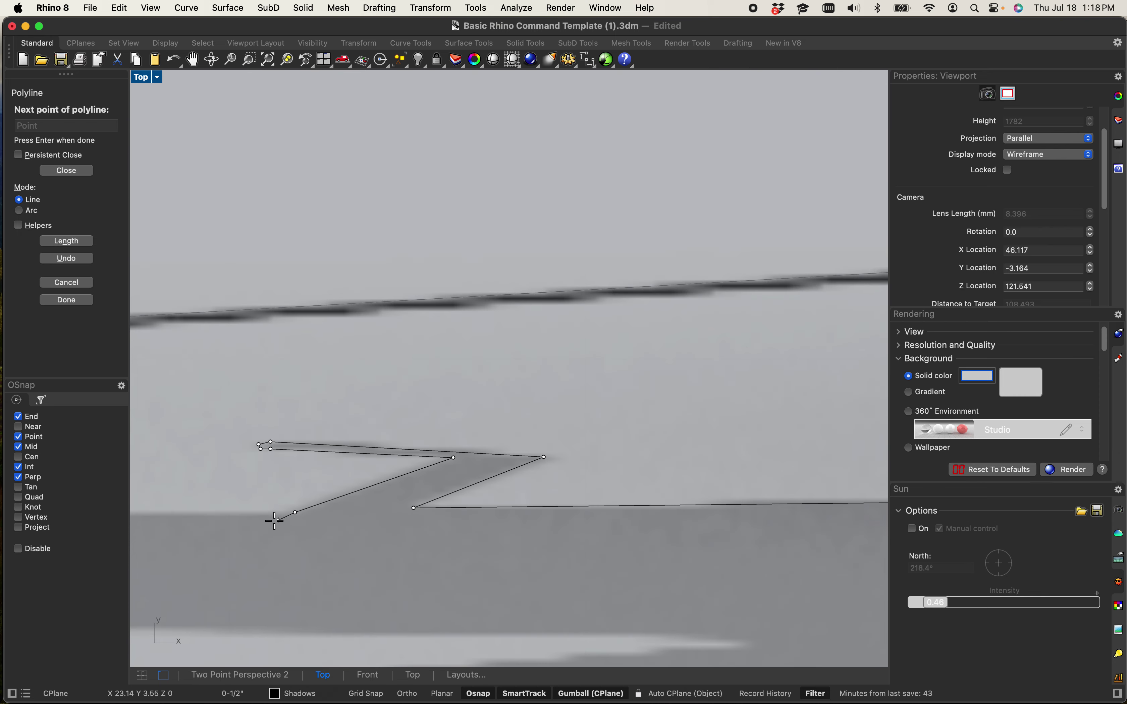
pyautogui.scroll(-5, 274, 521)
pyautogui.moveTo(303, 506); pyautogui.dragTo(568, 459, button='right')
pyautogui.scroll(-5, 410, 474)
pyautogui.scroll(5, 228, 487)
pyautogui.moveTo(280, 480); pyautogui.dragTo(619, 474, button='right')
pyautogui.moveTo(228, 483); pyautogui.dragTo(600, 497, button='right')
pyautogui.scroll(-10, 325, 483)
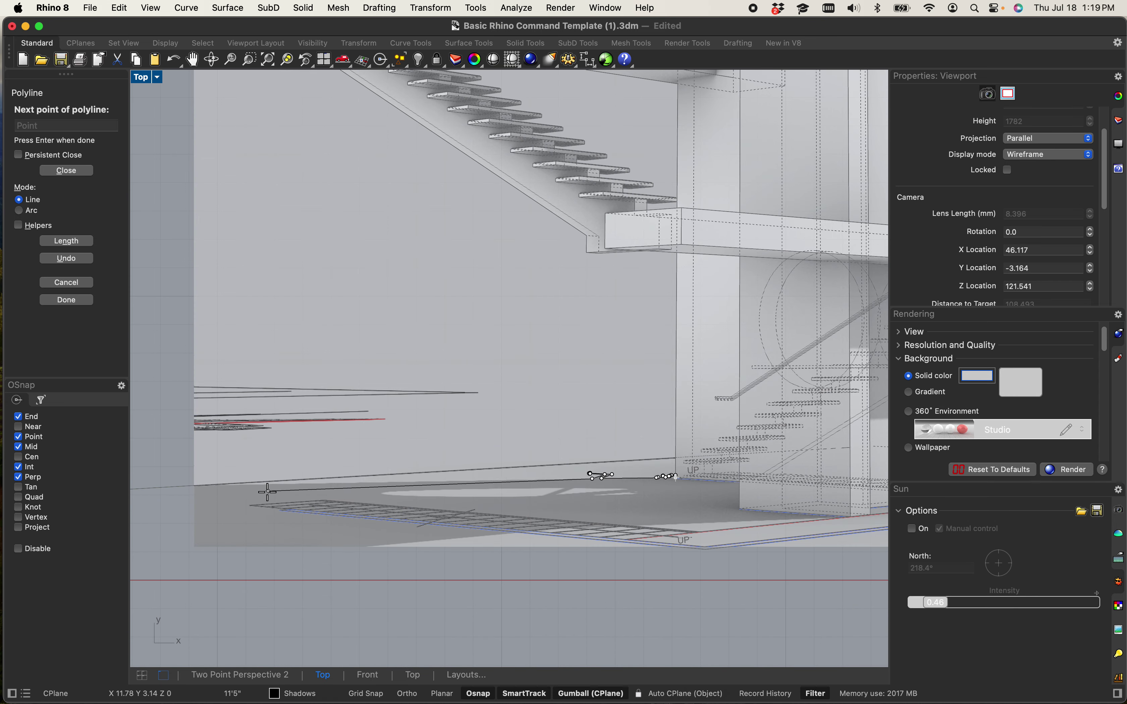
pyautogui.scroll(8, 267, 491)
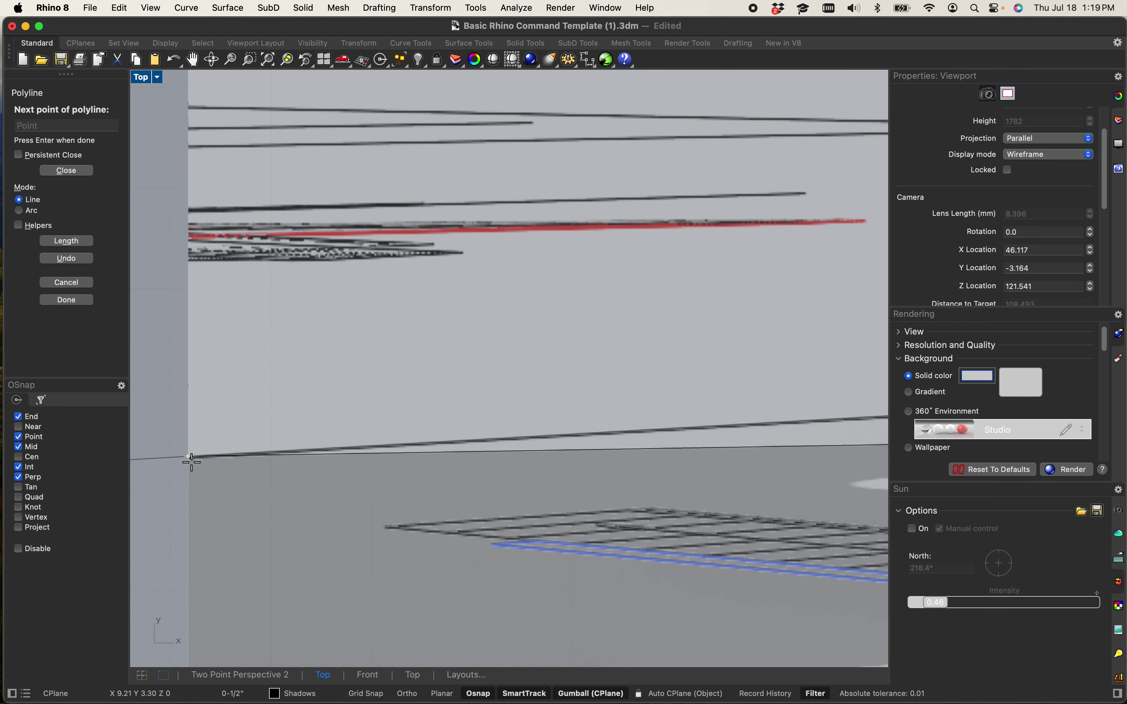
pyautogui.scroll(-5, 191, 462)
pyautogui.click(205, 562)
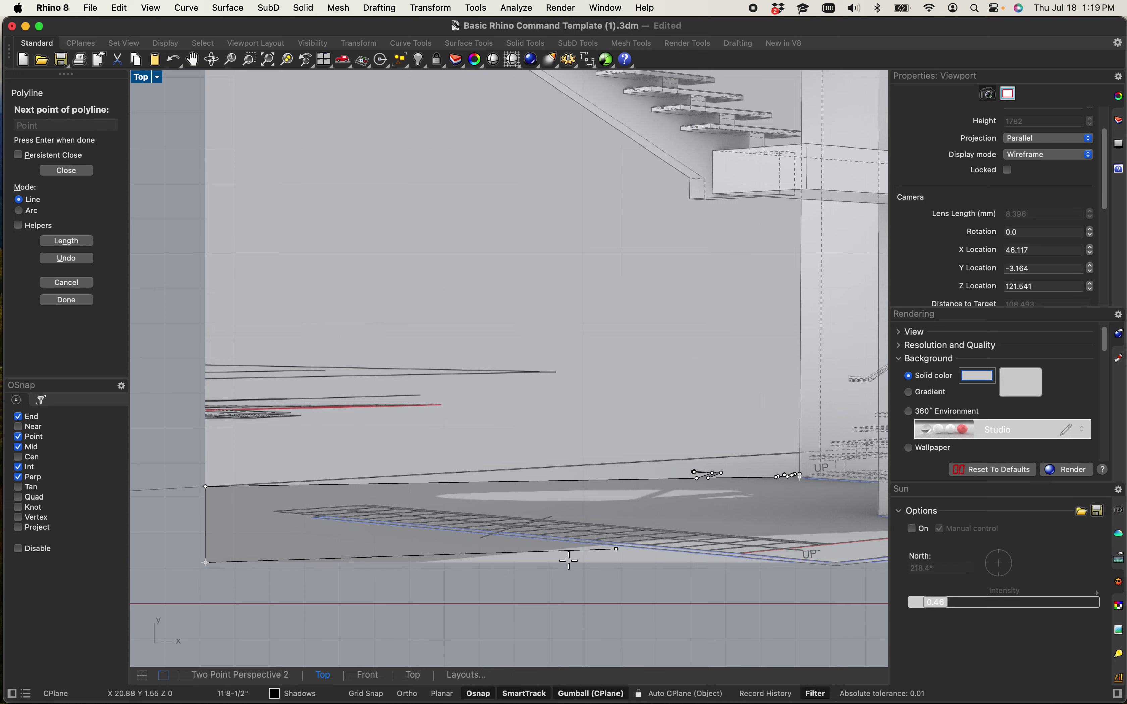
pyautogui.click(420, 562)
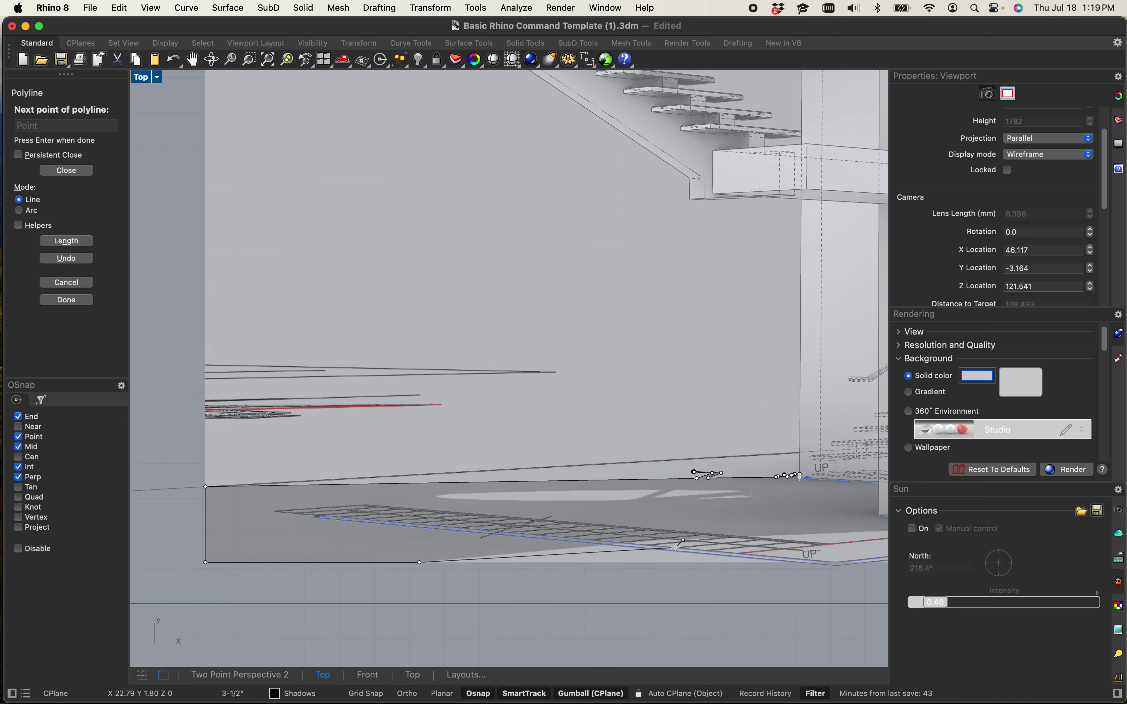
pyautogui.scroll(5, 683, 541)
pyautogui.click(426, 533)
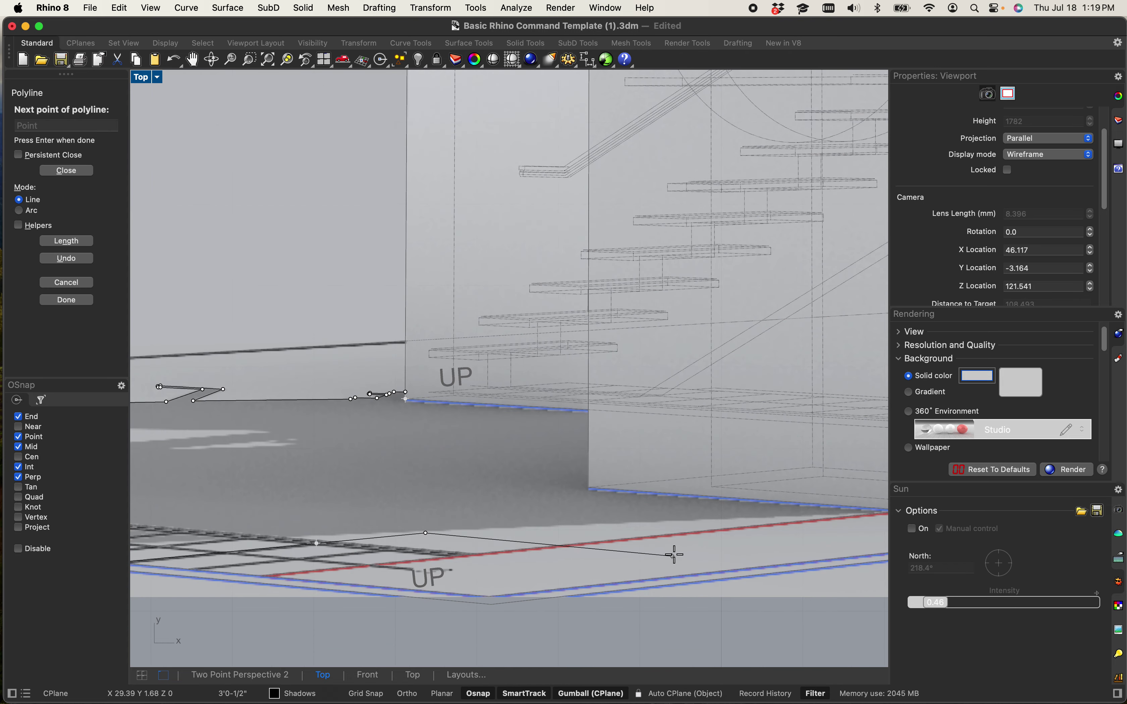
pyautogui.scroll(3, 674, 555)
pyautogui.click(553, 538)
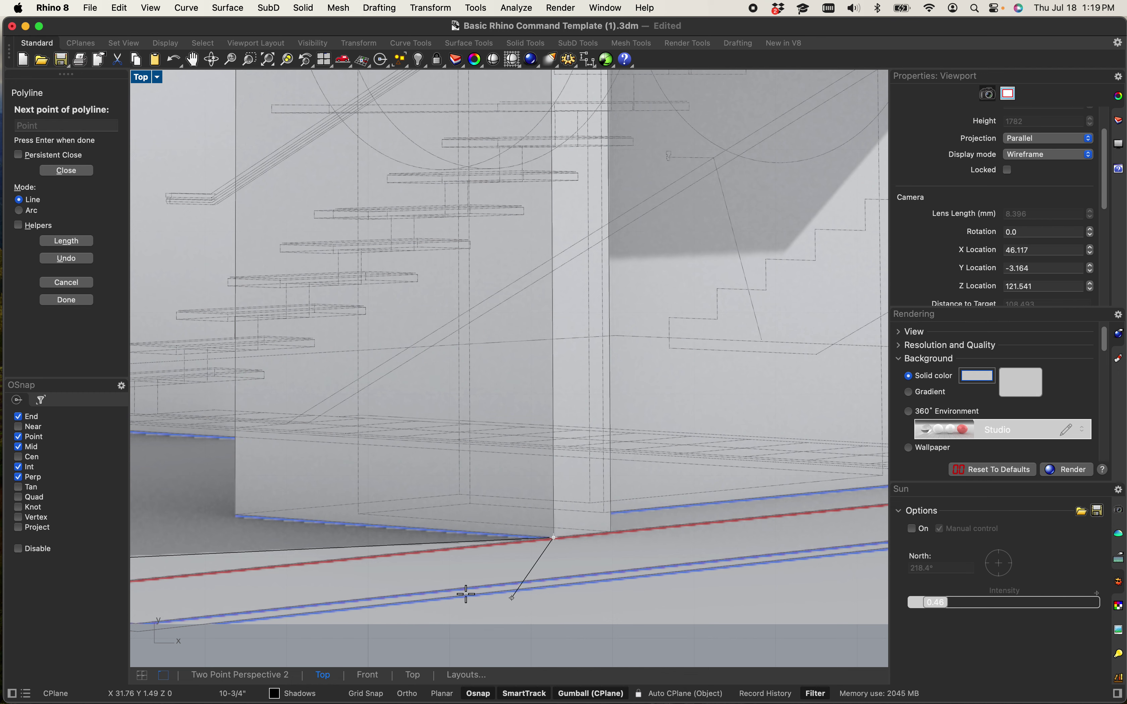
pyautogui.scroll(3, 228, 516)
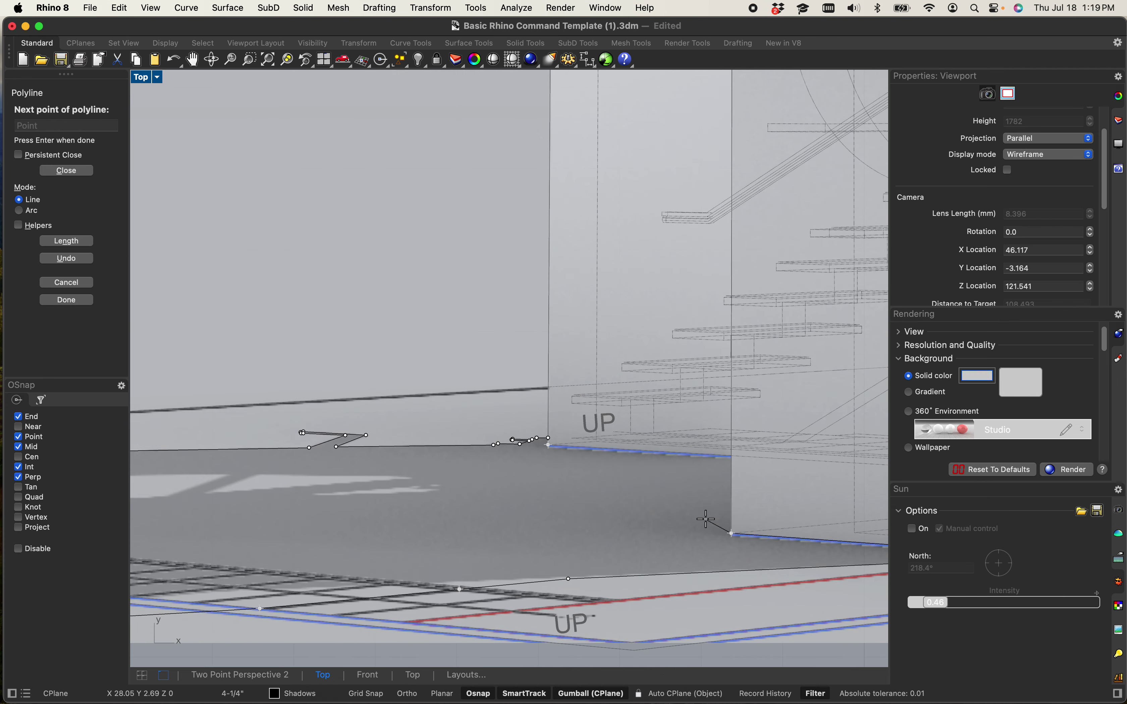
pyautogui.scroll(4, 706, 520)
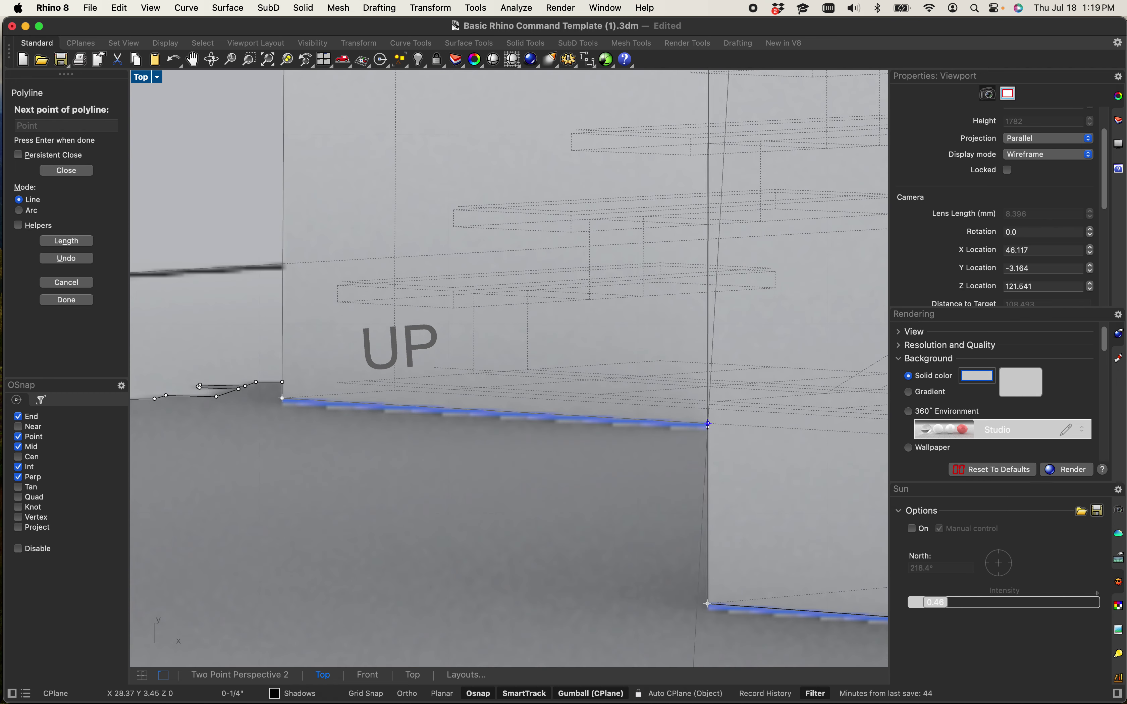
pyautogui.scroll(4, 270, 403)
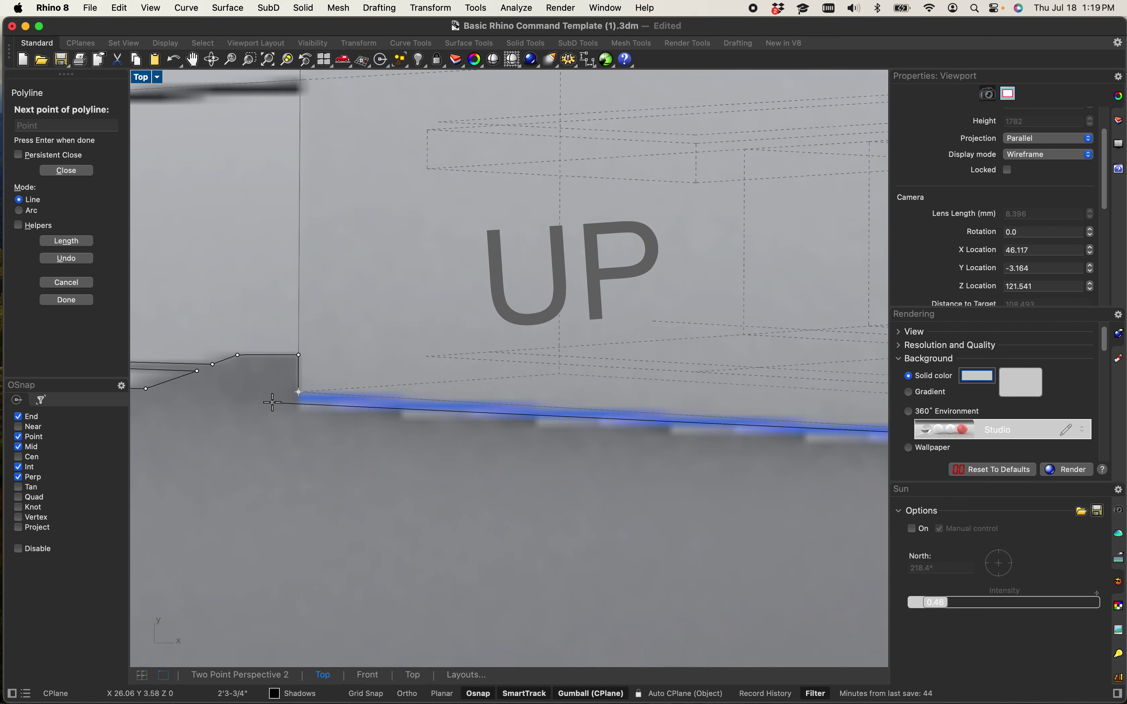
pyautogui.click(302, 392)
pyautogui.click(297, 393)
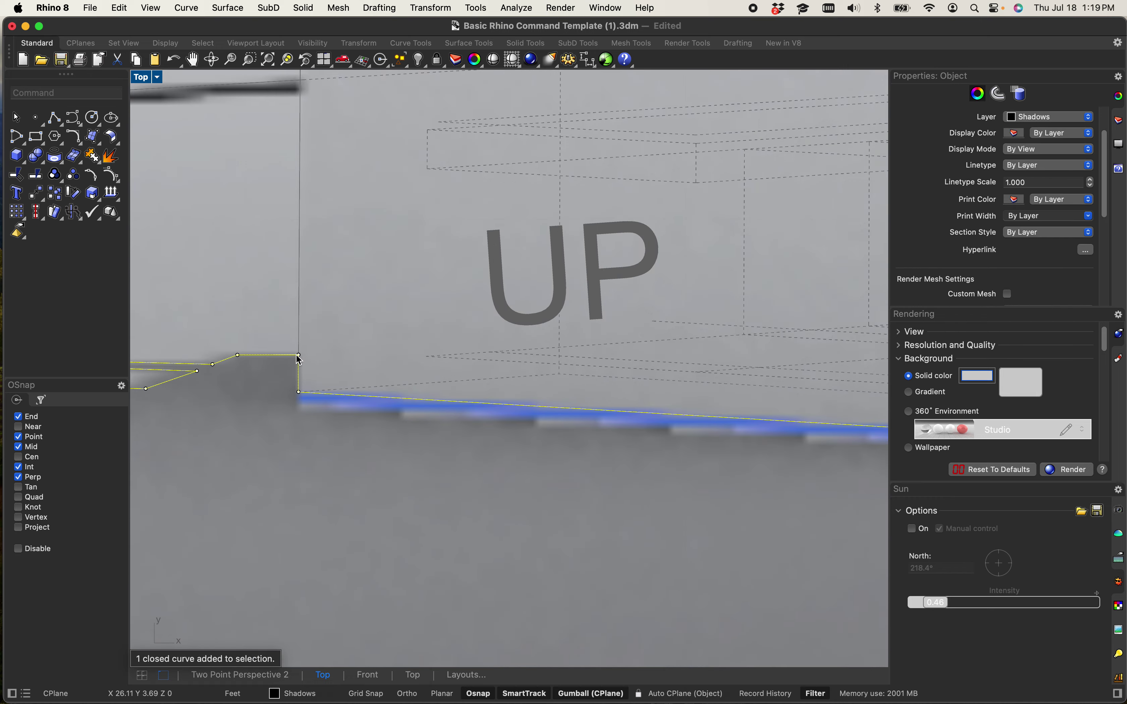
pyautogui.scroll(-5, 294, 395)
pyautogui.scroll(3, 293, 395)
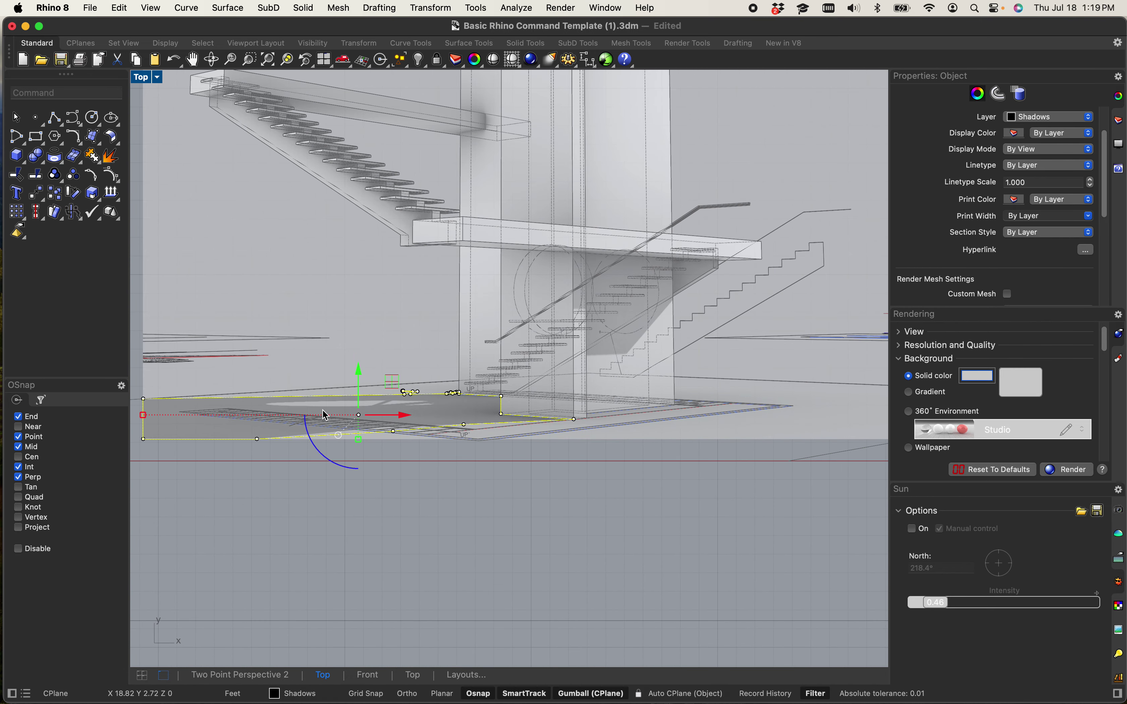
pyautogui.press('Return')
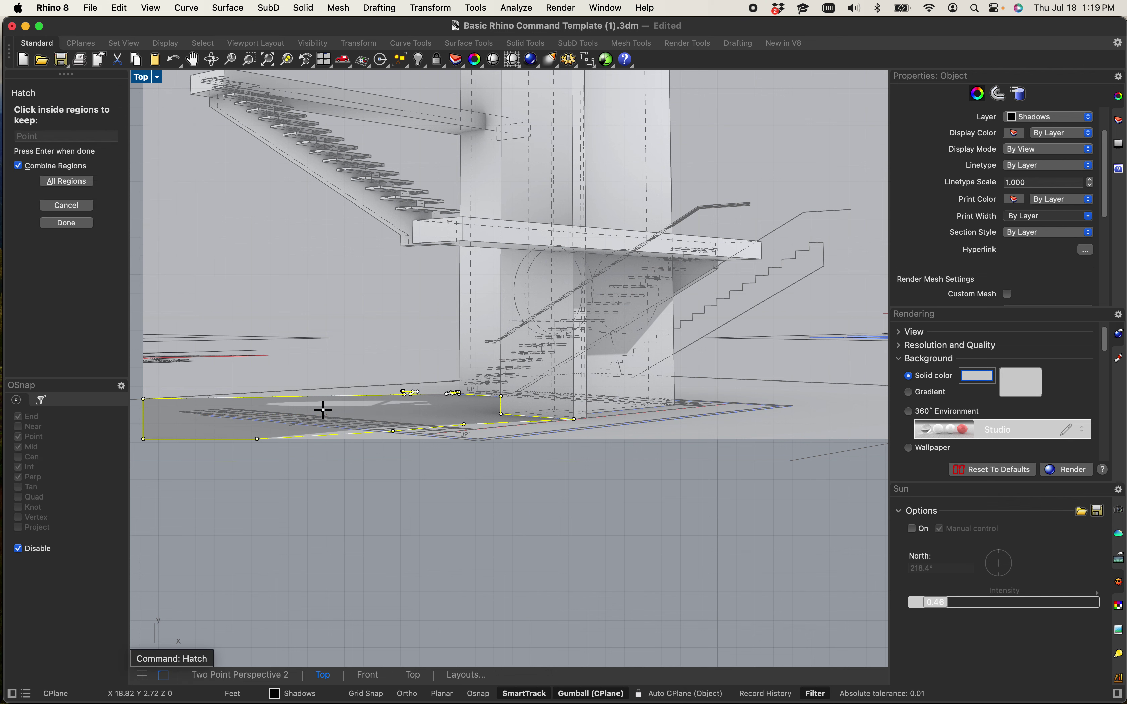
pyautogui.click(341, 439)
pyautogui.press('Return')
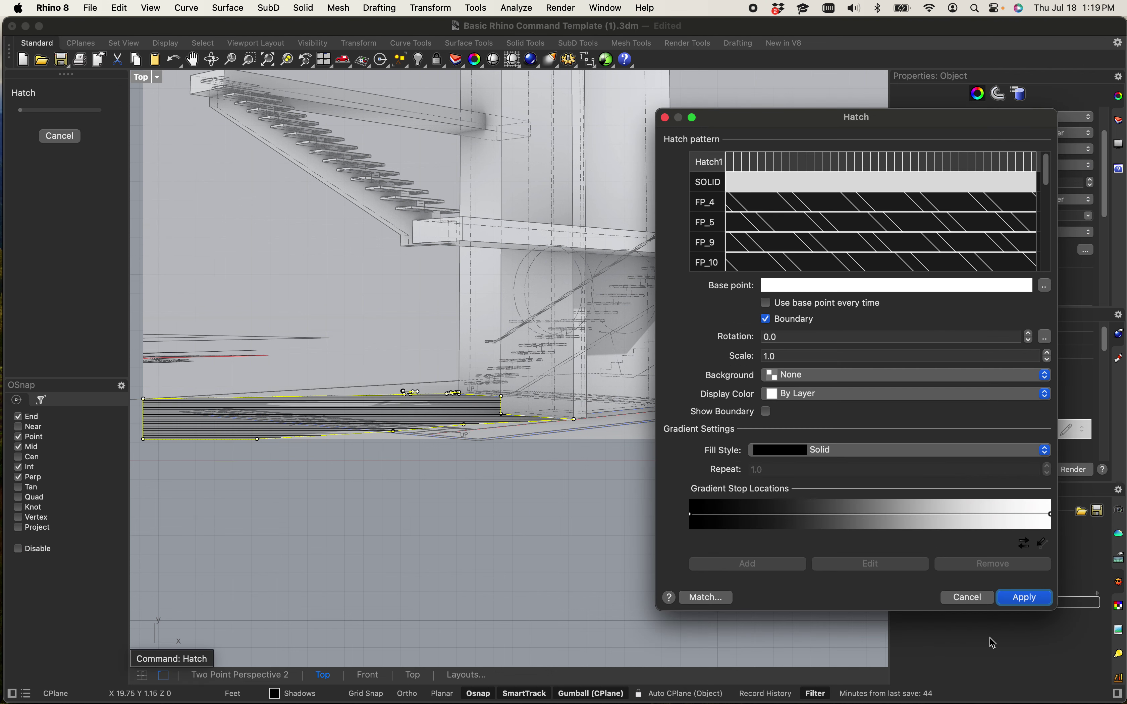
pyautogui.click(1016, 601)
pyautogui.scroll(12, 159, 435)
pyautogui.moveTo(376, 455); pyautogui.dragTo(364, 492, button='right')
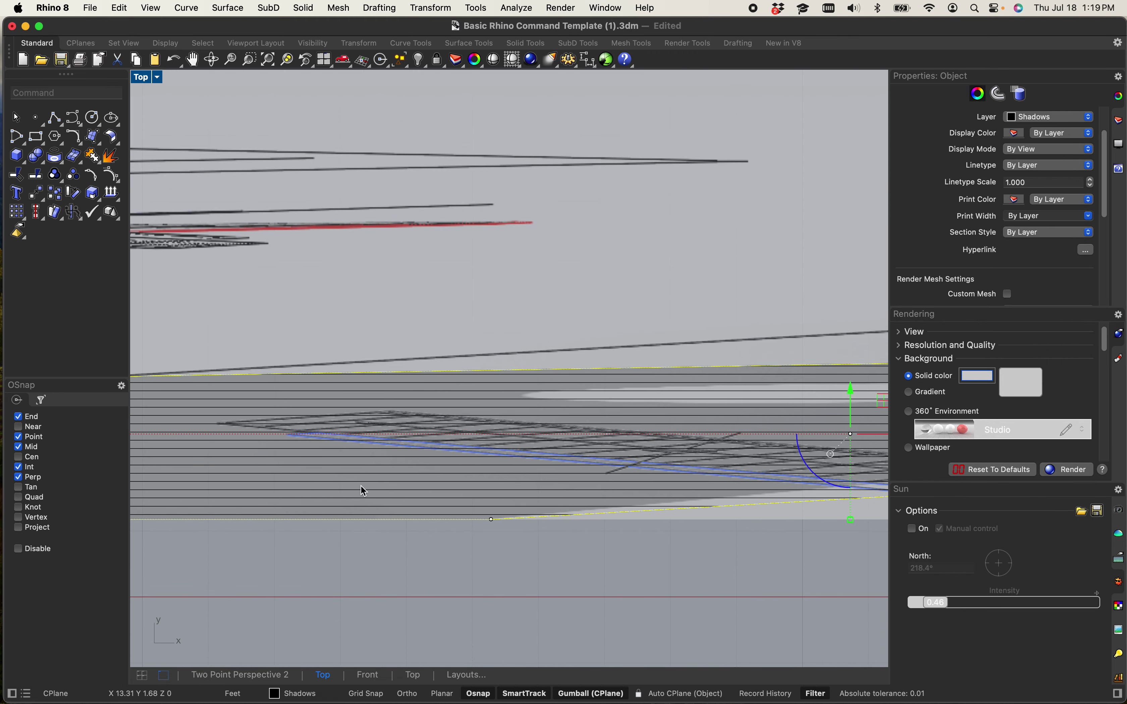
pyautogui.scroll(-10, 405, 421)
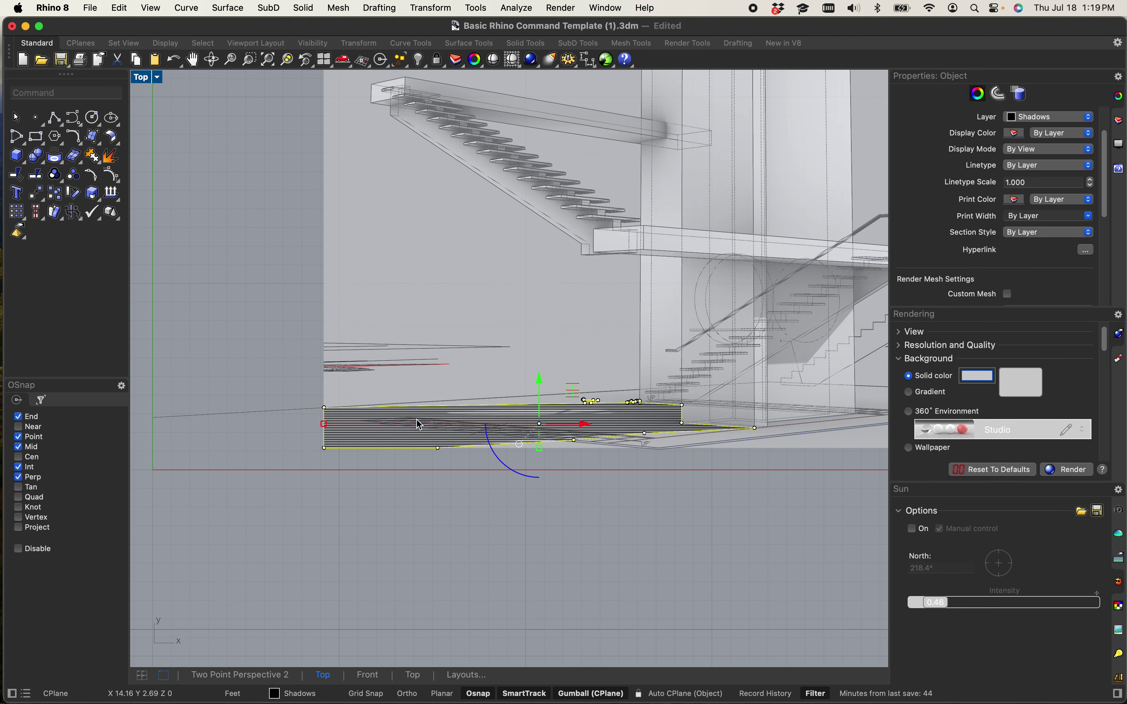
pyautogui.scroll(5, 461, 368)
pyautogui.moveTo(487, 366); pyautogui.dragTo(536, 337, button='right')
pyautogui.click(532, 338)
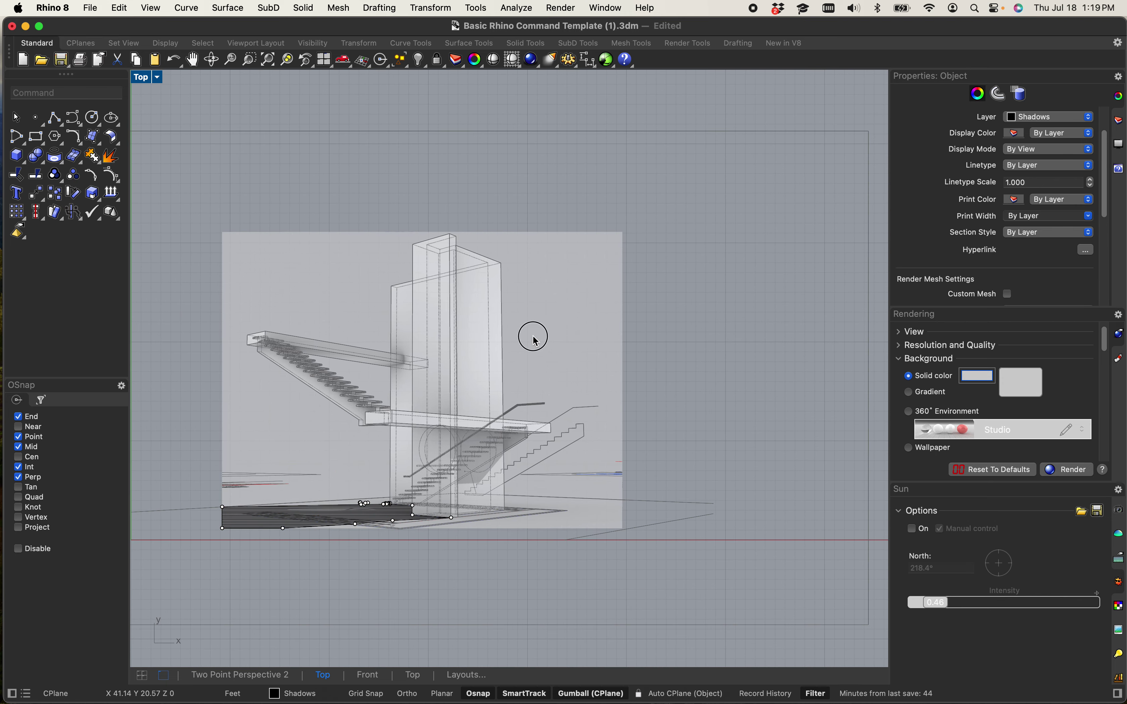
pyautogui.scroll(-5, 559, 325)
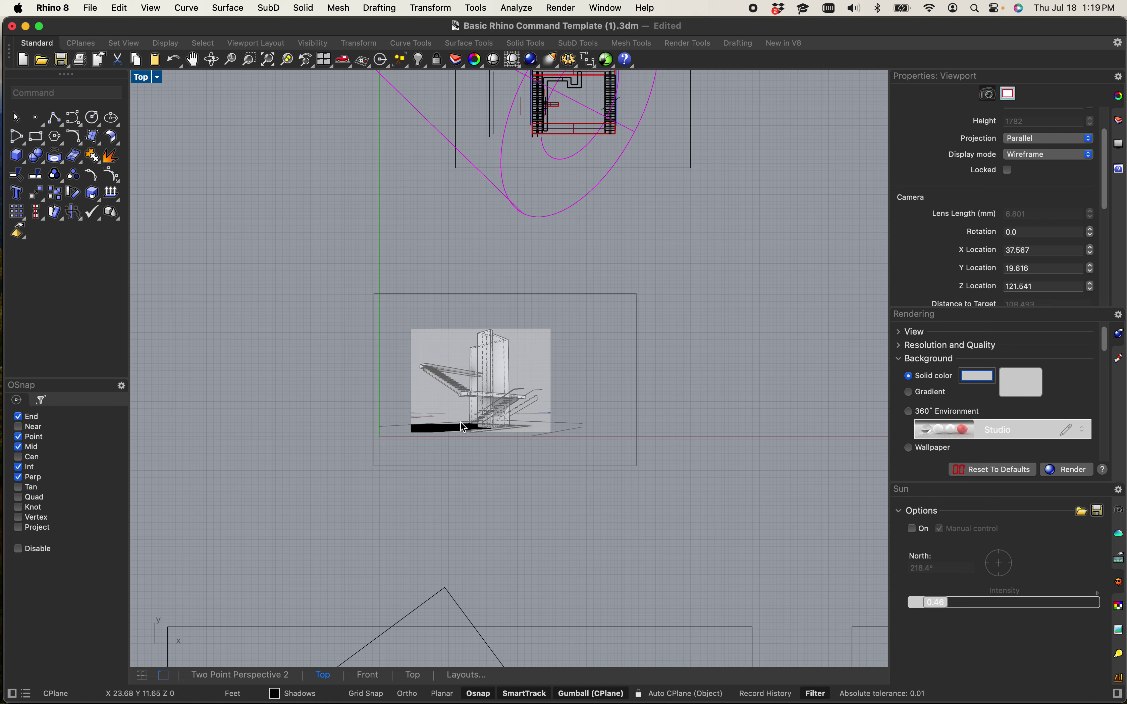
pyautogui.scroll(6, 460, 365)
pyautogui.click(461, 378)
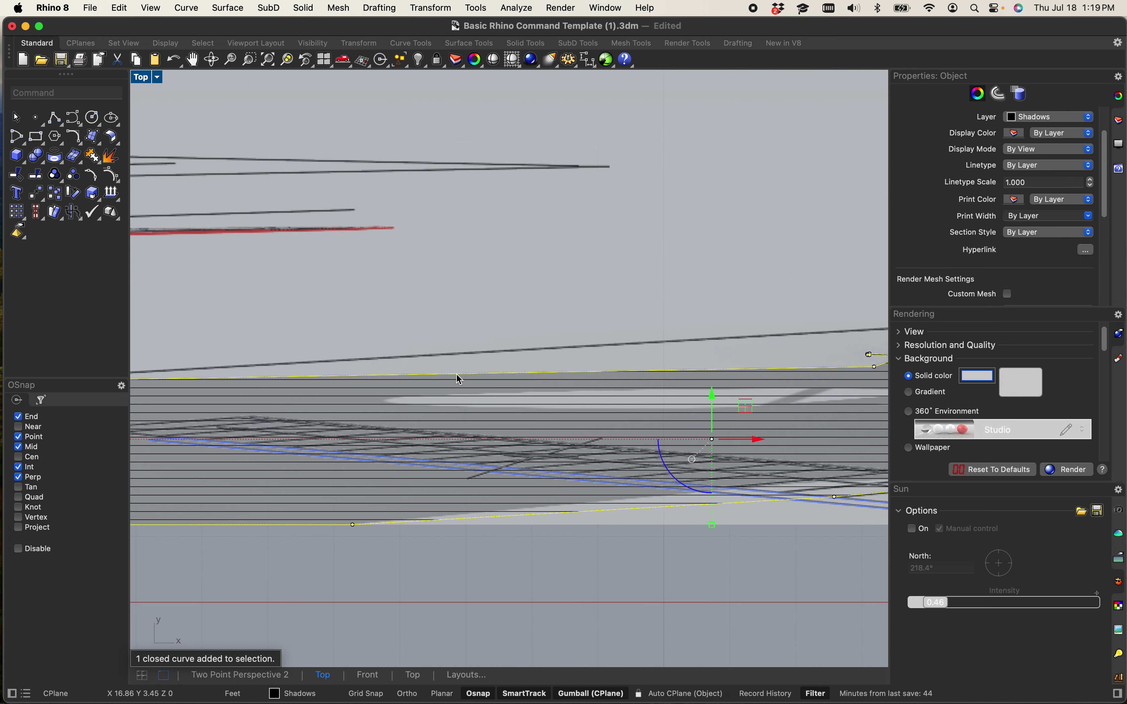
pyautogui.scroll(-3, 463, 396)
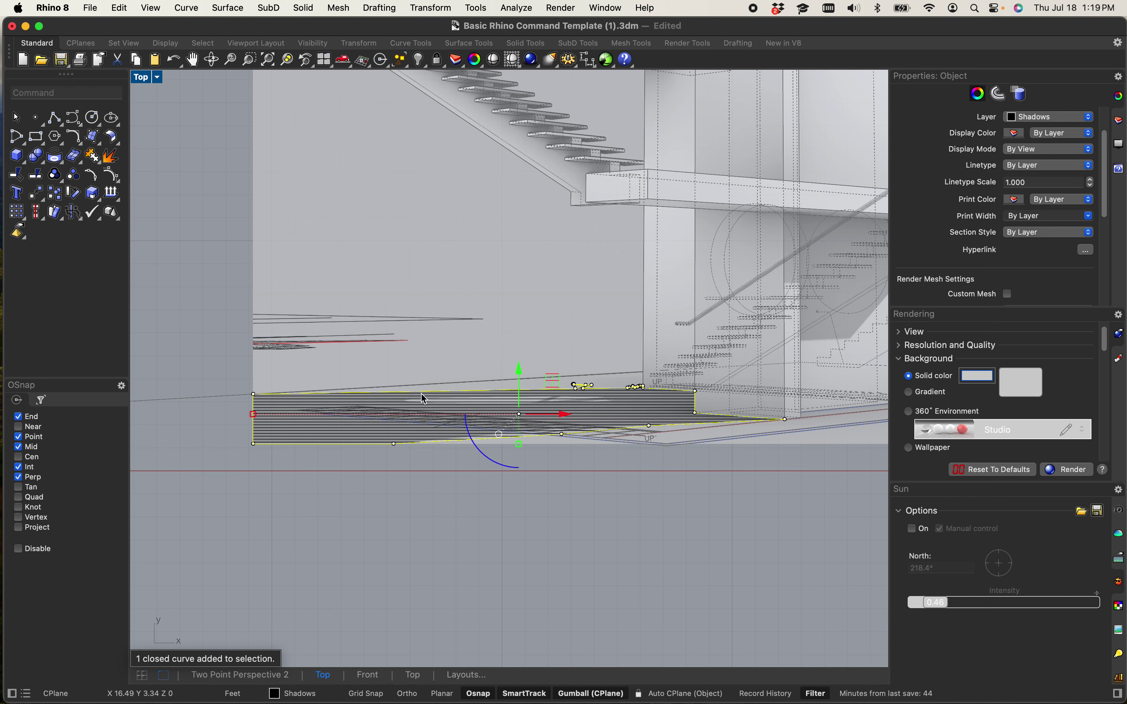
pyautogui.scroll(-5, 421, 393)
pyautogui.scroll(-2, 479, 420)
pyautogui.scroll(6, 444, 394)
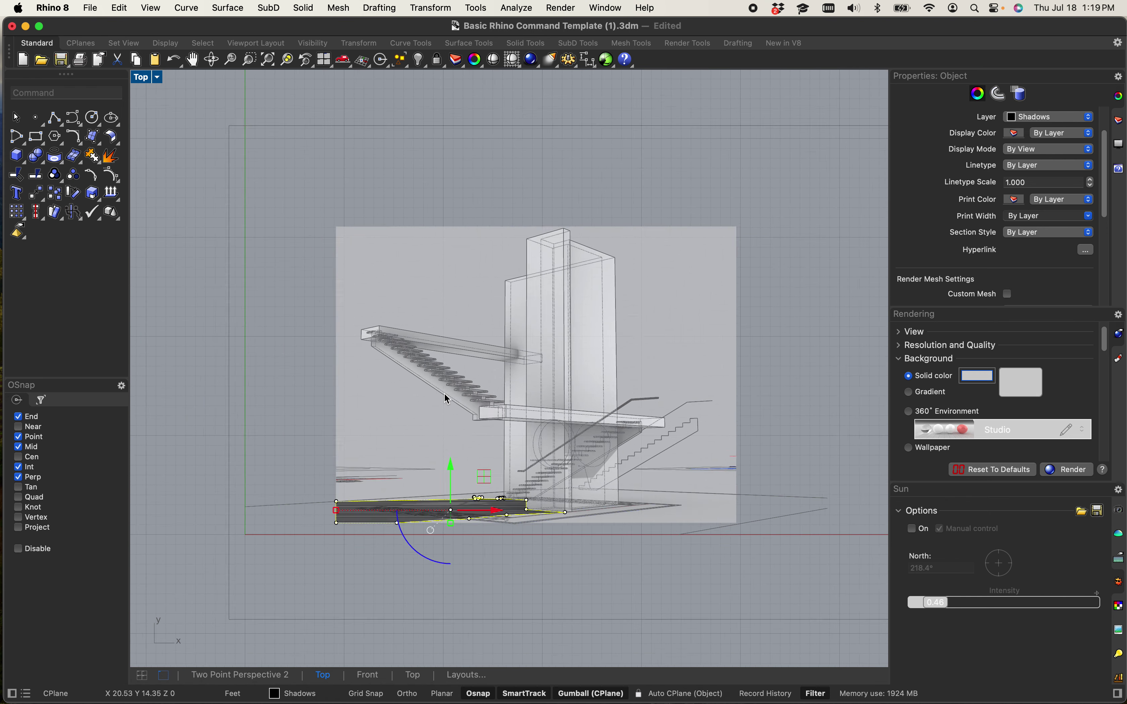
pyautogui.moveTo(616, 402); pyautogui.dragTo(523, 362, button='right')
pyautogui.scroll(-8, 523, 362)
pyautogui.click(264, 294)
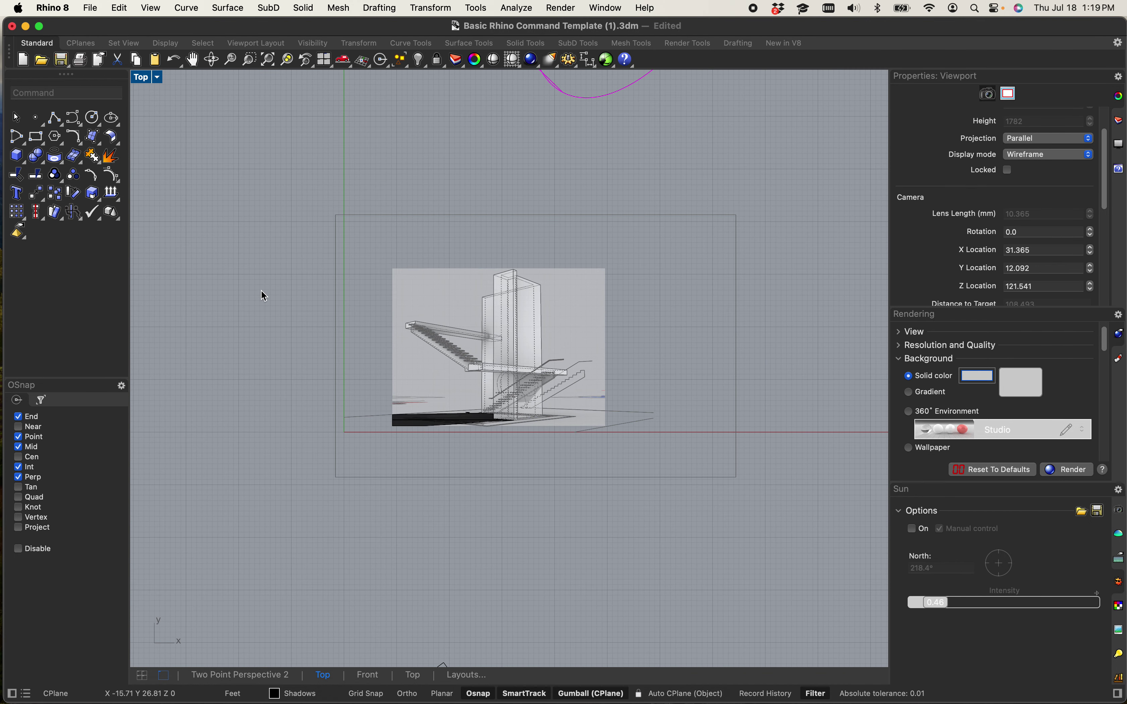
pyautogui.moveTo(325, 180); pyautogui.dragTo(796, 544)
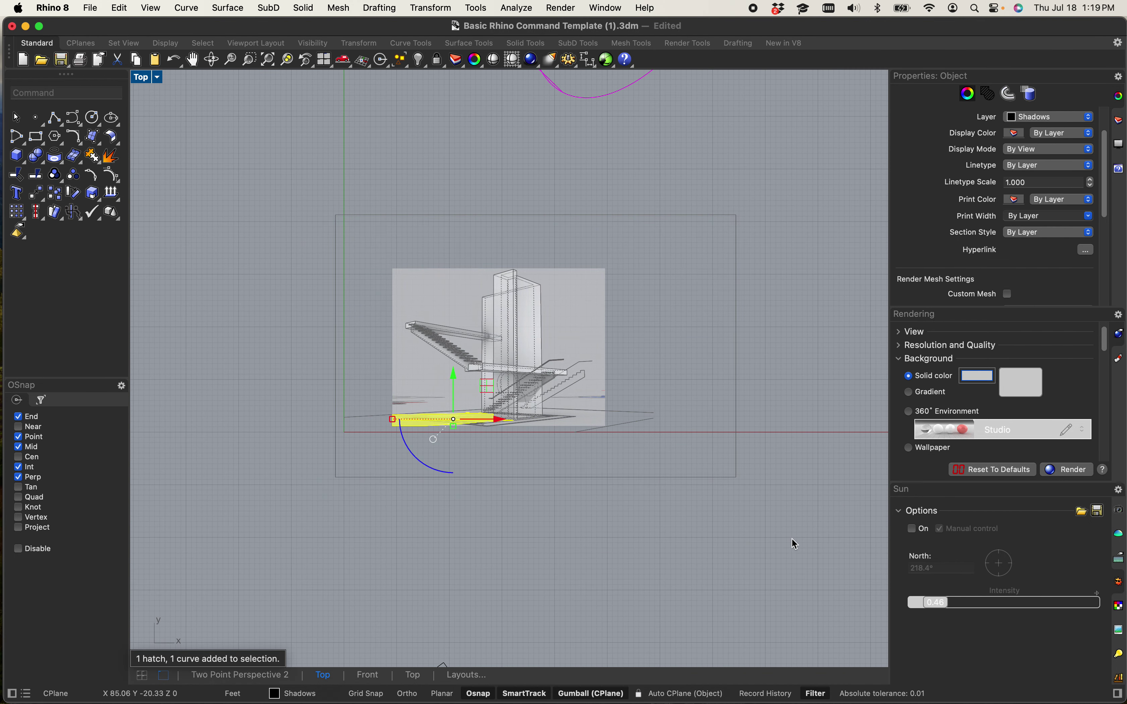
pyautogui.click(669, 604)
pyautogui.scroll(-2, 566, 527)
pyautogui.scroll(6, 535, 456)
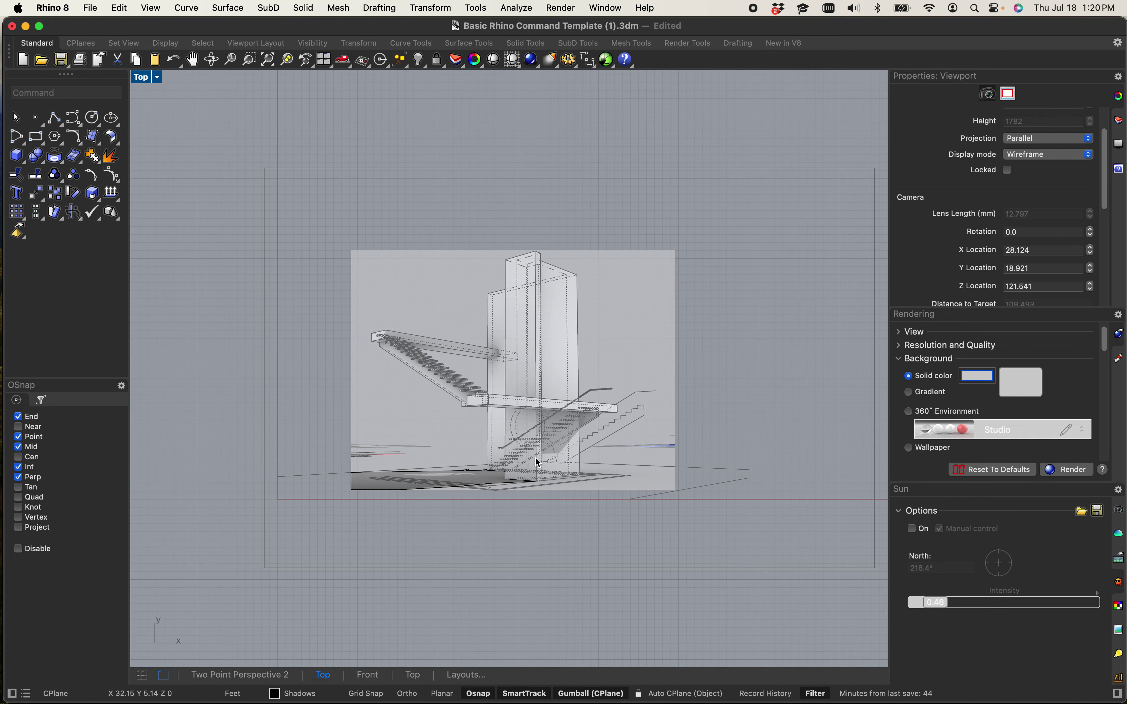
pyautogui.scroll(10, 513, 405)
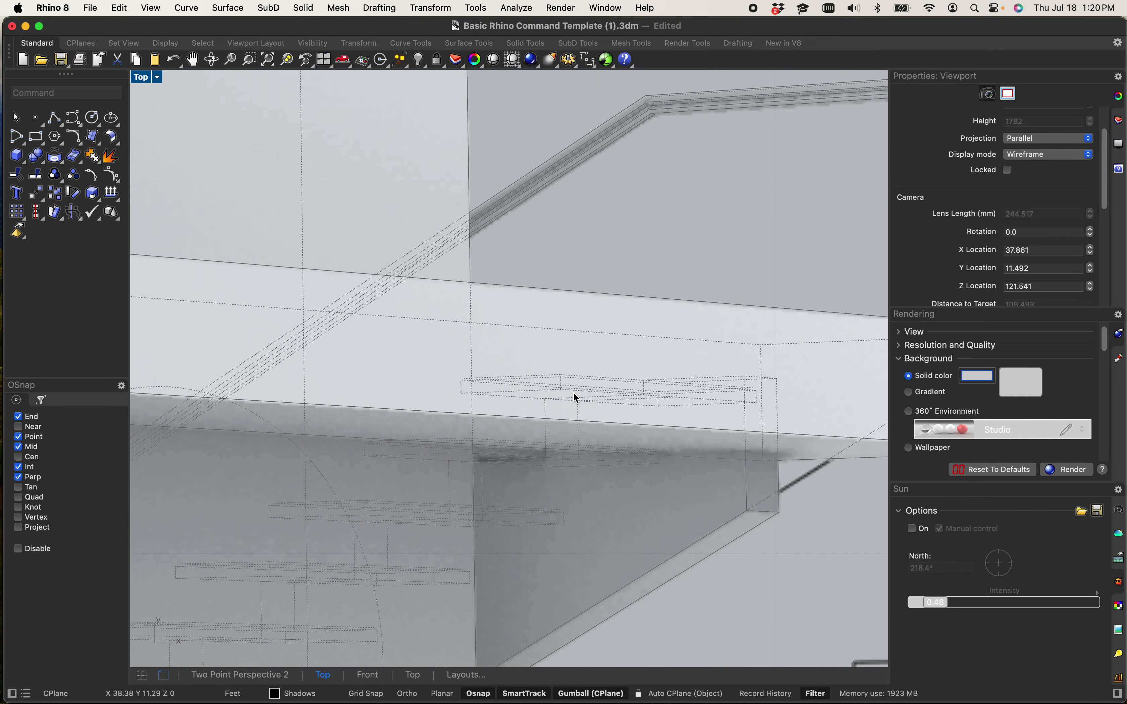
pyautogui.scroll(-12, 561, 383)
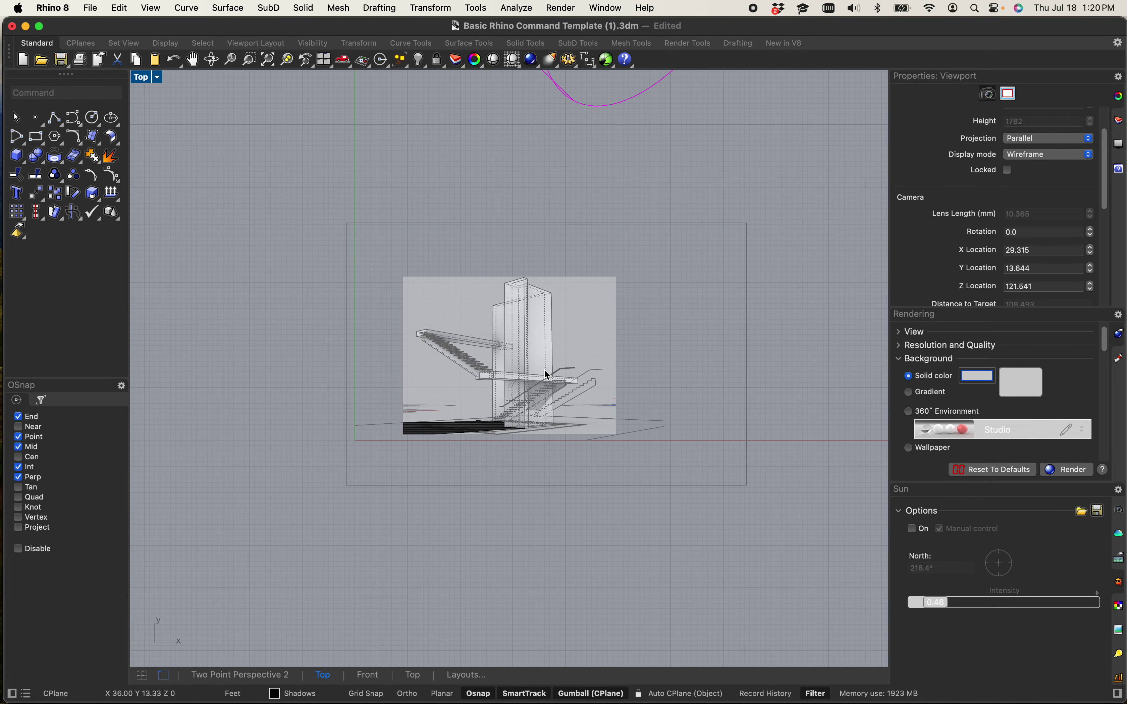
# - Unlock all objects with Unlock and check the whole stair drawing is selectable
pyautogui.write('Unlock')
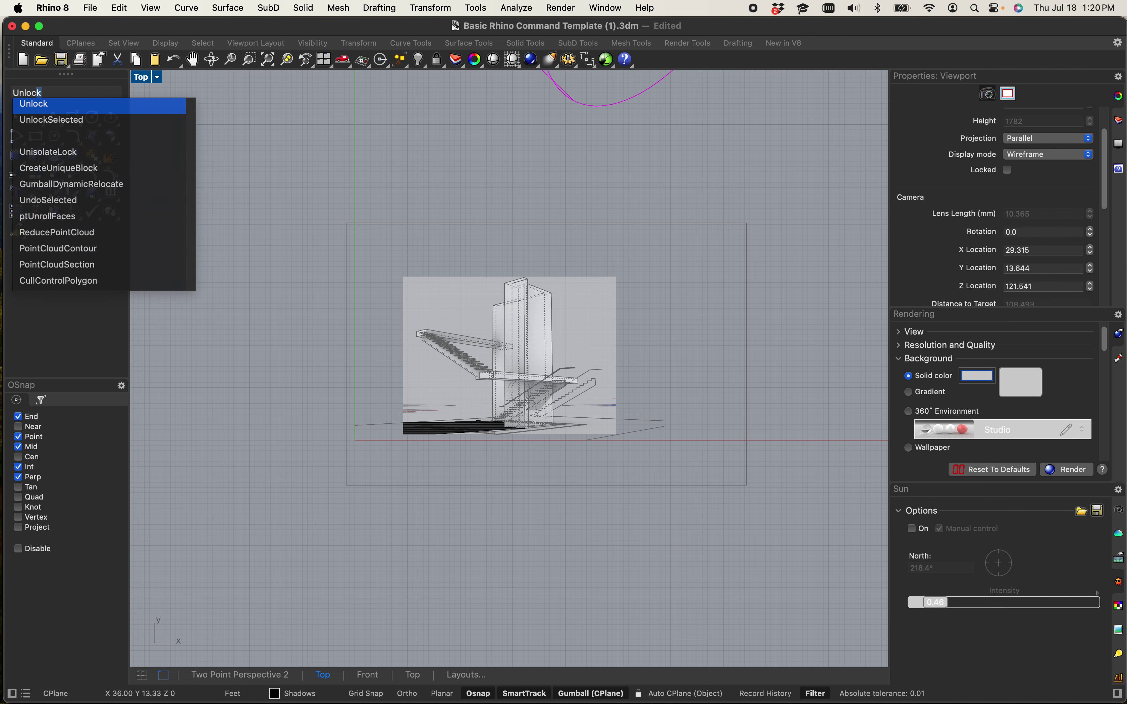
pyautogui.press('Return')
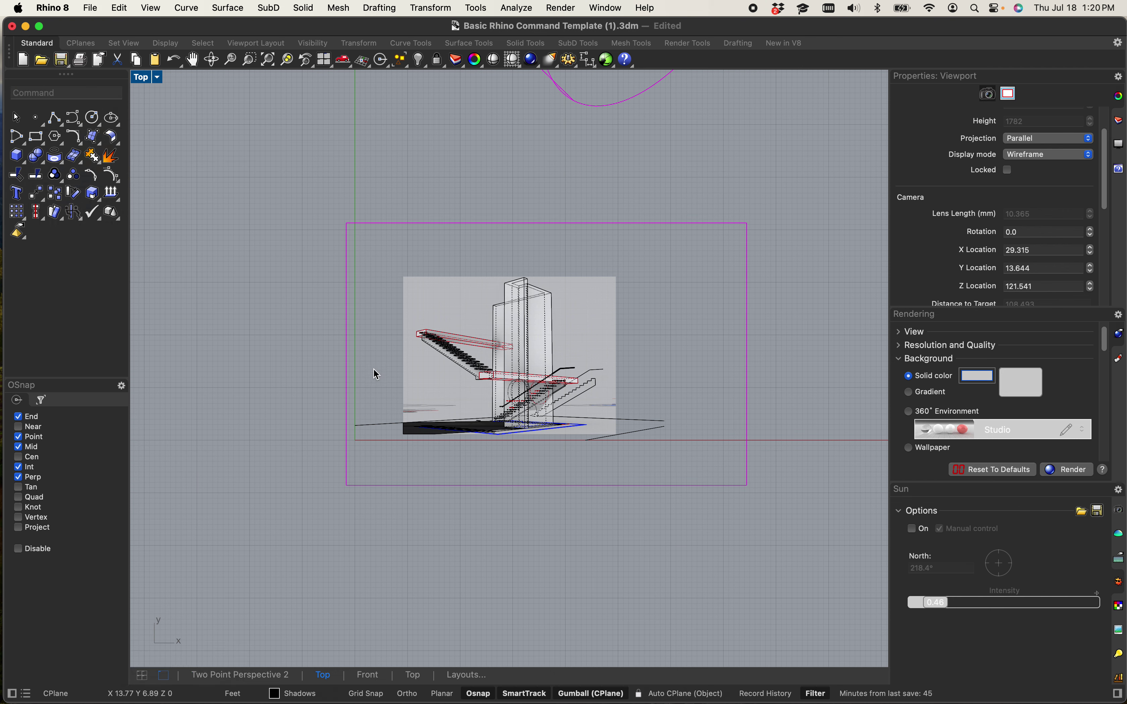
pyautogui.moveTo(250, 188); pyautogui.dragTo(852, 529)
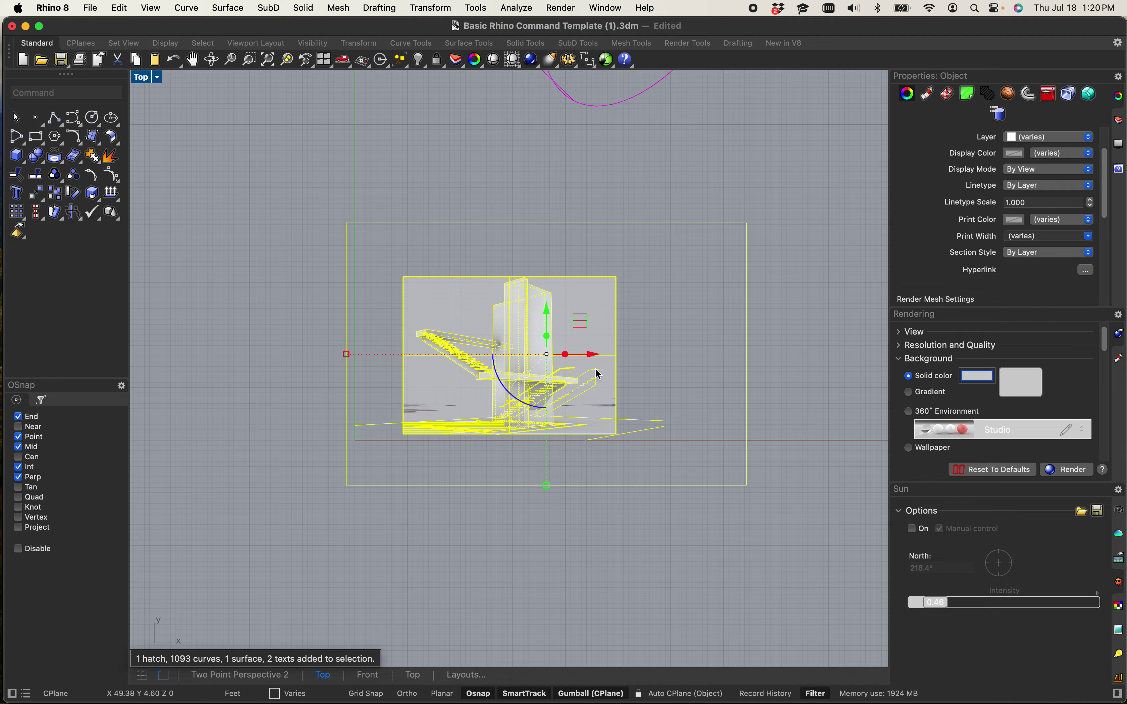
pyautogui.scroll(10, 426, 325)
pyautogui.press('Escape')
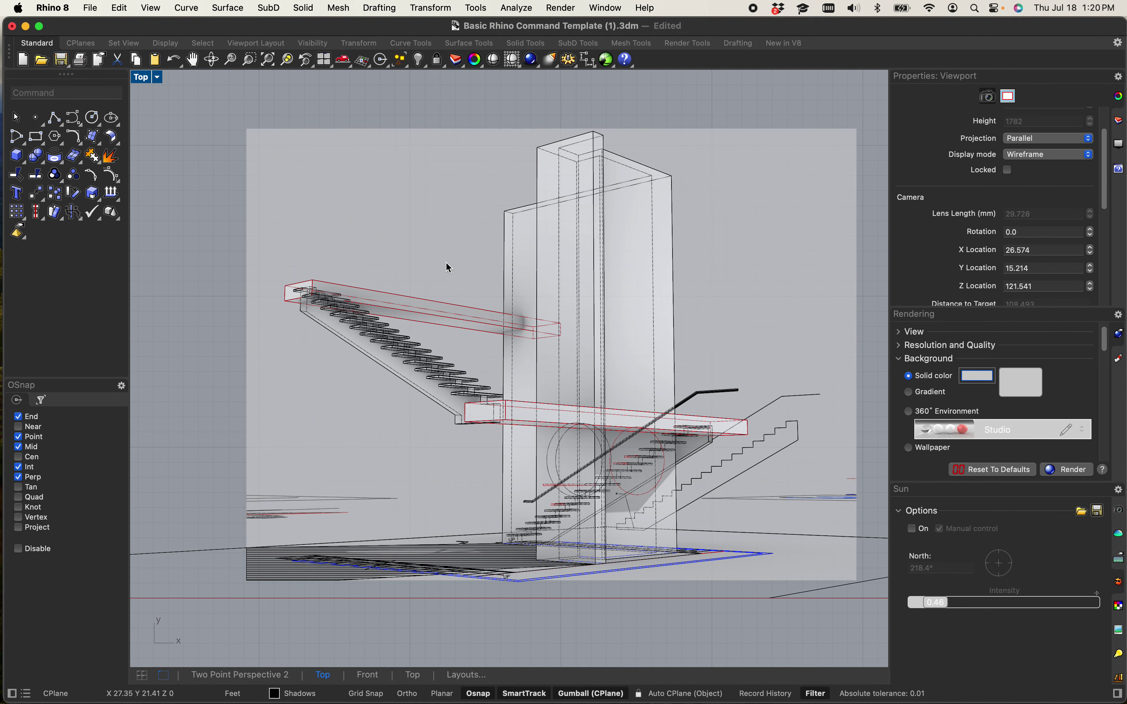
# - Zoom to the top tread and delete the overlapping group of 18 curves there
pyautogui.scroll(10, 329, 298)
pyautogui.moveTo(329, 294); pyautogui.dragTo(355, 290, button='right')
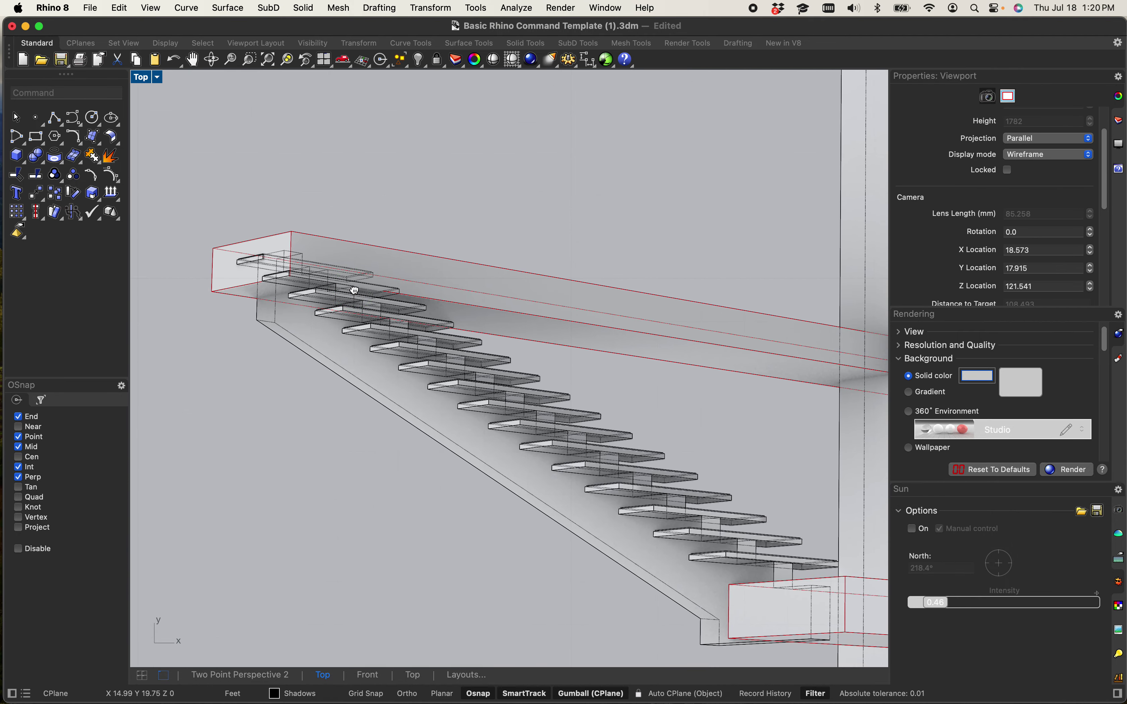
pyautogui.scroll(10, 280, 293)
pyautogui.moveTo(288, 239); pyautogui.dragTo(401, 363, button='right')
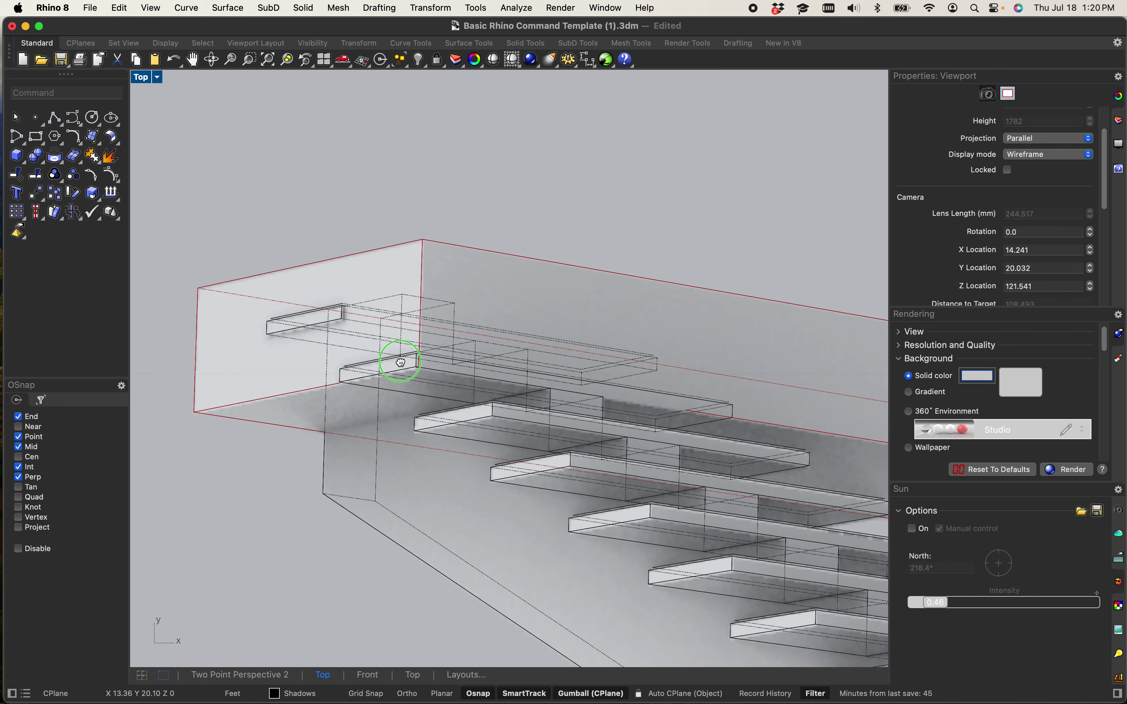
pyautogui.scroll(15, 292, 321)
pyautogui.click(209, 344)
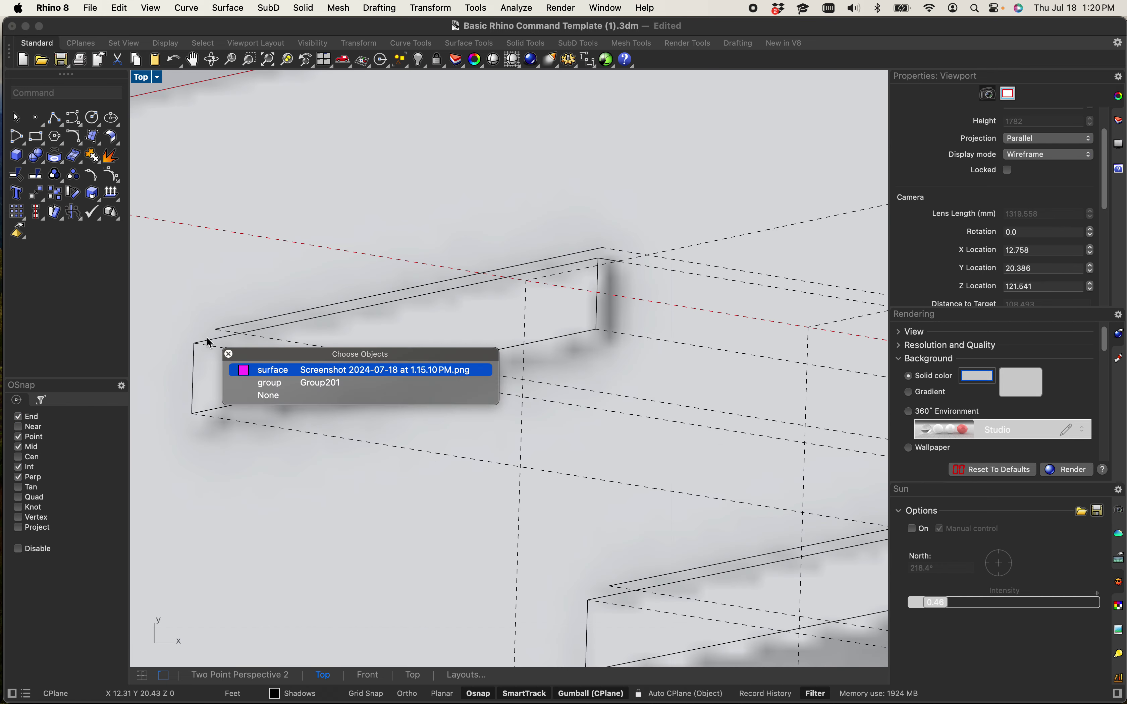
pyautogui.click(278, 383)
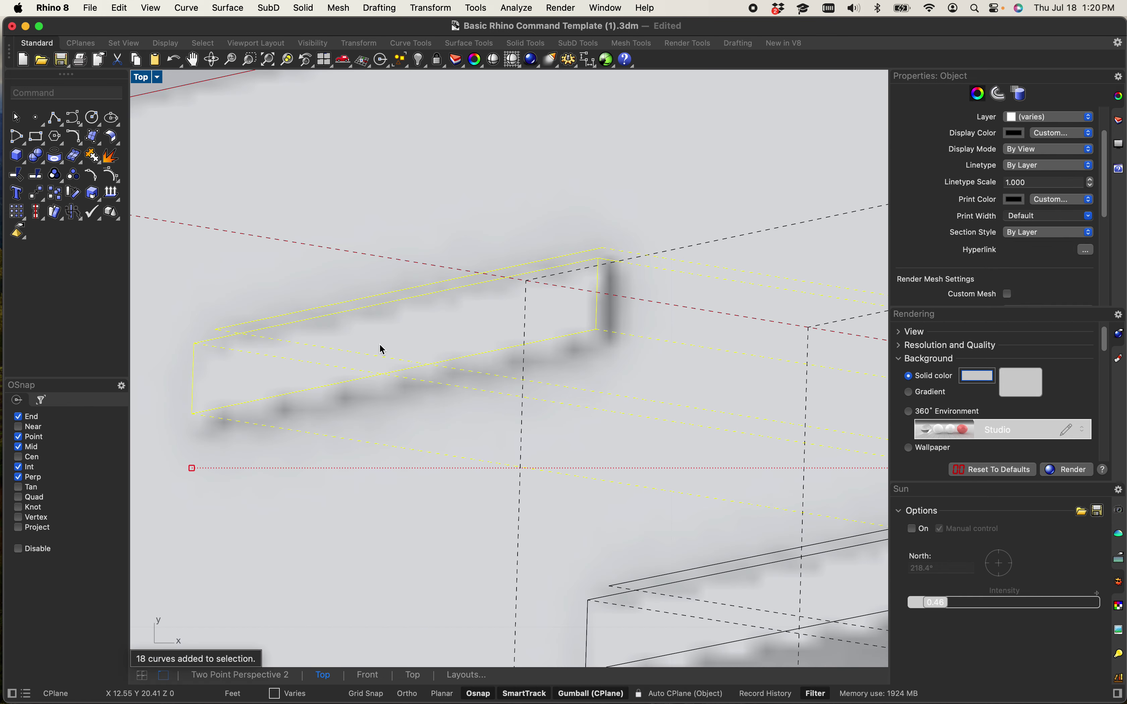
pyautogui.scroll(-5, 341, 326)
pyautogui.scroll(-5, 338, 321)
pyautogui.press('Delete')
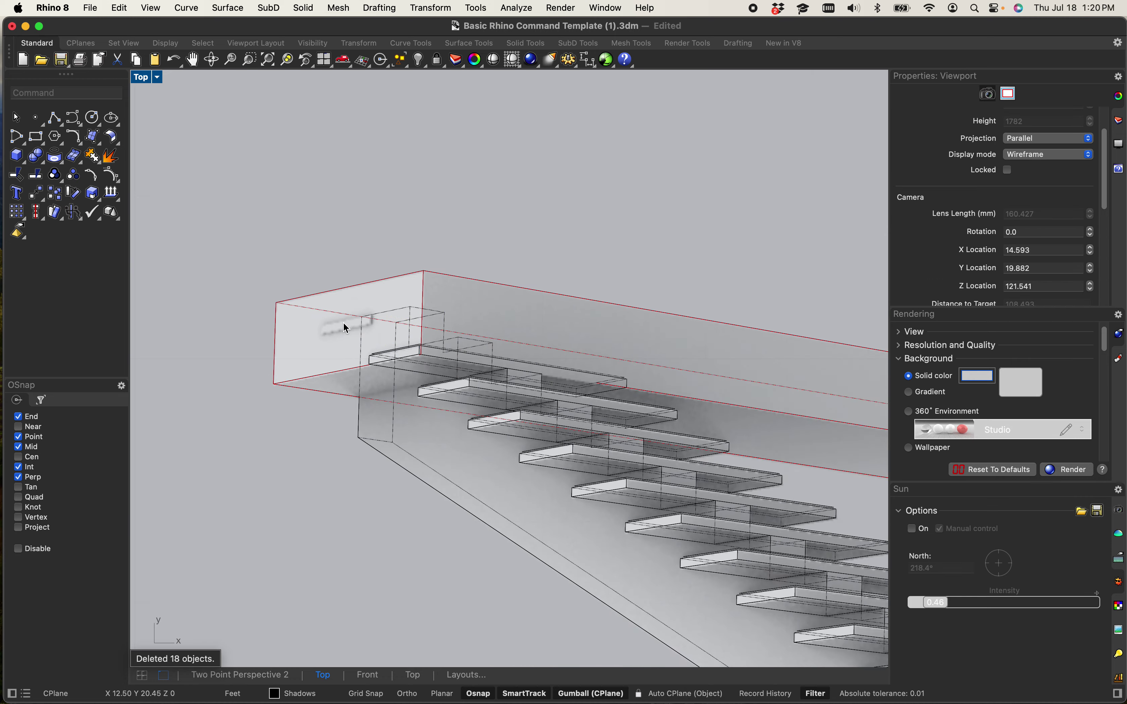
# - Select the Group223 stair curves and ungroup them
pyautogui.scroll(5, 350, 326)
pyautogui.scroll(-5, 353, 330)
pyautogui.scroll(6, 351, 321)
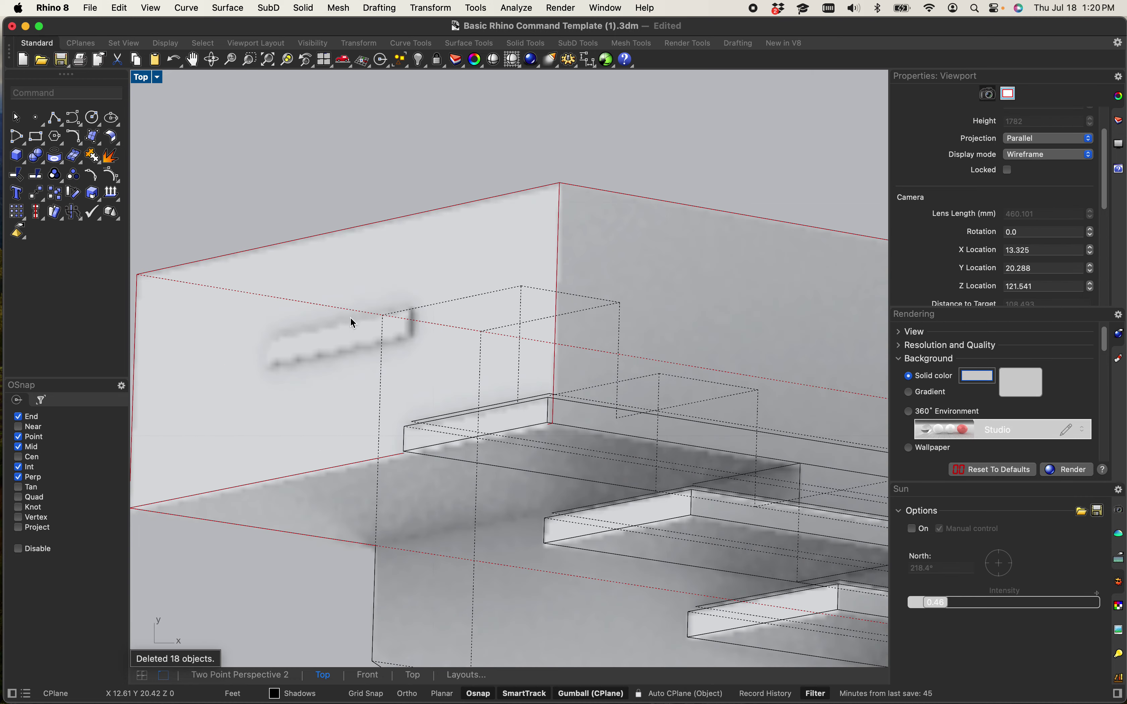
pyautogui.scroll(-5, 373, 332)
pyautogui.scroll(4, 522, 321)
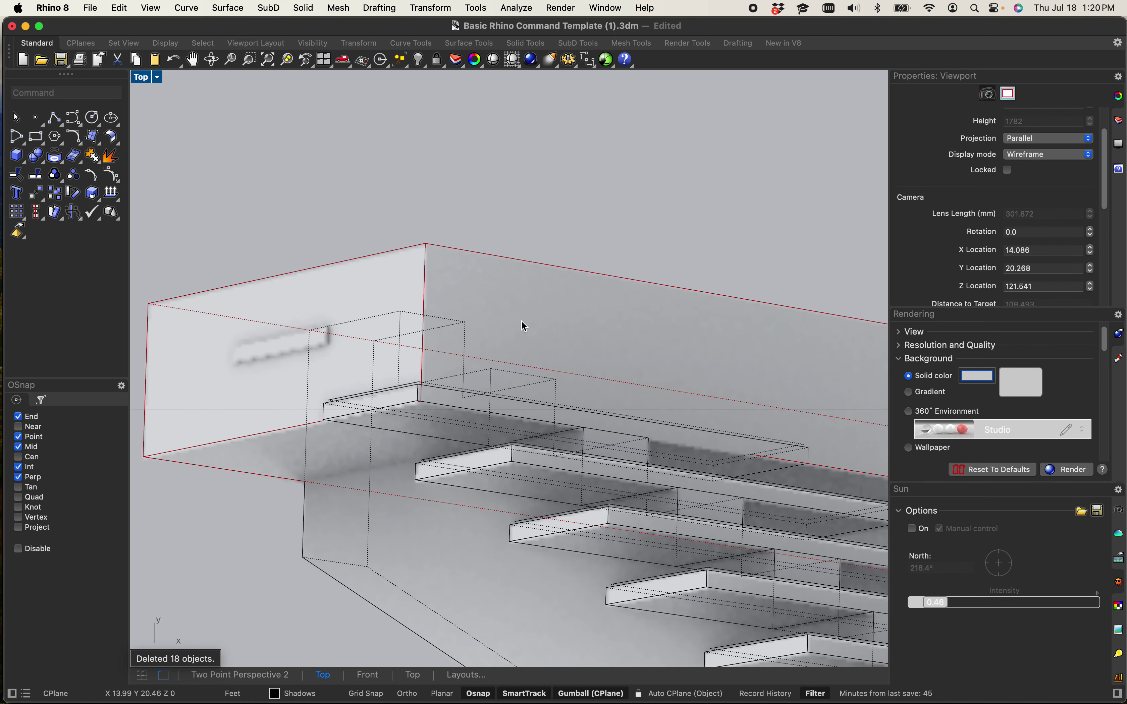
pyautogui.click(393, 317)
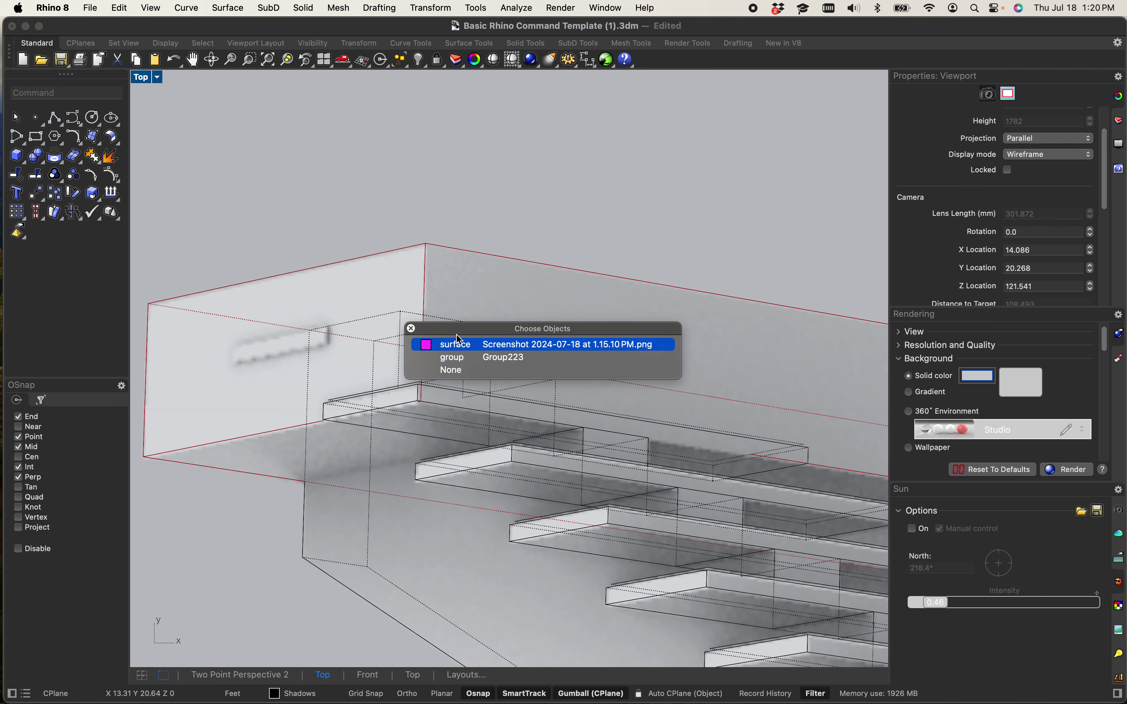
pyautogui.click(453, 357)
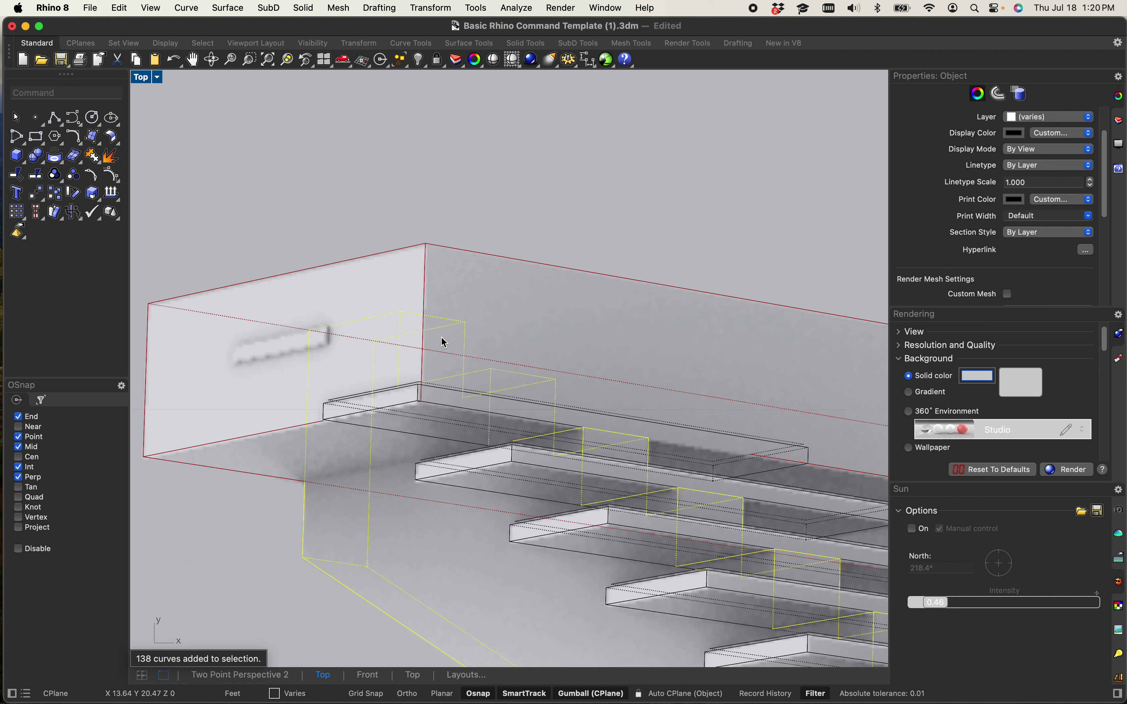
pyautogui.write('Exp')
pyautogui.press('BackSpace')
pyautogui.write('Un')
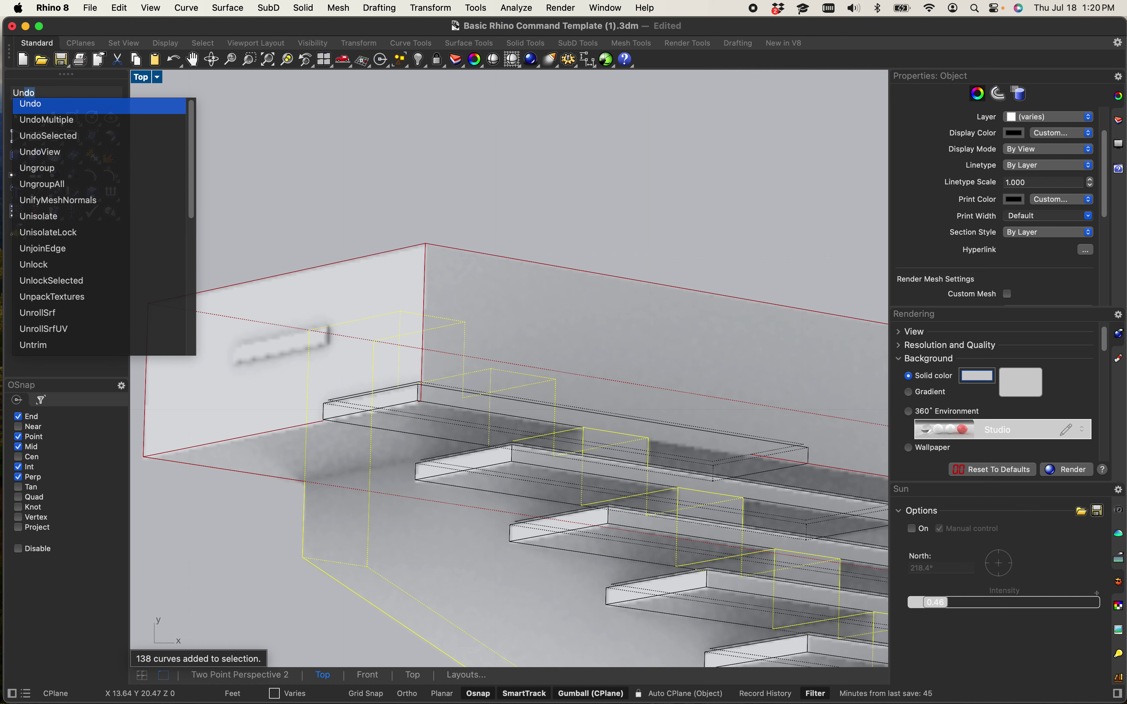
pyautogui.write('group')
pyautogui.press('Return')
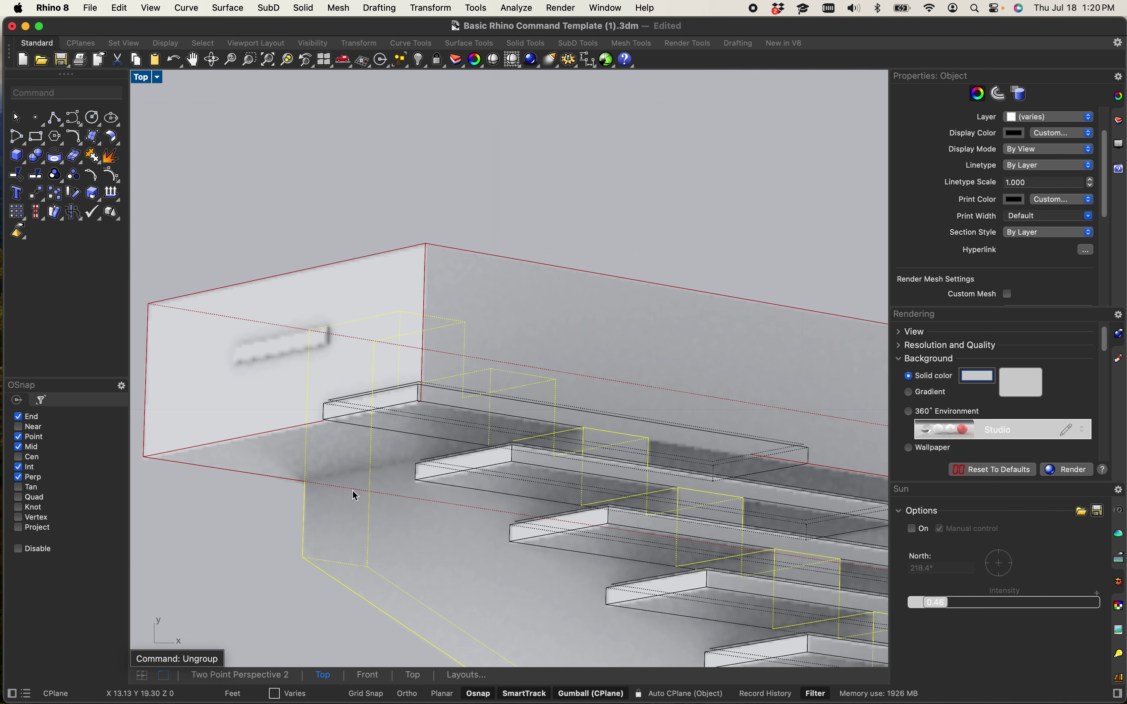
# - Pick through the overlapping curves at the top tread and landing edge, deleting a stray curve
pyautogui.click(356, 319)
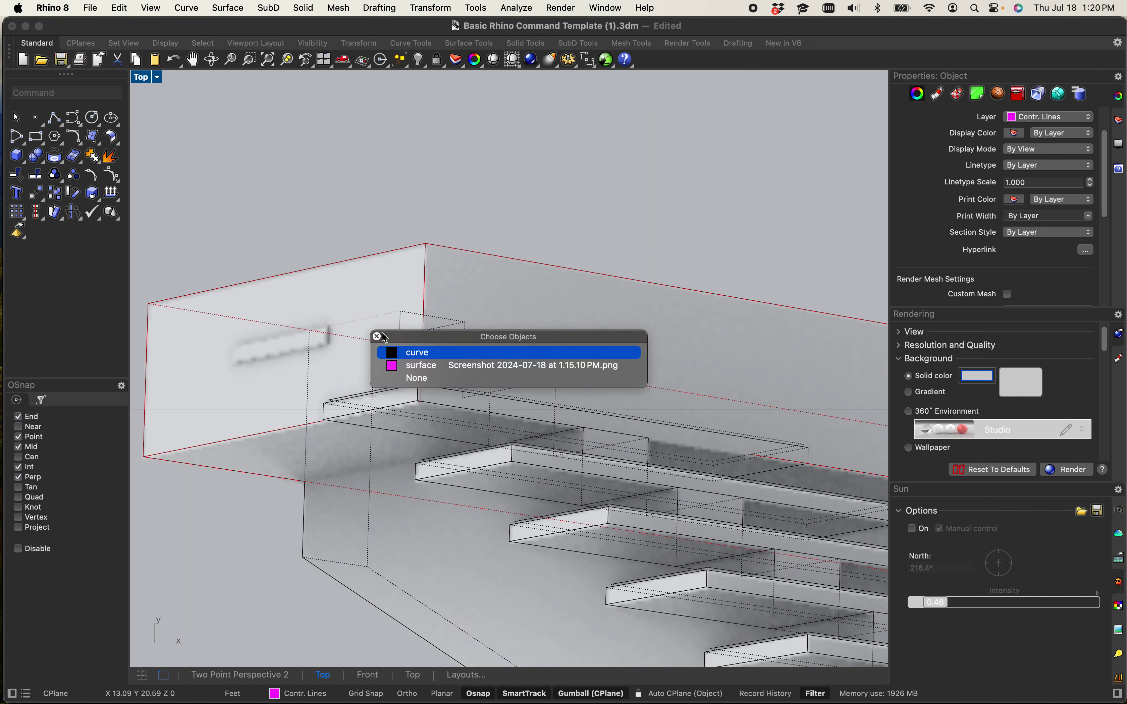
pyautogui.click(424, 353)
pyautogui.press('Escape')
pyautogui.click(448, 320)
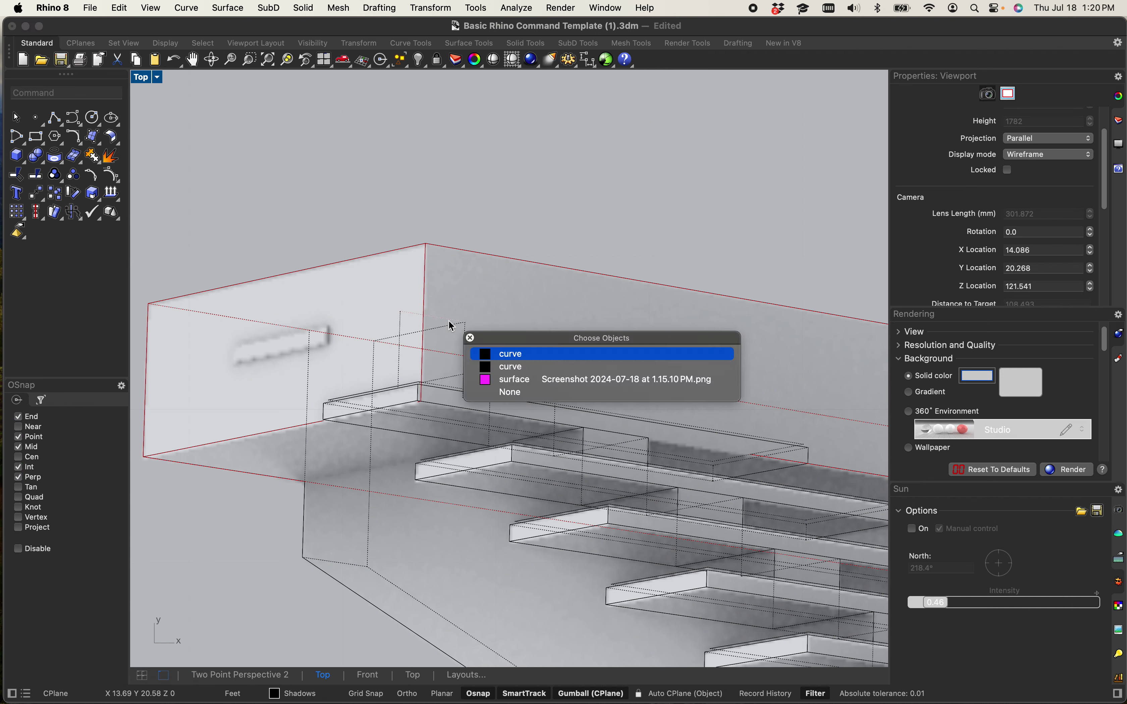
pyautogui.click(505, 354)
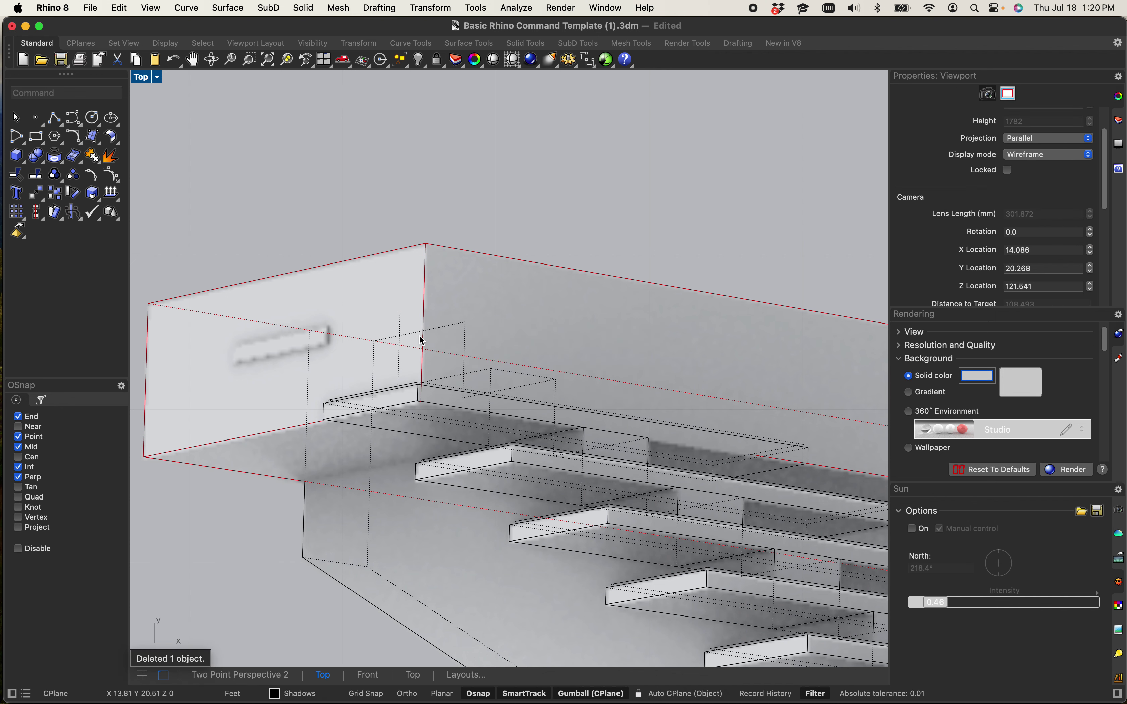
pyautogui.click(403, 327)
pyautogui.click(457, 355)
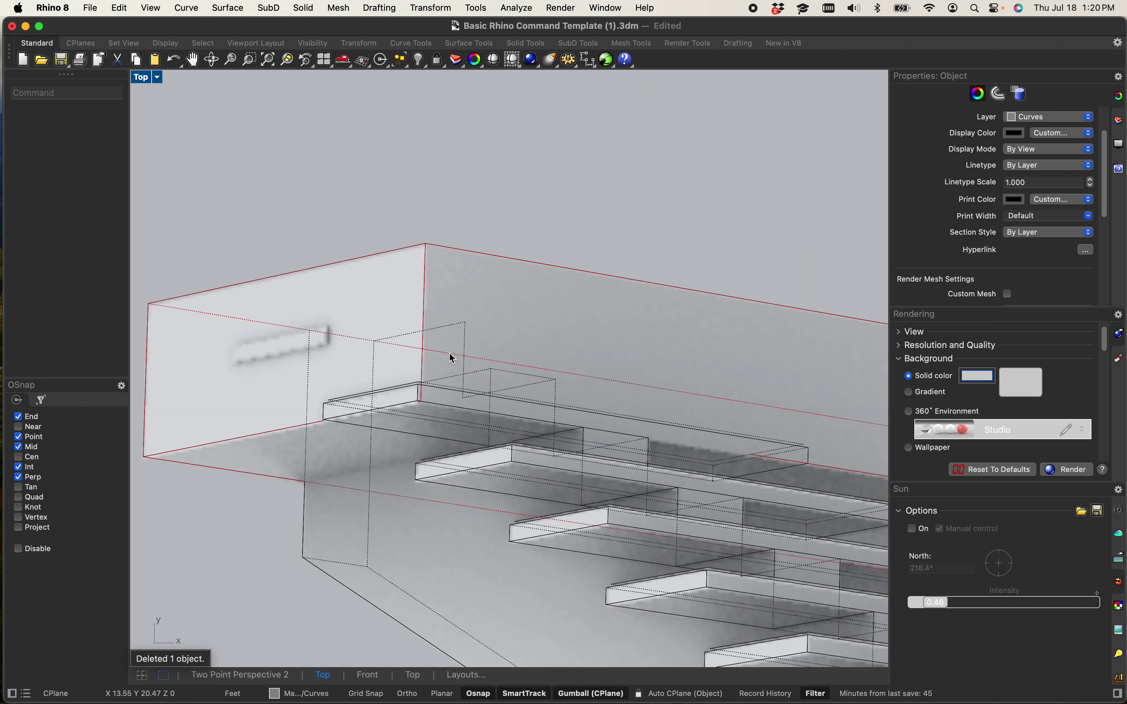
pyautogui.press('Escape')
pyautogui.click(445, 330)
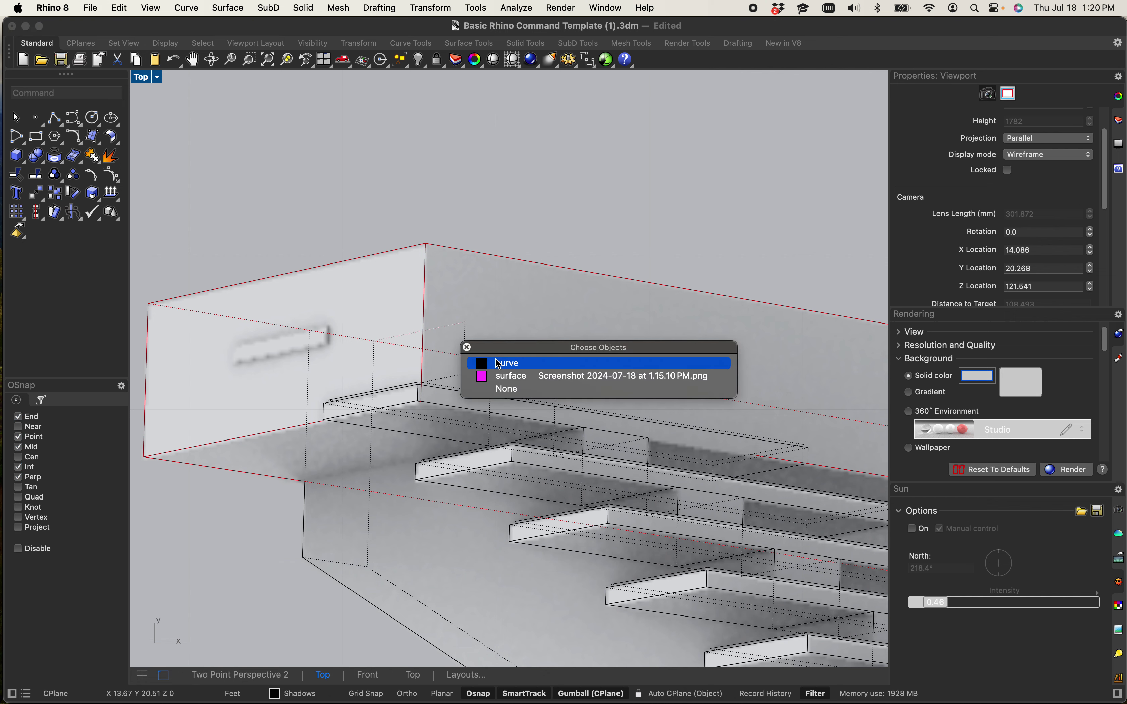
pyautogui.click(495, 362)
pyautogui.click(466, 348)
pyautogui.click(504, 379)
pyautogui.press('Delete')
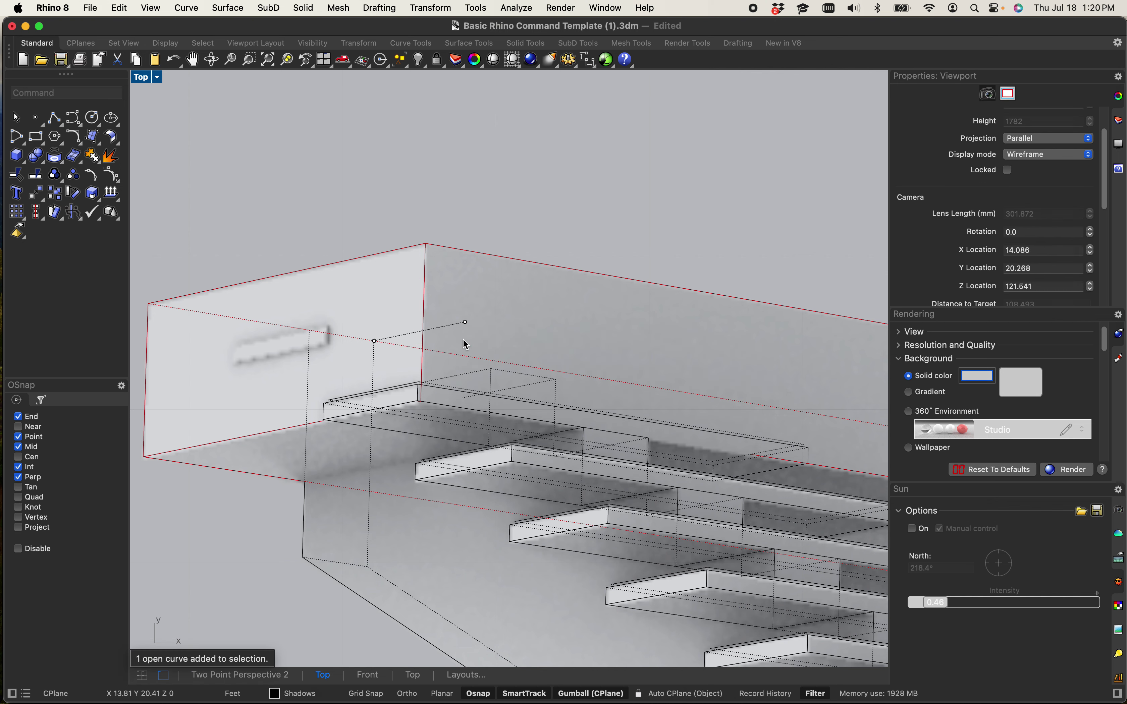
pyautogui.click(450, 323)
# - Delete the screenshot reference image and the dashed curve at the top landing
pyautogui.click(497, 356)
pyautogui.press('Delete')
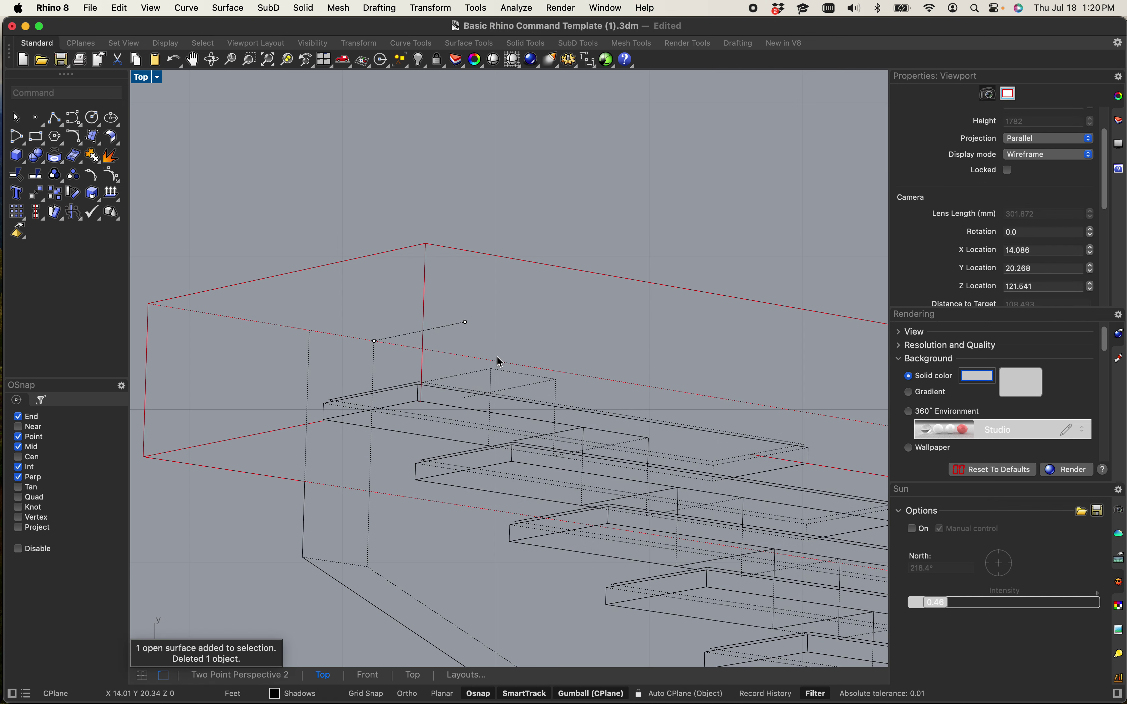
pyautogui.click(442, 329)
pyautogui.click(480, 354)
pyautogui.press('Delete')
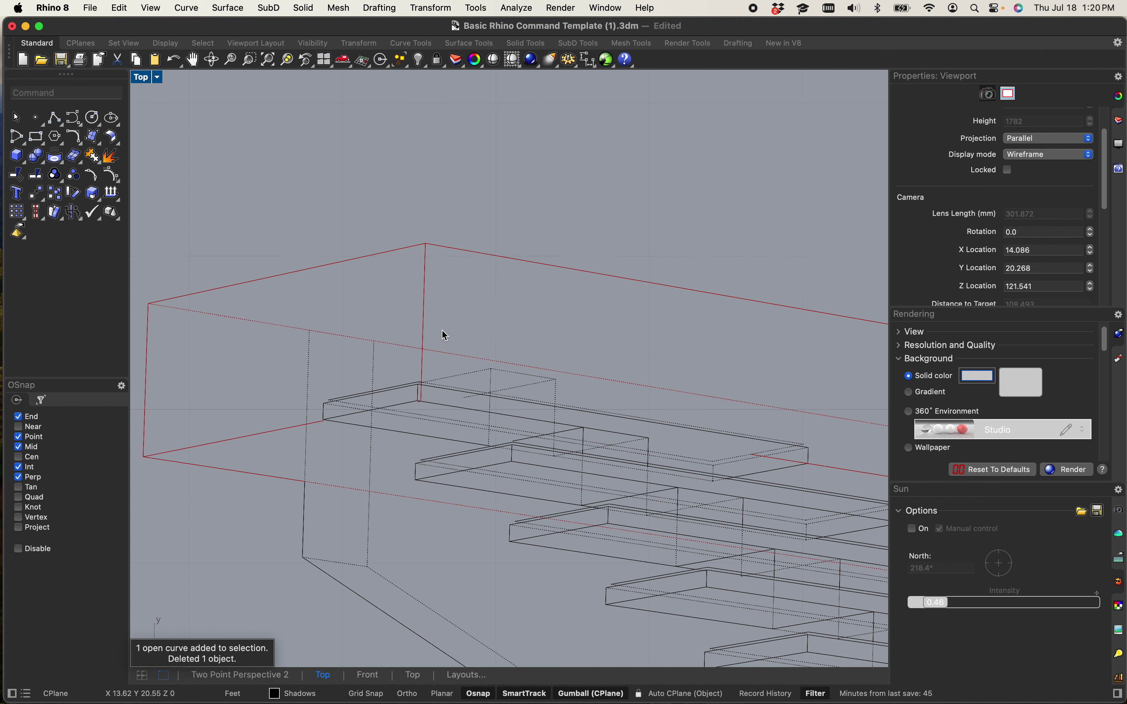
# - Delete the two dashed vertical curves and the leftover group of 19 objects
pyautogui.click(307, 367)
pyautogui.press('Delete')
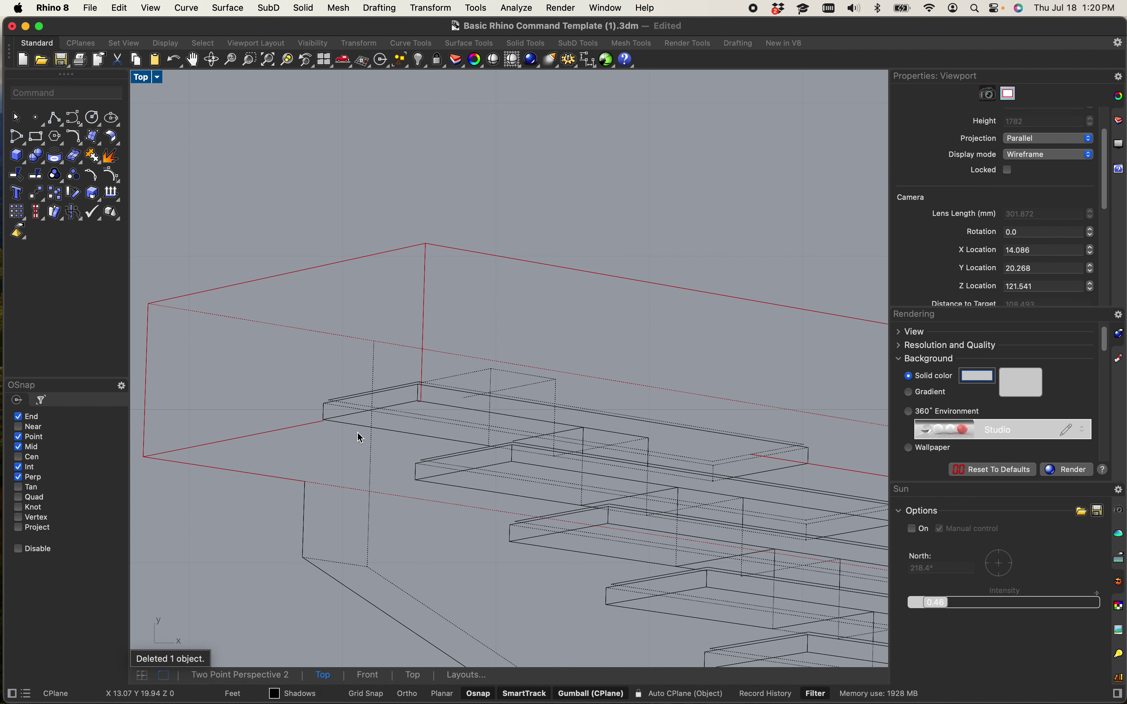
pyautogui.click(374, 470)
pyautogui.press('Delete')
pyautogui.click(331, 401)
pyautogui.press('Delete')
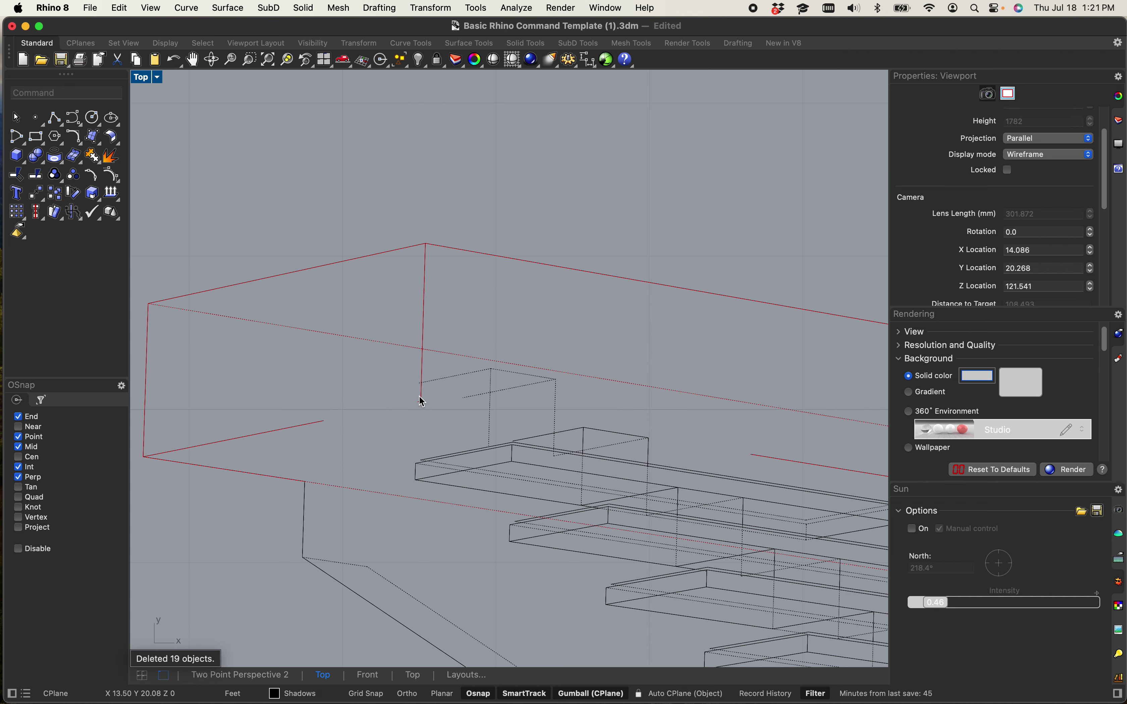
# - Fillet two red outline lines, then undo the resulting rounded arc
pyautogui.write('Fill')
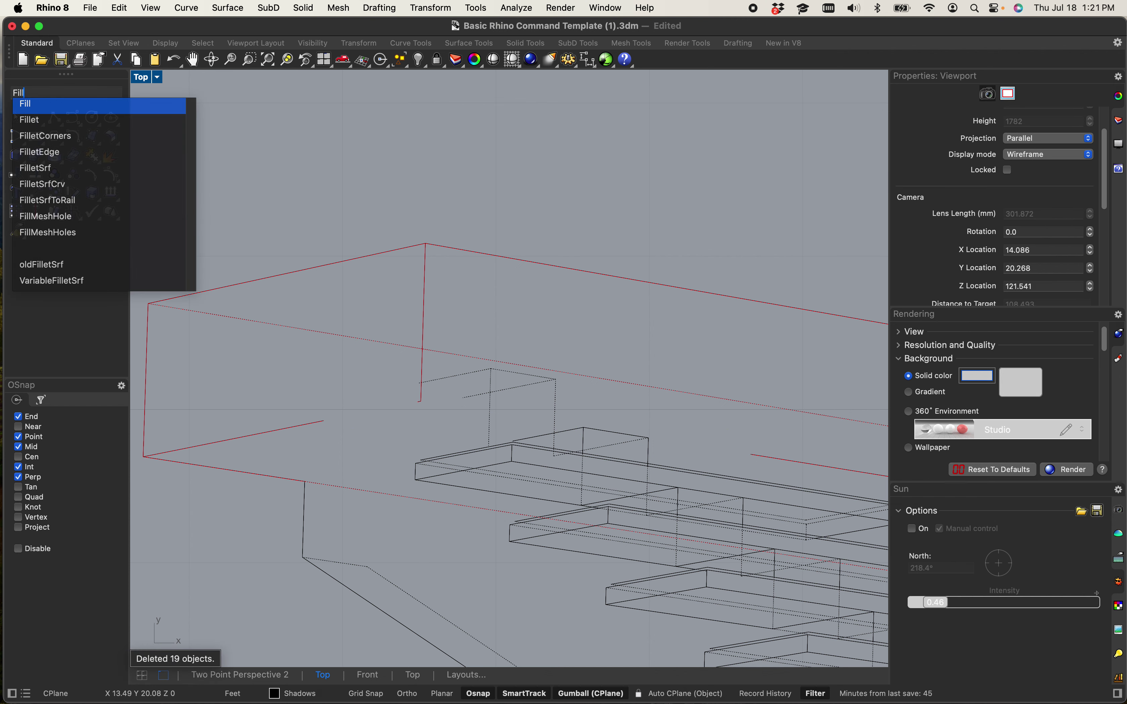
pyautogui.press('Down')
pyautogui.press('Return')
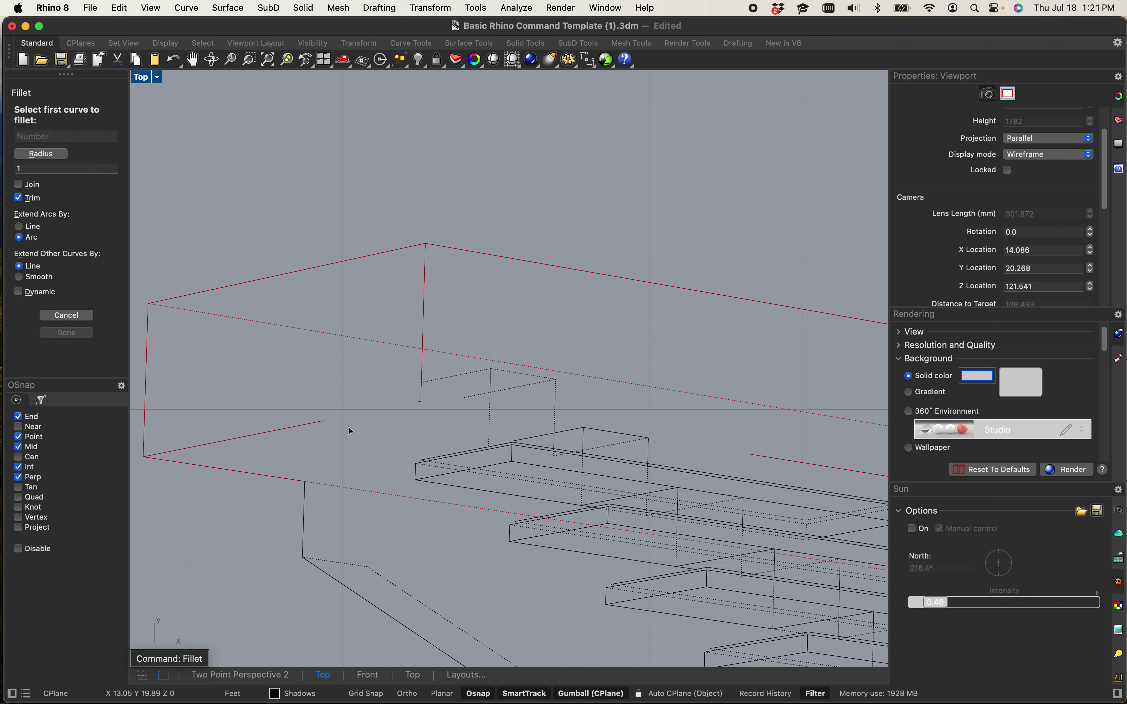
pyautogui.click(297, 428)
pyautogui.click(414, 369)
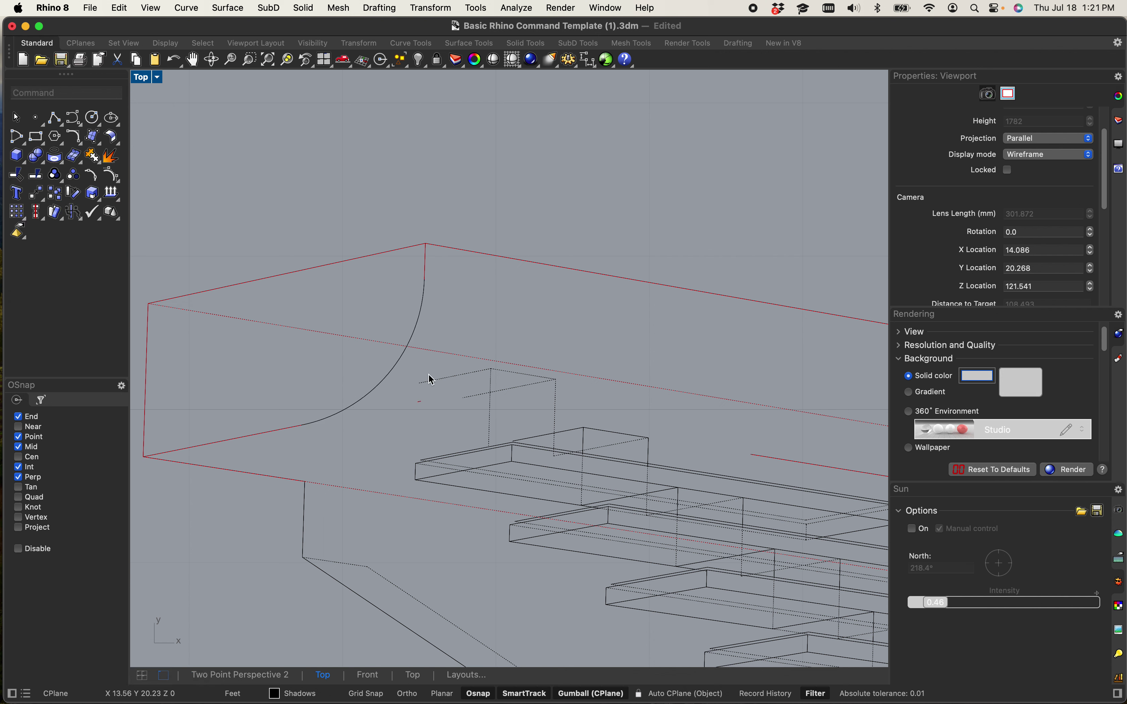
pyautogui.press('super+z')
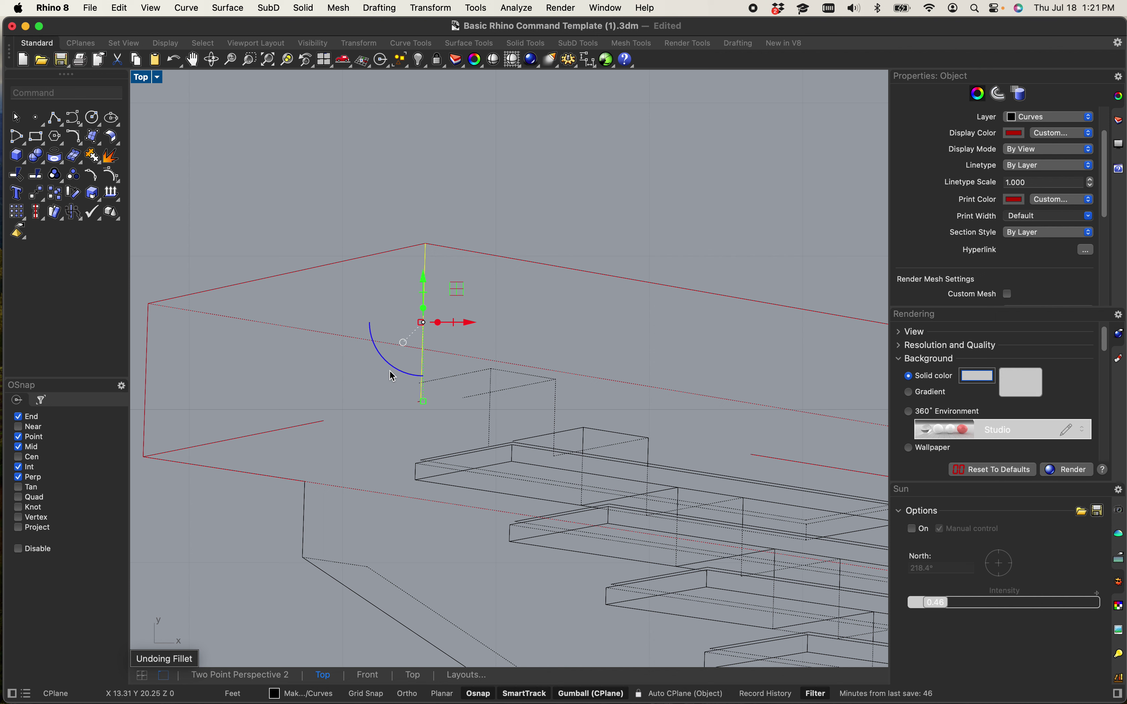
# - Fillet the red outline lines with radius 0 into two sharp corners
pyautogui.press('Return')
pyautogui.click(53, 169)
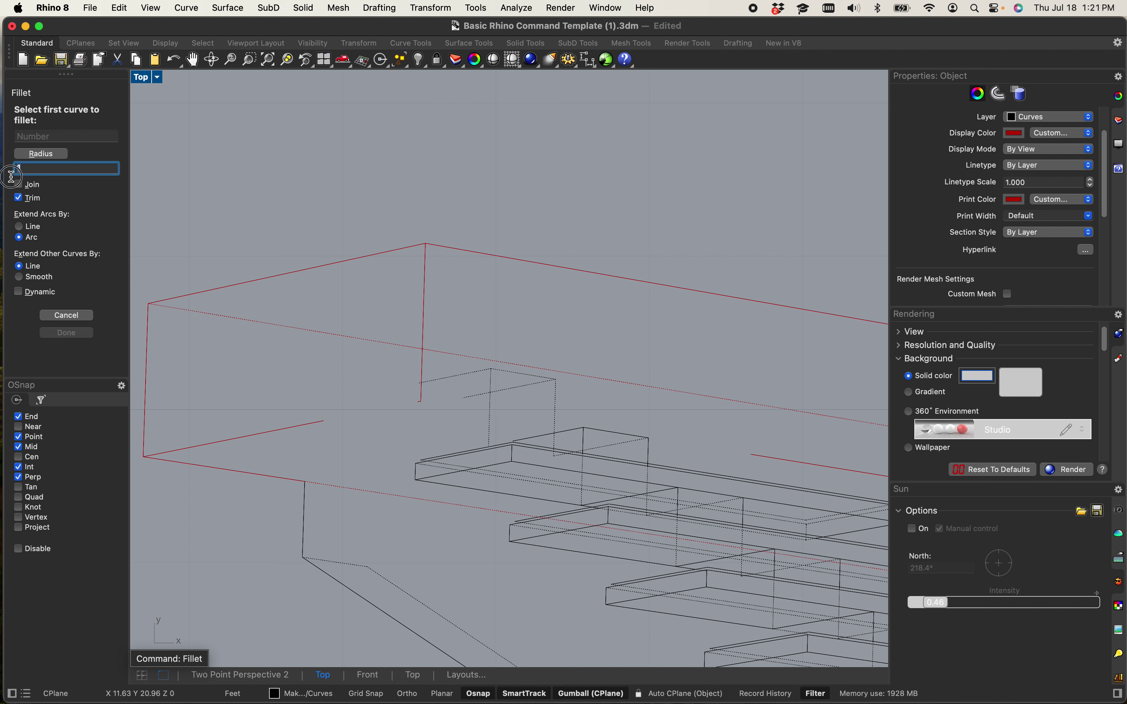
pyautogui.press('Return')
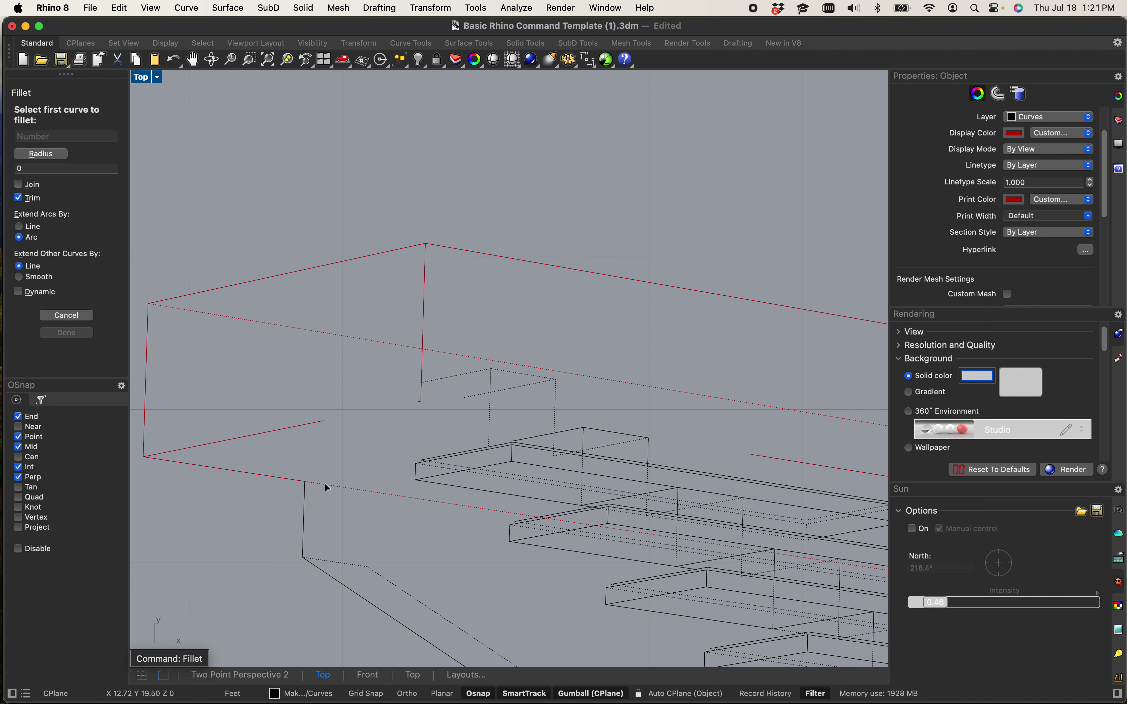
pyautogui.click(294, 423)
pyautogui.click(421, 380)
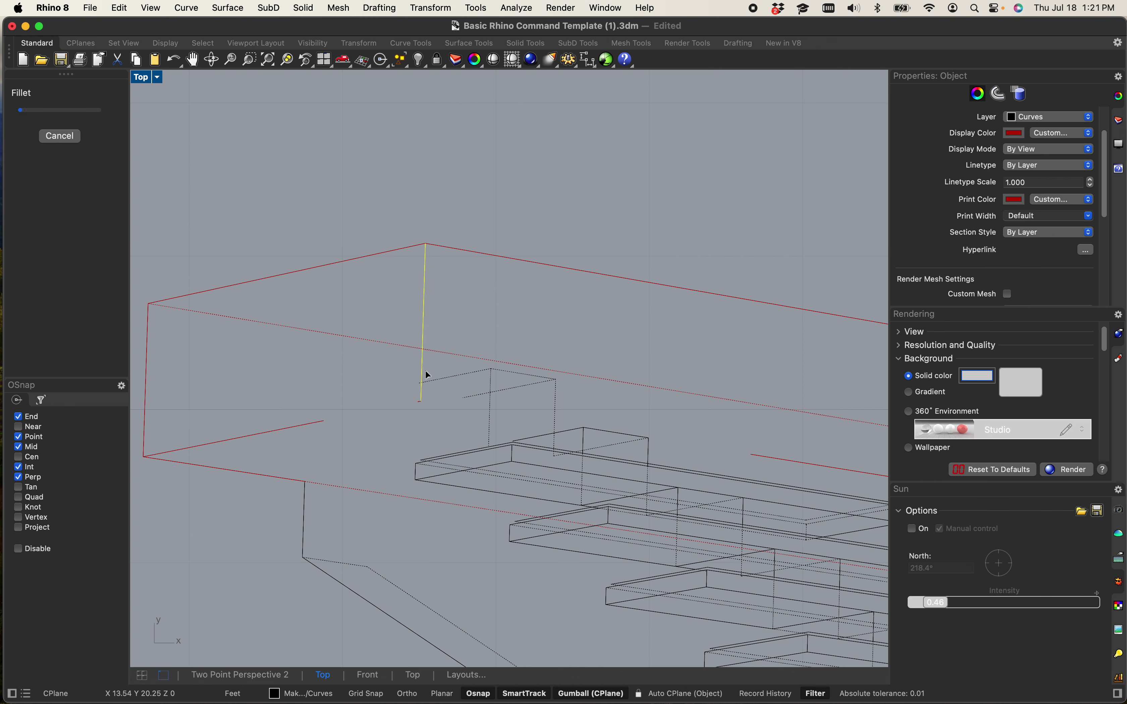
pyautogui.click(421, 392)
pyautogui.click(773, 459)
pyautogui.scroll(6, 719, 452)
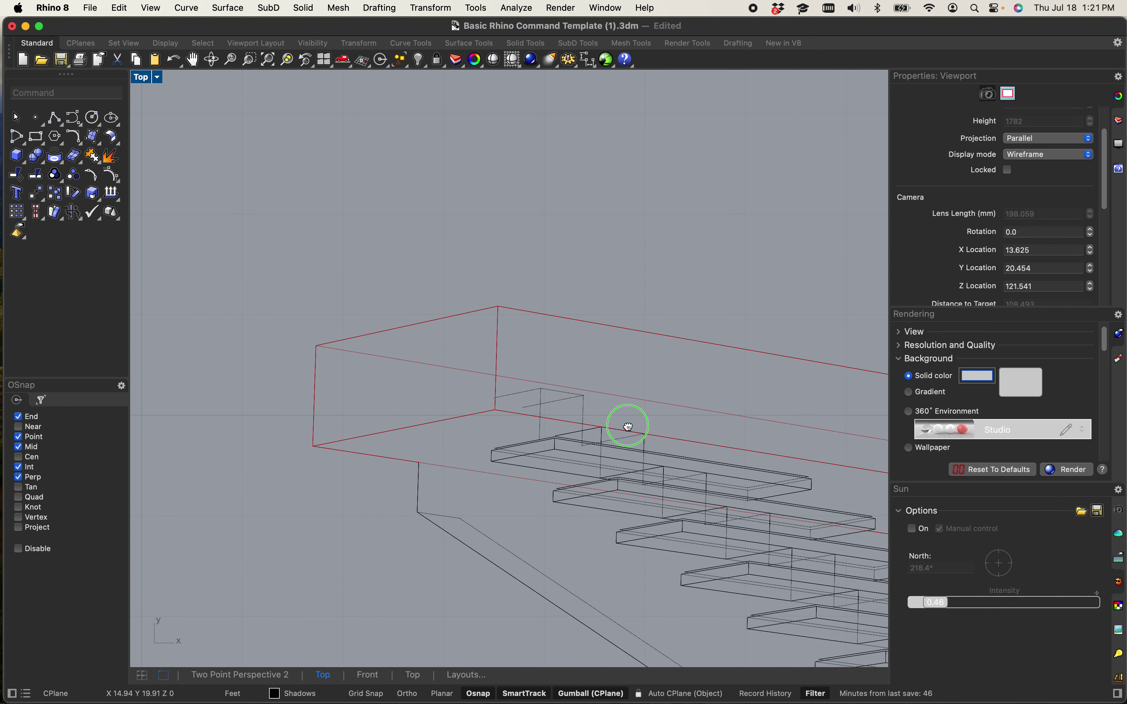
# - Delete the leftover arc, the short and vertical dashed lines, and two remaining dashed curves
pyautogui.click(445, 375)
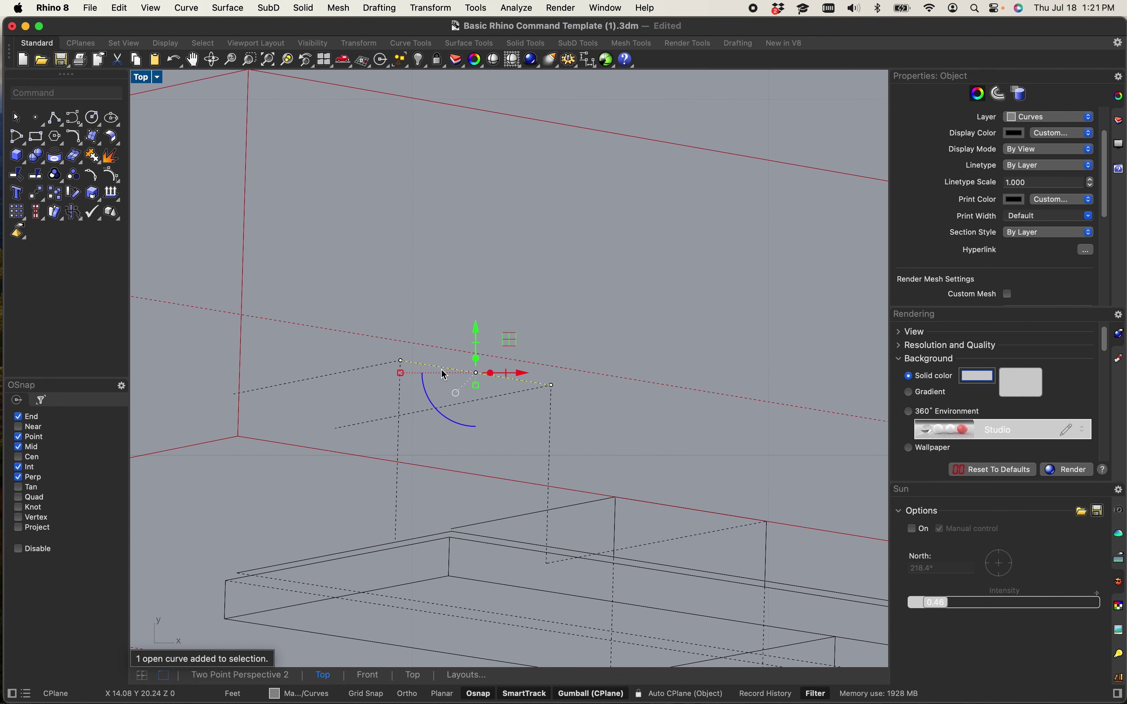
pyautogui.press('Delete')
pyautogui.click(345, 375)
pyautogui.press('Delete')
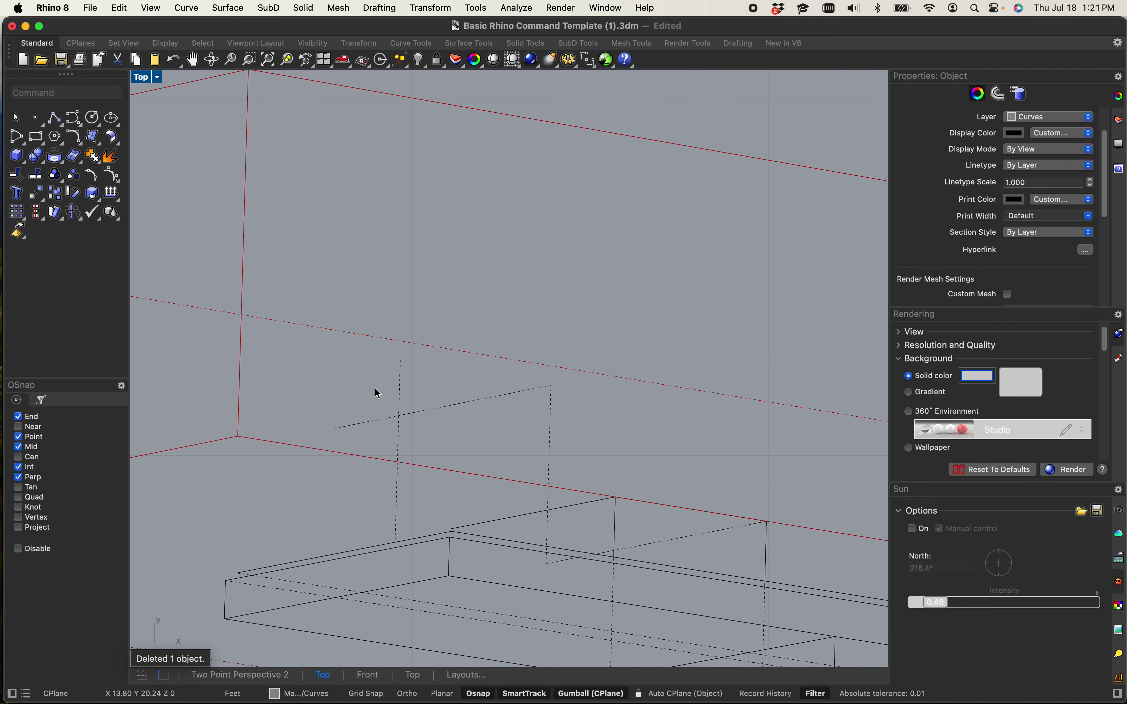
pyautogui.click(402, 396)
pyautogui.press('Delete')
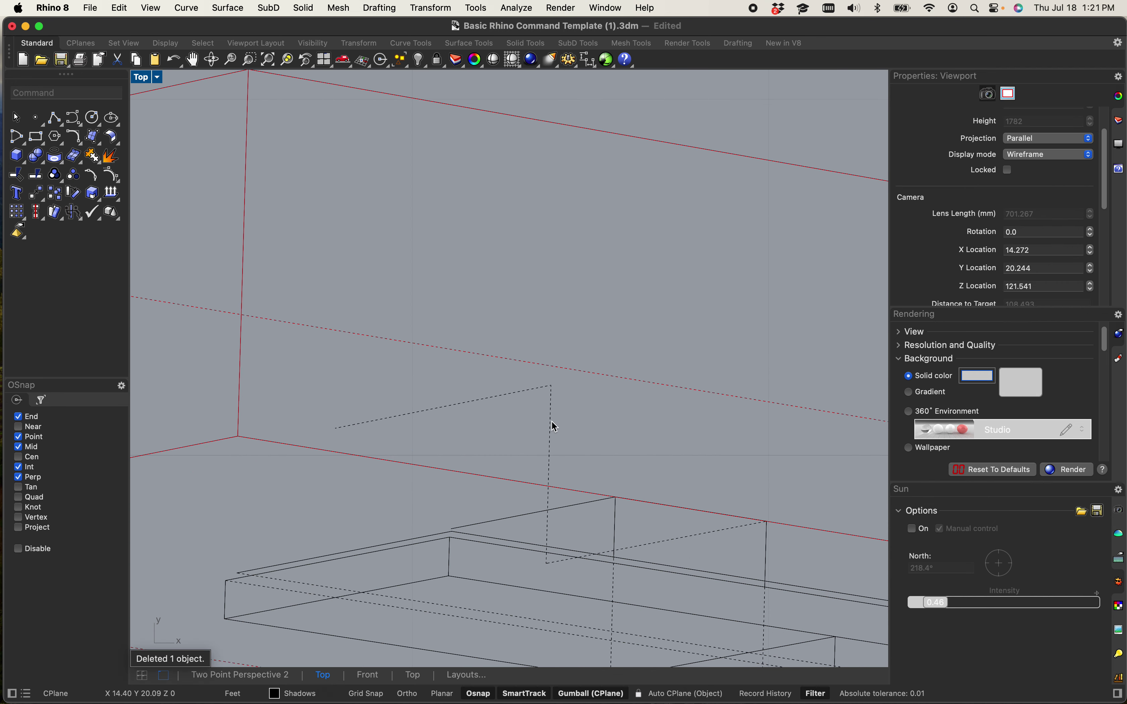
pyautogui.moveTo(544, 421); pyautogui.dragTo(493, 393)
pyautogui.press('Delete')
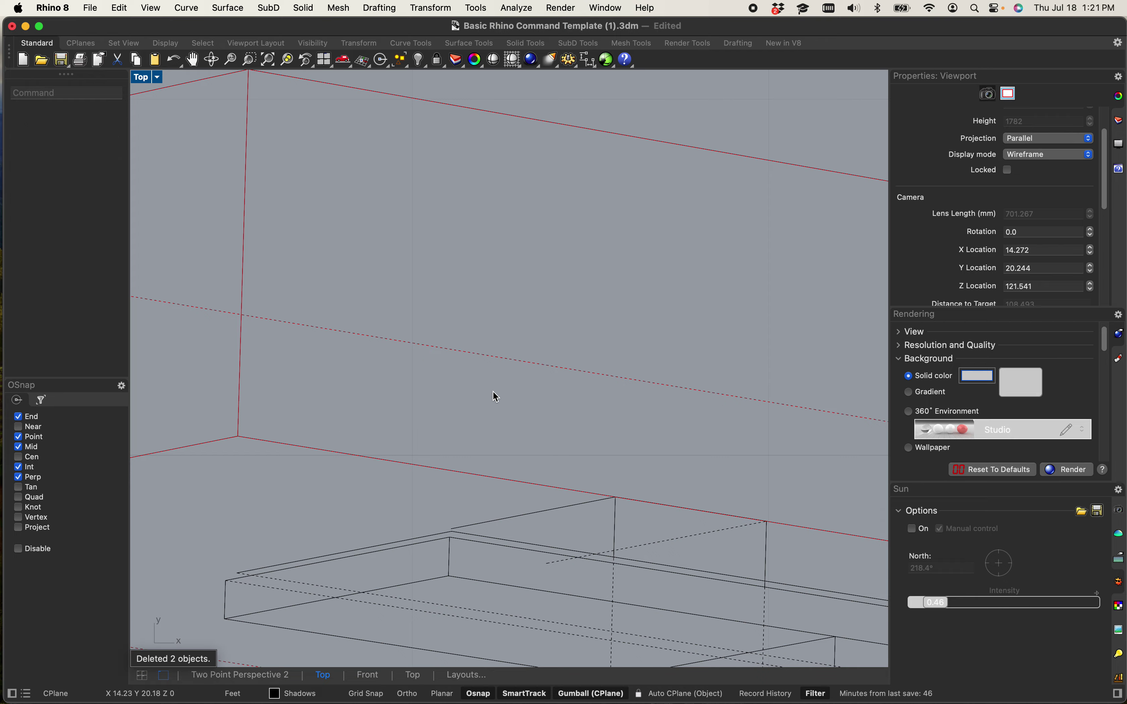
# - Zoom and pan around the staircase and tower to check the cleaned-up drawing
pyautogui.scroll(-5, 495, 395)
pyautogui.scroll(2, 501, 395)
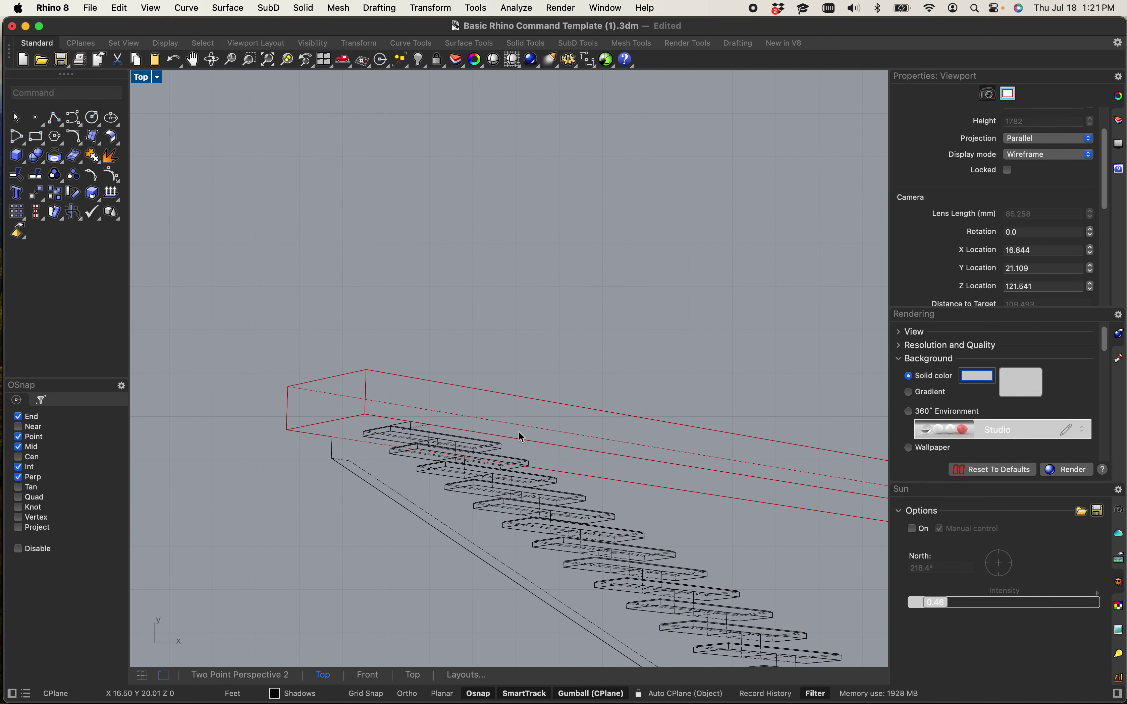
pyautogui.scroll(5, 515, 435)
pyautogui.scroll(-6, 526, 387)
pyautogui.scroll(4, 281, 407)
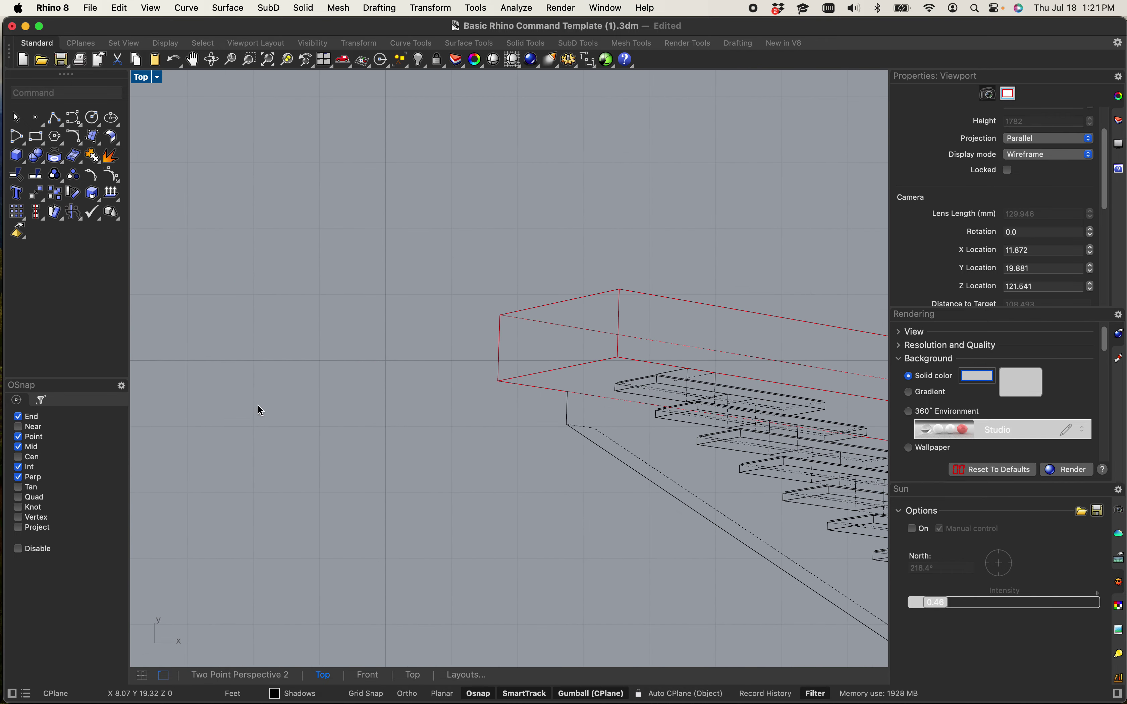
pyautogui.scroll(5, 269, 359)
pyautogui.scroll(-5, 349, 383)
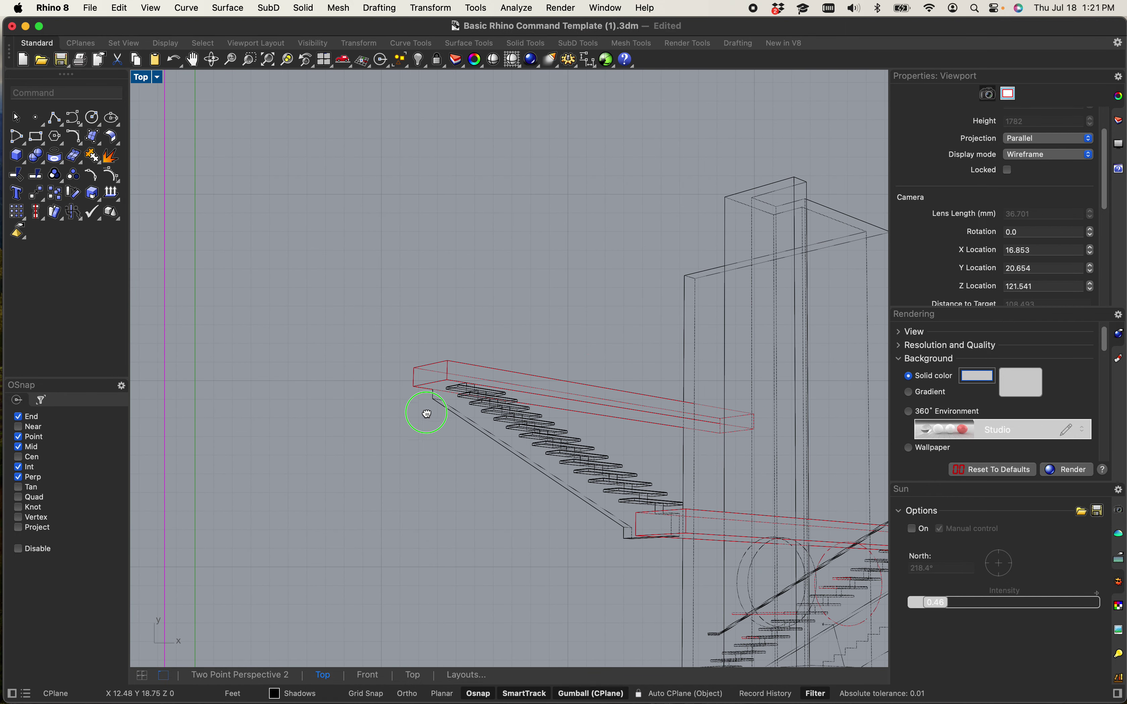
pyautogui.moveTo(428, 408); pyautogui.dragTo(317, 388, button='right')
pyautogui.scroll(5, 480, 492)
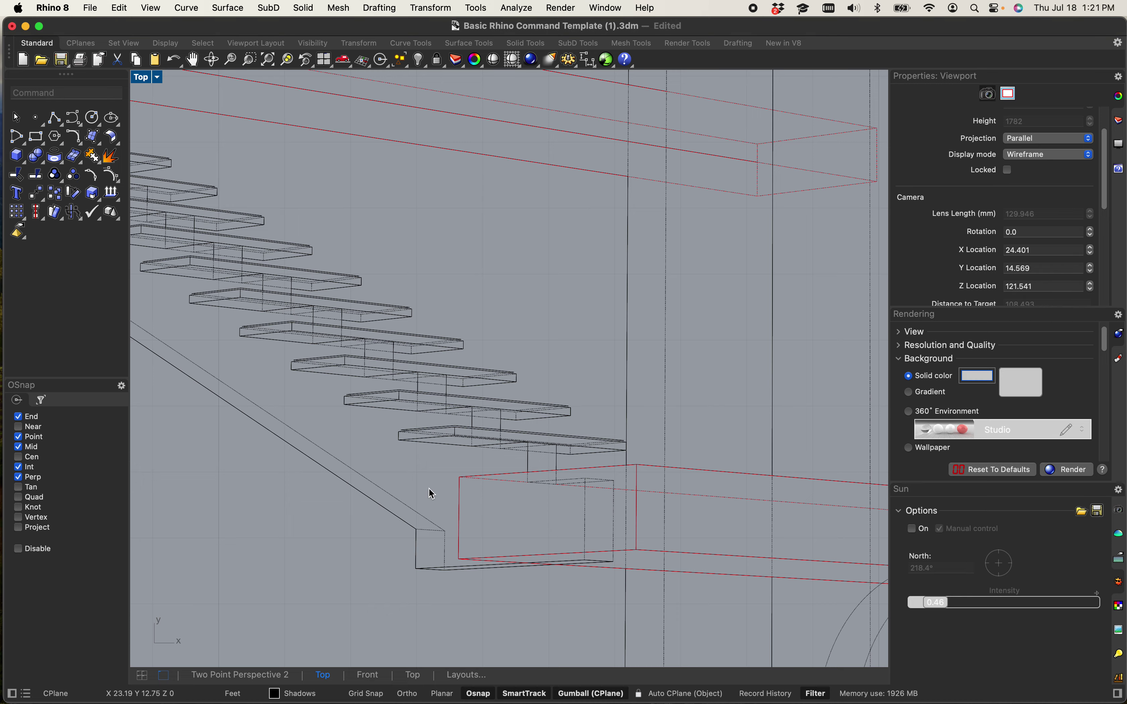
pyautogui.scroll(-6, 410, 438)
pyautogui.scroll(-3, 437, 457)
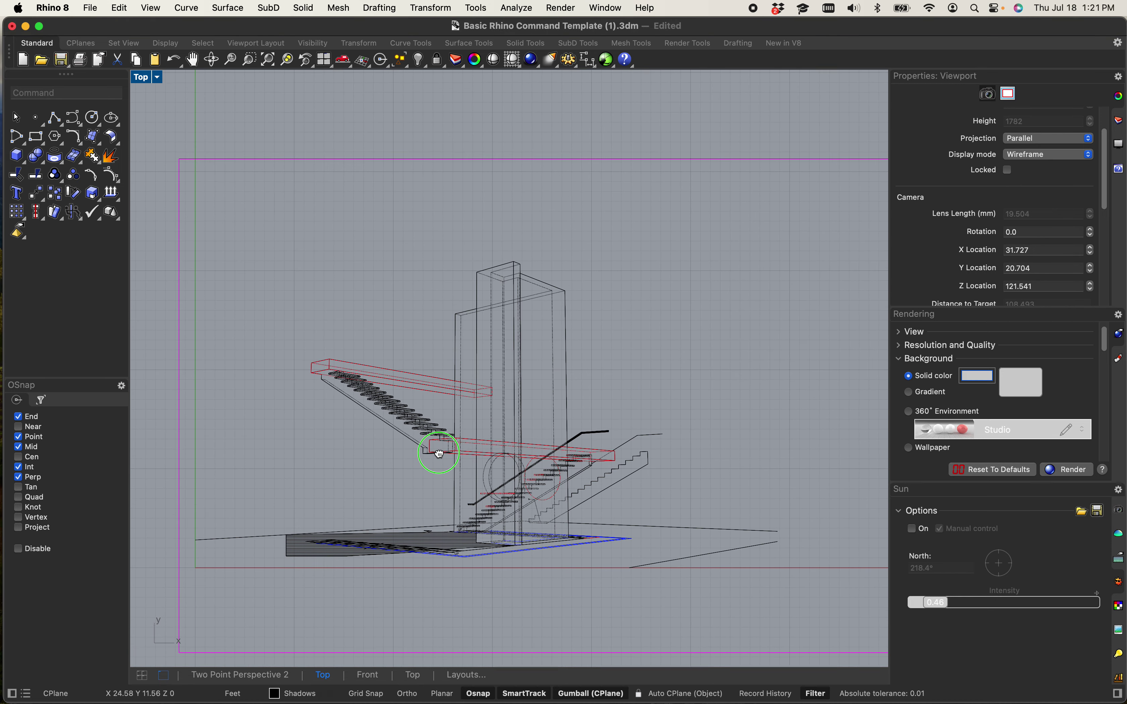
pyautogui.scroll(9, 315, 526)
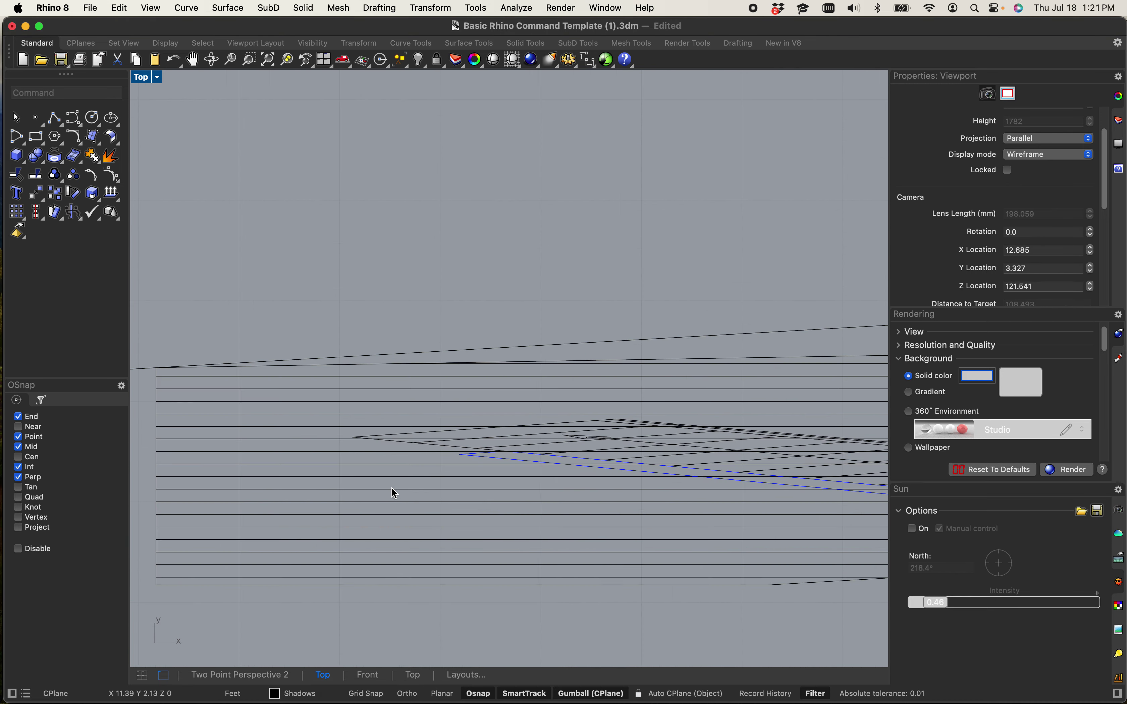
# - Select the shadow hatch under the stairs and browse its hatch patterns without changing them
pyautogui.scroll(-3, 347, 484)
pyautogui.click(347, 484)
pyautogui.scroll(-5, 347, 483)
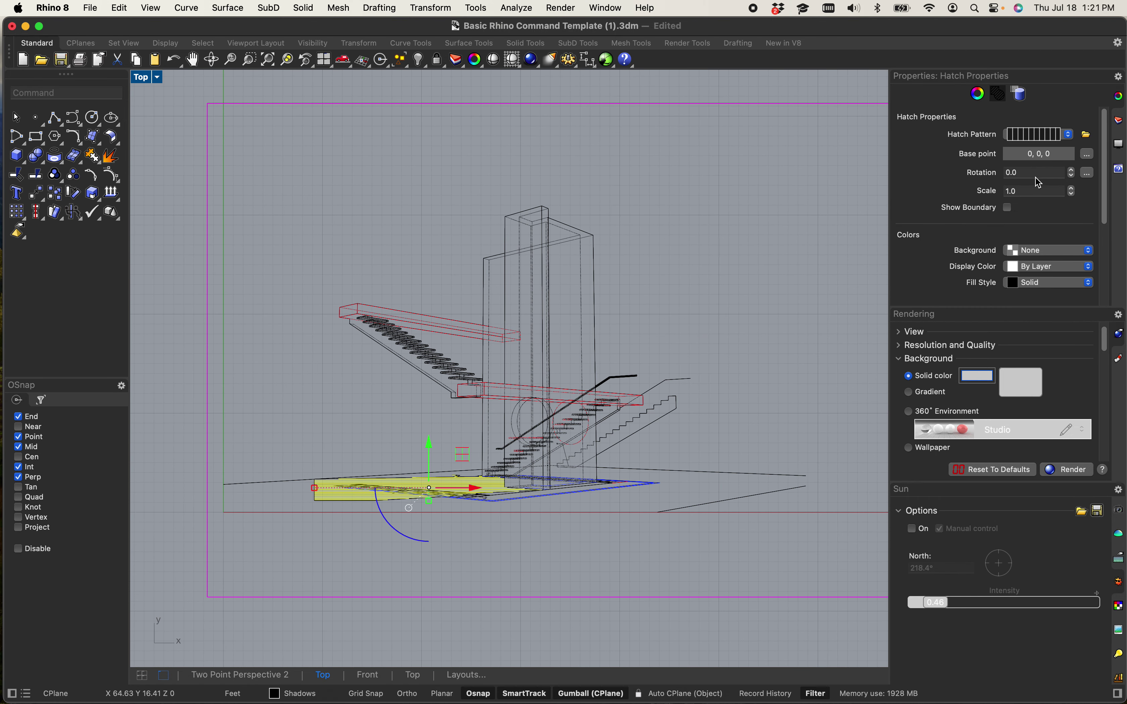
pyautogui.click(1033, 140)
pyautogui.click(1034, 140)
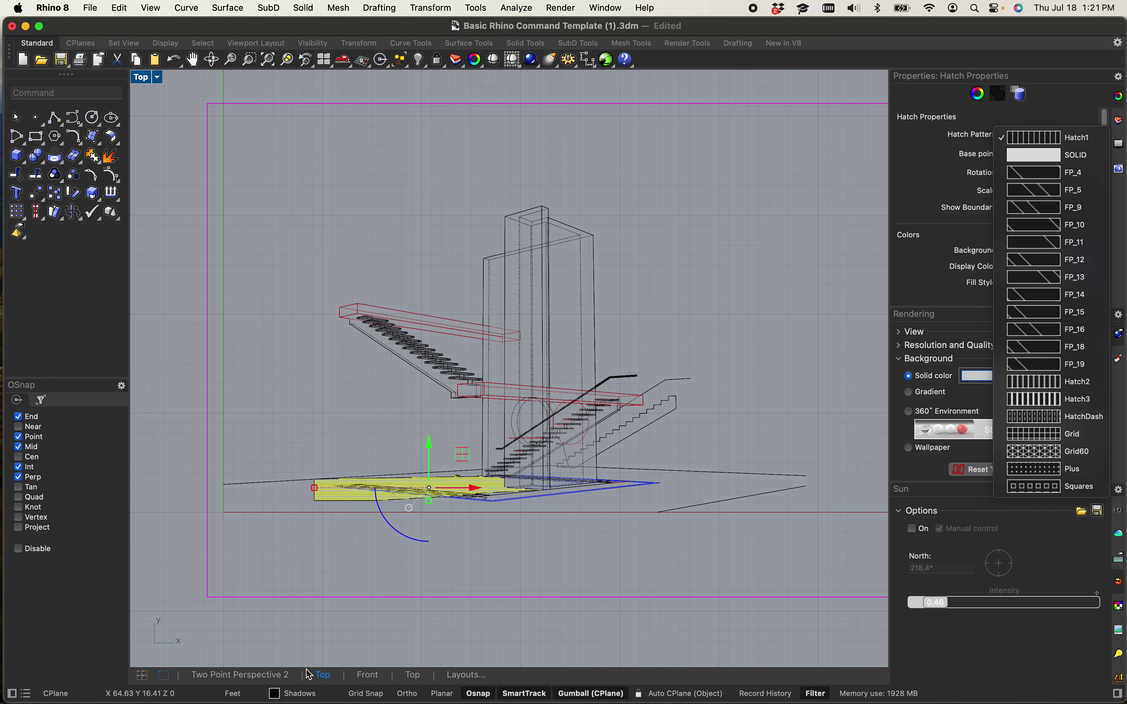
pyautogui.click(154, 576)
pyautogui.scroll(5, 460, 516)
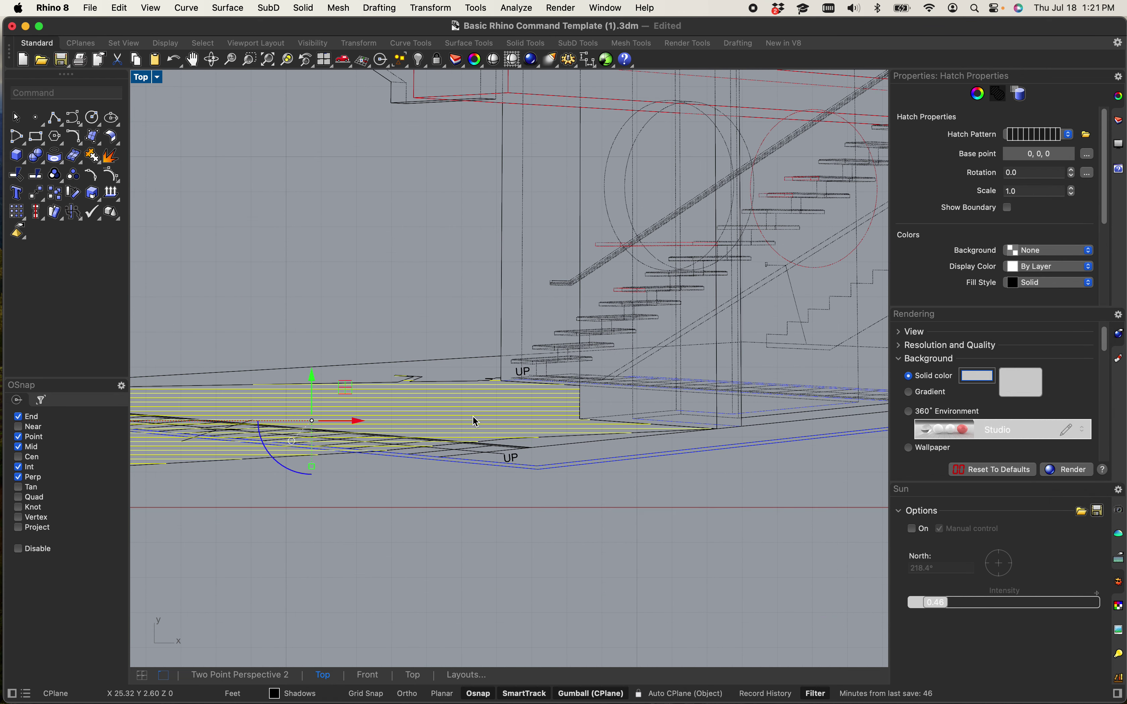
pyautogui.click(383, 576)
# - Change the shadow hatch's pattern to SOLID so it fills in black
pyautogui.scroll(6, 450, 406)
pyautogui.click(451, 405)
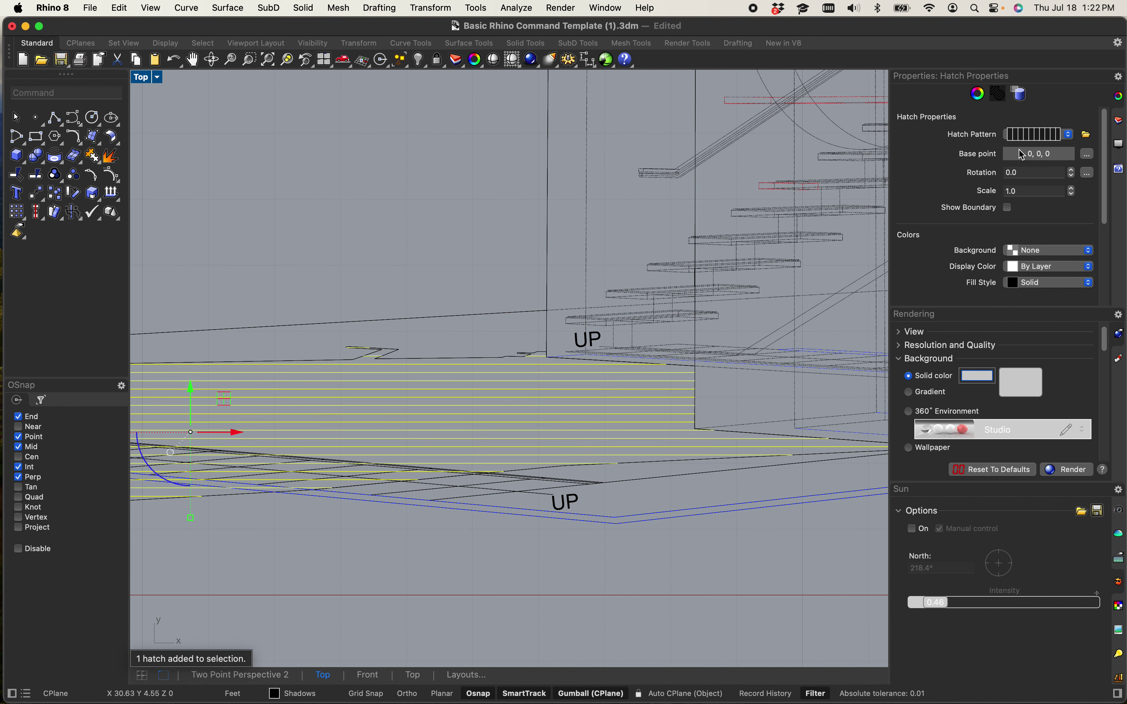
pyautogui.click(1071, 138)
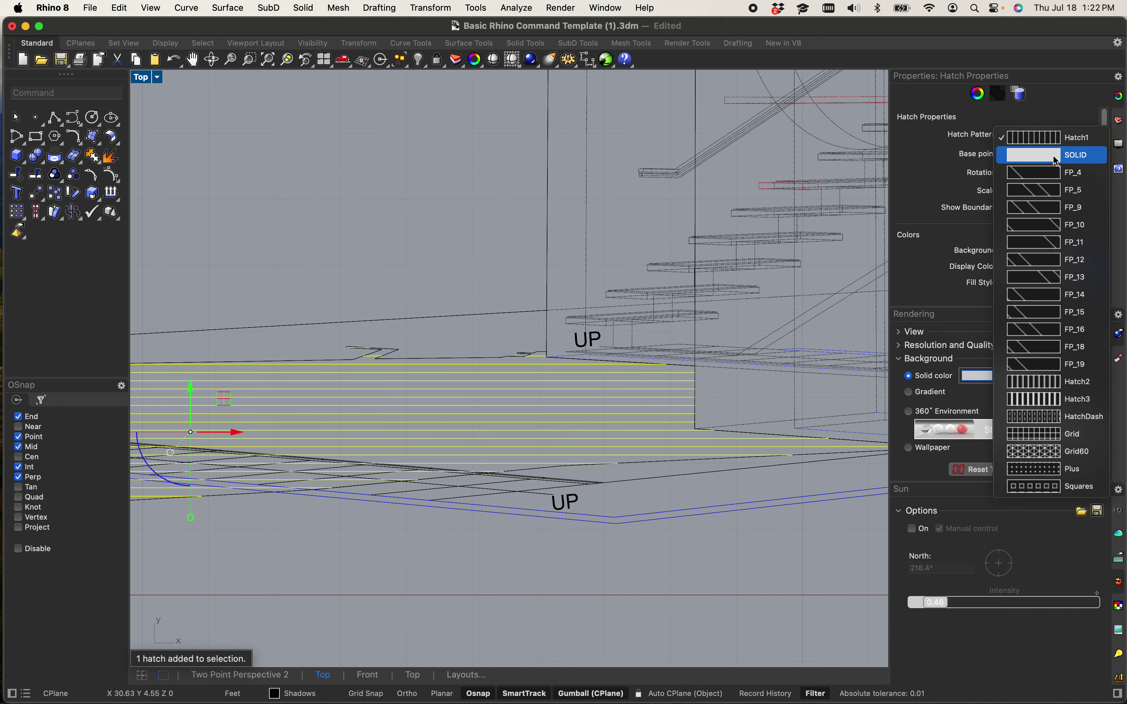
pyautogui.click(1071, 155)
pyautogui.click(274, 244)
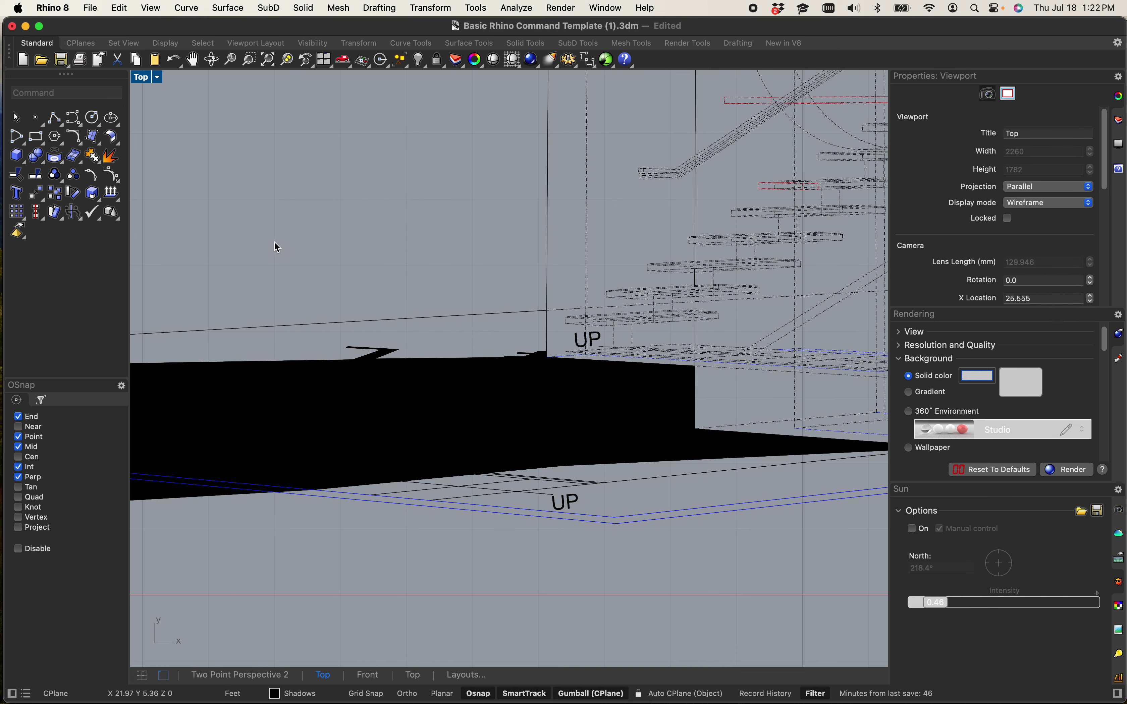
pyautogui.scroll(-10, 294, 247)
pyautogui.scroll(5, 446, 476)
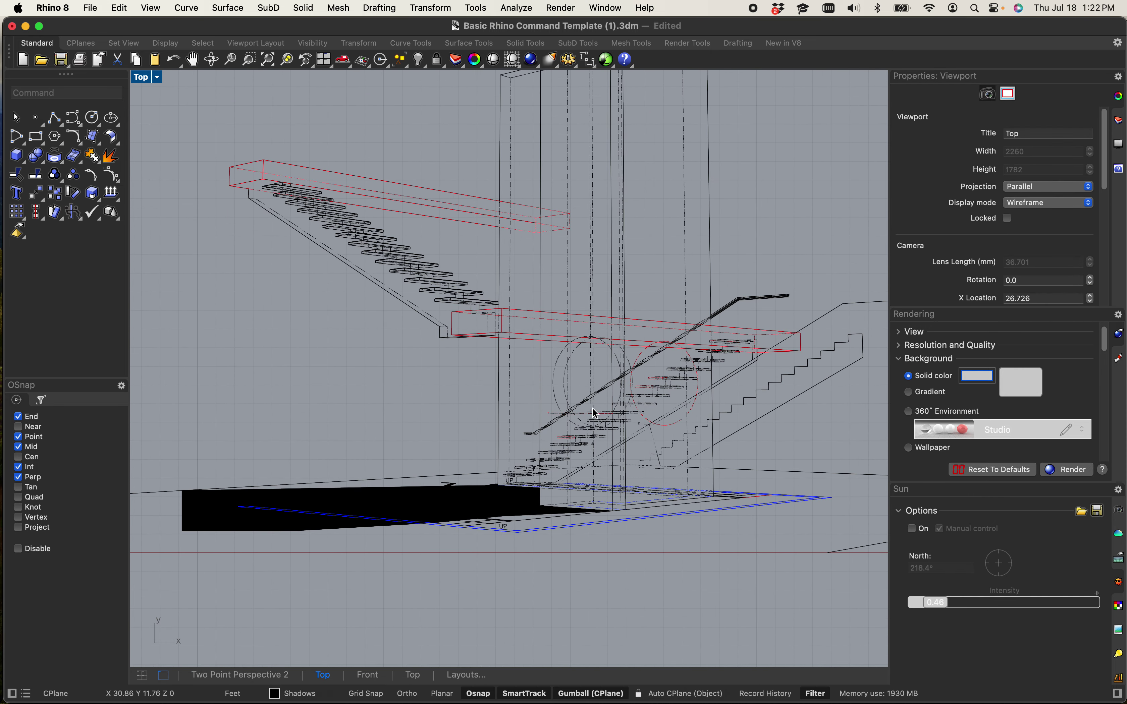
# - Select all drawing objects and export them as Test part 3.3dm on the Desktop
pyautogui.scroll(-8, 422, 315)
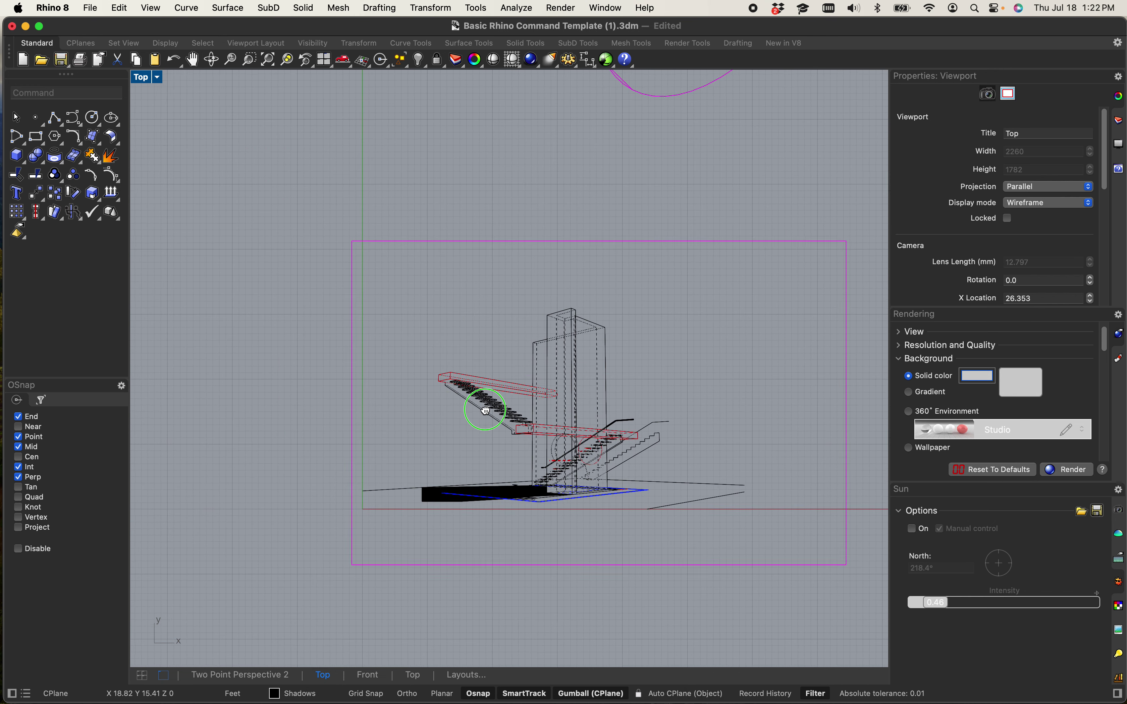
pyautogui.moveTo(825, 588)
pyautogui.mouseDown()
pyautogui.moveTo(171, 164)
pyautogui.moveTo(201, 171)
pyautogui.moveTo(191, 158)
pyautogui.mouseUp()
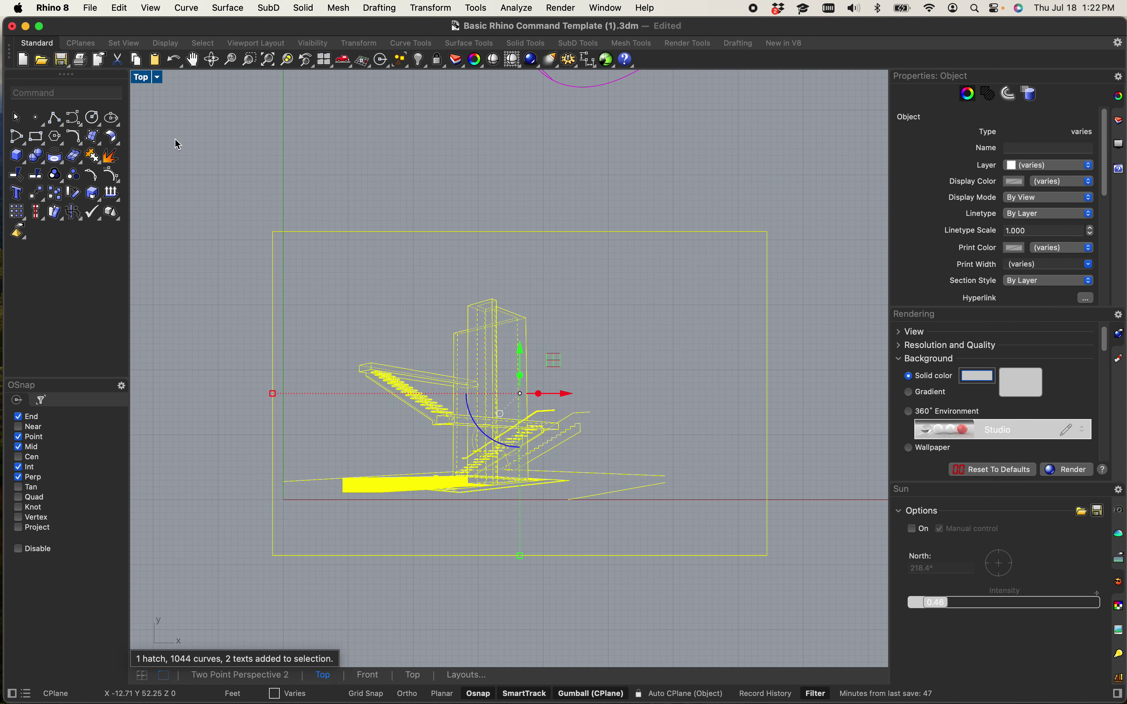
pyautogui.click(90, 8)
pyautogui.click(133, 285)
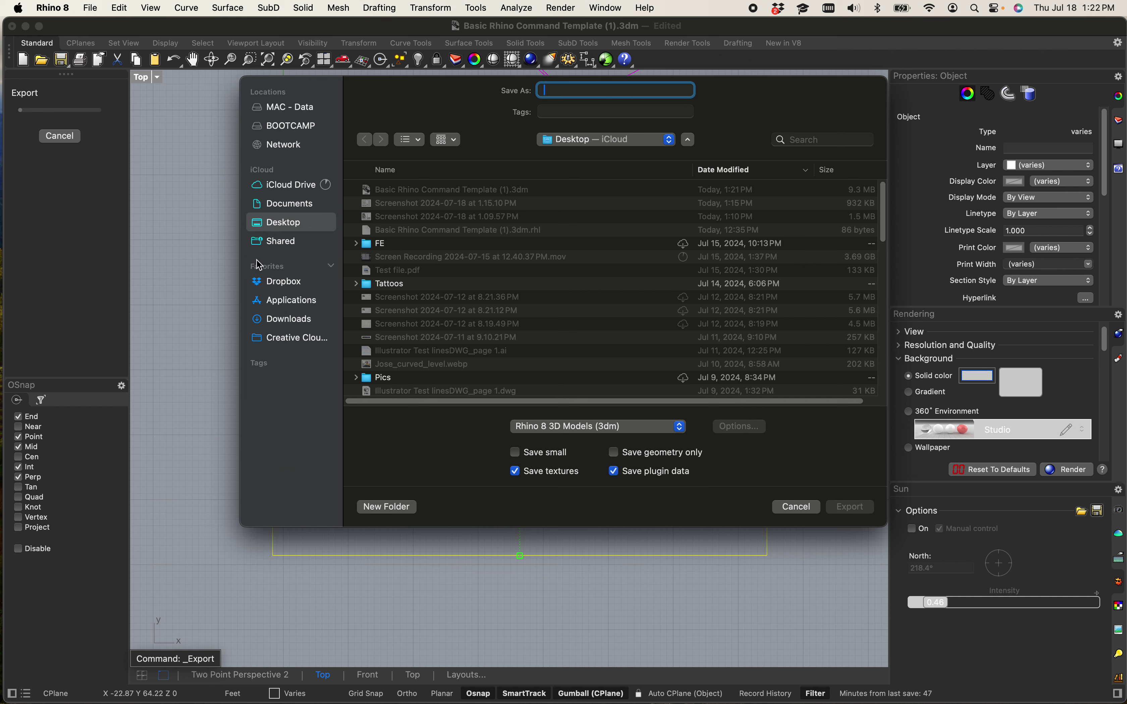
pyautogui.write('Test part 3')
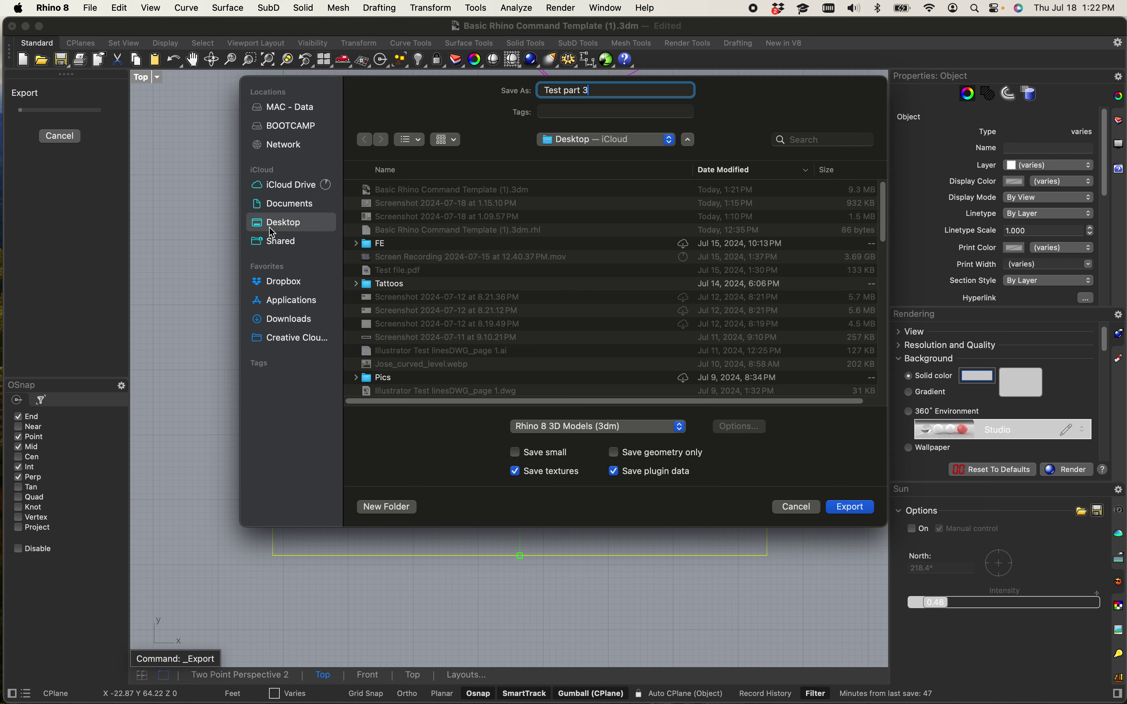
pyautogui.click(851, 507)
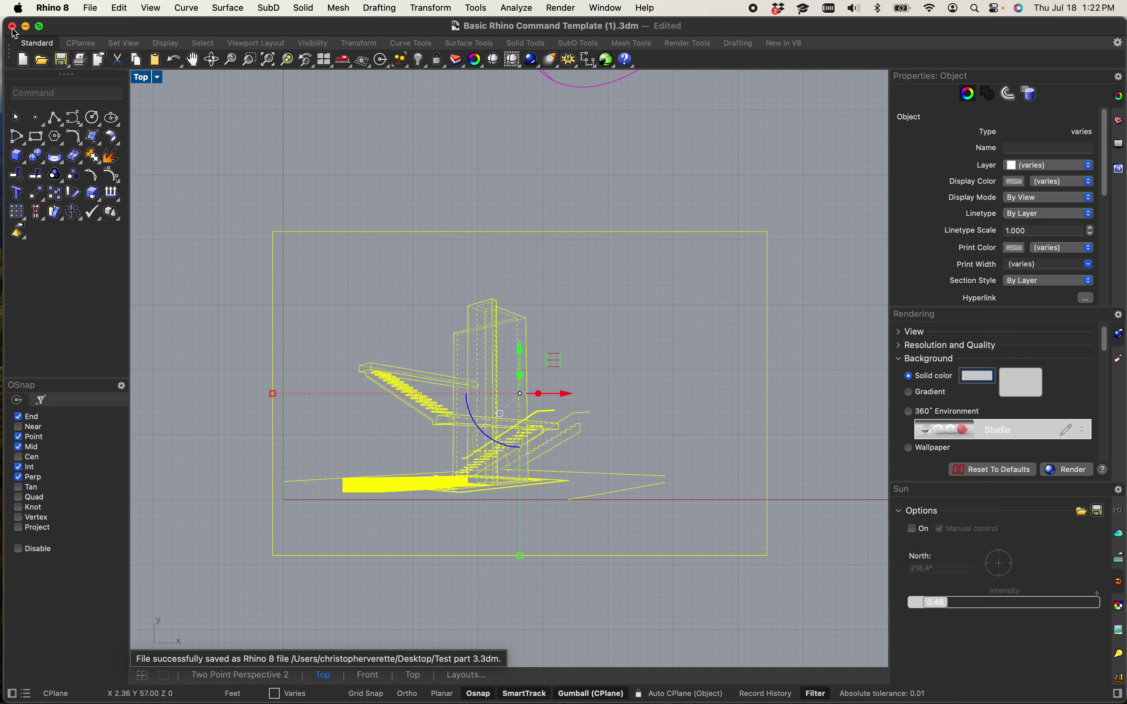
# - Minimize the Rhino window to reveal the desktop
pyautogui.click(26, 27)
pyautogui.click(368, 375)
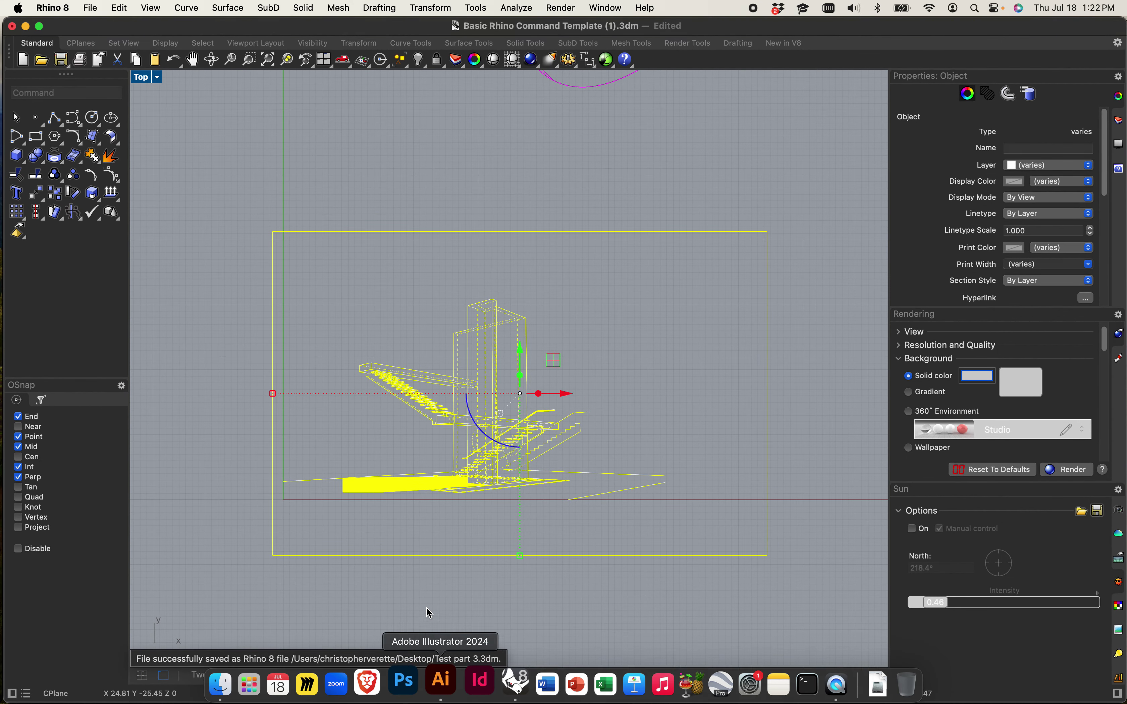
pyautogui.click(25, 27)
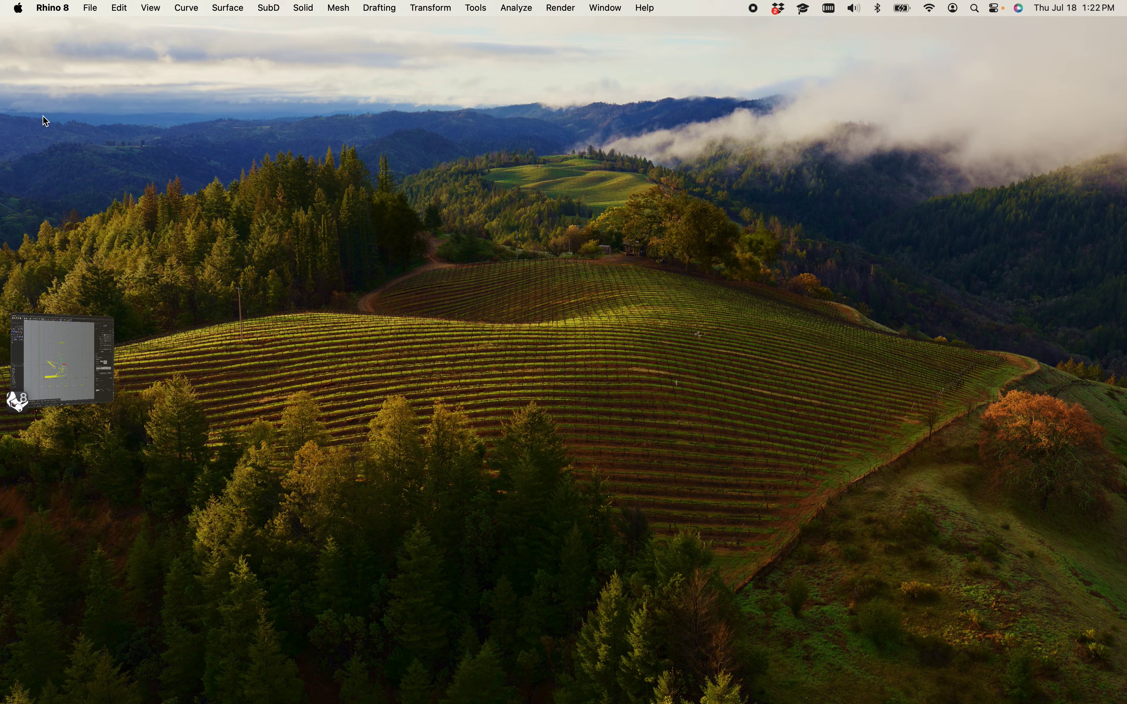
# - Launch Illustrator to its Home screen, then bring the Rhino stair model back
pyautogui.moveTo(337, 698)
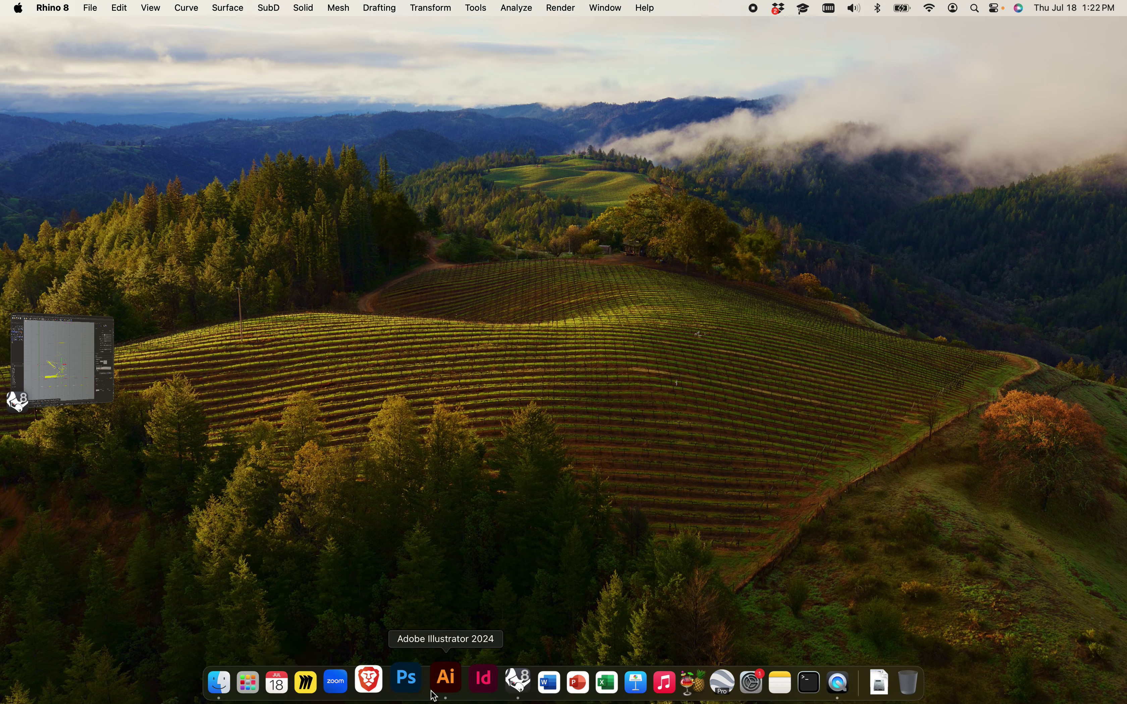
pyautogui.click(451, 685)
pyautogui.click(450, 685)
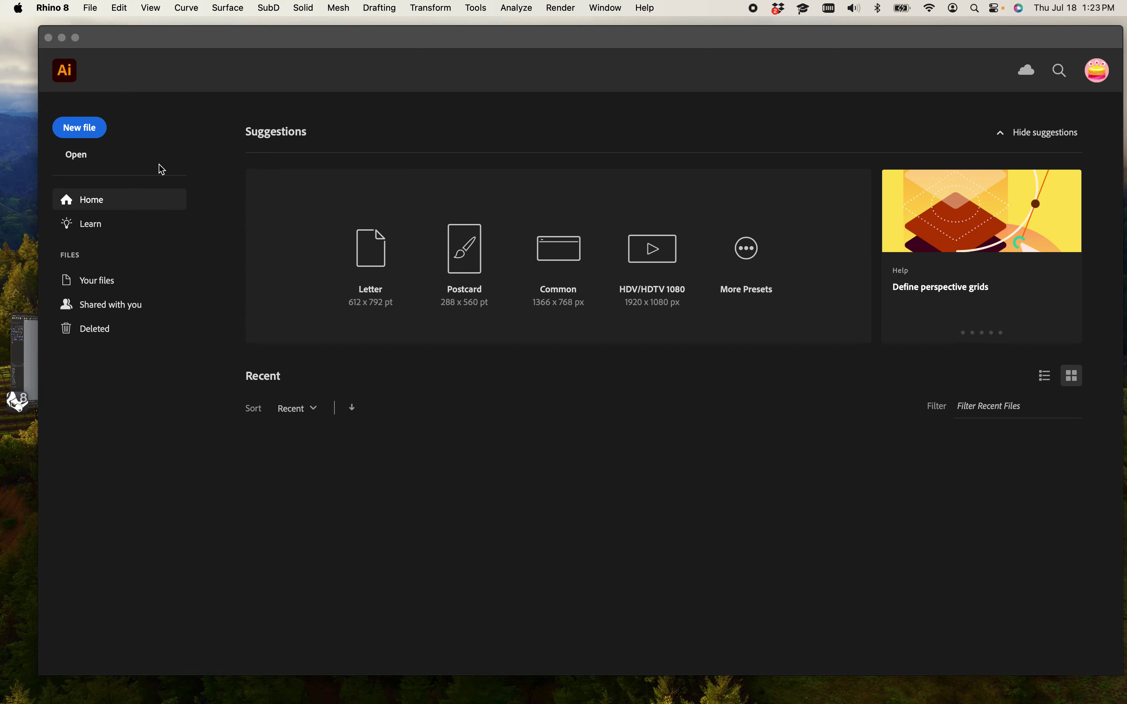
pyautogui.click(83, 164)
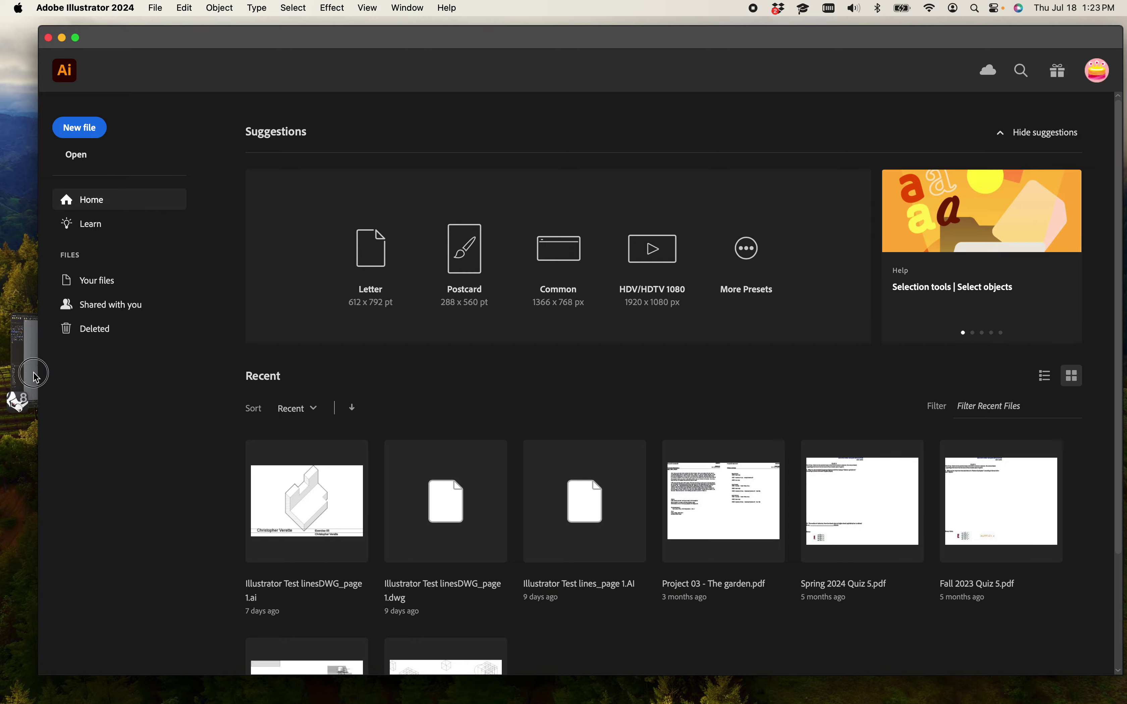
pyautogui.click(23, 375)
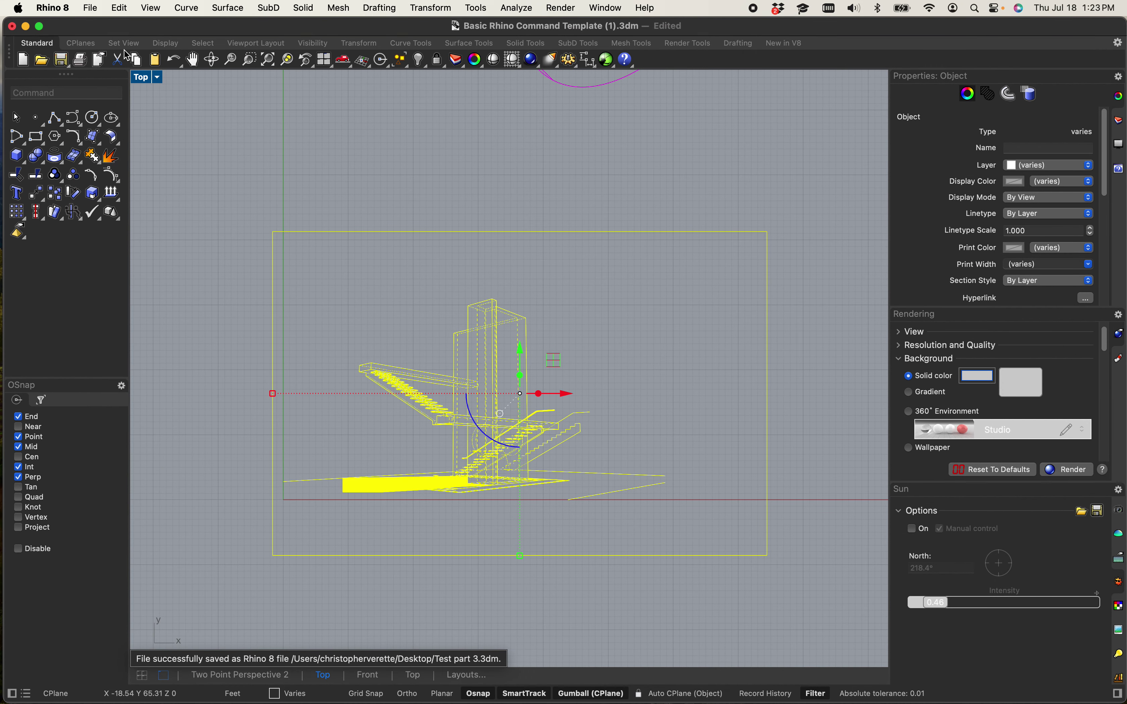
# - Export the selected linework as AutoCAD DWG 'Test part 3' with default export settings
pyautogui.click(90, 8)
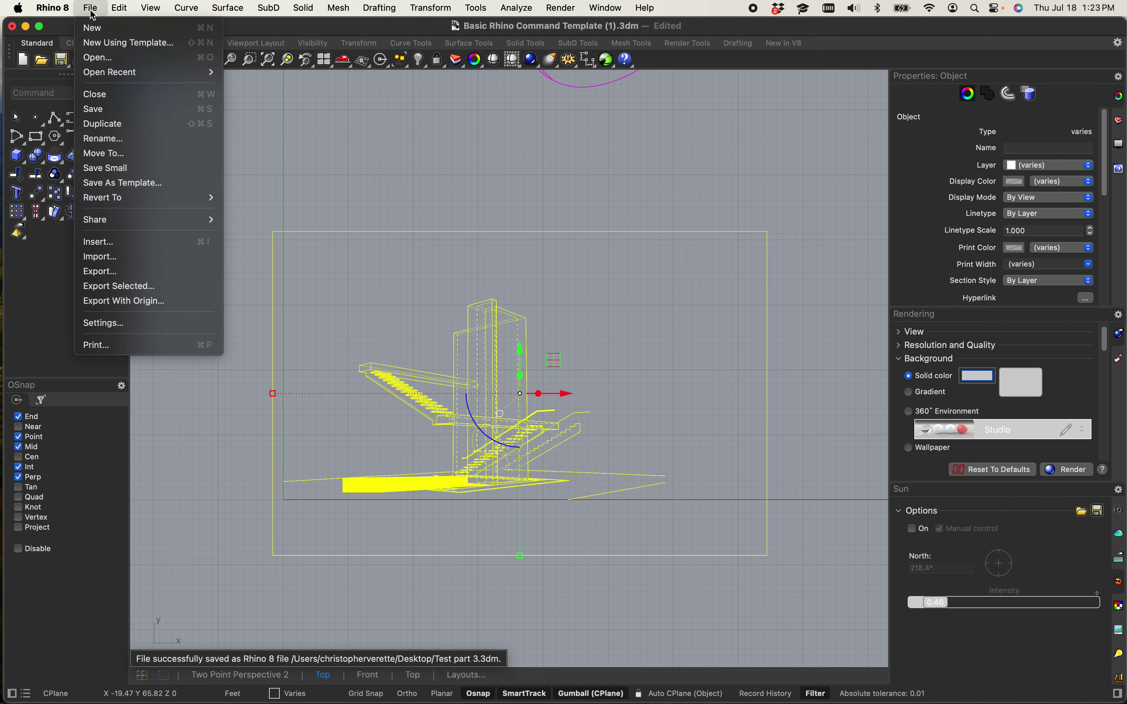
pyautogui.click(119, 286)
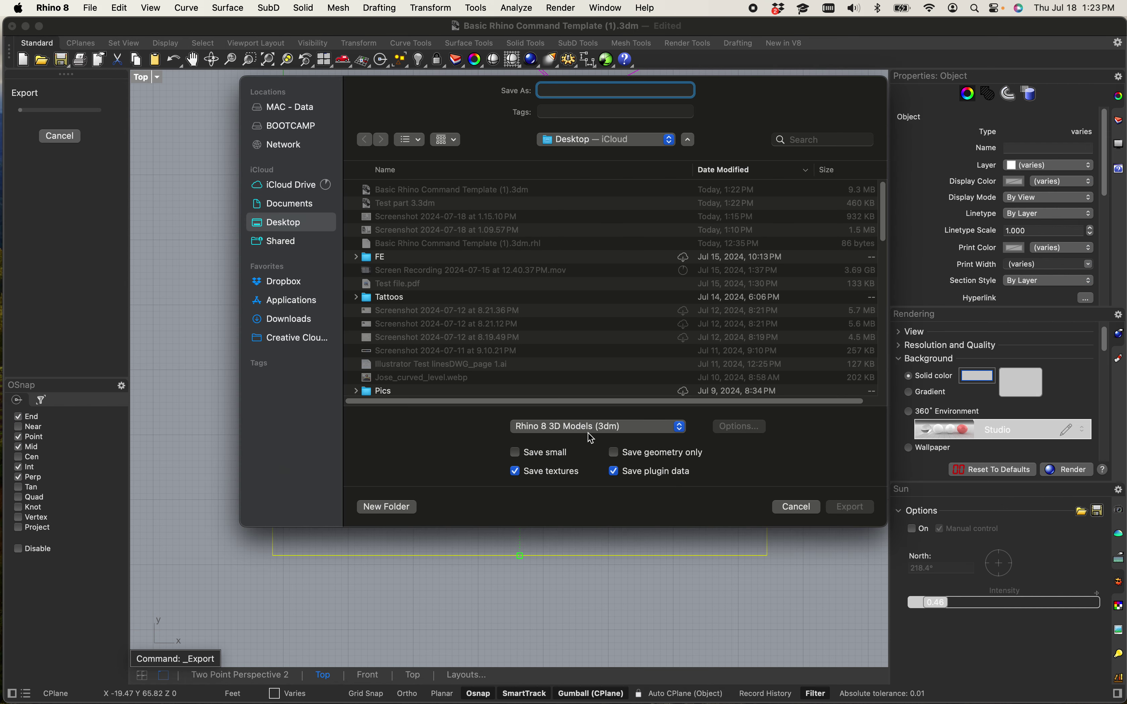
pyautogui.click(588, 431)
pyautogui.scroll(-5, 591, 466)
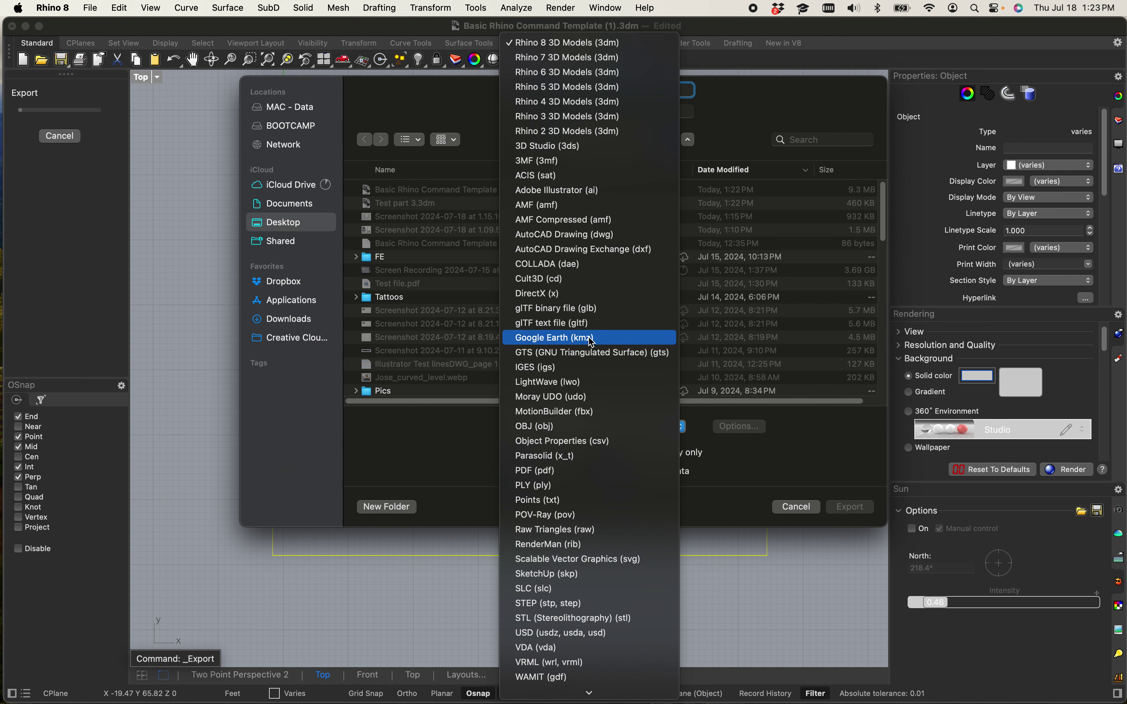
pyautogui.click(594, 239)
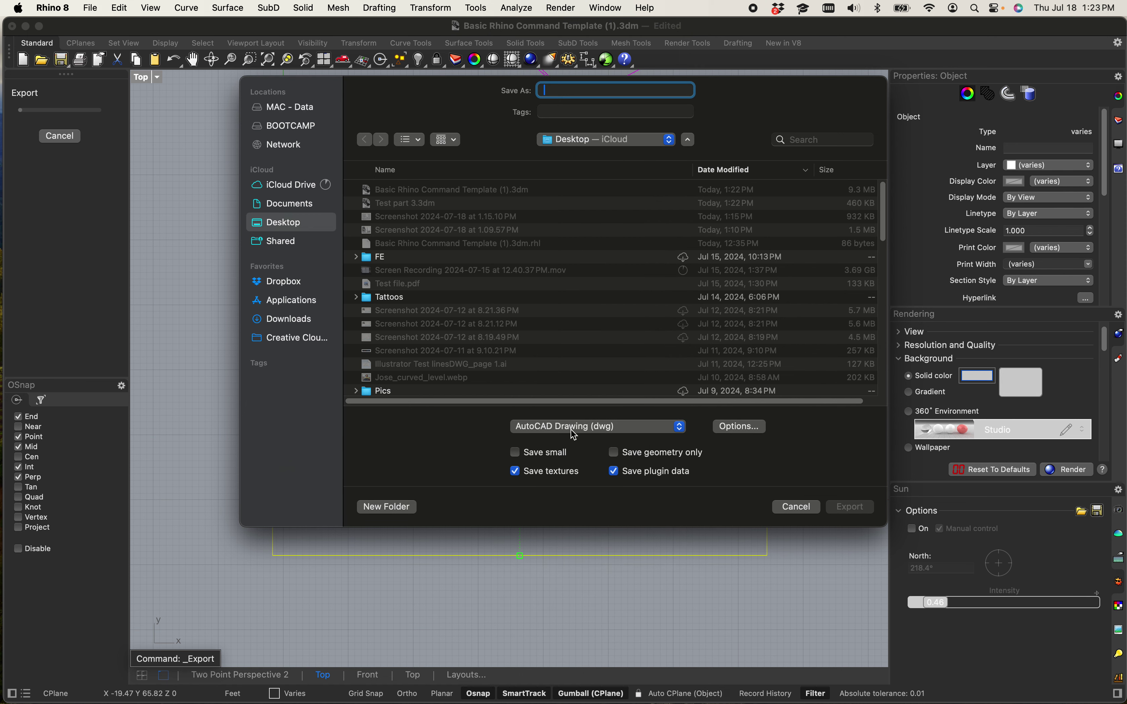
pyautogui.write('Test')
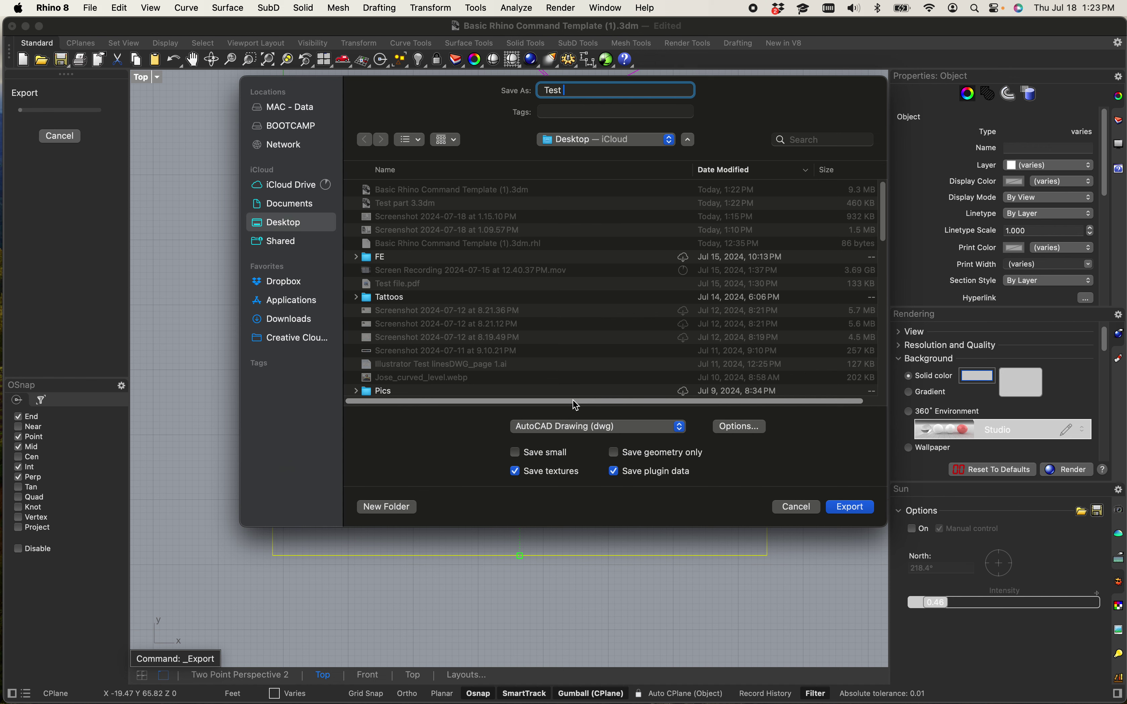
pyautogui.write(' part')
pyautogui.press('Return')
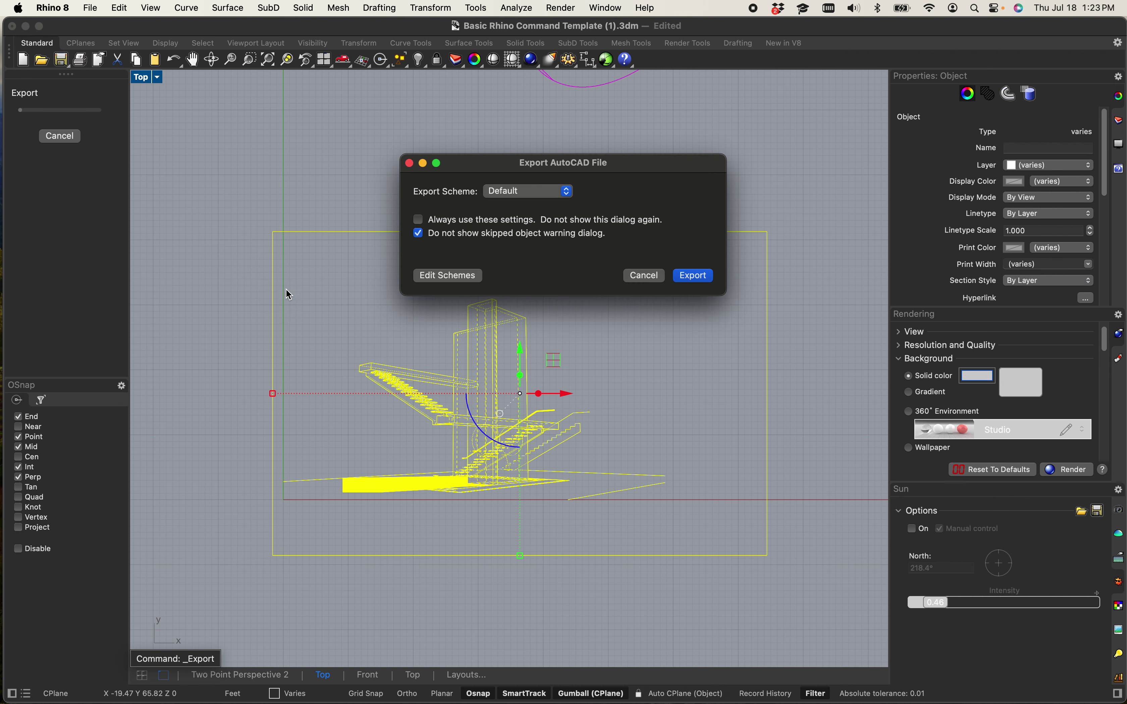
pyautogui.click(691, 279)
pyautogui.click(678, 276)
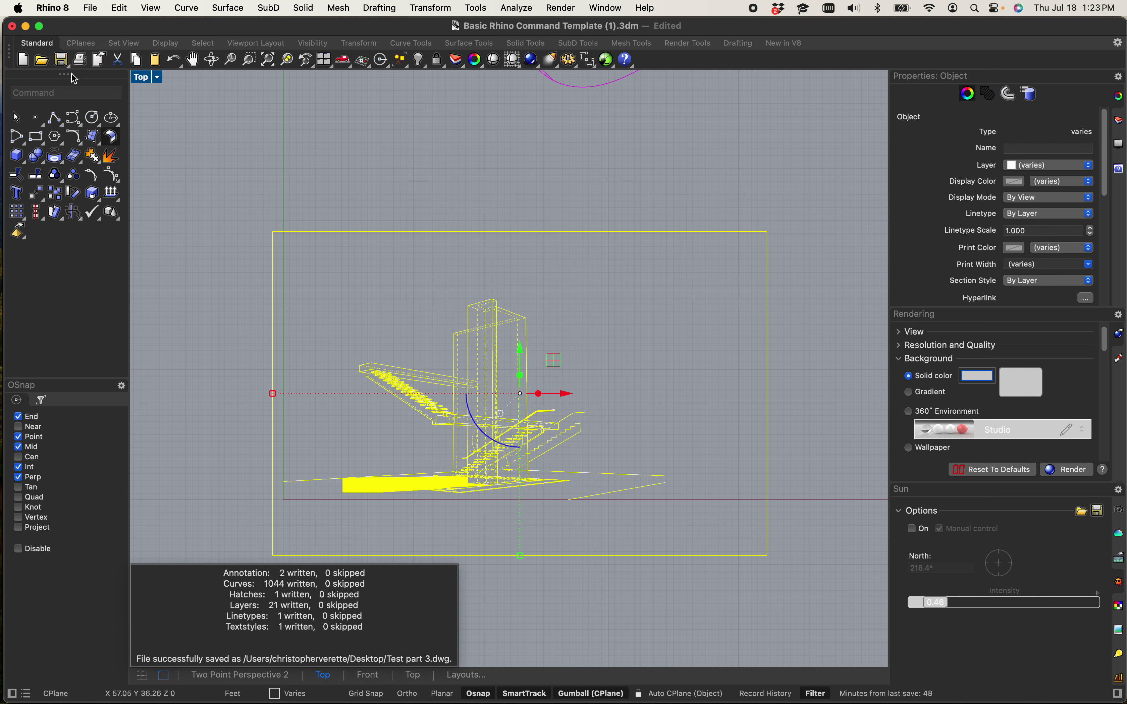
pyautogui.click(26, 26)
# - Open Test part 3.dwg in Illustrator with Scale to Fit Artboard enabled
pyautogui.click(99, 324)
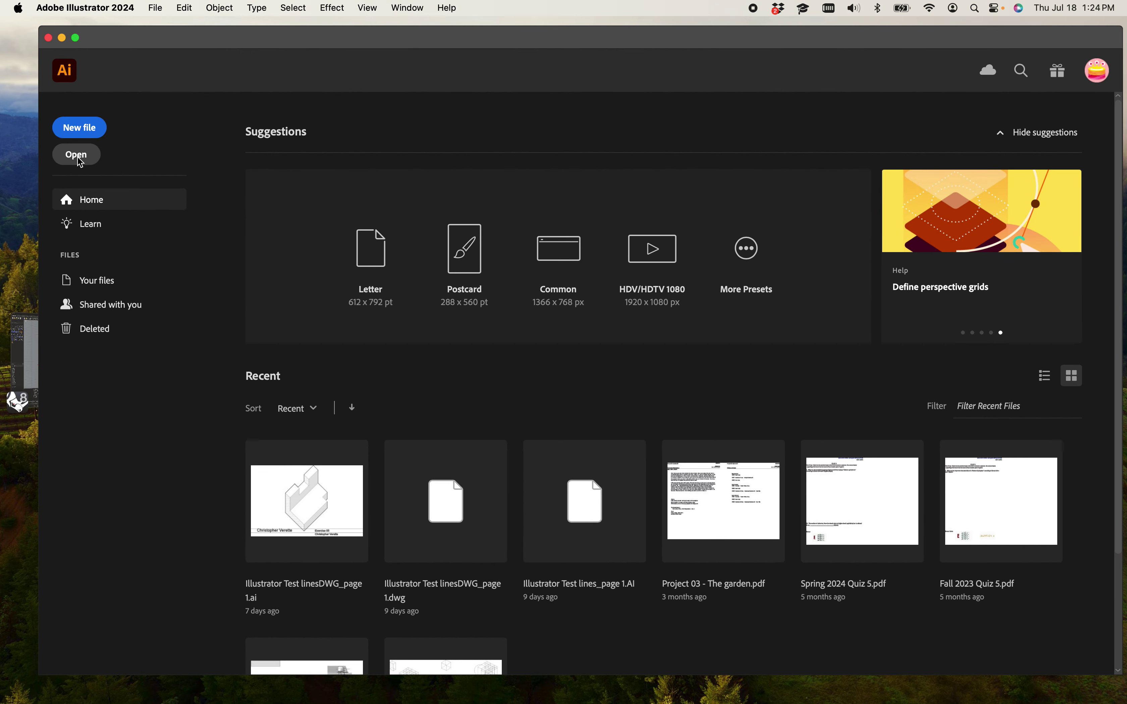
pyautogui.click(77, 155)
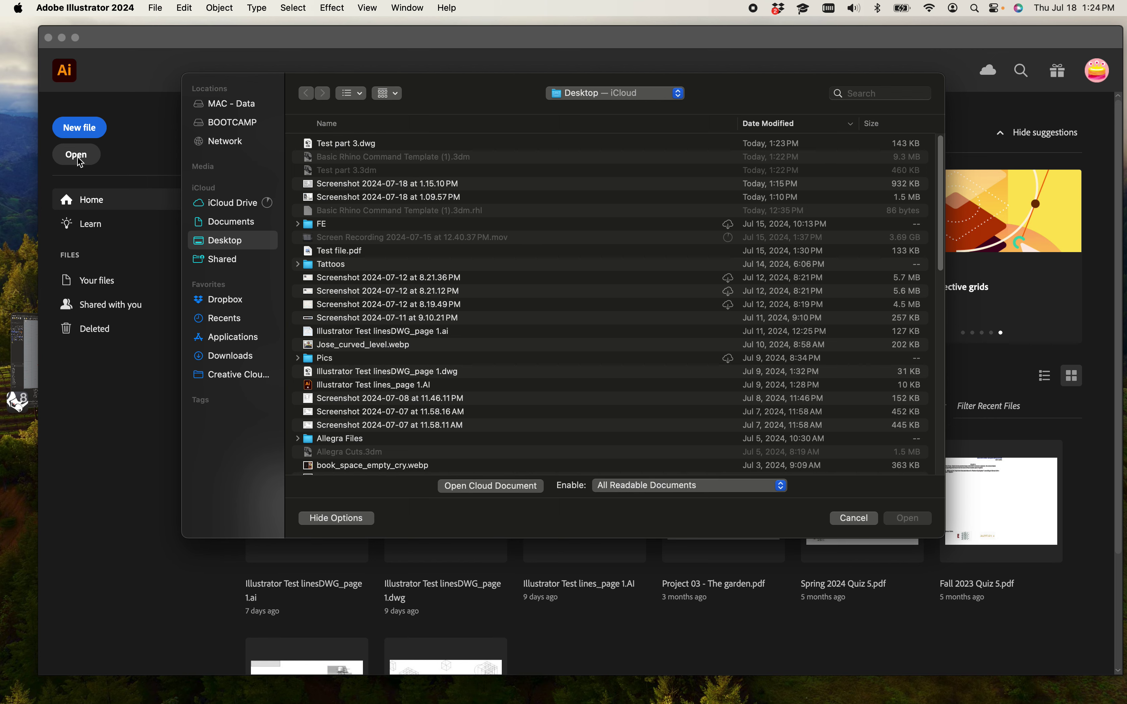
pyautogui.doubleClick(331, 143)
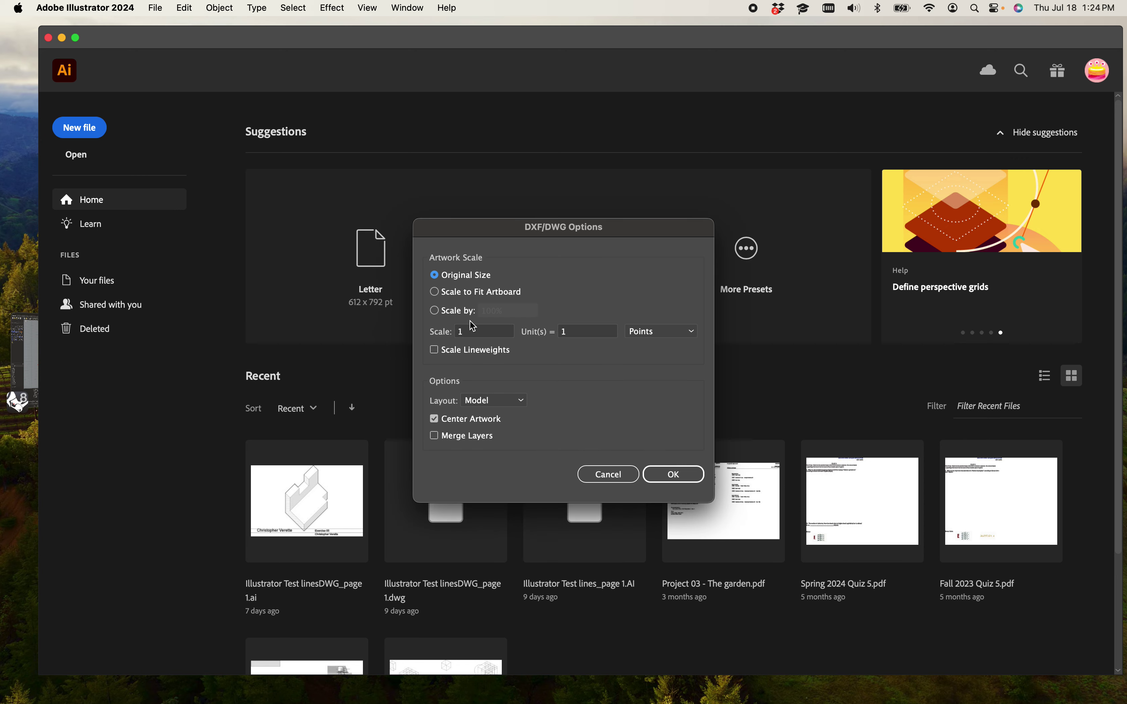
pyautogui.click(457, 292)
pyautogui.click(661, 479)
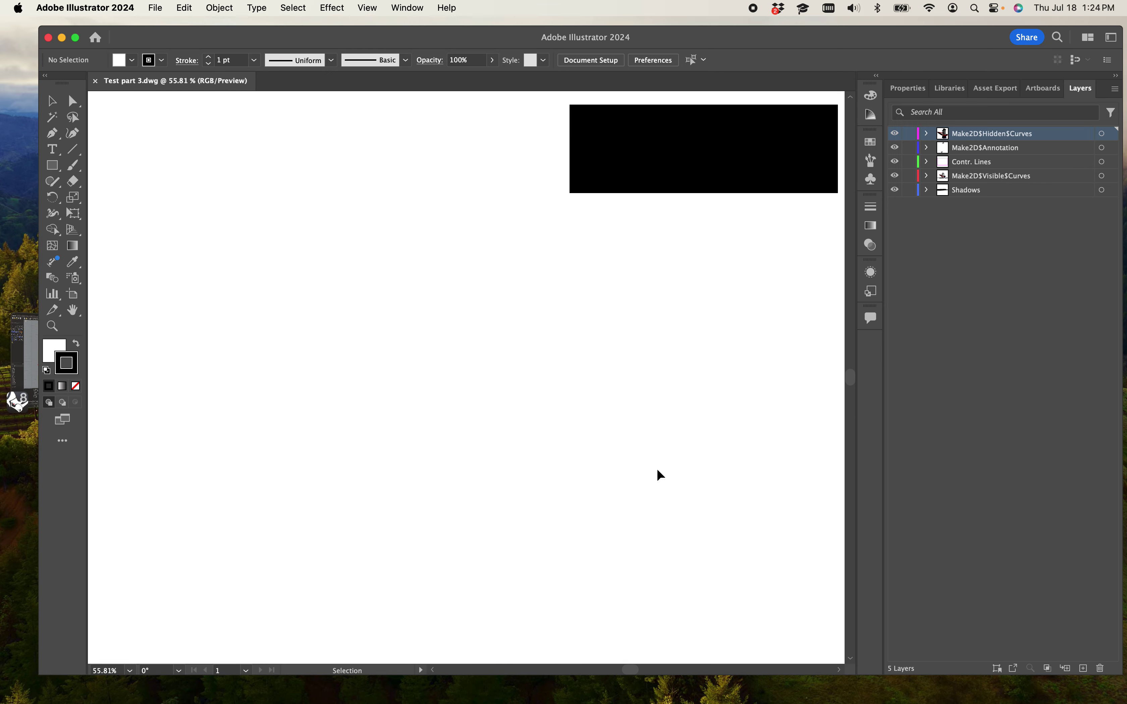
# - Zoom out to find the tiny imported artwork, select it all, and zoom in on it
pyautogui.press('super+minus')
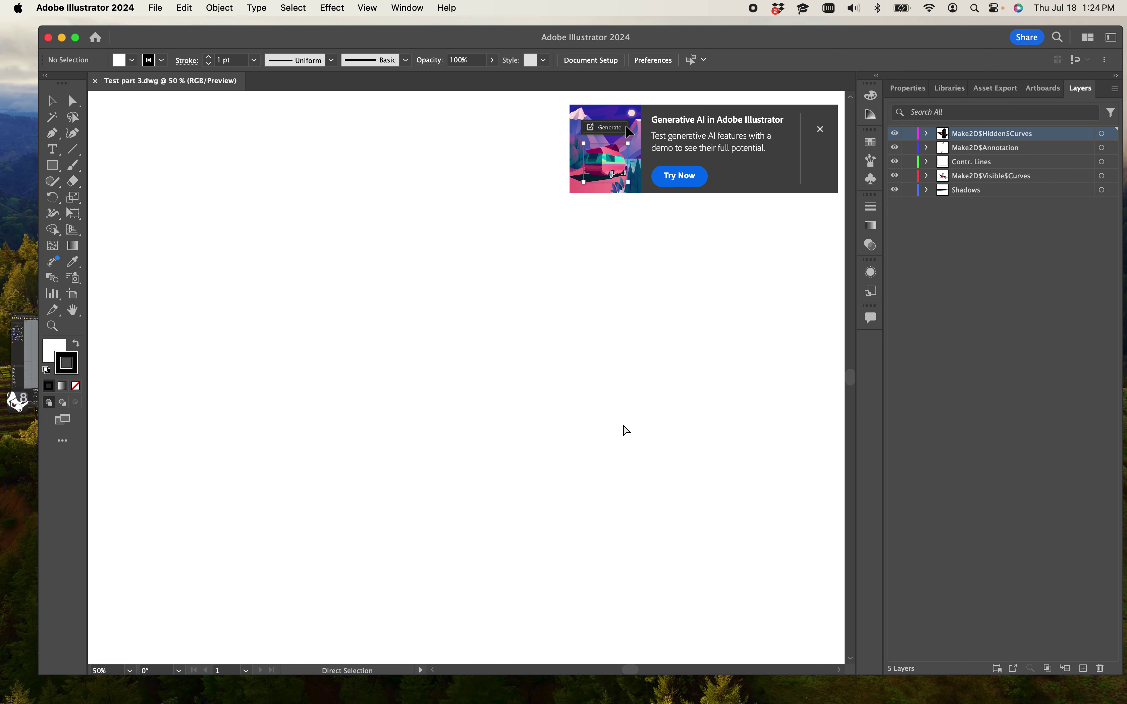
pyautogui.press('super+minus')
pyautogui.press('super+minus')
pyautogui.press('super+minus')
pyautogui.press('super+minus')
pyautogui.press('super+minus')
pyautogui.press('super+minus')
pyautogui.press('super+minus')
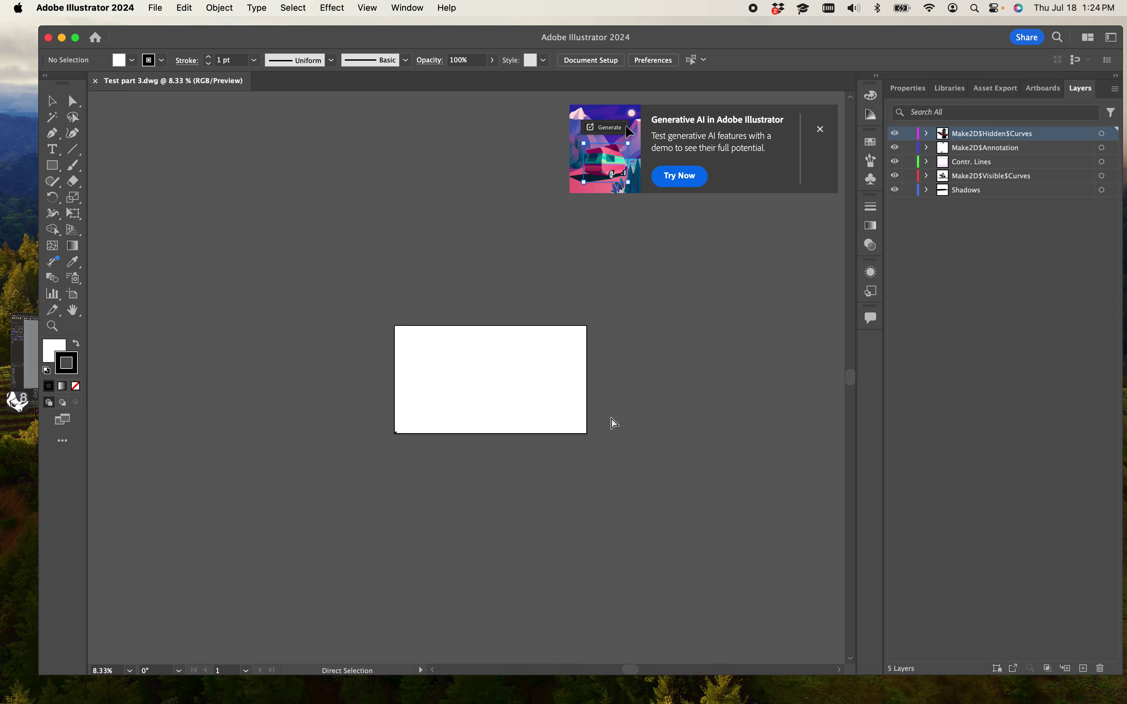
pyautogui.press('super+minus')
pyautogui.scroll(-10, 565, 457)
pyautogui.scroll(12, 565, 455)
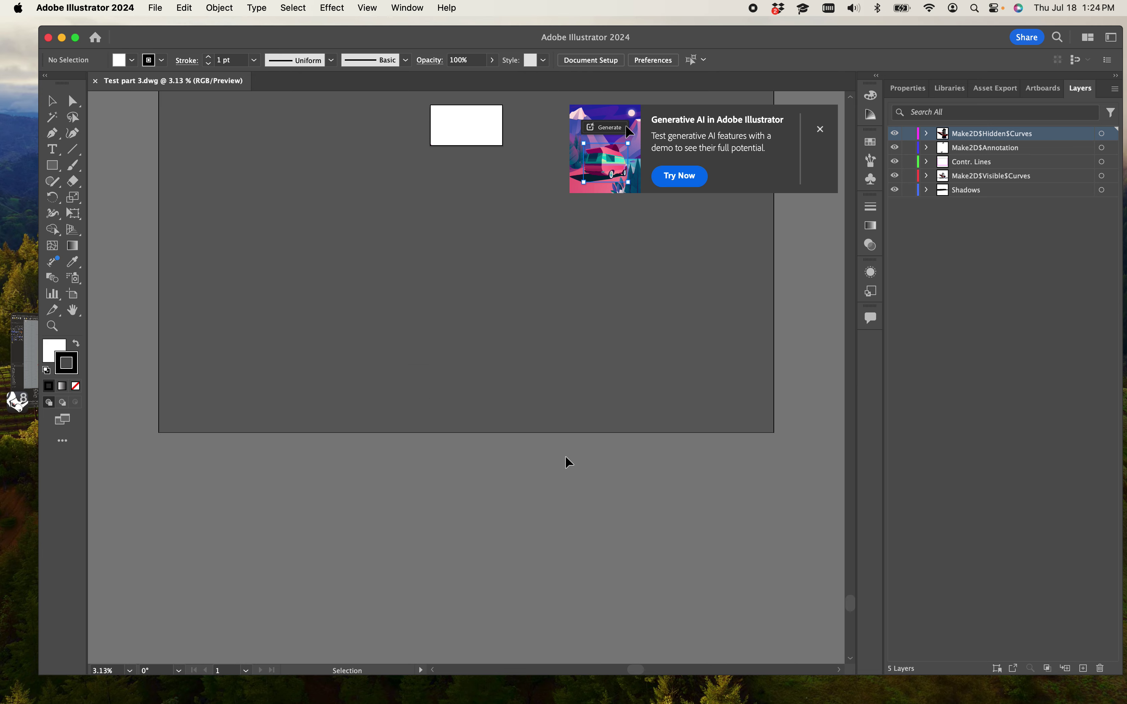
pyautogui.scroll(5, 567, 459)
pyautogui.scroll(-4, 567, 459)
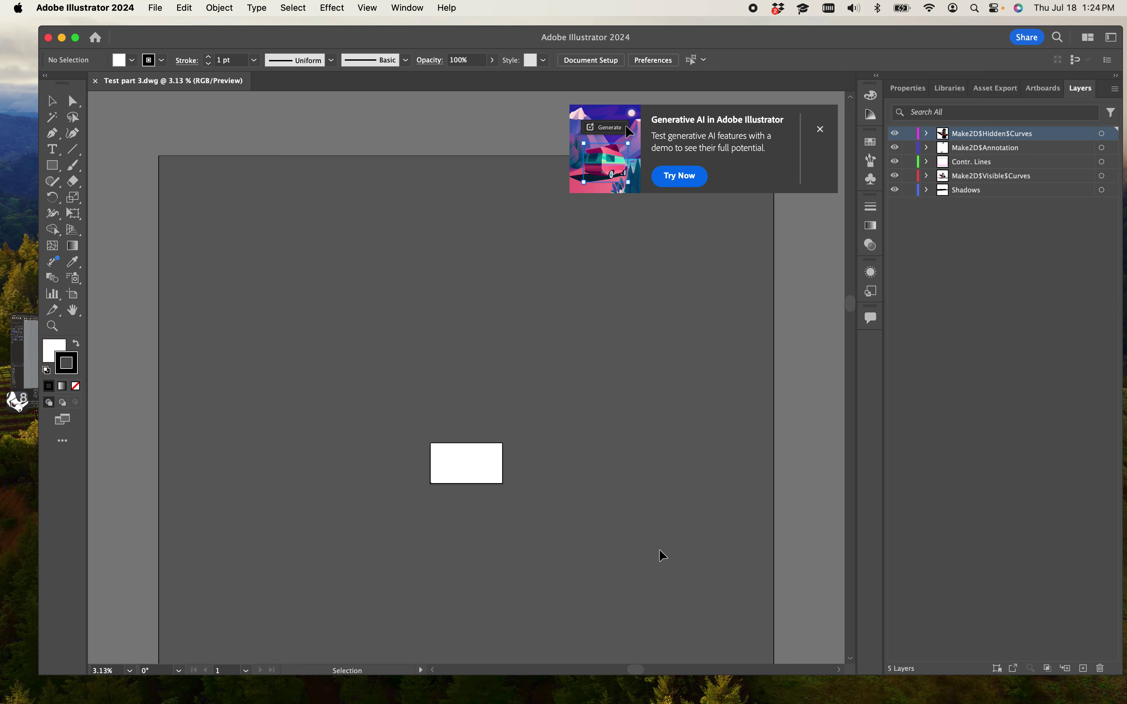
pyautogui.moveTo(660, 550); pyautogui.dragTo(262, 312)
pyautogui.press('super+plus')
pyautogui.press('super+plus')
pyautogui.press('super+plus')
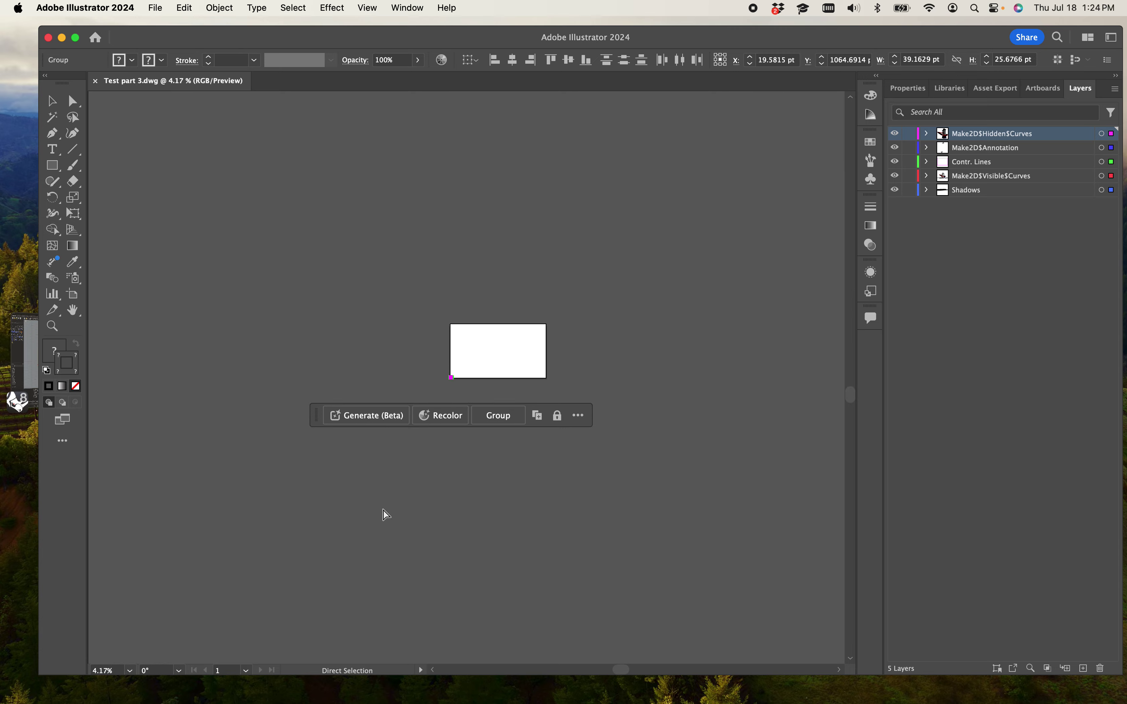
pyautogui.press('super+equal')
pyautogui.press('super+equal')
pyautogui.press('super+equal')
pyautogui.press('super+equal')
pyautogui.press('super+equal')
pyautogui.press('super+equal')
pyautogui.press('super+equal')
pyautogui.press('super+equal')
pyautogui.press('super+equal')
pyautogui.press('super+equal')
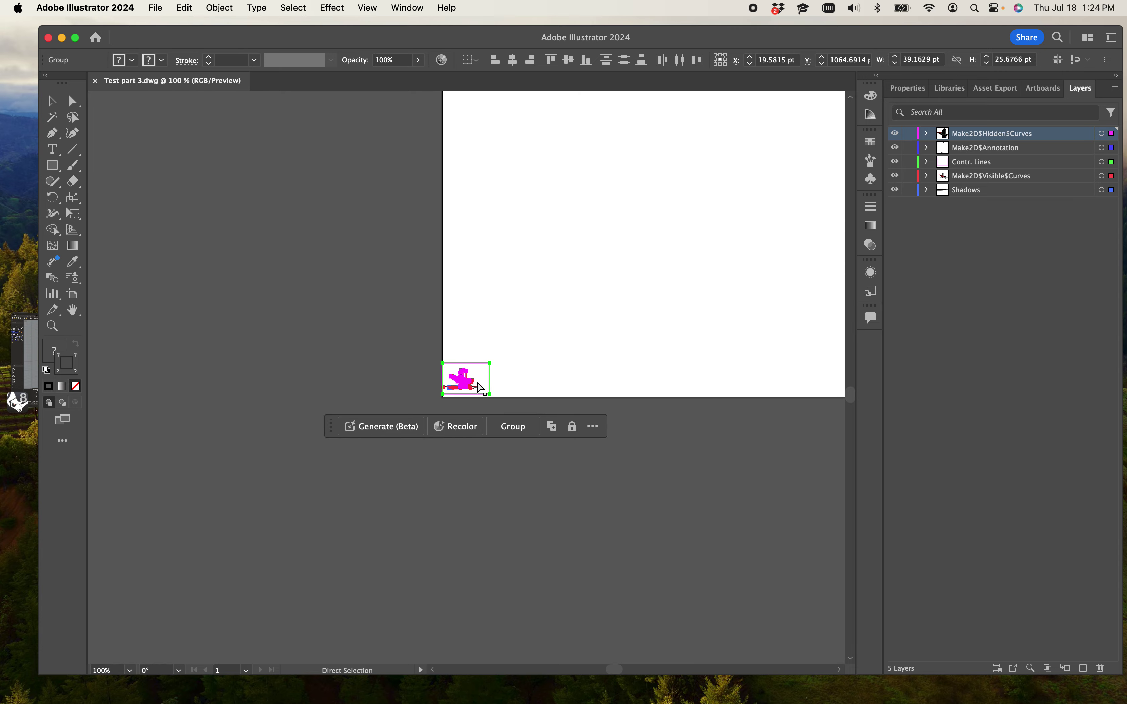
pyautogui.press('super+equal')
pyautogui.press('super+equal')
pyautogui.press('super+equal')
pyautogui.press('super+equal')
pyautogui.press('super+equal')
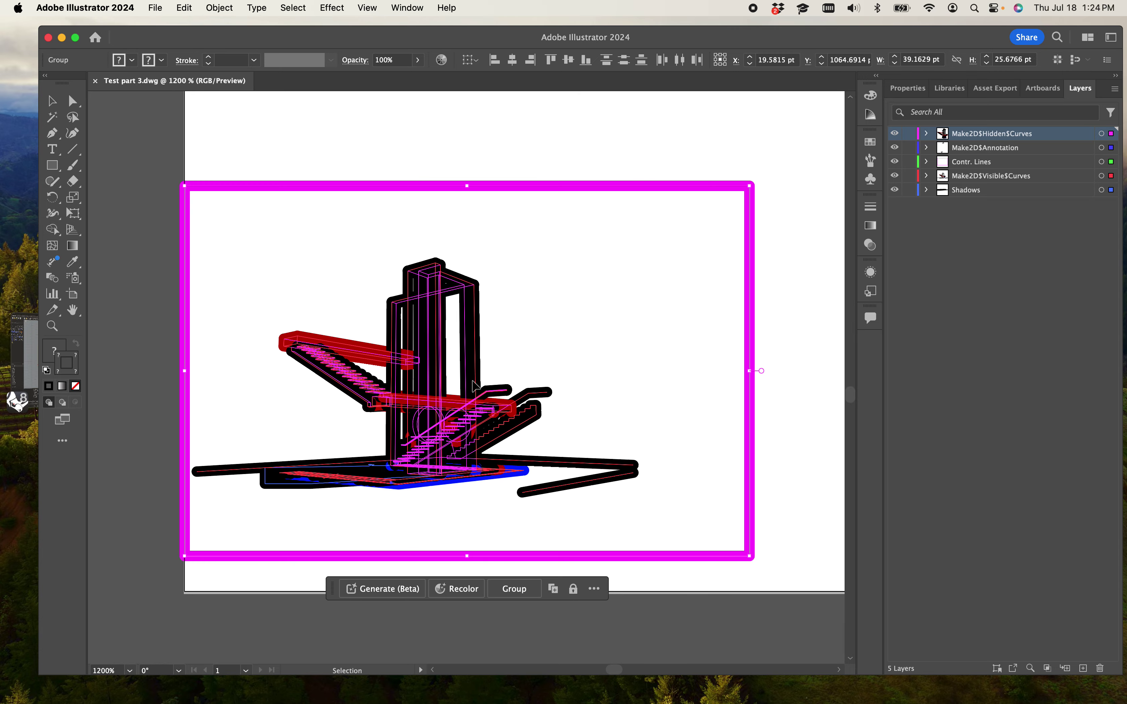
pyautogui.press('super+minus')
pyautogui.press('super+minus')
pyautogui.press('super+minus')
pyautogui.press('super+minus')
pyautogui.press('super+minus')
pyautogui.press('super+minus')
pyautogui.press('super+minus')
pyautogui.press('super+minus')
pyautogui.press('super+minus')
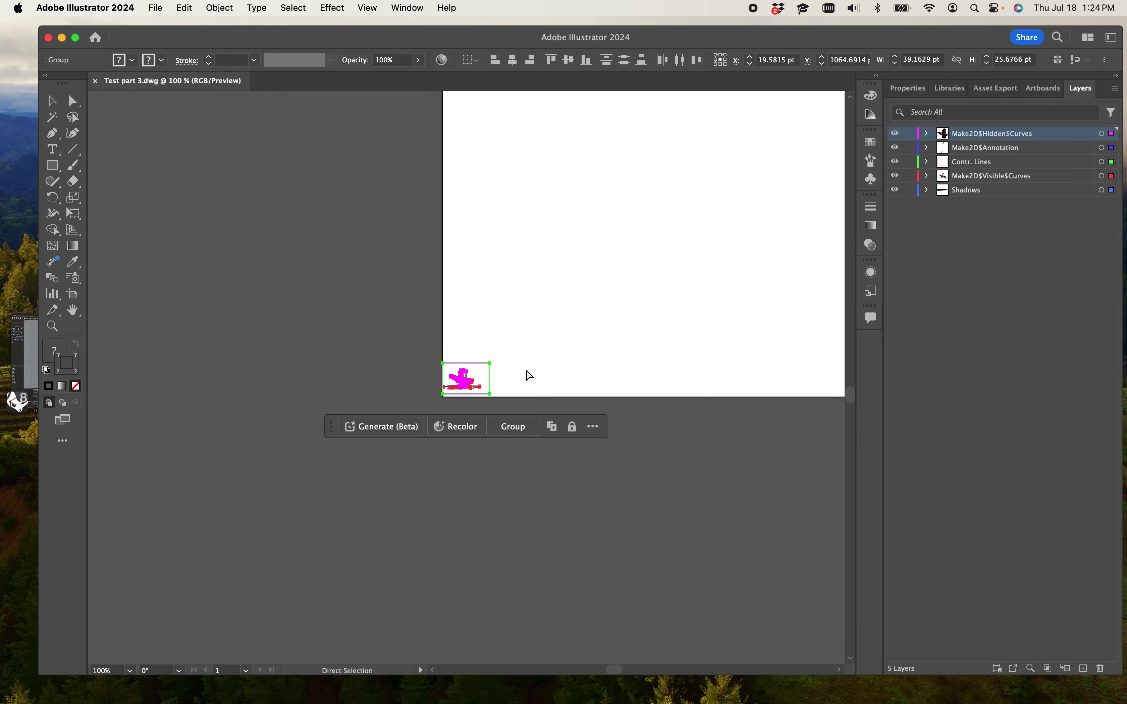
# - Scale the stair drawing up across the artboard, then return to Rhino and deselect
pyautogui.keyDown('shift'); pyautogui.moveTo(474, 372); pyautogui.dragTo(657, 458); pyautogui.keyUp('shift')
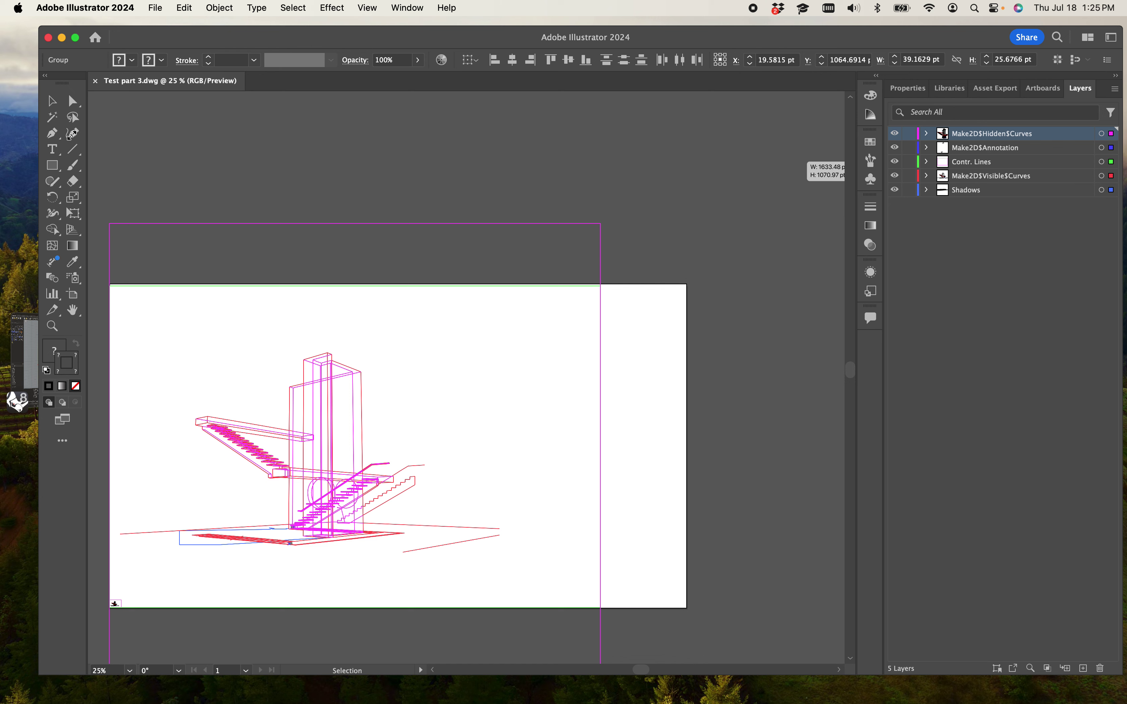
pyautogui.click(31, 357)
pyautogui.click(271, 175)
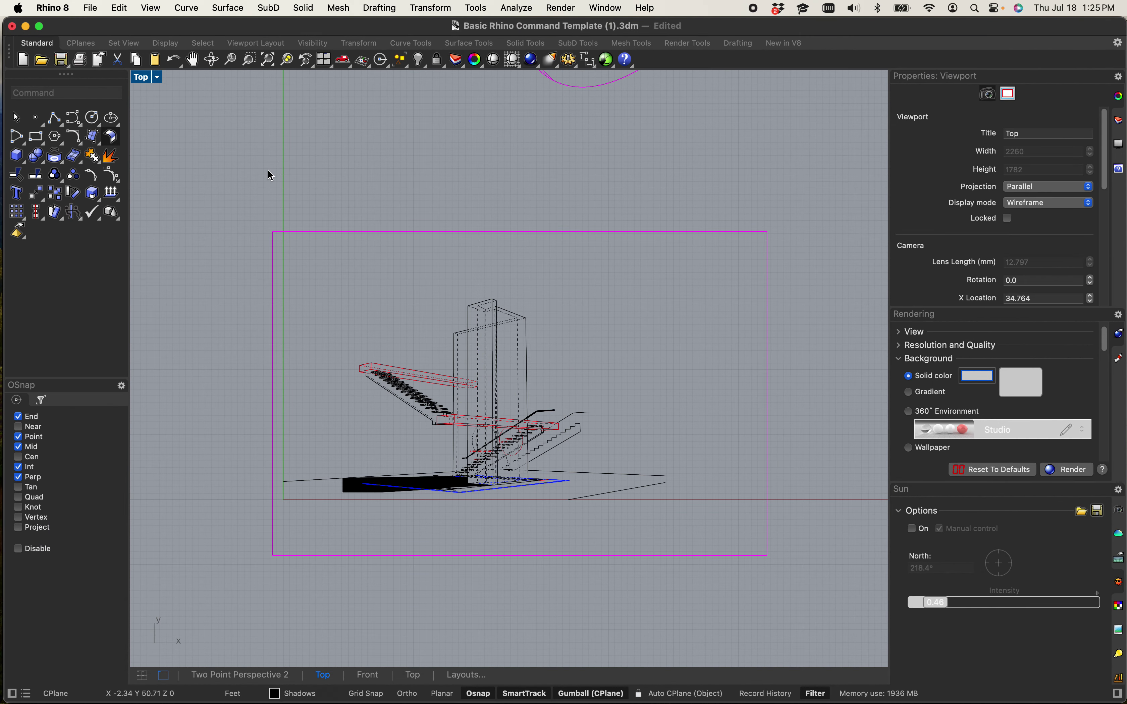
# - Save the Rhino model, quit Rhinoceros, and dismiss the crash notice over Illustrator
pyautogui.press('super+s')
pyautogui.click(64, 9)
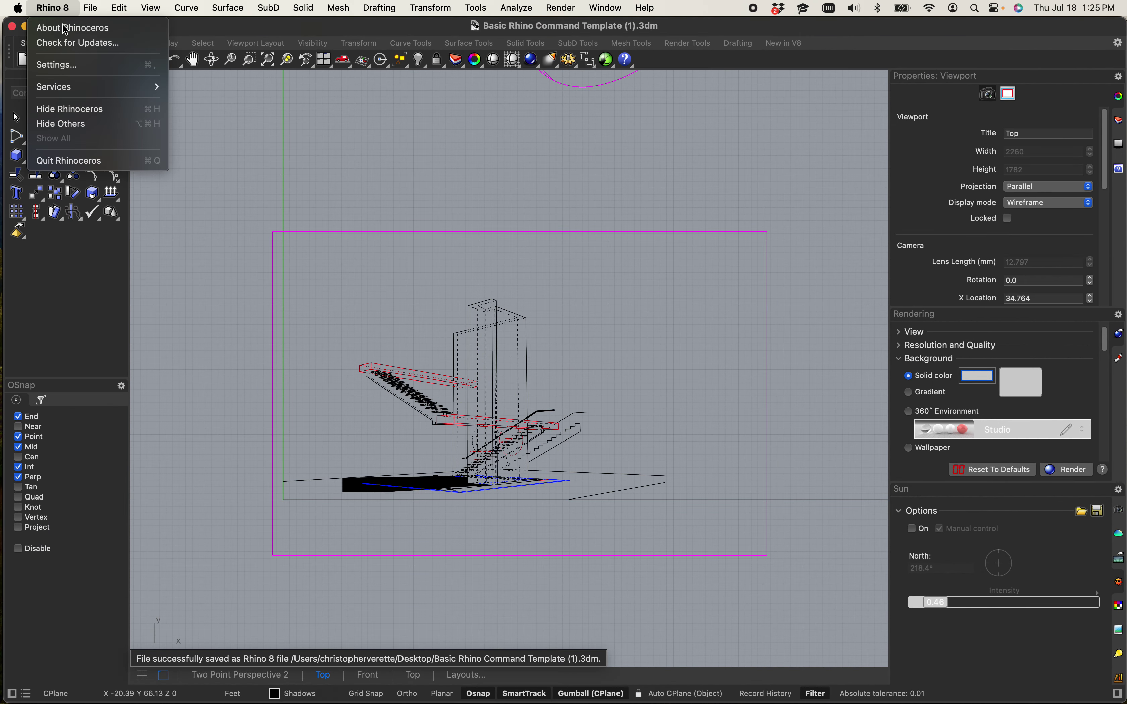
pyautogui.click(69, 161)
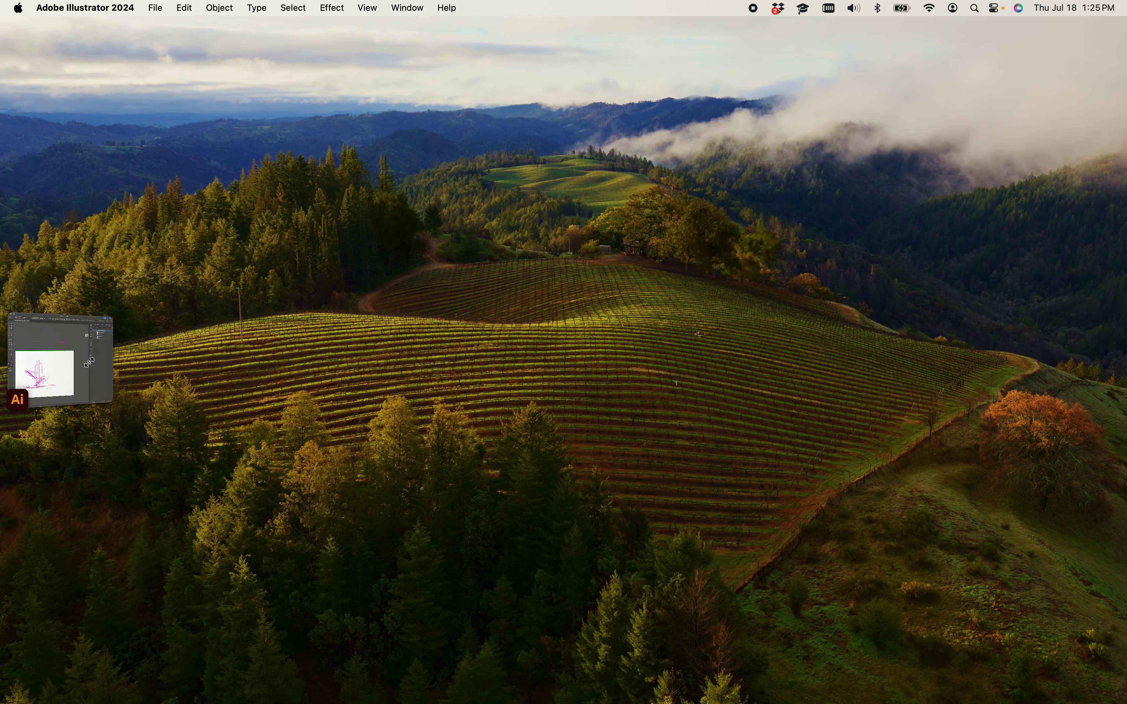
pyautogui.click(89, 362)
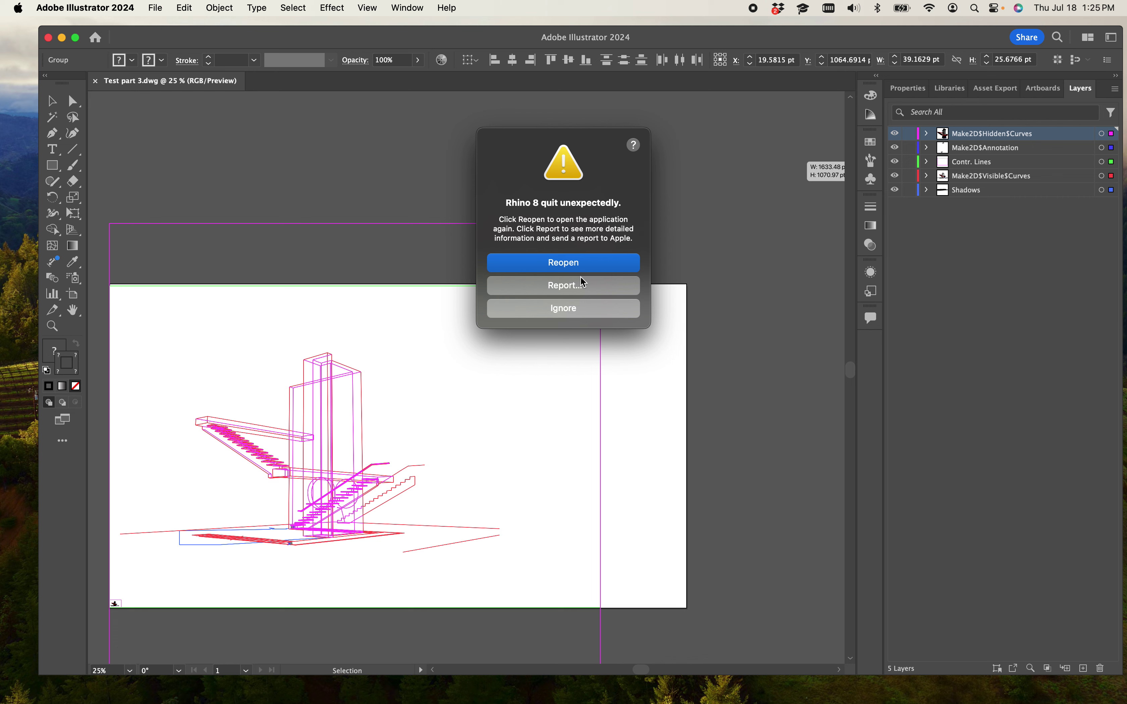
pyautogui.click(584, 309)
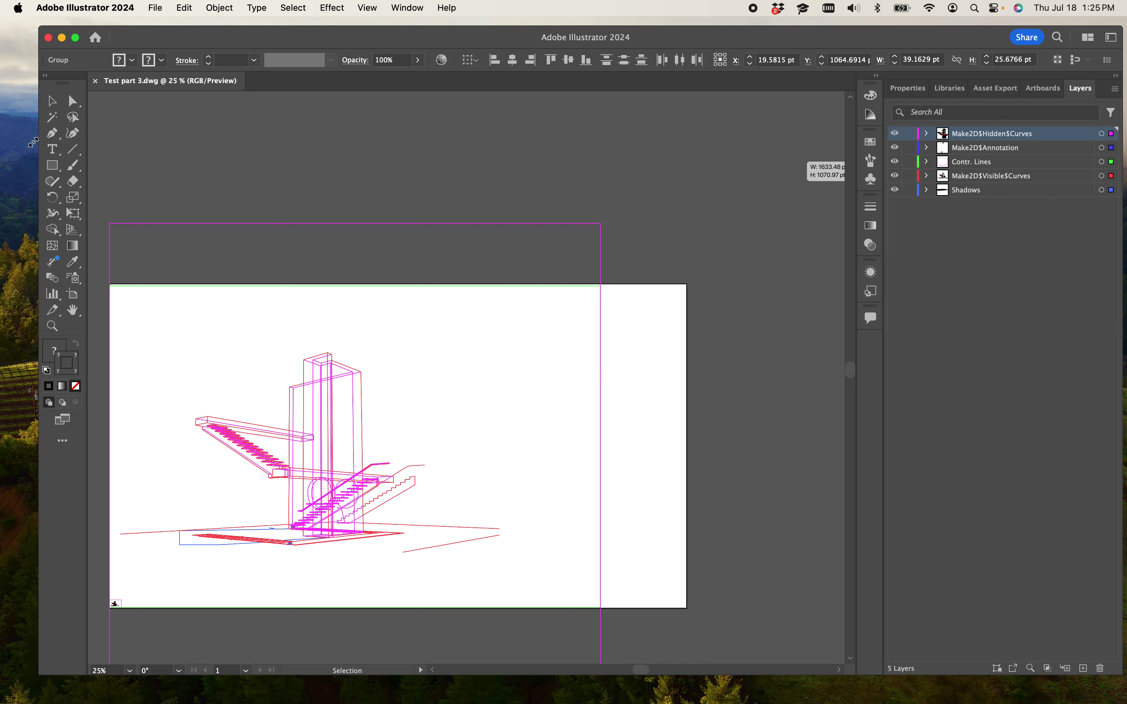